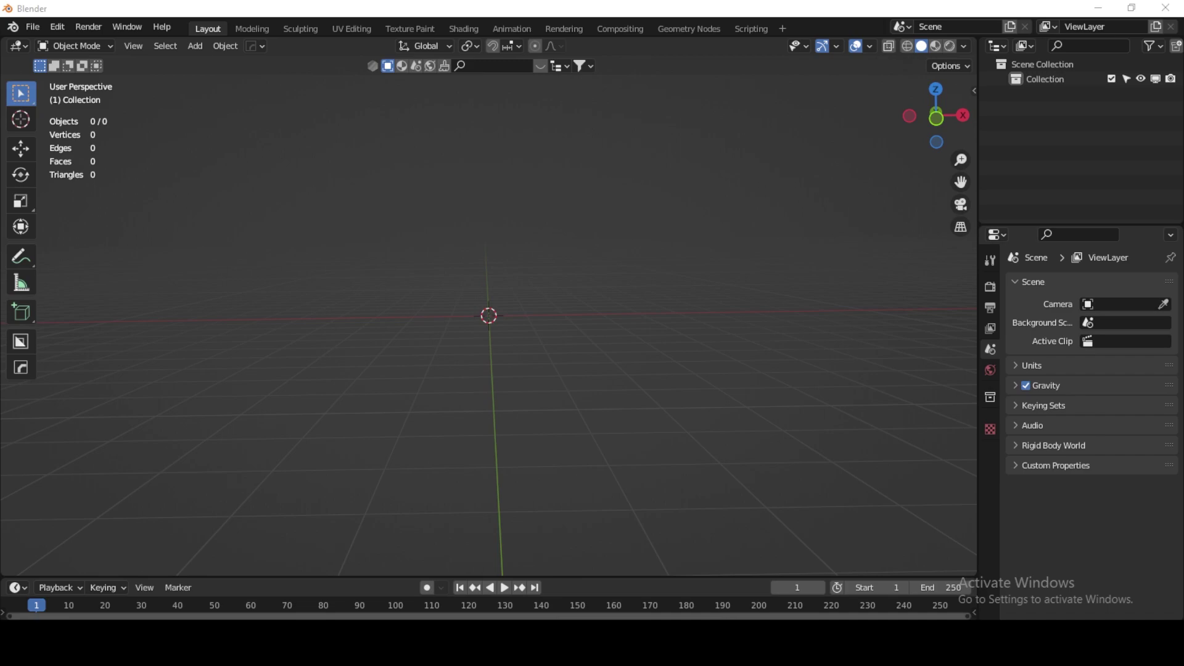
Step: Orbit the empty scene, then switch to Front Orthographic view
{"action": "mouse_move", "coordinate": [660, 370]}
{"action": "middle_mouse_down"}
{"action": "mouse_move", "coordinate": [661, 436]}
{"action": "mouse_move", "coordinate": [658, 378]}
{"action": "mouse_move", "coordinate": [657, 428]}
{"action": "mouse_move", "coordinate": [664, 411]}
{"action": "middle_mouse_up"}
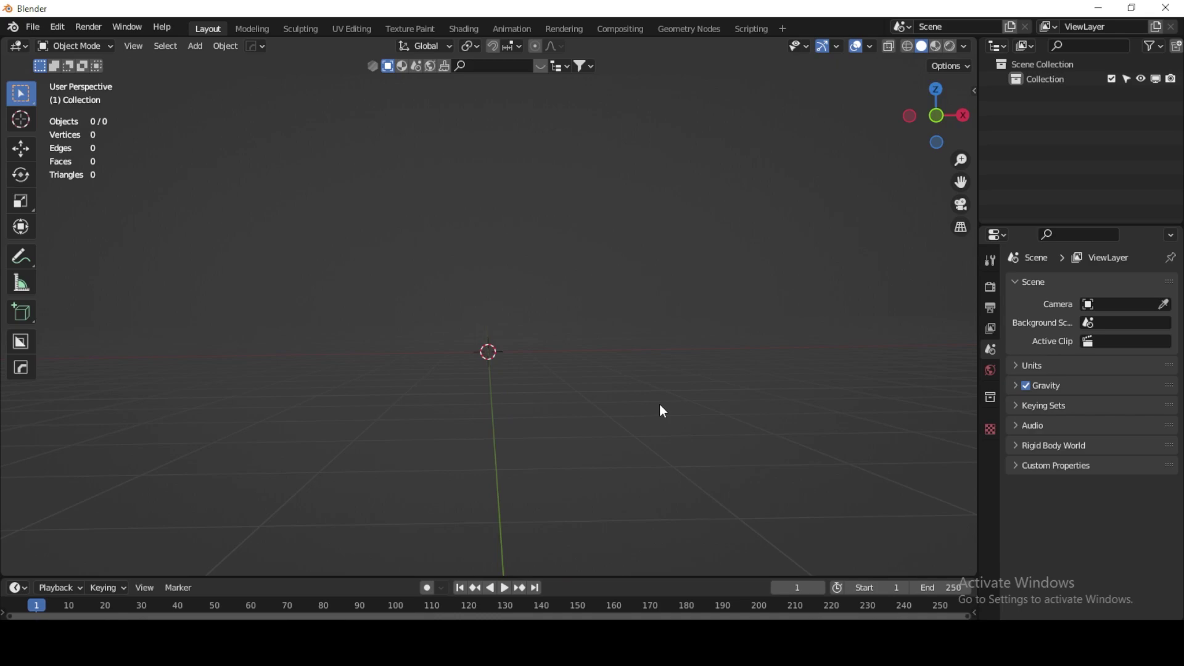
{"action": "key", "text": "shift+a"}
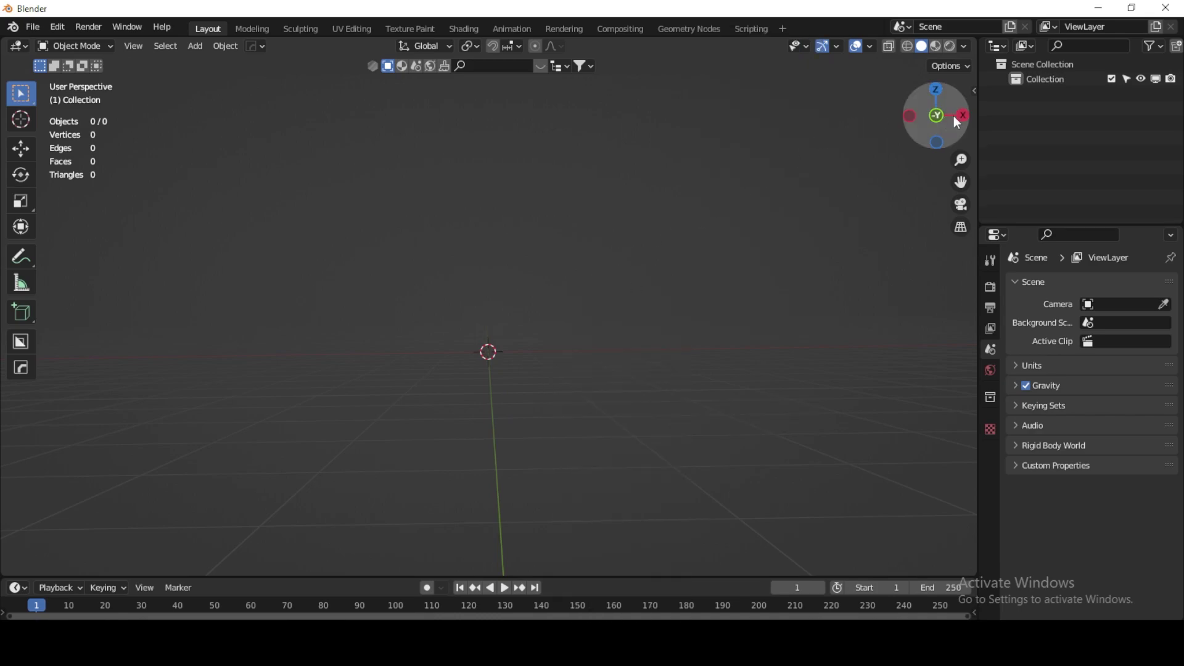
{"action": "left_click", "coordinate": [940, 127]}
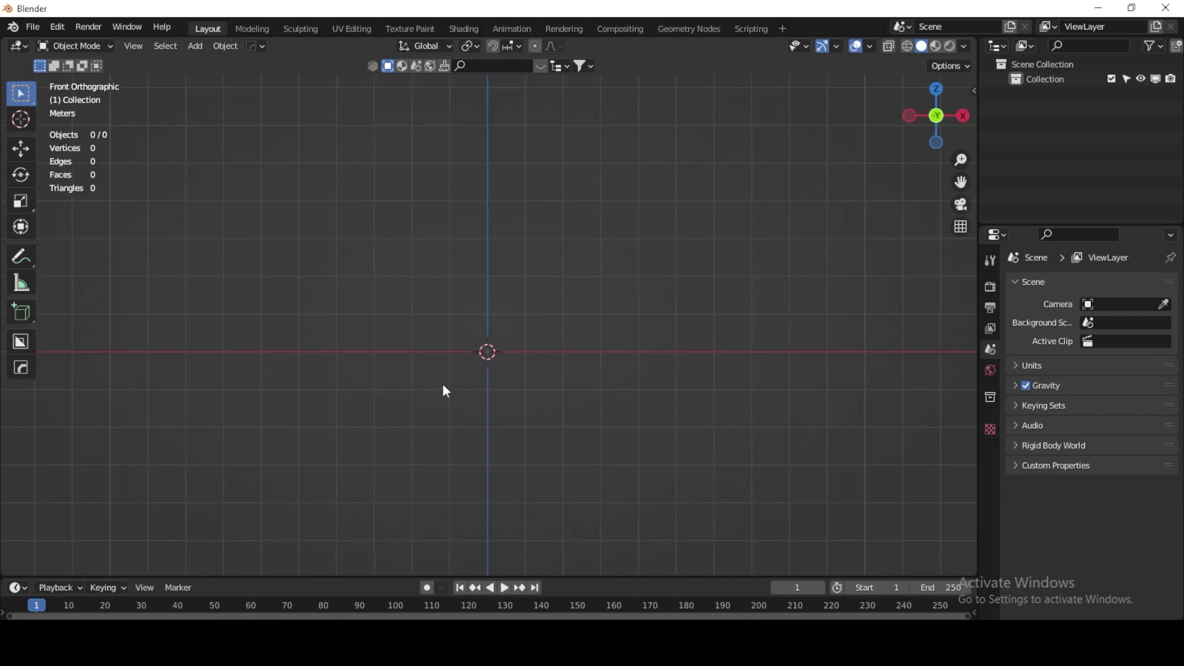
Step: Add the mint green headphones picture as a reference image and frame it in view
{"action": "key", "text": "shift+a"}
{"action": "left_click", "coordinate": [524, 494]}
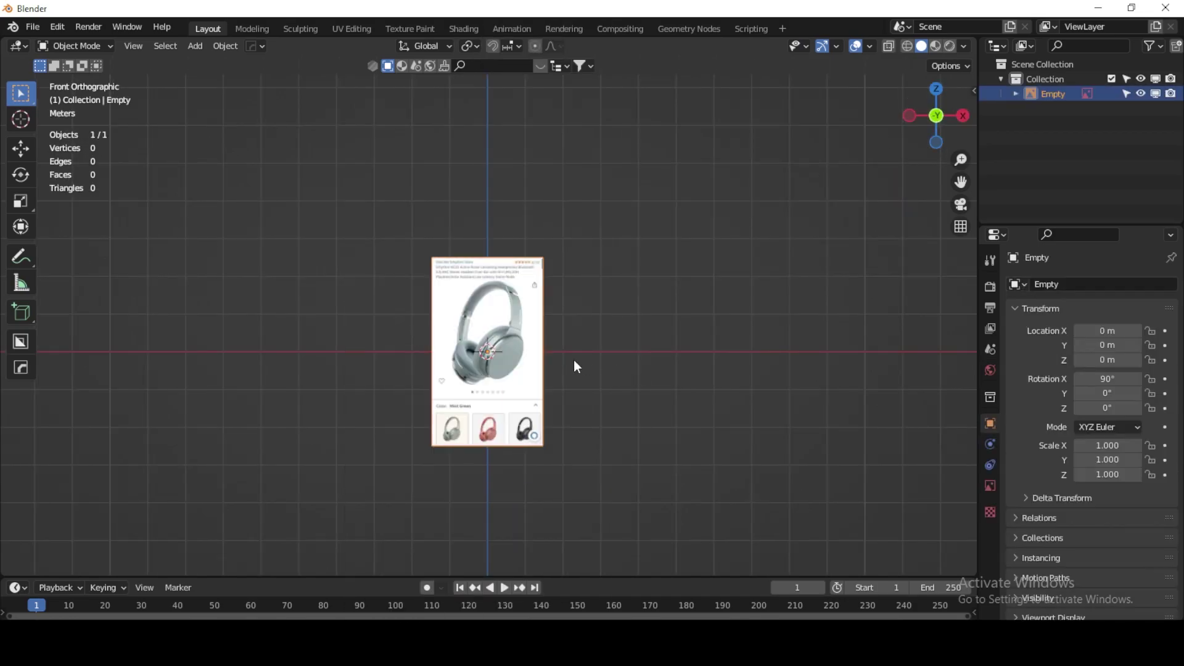
{"action": "scroll", "coordinate": [517, 370], "scroll_direction": "up", "scroll_amount": 5}
{"action": "middle_click_drag", "start_coordinate": [541, 367], "coordinate": [507, 328], "text": "shift"}
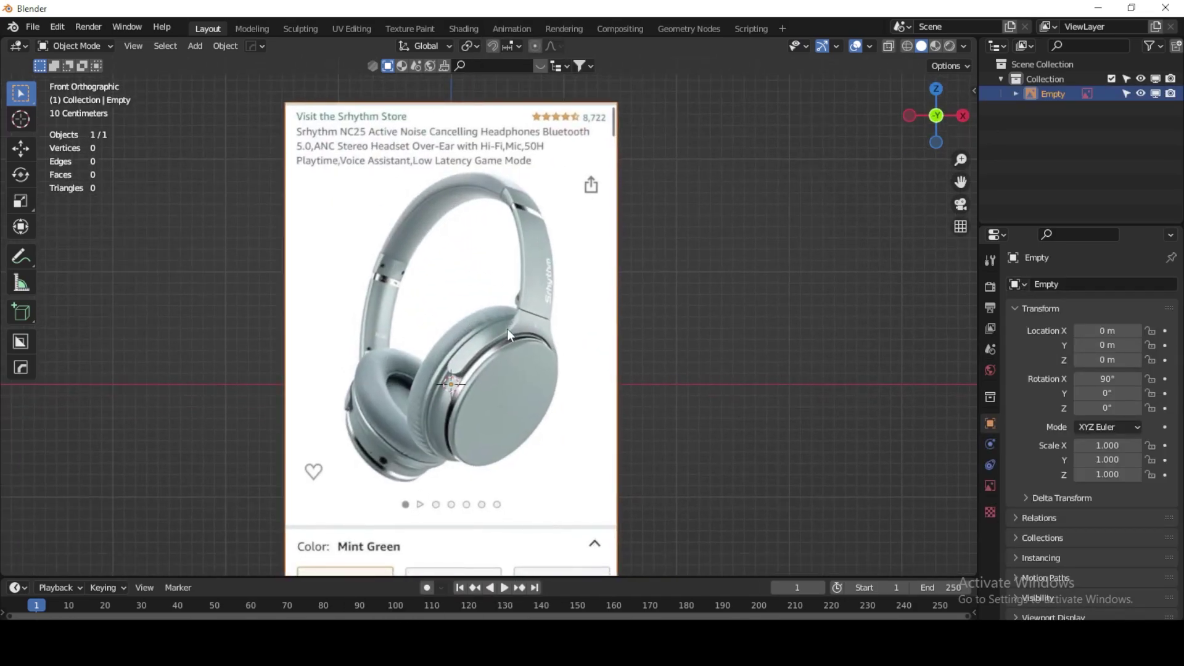
{"action": "scroll", "coordinate": [498, 341], "scroll_direction": "down", "scroll_amount": 2}
{"action": "scroll", "coordinate": [500, 346], "scroll_direction": "up", "scroll_amount": 3}
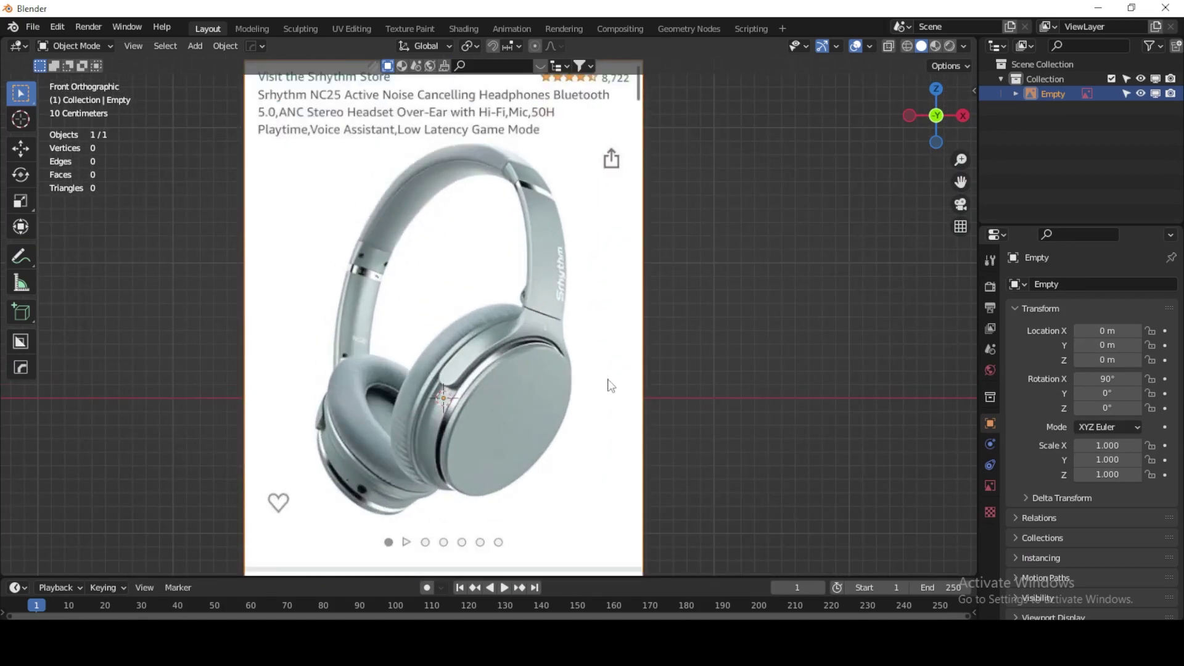
{"action": "key", "text": "shift+a"}
{"action": "mouse_move", "coordinate": [535, 217]}
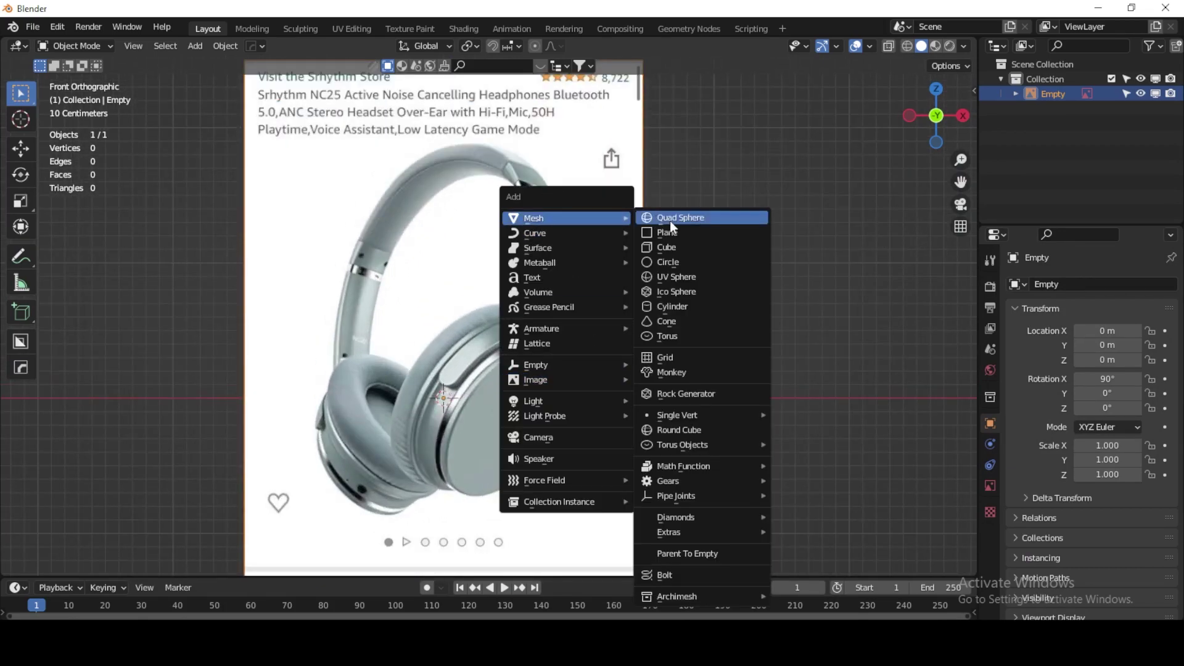
Step: Add a circle mesh, slide it right to X 1.948 m, and tilt it 90° on X
{"action": "left_click", "coordinate": [679, 261]}
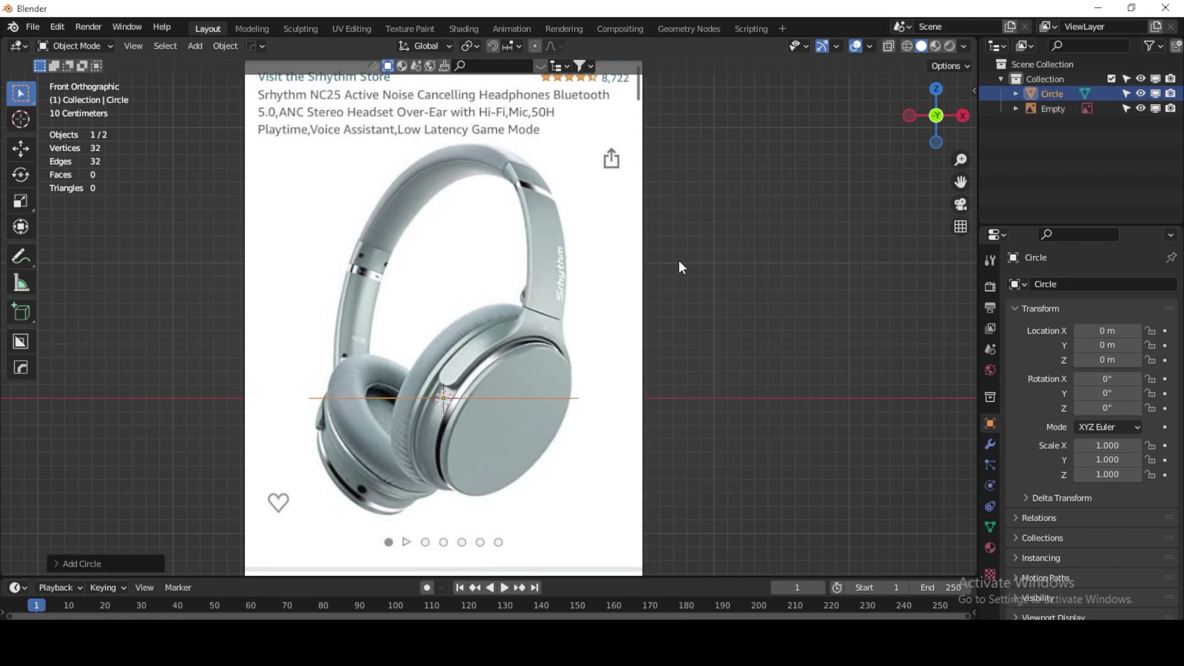
{"action": "left_click", "coordinate": [20, 148]}
{"action": "left_click_drag", "start_coordinate": [555, 393], "coordinate": [836, 391]}
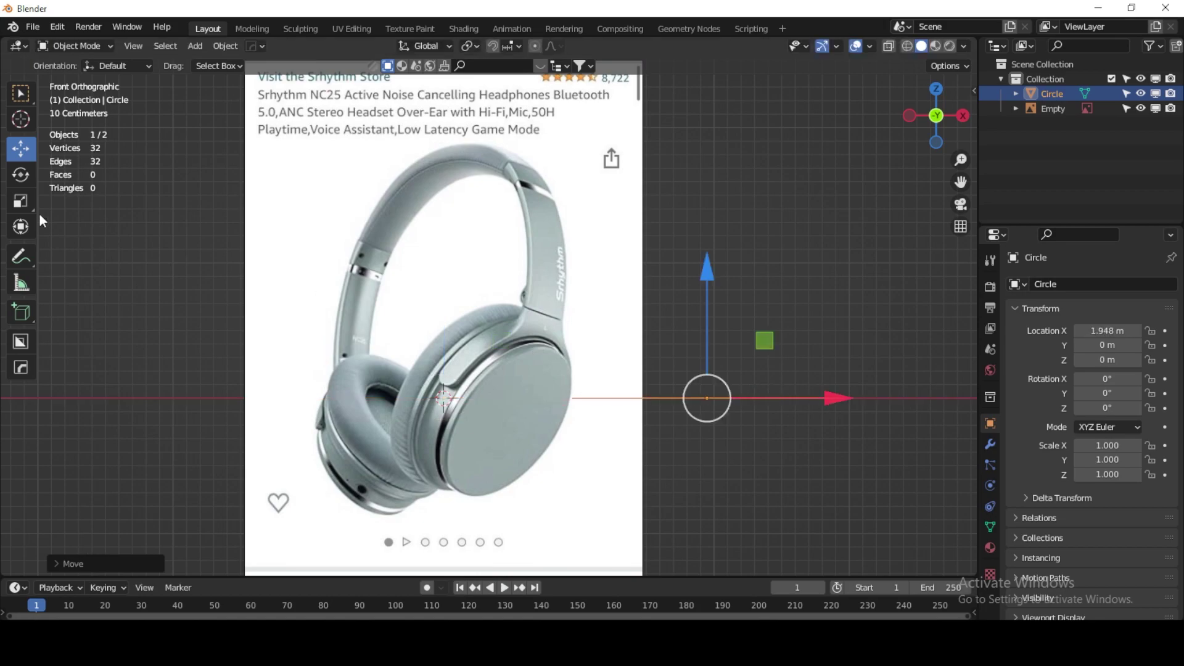
{"action": "left_click", "coordinate": [20, 174]}
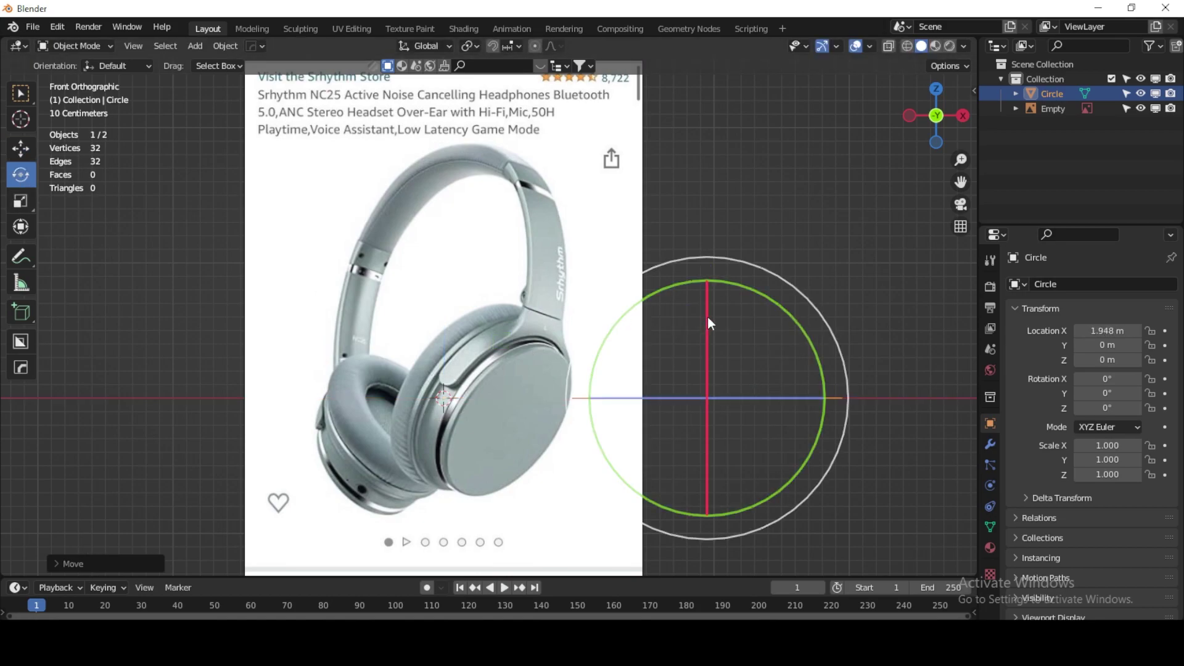
{"action": "mouse_move", "coordinate": [707, 321]}
{"action": "left_mouse_down"}
{"action": "mouse_move", "coordinate": [947, 324]}
{"action": "mouse_move", "coordinate": [815, 126]}
{"action": "mouse_move", "coordinate": [810, 202]}
{"action": "mouse_move", "coordinate": [962, 173]}
{"action": "mouse_move", "coordinate": [228, 317]}
{"action": "left_mouse_up"}
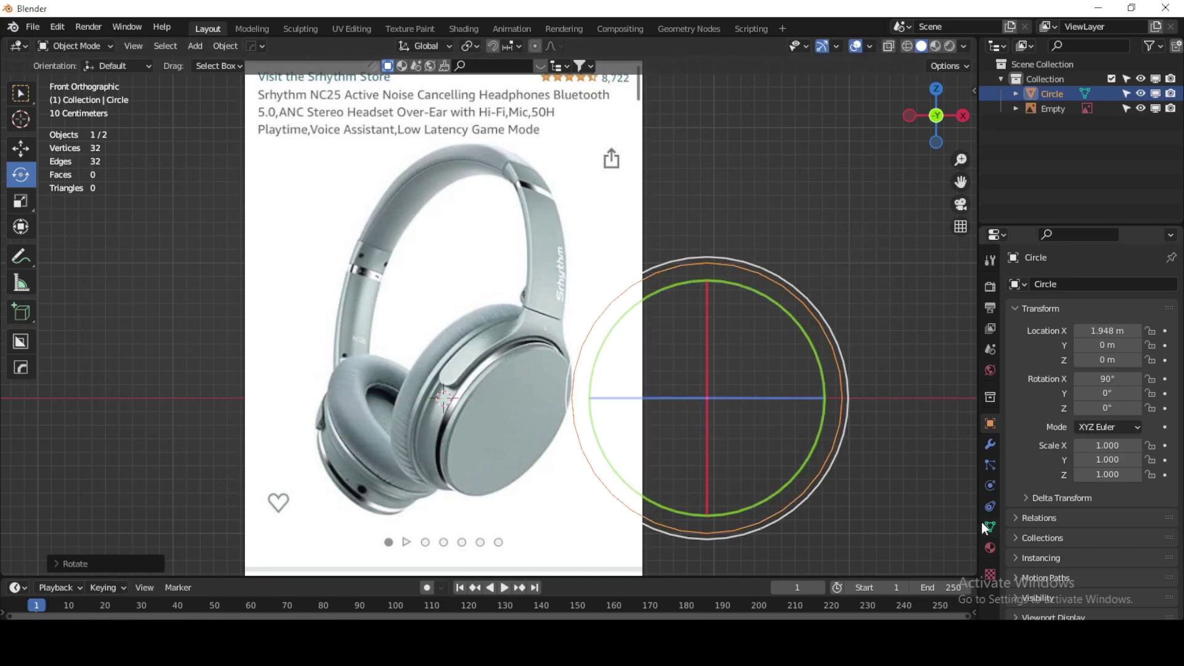
Step: Scale the circle down to 0.610
{"action": "key", "text": "s"}
{"action": "left_click", "coordinate": [825, 463]}
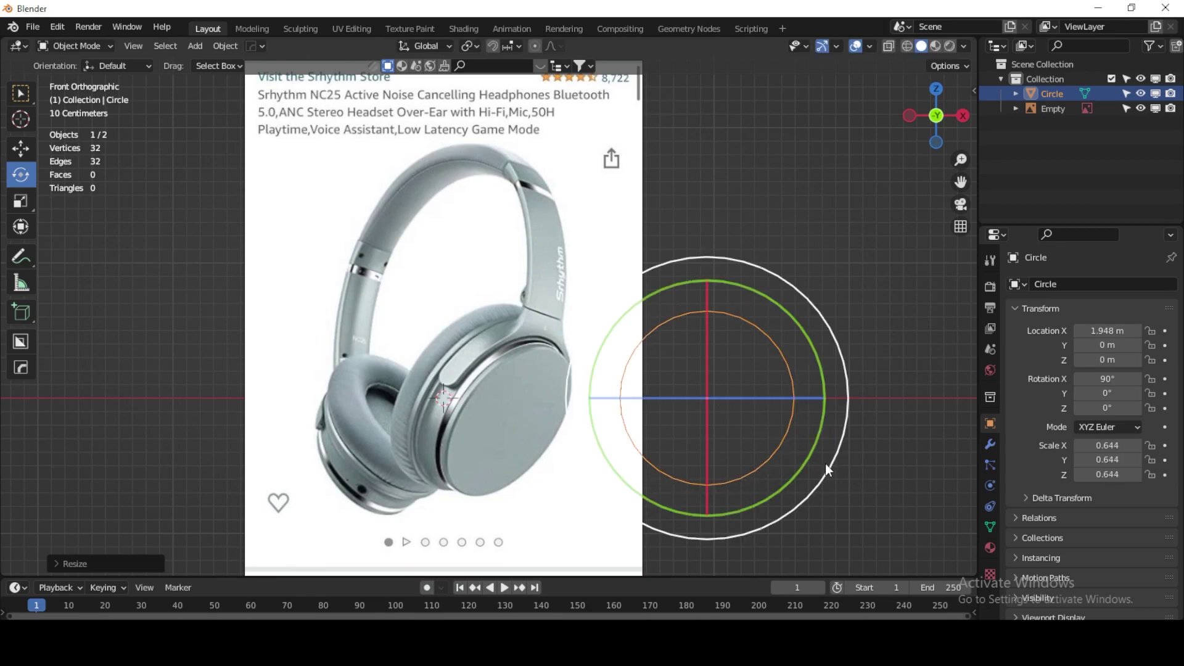
{"action": "key", "text": "s"}
{"action": "left_click", "coordinate": [872, 484]}
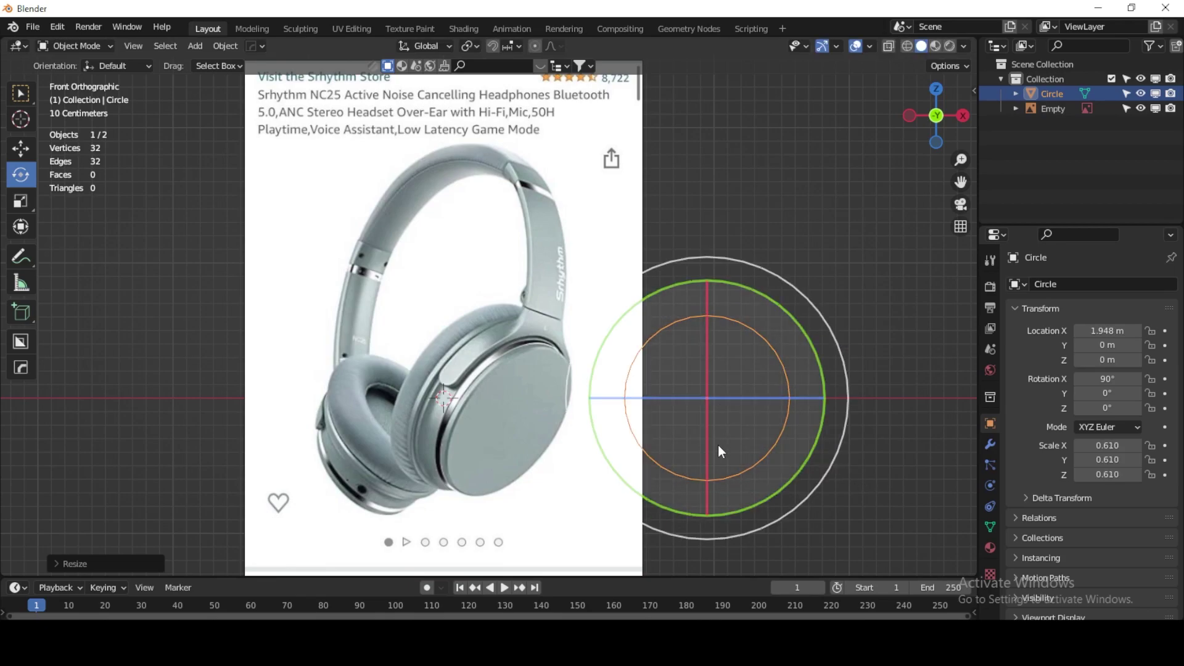
Step: Rotate the circle 90° on Z from top view, then return to an angled front view
{"action": "left_click", "coordinate": [936, 89]}
{"action": "left_click_drag", "start_coordinate": [793, 257], "coordinate": [631, 266]}
{"action": "key", "text": "s"}
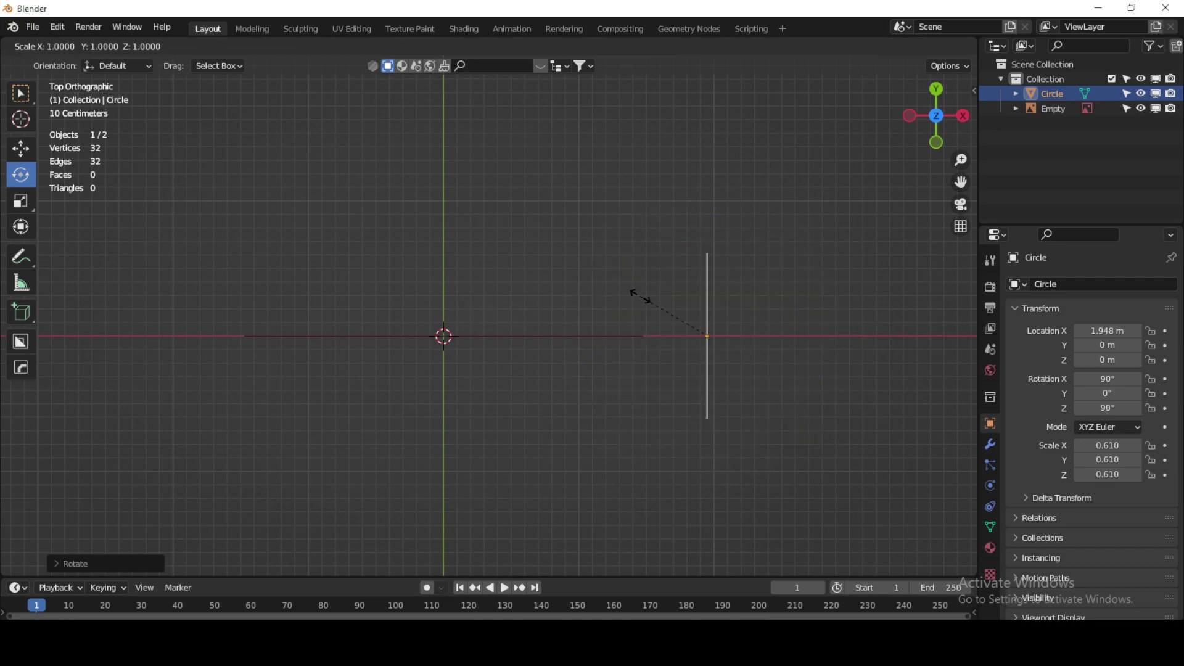
{"action": "left_click", "coordinate": [688, 282]}
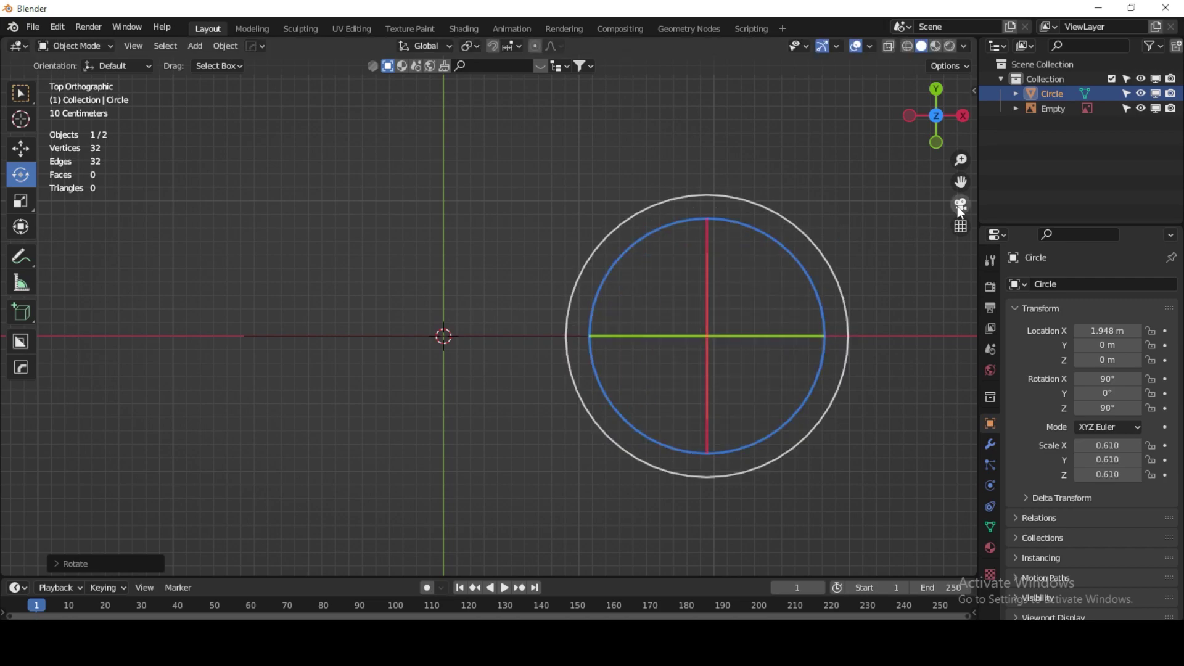
{"action": "left_click", "coordinate": [936, 142]}
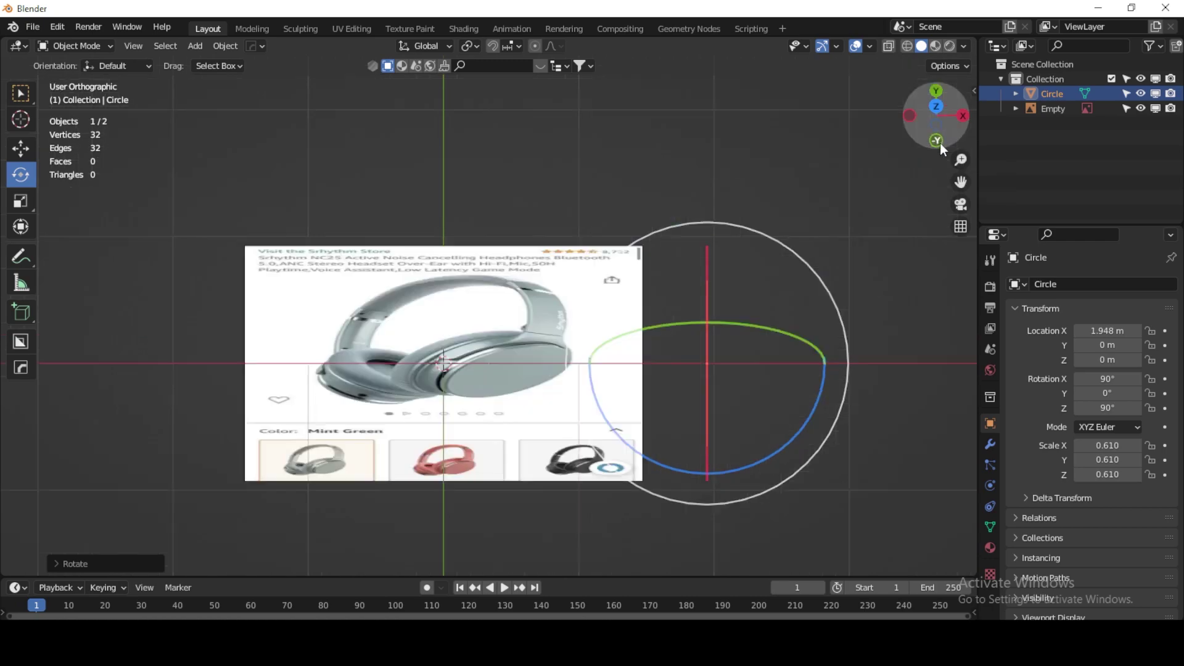
{"action": "mouse_move", "coordinate": [757, 392]}
{"action": "middle_mouse_down"}
{"action": "mouse_move", "coordinate": [759, 378]}
{"action": "mouse_move", "coordinate": [772, 391]}
{"action": "mouse_move", "coordinate": [743, 374]}
{"action": "mouse_move", "coordinate": [683, 423]}
{"action": "middle_mouse_up"}
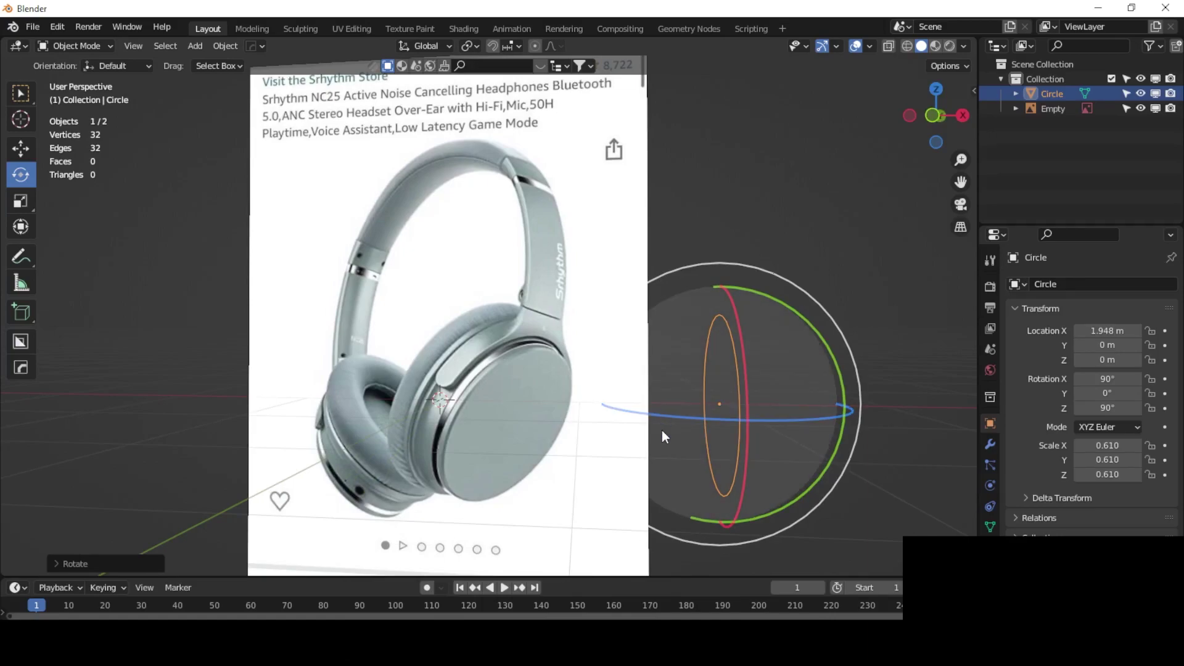
{"action": "mouse_move", "coordinate": [661, 430]}
{"action": "middle_mouse_down", "text": "shift"}
{"action": "mouse_move", "coordinate": [487, 365]}
{"action": "mouse_move", "coordinate": [548, 407]}
{"action": "mouse_move", "coordinate": [622, 422]}
{"action": "middle_mouse_up", "text": "shift"}
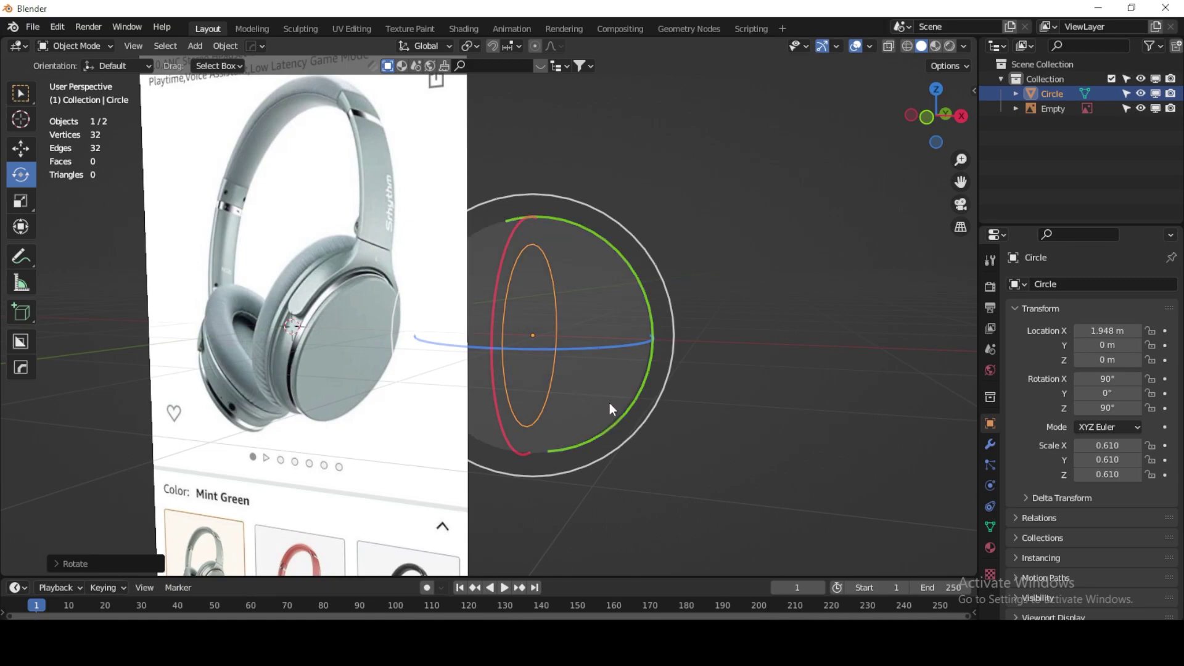
Step: In Edge select mode, extrude the whole circle outline along X into a first band
{"action": "key", "text": "Tab"}
{"action": "left_click", "coordinate": [152, 47]}
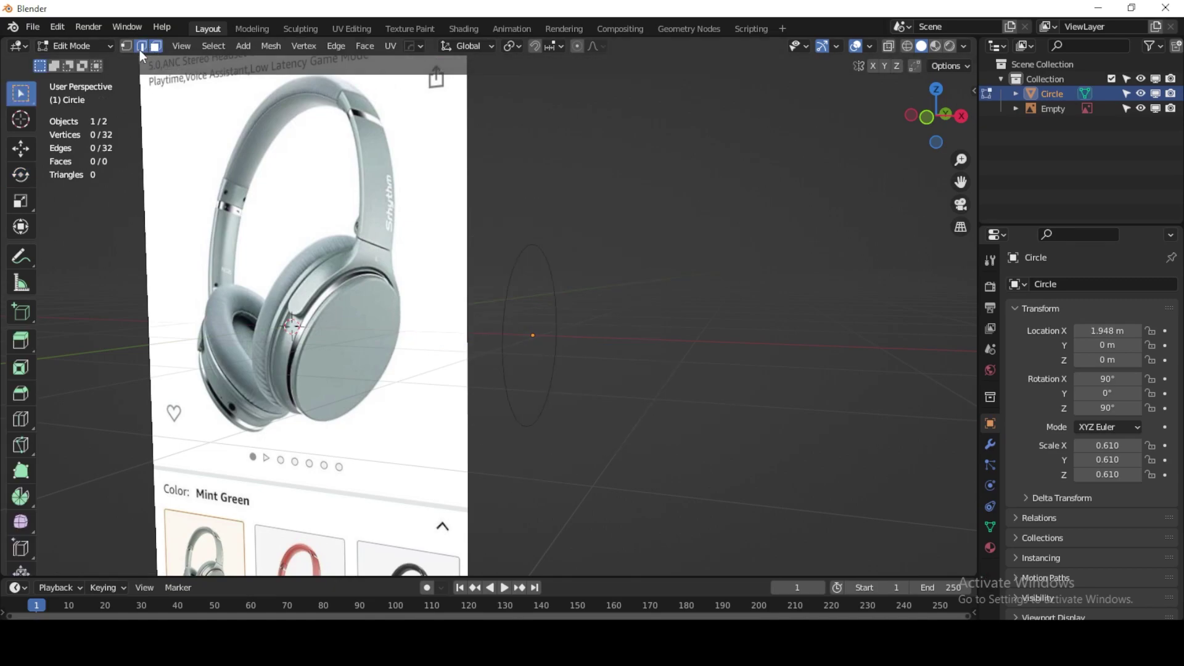
{"action": "left_click", "coordinate": [141, 47]}
{"action": "left_click_drag", "start_coordinate": [669, 190], "coordinate": [464, 566]}
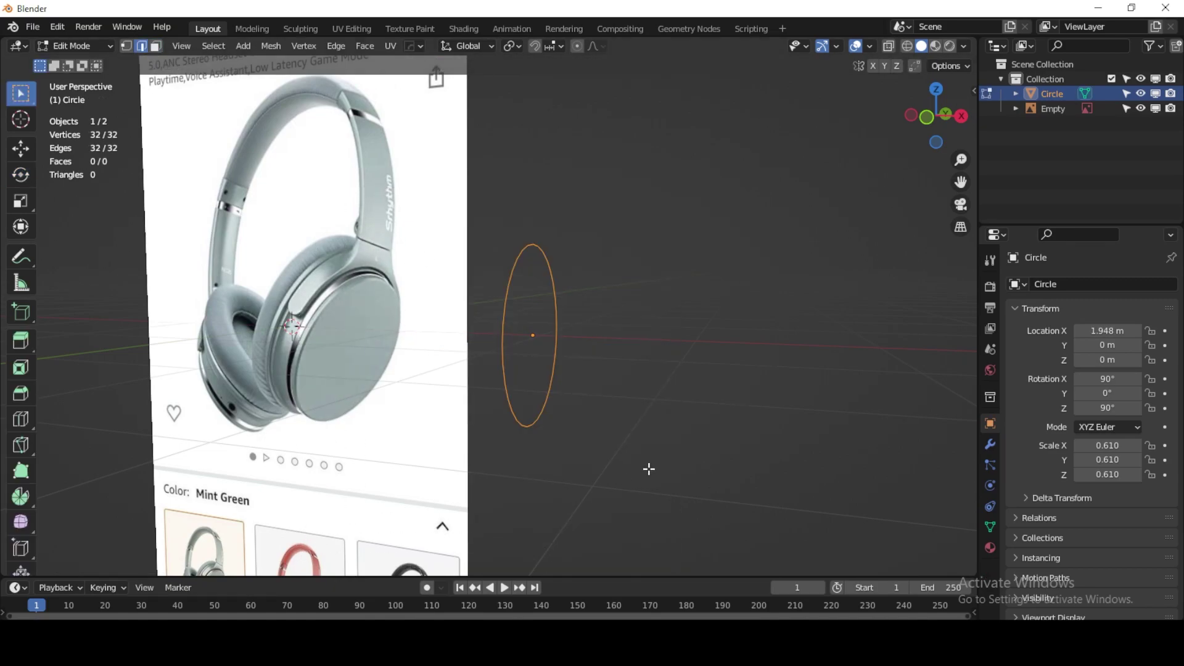
{"action": "key", "text": "e"}
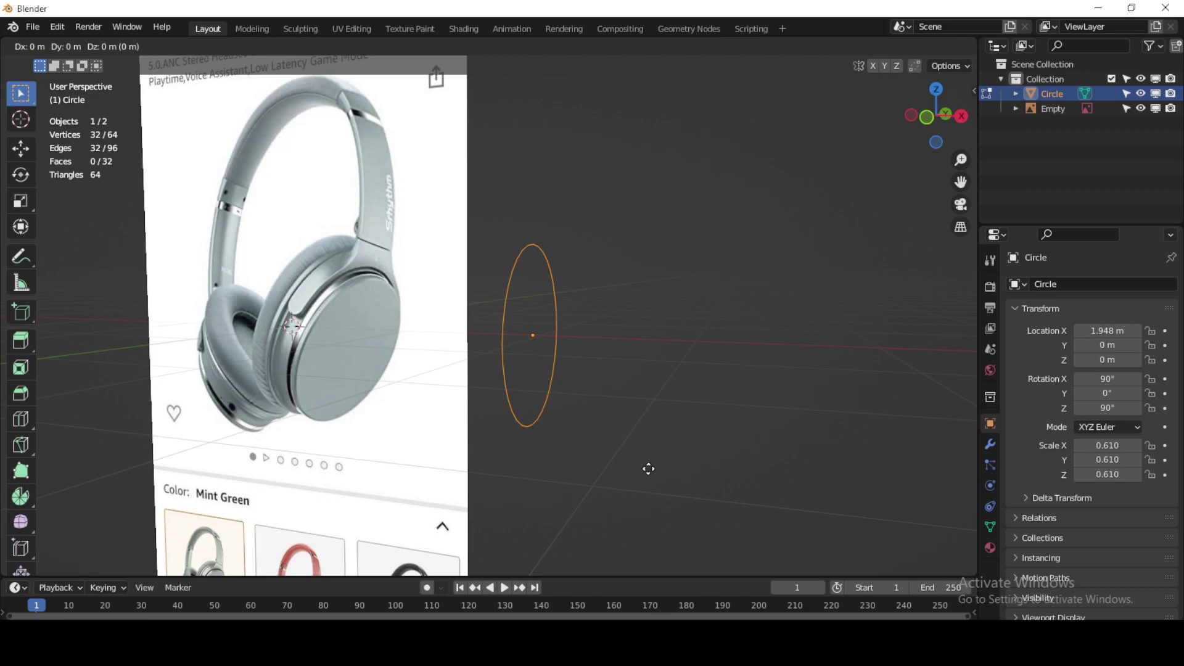
{"action": "key", "text": "x"}
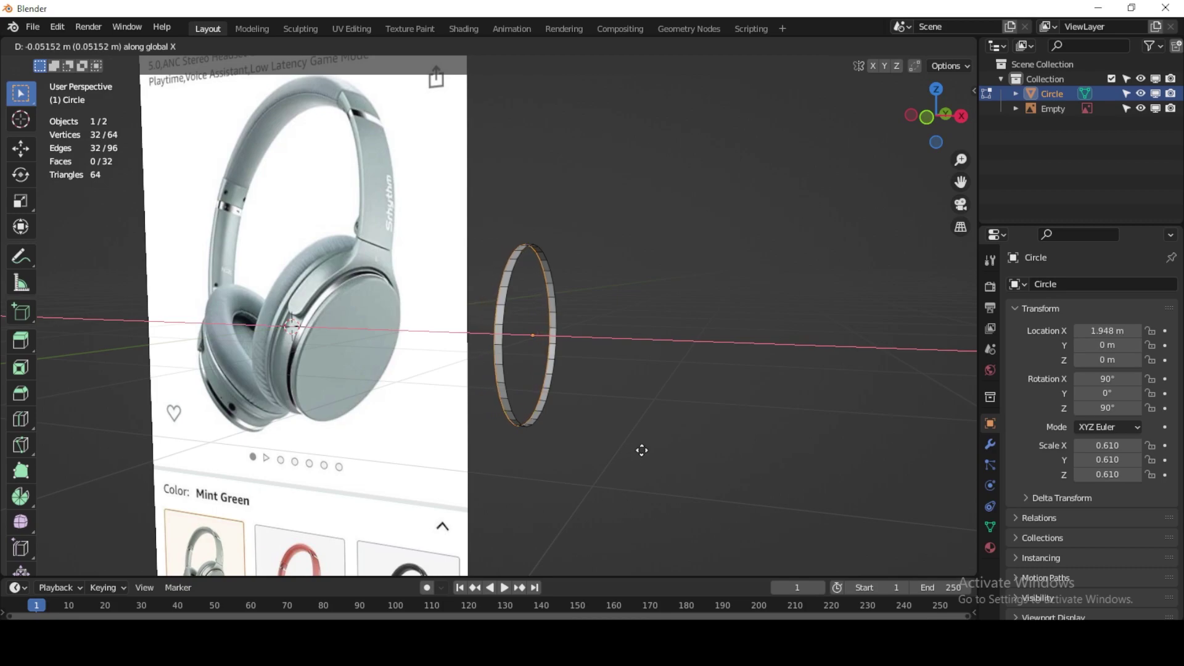
{"action": "left_click", "coordinate": [642, 450]}
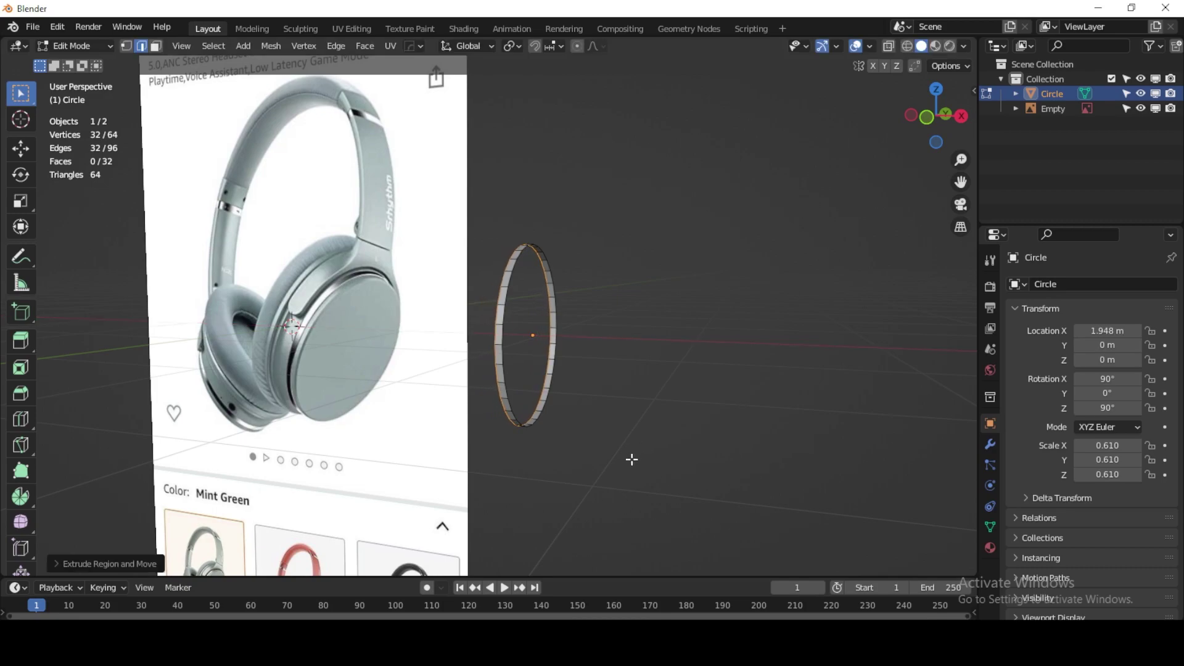
Step: Extrude a second and third earcup band along the X axis
{"action": "scroll", "coordinate": [336, 390], "scroll_direction": "up", "scroll_amount": 3}
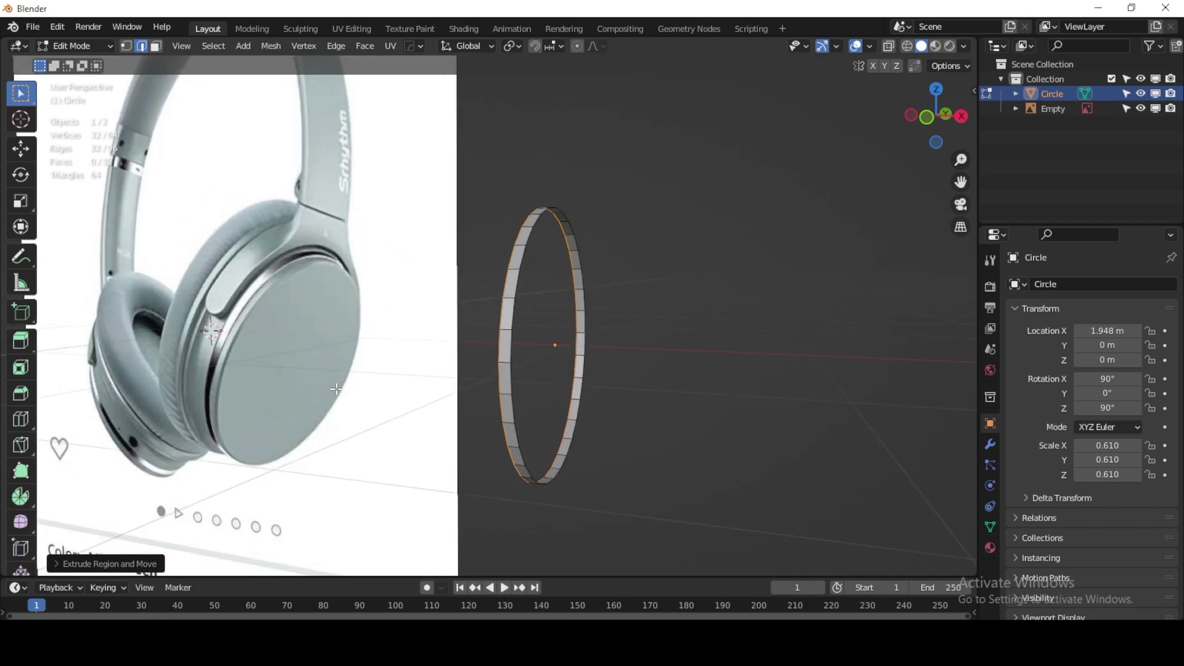
{"action": "middle_click_drag", "start_coordinate": [358, 395], "coordinate": [569, 421], "text": "shift"}
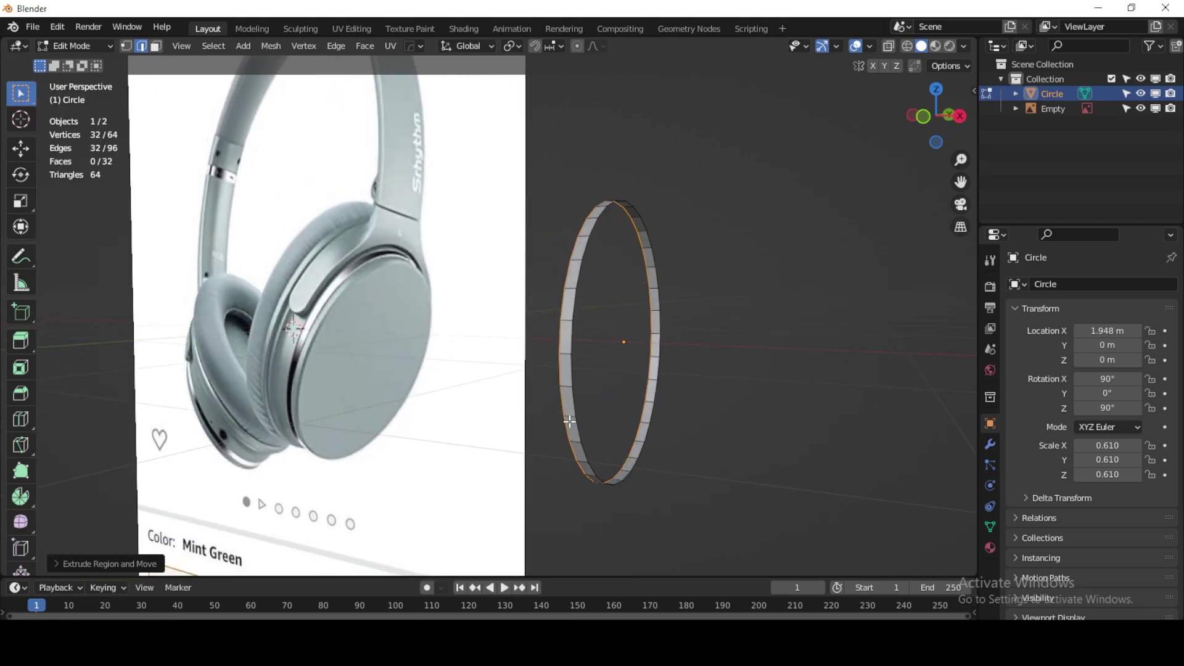
{"action": "key", "text": "e"}
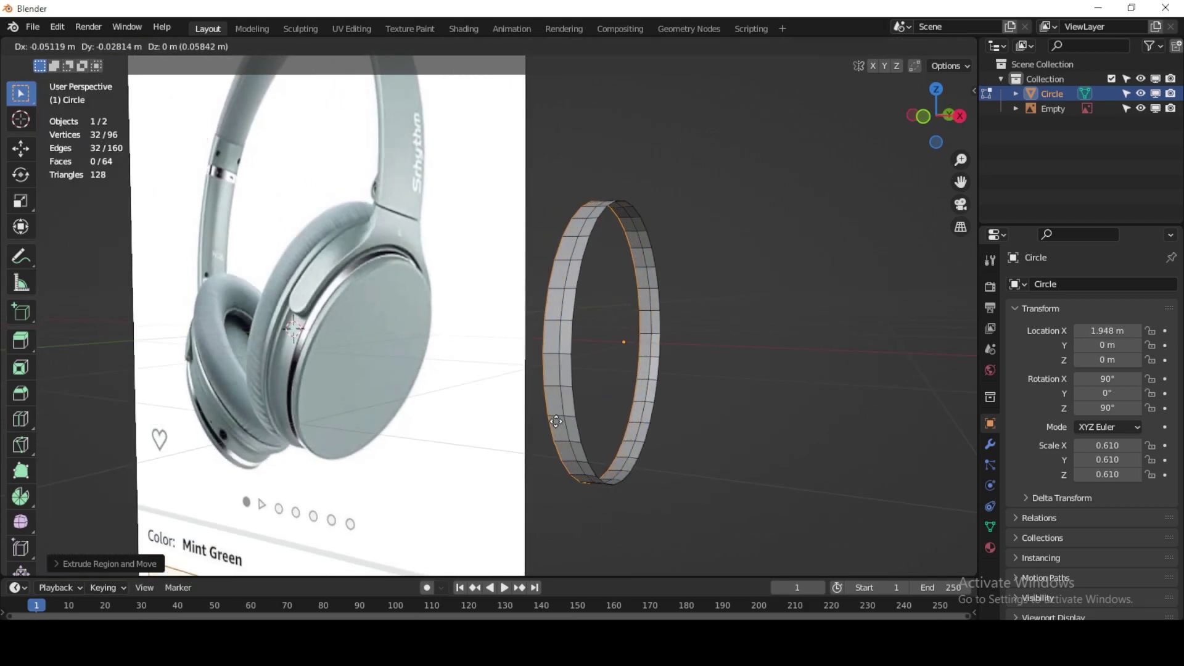
{"action": "key", "text": "x"}
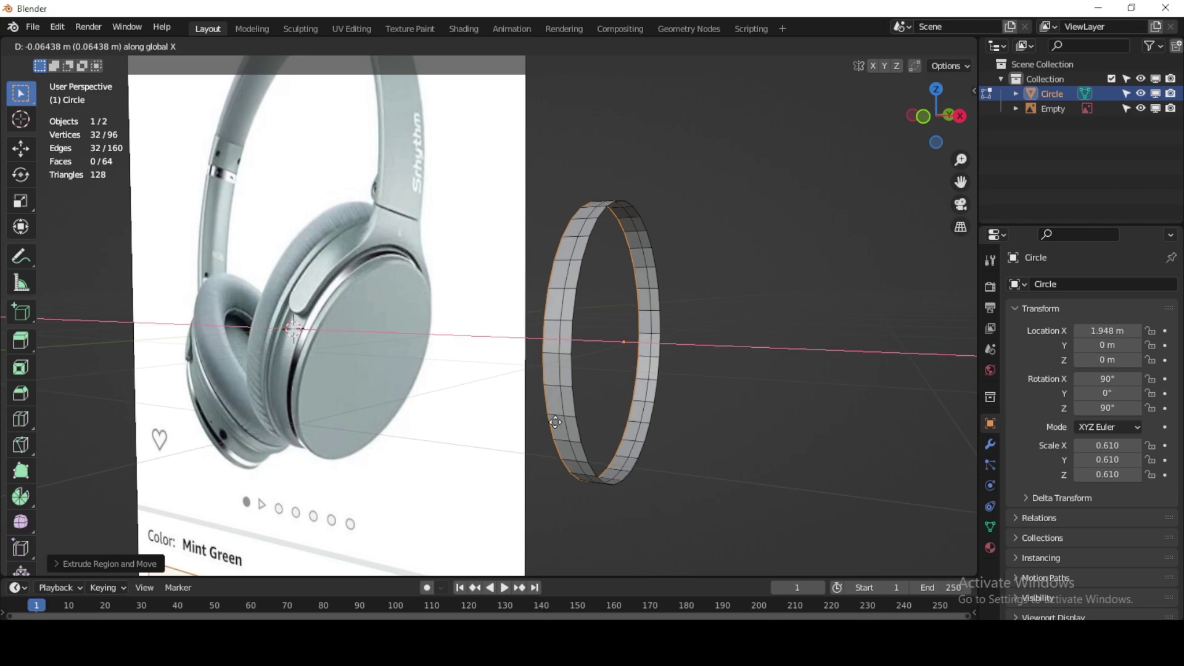
{"action": "left_click", "coordinate": [554, 422]}
{"action": "key", "text": "e"}
{"action": "key", "text": "x"}
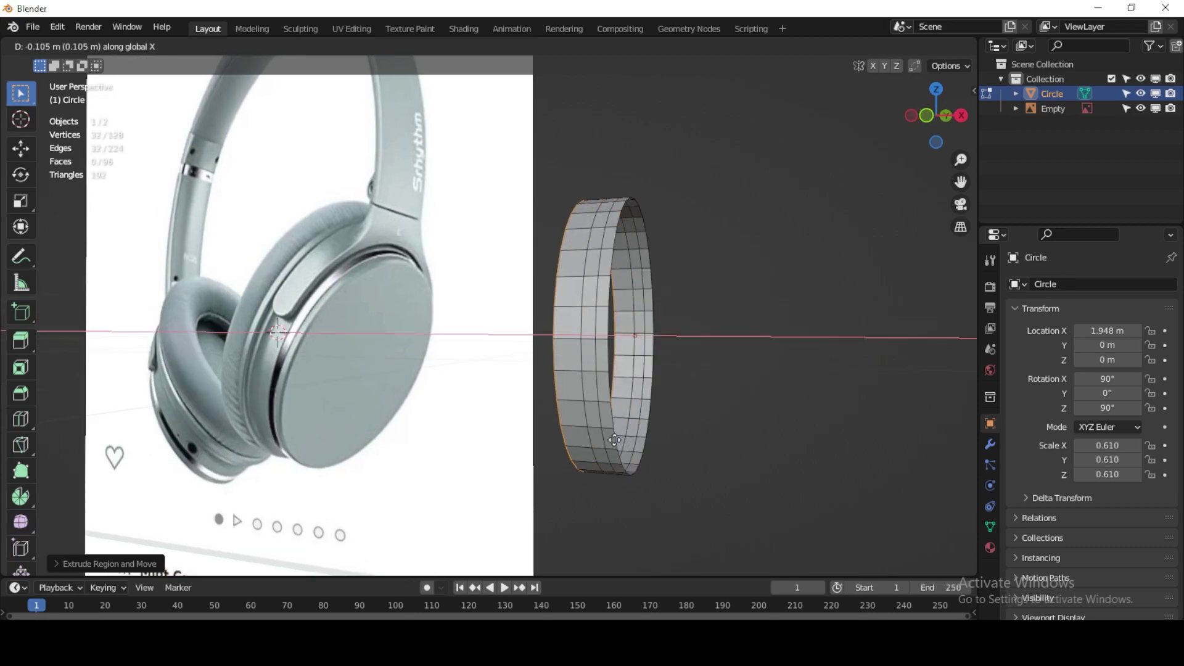
{"action": "left_click", "coordinate": [607, 439]}
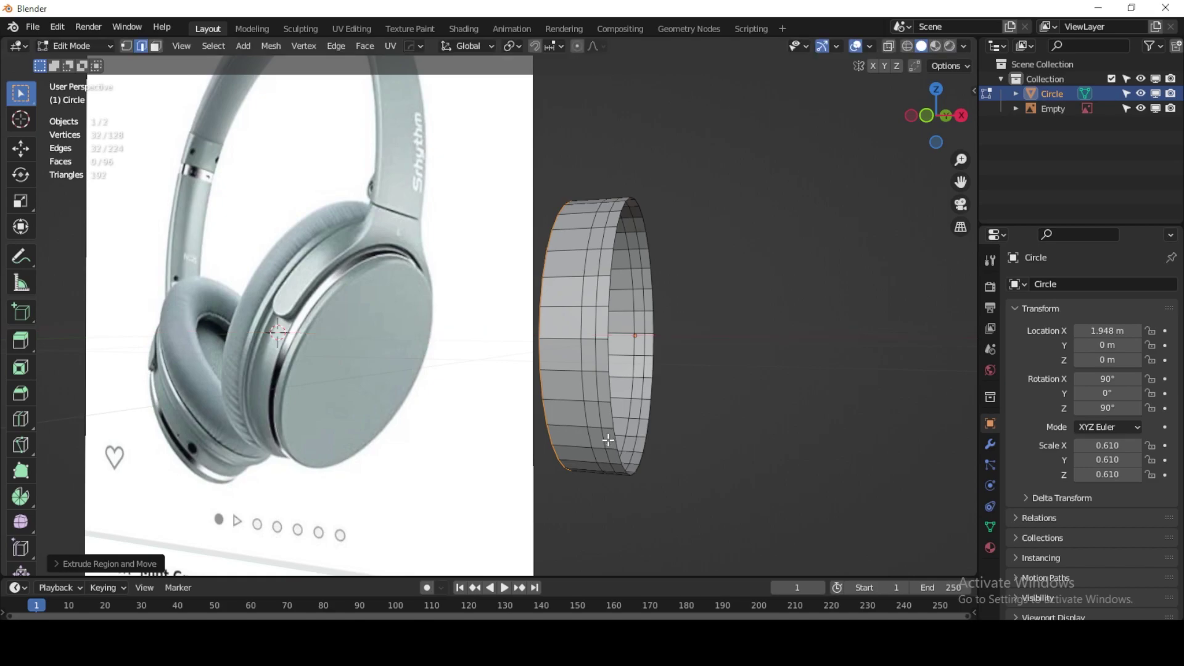
Step: Extrude a slightly enlarged ring and shift it along global X
{"action": "key", "text": "e"}
{"action": "key", "text": "s"}
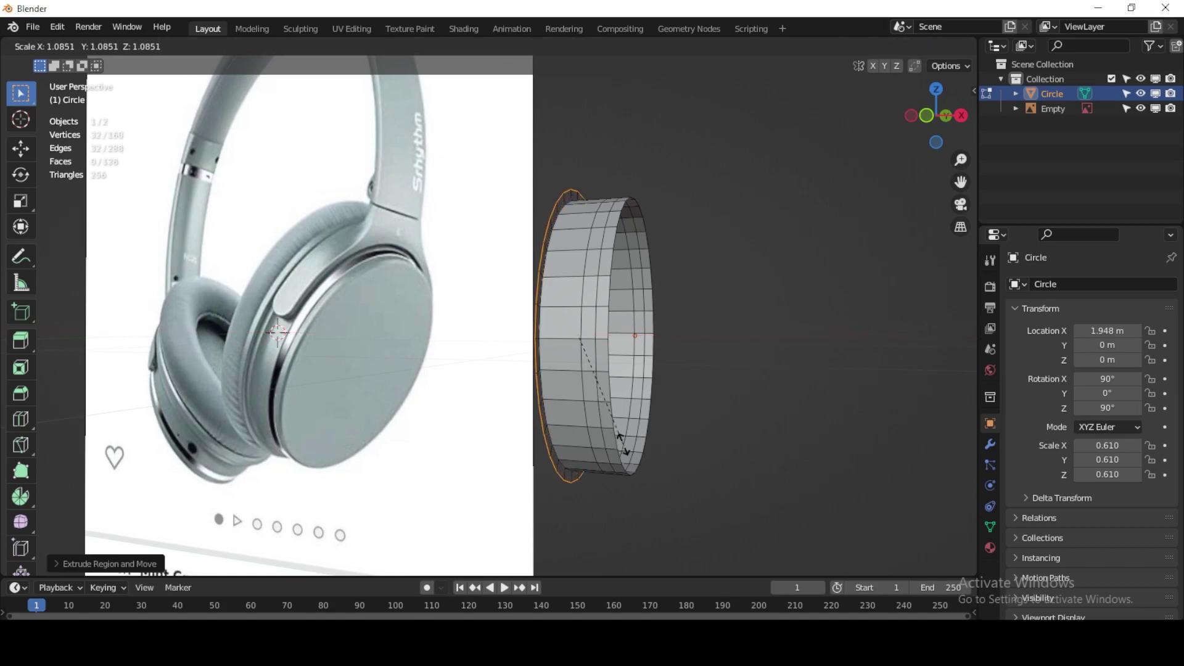
{"action": "left_click", "coordinate": [625, 443]}
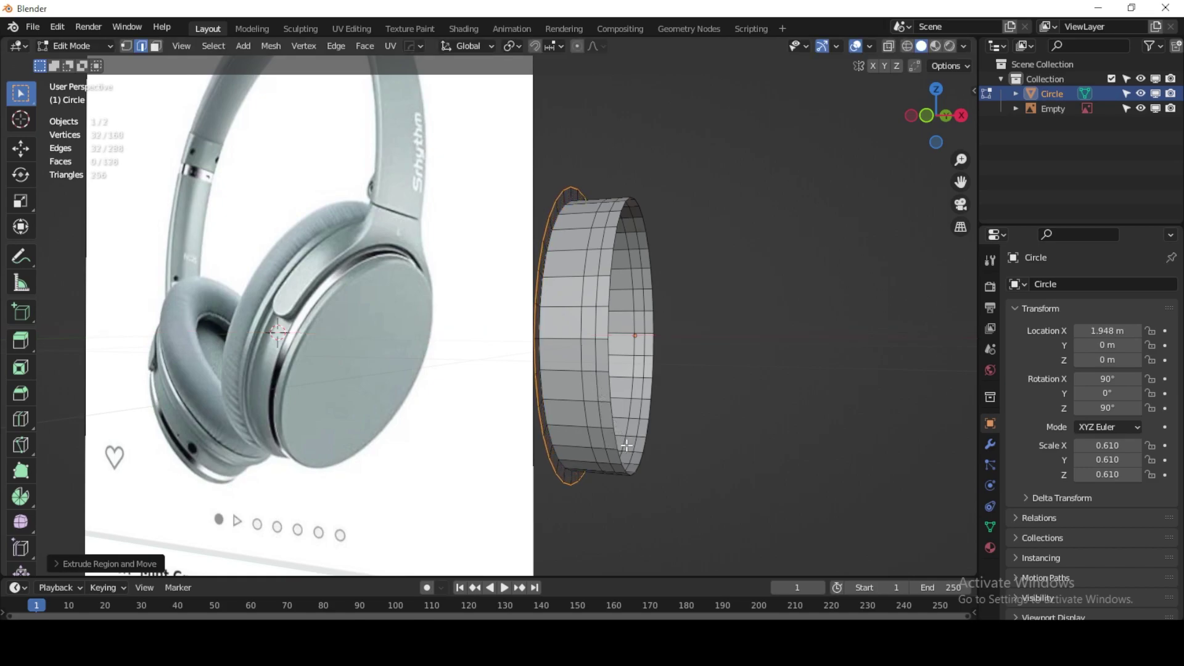
{"action": "key", "text": "g"}
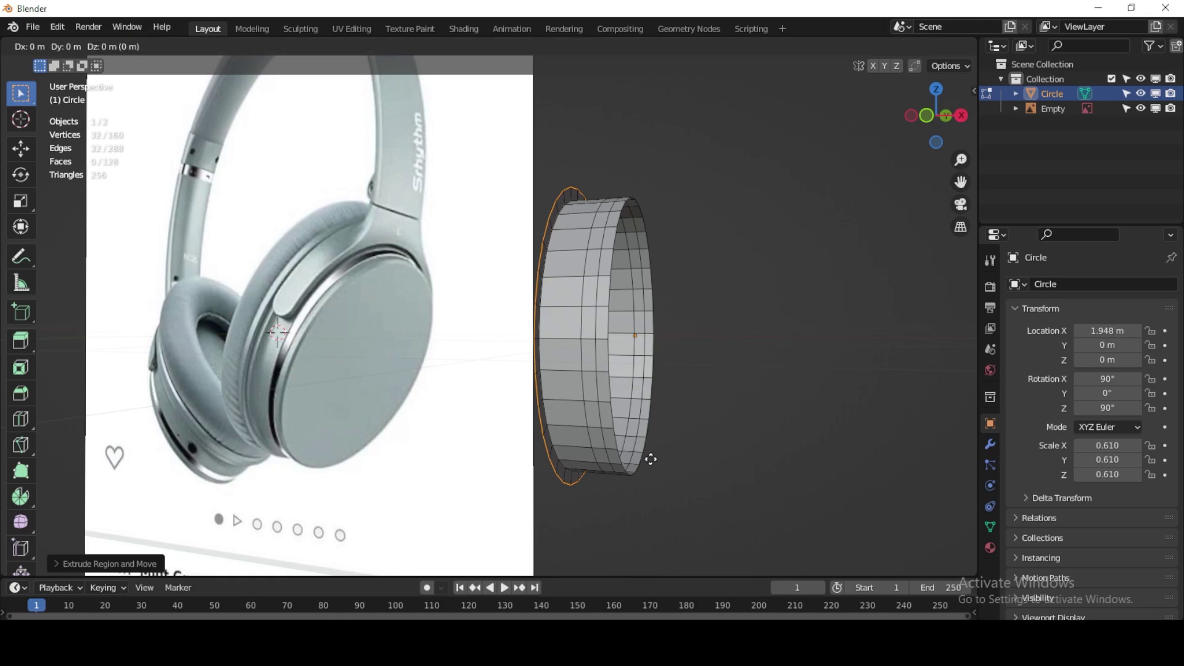
{"action": "key", "text": "x"}
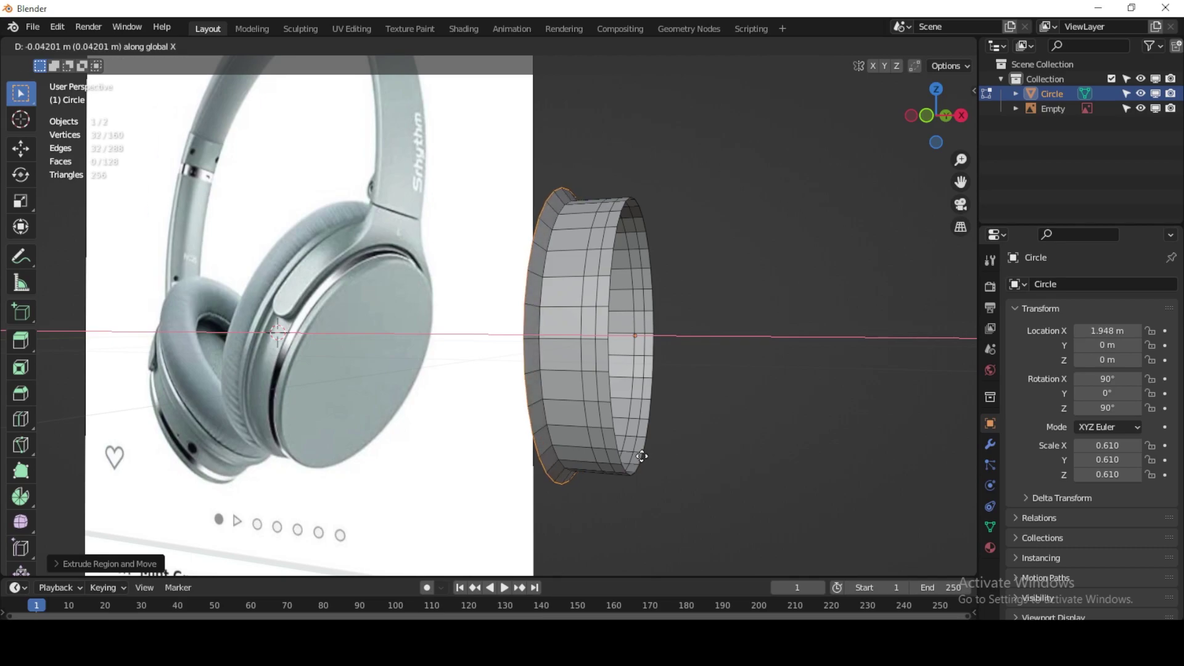
{"action": "left_click", "coordinate": [643, 456]}
Step: Add three more rings: one along X, one scaled outward, one final one along X
{"action": "key", "text": "e"}
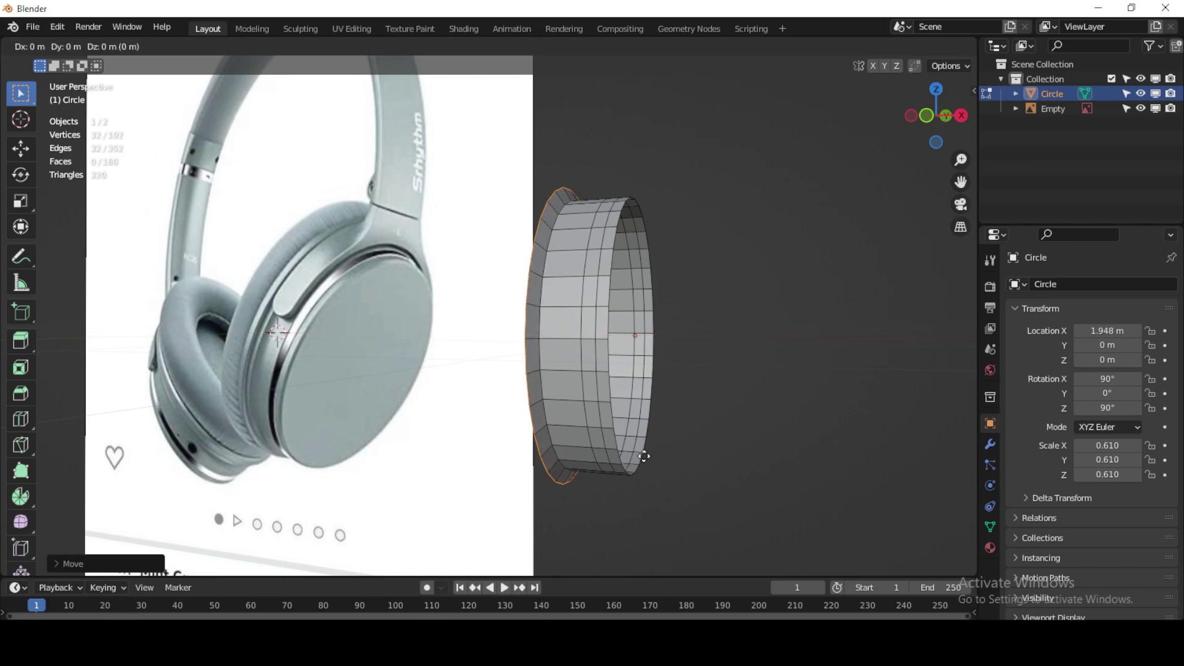
{"action": "key", "text": "x"}
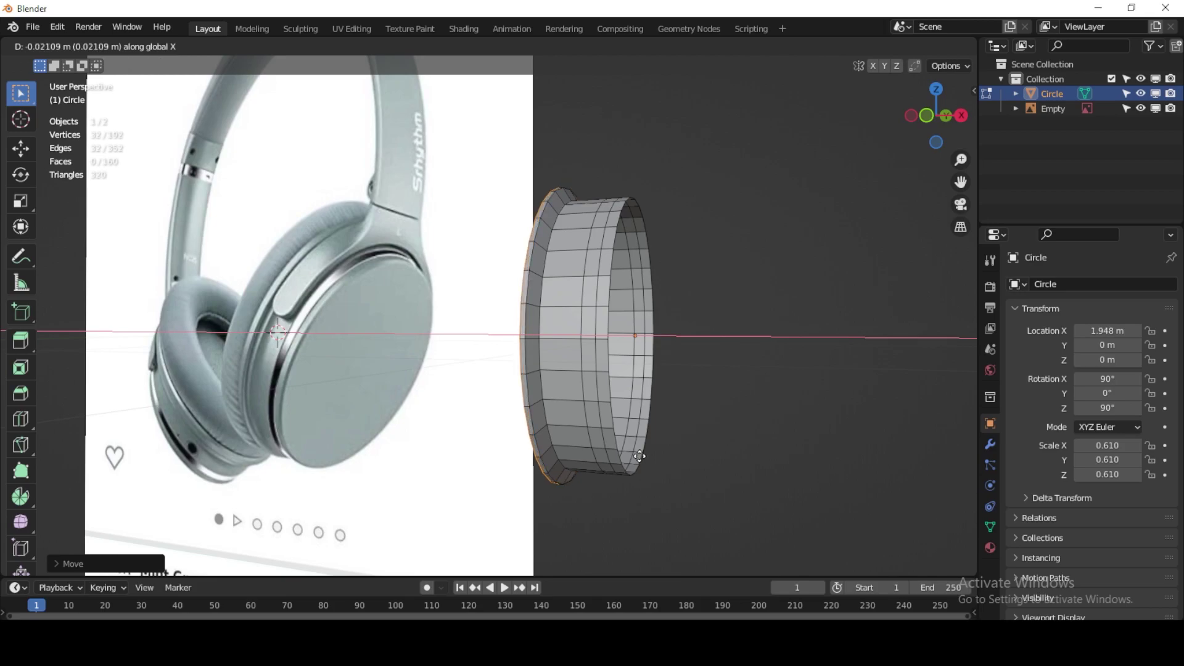
{"action": "left_click", "coordinate": [639, 456]}
{"action": "middle_click_drag", "start_coordinate": [639, 456], "coordinate": [693, 471]}
{"action": "key", "text": "e"}
{"action": "key", "text": "s"}
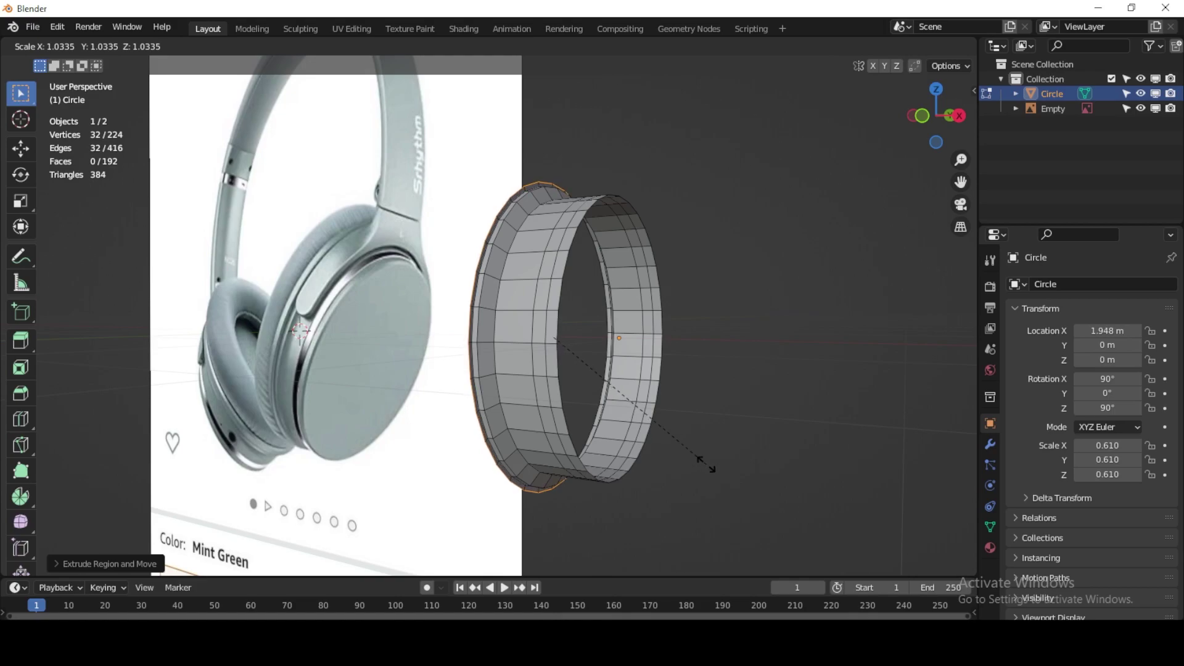
{"action": "left_click", "coordinate": [780, 473]}
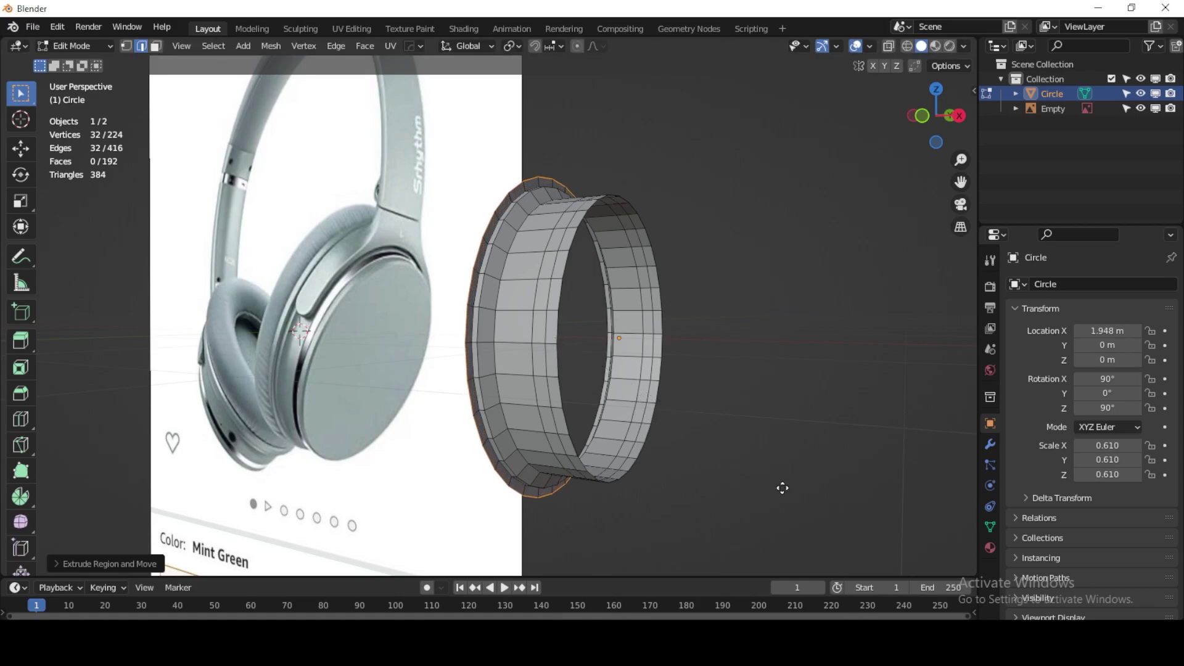
{"action": "key", "text": "e"}
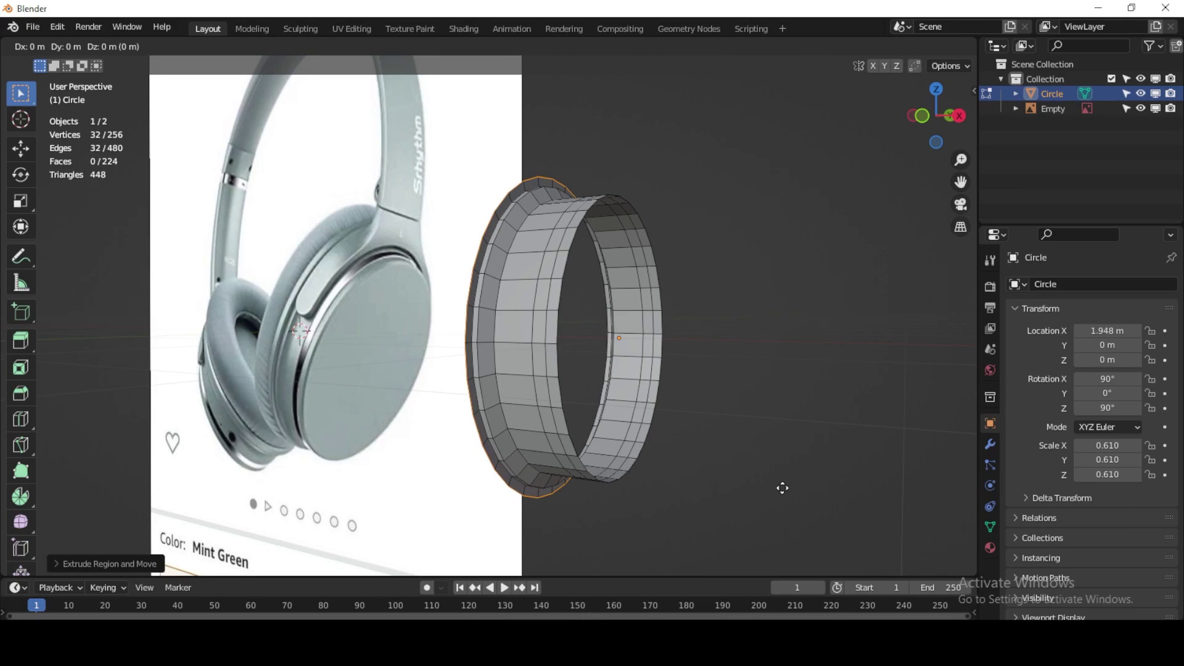
{"action": "key", "text": "x"}
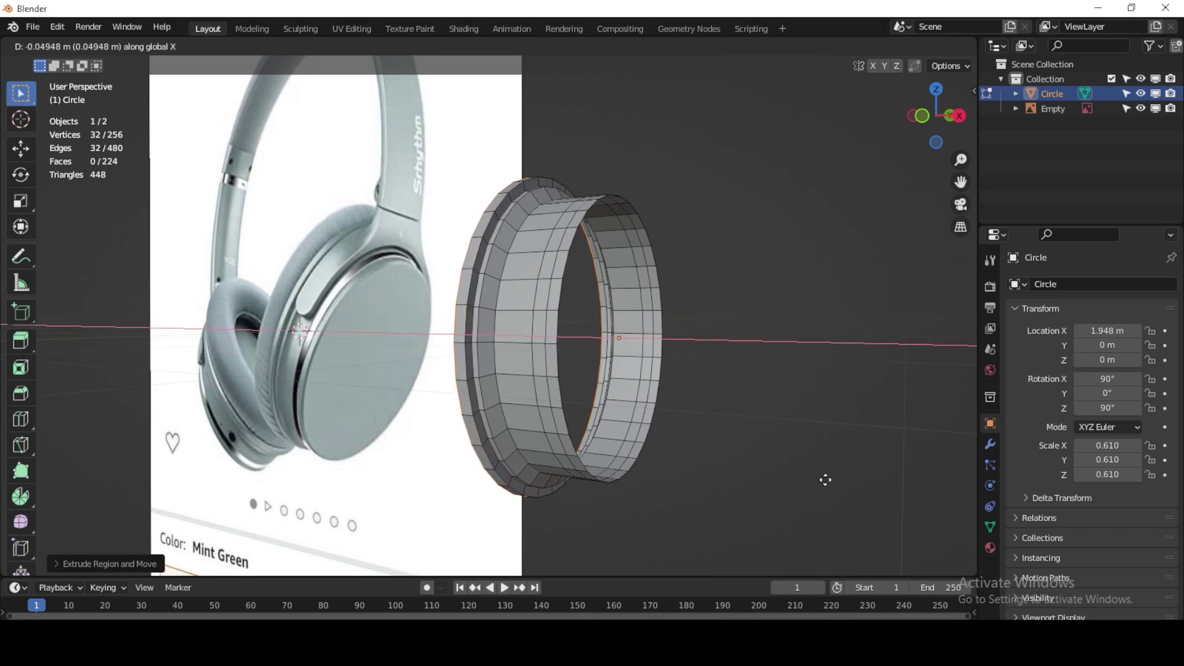
{"action": "left_click", "coordinate": [847, 474]}
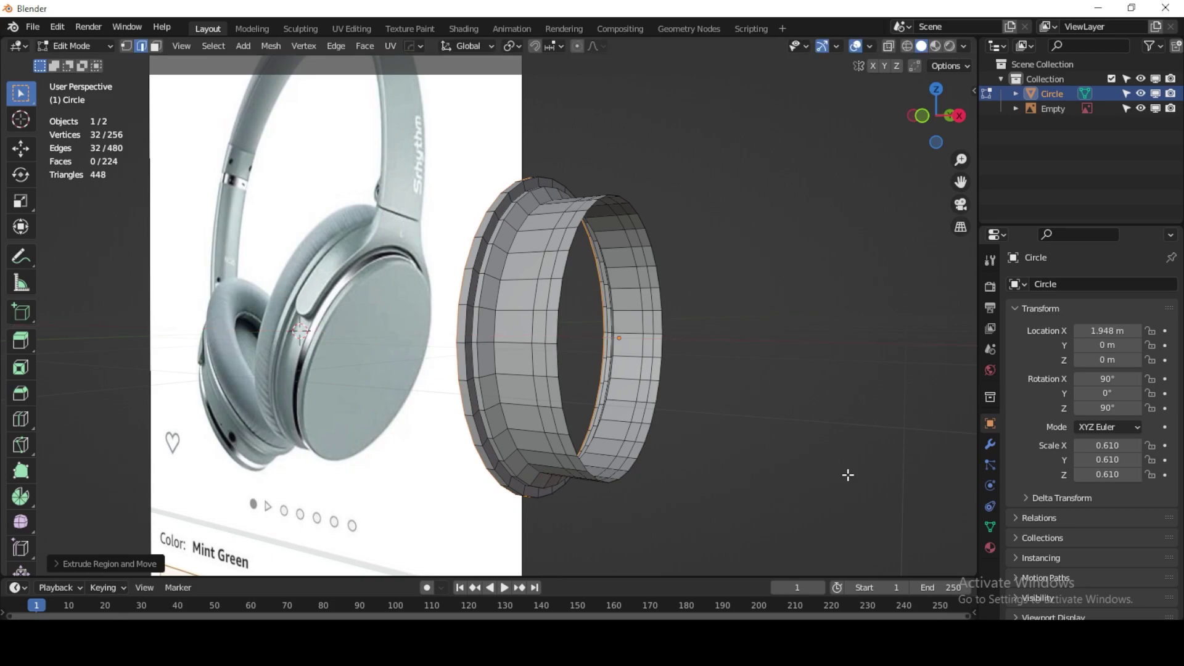
{"action": "middle_click_drag", "start_coordinate": [848, 475], "coordinate": [818, 464]}
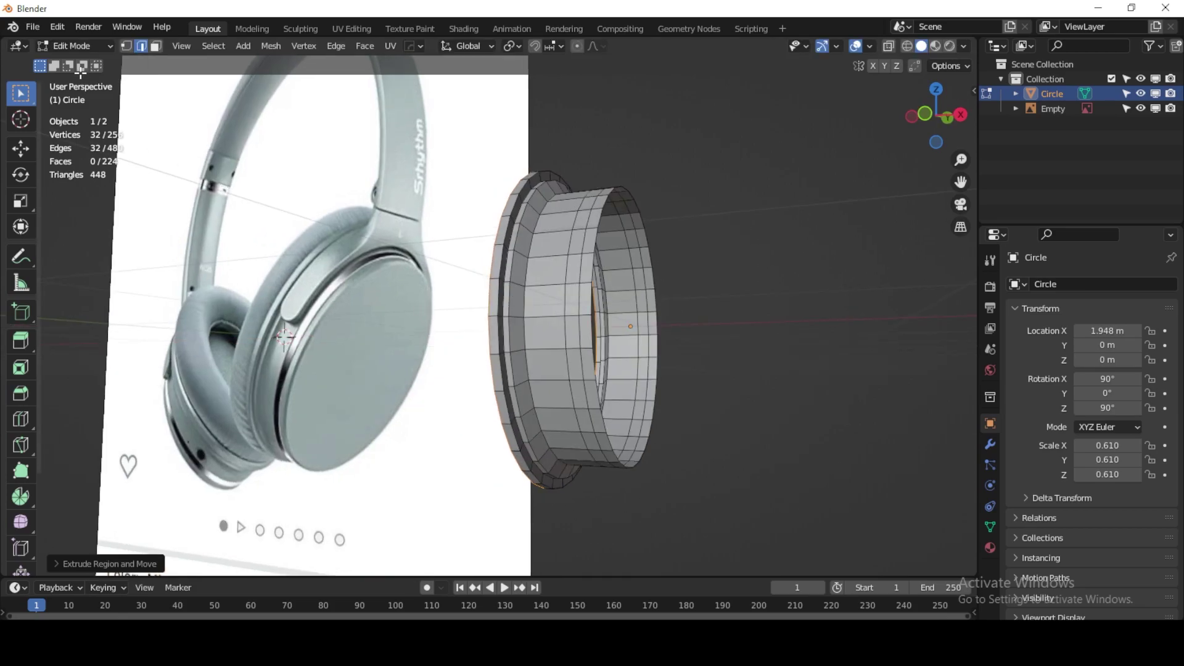
Step: Return to Object Mode and apply Shade Smooth to the earcup
{"action": "left_click", "coordinate": [87, 47]}
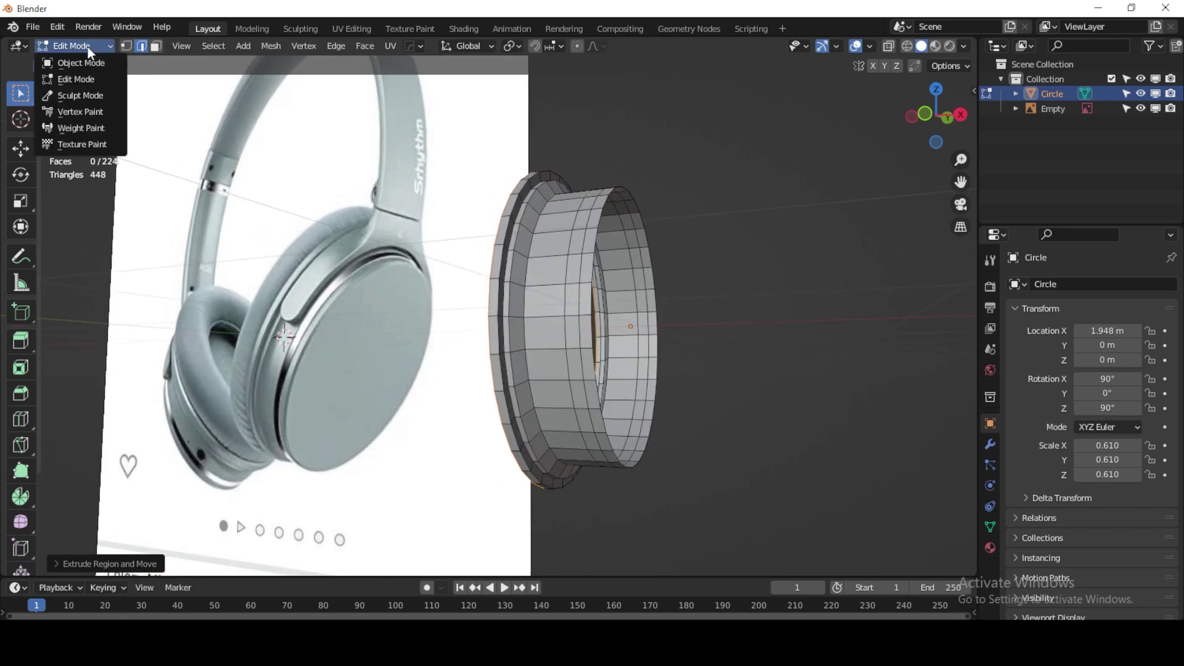
{"action": "right_click", "coordinate": [571, 279]}
{"action": "left_click", "coordinate": [545, 274]}
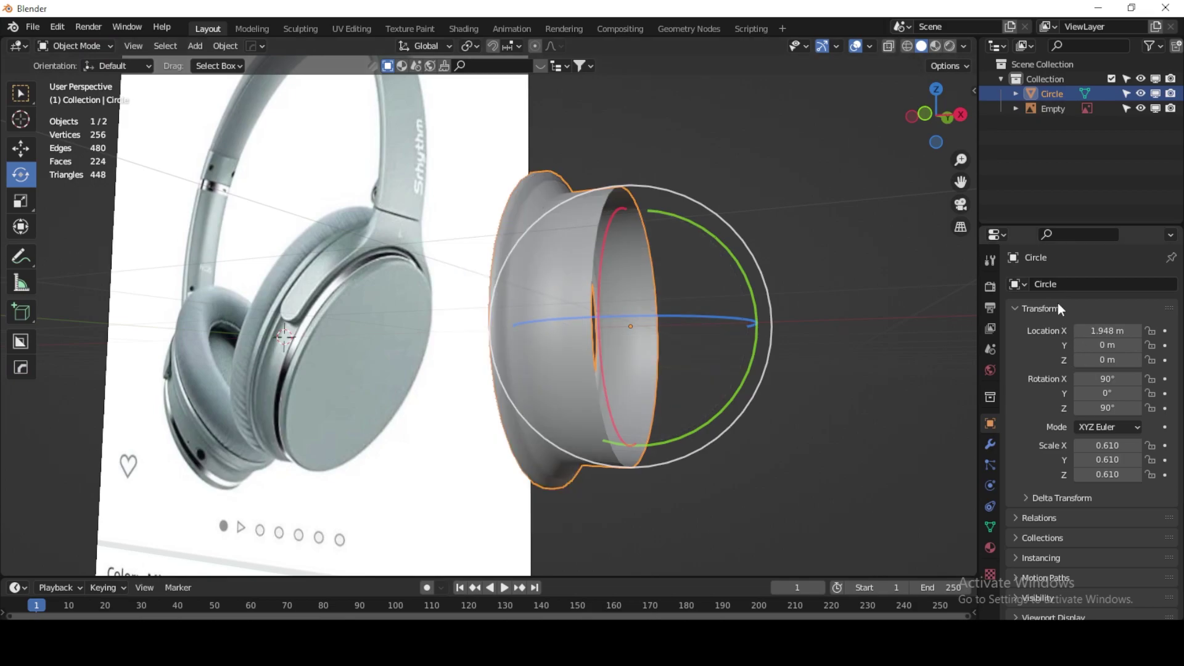
Step: Set the render engine to Cycles
{"action": "left_click", "coordinate": [990, 287]}
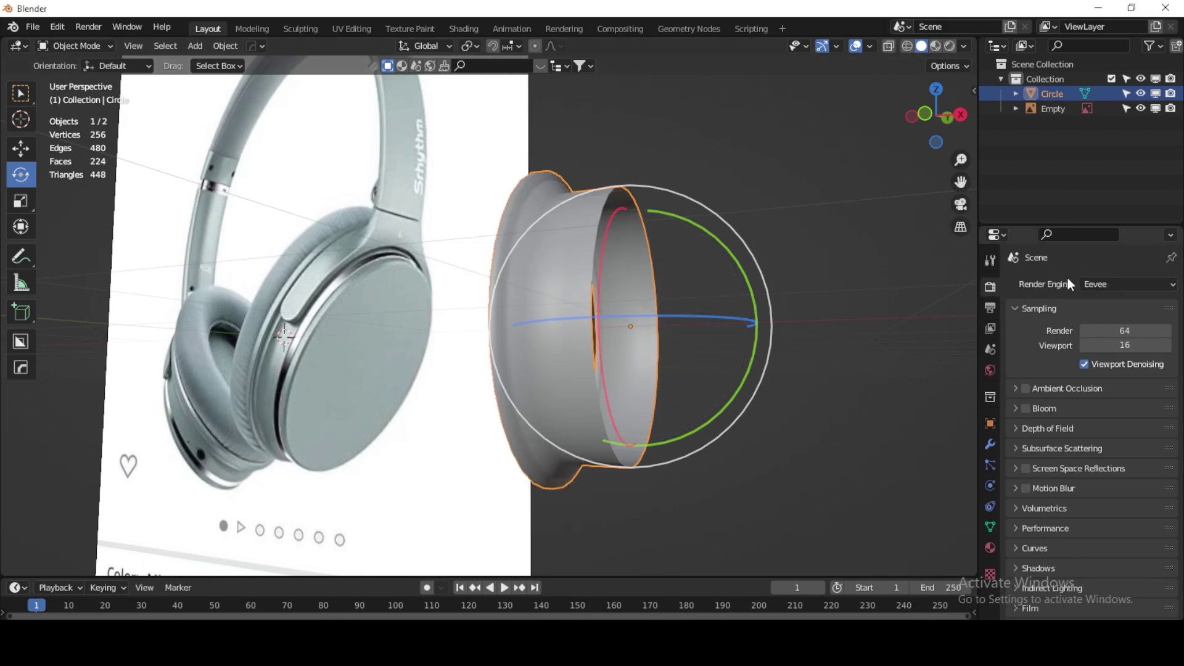
{"action": "left_click", "coordinate": [1086, 284]}
{"action": "left_click", "coordinate": [1096, 334]}
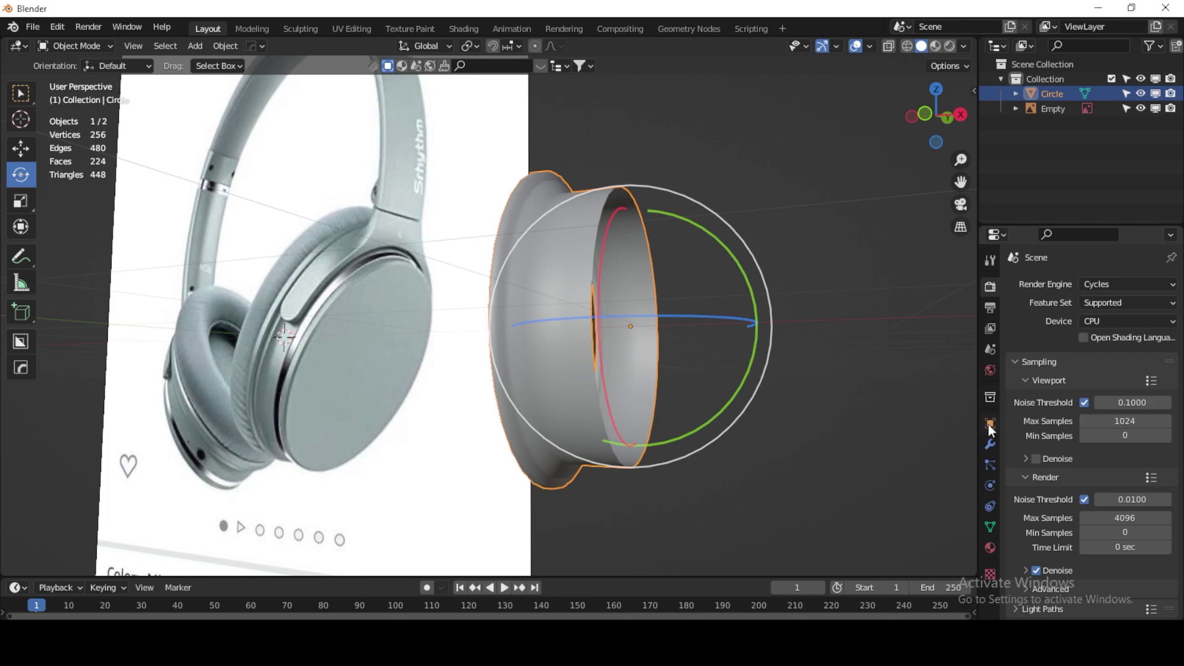
Step: Add a Subdivision Surface modifier to the earcup and inspect it from the side
{"action": "left_click", "coordinate": [990, 444]}
{"action": "left_click", "coordinate": [1047, 285]}
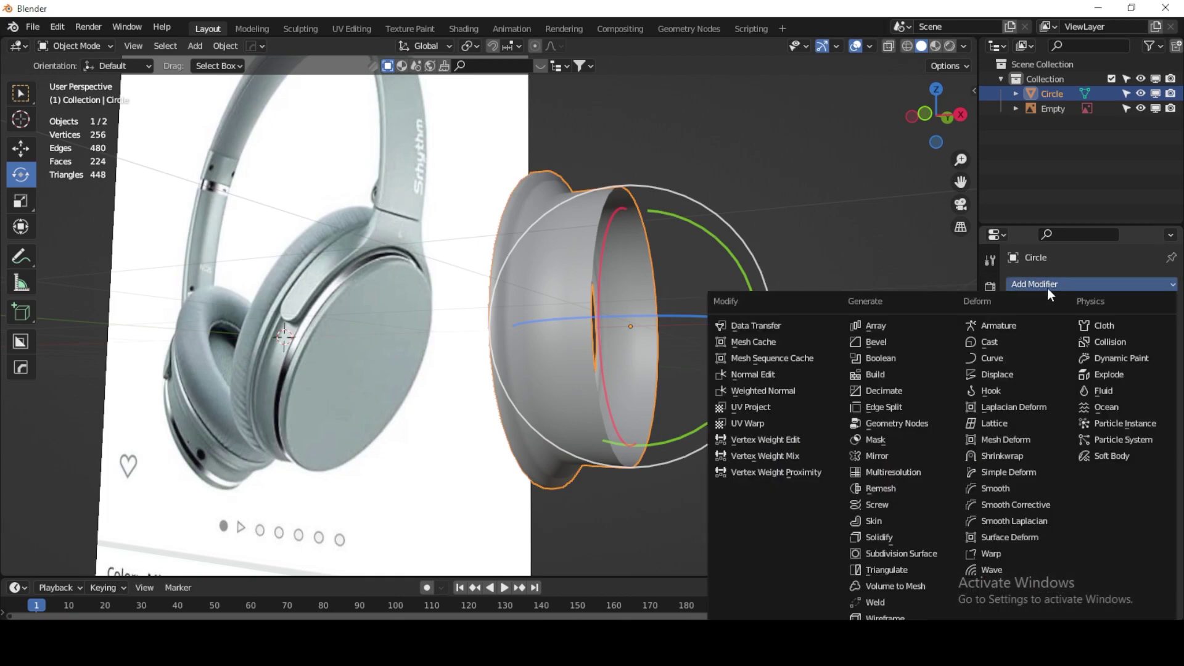
{"action": "left_click", "coordinate": [929, 555]}
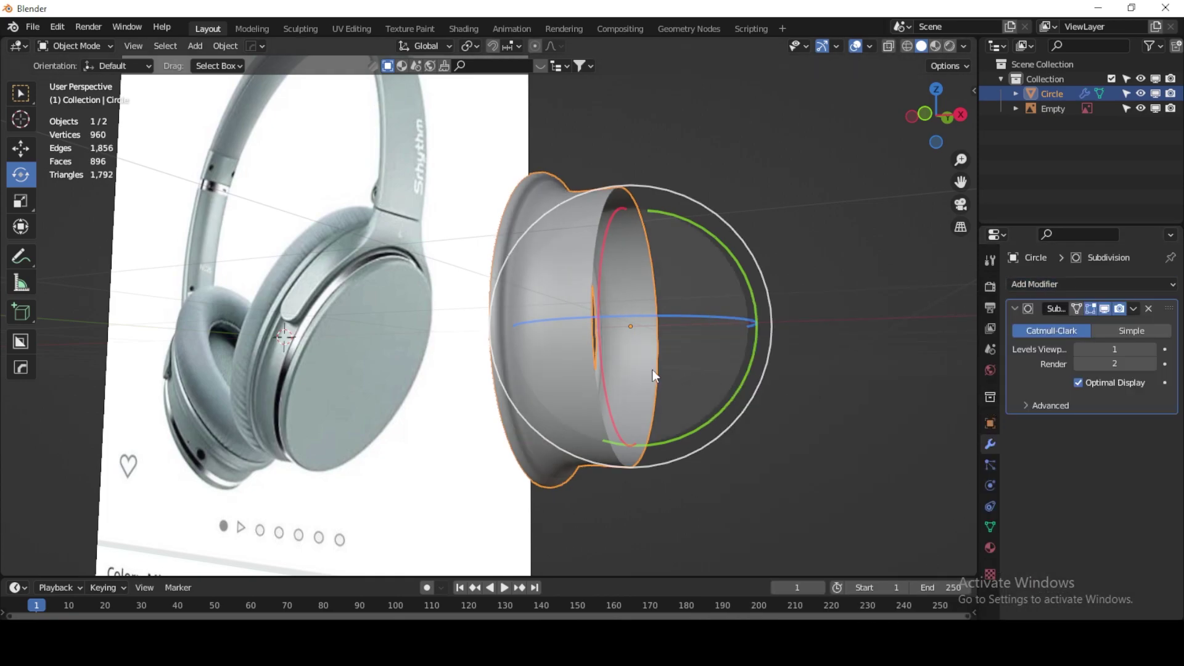
{"action": "middle_click_drag", "start_coordinate": [652, 368], "coordinate": [632, 398]}
{"action": "scroll", "coordinate": [631, 398], "scroll_direction": "up", "scroll_amount": 3}
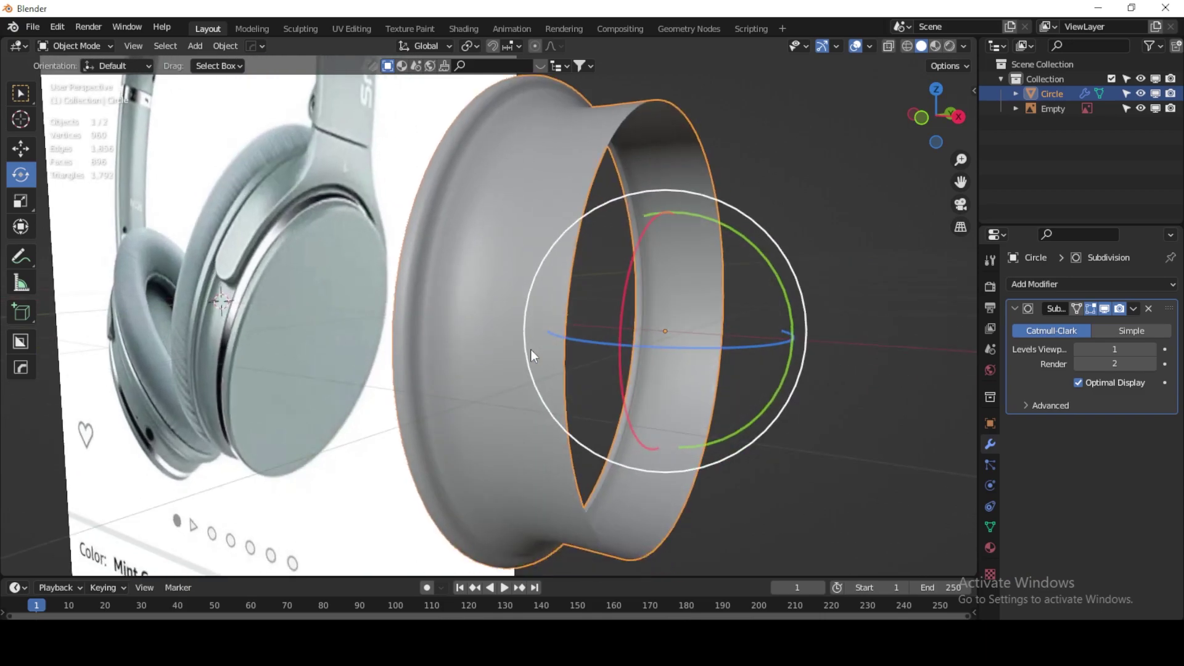
{"action": "middle_click_drag", "start_coordinate": [530, 349], "coordinate": [549, 350]}
{"action": "scroll", "coordinate": [549, 350], "scroll_direction": "down", "scroll_amount": 2}
{"action": "scroll", "coordinate": [548, 350], "scroll_direction": "up", "scroll_amount": 1}
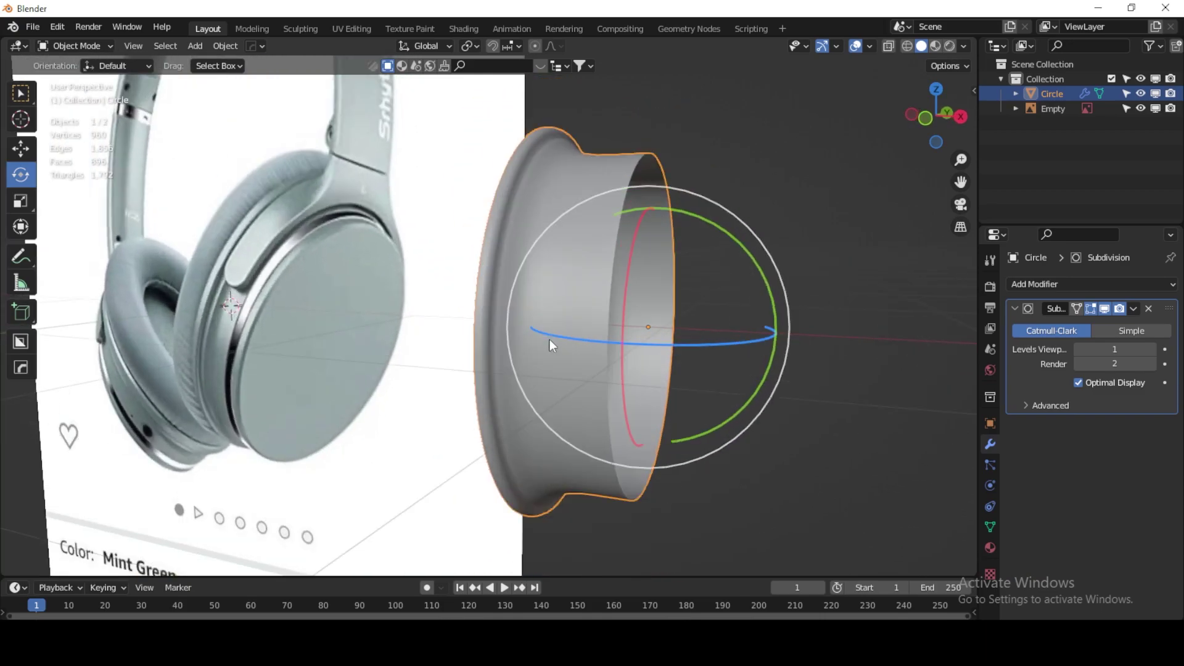
Step: In Edit Mode, add a loop cut near the earcup's outer rim
{"action": "key", "text": "Tab"}
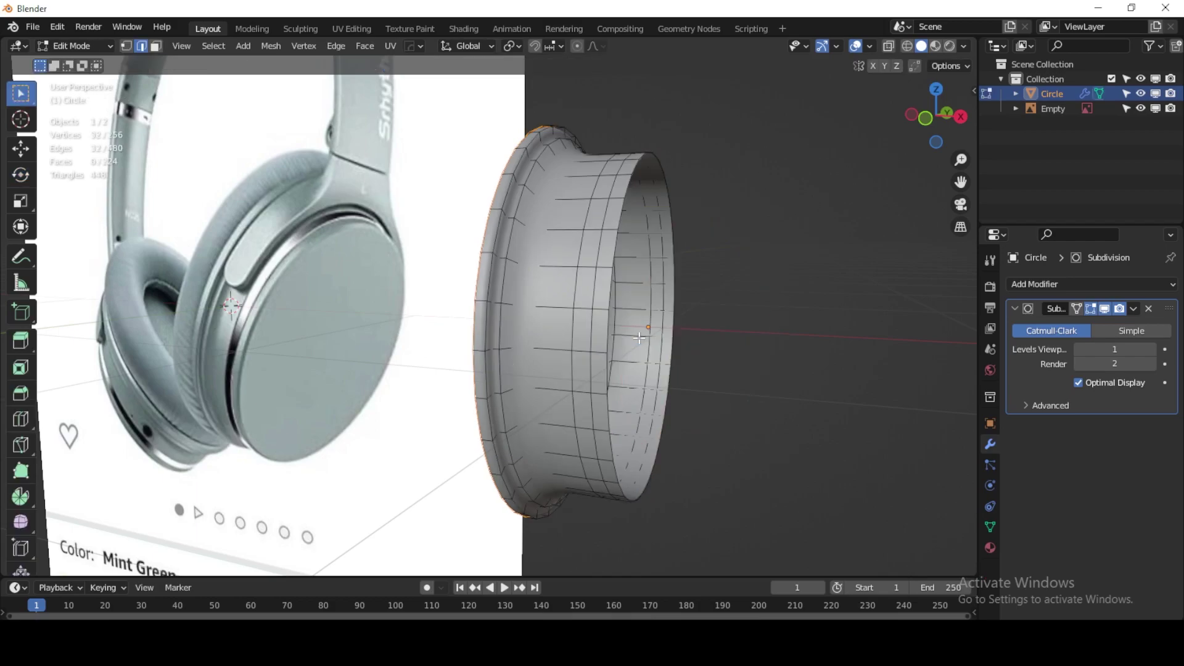
{"action": "middle_click_drag", "start_coordinate": [580, 360], "coordinate": [580, 362]}
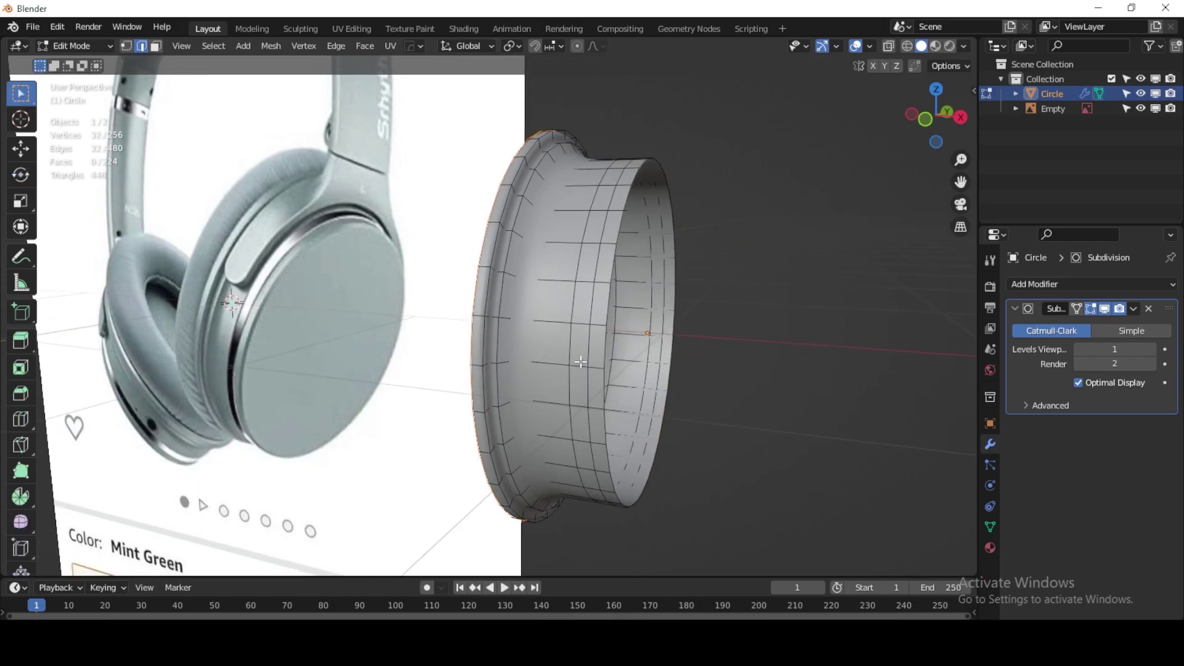
{"action": "scroll", "coordinate": [520, 325], "scroll_direction": "up", "scroll_amount": 1}
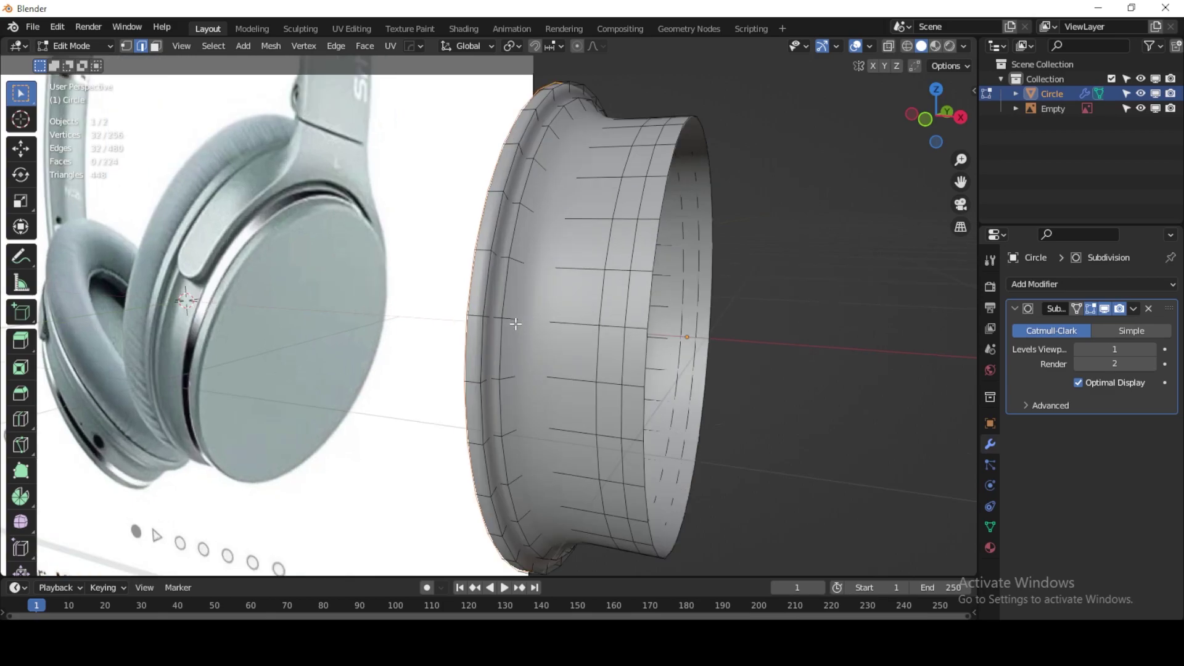
{"action": "scroll", "coordinate": [516, 323], "scroll_direction": "up", "scroll_amount": 1}
{"action": "scroll", "coordinate": [479, 217], "scroll_direction": "up", "scroll_amount": 1}
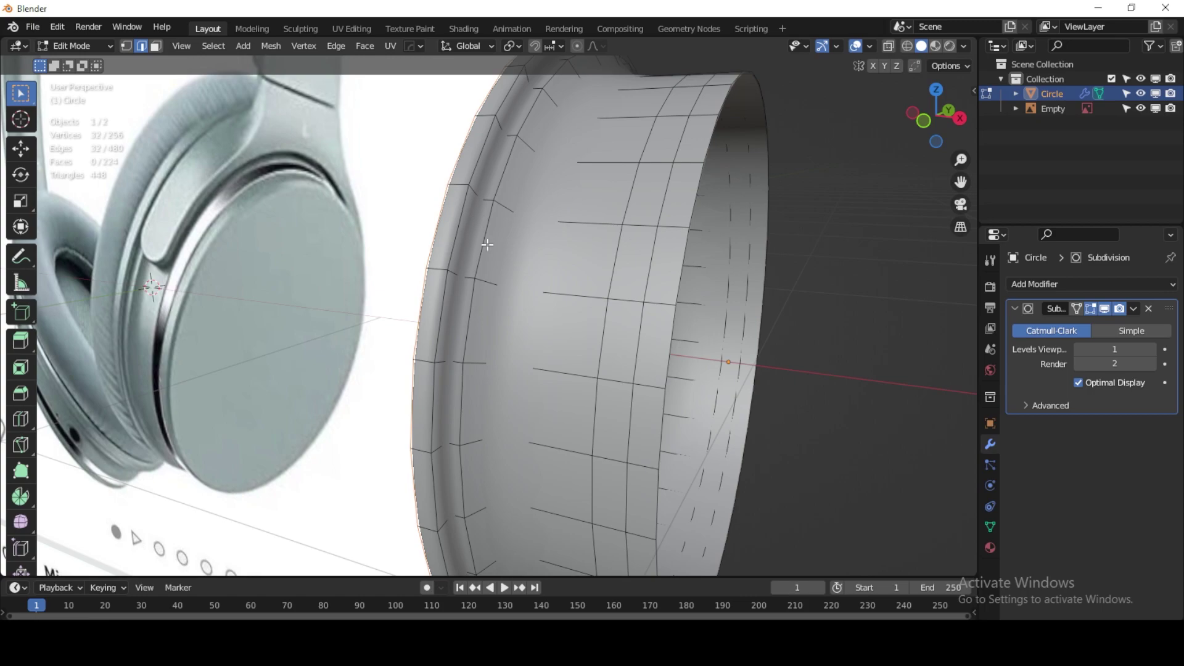
{"action": "key", "text": "ctrl+r"}
{"action": "left_click", "coordinate": [451, 270]}
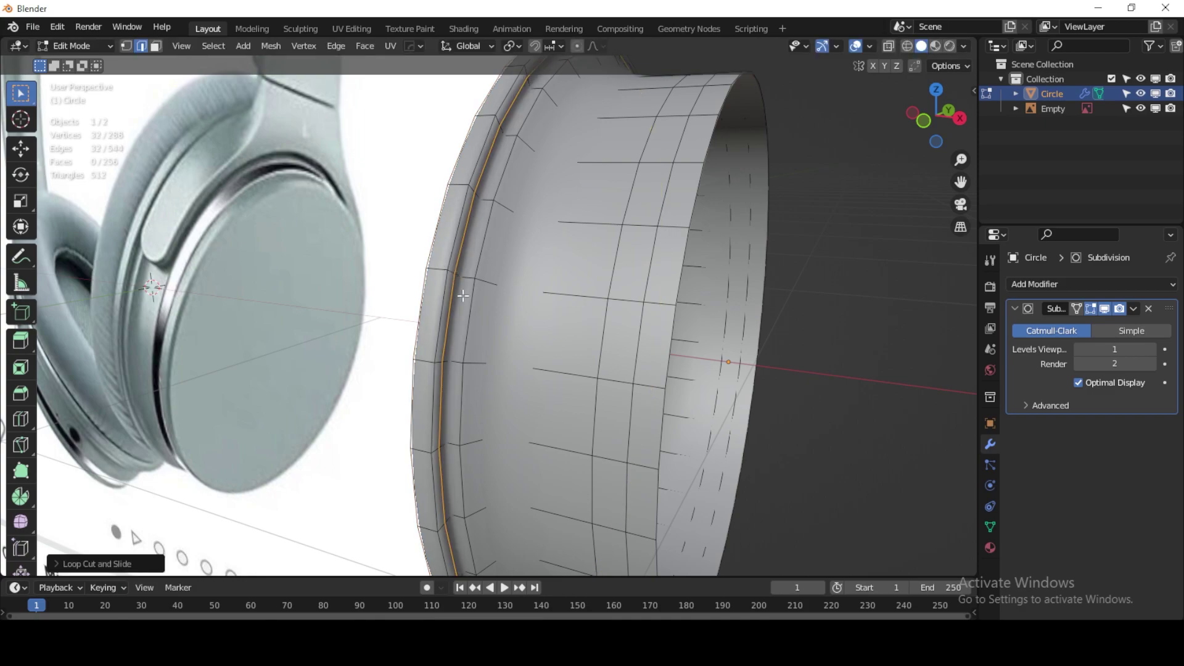
{"action": "left_click", "coordinate": [458, 290]}
Step: Turn the rim edge loop into a narrow face band, redoing the first attempt
{"action": "key", "text": "e"}
{"action": "key", "text": "s"}
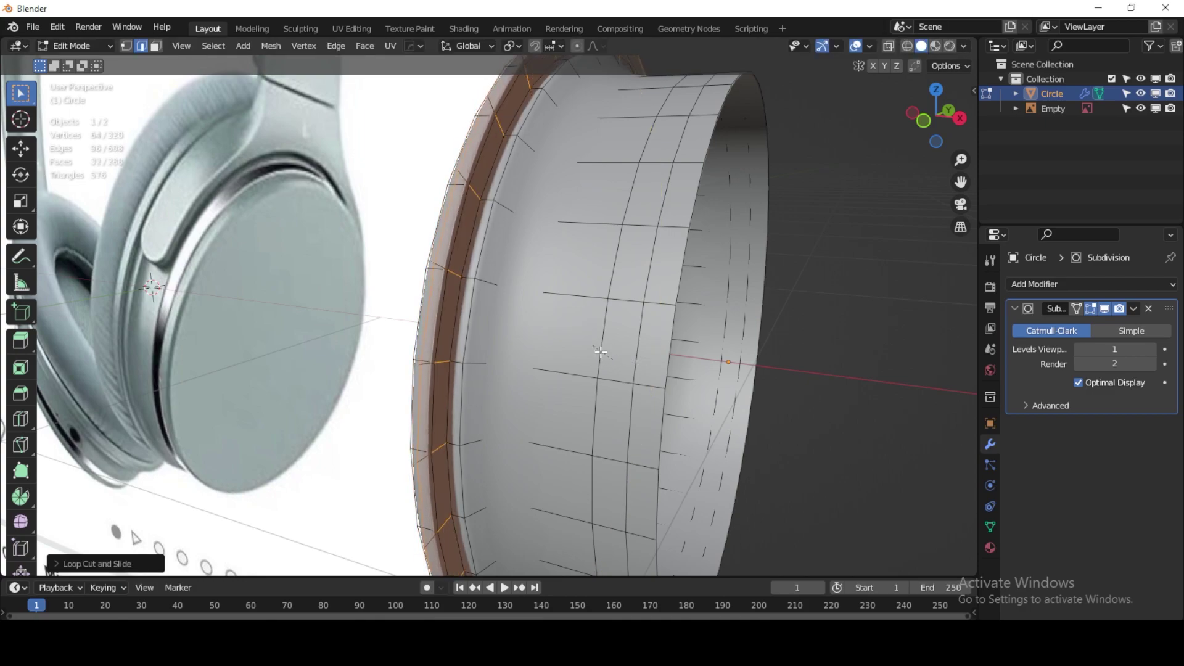
{"action": "left_click", "coordinate": [589, 340]}
{"action": "key", "text": "ctrl+z"}
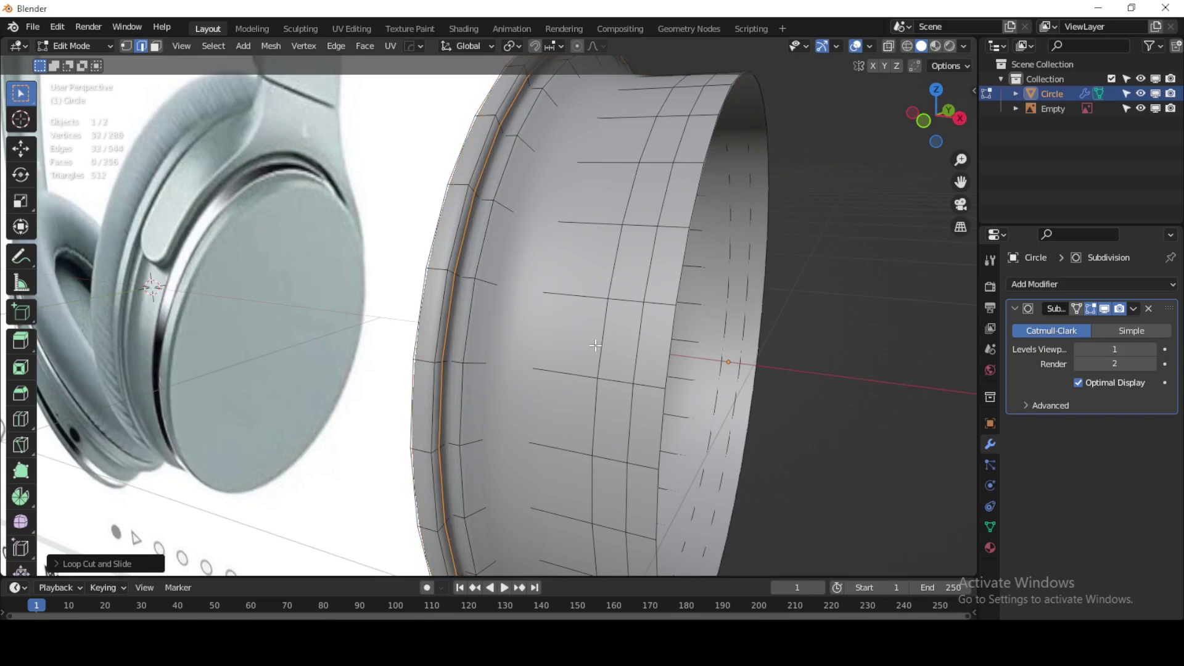
{"action": "key", "text": "e"}
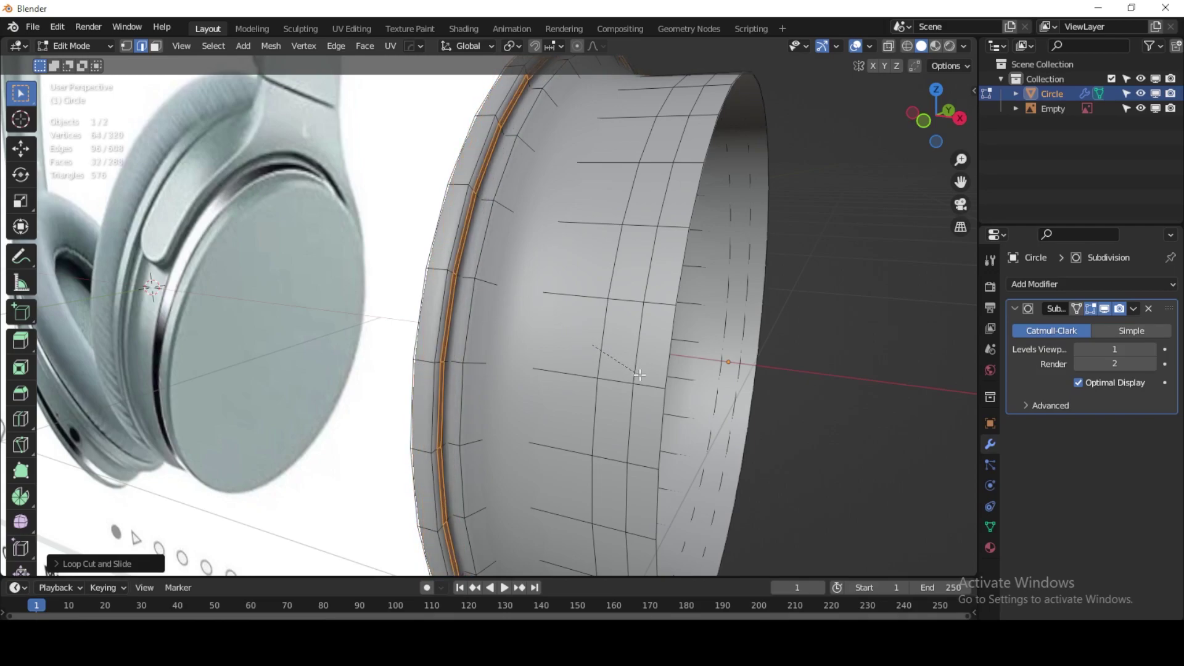
{"action": "key", "text": "s"}
{"action": "left_click", "coordinate": [655, 383]}
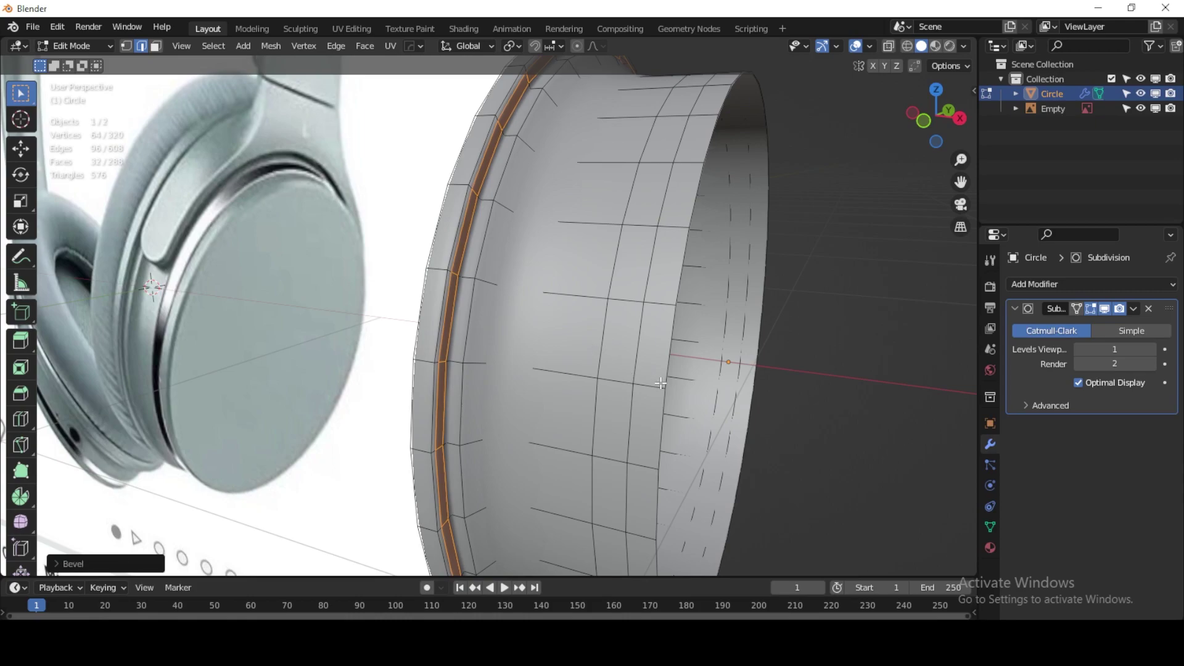
Step: Add another loop cut beside the bevelled band and bevel it as well
{"action": "key", "text": "ctrl+r"}
{"action": "left_click", "coordinate": [464, 278]}
{"action": "left_click", "coordinate": [464, 278]}
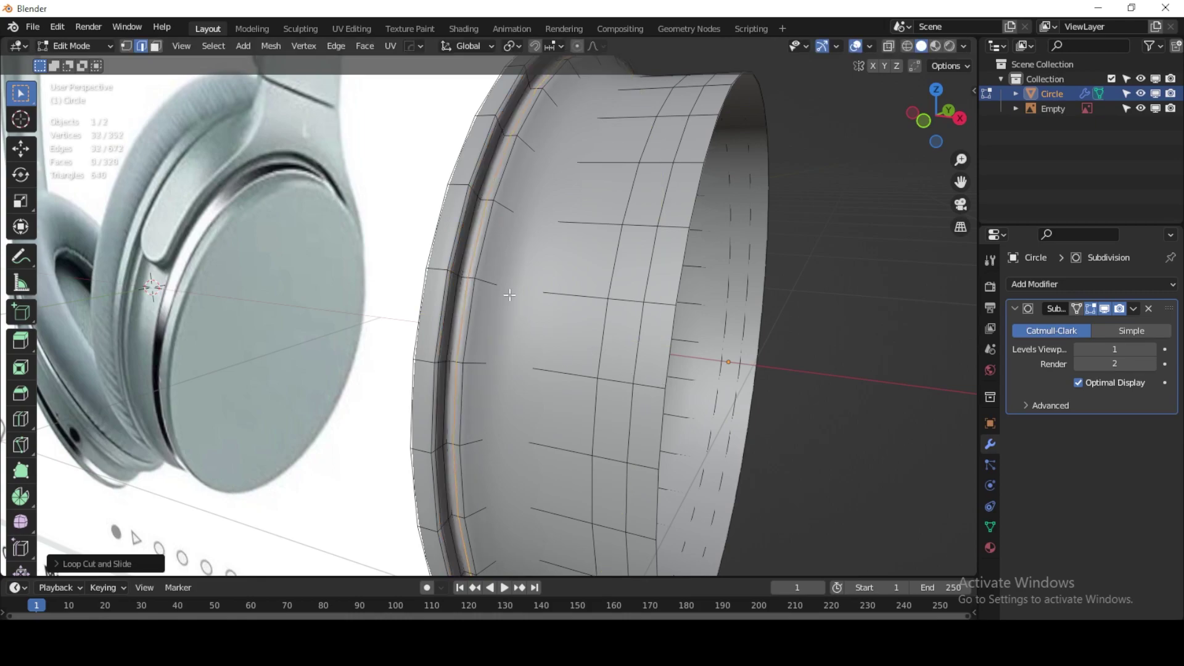
{"action": "key", "text": "e"}
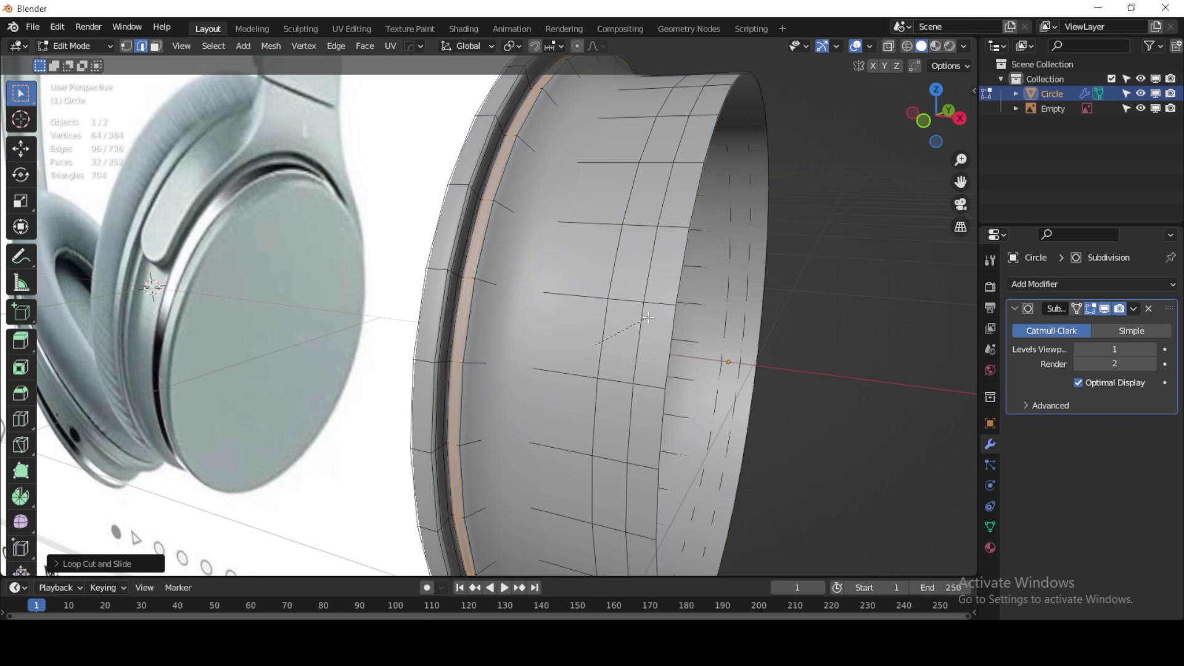
{"action": "left_click", "coordinate": [648, 317]}
{"action": "scroll", "coordinate": [564, 317], "scroll_direction": "down", "scroll_amount": 3}
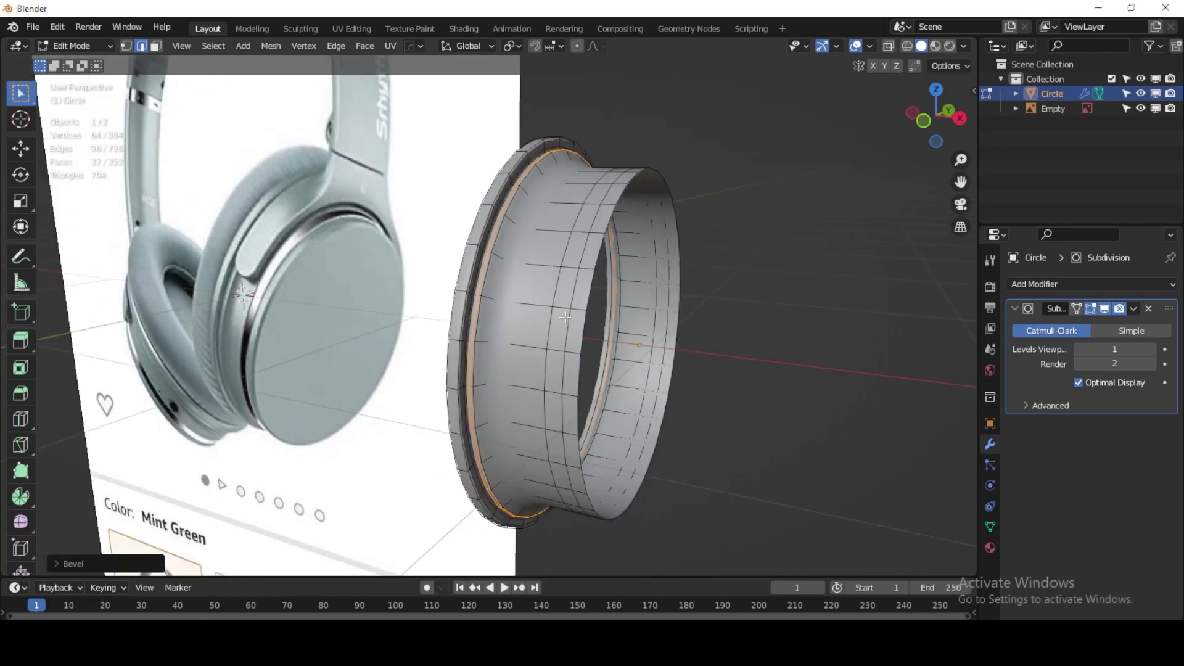
Step: Set the Subdivision viewport level to 2 and inspect the ring's rim edge loops
{"action": "left_click", "coordinate": [1151, 349]}
{"action": "mouse_move", "coordinate": [355, 194]}
{"action": "middle_mouse_down"}
{"action": "mouse_move", "coordinate": [573, 360]}
{"action": "mouse_move", "coordinate": [558, 358]}
{"action": "mouse_move", "coordinate": [556, 371]}
{"action": "middle_mouse_up"}
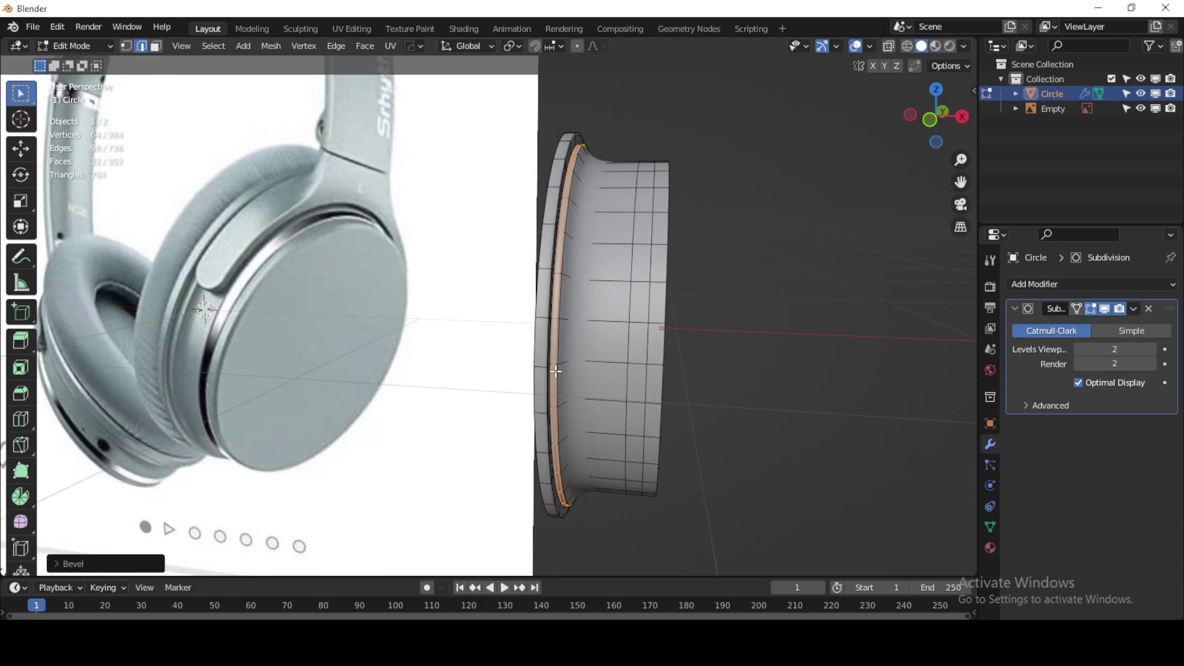
{"action": "left_click", "coordinate": [630, 306], "text": "alt"}
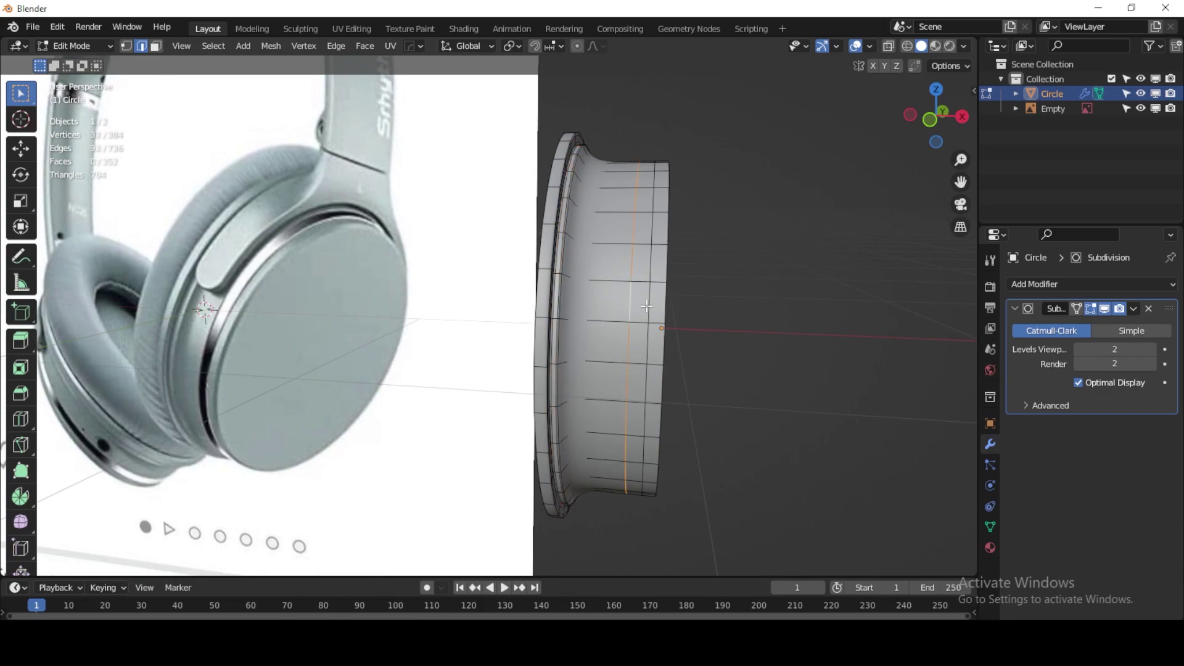
{"action": "left_click", "coordinate": [659, 307], "text": "alt+shift"}
{"action": "left_click", "coordinate": [665, 307], "text": "alt+shift"}
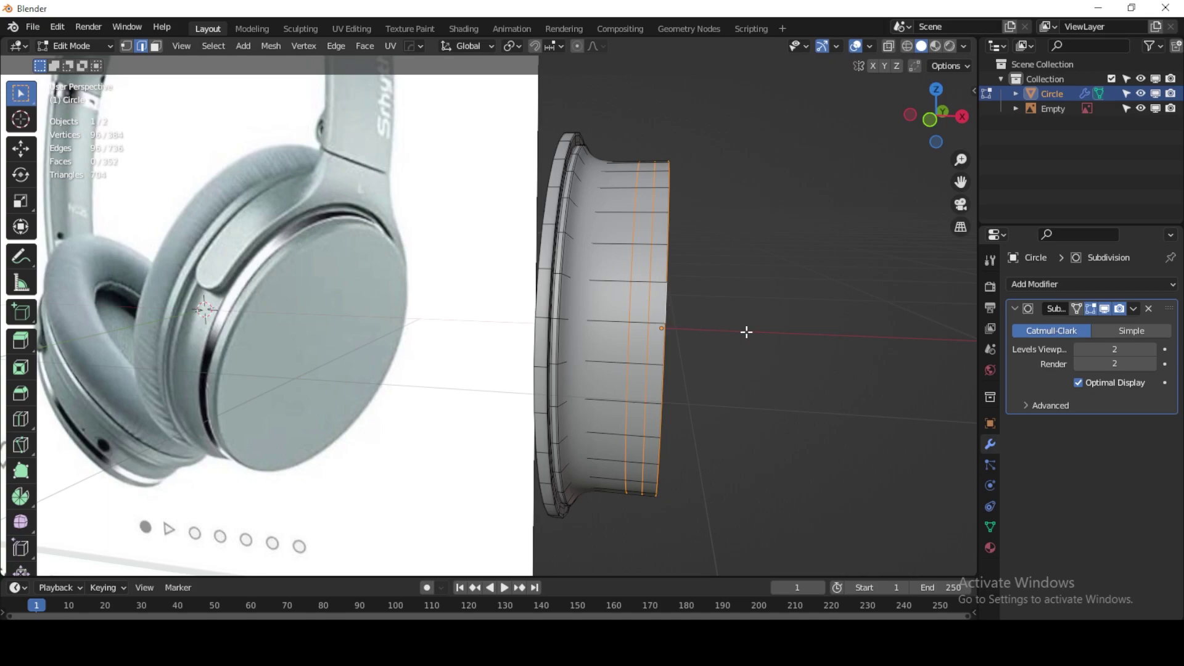
{"action": "left_click", "coordinate": [20, 148]}
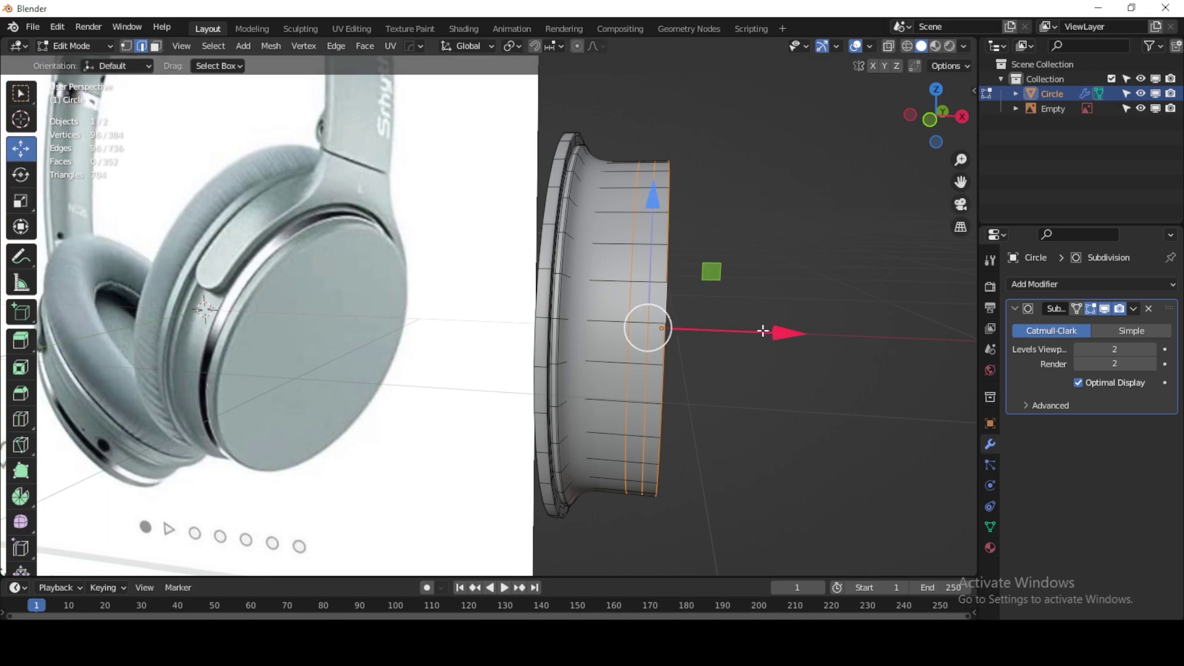
{"action": "key", "text": "alt+a"}
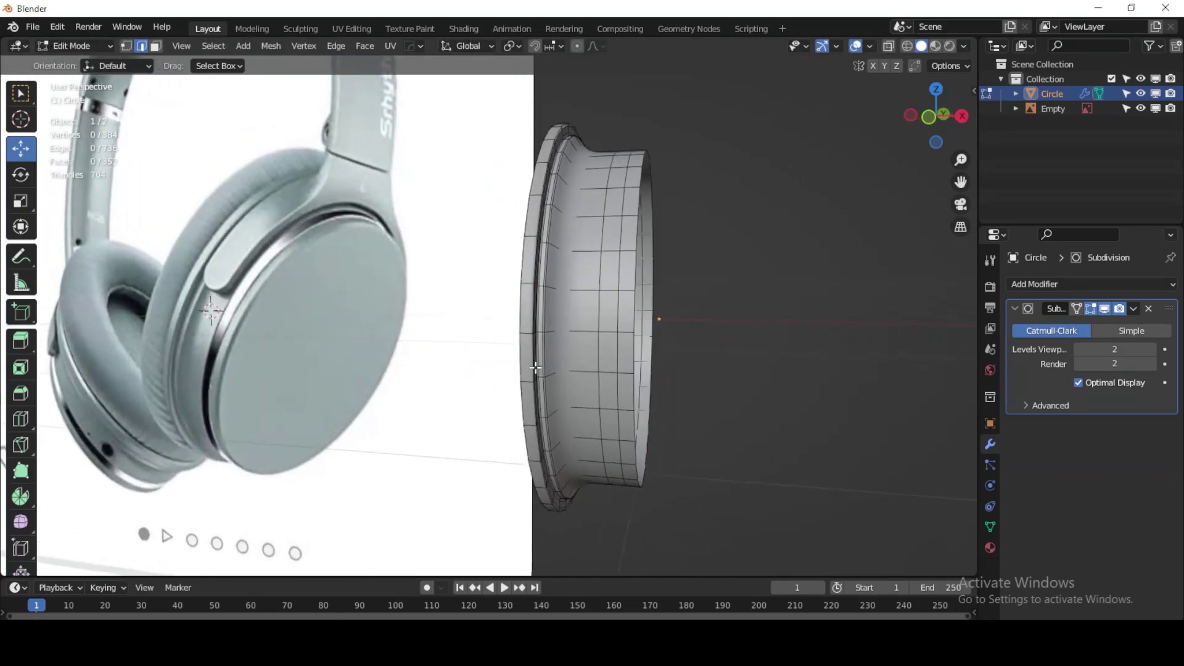
{"action": "mouse_move", "coordinate": [538, 368]}
{"action": "middle_mouse_down"}
{"action": "mouse_move", "coordinate": [522, 369]}
{"action": "mouse_move", "coordinate": [585, 361]}
{"action": "middle_mouse_up"}
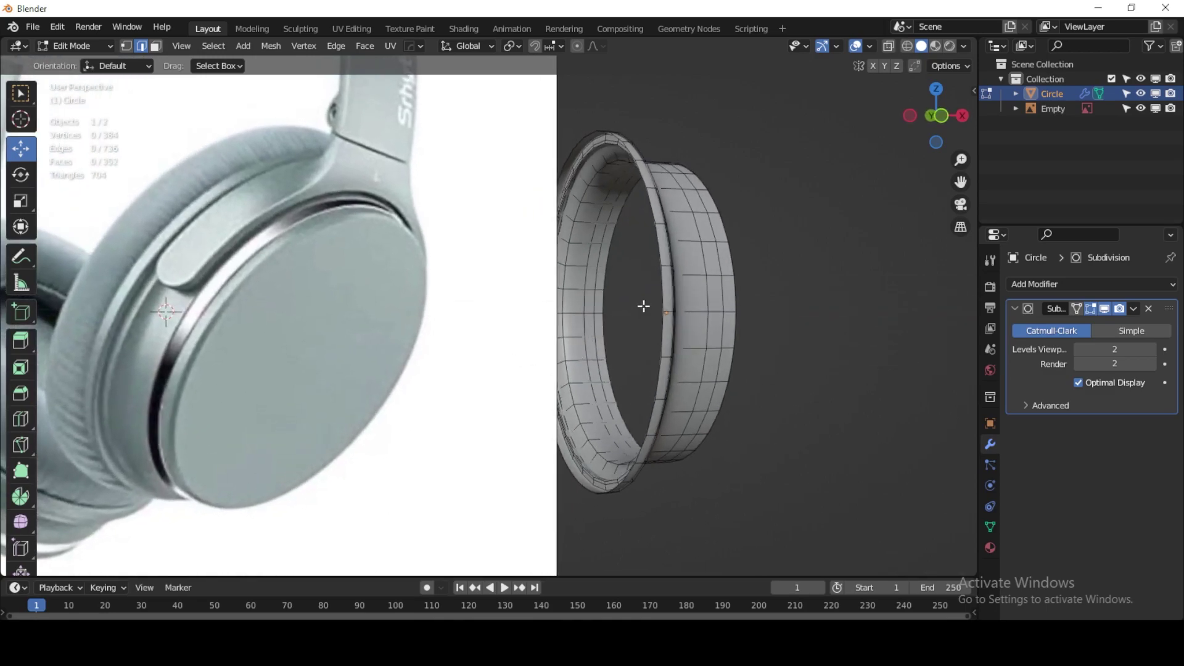
Step: Shrink the ring's front rim edge loop slightly
{"action": "left_click", "coordinate": [663, 296], "text": "alt"}
{"action": "key", "text": "g"}
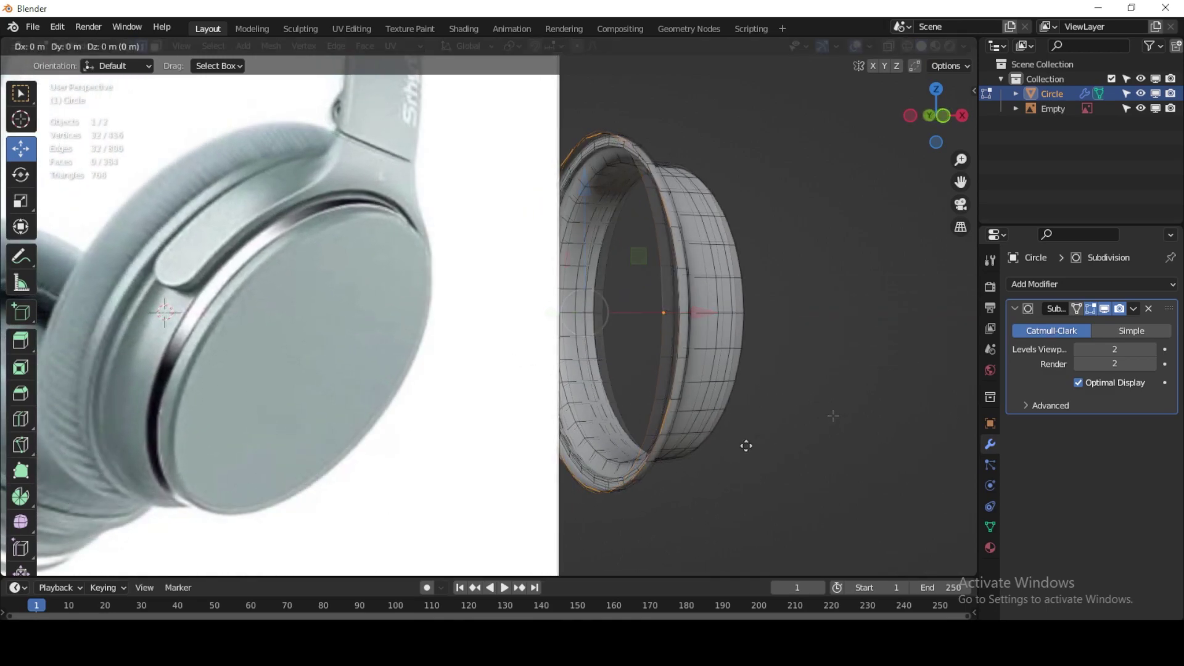
{"action": "key", "text": "s"}
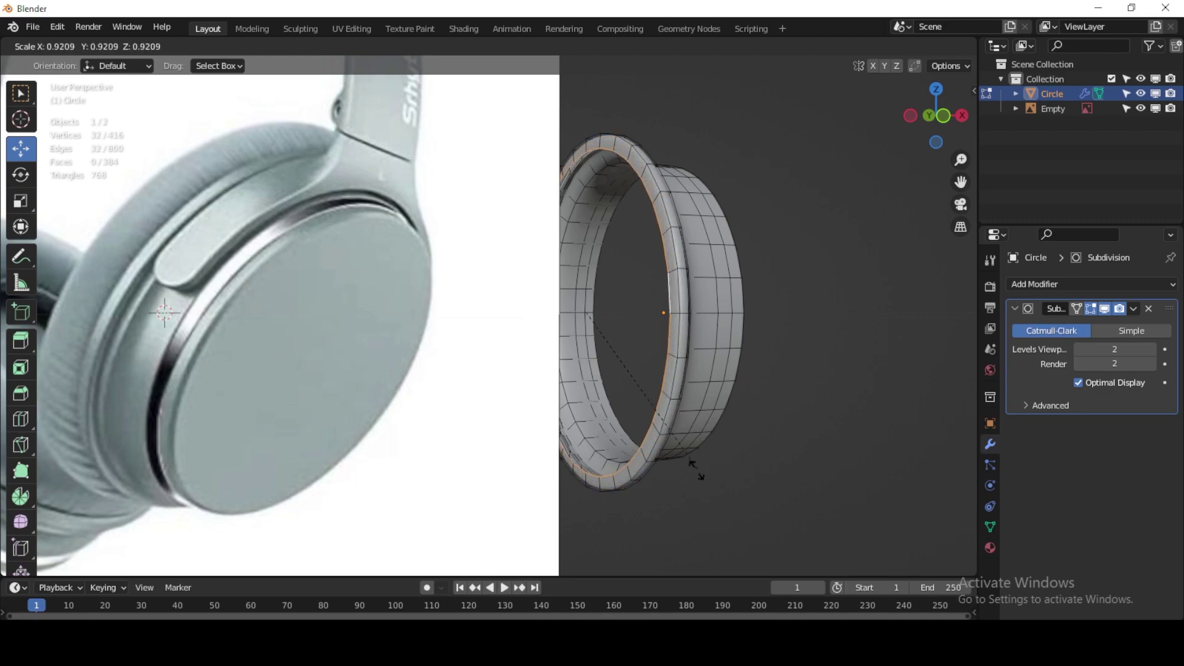
{"action": "left_click", "coordinate": [660, 462]}
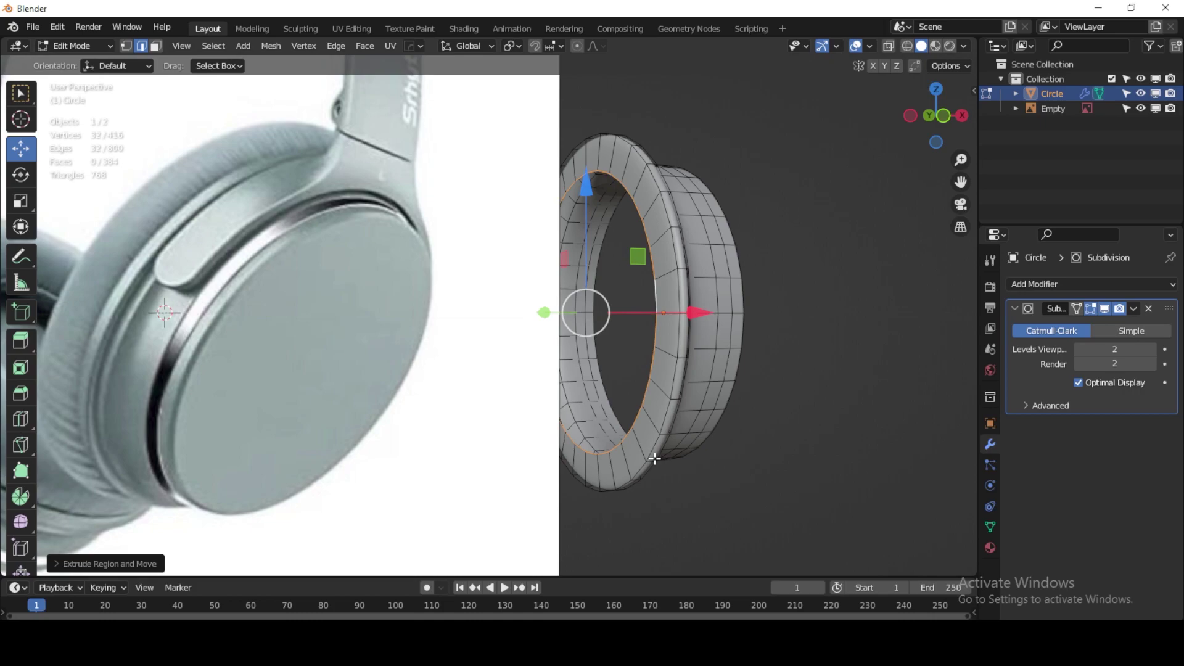
{"action": "middle_click_drag", "start_coordinate": [711, 483], "coordinate": [627, 478]}
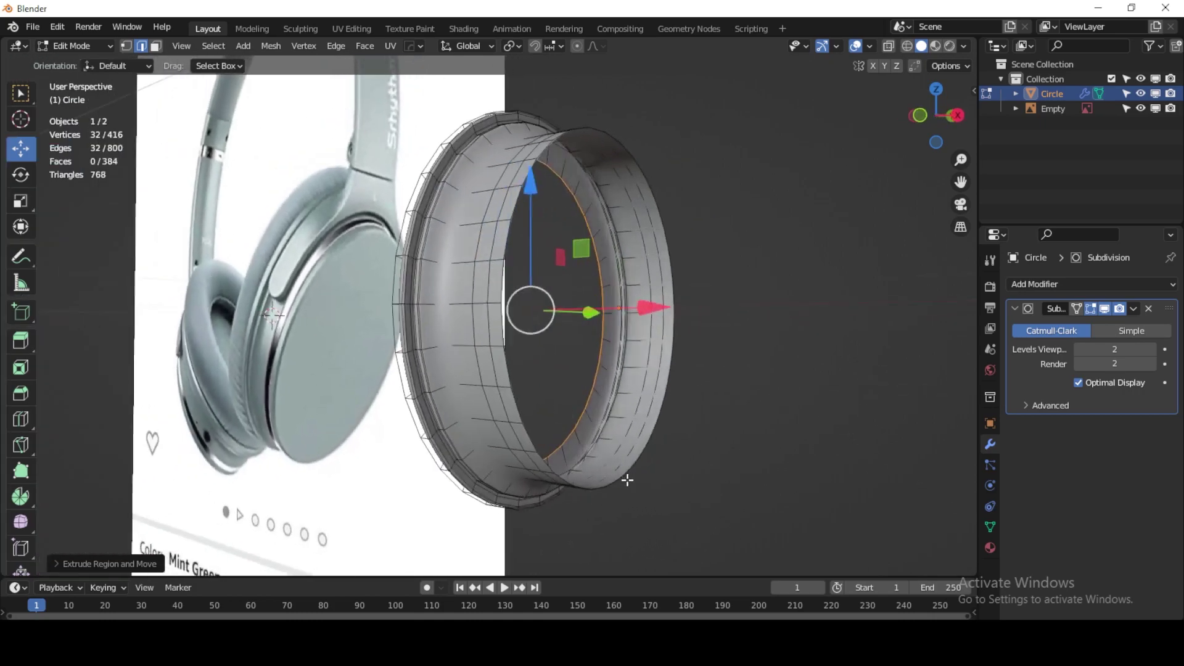
{"action": "left_click", "coordinate": [654, 469]}
Step: Extrude the inner rim loop inward three times, shrinking it toward the centre
{"action": "left_click", "coordinate": [515, 404], "text": "alt"}
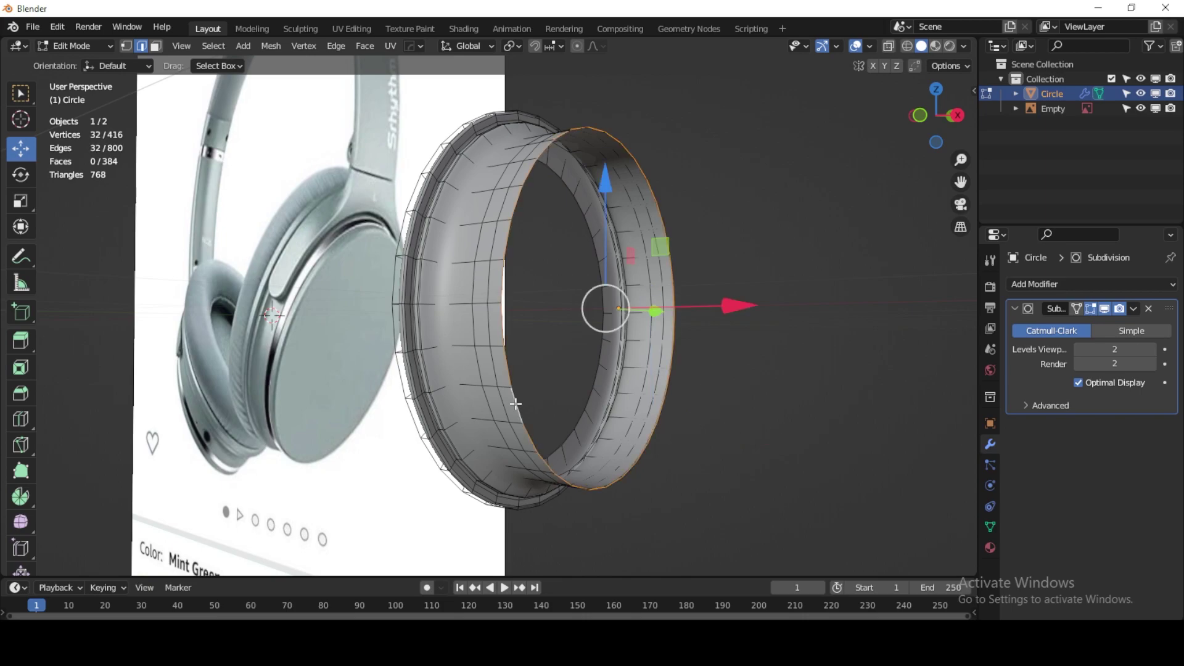
{"action": "key", "text": "e"}
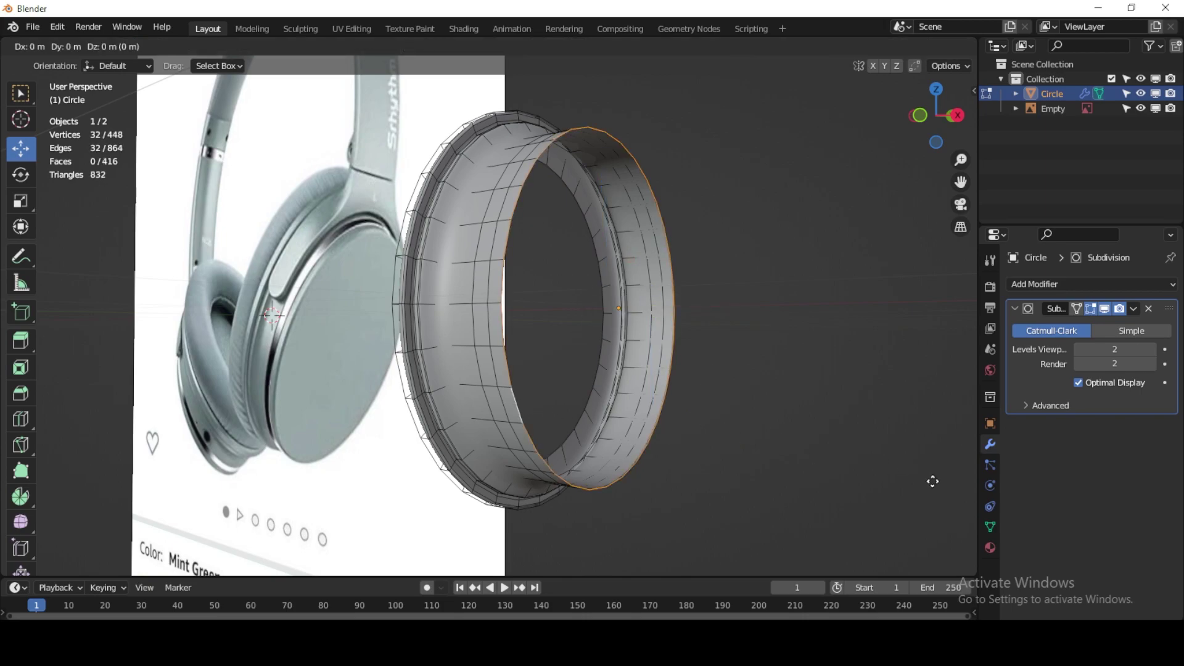
{"action": "key", "text": "s"}
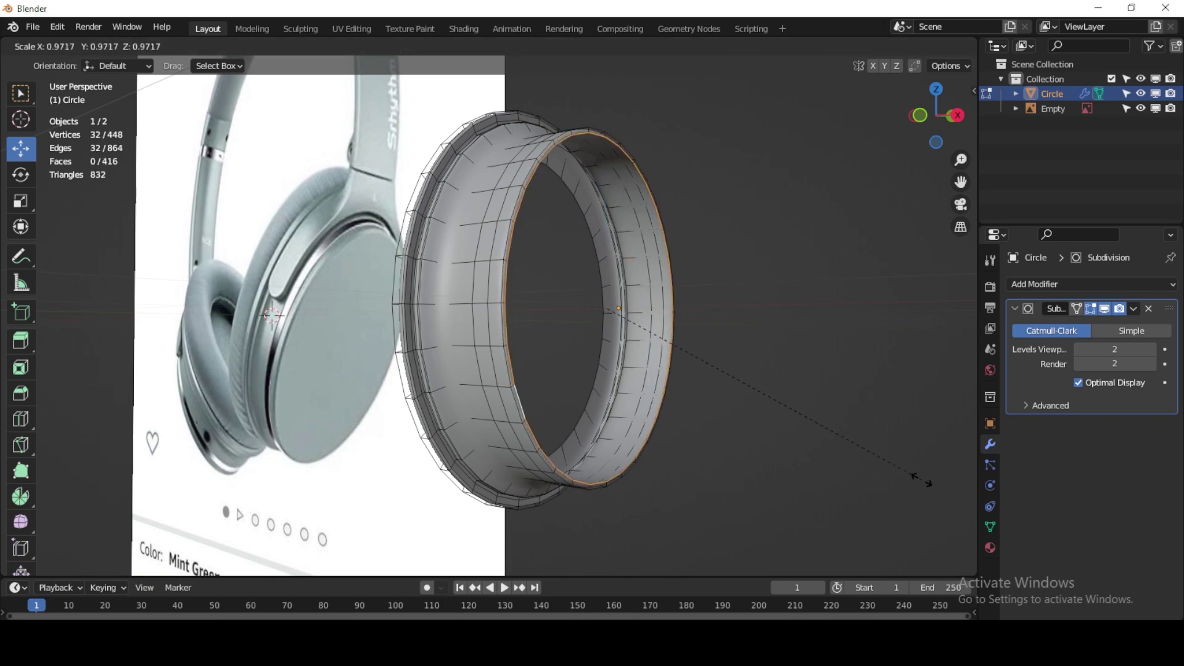
{"action": "left_click", "coordinate": [921, 479]}
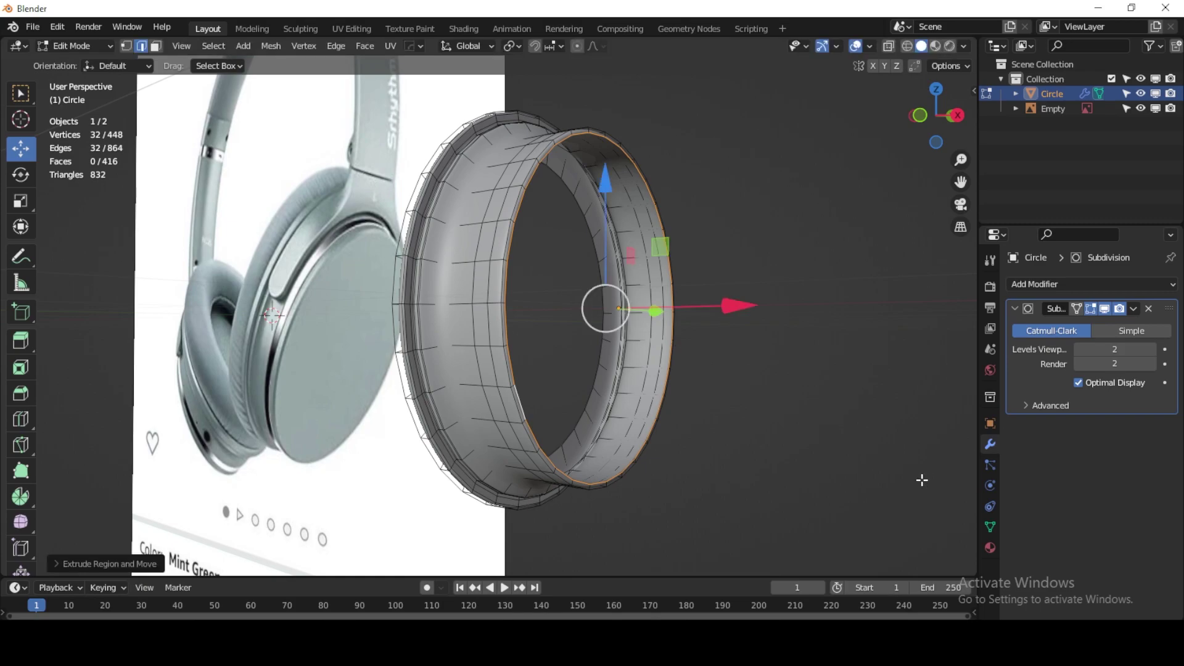
{"action": "key", "text": "e"}
{"action": "key", "text": "s"}
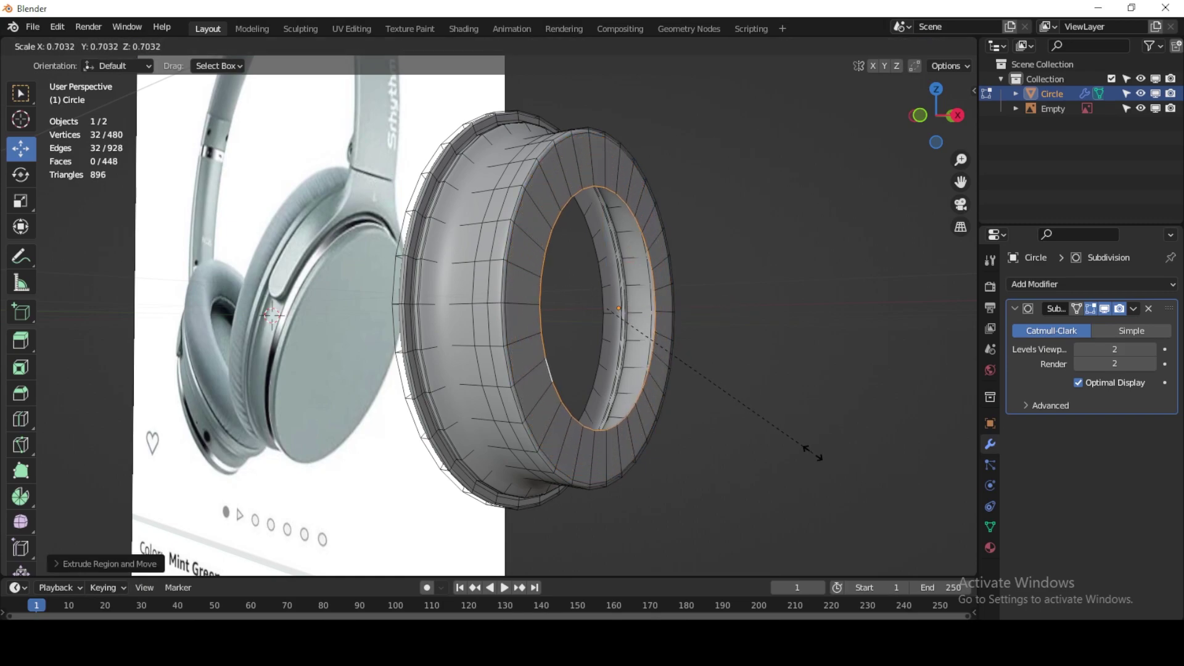
{"action": "left_click", "coordinate": [804, 448]}
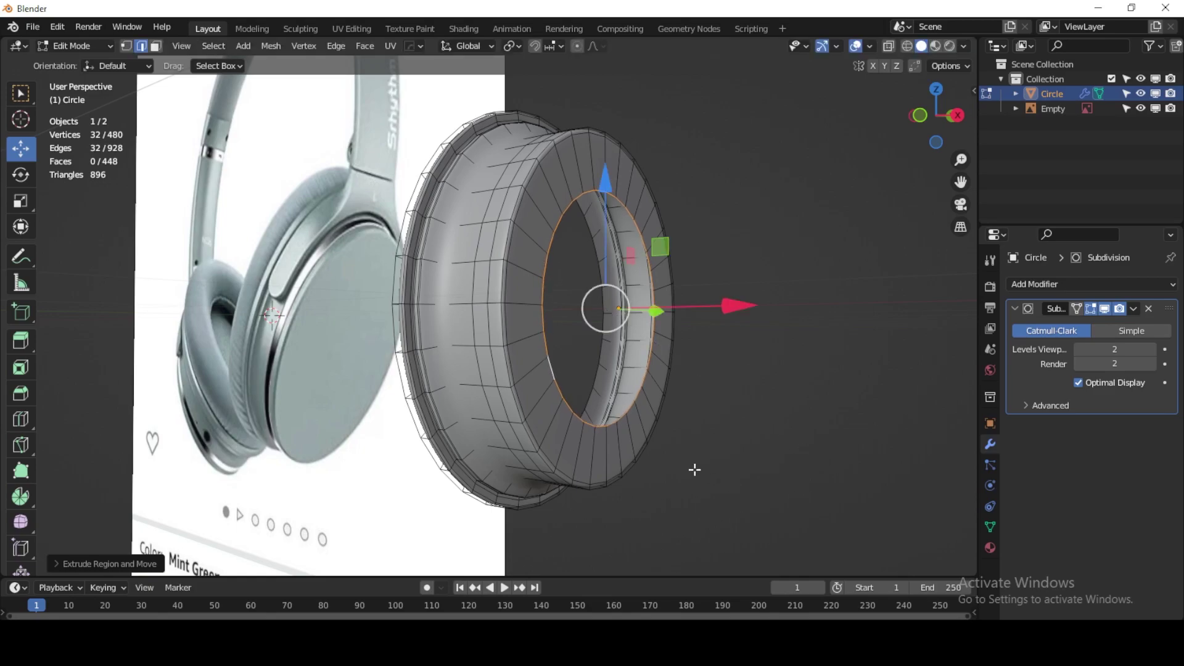
{"action": "mouse_move", "coordinate": [695, 467]}
{"action": "middle_mouse_down"}
{"action": "mouse_move", "coordinate": [682, 471]}
{"action": "mouse_move", "coordinate": [699, 455]}
{"action": "middle_mouse_up"}
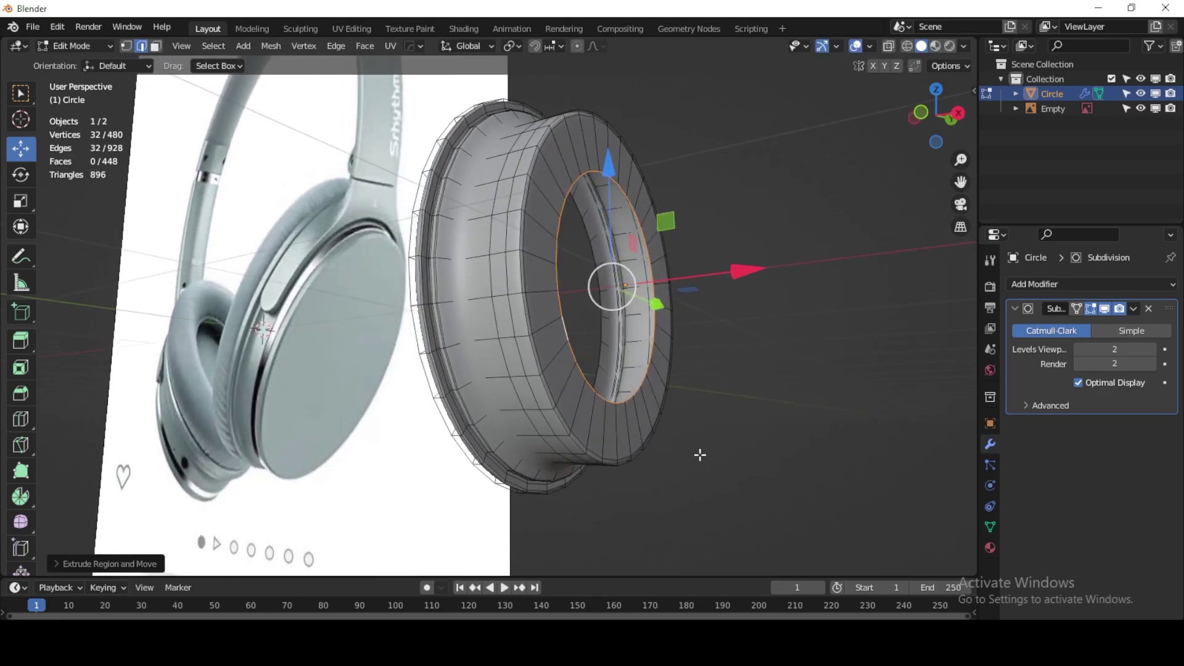
{"action": "key", "text": "e"}
{"action": "key", "text": "s"}
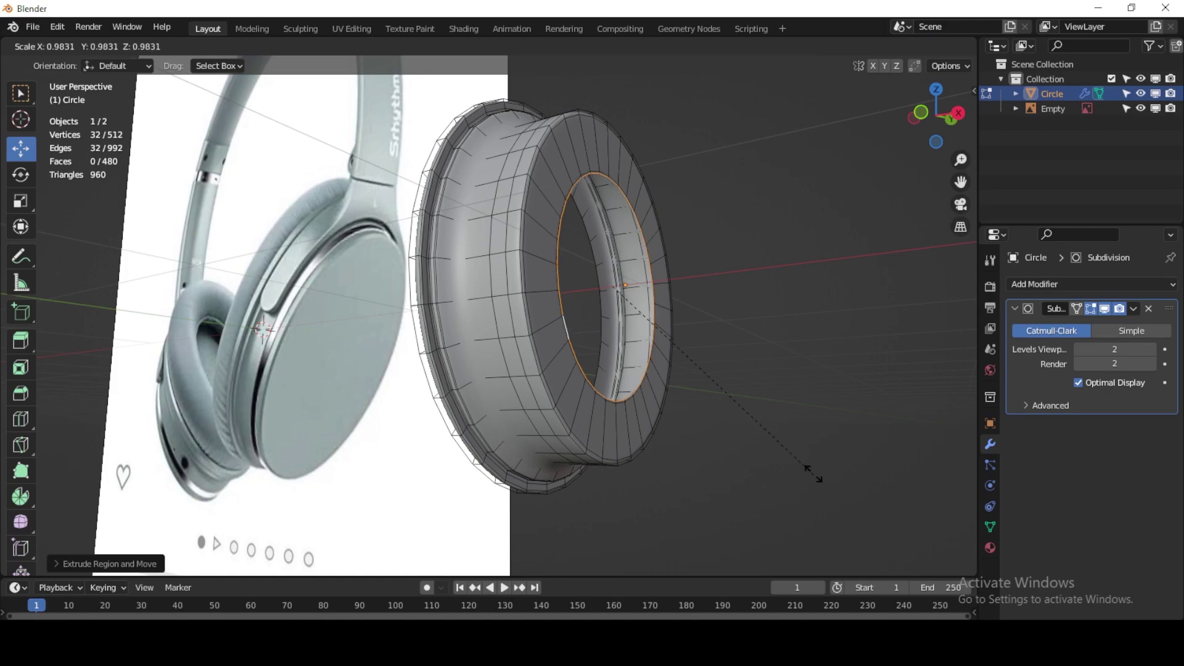
Step: Merge the innermost loop into a single centre point, closing the disc
{"action": "left_click", "coordinate": [634, 307]}
{"action": "scroll", "coordinate": [629, 362], "scroll_direction": "up", "scroll_amount": 1}
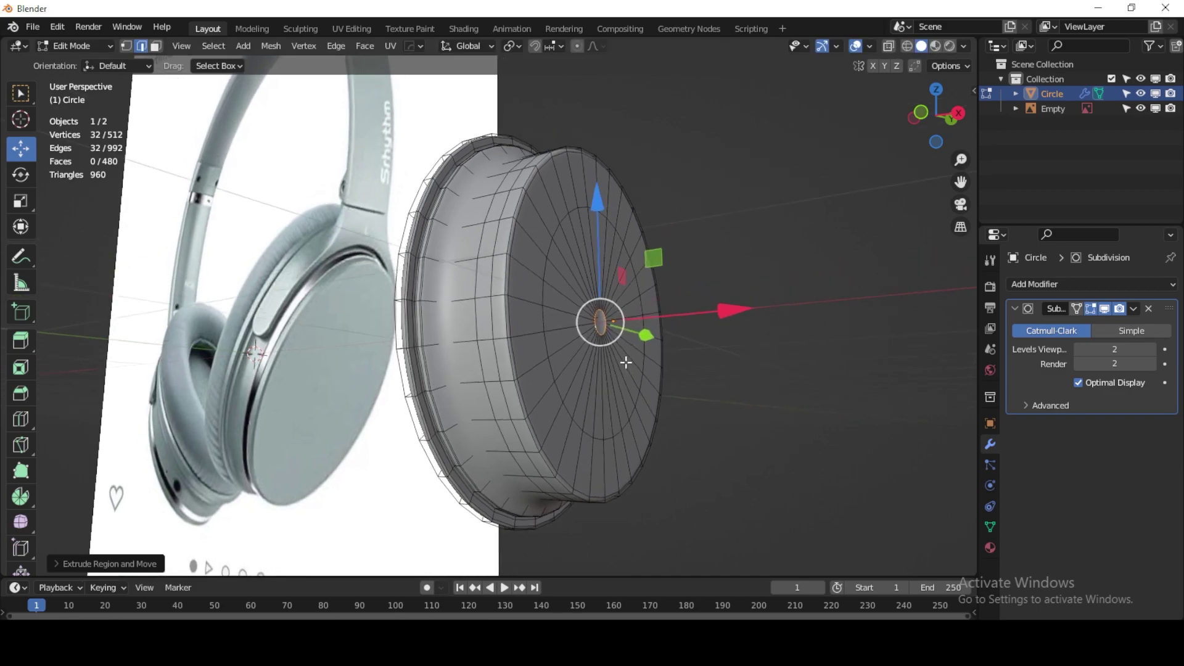
{"action": "scroll", "coordinate": [626, 363], "scroll_direction": "up", "scroll_amount": 1}
{"action": "scroll", "coordinate": [628, 368], "scroll_direction": "up", "scroll_amount": 1}
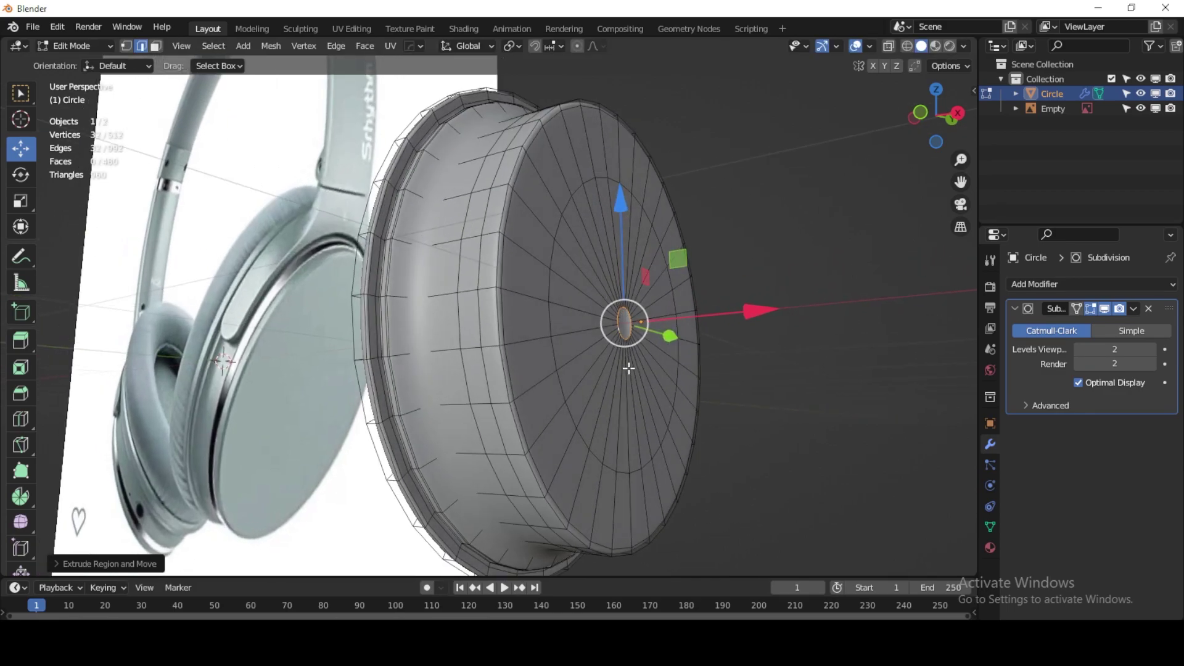
{"action": "key", "text": "m"}
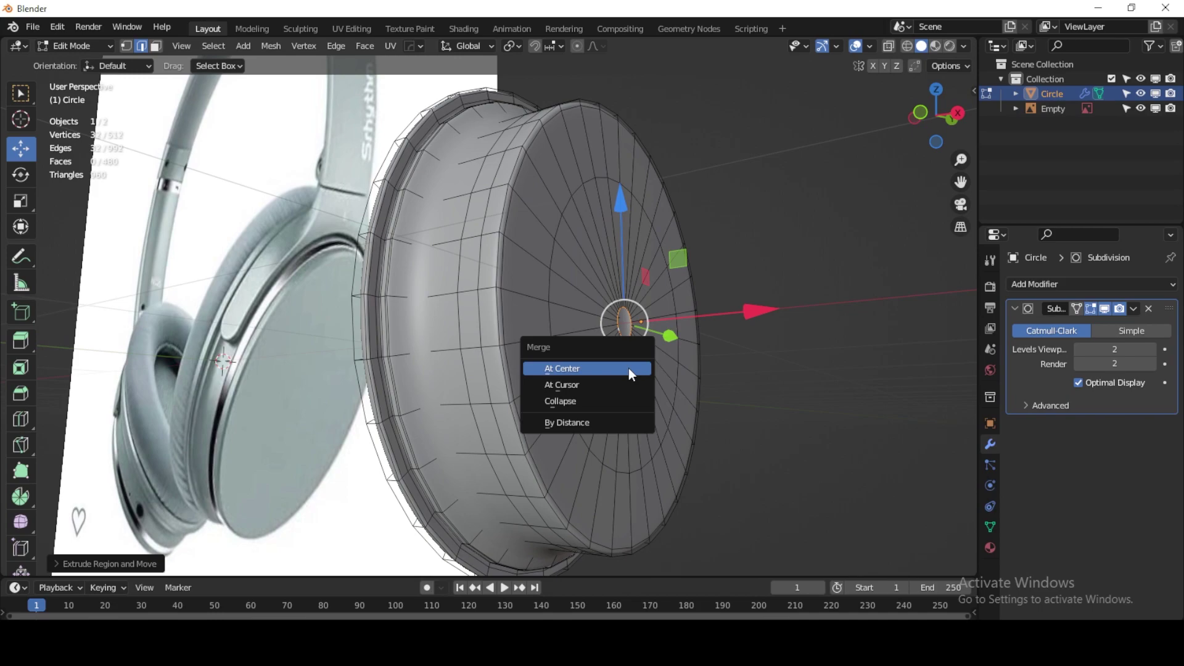
{"action": "left_click", "coordinate": [627, 368]}
Step: Resize an edge loop on the disc's front face and inspect the result
{"action": "scroll", "coordinate": [635, 373], "scroll_direction": "down", "scroll_amount": 4}
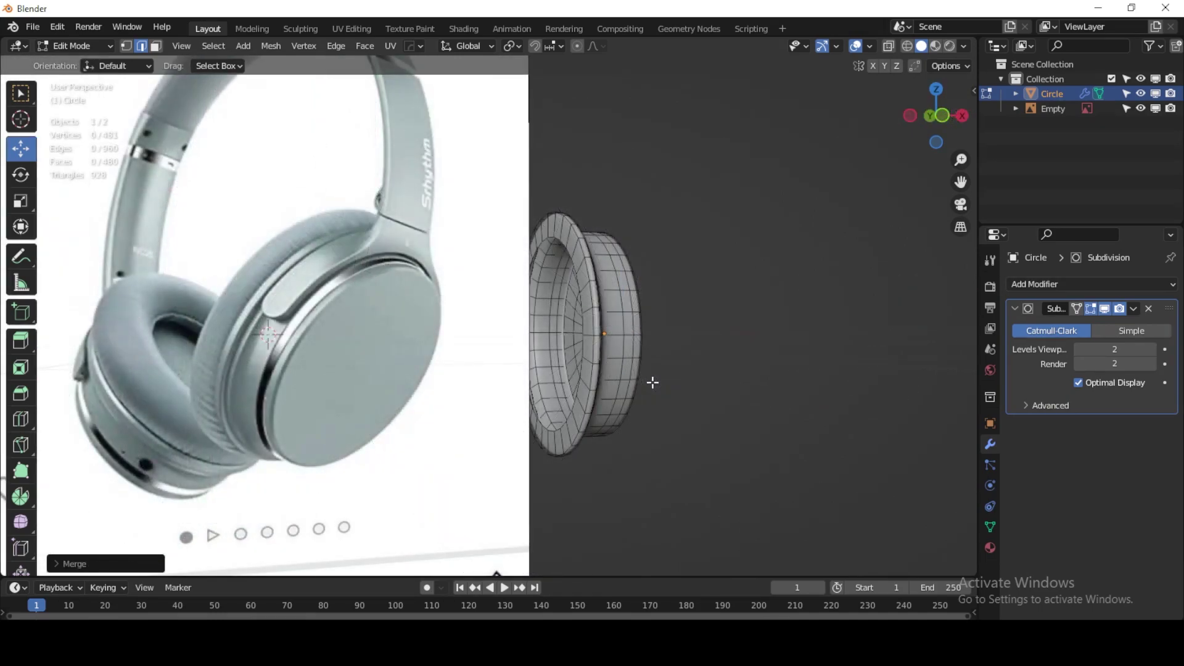
{"action": "middle_click_drag", "start_coordinate": [652, 382], "coordinate": [678, 383]}
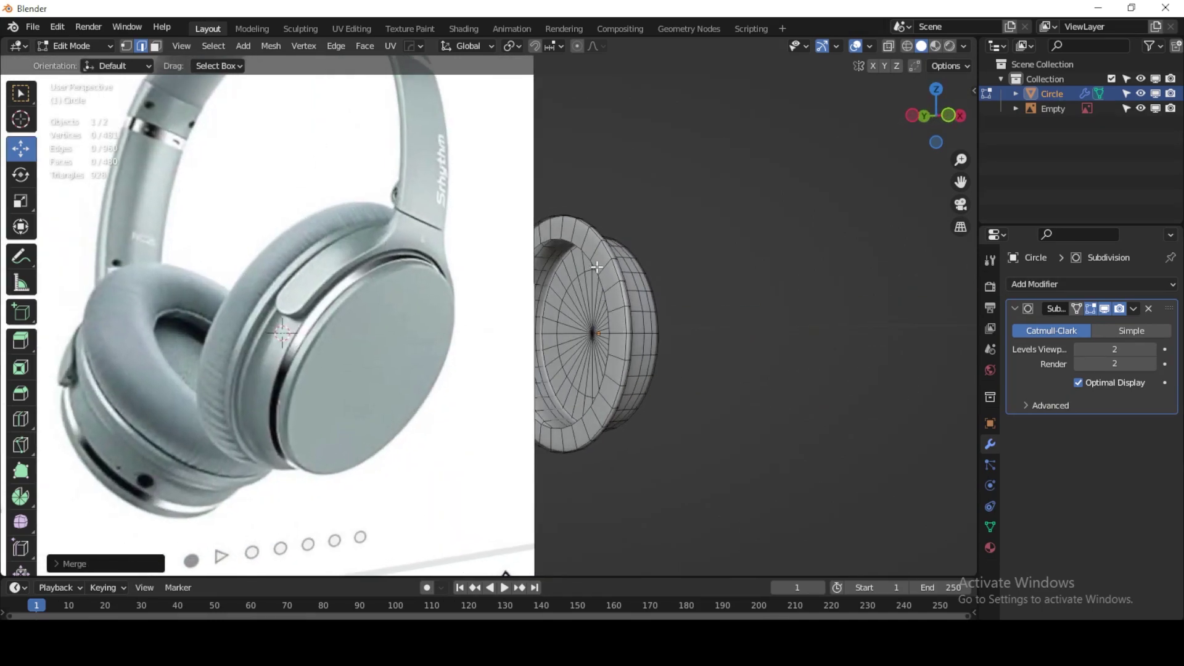
{"action": "left_click", "coordinate": [594, 266], "text": "alt"}
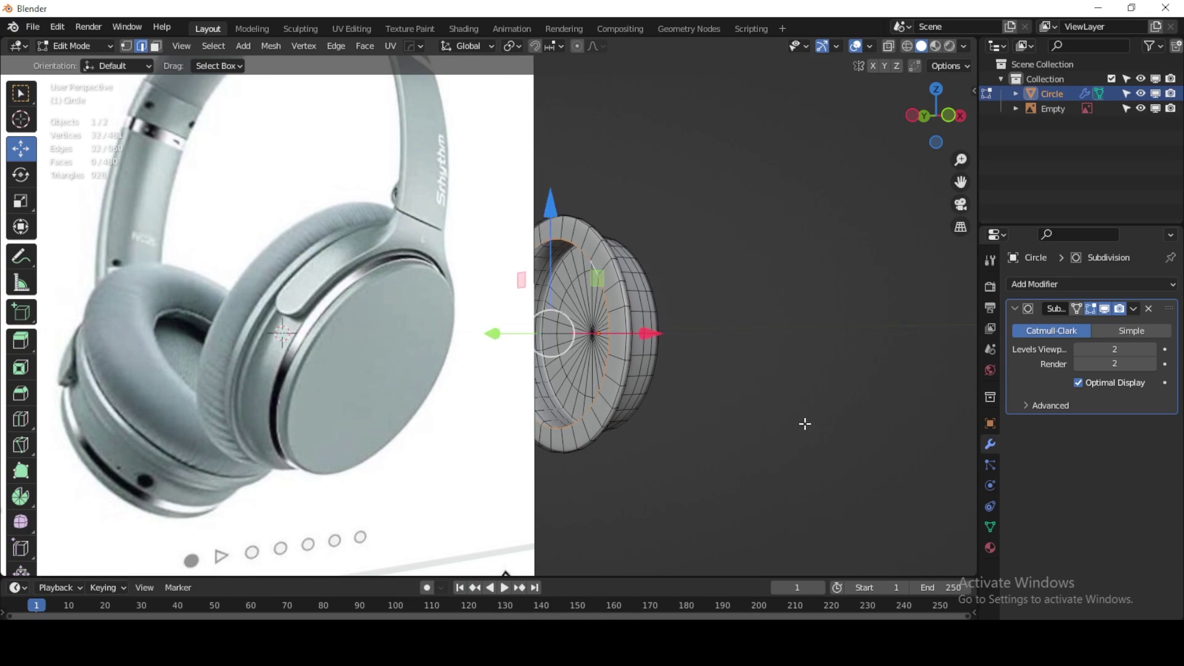
{"action": "key", "text": "s"}
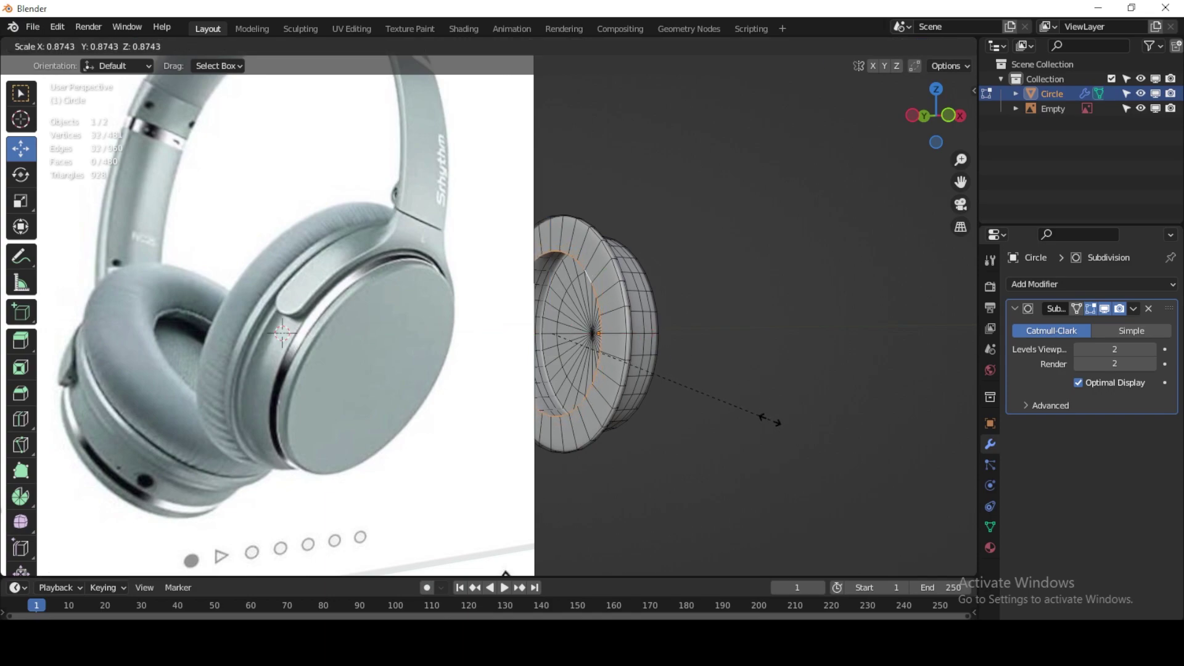
{"action": "left_click", "coordinate": [770, 420]}
{"action": "mouse_move", "coordinate": [717, 421]}
{"action": "middle_mouse_down"}
{"action": "mouse_move", "coordinate": [618, 420]}
{"action": "mouse_move", "coordinate": [640, 421]}
{"action": "mouse_move", "coordinate": [626, 428]}
{"action": "middle_mouse_up"}
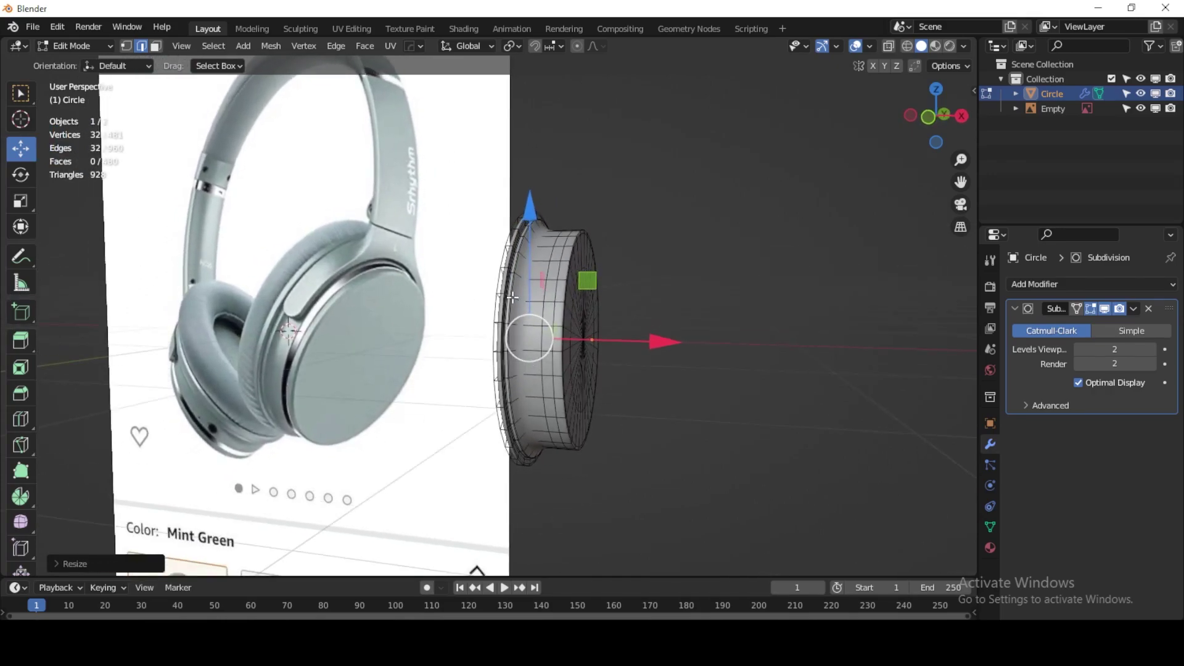
{"action": "scroll", "coordinate": [512, 297], "scroll_direction": "up", "scroll_amount": 4}
{"action": "mouse_move", "coordinate": [559, 318]}
{"action": "middle_mouse_down"}
{"action": "mouse_move", "coordinate": [559, 354]}
{"action": "mouse_move", "coordinate": [538, 352]}
{"action": "middle_mouse_up"}
{"action": "scroll", "coordinate": [559, 322], "scroll_direction": "down", "scroll_amount": 4}
Step: Return to Object Mode and reselect the earcup disc beside the reference image
{"action": "left_click", "coordinate": [102, 47]}
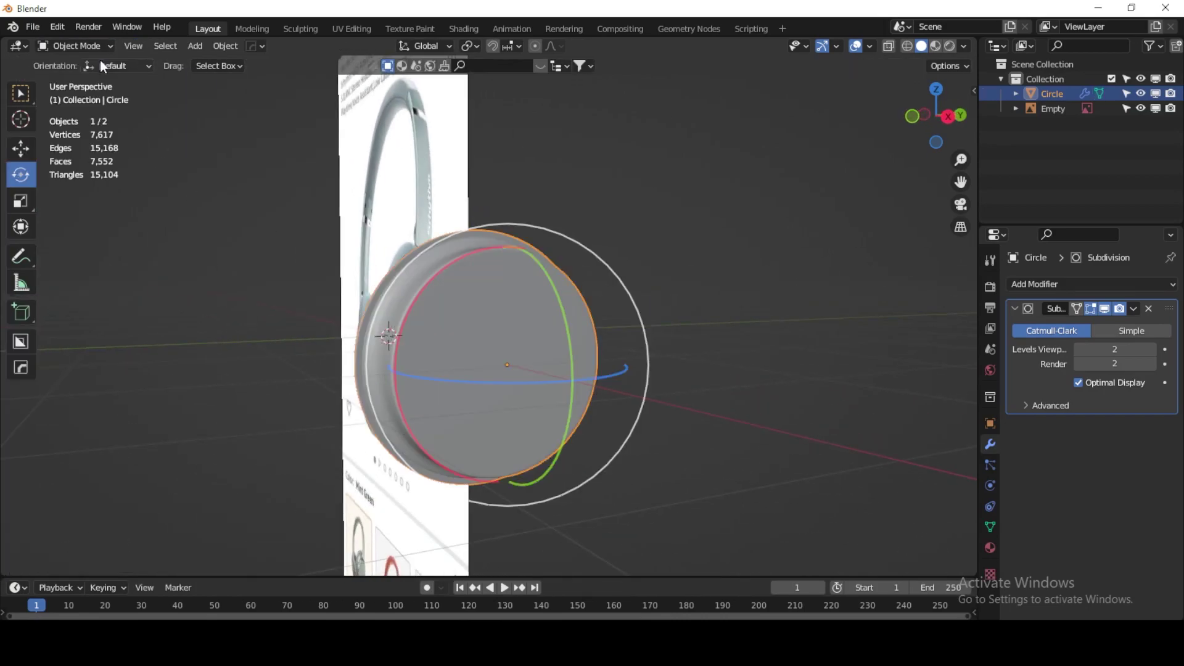
{"action": "mouse_move", "coordinate": [517, 404]}
{"action": "middle_mouse_down"}
{"action": "mouse_move", "coordinate": [758, 346]}
{"action": "mouse_move", "coordinate": [496, 323]}
{"action": "mouse_move", "coordinate": [540, 328]}
{"action": "middle_mouse_up"}
{"action": "left_click", "coordinate": [759, 346]}
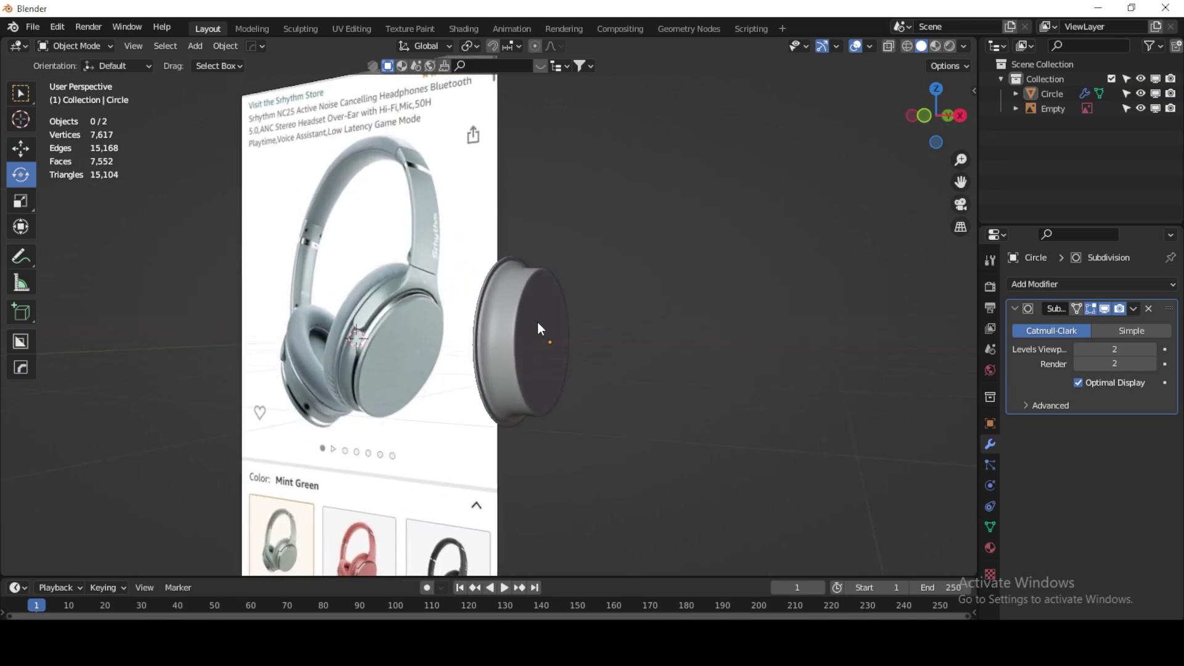
{"action": "scroll", "coordinate": [524, 333], "scroll_direction": "up", "scroll_amount": 1}
{"action": "scroll", "coordinate": [515, 343], "scroll_direction": "up", "scroll_amount": 4}
{"action": "left_click", "coordinate": [548, 313]}
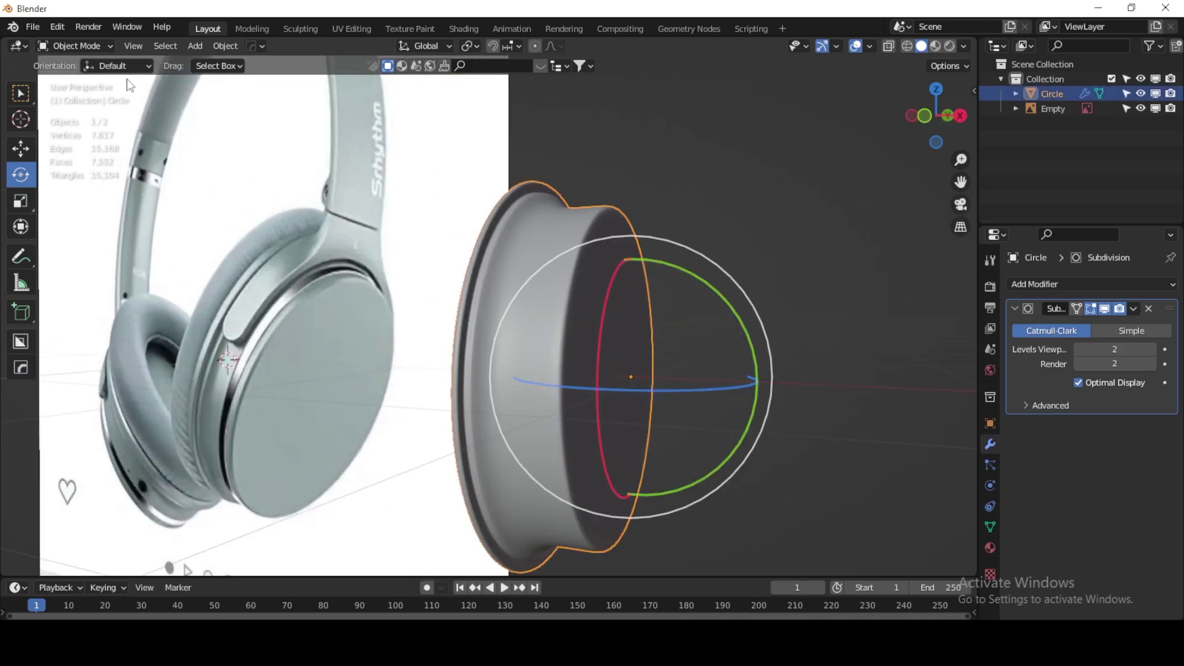
{"action": "left_click", "coordinate": [75, 46]}
Step: In Edit Mode, bevel two side edge loops of the earcup disc into thin strips
{"action": "left_click", "coordinate": [91, 82]}
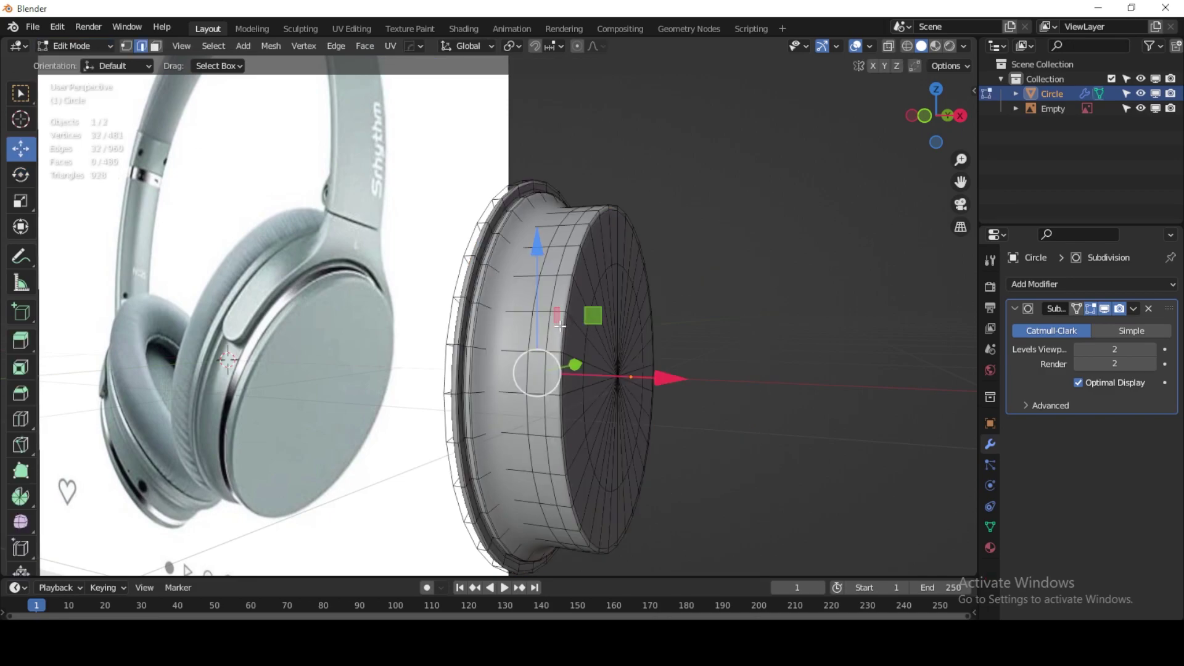
{"action": "left_click", "coordinate": [547, 330], "text": "alt"}
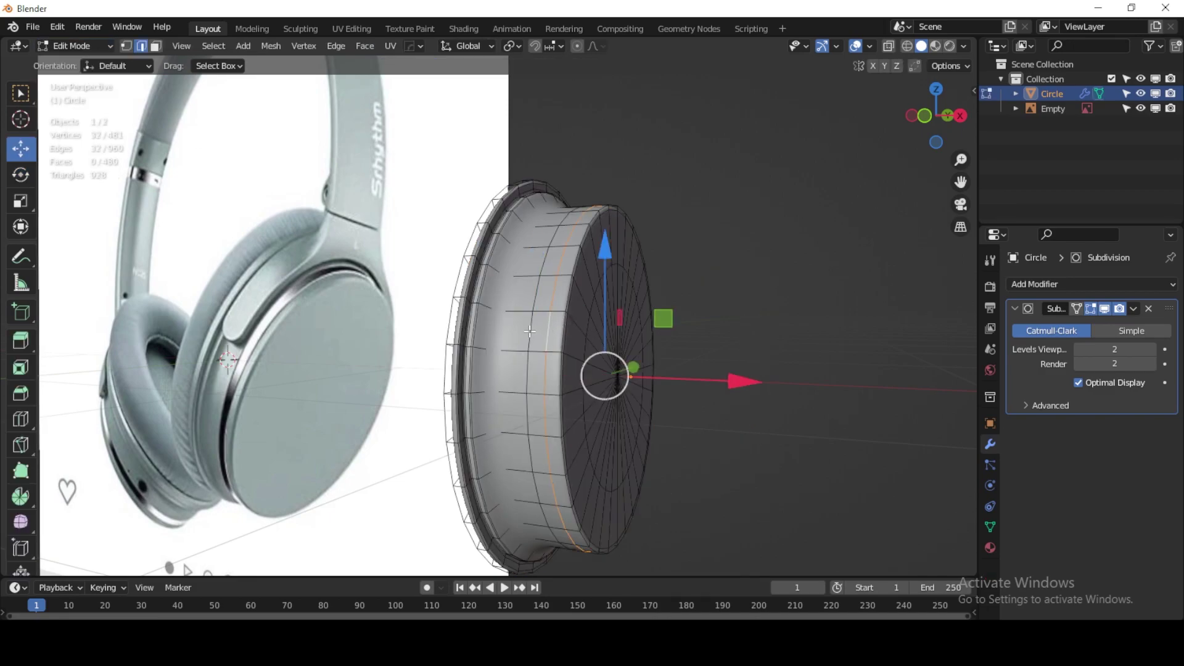
{"action": "left_click", "coordinate": [529, 331], "text": "alt+shift"}
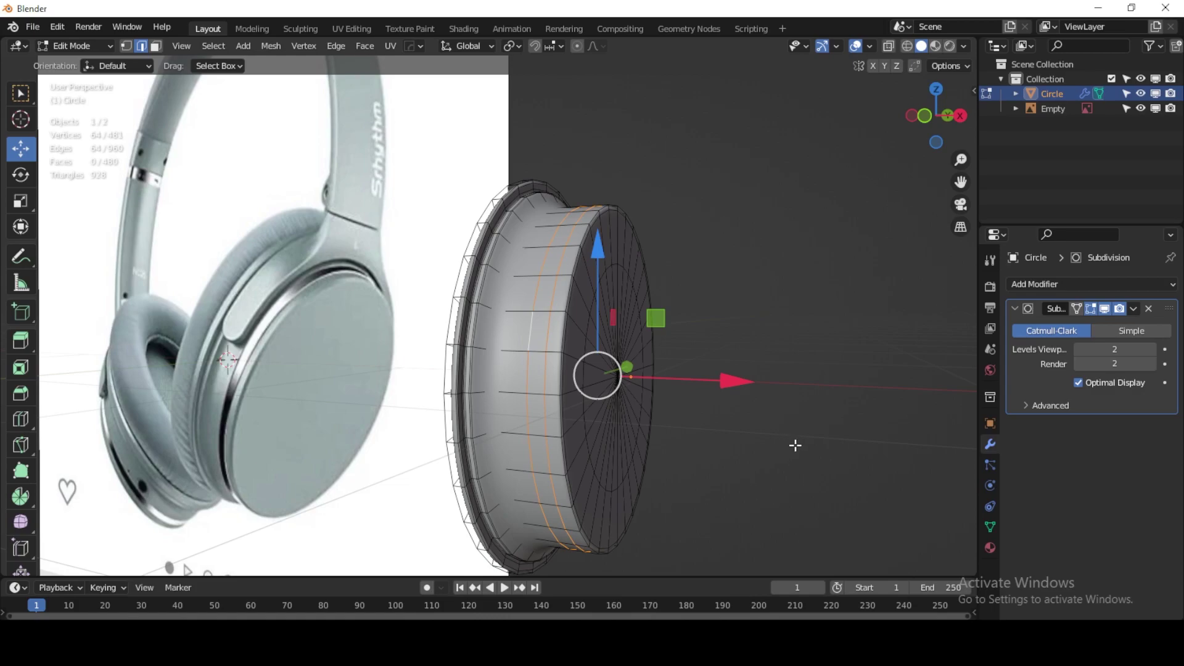
{"action": "key", "text": "s"}
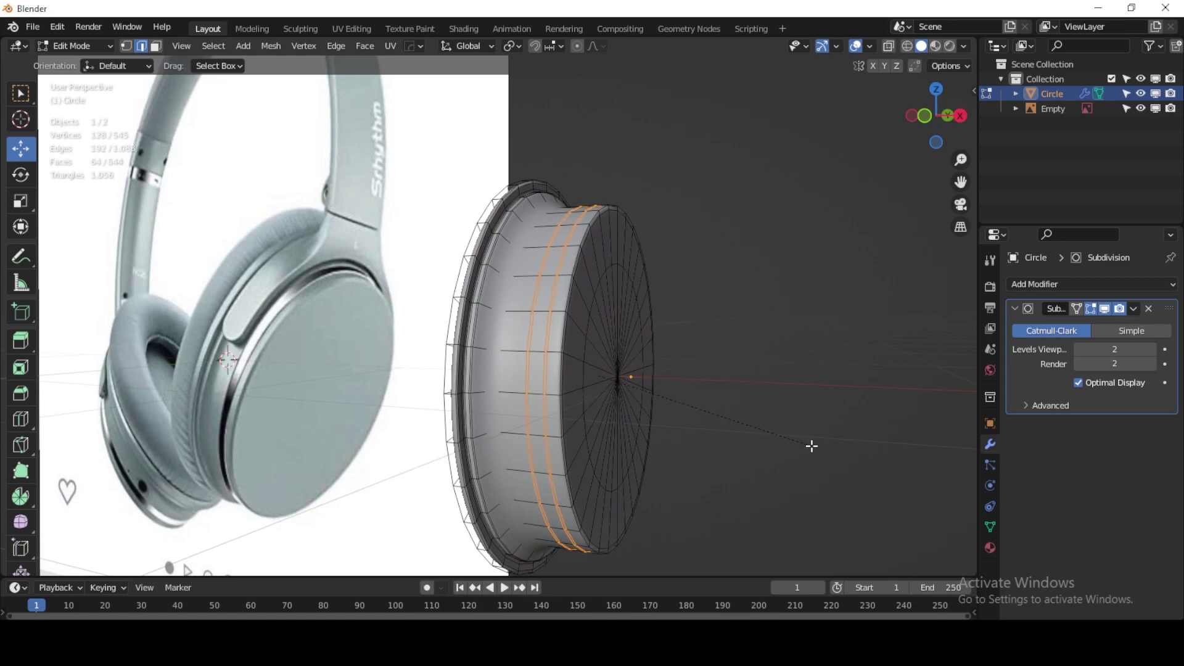
{"action": "left_click", "coordinate": [809, 446]}
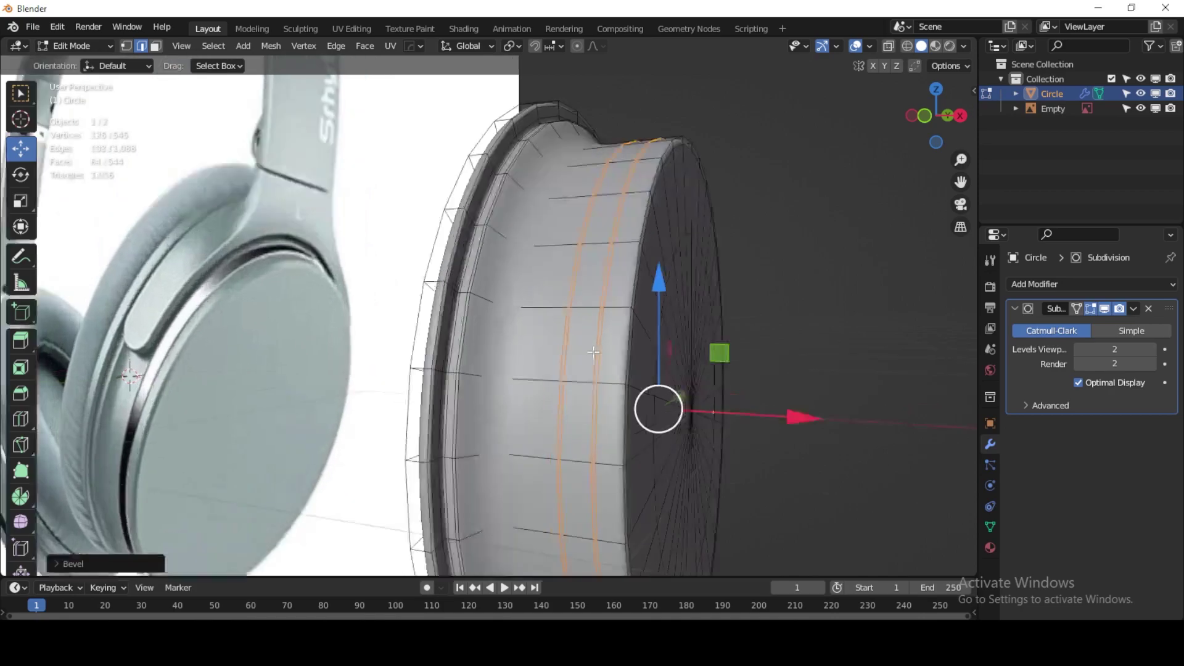
{"action": "scroll", "coordinate": [215, 97], "scroll_direction": "up", "scroll_amount": 2}
Step: Extrude the two strip faces inward along their normals to form grooves
{"action": "left_click", "coordinate": [156, 48]}
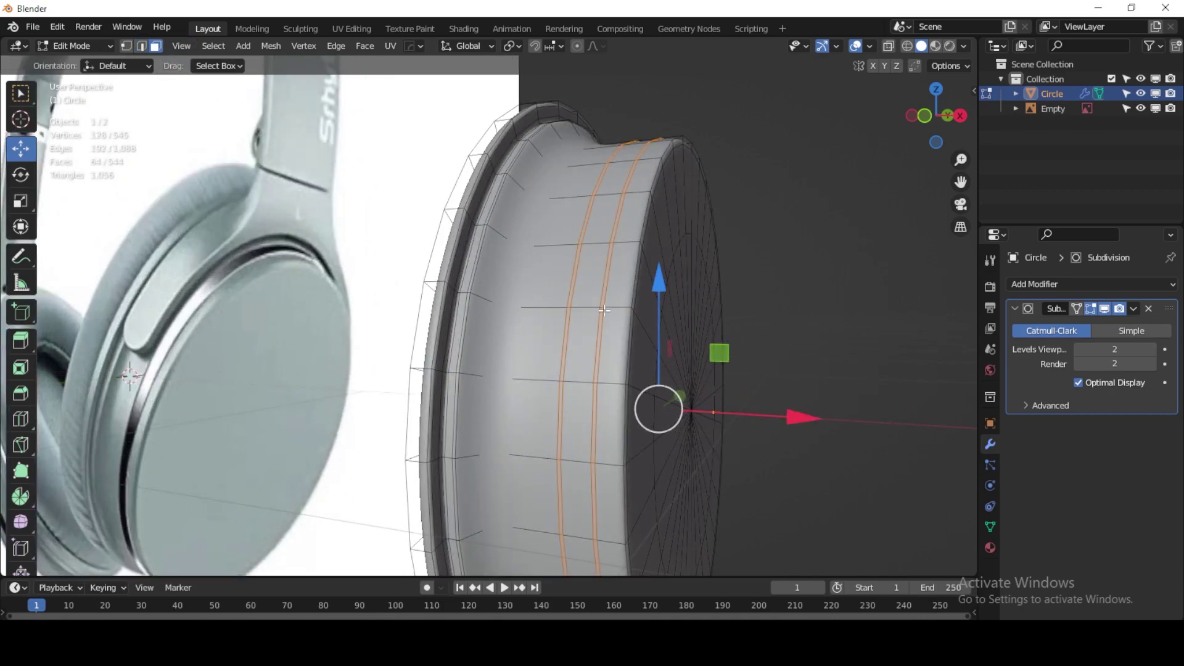
{"action": "key", "text": "alt+e"}
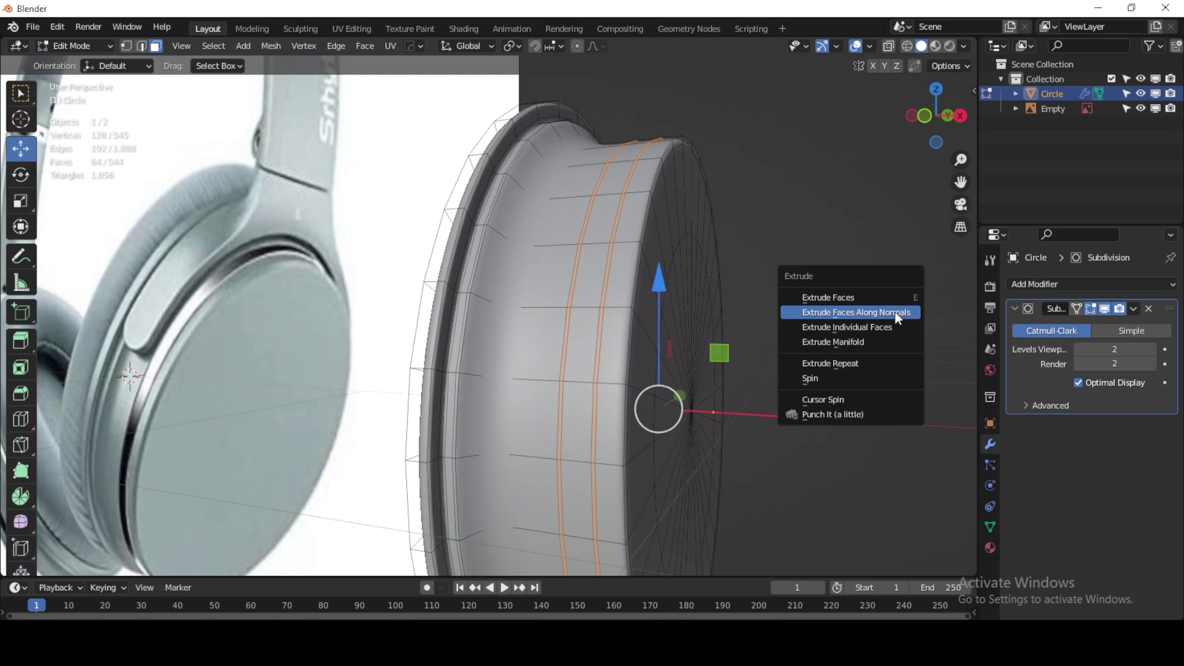
{"action": "left_click", "coordinate": [894, 312]}
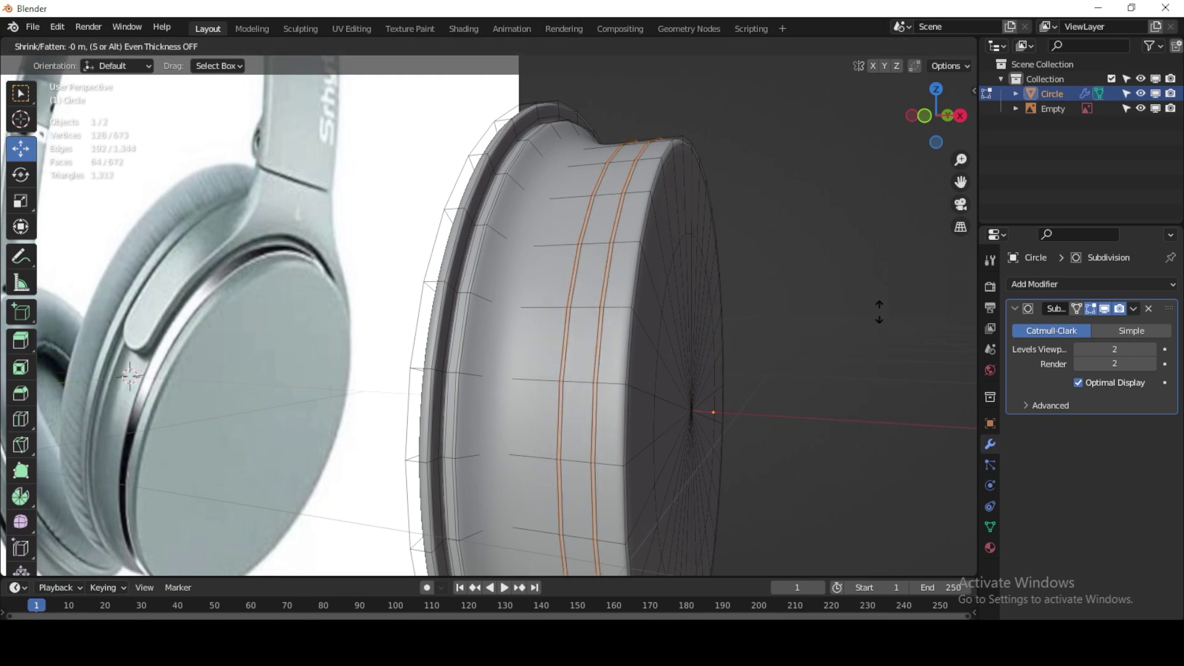
{"action": "left_click", "coordinate": [900, 262]}
{"action": "scroll", "coordinate": [610, 246], "scroll_direction": "up", "scroll_amount": 5}
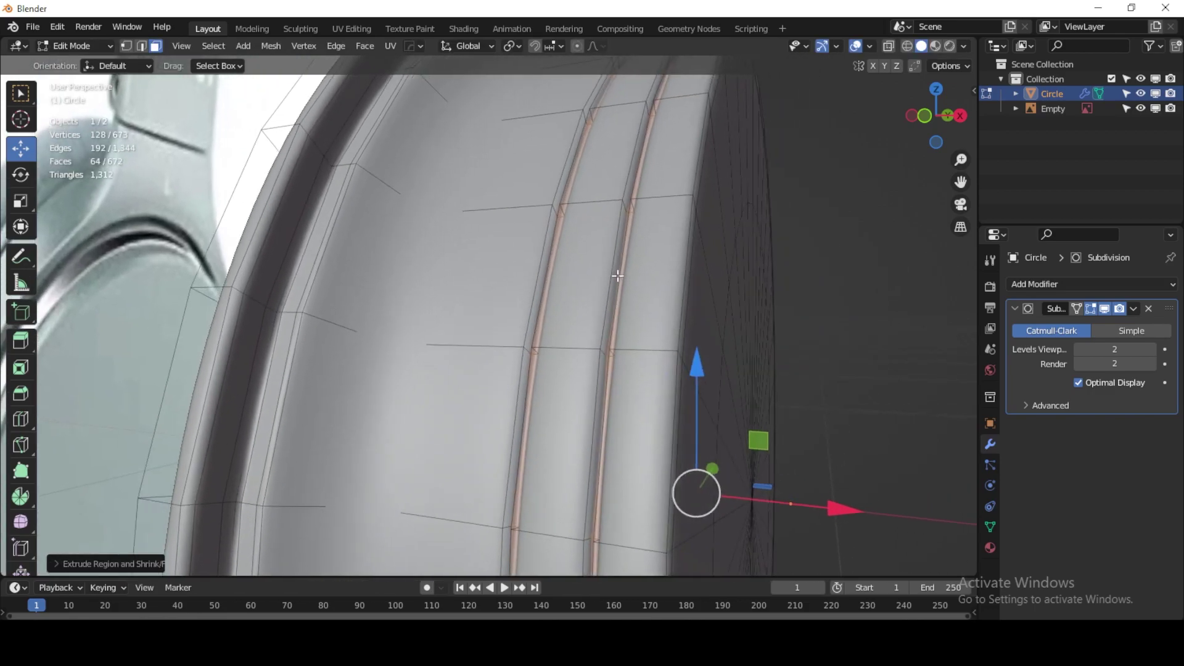
Step: Add a loop cut along the left groove and bevel it
{"action": "middle_click_drag", "start_coordinate": [669, 257], "coordinate": [528, 272], "text": "shift"}
{"action": "scroll", "coordinate": [542, 265], "scroll_direction": "up", "scroll_amount": 2}
{"action": "scroll", "coordinate": [528, 258], "scroll_direction": "up", "scroll_amount": 1}
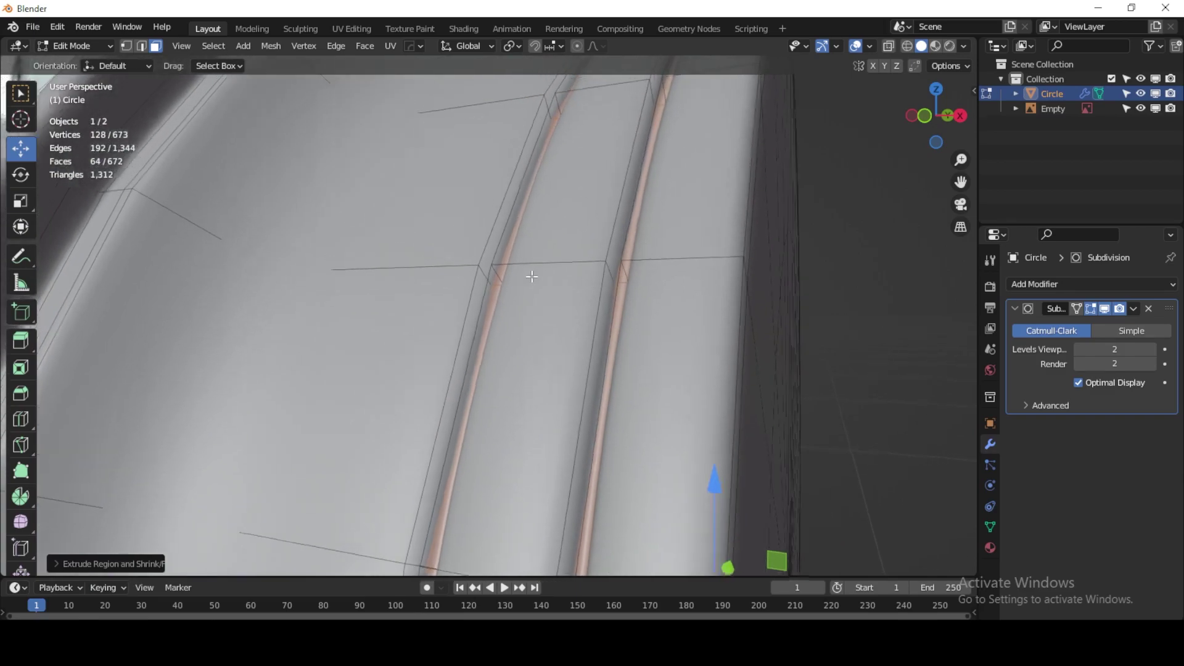
{"action": "key", "text": "ctrl+r"}
{"action": "left_click", "coordinate": [478, 273]}
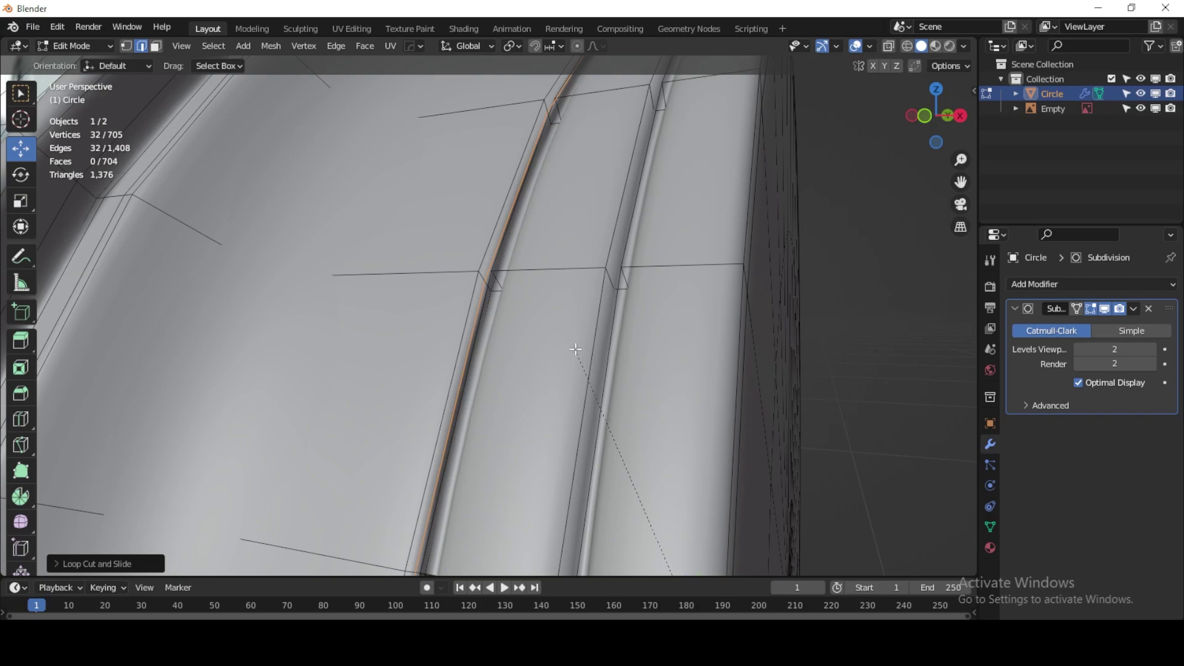
{"action": "key", "text": "e"}
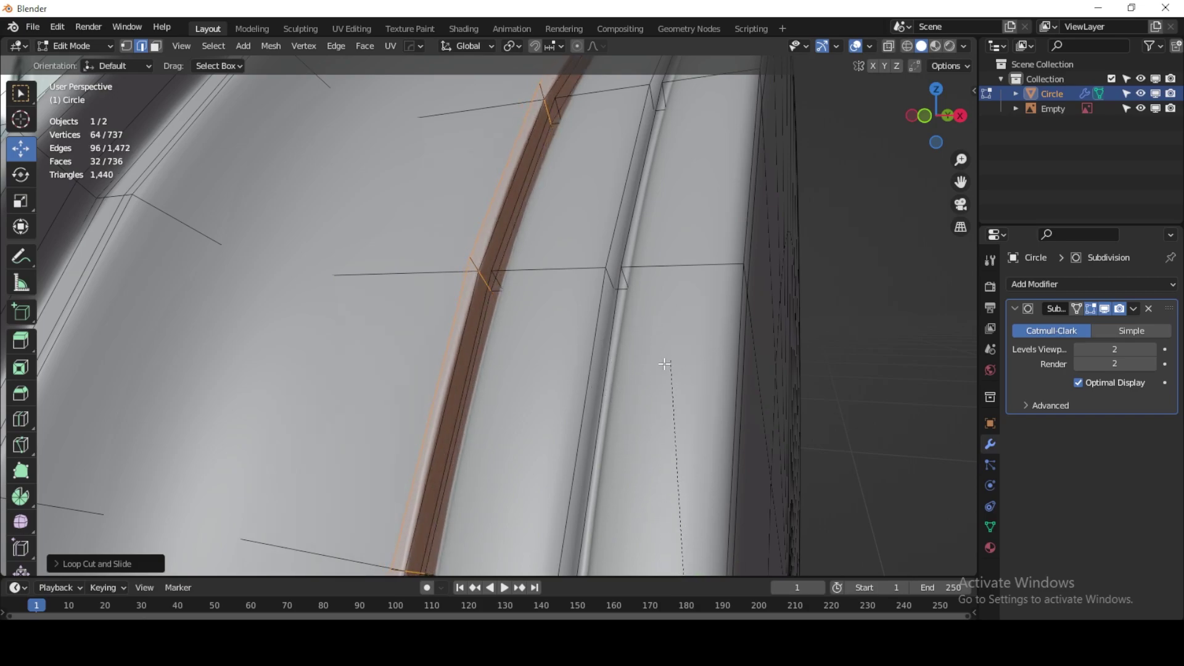
{"action": "left_click", "coordinate": [658, 471]}
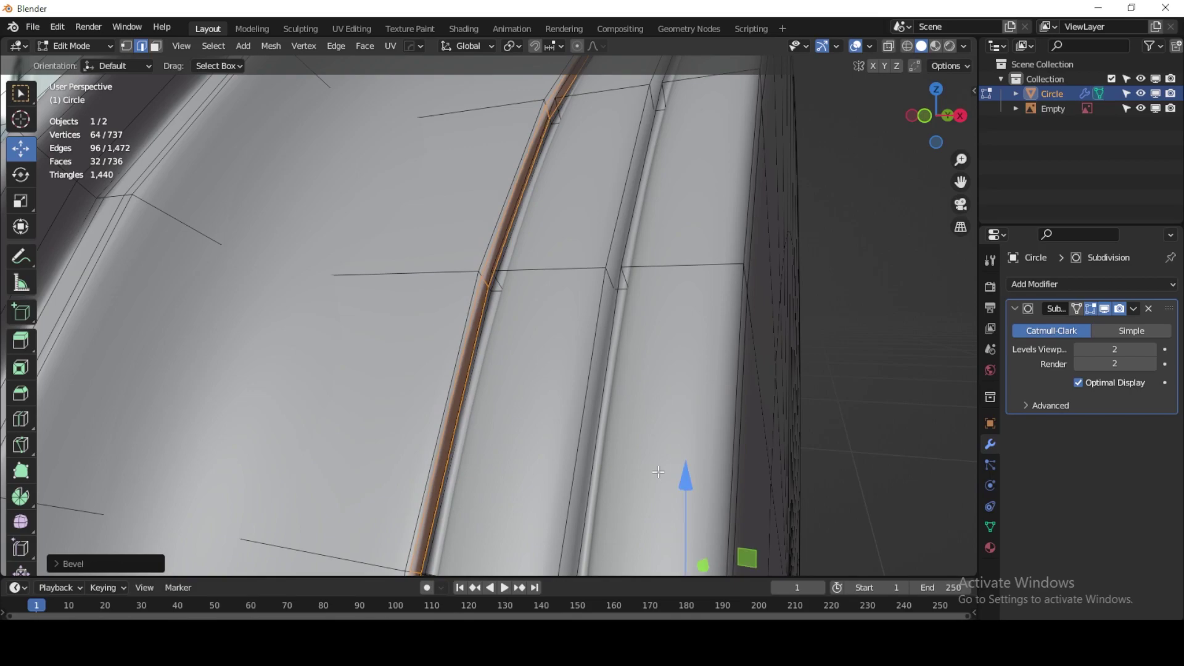
Step: Add a loop cut along the right groove and bevel it, then view the grooves from above
{"action": "key", "text": "ctrl+r"}
{"action": "left_click", "coordinate": [613, 285]}
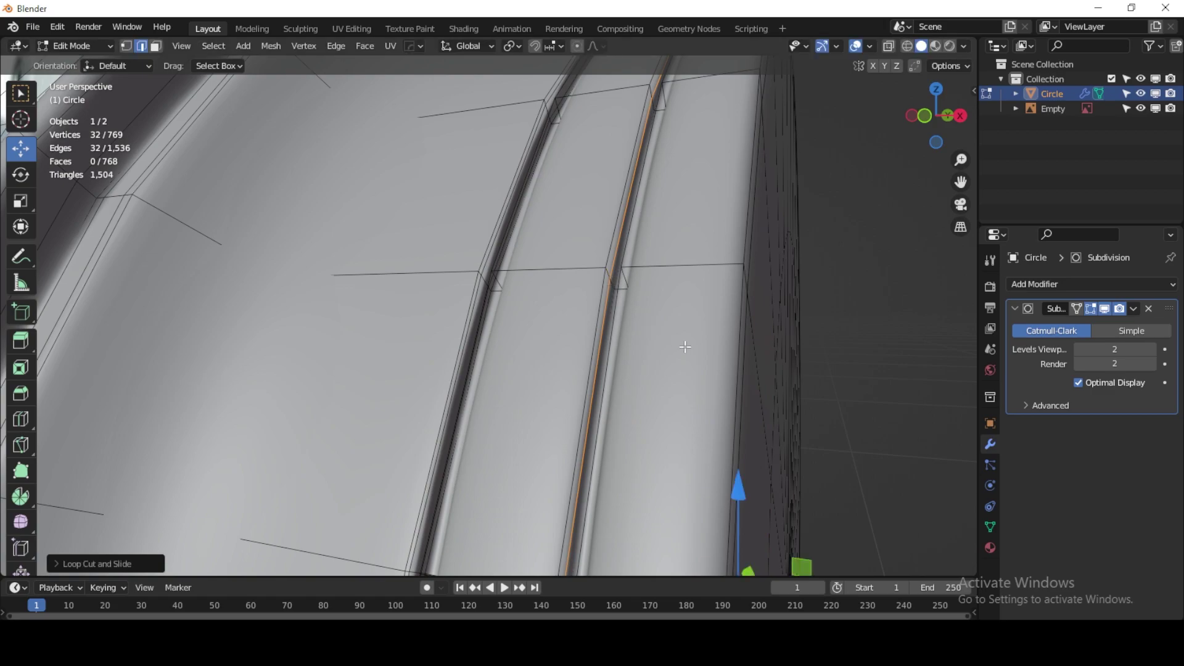
{"action": "scroll", "coordinate": [706, 346], "scroll_direction": "up", "scroll_amount": 1}
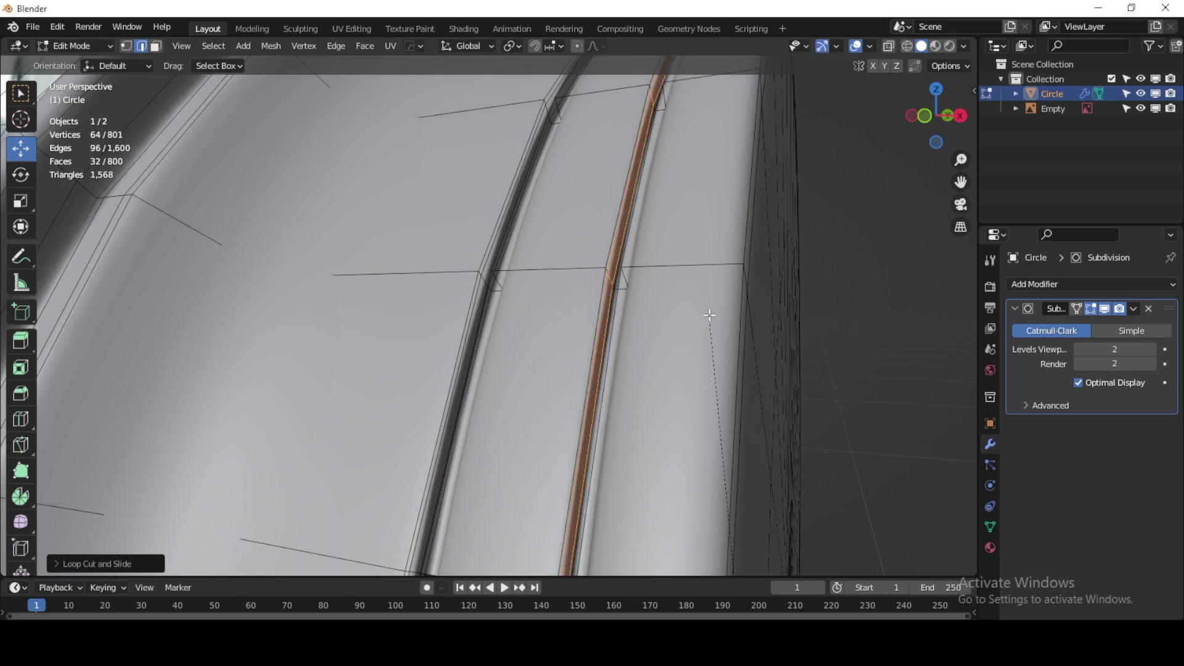
{"action": "left_click", "coordinate": [709, 315]}
{"action": "mouse_move", "coordinate": [654, 309]}
{"action": "middle_mouse_down"}
{"action": "mouse_move", "coordinate": [726, 296]}
{"action": "mouse_move", "coordinate": [546, 324]}
{"action": "middle_mouse_up"}
{"action": "scroll", "coordinate": [827, 321], "scroll_direction": "up", "scroll_amount": 2}
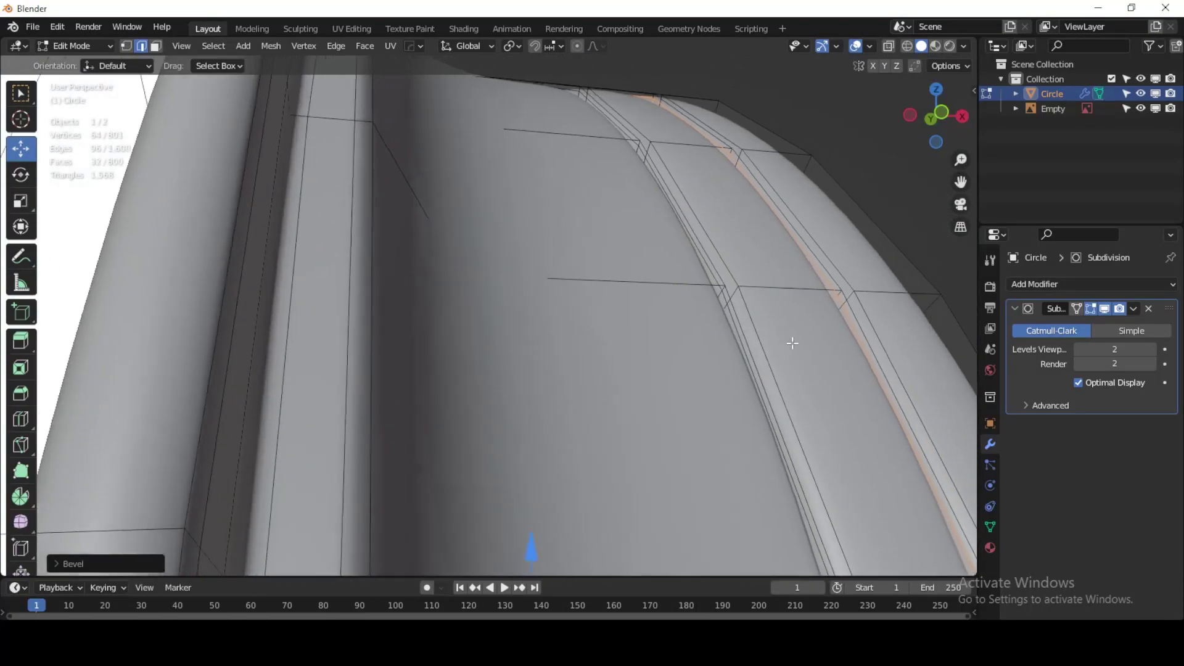
{"action": "mouse_move", "coordinate": [794, 336]}
{"action": "middle_mouse_down"}
{"action": "mouse_move", "coordinate": [712, 288]}
{"action": "mouse_move", "coordinate": [602, 342]}
{"action": "middle_mouse_up"}
Step: Switch Subdivision to Simple, then loop-cut and bevel another groove edge into a narrow strip
{"action": "key", "text": "ctrl+r"}
{"action": "left_click", "coordinate": [602, 342]}
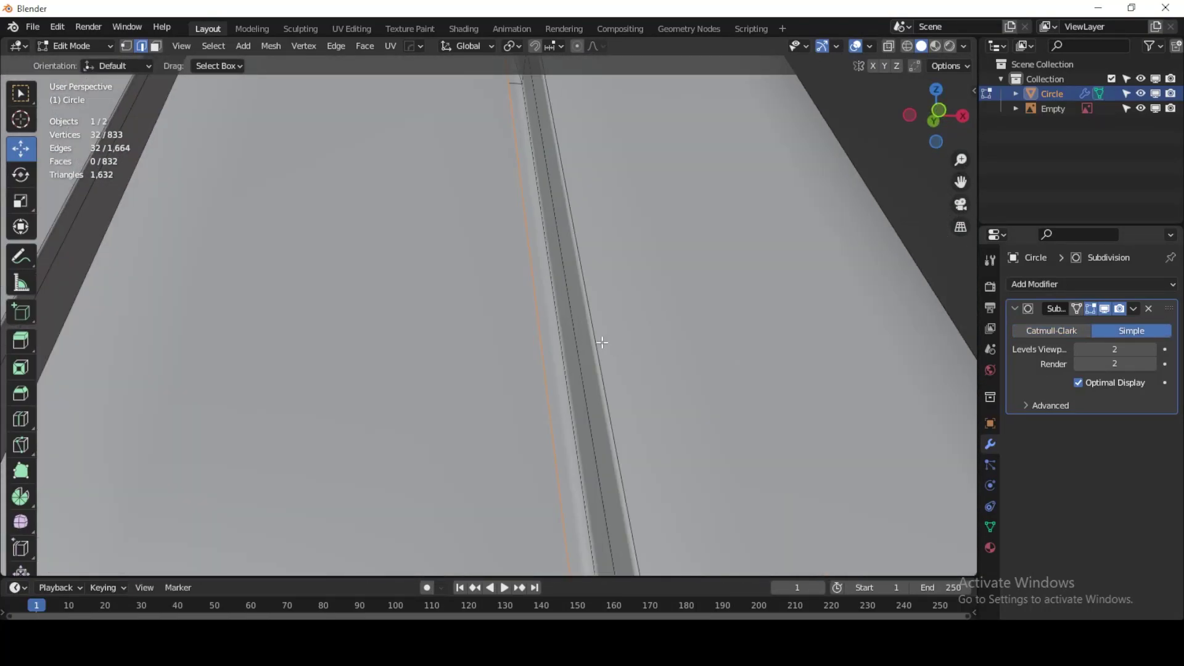
{"action": "left_click", "coordinate": [581, 358]}
{"action": "scroll", "coordinate": [589, 390], "scroll_direction": "down", "scroll_amount": 2}
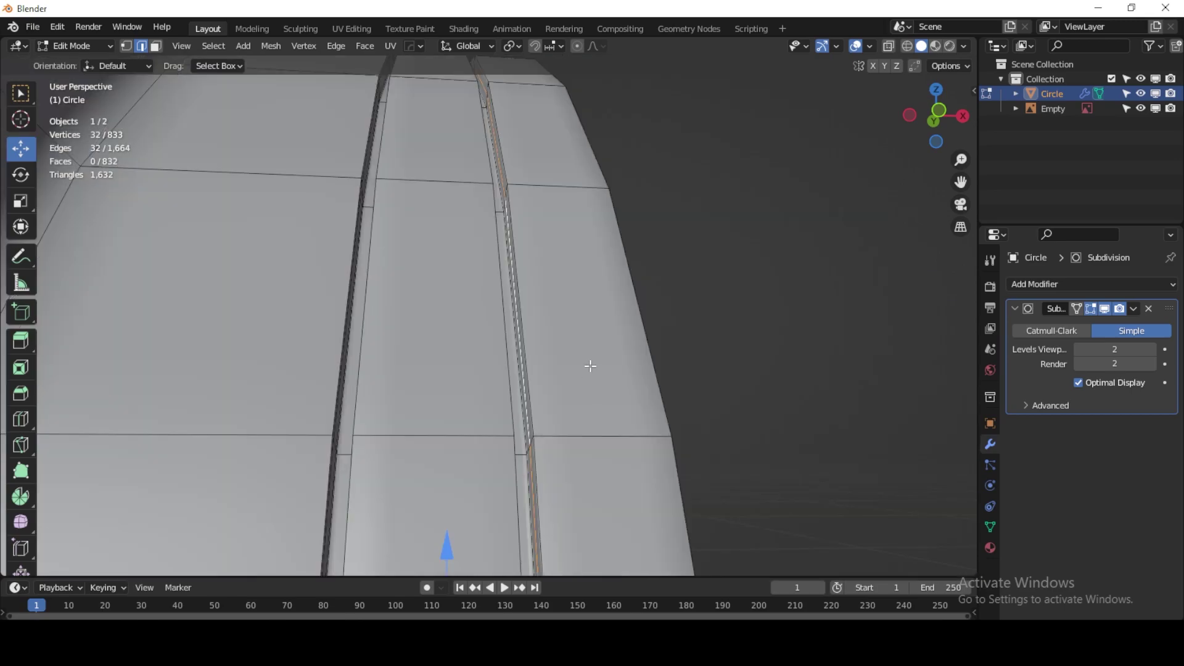
{"action": "scroll", "coordinate": [590, 365], "scroll_direction": "down", "scroll_amount": 2}
{"action": "scroll", "coordinate": [617, 286], "scroll_direction": "up", "scroll_amount": 2}
{"action": "scroll", "coordinate": [623, 294], "scroll_direction": "up", "scroll_amount": 2}
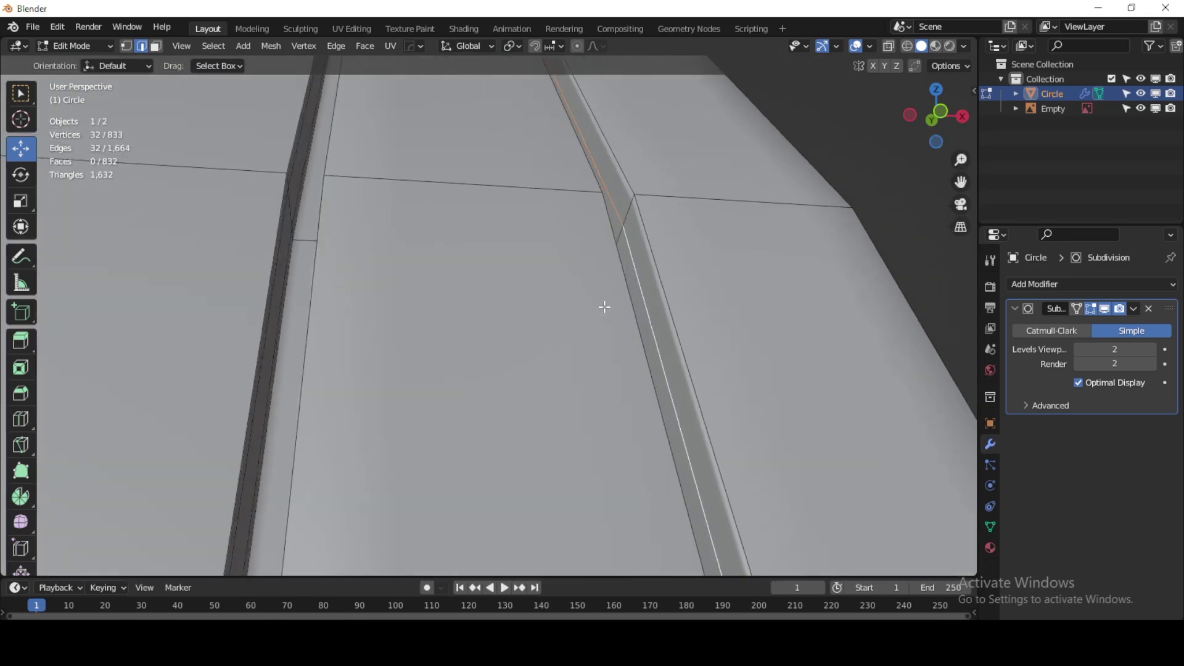
{"action": "scroll", "coordinate": [602, 307], "scroll_direction": "up", "scroll_amount": 1}
{"action": "key", "text": "ctrl+b"}
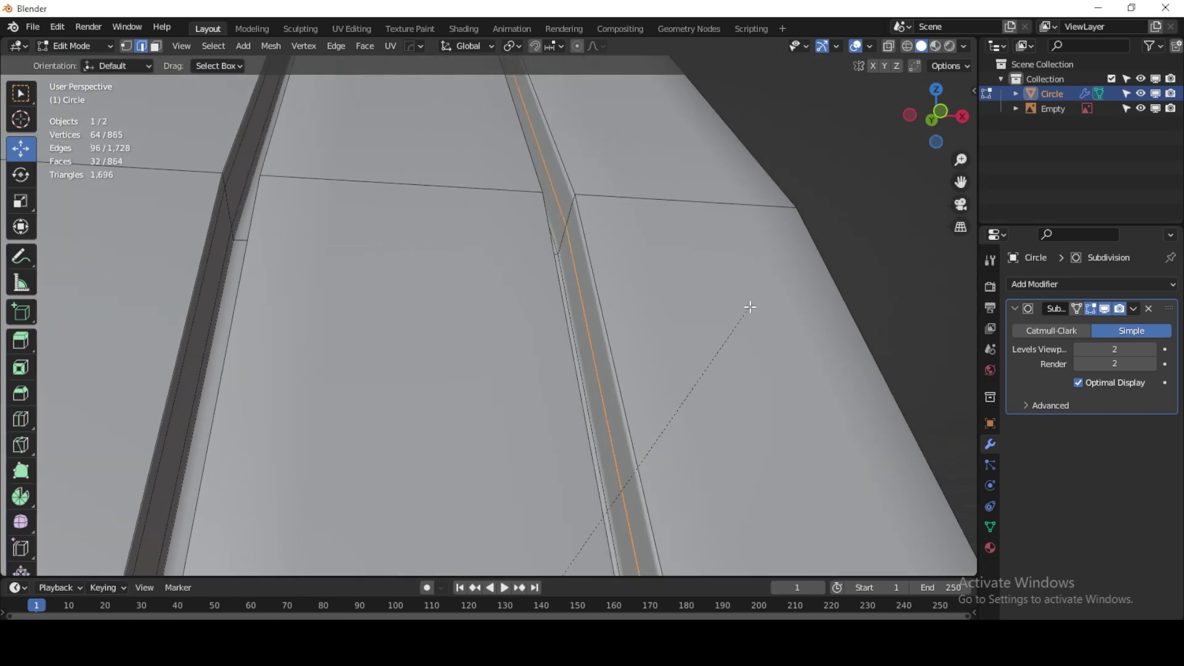
{"action": "left_click", "coordinate": [808, 269]}
{"action": "scroll", "coordinate": [669, 309], "scroll_direction": "down", "scroll_amount": 3}
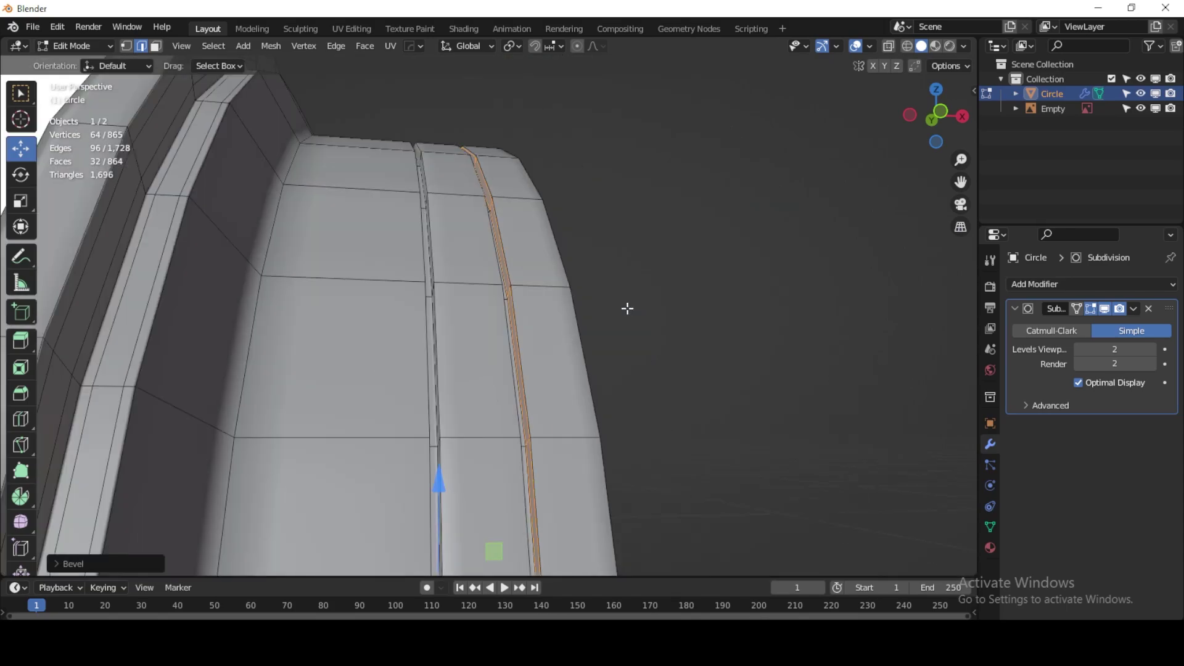
{"action": "scroll", "coordinate": [321, 321], "scroll_direction": "down", "scroll_amount": 3}
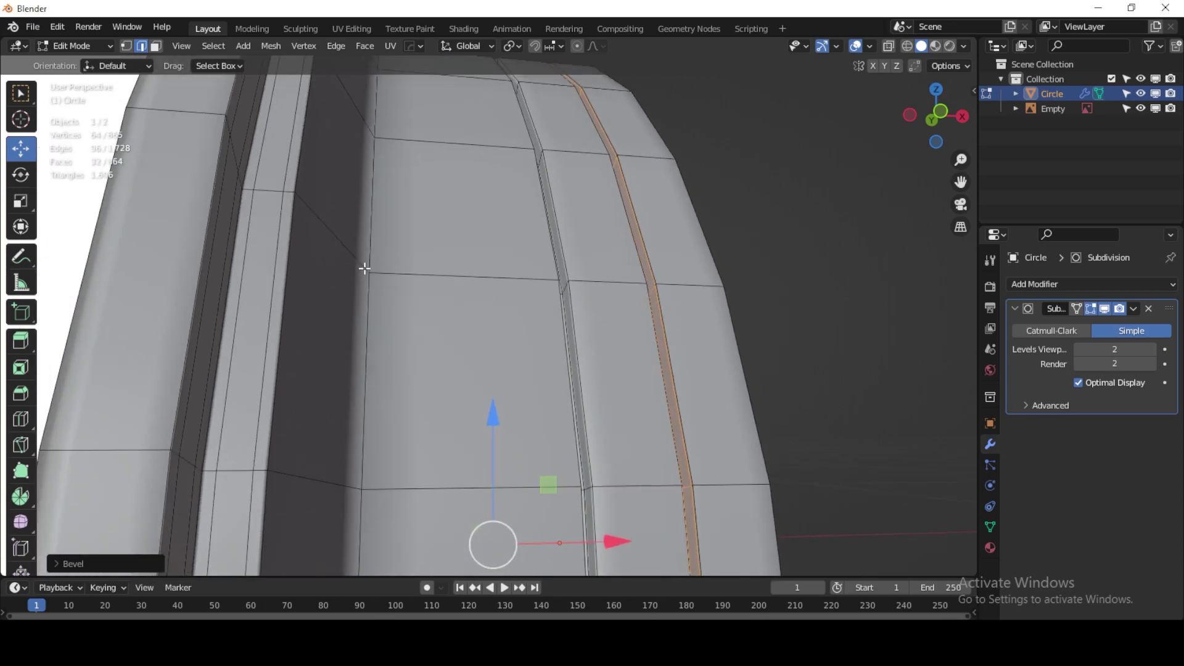
Step: Shift another vertical side edge loop about 0.009 m along X
{"action": "mouse_move", "coordinate": [364, 264]}
{"action": "middle_mouse_down", "text": "shift"}
{"action": "mouse_move", "coordinate": [393, 322]}
{"action": "mouse_move", "coordinate": [380, 314]}
{"action": "mouse_move", "coordinate": [375, 277]}
{"action": "middle_mouse_up", "text": "shift"}
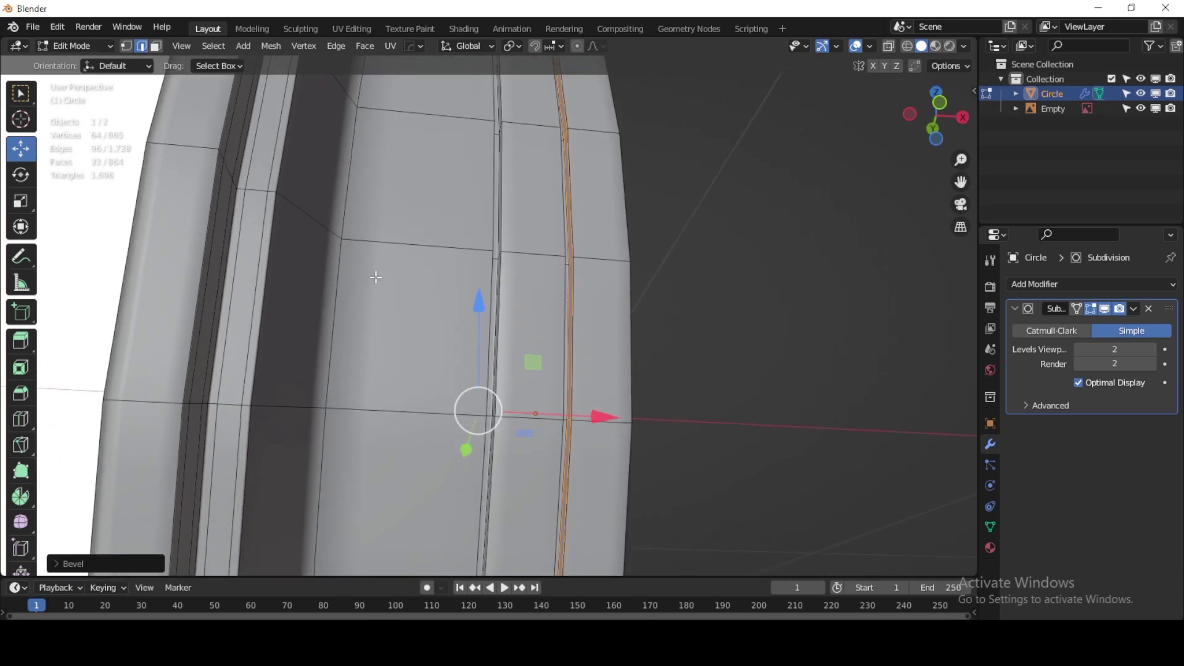
{"action": "left_click", "coordinate": [334, 267], "text": "alt"}
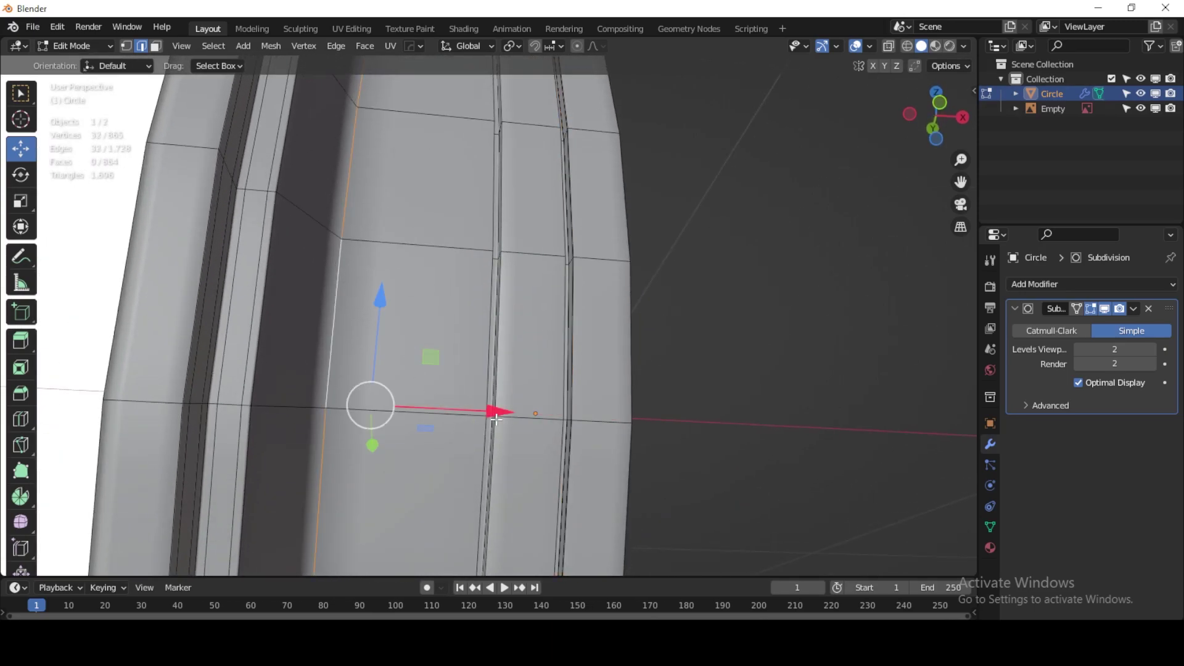
{"action": "left_click_drag", "start_coordinate": [501, 412], "coordinate": [479, 410]}
{"action": "scroll", "coordinate": [431, 370], "scroll_direction": "down", "scroll_amount": 5}
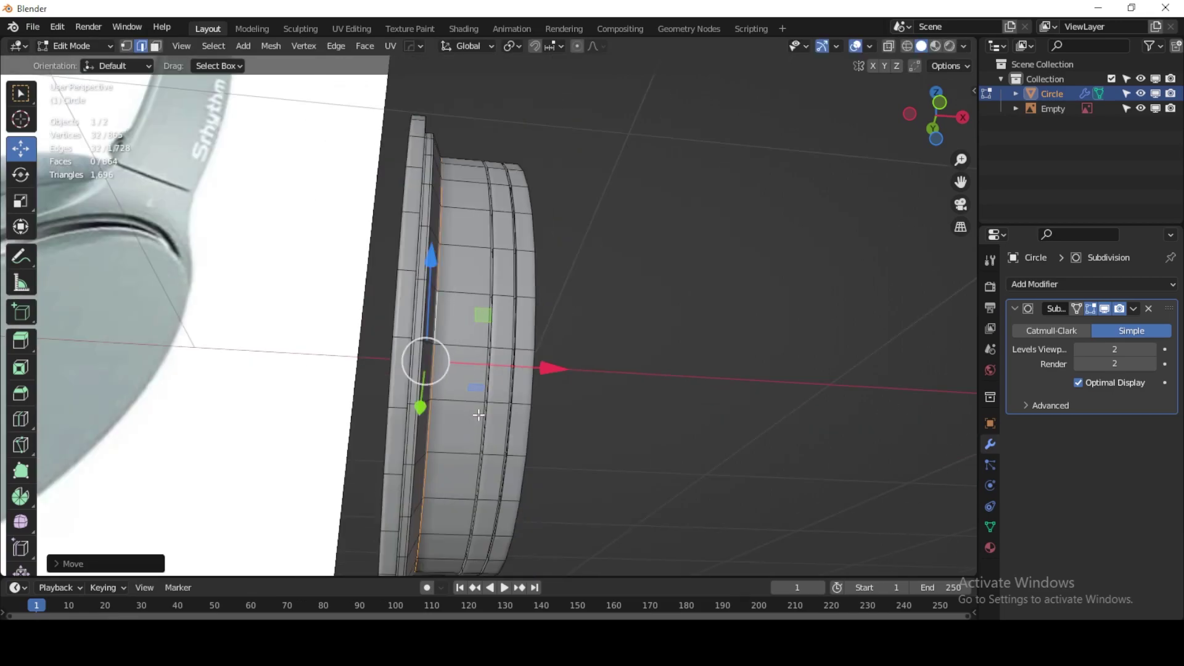
{"action": "left_click", "coordinate": [77, 42]}
Step: Return to Object Mode, set Subdivision back to Catmull-Clark, and deselect everything
{"action": "left_click", "coordinate": [74, 67]}
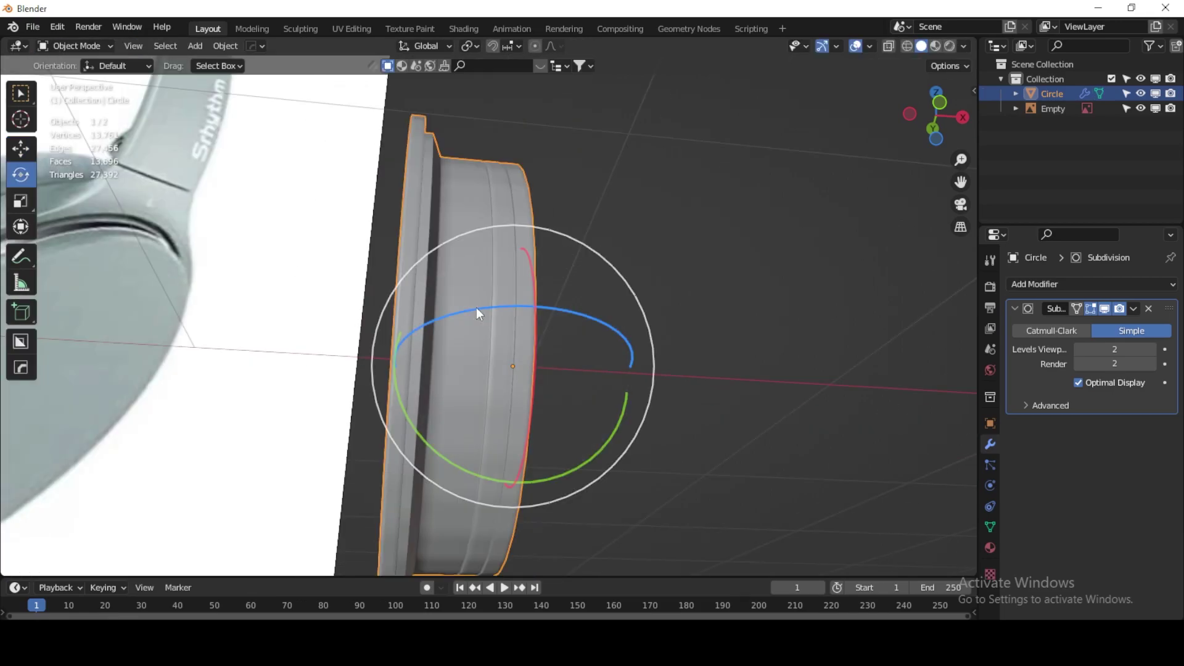
{"action": "middle_click_drag", "start_coordinate": [476, 307], "coordinate": [417, 320]}
{"action": "left_click", "coordinate": [1075, 327]}
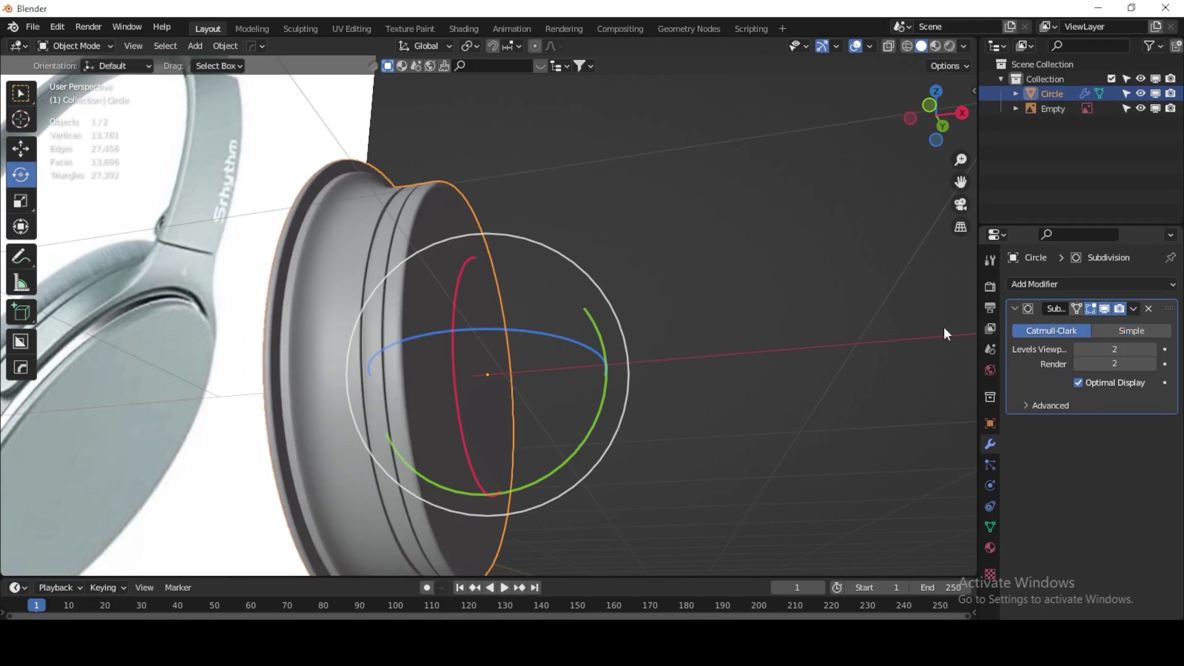
{"action": "key", "text": "alt+a"}
Step: Zoom in on the smoothed earcup rim and reselect the earcup disc
{"action": "scroll", "coordinate": [501, 205], "scroll_direction": "down", "scroll_amount": 3}
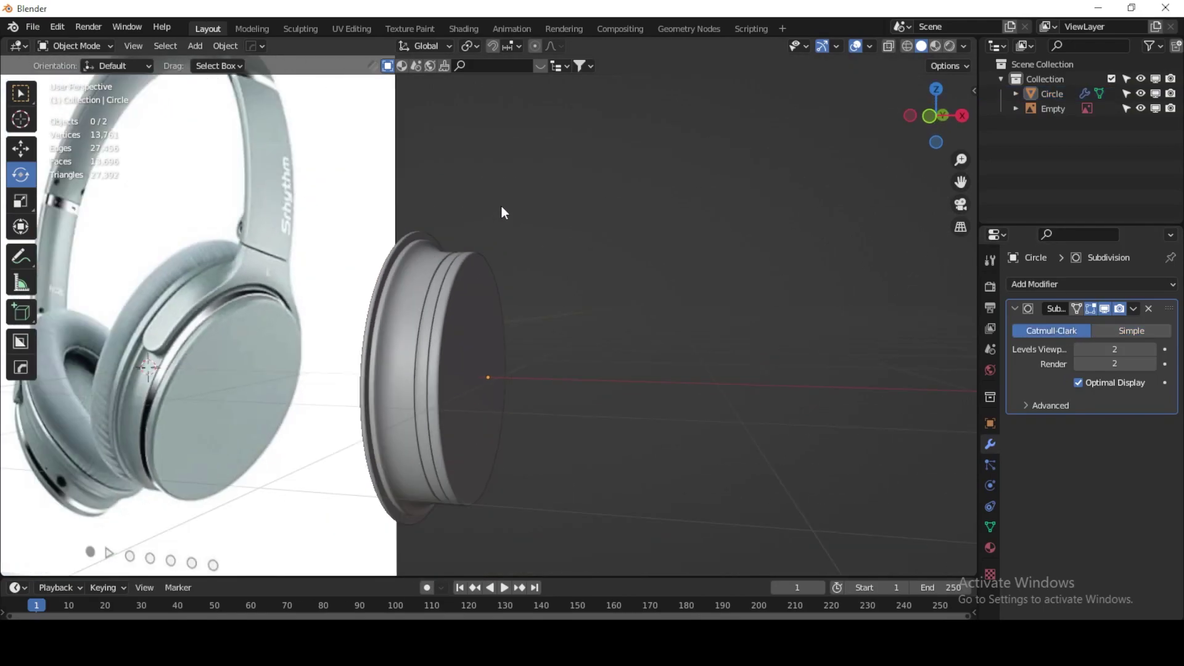
{"action": "scroll", "coordinate": [445, 309], "scroll_direction": "up", "scroll_amount": 5}
{"action": "middle_click_drag", "start_coordinate": [445, 310], "coordinate": [461, 406]}
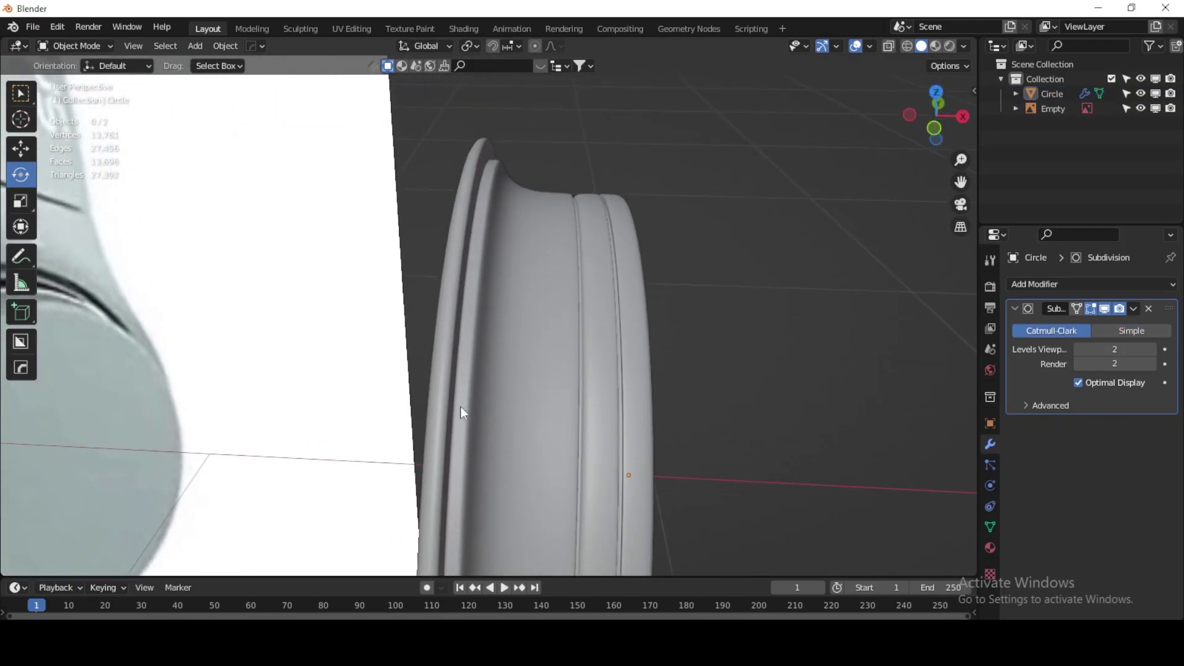
{"action": "left_click", "coordinate": [522, 311]}
{"action": "left_click", "coordinate": [84, 45]}
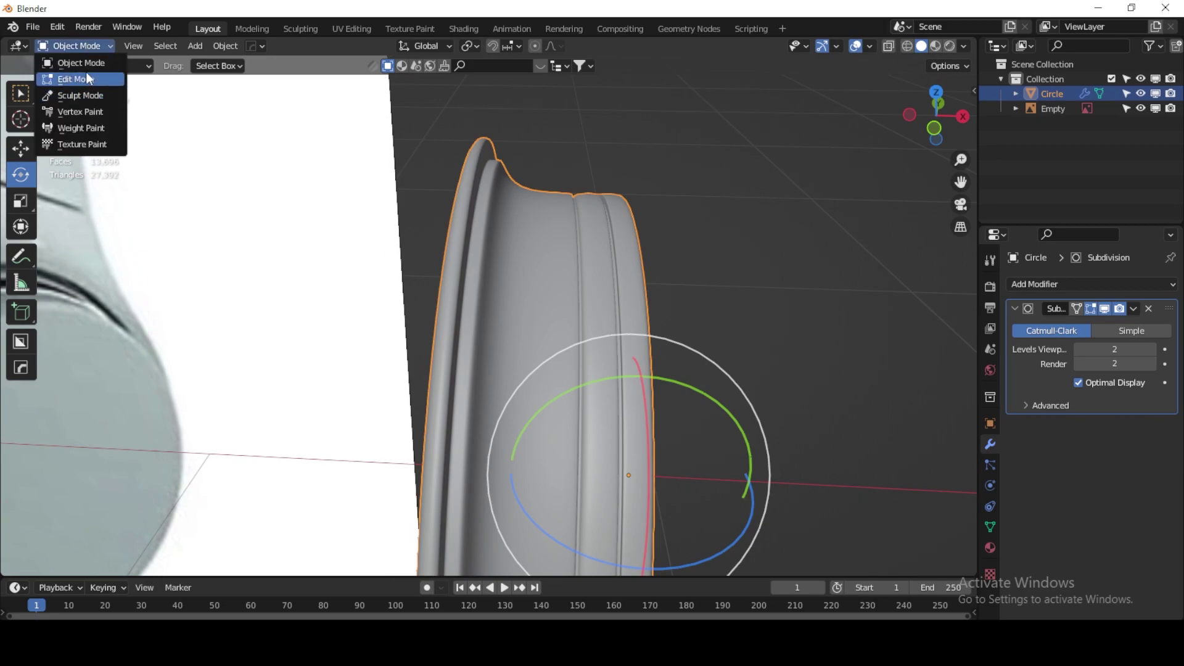
Step: Add an edge loop on the earcup's outer rim, bevel it into a narrow band, and return to Object Mode
{"action": "left_click", "coordinate": [86, 74]}
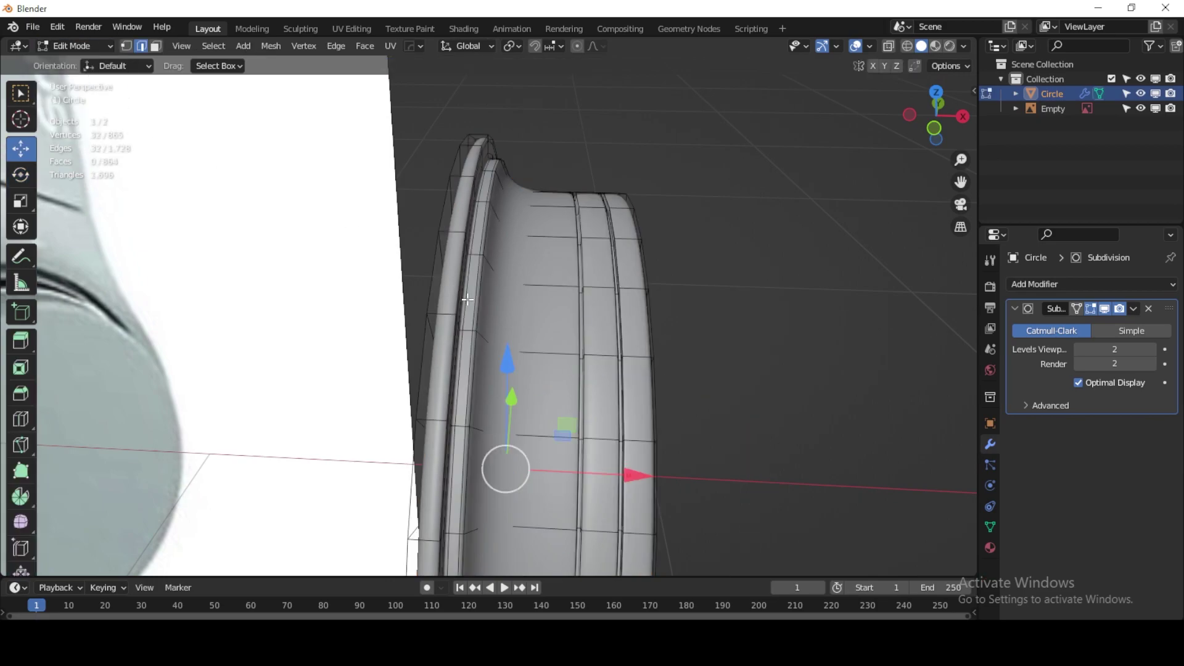
{"action": "key", "text": "ctrl+r"}
{"action": "left_click", "coordinate": [441, 318]}
{"action": "left_click", "coordinate": [447, 341]}
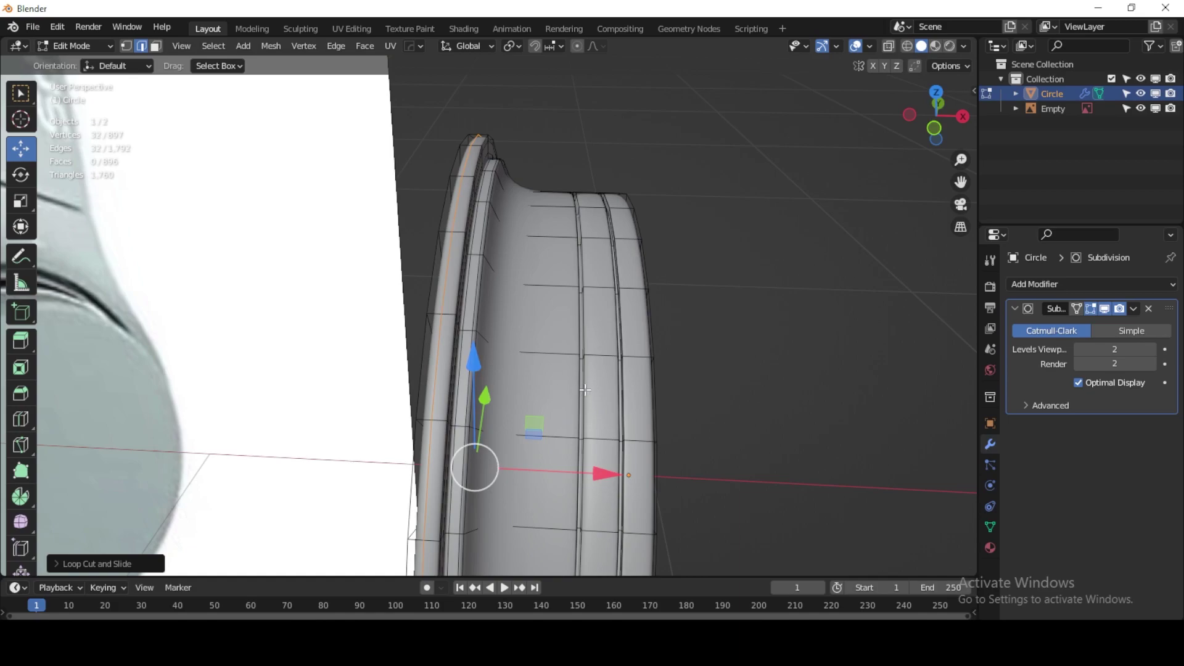
{"action": "key", "text": "ctrl+b"}
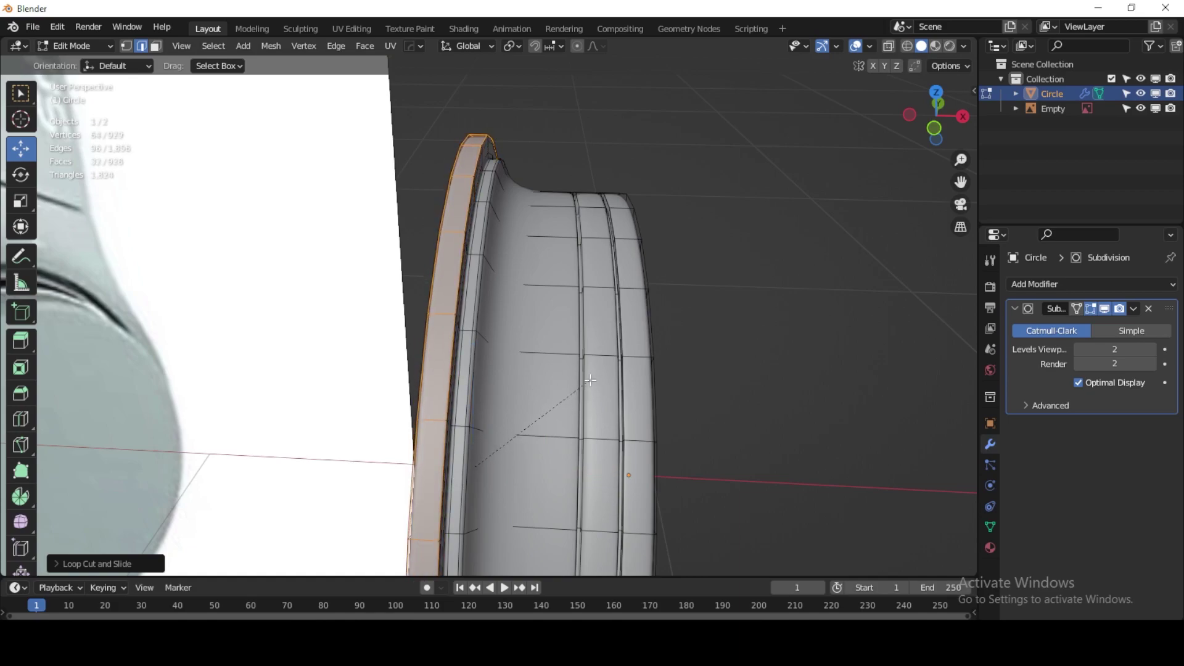
{"action": "left_click", "coordinate": [551, 357]}
{"action": "scroll", "coordinate": [552, 357], "scroll_direction": "down", "scroll_amount": 2}
{"action": "scroll", "coordinate": [527, 145], "scroll_direction": "down", "scroll_amount": 2}
{"action": "scroll", "coordinate": [527, 157], "scroll_direction": "down", "scroll_amount": 1}
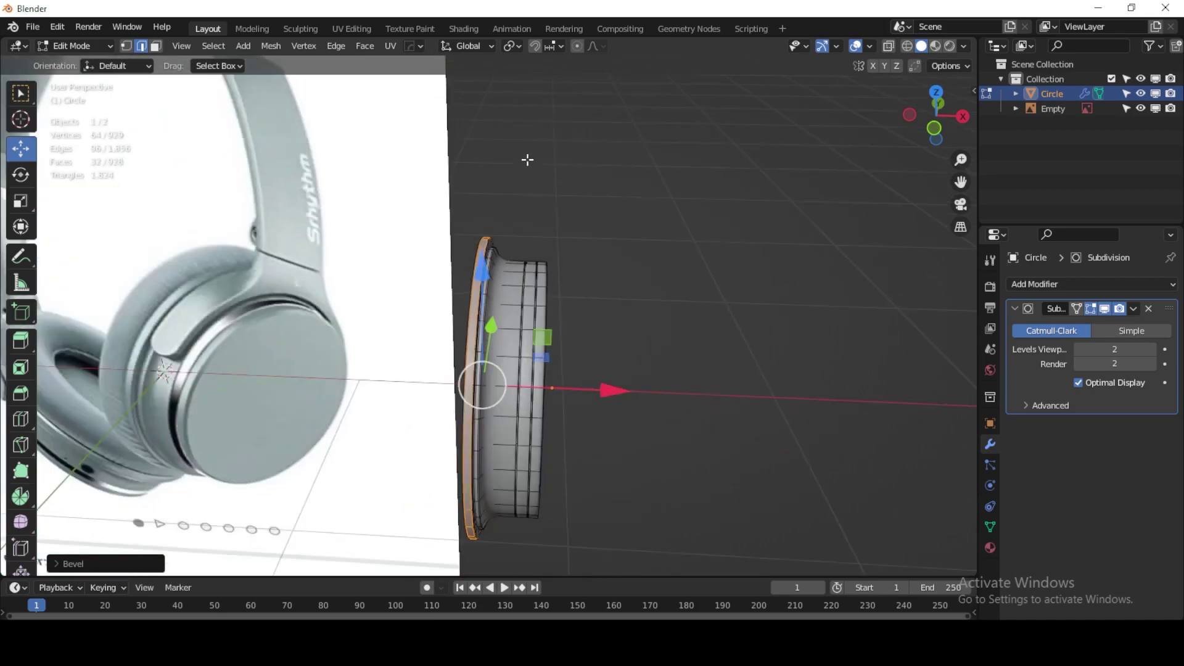
{"action": "left_click", "coordinate": [103, 47]}
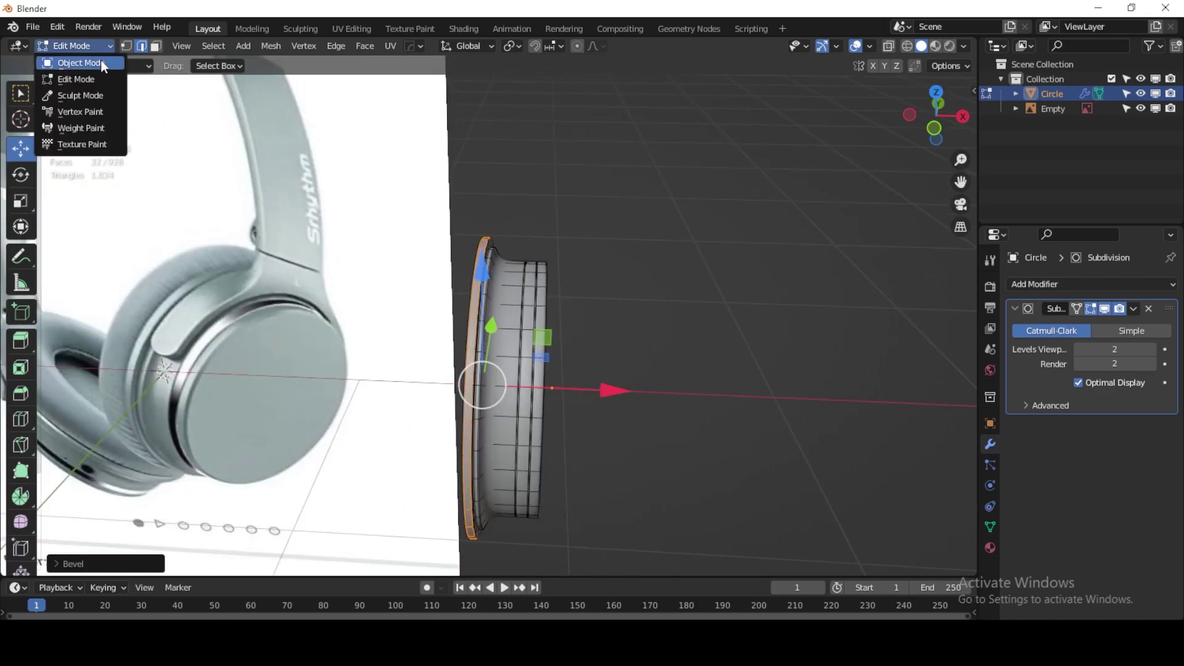
Step: Paste a copy of the earcup, Circle.001, and slide it along X beside the original
{"action": "left_click", "coordinate": [604, 399]}
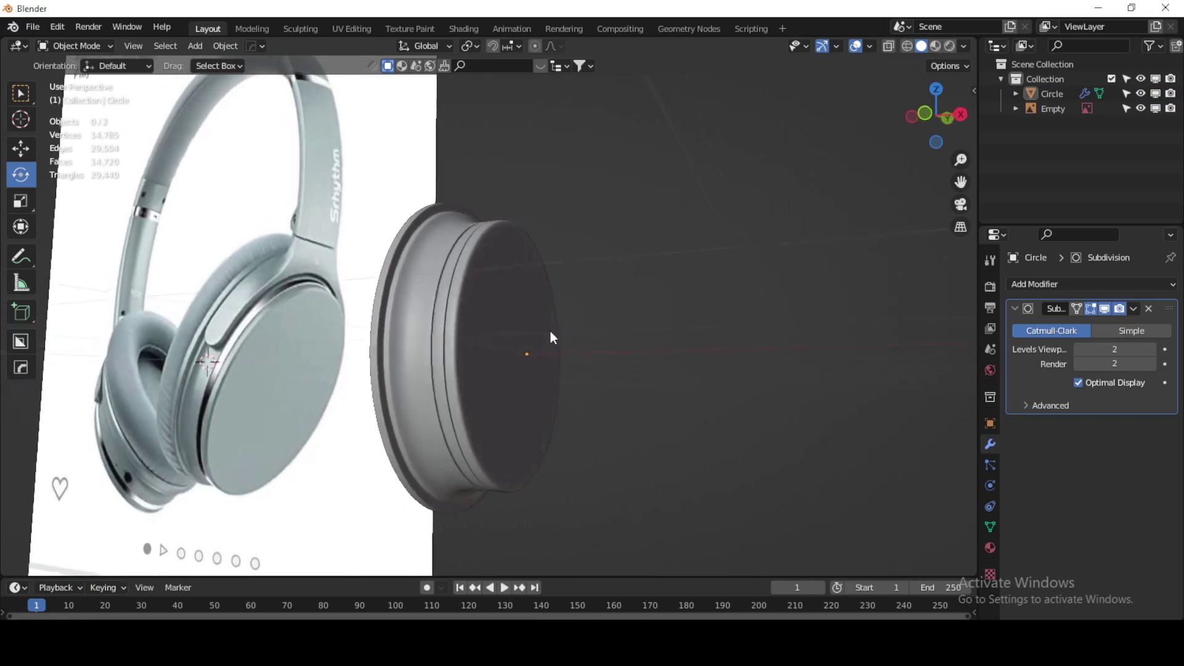
{"action": "left_click", "coordinate": [457, 361]}
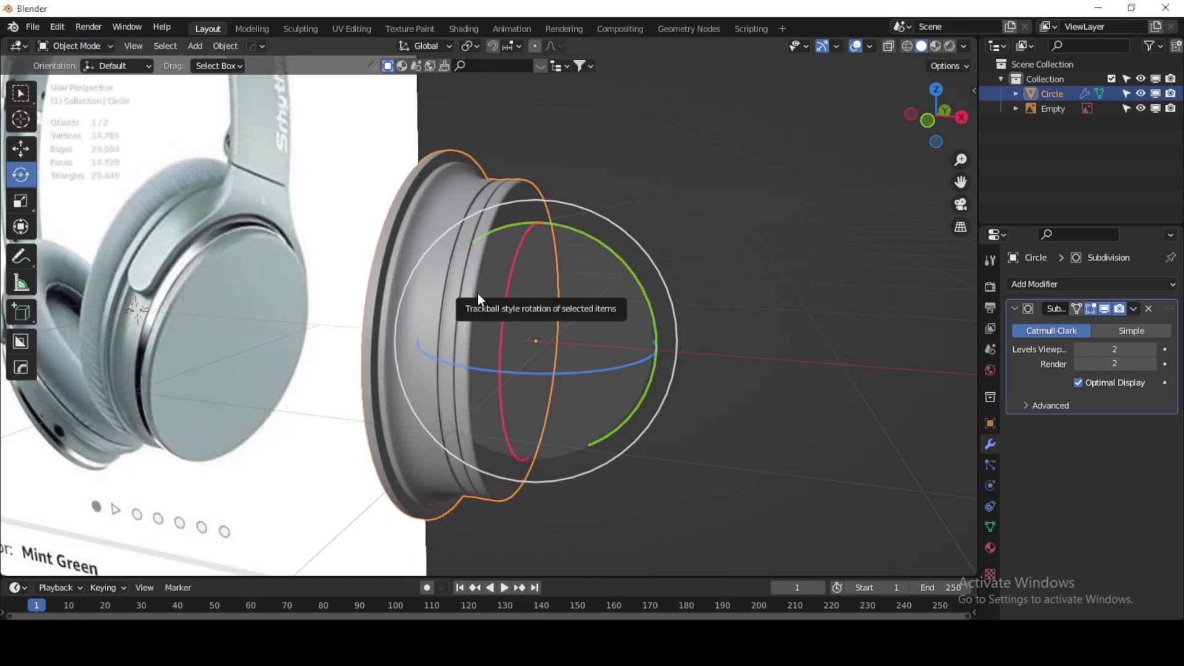
{"action": "key", "text": "ctrl+v"}
{"action": "left_click", "coordinate": [30, 154]}
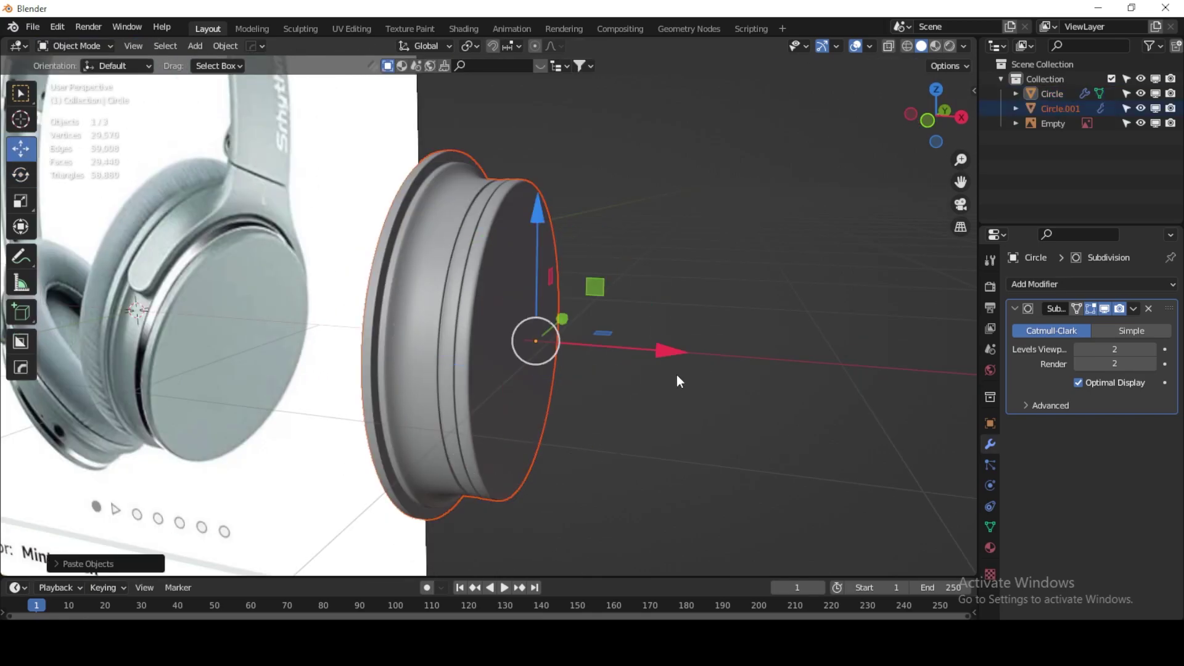
{"action": "left_click_drag", "start_coordinate": [664, 349], "coordinate": [780, 357]}
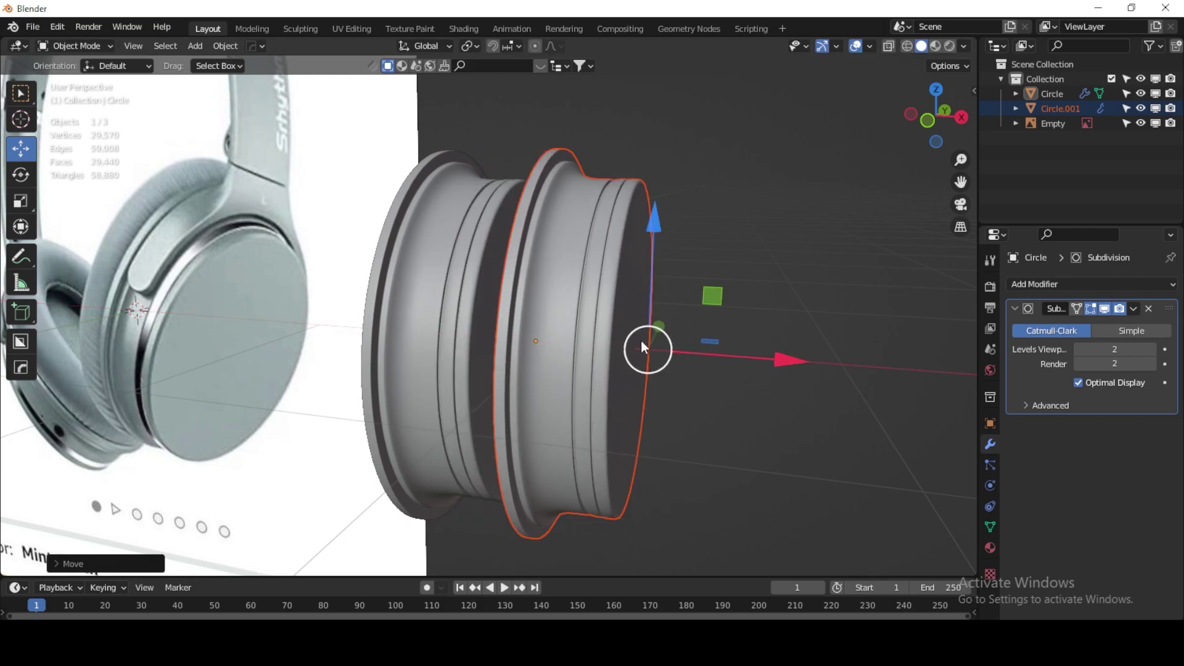
Step: In the copy's Edit Mode, start selecting faces along its upper rim band
{"action": "left_click", "coordinate": [88, 46]}
{"action": "left_click", "coordinate": [93, 75]}
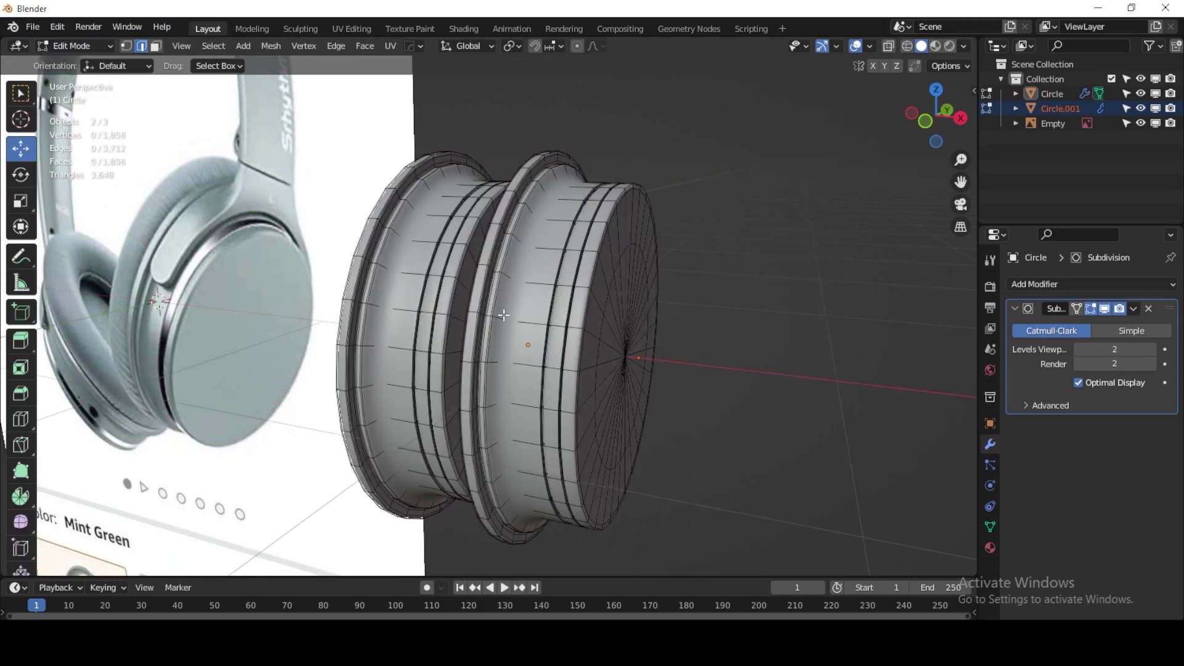
{"action": "left_click", "coordinate": [538, 322]}
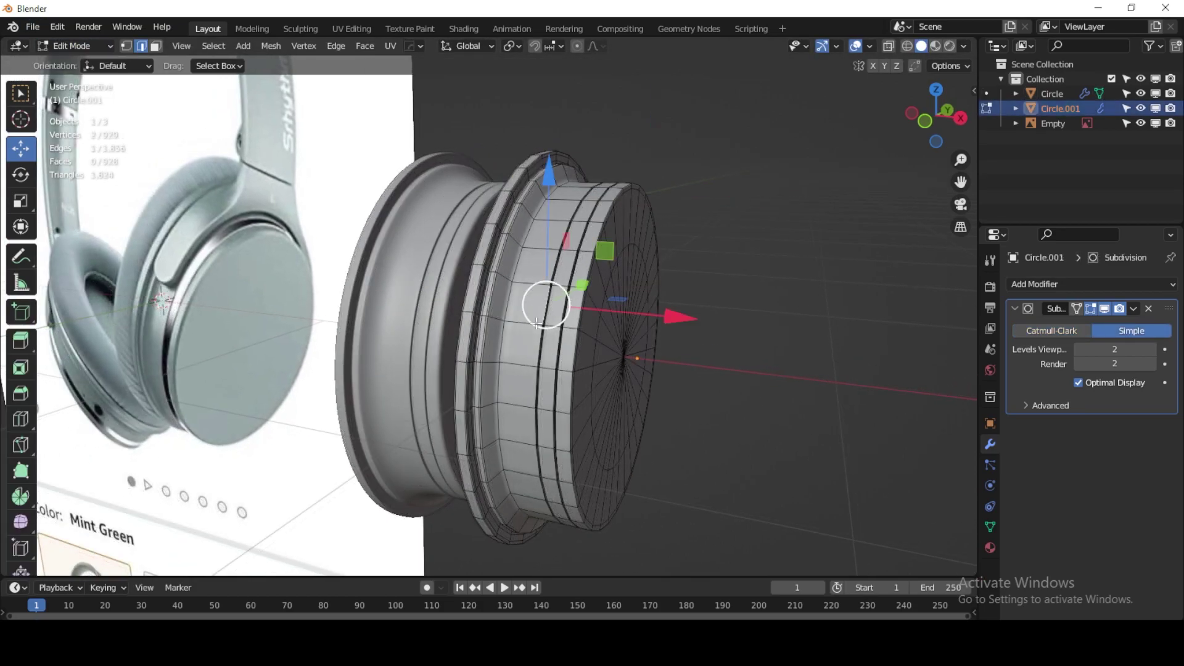
{"action": "left_click", "coordinate": [156, 47]}
{"action": "left_click", "coordinate": [529, 303]}
{"action": "left_click", "coordinate": [545, 253], "text": "shift"}
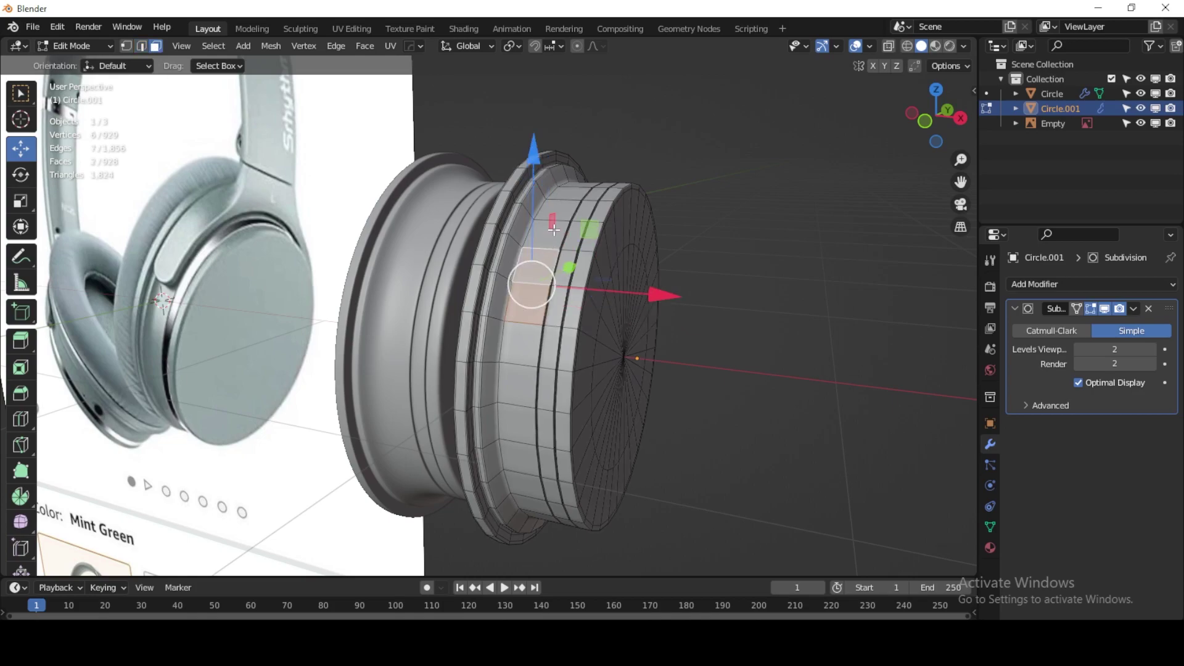
{"action": "left_click", "coordinate": [585, 228], "text": "shift"}
Step: Add the remaining rim band faces to complete a twelve-face strip
{"action": "mouse_move", "coordinate": [624, 267]}
{"action": "middle_mouse_down"}
{"action": "mouse_move", "coordinate": [532, 327]}
{"action": "mouse_move", "coordinate": [446, 353]}
{"action": "mouse_move", "coordinate": [413, 320]}
{"action": "mouse_move", "coordinate": [431, 327]}
{"action": "middle_mouse_up"}
{"action": "left_click", "coordinate": [370, 335], "text": "shift"}
{"action": "left_click", "coordinate": [424, 321], "text": "shift"}
{"action": "left_click", "coordinate": [406, 296], "text": "shift"}
{"action": "left_click", "coordinate": [450, 319], "text": "shift"}
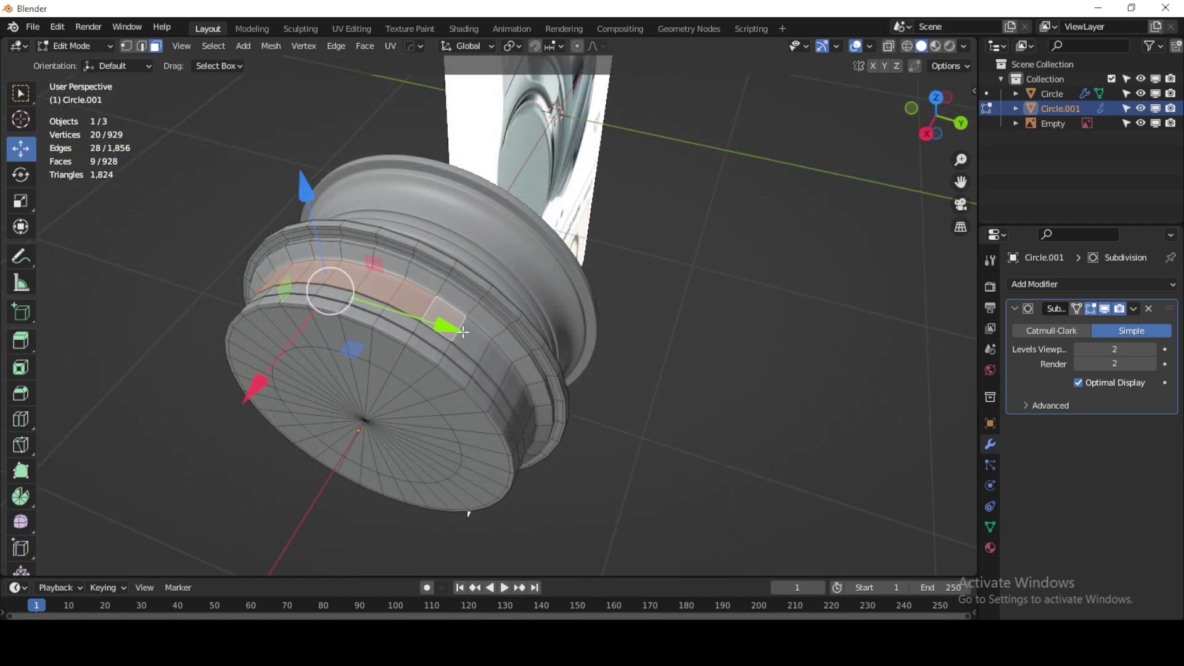
{"action": "left_click", "coordinate": [498, 362], "text": "shift"}
{"action": "mouse_move", "coordinate": [482, 386]}
{"action": "middle_mouse_down"}
{"action": "mouse_move", "coordinate": [513, 334]}
{"action": "mouse_move", "coordinate": [449, 334]}
{"action": "mouse_move", "coordinate": [467, 328]}
{"action": "mouse_move", "coordinate": [489, 343]}
{"action": "mouse_move", "coordinate": [535, 333]}
{"action": "mouse_move", "coordinate": [492, 287]}
{"action": "middle_mouse_up"}
{"action": "left_click", "coordinate": [471, 308], "text": "shift"}
Step: Separate the selected faces into Circle.002 and delete the duplicate earcup Circle.001
{"action": "right_click", "coordinate": [492, 287]}
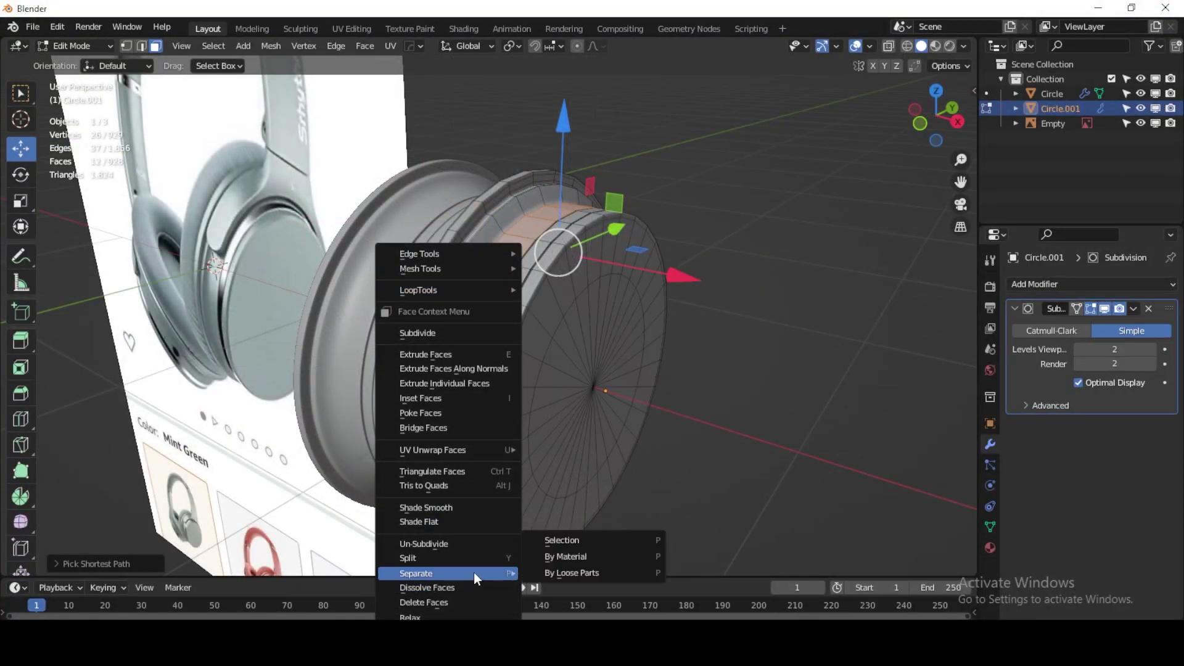
{"action": "left_click", "coordinate": [564, 540]}
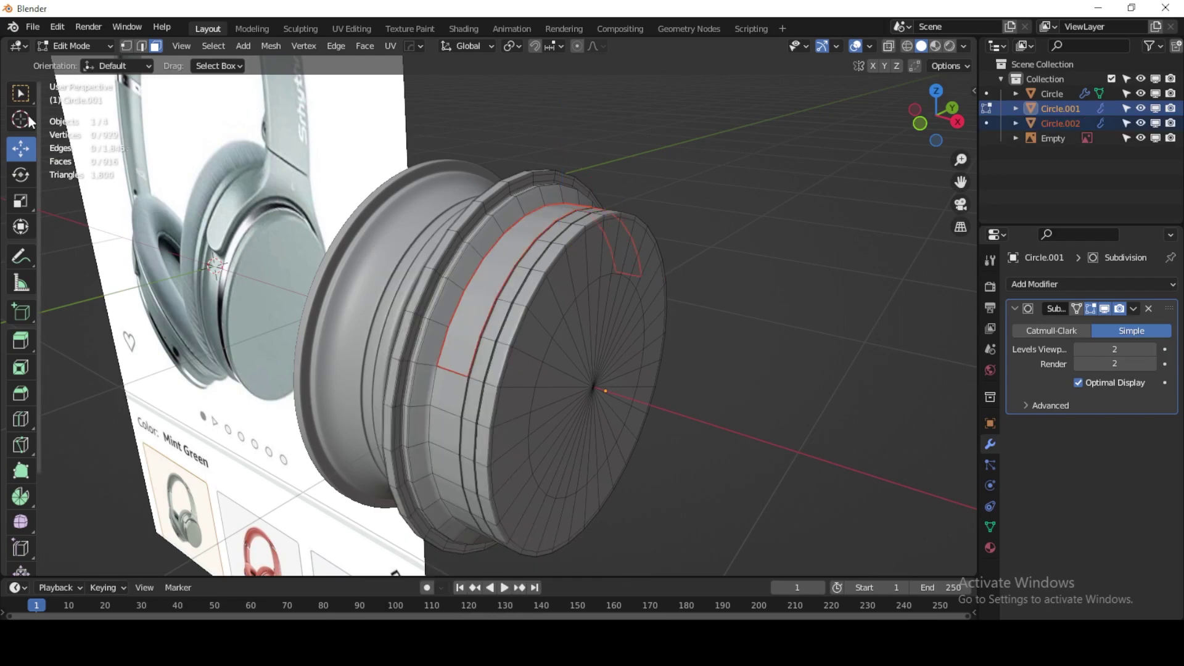
{"action": "left_click", "coordinate": [99, 44]}
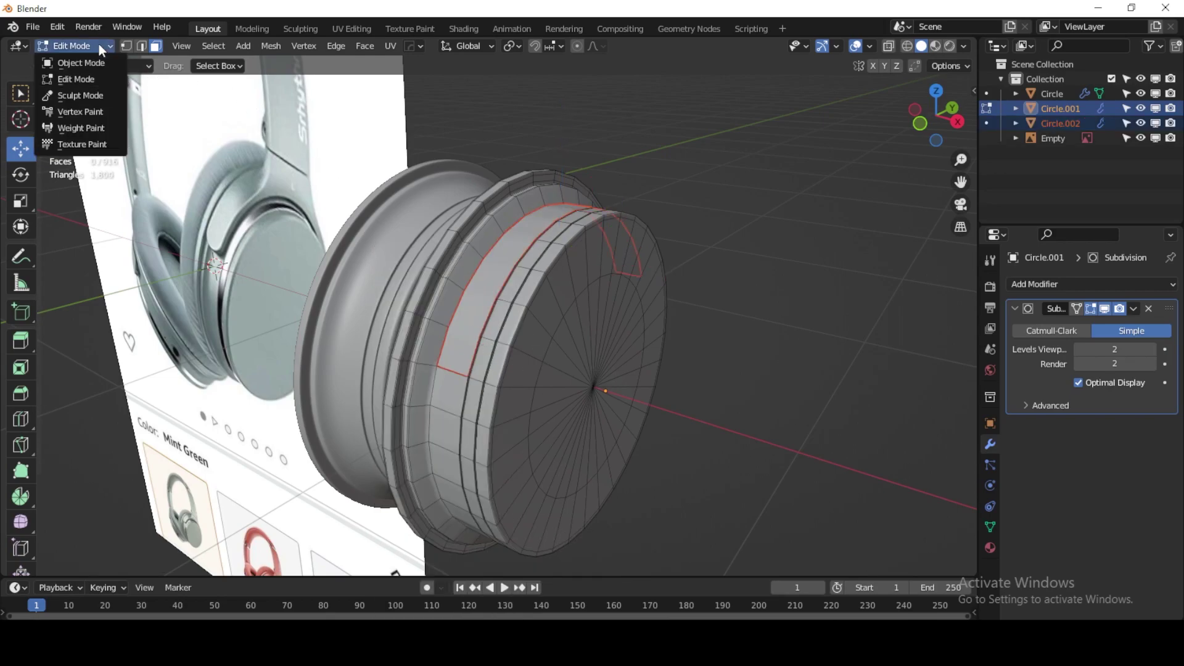
{"action": "left_click", "coordinate": [53, 63]}
{"action": "key", "text": "Delete"}
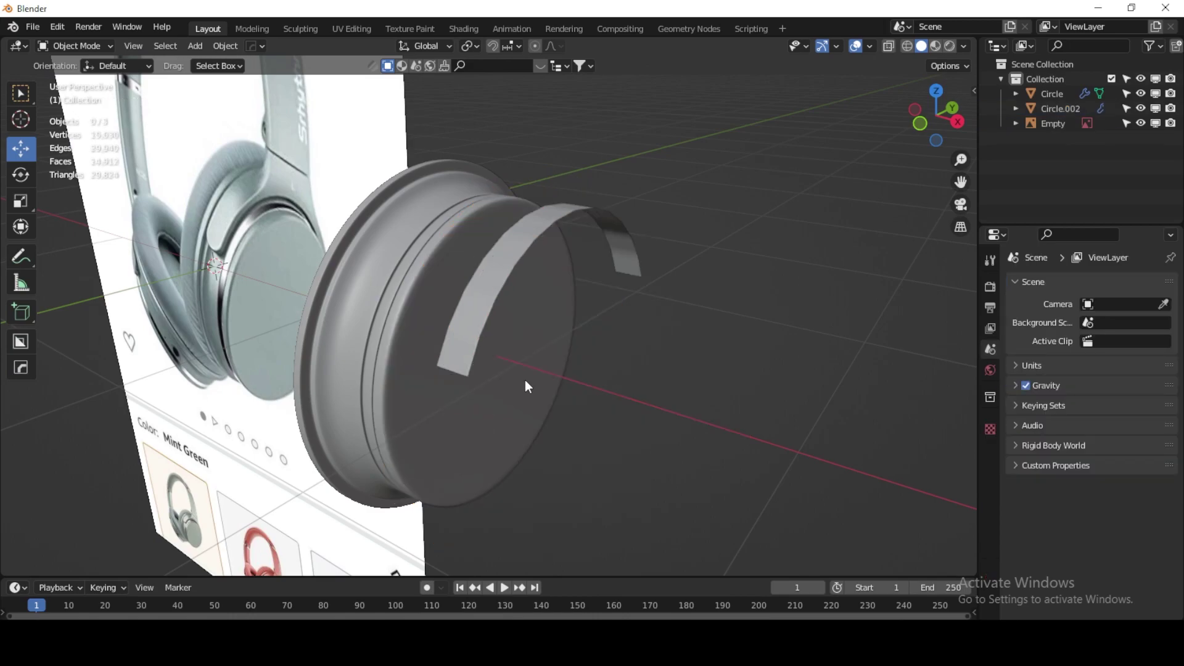
Step: Move Circle.002 along X onto the original earcup and set its Subdivision to Catmull-Clark
{"action": "left_click", "coordinate": [476, 334]}
{"action": "left_click_drag", "start_coordinate": [727, 427], "coordinate": [601, 391]}
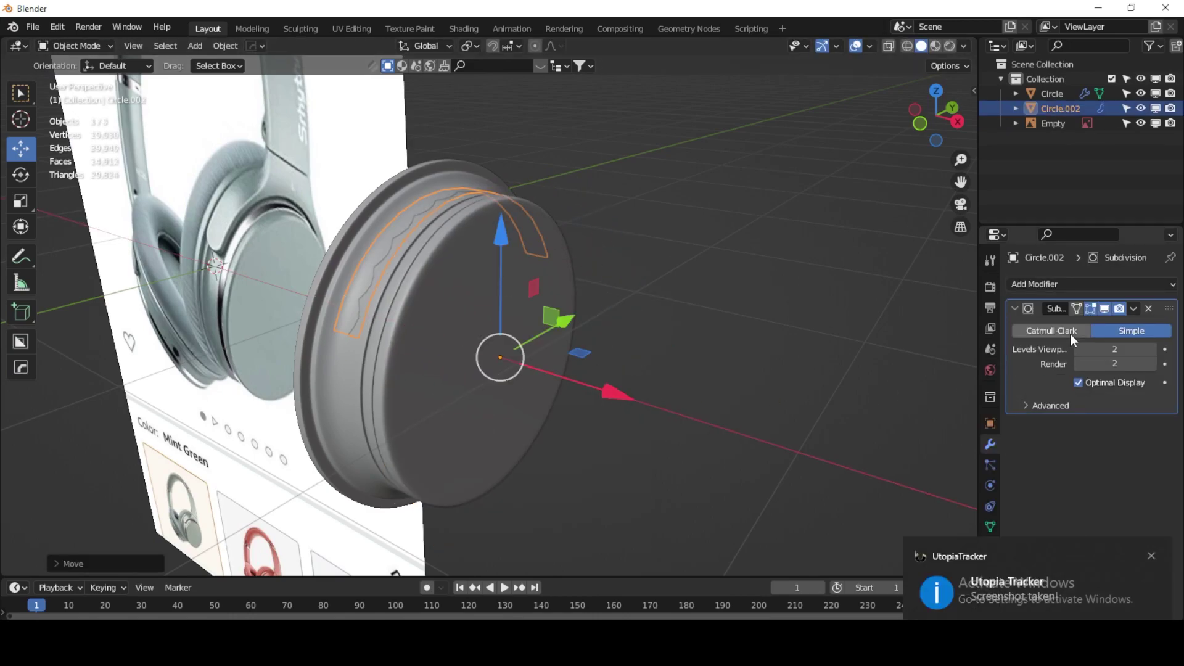
{"action": "left_click", "coordinate": [1051, 331]}
{"action": "middle_click_drag", "start_coordinate": [557, 313], "coordinate": [574, 278]}
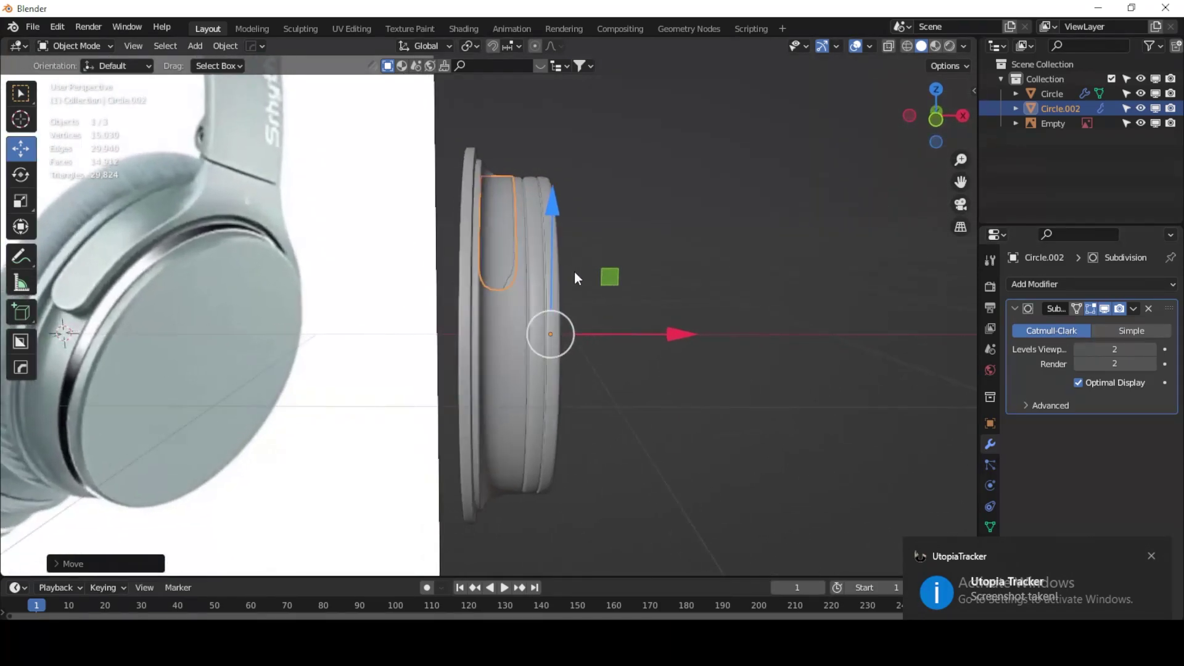
{"action": "left_click_drag", "start_coordinate": [668, 339], "coordinate": [676, 335]}
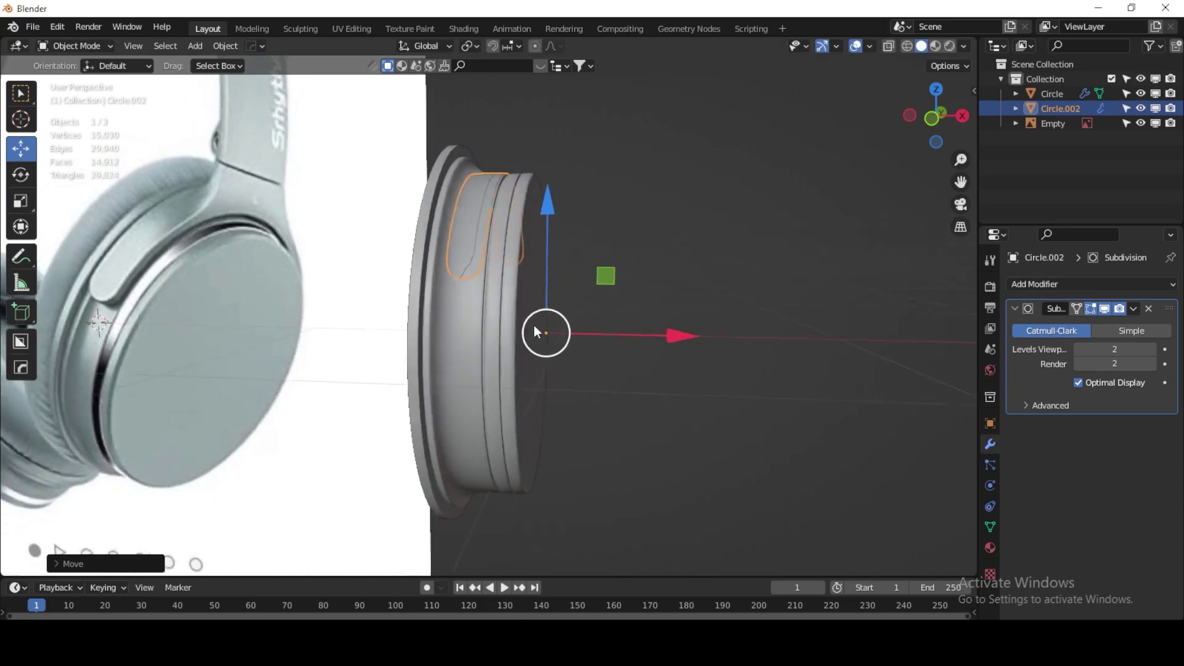
{"action": "middle_click_drag", "start_coordinate": [676, 336], "coordinate": [534, 324]}
Step: Give the whole Circle.002 strip thickness by extruding its faces along normals
{"action": "left_click", "coordinate": [101, 47]}
{"action": "left_click", "coordinate": [92, 79]}
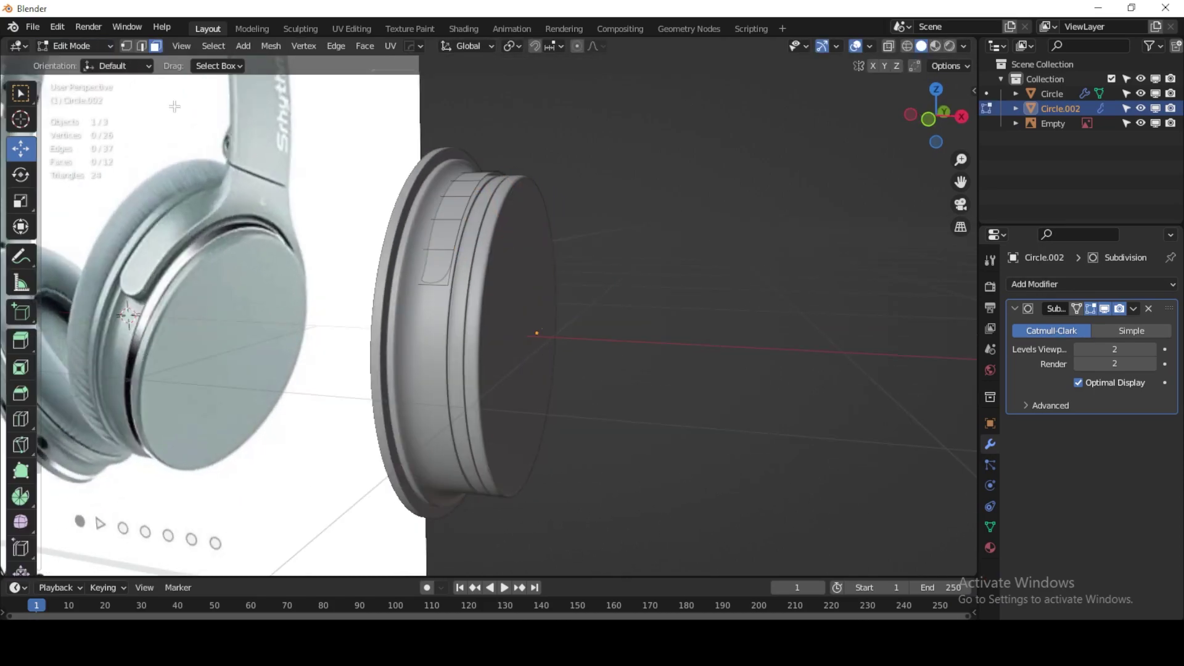
{"action": "key", "text": "a"}
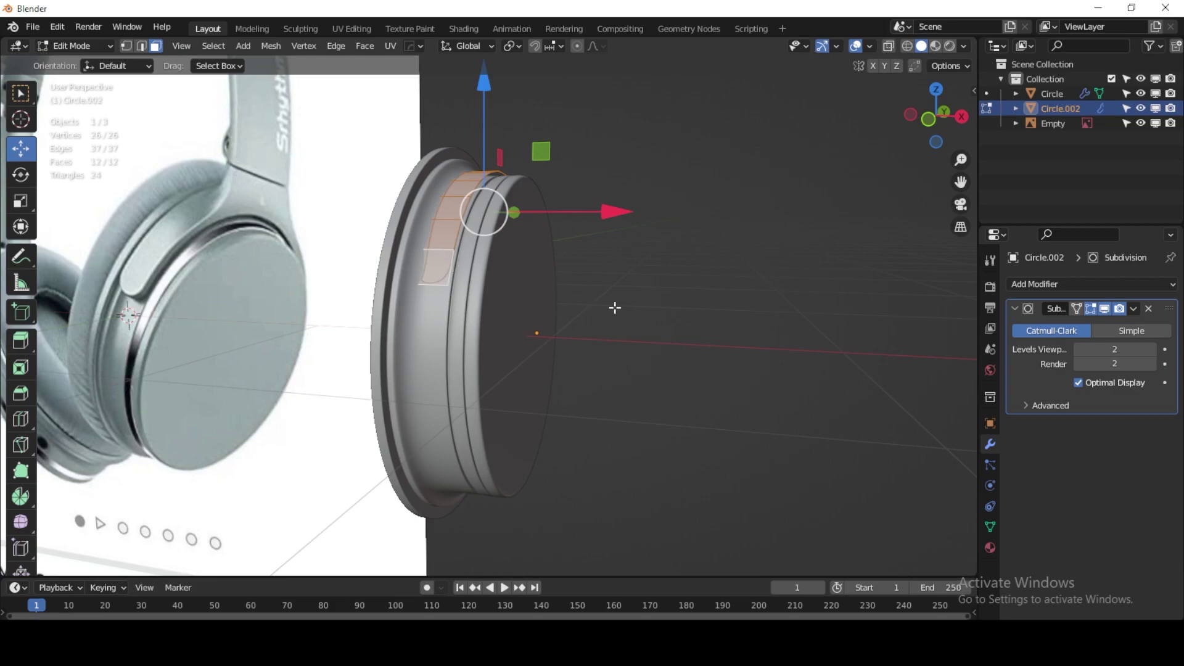
{"action": "key", "text": "e"}
{"action": "middle_click_drag", "start_coordinate": [615, 308], "coordinate": [402, 310]}
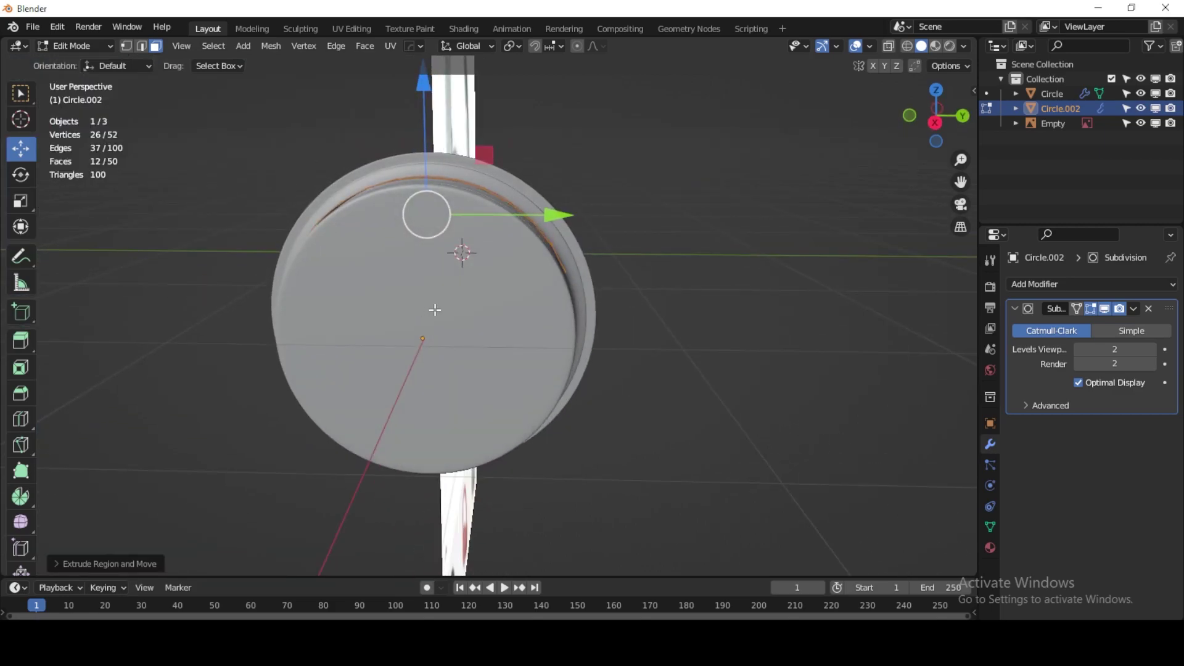
{"action": "key", "text": "alt+e"}
{"action": "left_click", "coordinate": [543, 328]}
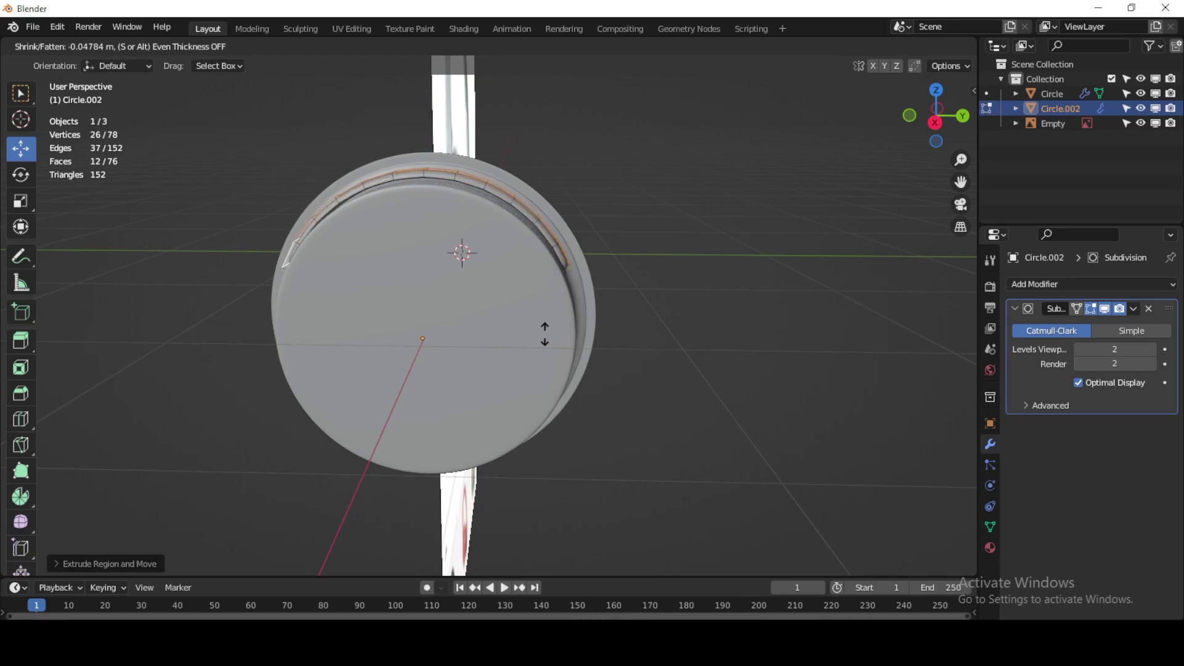
{"action": "left_click", "coordinate": [544, 334]}
{"action": "mouse_move", "coordinate": [468, 262]}
{"action": "middle_mouse_down"}
{"action": "mouse_move", "coordinate": [509, 278]}
{"action": "mouse_move", "coordinate": [511, 315]}
{"action": "mouse_move", "coordinate": [535, 322]}
{"action": "mouse_move", "coordinate": [542, 344]}
{"action": "mouse_move", "coordinate": [398, 358]}
{"action": "mouse_move", "coordinate": [463, 352]}
{"action": "mouse_move", "coordinate": [477, 332]}
{"action": "middle_mouse_up"}
Step: Select three faces at the strip's top end and extrude them upward
{"action": "left_click", "coordinate": [465, 300]}
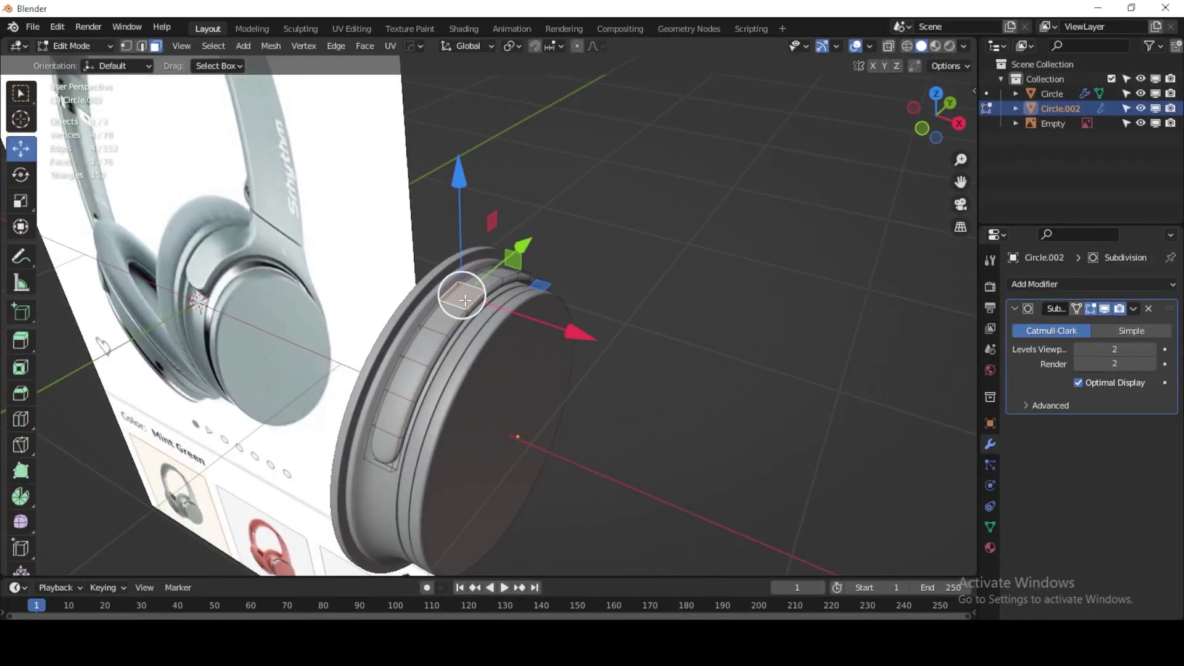
{"action": "left_click", "coordinate": [450, 306], "text": "shift"}
{"action": "middle_click_drag", "start_coordinate": [450, 304], "coordinate": [493, 290]}
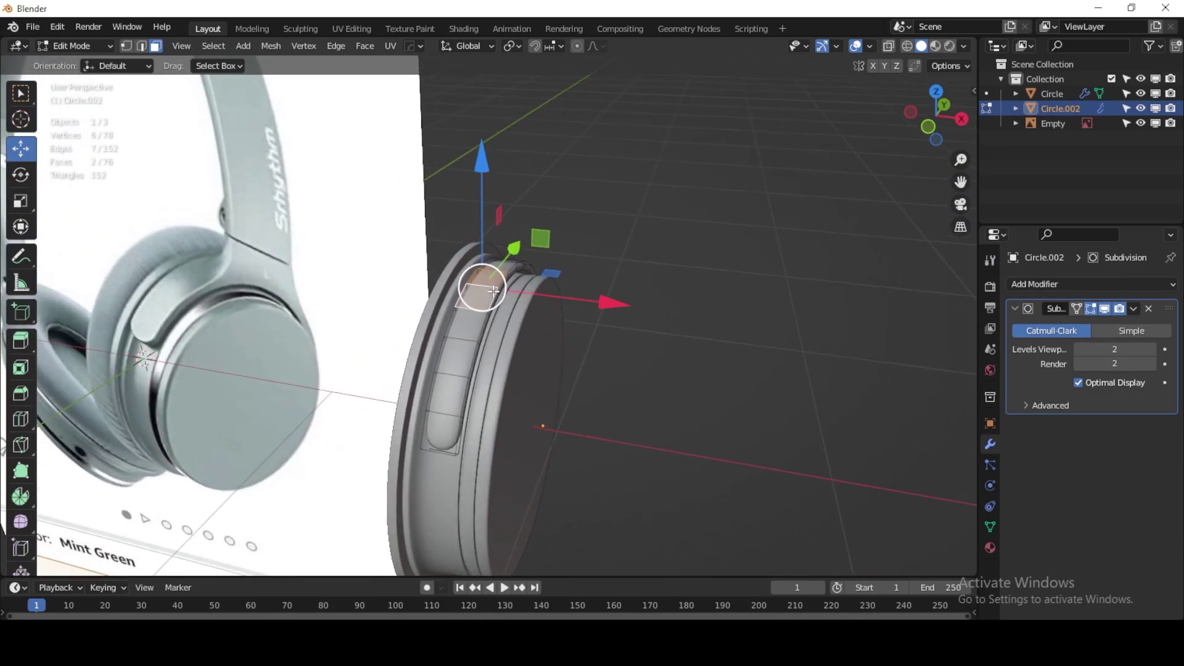
{"action": "mouse_move", "coordinate": [493, 290]}
{"action": "middle_mouse_down"}
{"action": "mouse_move", "coordinate": [435, 298]}
{"action": "mouse_move", "coordinate": [560, 370]}
{"action": "middle_mouse_up"}
{"action": "left_click", "coordinate": [470, 287], "text": "shift"}
{"action": "key", "text": "e"}
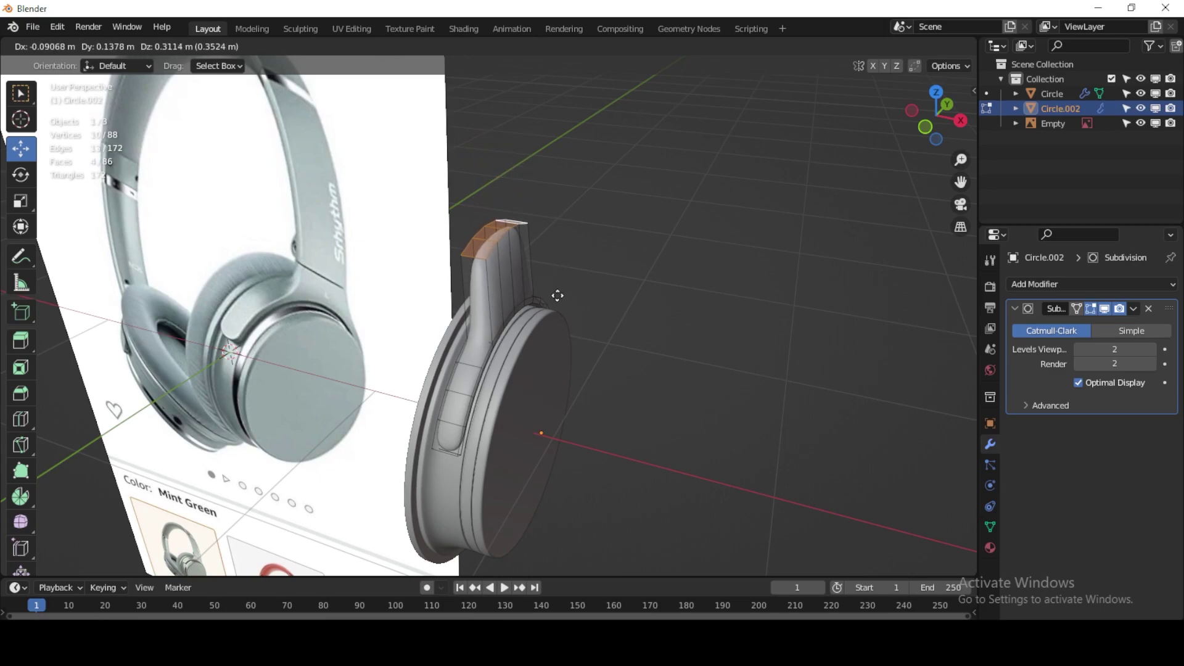
Step: Confirm the upward extrusion, then extrude and tilt a first new arm segment in front view
{"action": "left_click", "coordinate": [560, 335]}
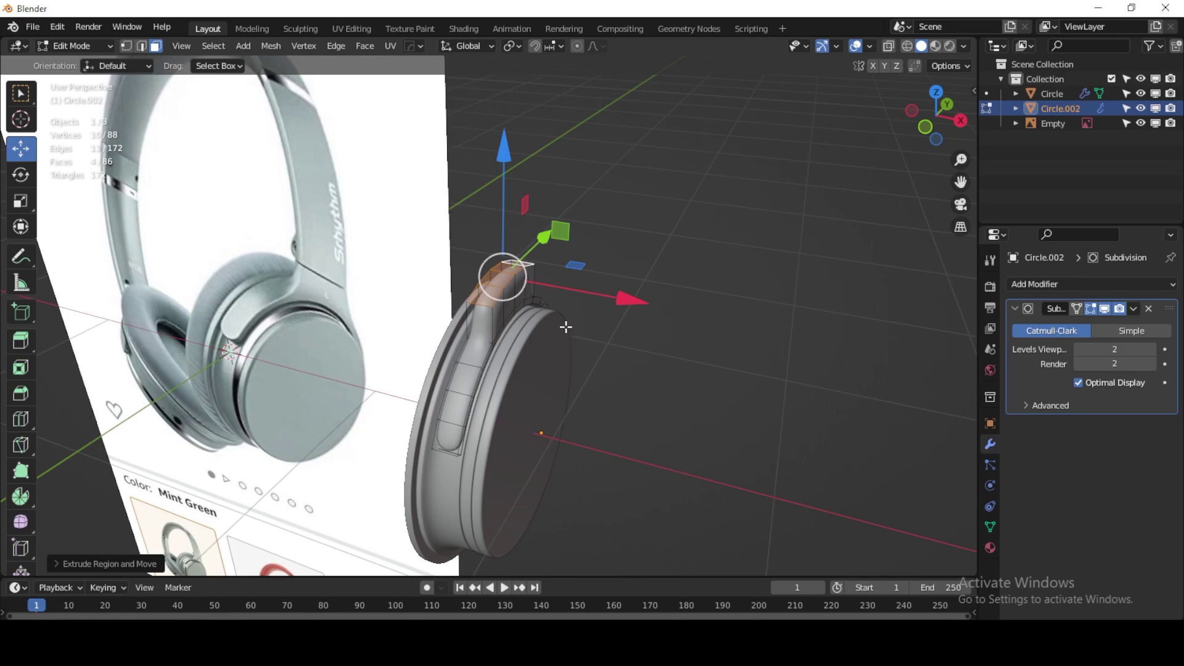
{"action": "left_click", "coordinate": [925, 127]}
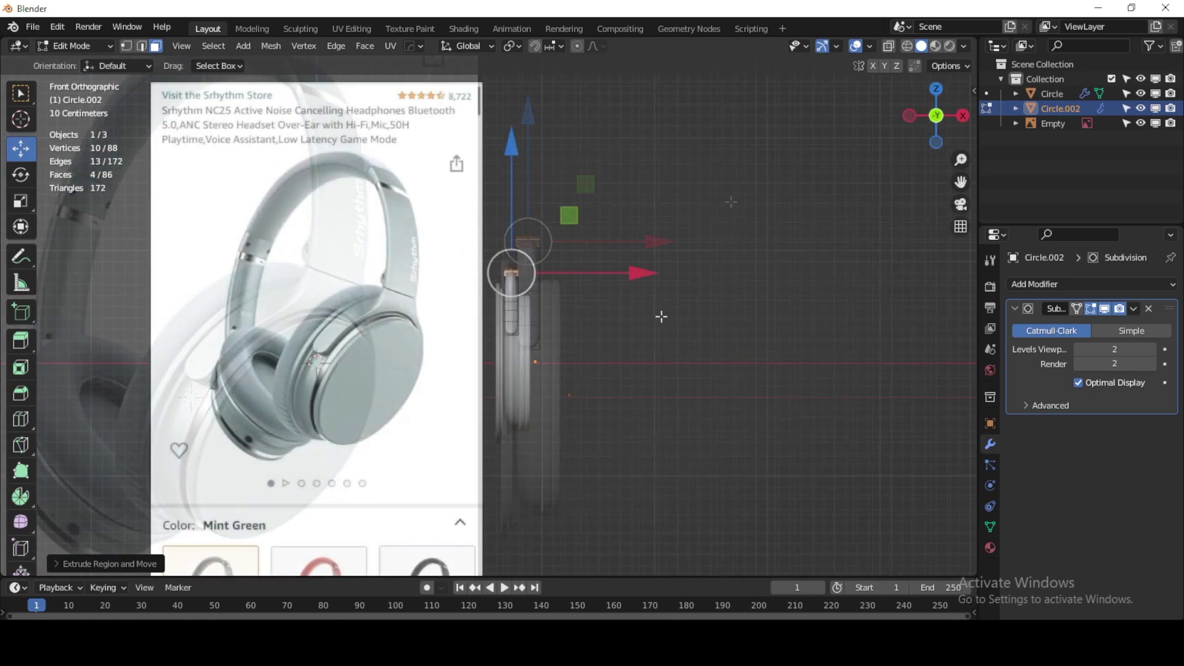
{"action": "key", "text": "e"}
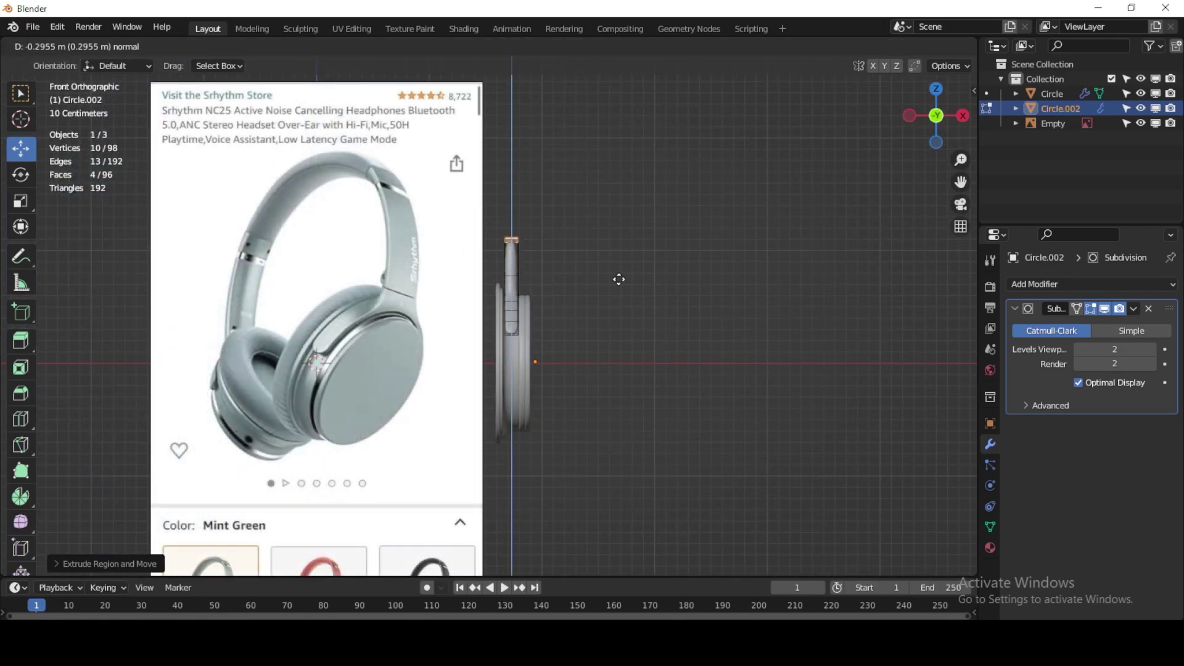
{"action": "key", "text": "z"}
{"action": "key", "text": "z"}
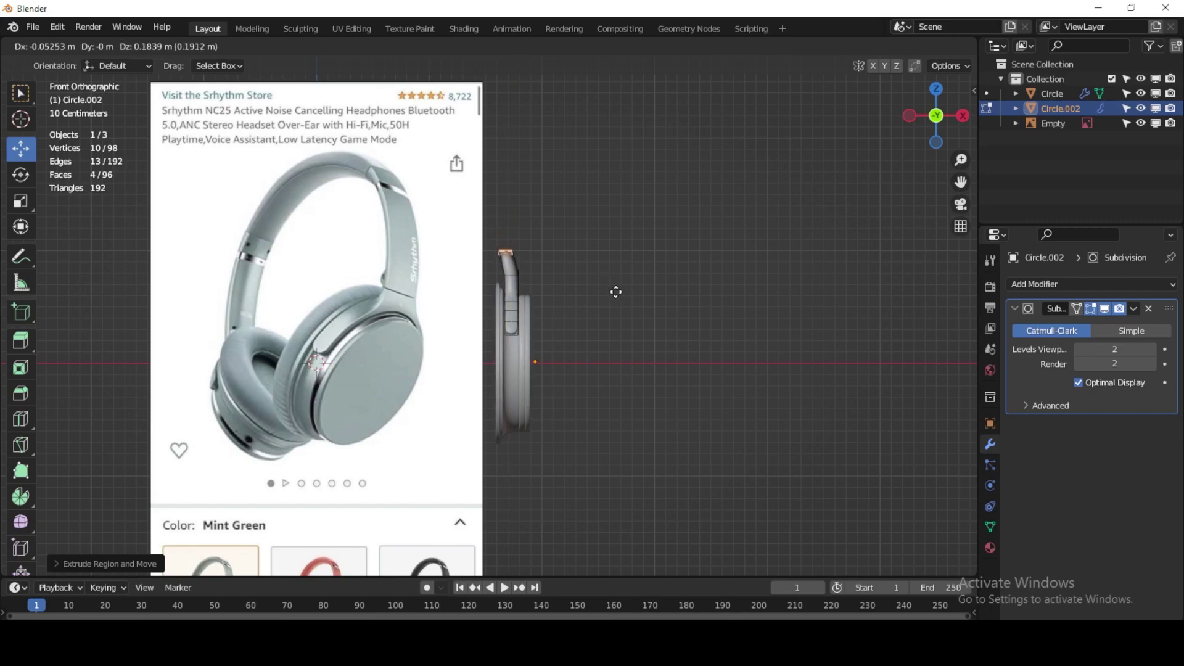
{"action": "left_click", "coordinate": [616, 292]}
{"action": "key", "text": "r"}
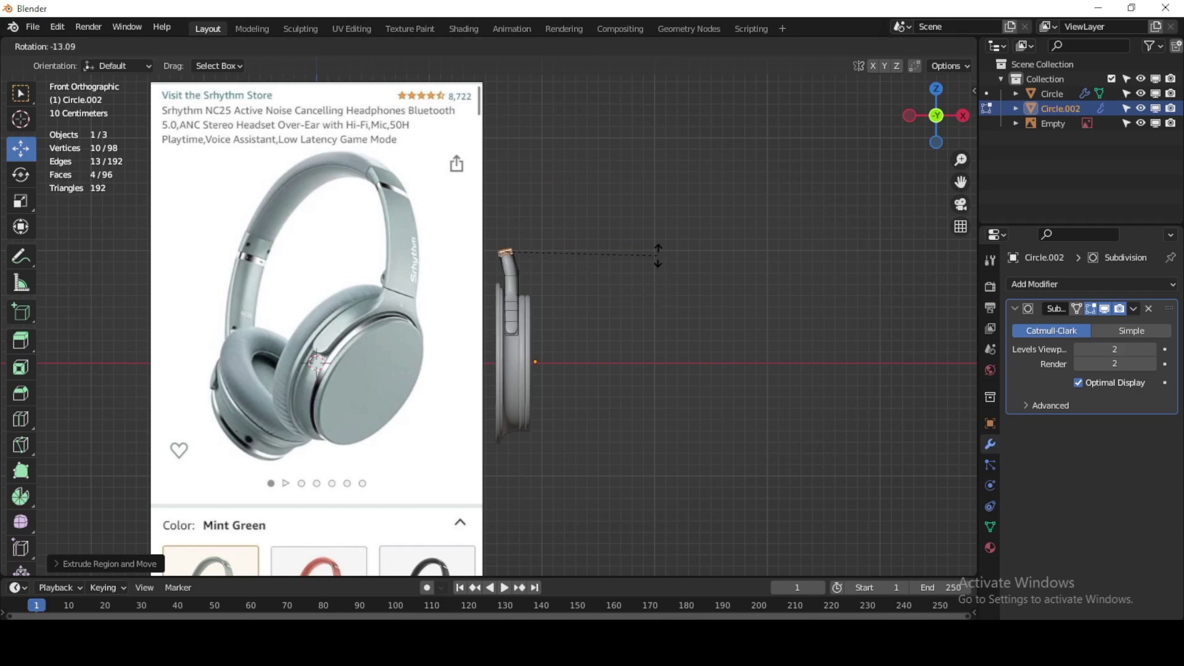
{"action": "left_click", "coordinate": [652, 241]}
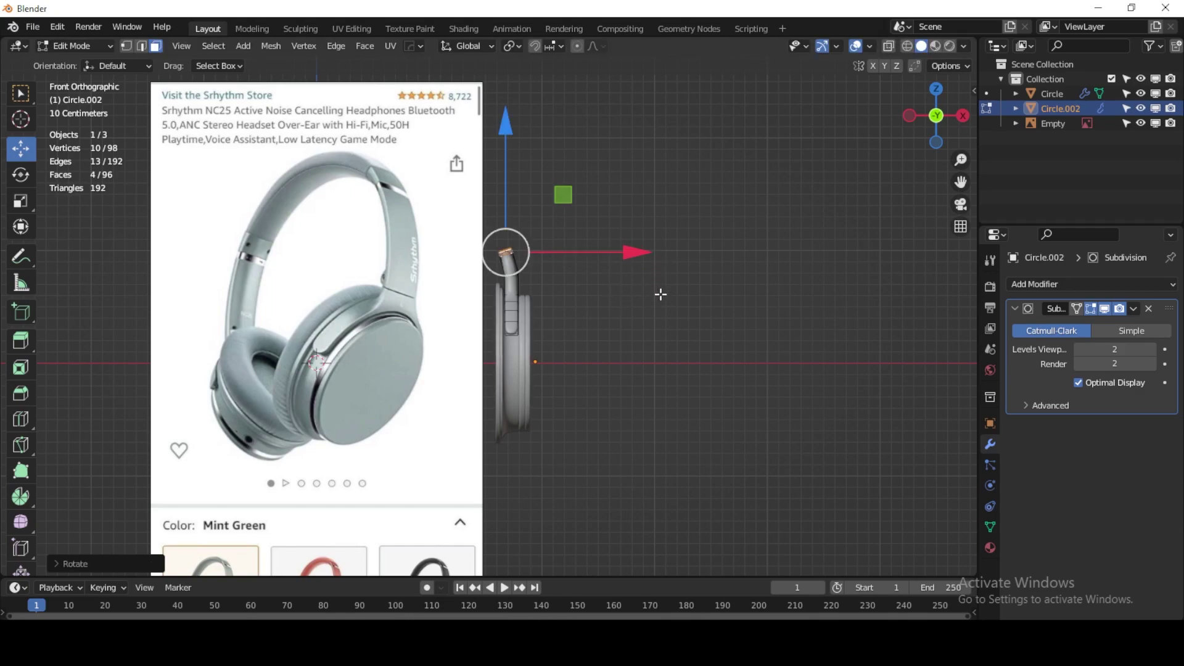
Step: Extrude and tilt two more arm segments so the arm curves inward at the top
{"action": "key", "text": "e"}
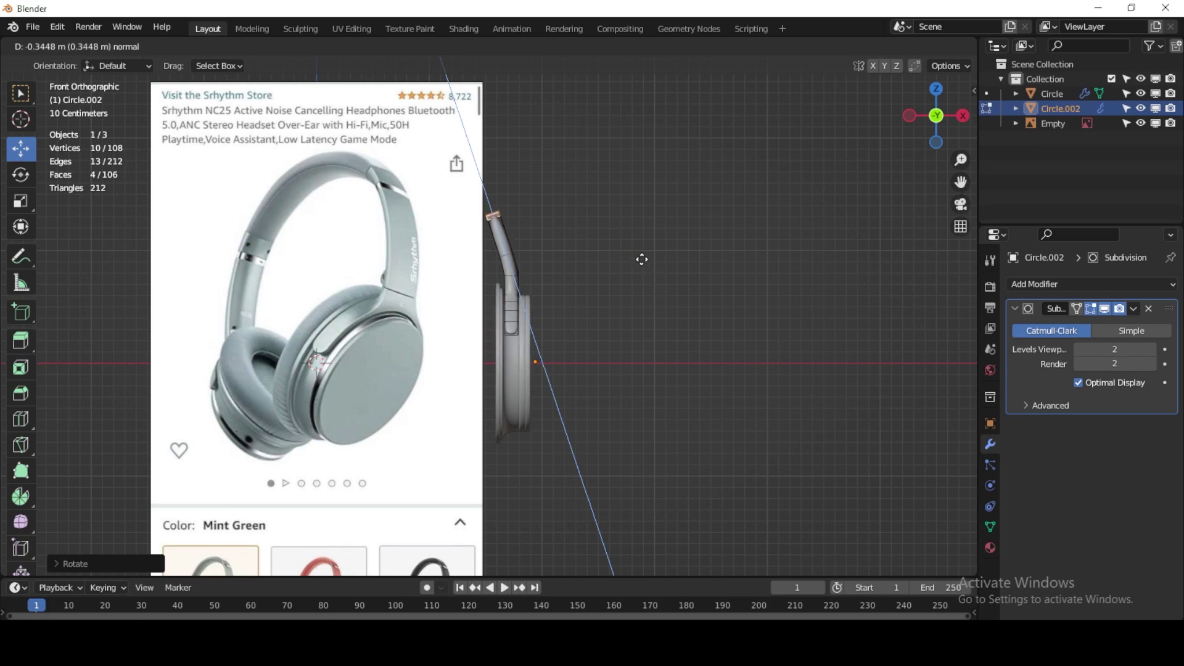
{"action": "key", "text": "z"}
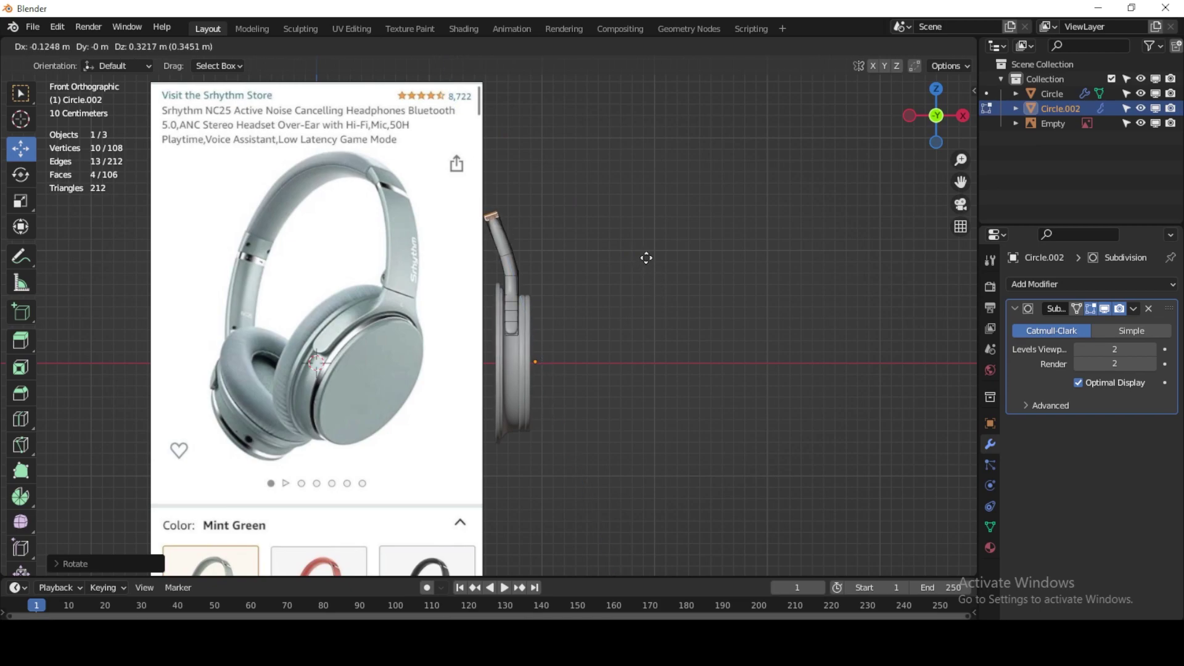
{"action": "left_click", "coordinate": [641, 258]}
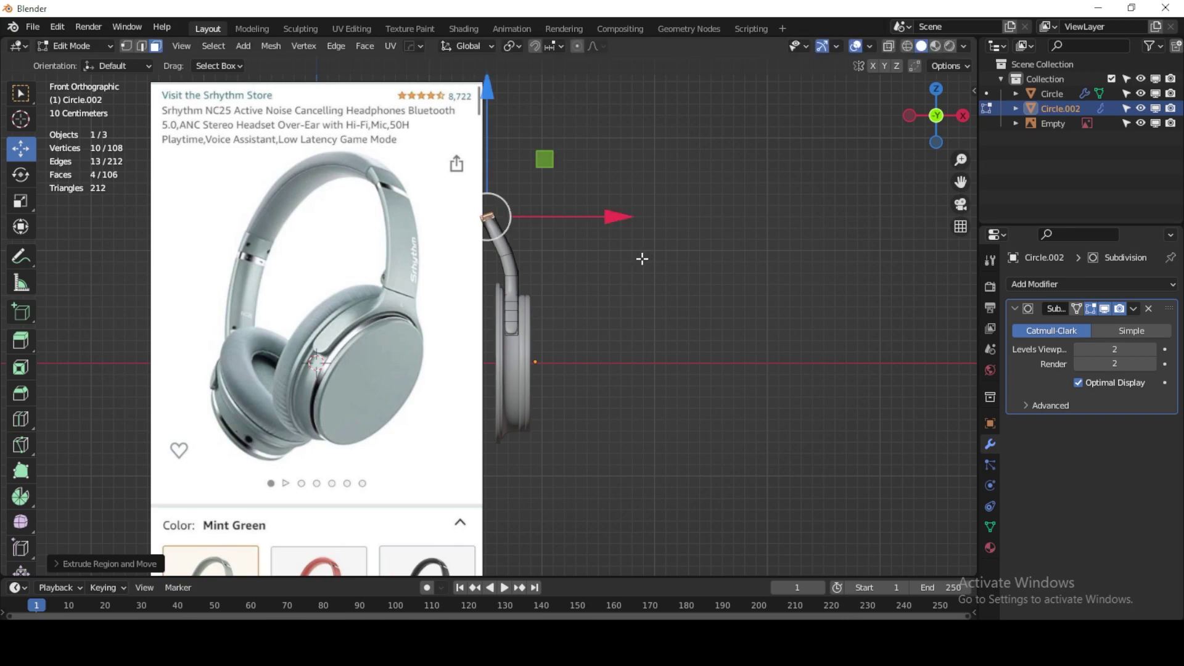
{"action": "key", "text": "r"}
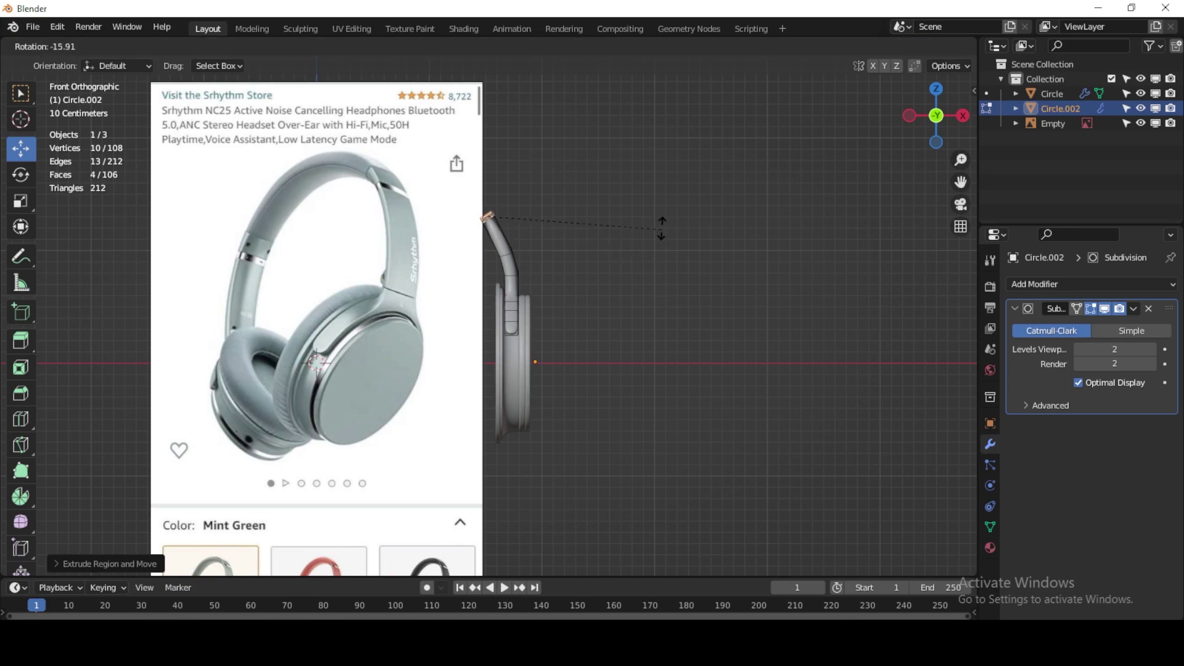
{"action": "left_click", "coordinate": [655, 215]}
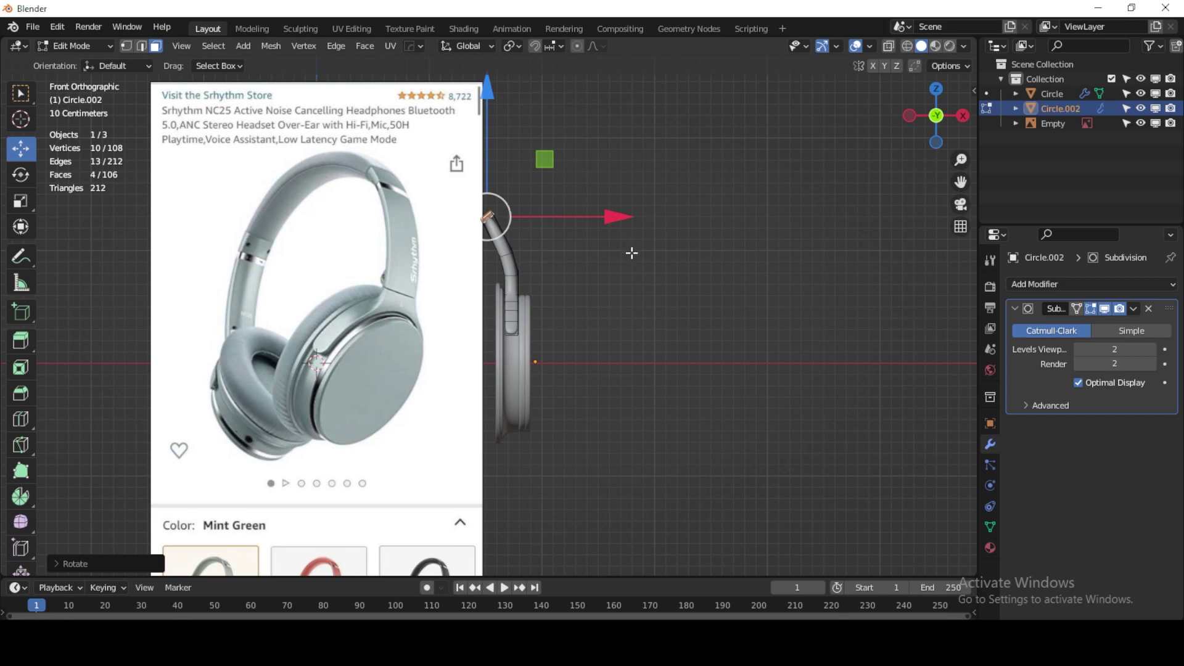
{"action": "key", "text": "e"}
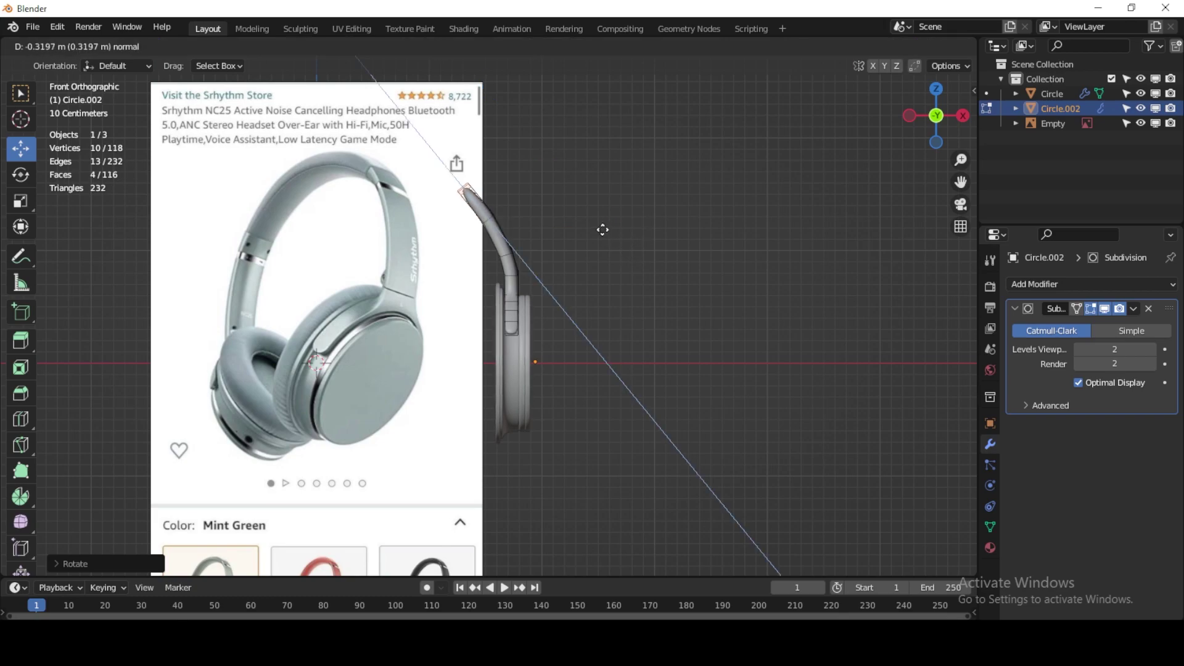
{"action": "key", "text": "z"}
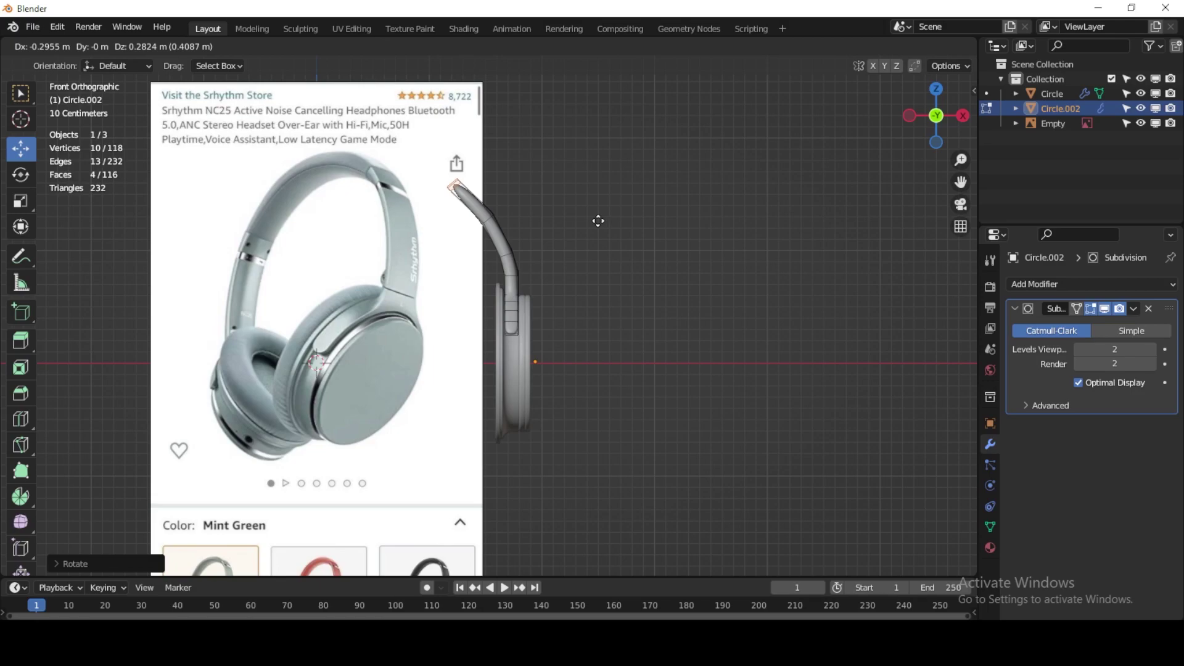
{"action": "left_click", "coordinate": [598, 221]}
Step: Move and rotate the edge loop on the arm's lower bend to smooth the curve
{"action": "key", "text": "c"}
{"action": "left_click_drag", "start_coordinate": [508, 257], "coordinate": [502, 285]}
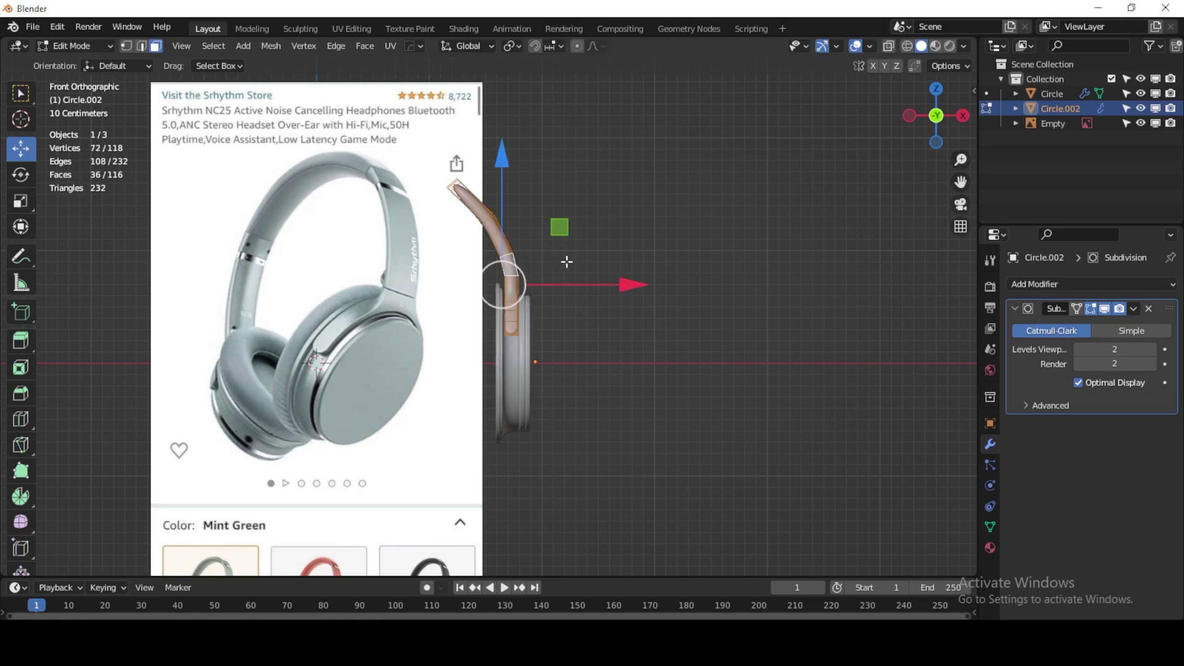
{"action": "scroll", "coordinate": [502, 286], "scroll_direction": "up", "scroll_amount": 1}
{"action": "scroll", "coordinate": [507, 272], "scroll_direction": "up", "scroll_amount": 1}
{"action": "left_click", "coordinate": [145, 47]}
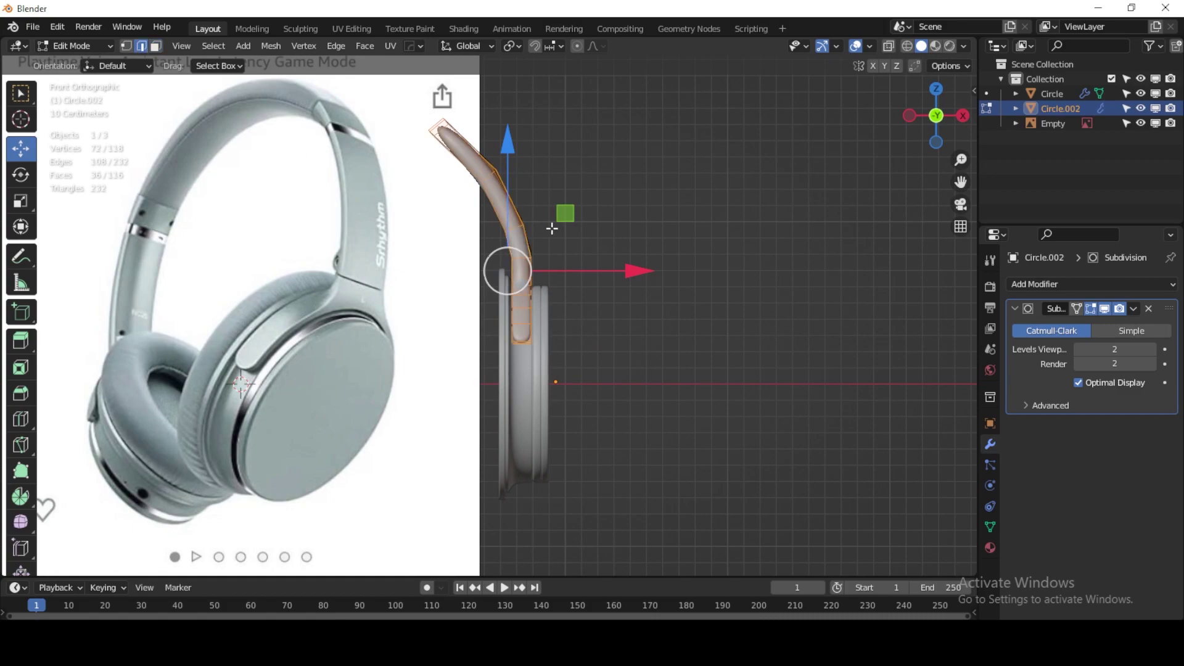
{"action": "left_click", "coordinate": [516, 229], "text": "alt"}
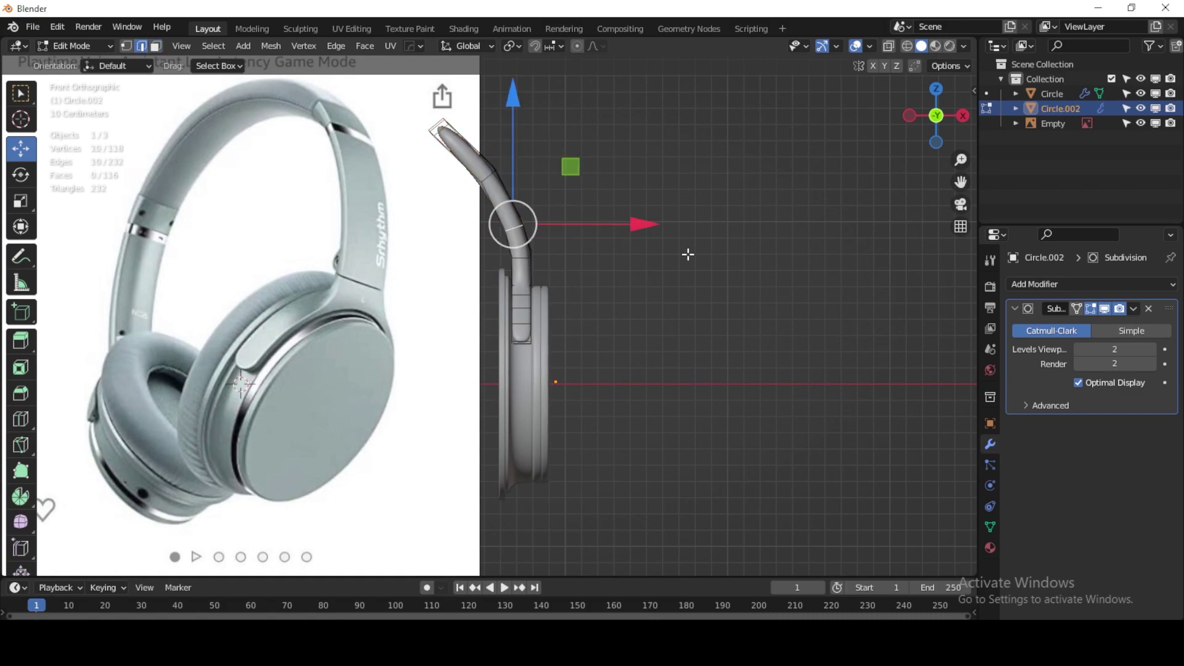
{"action": "key", "text": "g"}
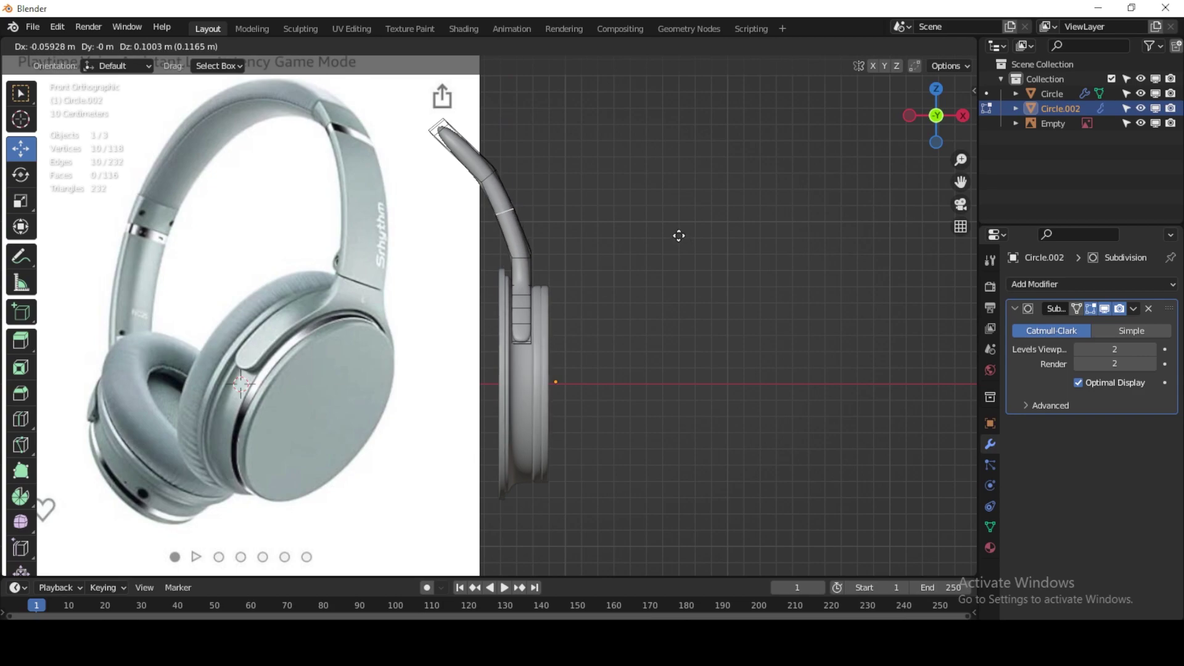
{"action": "left_click", "coordinate": [682, 237]}
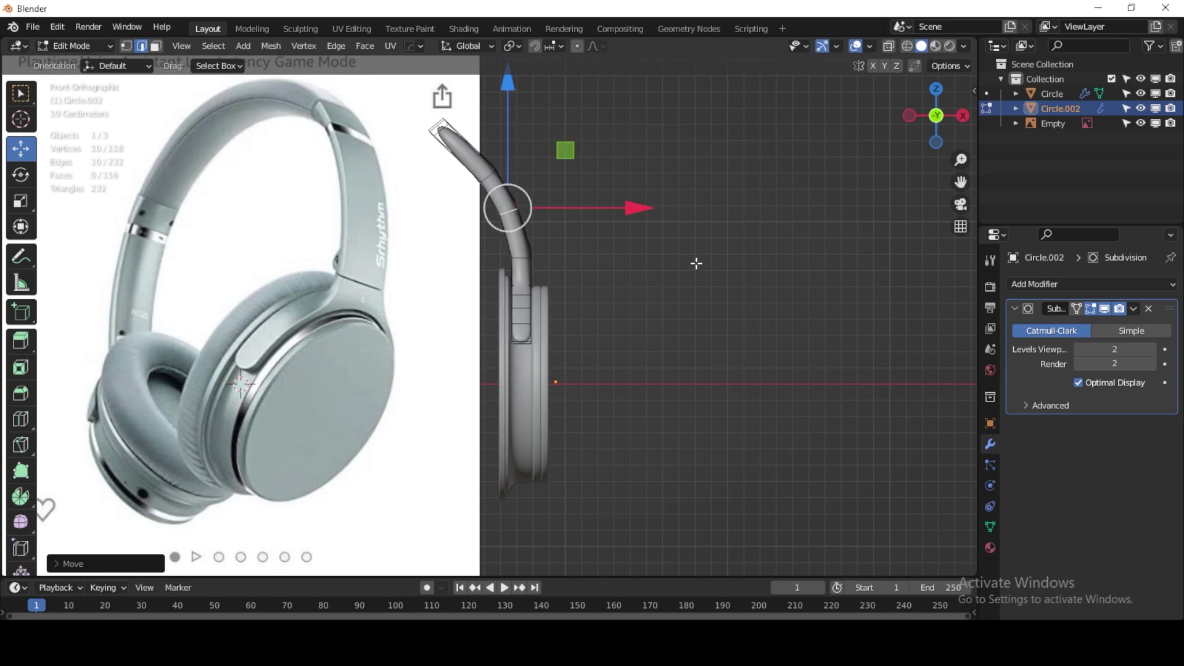
{"action": "key", "text": "r"}
{"action": "left_click", "coordinate": [695, 238]}
Step: Select the arm's tip edge, return to Object Mode, and bring up the Add menu
{"action": "left_click", "coordinate": [442, 130]}
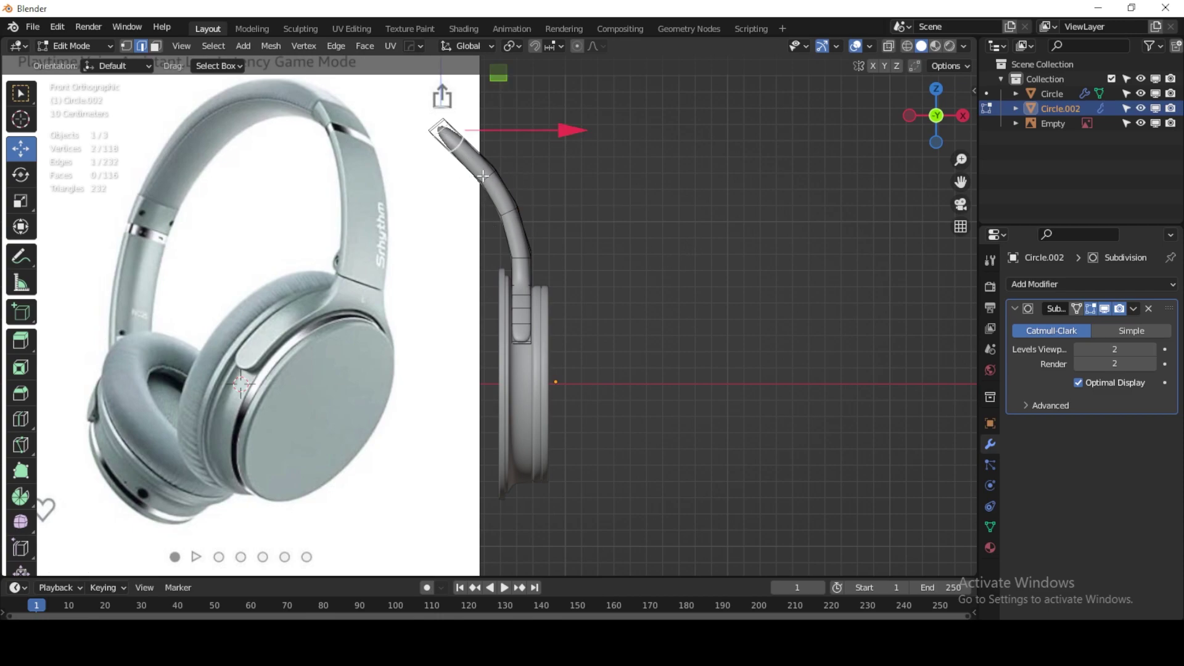
{"action": "key", "text": "Tab"}
{"action": "key", "text": "shift+a"}
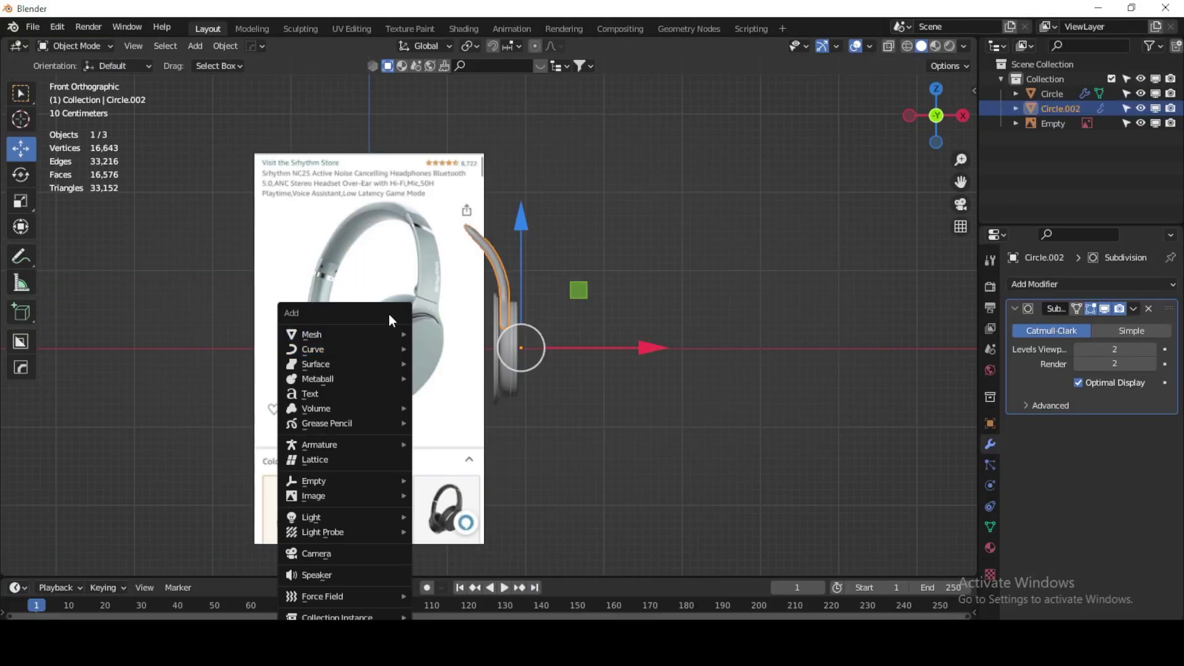
{"action": "mouse_move", "coordinate": [343, 334]}
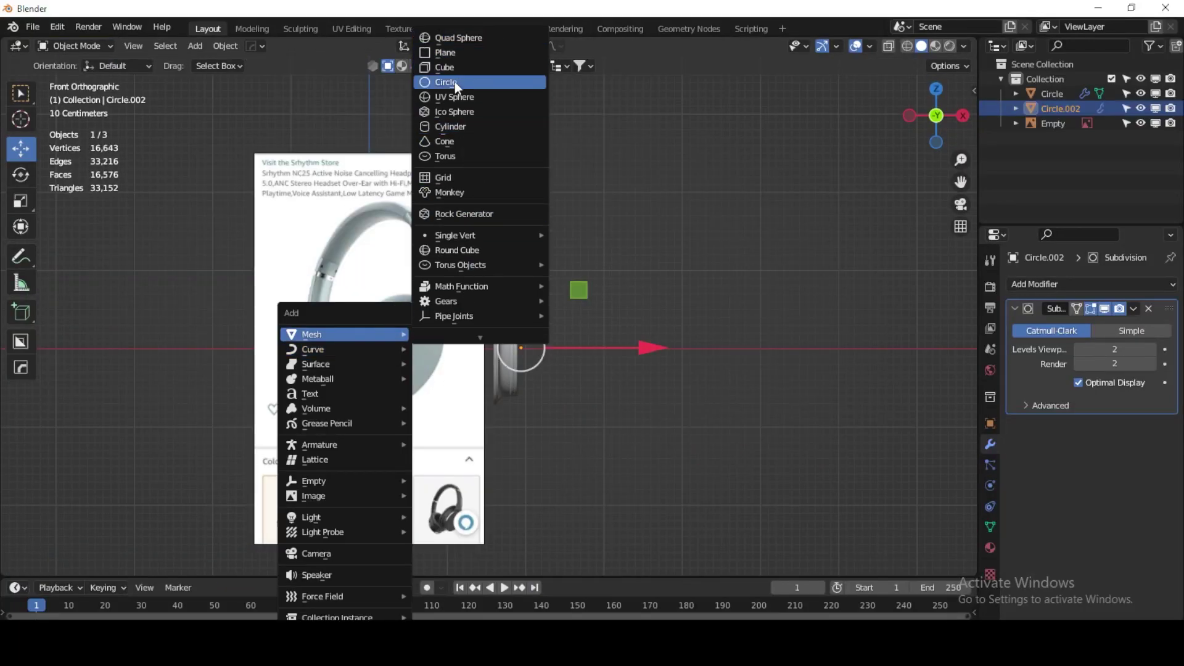
Step: Add a mesh circle, enlarge it and rotate it 90° on X to stand upright
{"action": "left_click", "coordinate": [456, 83]}
{"action": "key", "text": "s"}
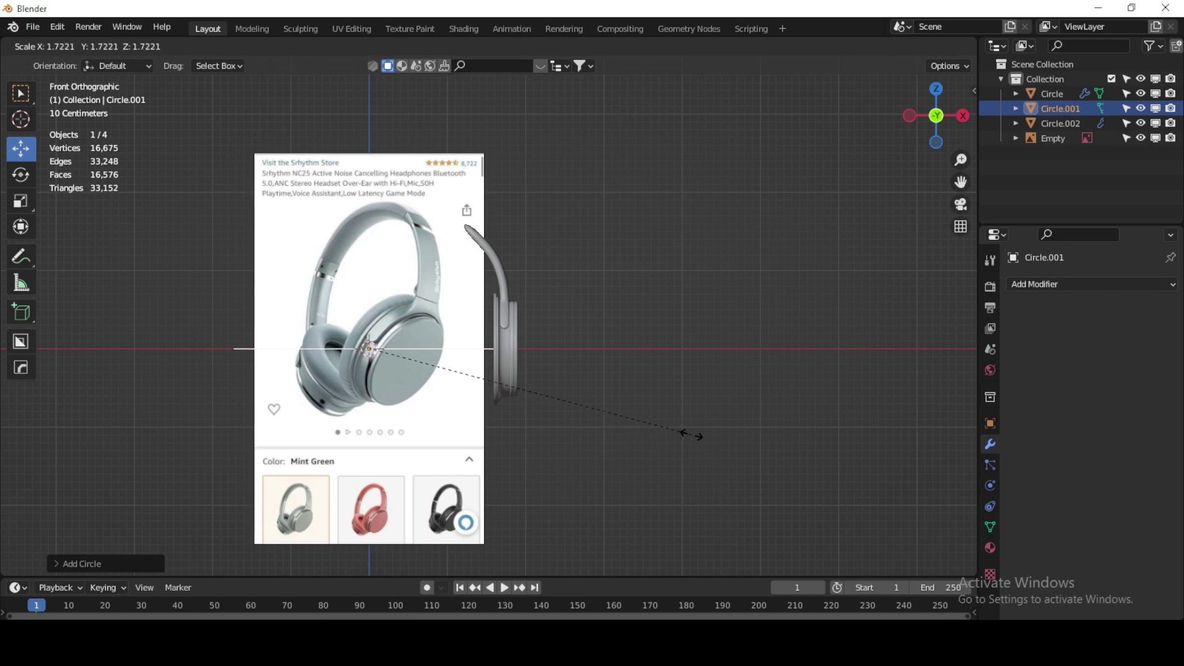
{"action": "left_click", "coordinate": [631, 427]}
{"action": "left_click", "coordinate": [21, 174]}
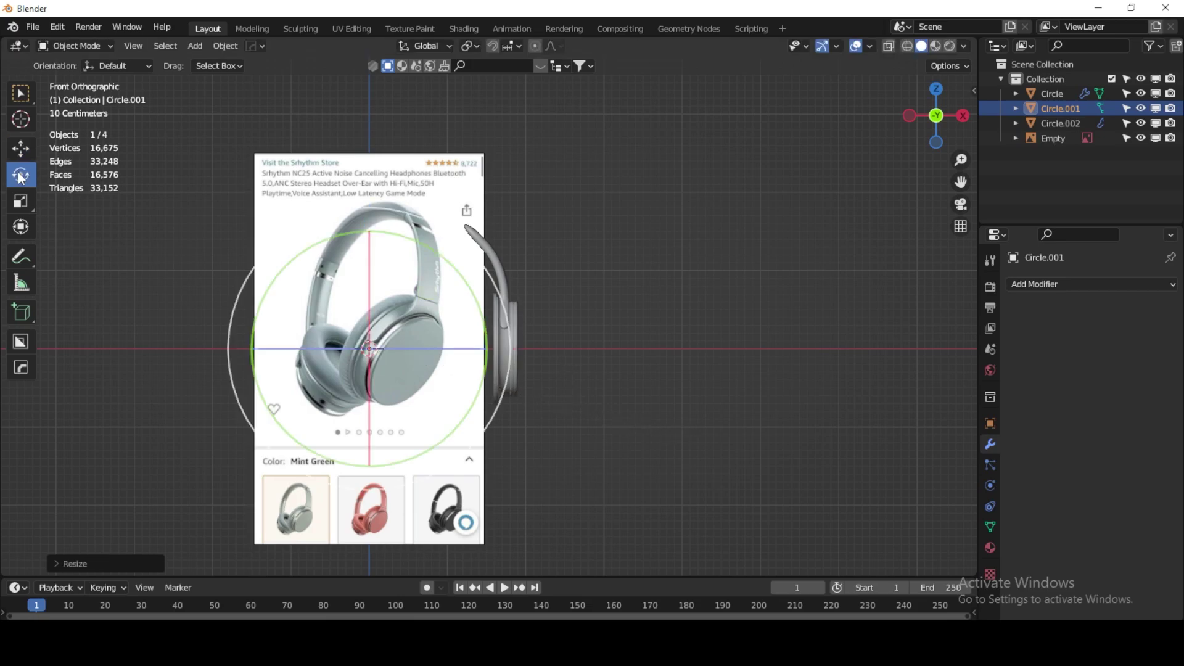
{"action": "mouse_move", "coordinate": [371, 294]}
{"action": "left_mouse_down"}
{"action": "mouse_move", "coordinate": [370, 353]}
{"action": "mouse_move", "coordinate": [392, 361]}
{"action": "mouse_move", "coordinate": [409, 346]}
{"action": "left_mouse_up"}
Step: Hide the Empty reference image, then raise and enlarge the guide circle
{"action": "left_click", "coordinate": [1053, 138]}
{"action": "left_click", "coordinate": [1141, 138]}
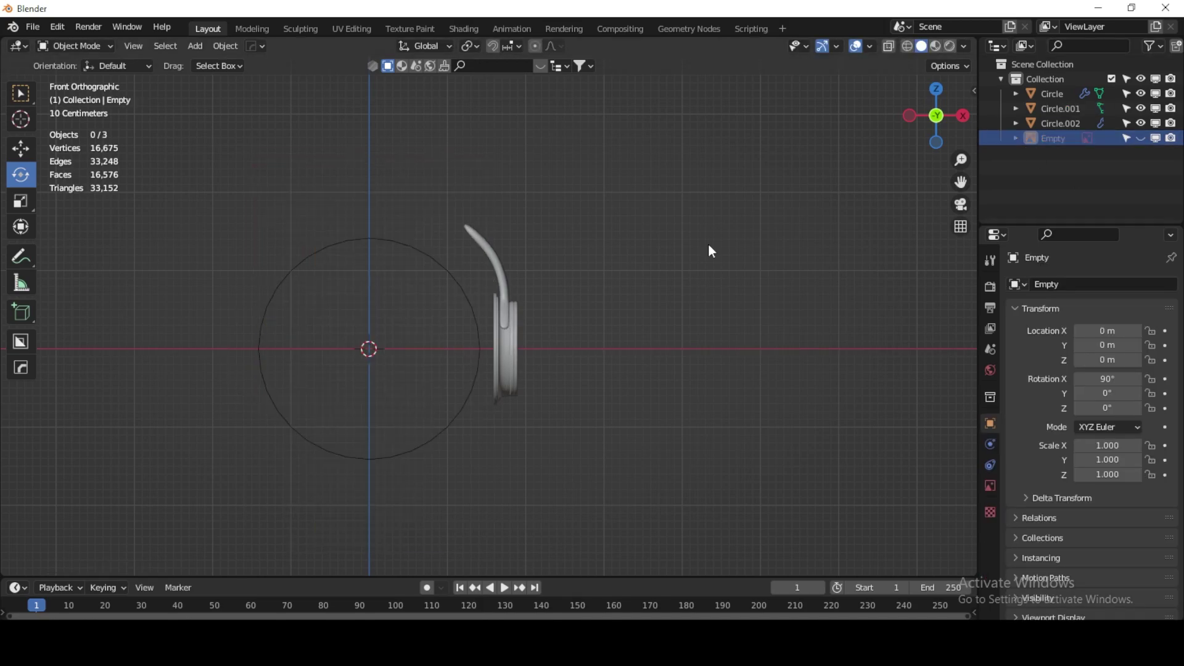
{"action": "left_click", "coordinate": [402, 246]}
{"action": "left_click", "coordinate": [20, 148]}
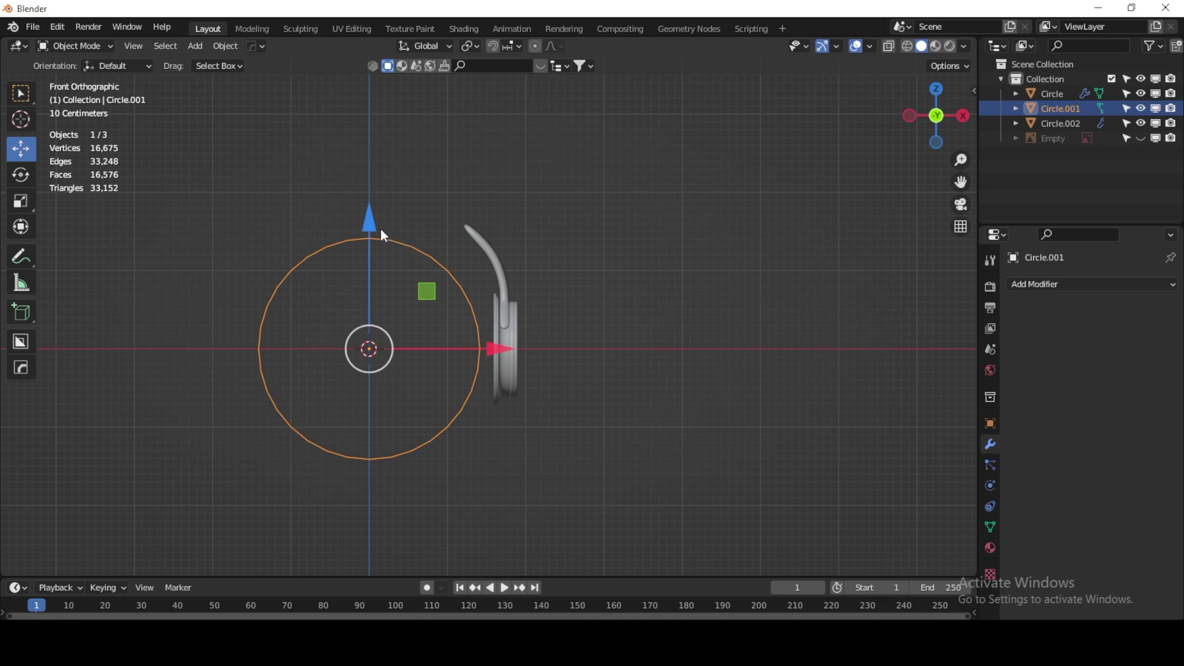
{"action": "left_click_drag", "start_coordinate": [381, 230], "coordinate": [378, 198]}
{"action": "key", "text": "s"}
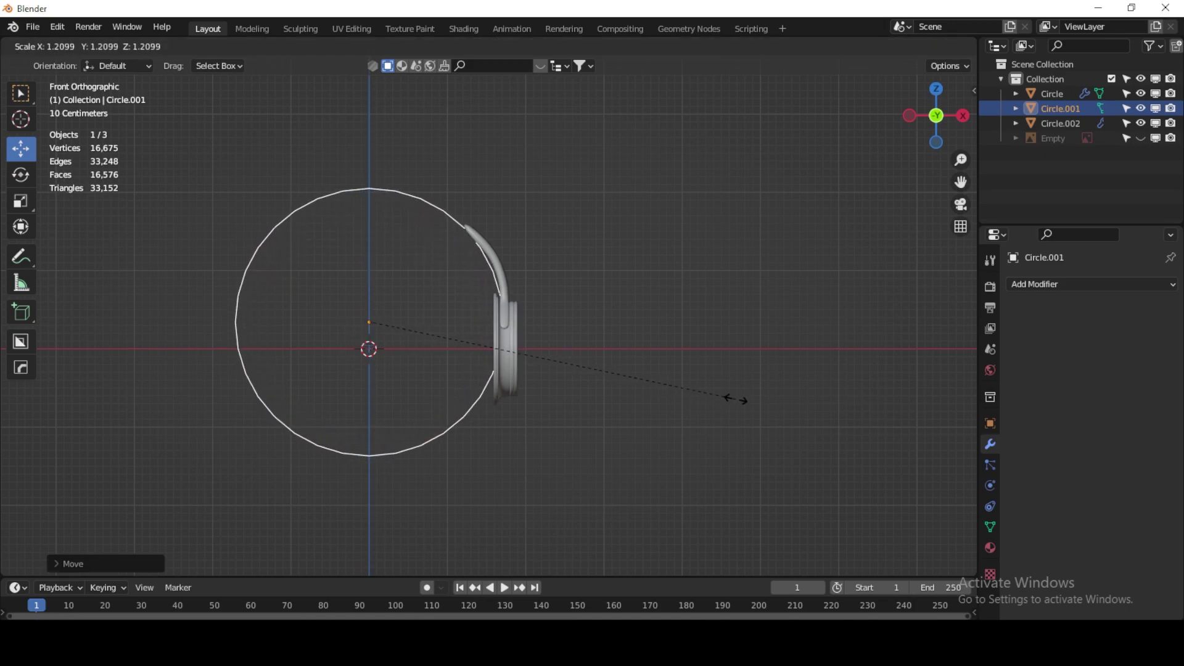
{"action": "left_click", "coordinate": [746, 400]}
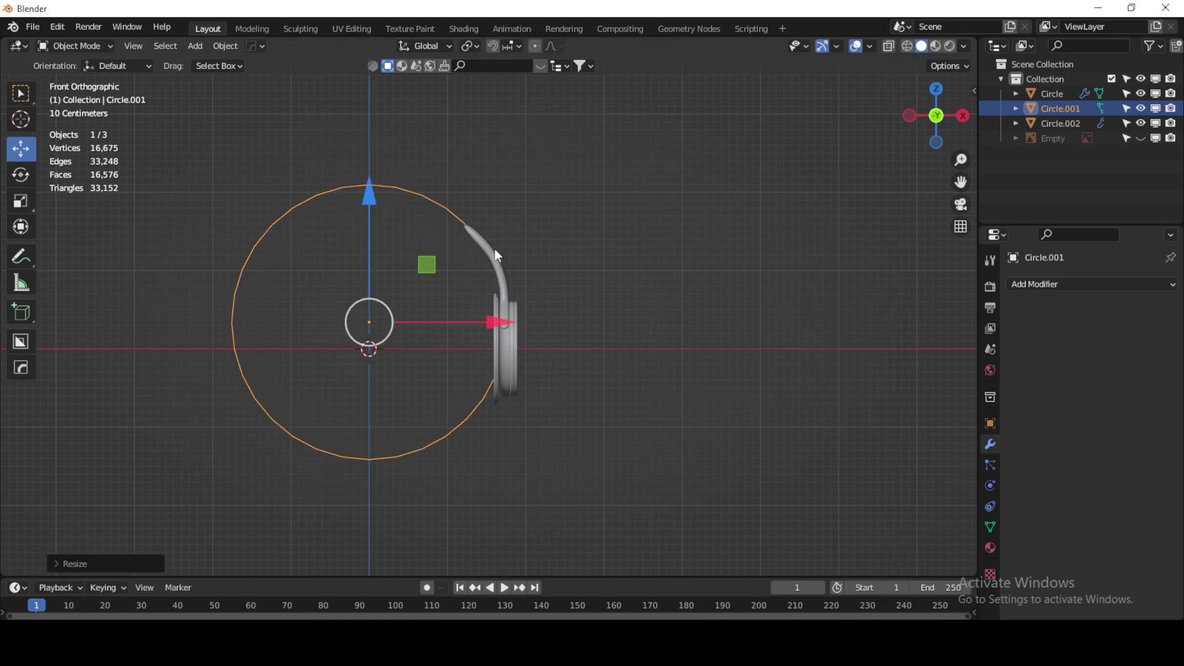
Step: Enable X-ray, enlarge the circle slightly and shift it up-left onto the arm's curve, then select the arm
{"action": "key", "text": "alt+z"}
{"action": "scroll", "coordinate": [508, 265], "scroll_direction": "up", "scroll_amount": 3}
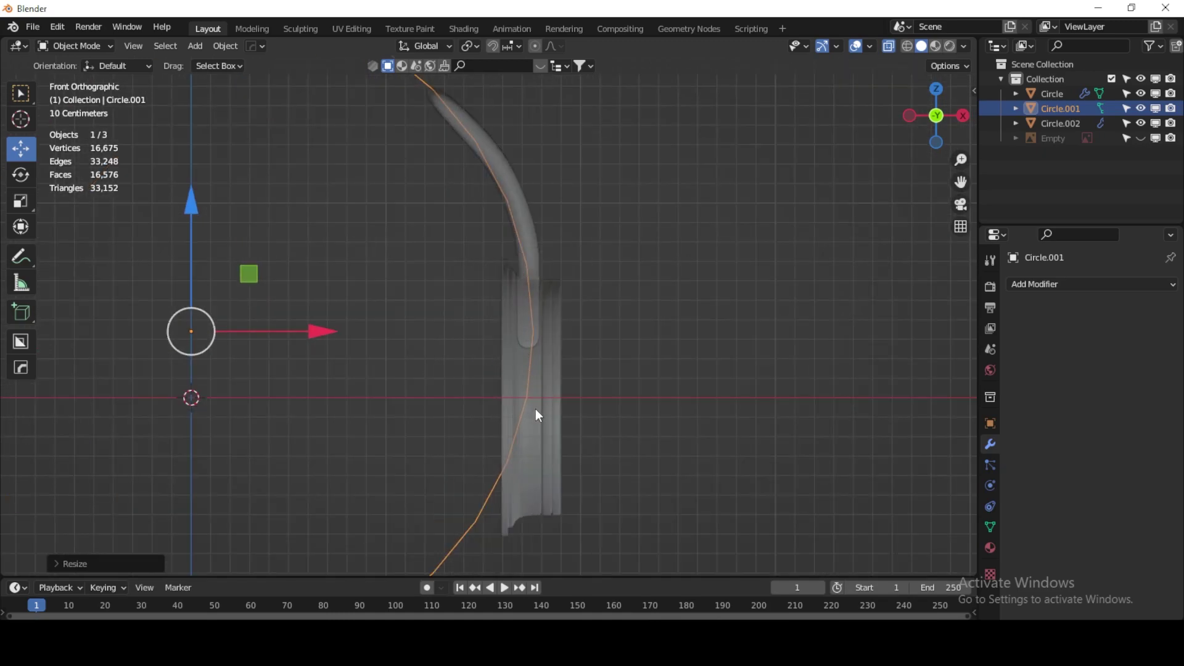
{"action": "scroll", "coordinate": [548, 408], "scroll_direction": "down", "scroll_amount": 2}
{"action": "key", "text": "s"}
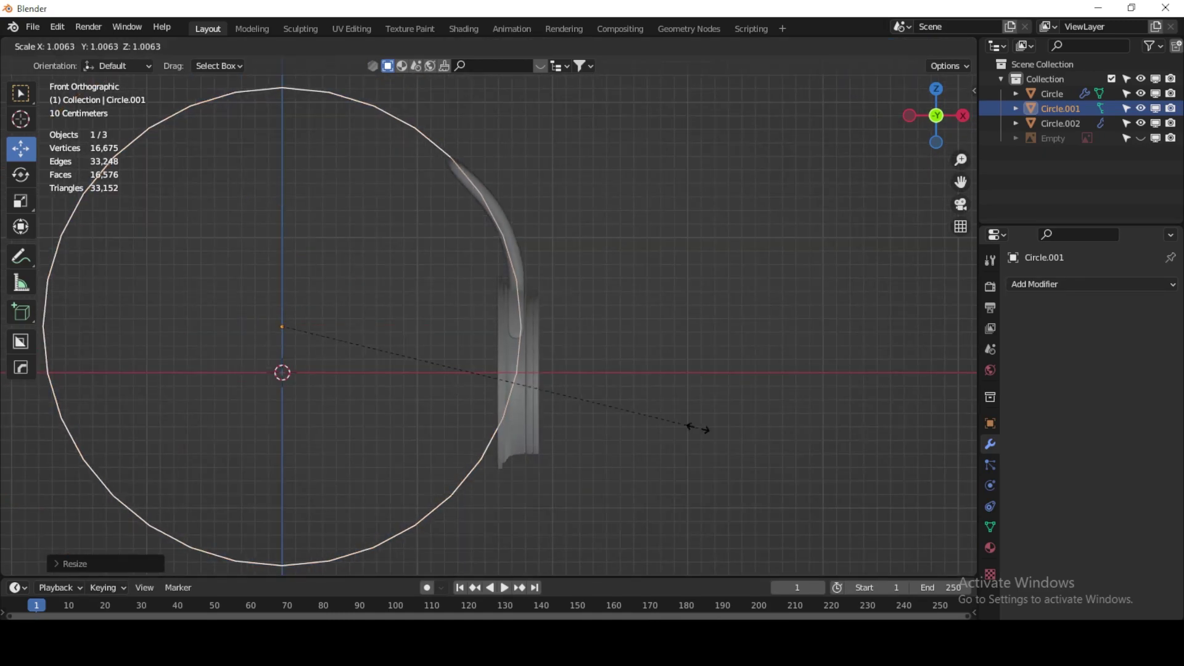
{"action": "right_click", "coordinate": [710, 420]}
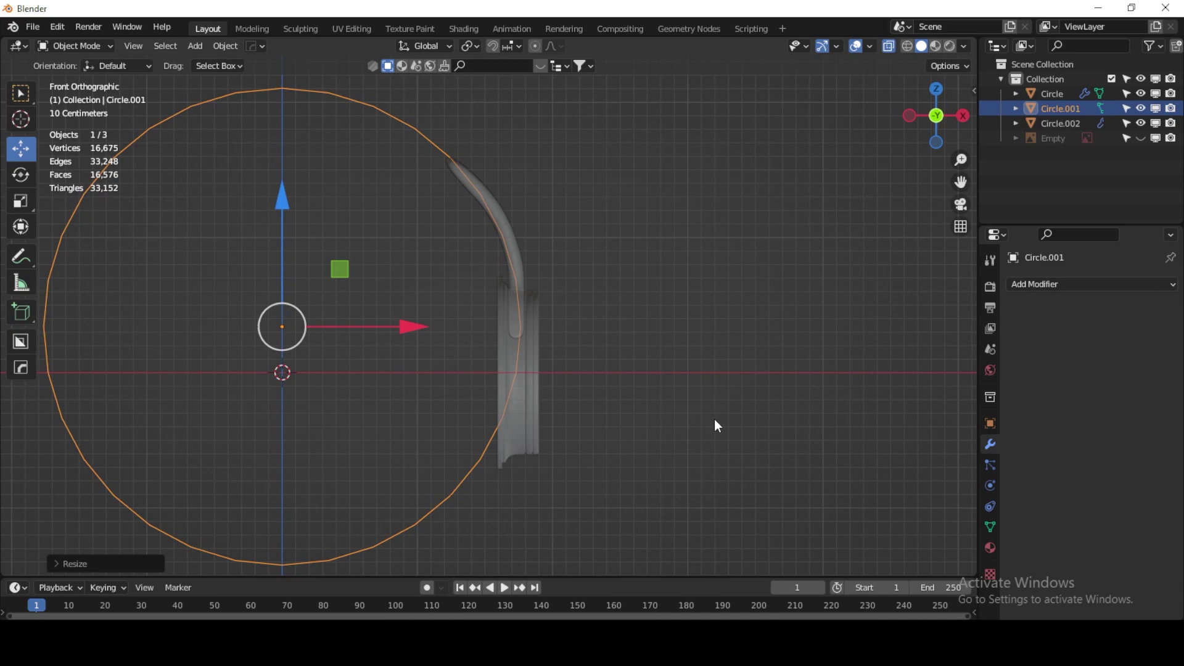
{"action": "key", "text": "s"}
{"action": "left_click", "coordinate": [731, 425]}
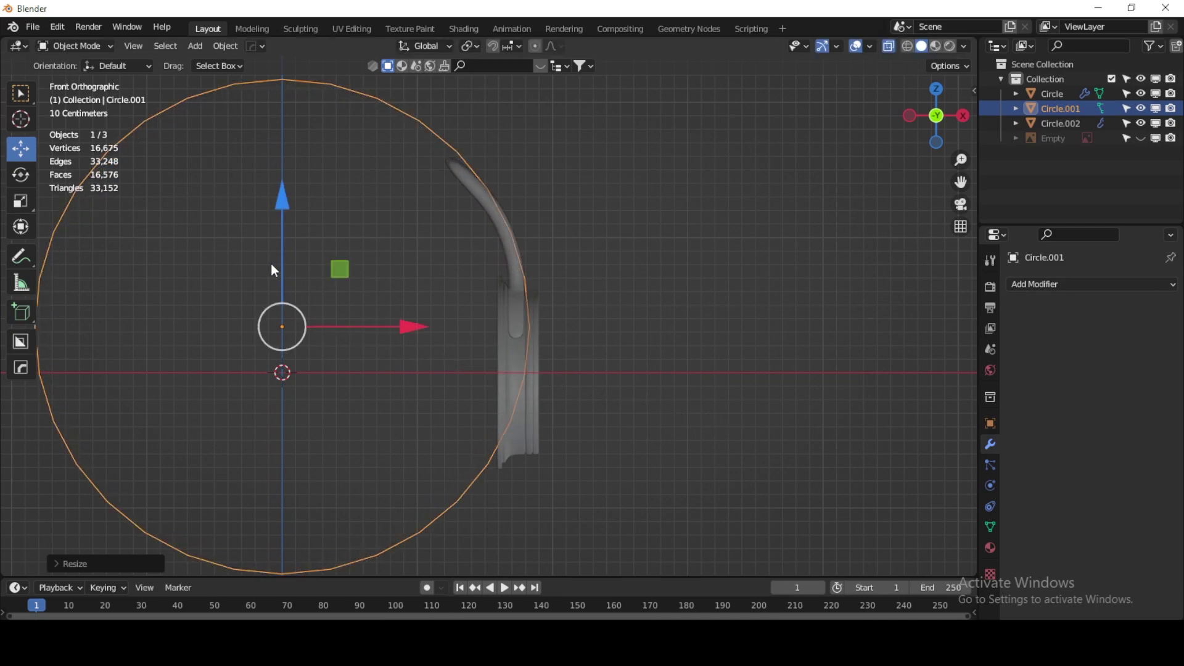
{"action": "left_click_drag", "start_coordinate": [339, 266], "coordinate": [323, 238]}
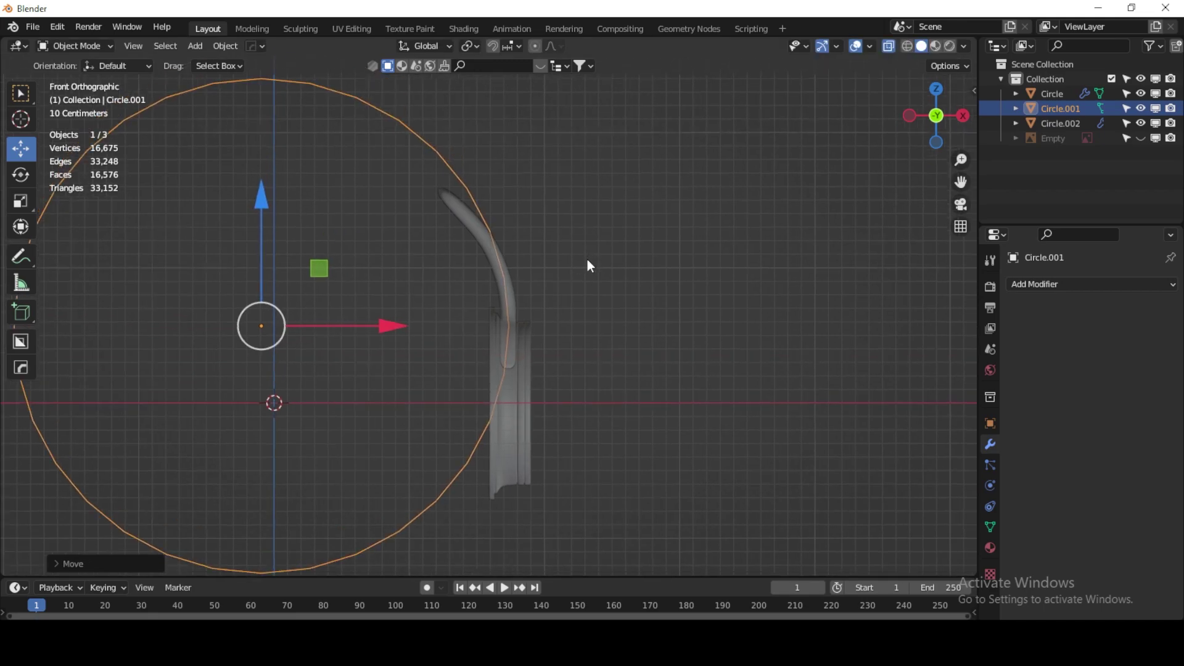
{"action": "left_click", "coordinate": [495, 410]}
{"action": "left_click", "coordinate": [76, 46]}
Step: In Edit Mode, reposition the arm's tip ring and reshape its upper bend
{"action": "left_click", "coordinate": [78, 81]}
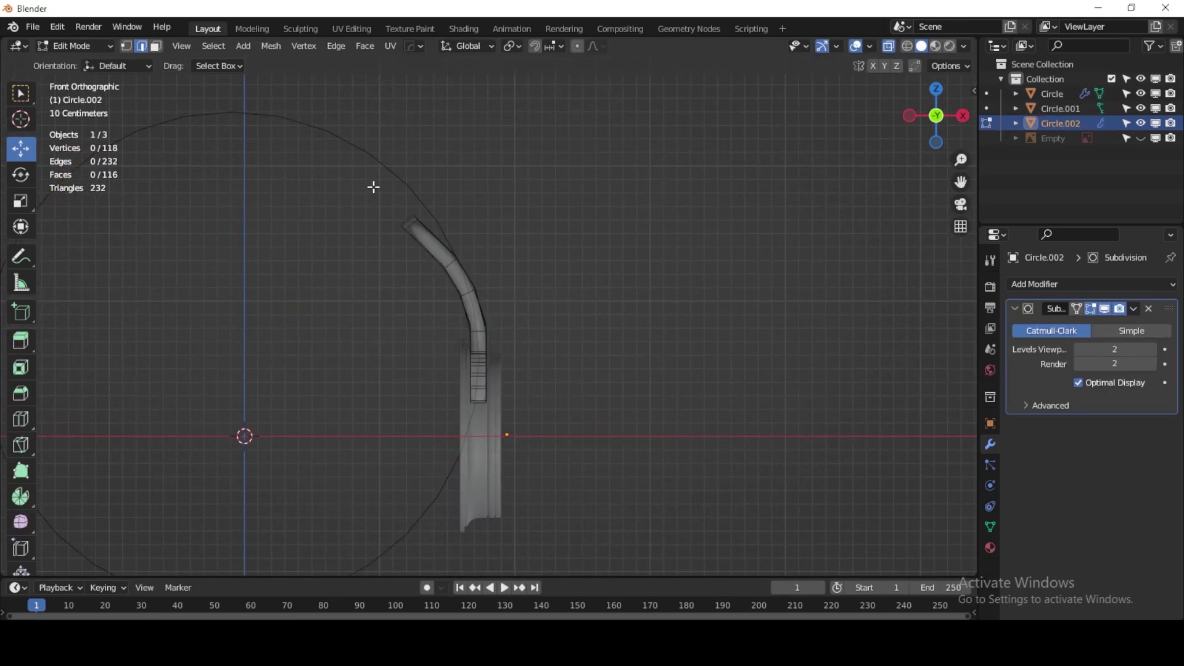
{"action": "left_click_drag", "start_coordinate": [368, 184], "coordinate": [443, 254]}
{"action": "key", "text": "g"}
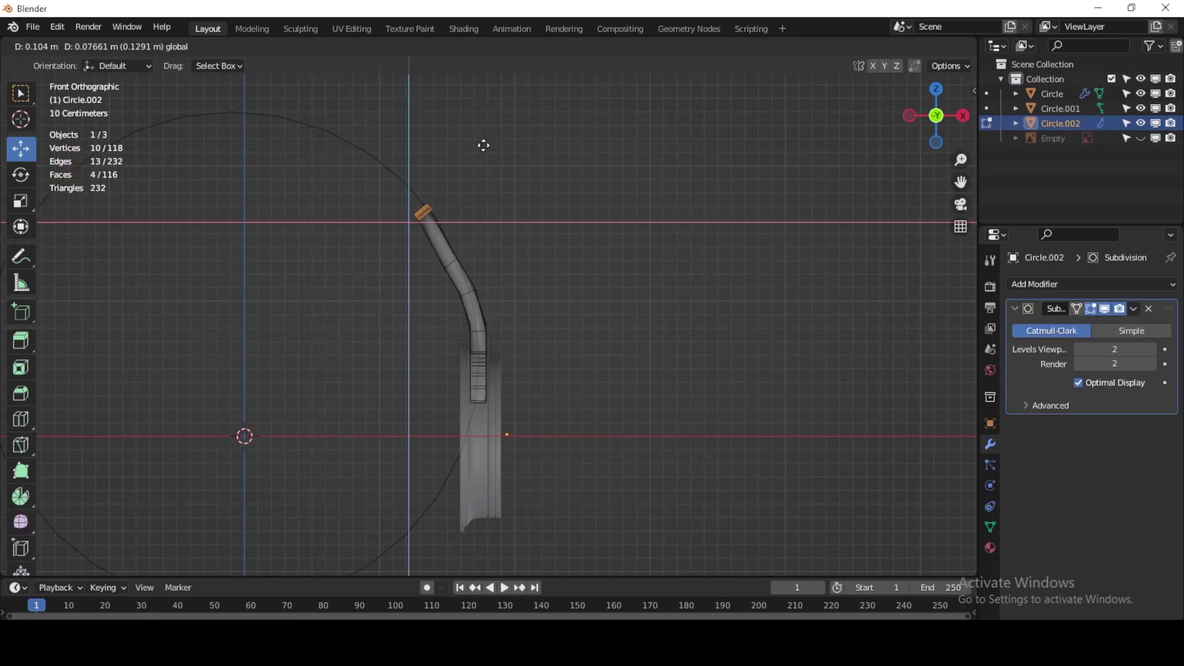
{"action": "left_click", "coordinate": [487, 198]}
{"action": "left_click", "coordinate": [454, 261], "text": "alt"}
{"action": "scroll", "coordinate": [489, 181], "scroll_direction": "up", "scroll_amount": 2}
{"action": "key", "text": "g"}
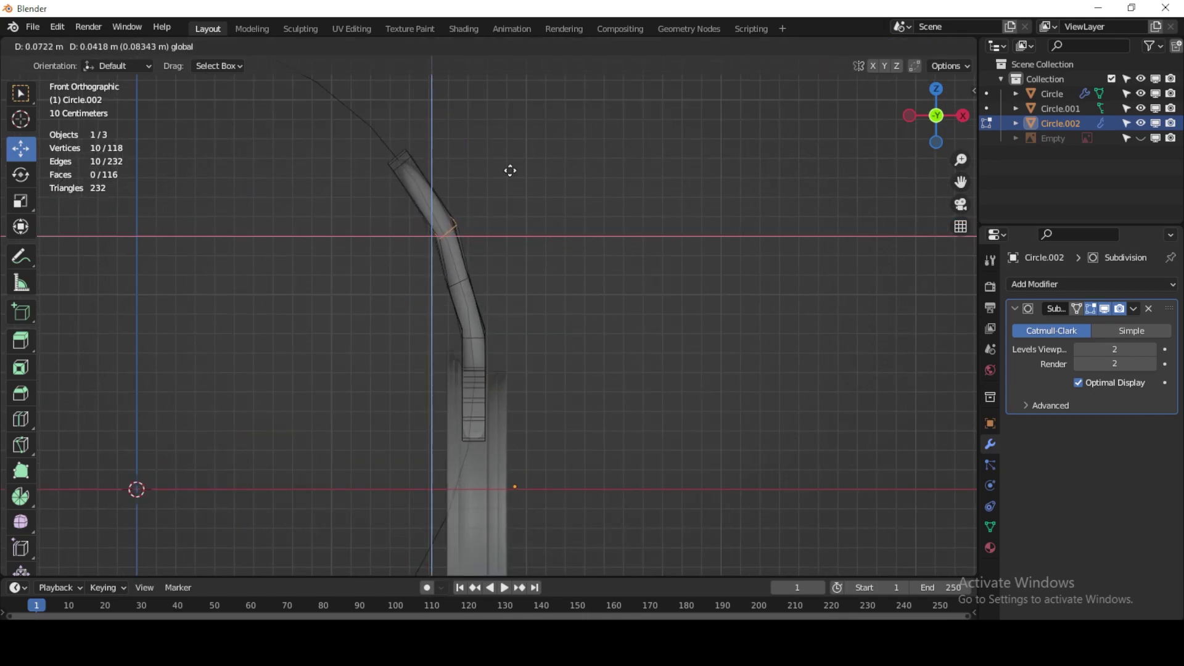
{"action": "left_click", "coordinate": [497, 272]}
Step: Shift two lower edge loops of the arm sideways along X
{"action": "left_click", "coordinate": [453, 285], "text": "alt"}
{"action": "left_click", "coordinate": [457, 282], "text": "alt"}
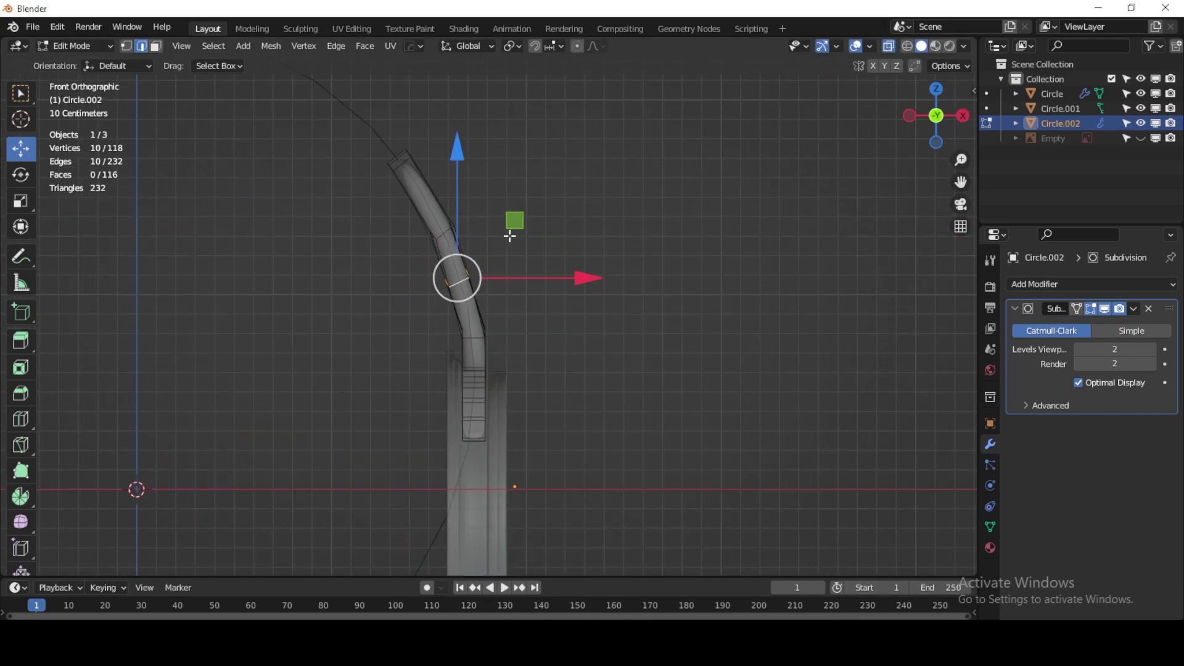
{"action": "key", "text": "g"}
{"action": "key", "text": "x"}
{"action": "left_click", "coordinate": [518, 259]}
{"action": "left_click", "coordinate": [481, 335], "text": "alt"}
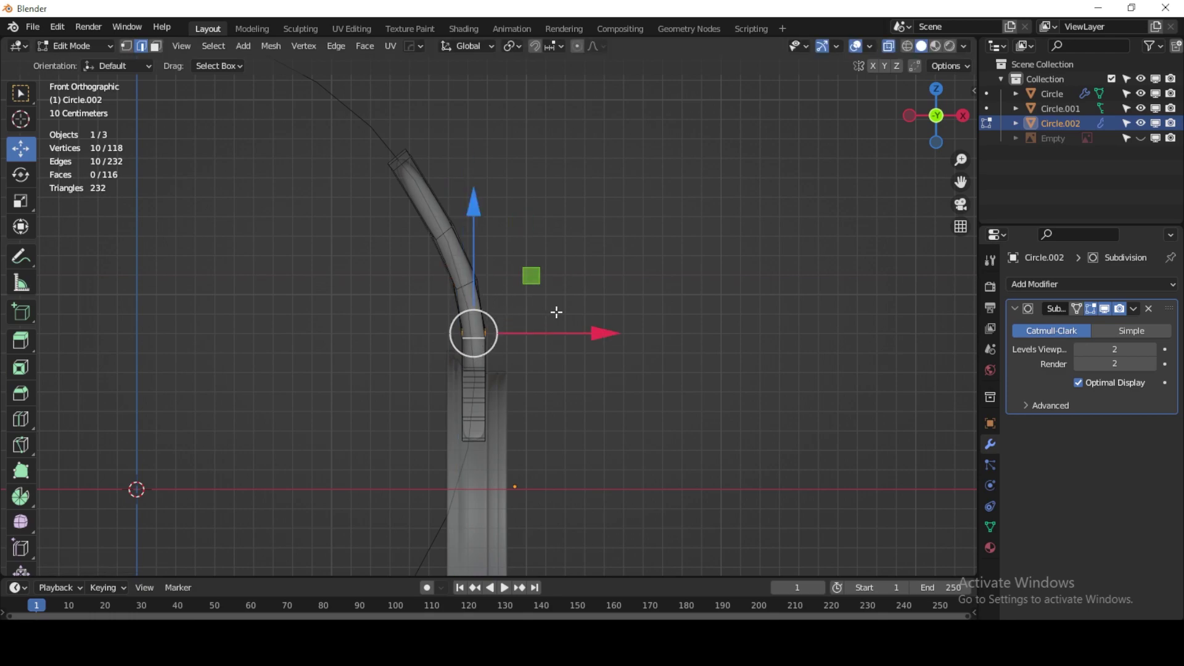
{"action": "key", "text": "g"}
{"action": "key", "text": "x"}
{"action": "left_click", "coordinate": [598, 331]}
{"action": "scroll", "coordinate": [437, 229], "scroll_direction": "down", "scroll_amount": 2}
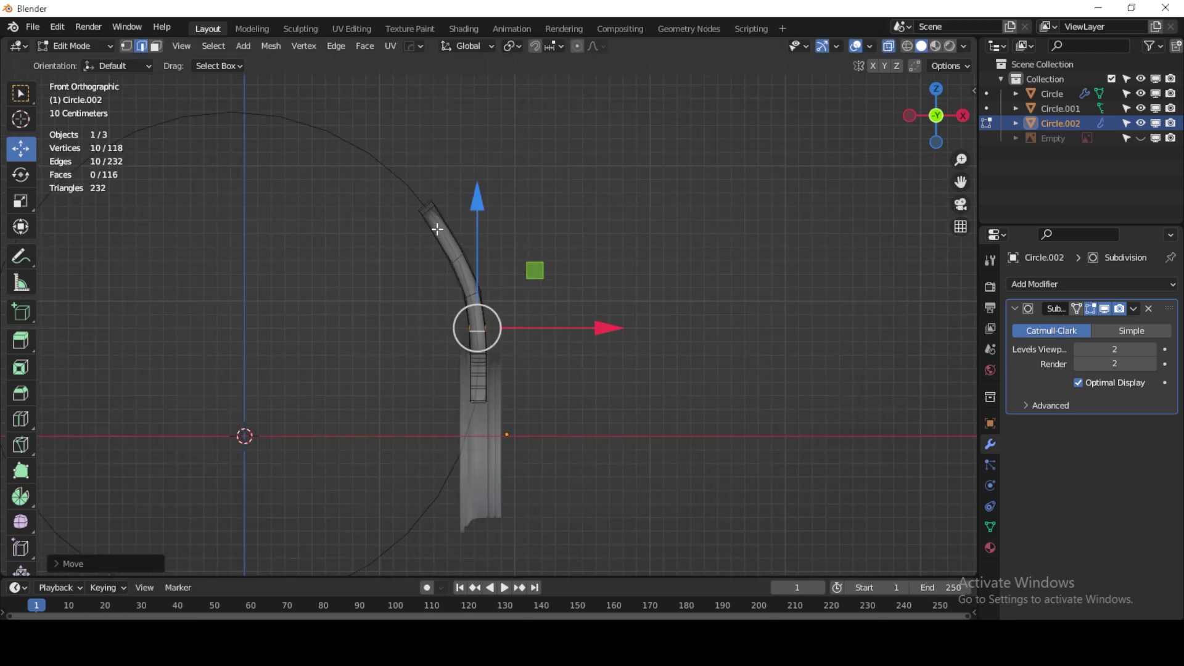
Step: Select the tip ring, then extend and rotate new segments along the guide circle
{"action": "left_click", "coordinate": [421, 212], "text": "alt"}
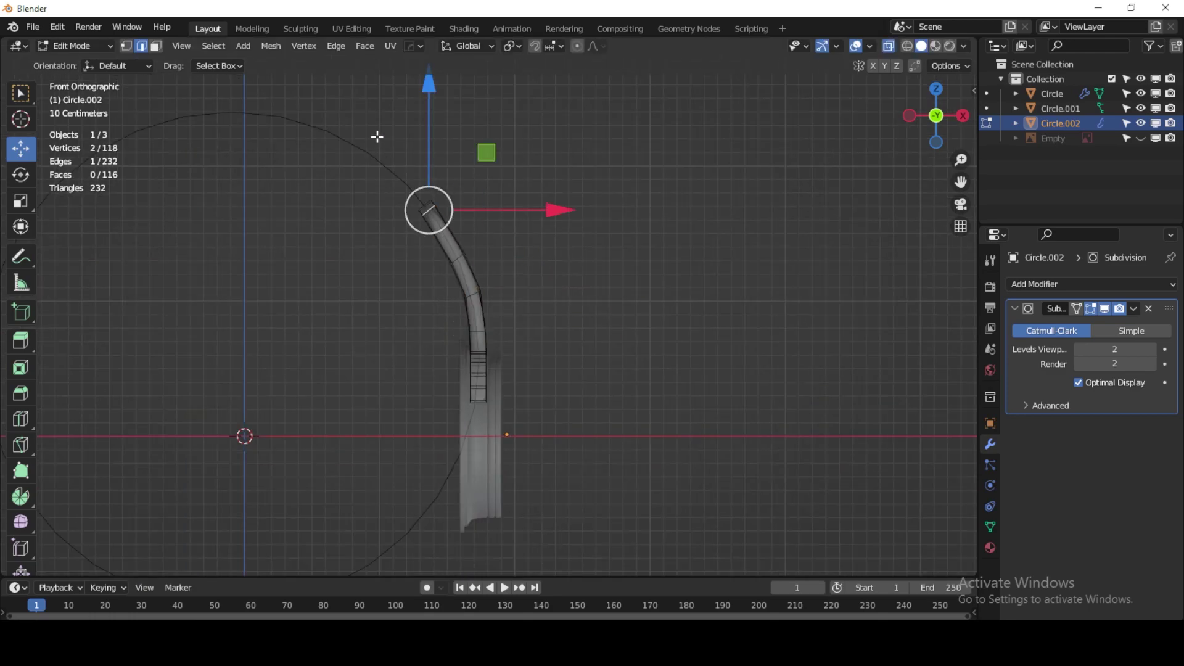
{"action": "left_click", "coordinate": [431, 201], "text": "alt+shift"}
{"action": "left_click", "coordinate": [457, 227], "text": "alt+shift"}
{"action": "middle_click_drag", "start_coordinate": [528, 267], "coordinate": [696, 299], "text": "shift"}
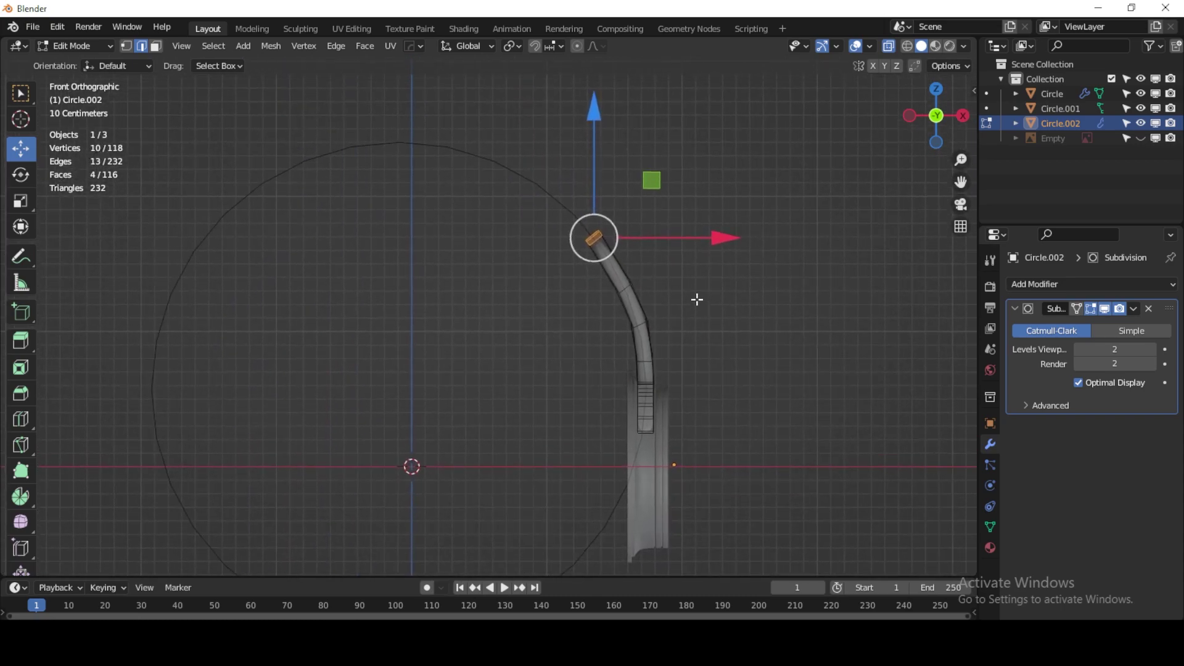
{"action": "key", "text": "g"}
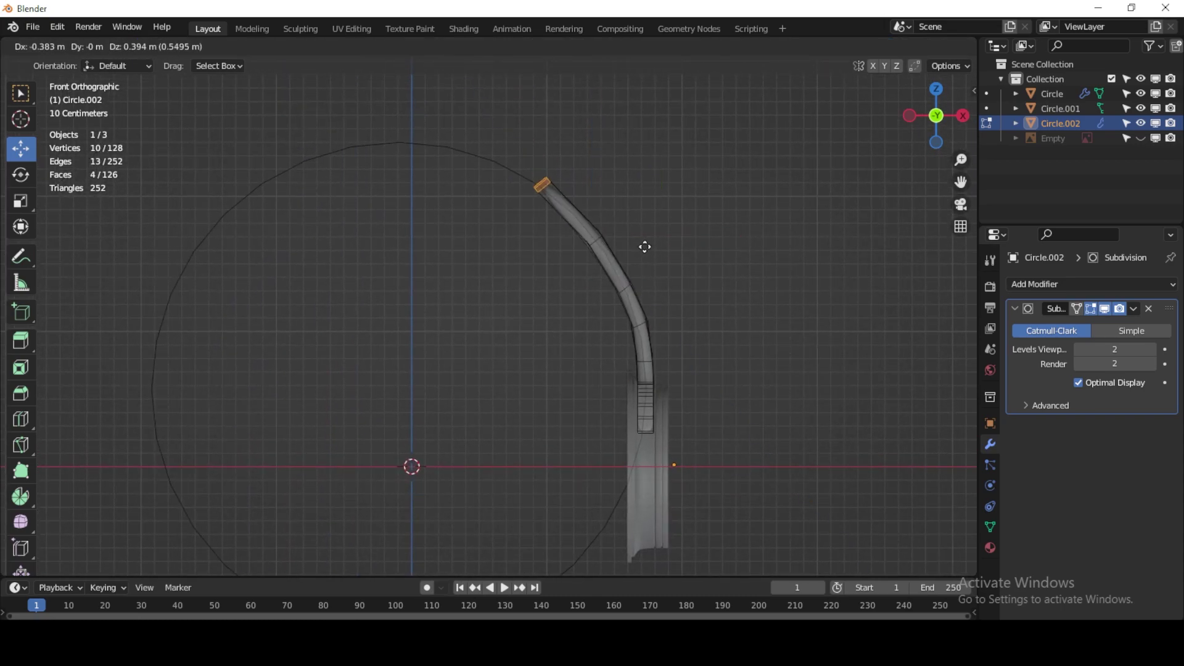
{"action": "left_click", "coordinate": [639, 243]}
{"action": "key", "text": "r"}
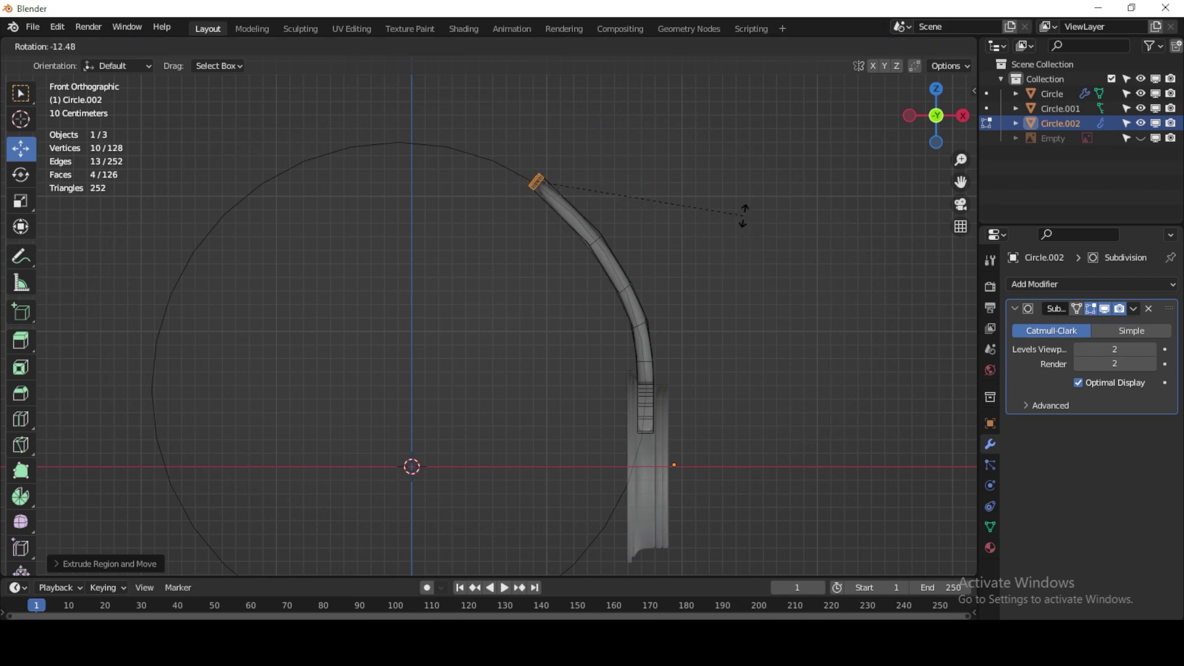
{"action": "left_click", "coordinate": [715, 222]}
{"action": "key", "text": "g"}
{"action": "key", "text": "z"}
{"action": "key", "text": "z"}
{"action": "left_click", "coordinate": [712, 228]}
Step: Extrude further tip segments following the circle up to its top
{"action": "key", "text": "g"}
{"action": "key", "text": "z"}
{"action": "key", "text": "z"}
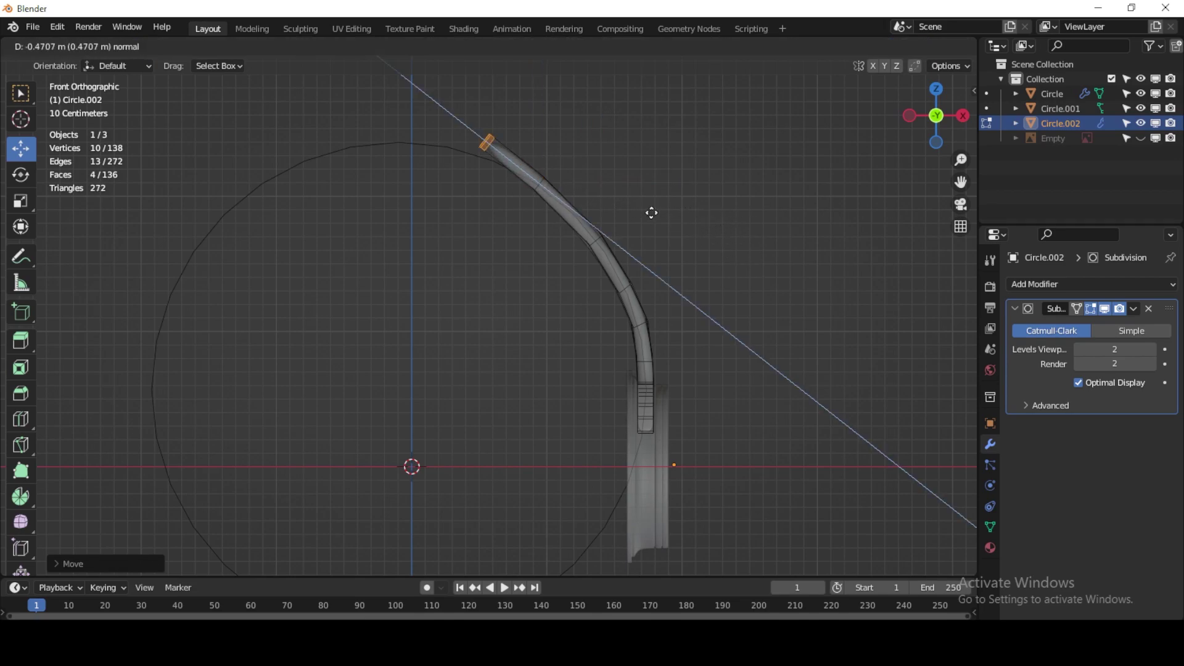
{"action": "key", "text": "z"}
{"action": "left_click", "coordinate": [655, 205]}
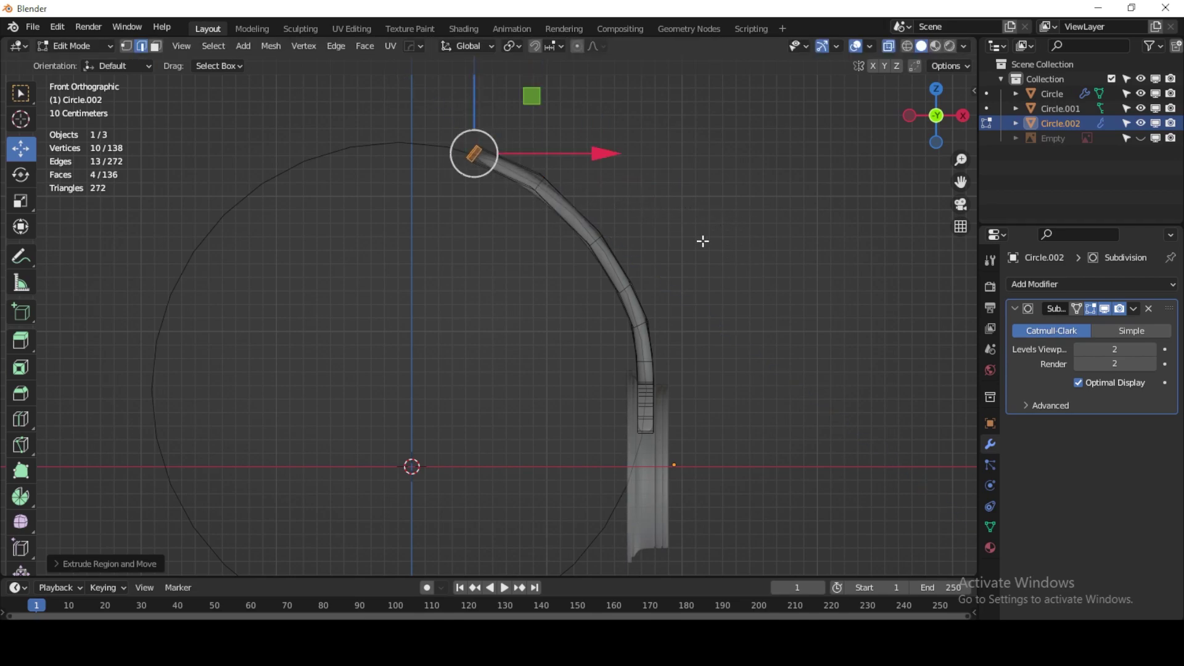
{"action": "key", "text": "e"}
{"action": "left_click", "coordinate": [706, 196]}
{"action": "key", "text": "g"}
{"action": "key", "text": "z"}
{"action": "key", "text": "z"}
{"action": "left_click", "coordinate": [653, 209]}
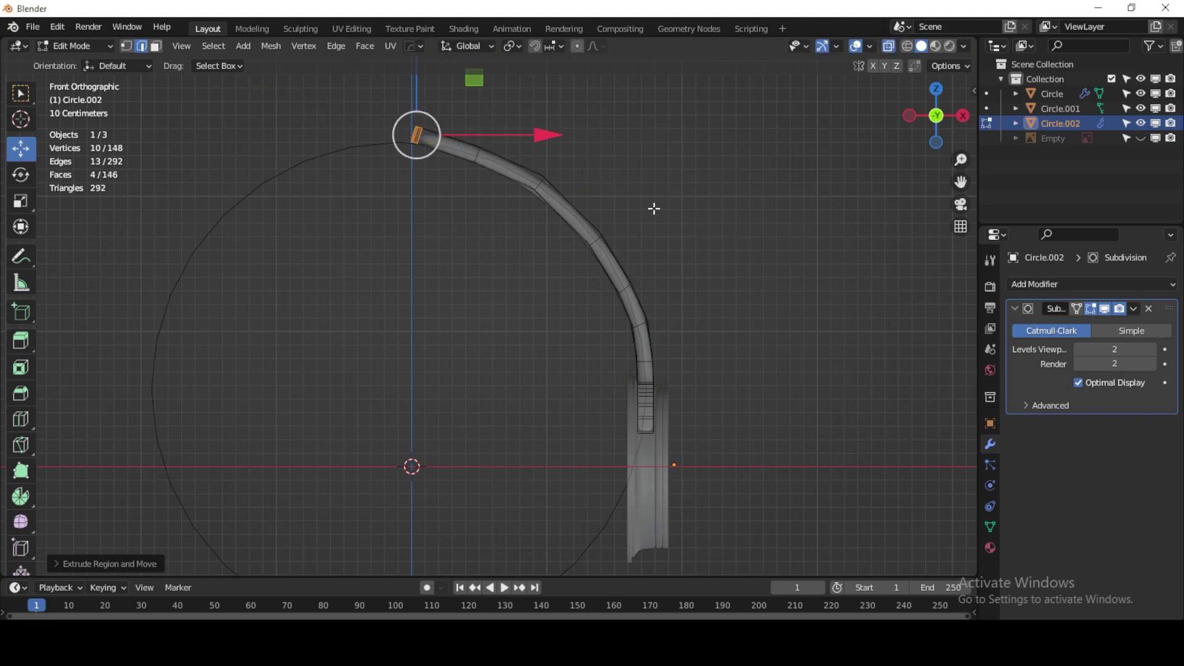
Step: Rotate the tip ring toward vertical and move it onto the vertical centre line
{"action": "key", "text": "r"}
{"action": "key", "text": "z"}
{"action": "left_click", "coordinate": [640, 135]}
{"action": "scroll", "coordinate": [450, 212], "scroll_direction": "up", "scroll_amount": 1}
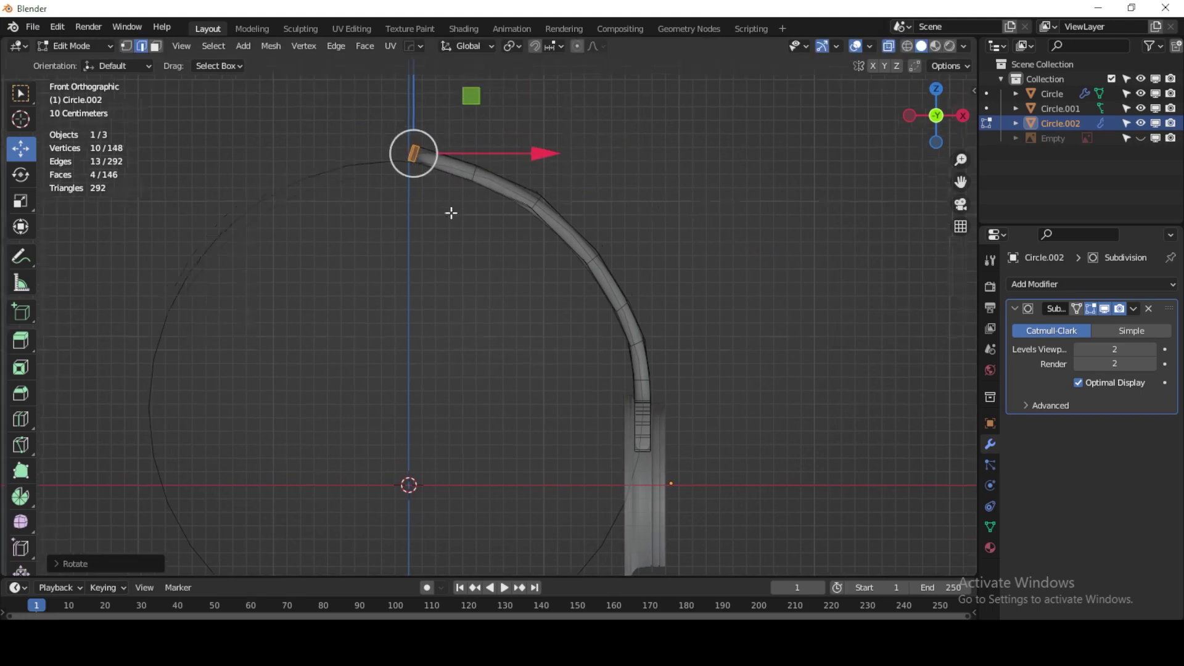
{"action": "scroll", "coordinate": [346, 285], "scroll_direction": "up", "scroll_amount": 3}
{"action": "key", "text": "r"}
{"action": "left_click", "coordinate": [394, 269]}
{"action": "left_click_drag", "start_coordinate": [354, 170], "coordinate": [345, 172]}
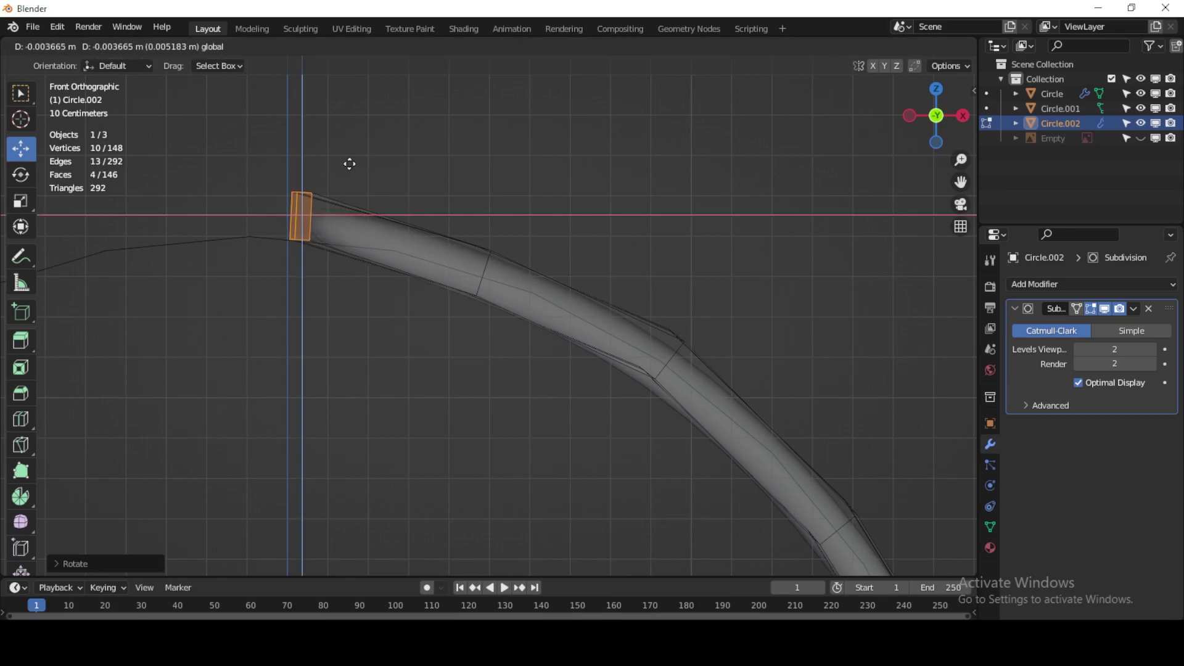
Step: In Top view, scale the tip ring to zero along X and place it on the centre line
{"action": "left_click", "coordinate": [932, 92]}
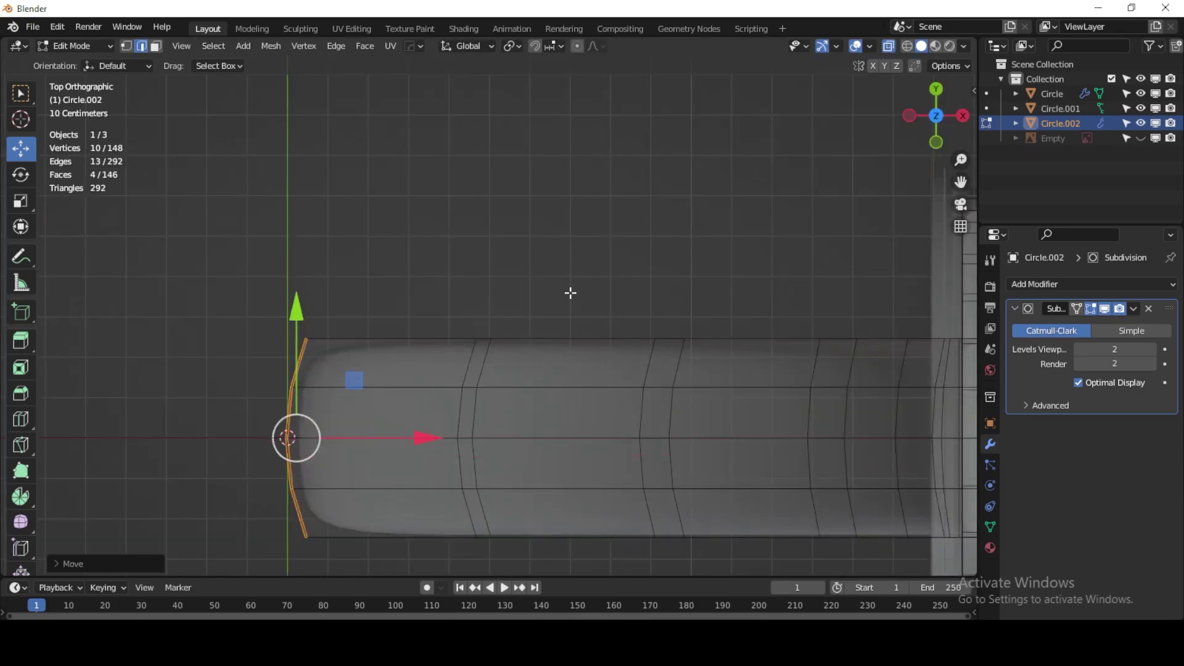
{"action": "key", "text": "s"}
{"action": "key", "text": "z"}
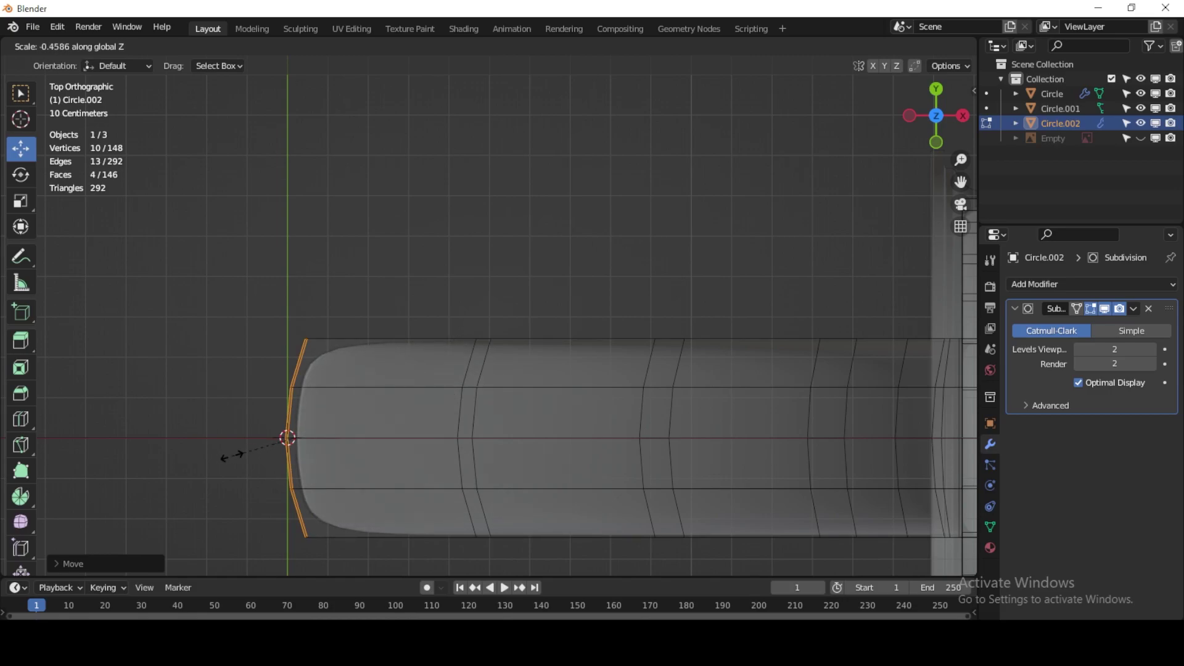
{"action": "key", "text": "x"}
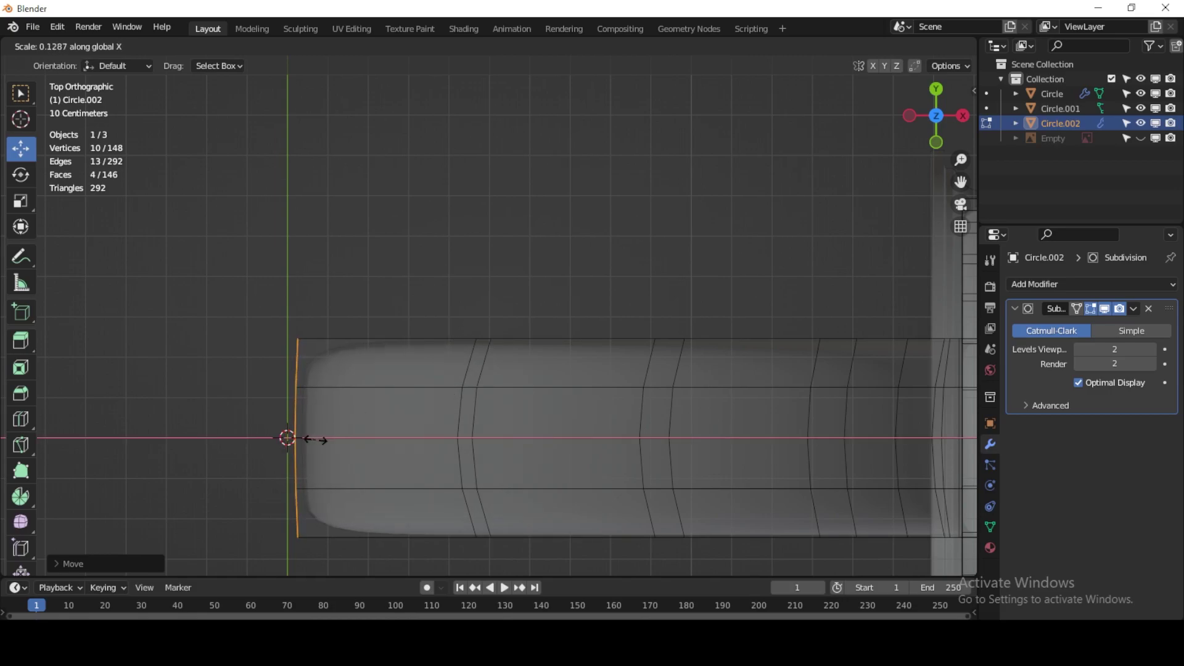
{"action": "left_click", "coordinate": [302, 441]}
{"action": "key", "text": "g"}
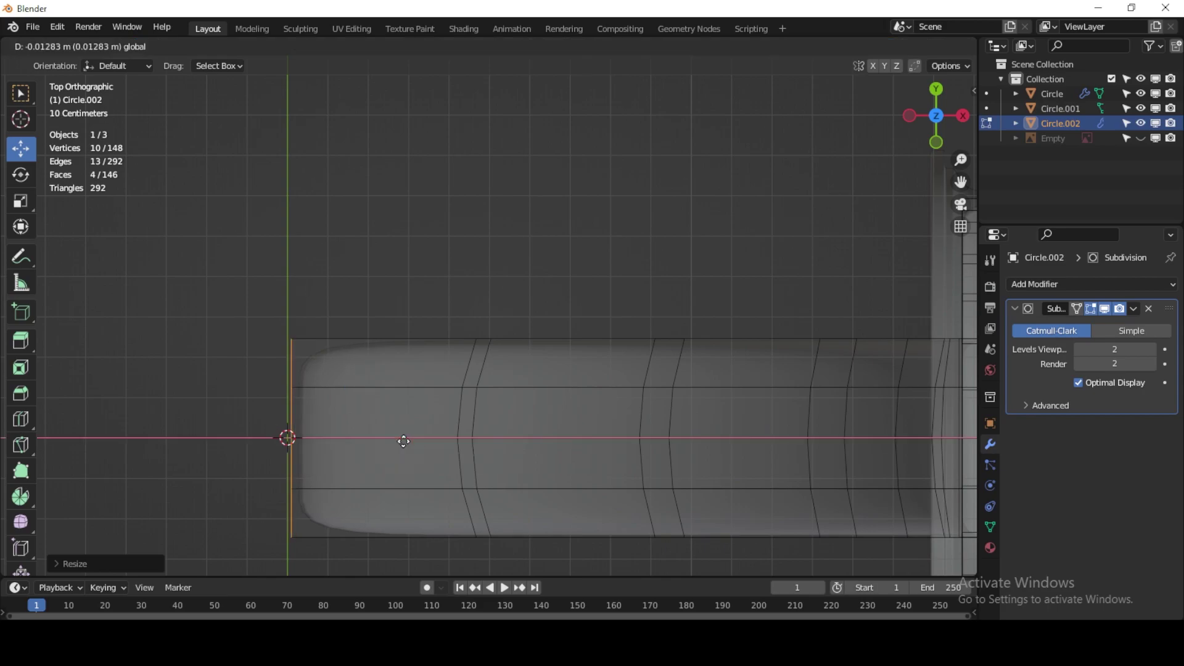
{"action": "left_click", "coordinate": [401, 440]}
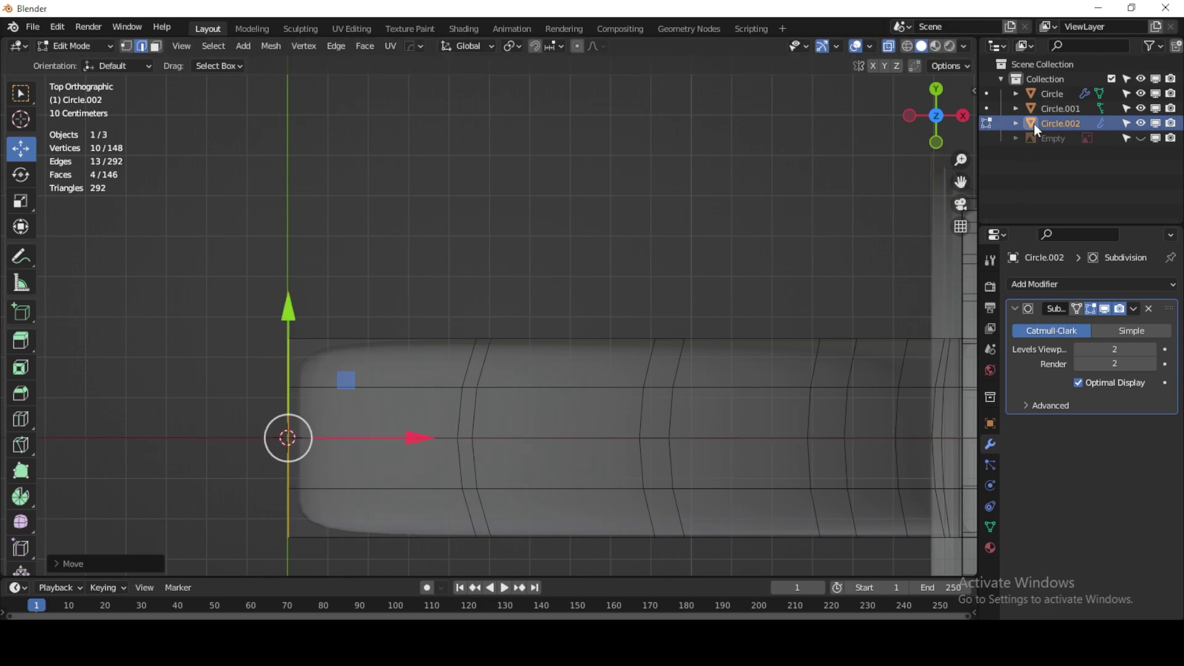
Step: Deselect everything, return to Front view in Object Mode, and frame the whole arm
{"action": "key", "text": "alt+a"}
{"action": "left_click", "coordinate": [938, 142]}
{"action": "key", "text": "Tab"}
{"action": "key", "text": "alt+a"}
{"action": "scroll", "coordinate": [545, 264], "scroll_direction": "up", "scroll_amount": 2}
{"action": "mouse_move", "coordinate": [505, 158]}
{"action": "middle_mouse_down", "text": "shift"}
{"action": "mouse_move", "coordinate": [506, 271]}
{"action": "mouse_move", "coordinate": [527, 254]}
{"action": "middle_mouse_up", "text": "shift"}
Step: In Edit Mode, select the linked headband geometry in edge mode and nudge a loop up-left
{"action": "left_click", "coordinate": [554, 236]}
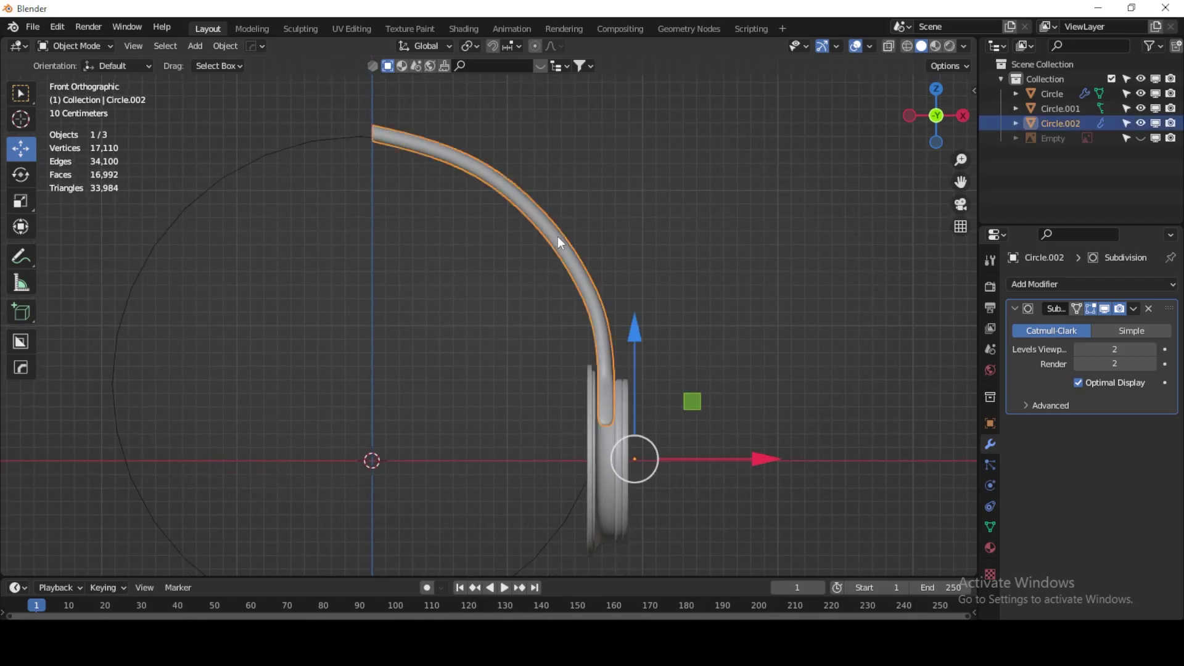
{"action": "left_click", "coordinate": [101, 46]}
{"action": "left_click", "coordinate": [90, 80]}
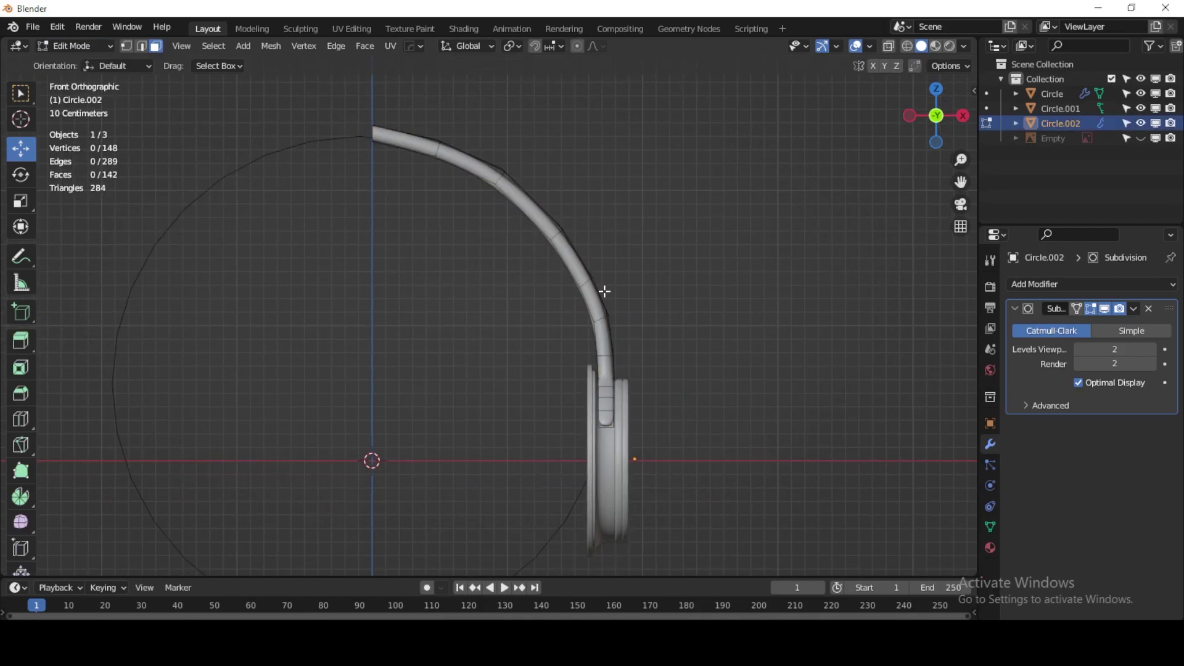
{"action": "left_click", "coordinate": [558, 234]}
{"action": "key", "text": "ctrl+l"}
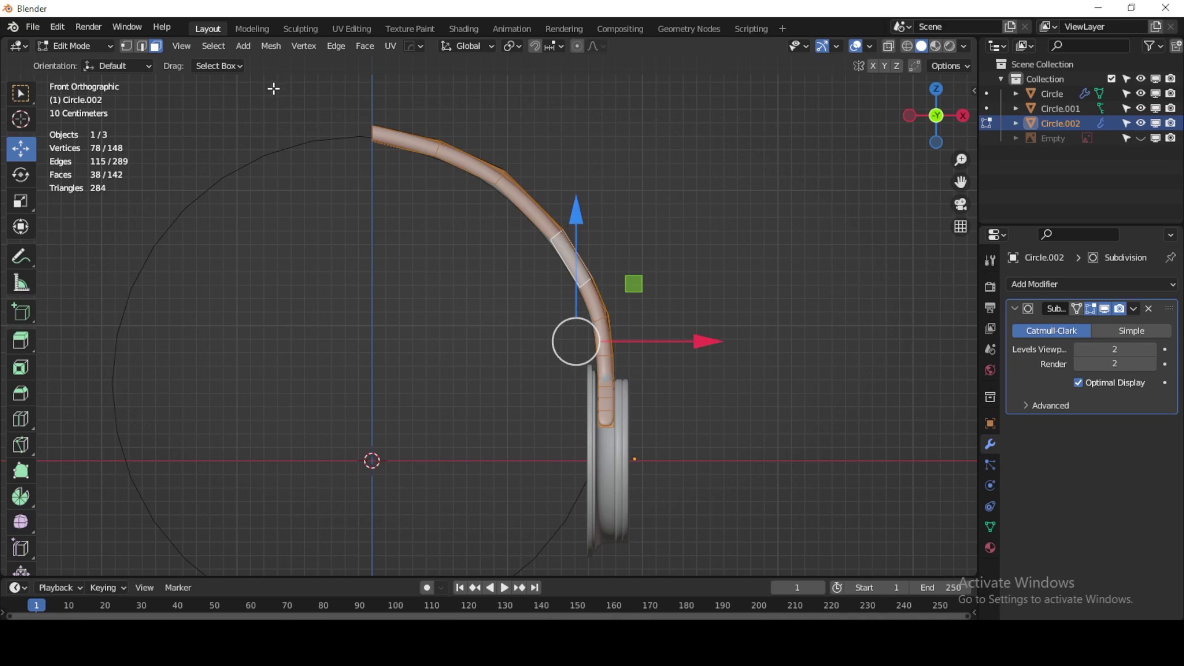
{"action": "left_click", "coordinate": [142, 47]}
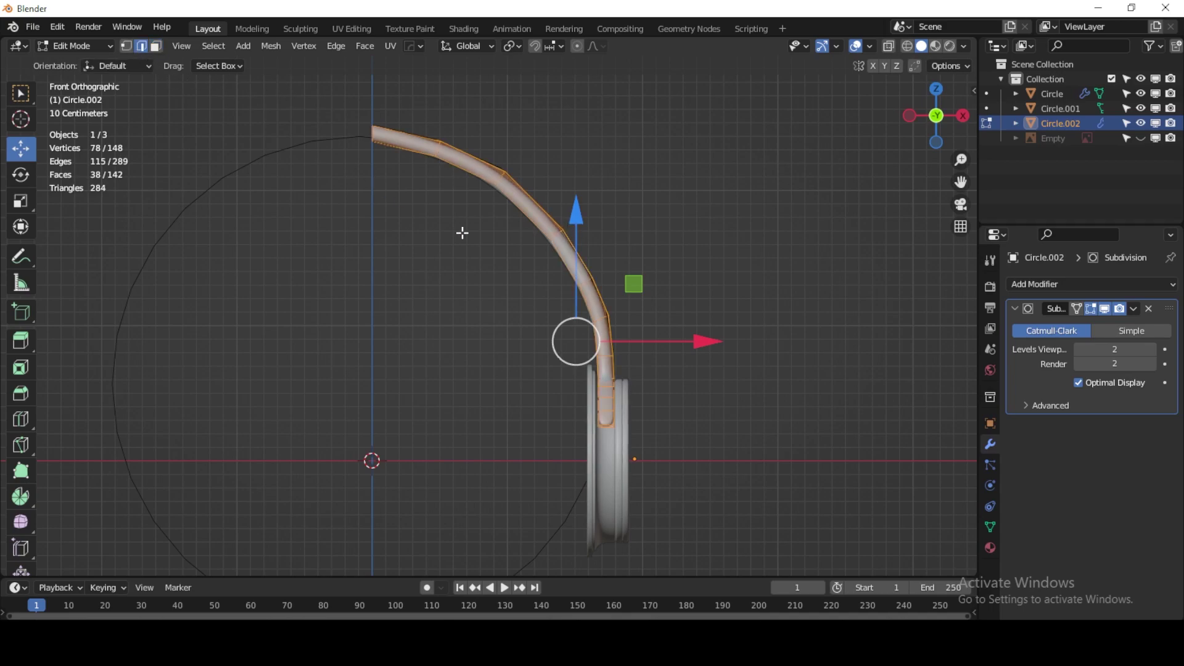
{"action": "left_click", "coordinate": [555, 233], "text": "alt"}
{"action": "left_click_drag", "start_coordinate": [612, 174], "coordinate": [609, 167]}
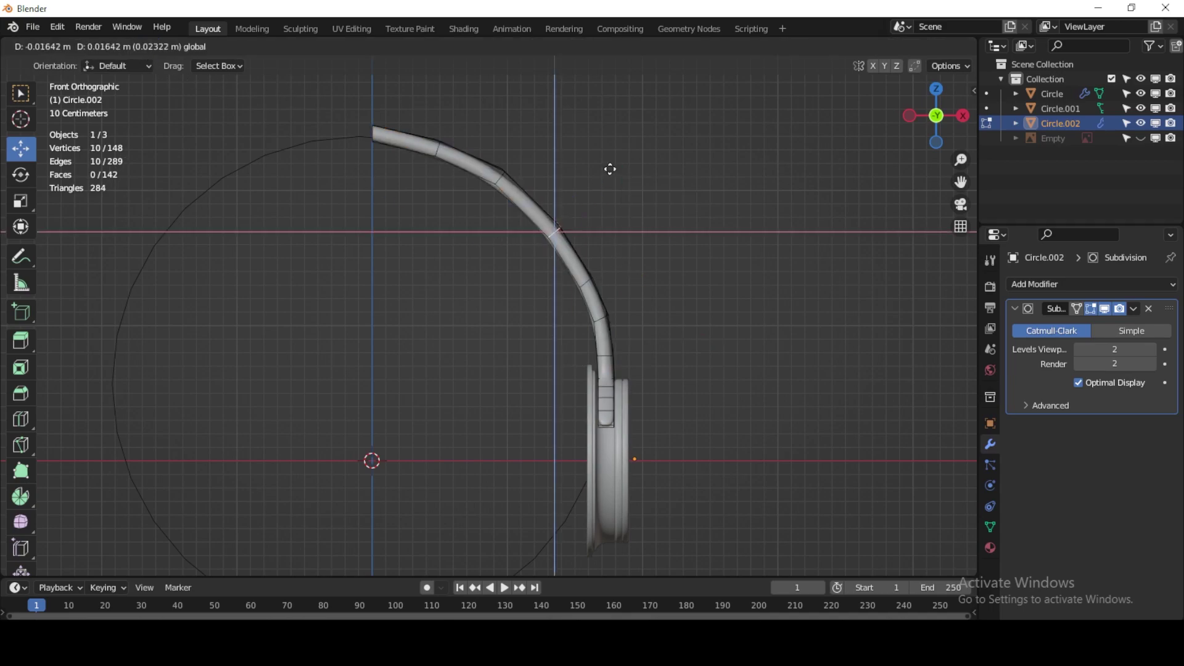
Step: Move a higher headband edge loop, enable X-ray, and try moving the loop near the earcup
{"action": "left_click", "coordinate": [497, 177], "text": "alt"}
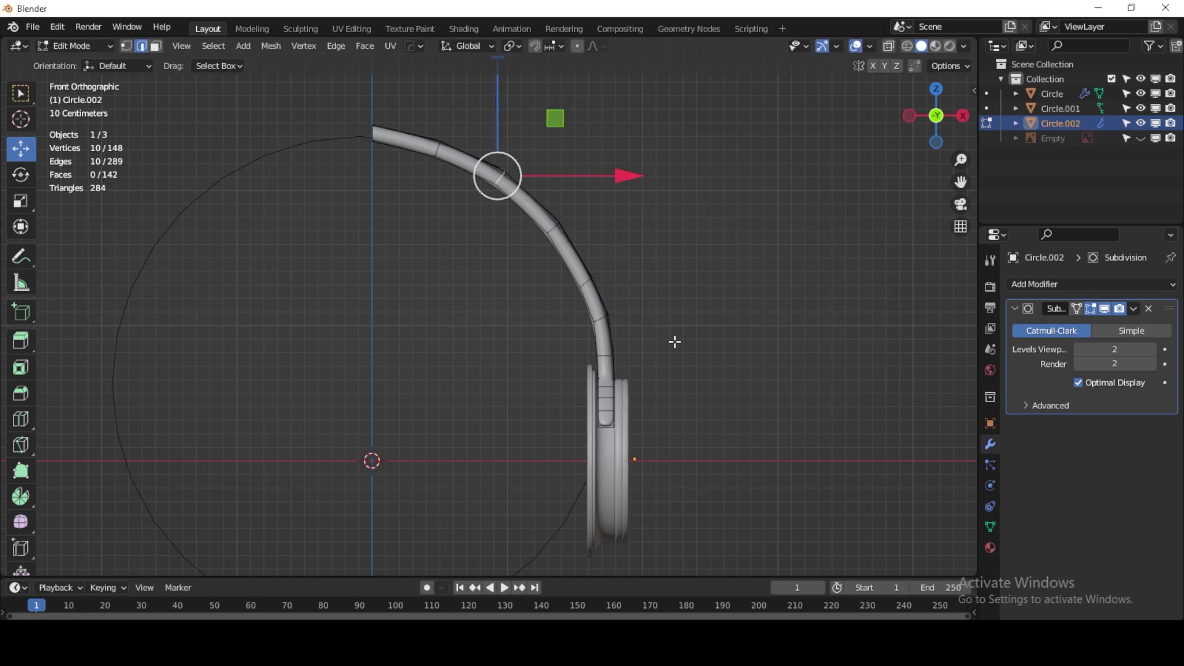
{"action": "key", "text": "g"}
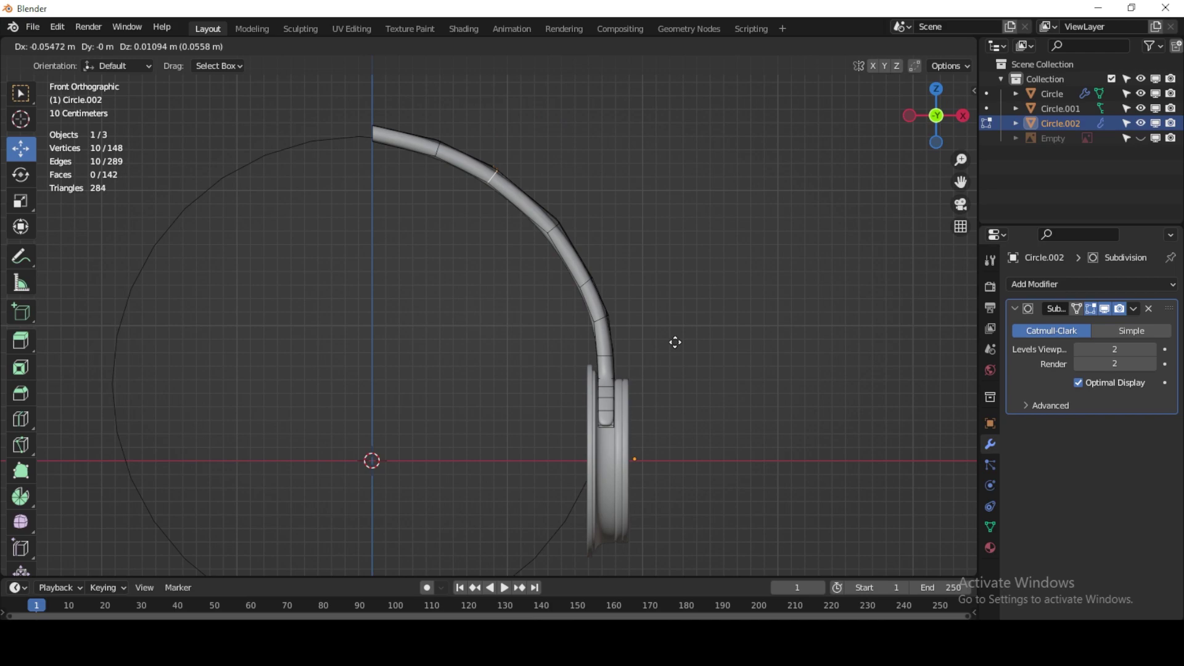
{"action": "left_click", "coordinate": [676, 342]}
{"action": "key", "text": "alt+z"}
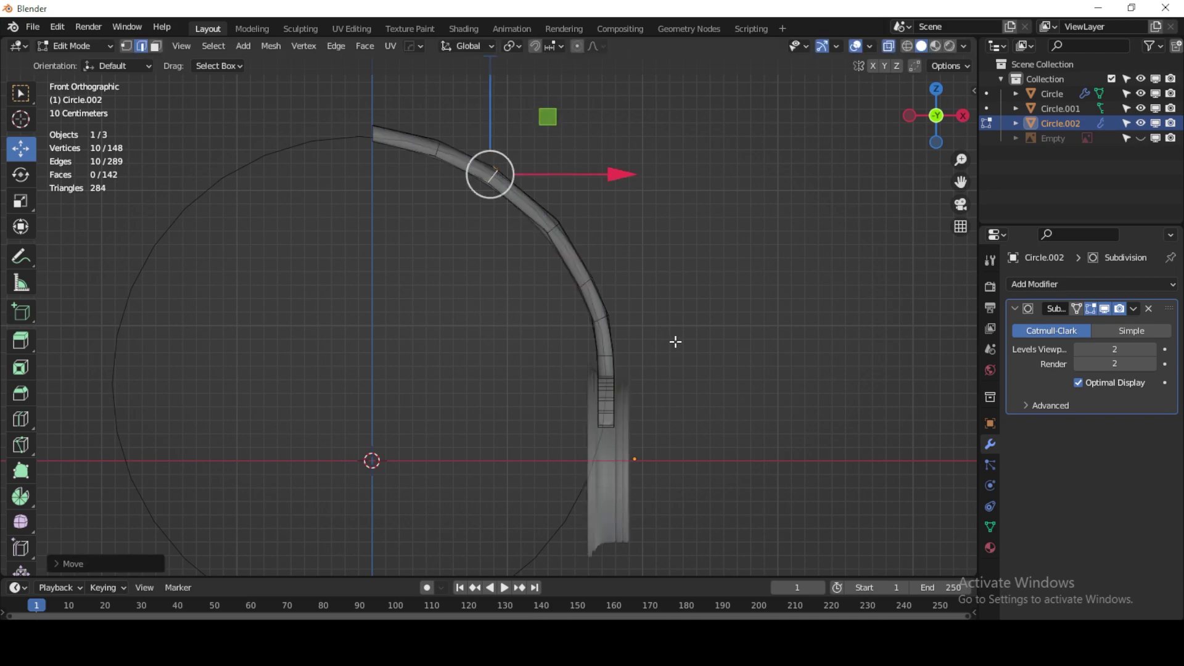
{"action": "left_click", "coordinate": [585, 283], "text": "alt"}
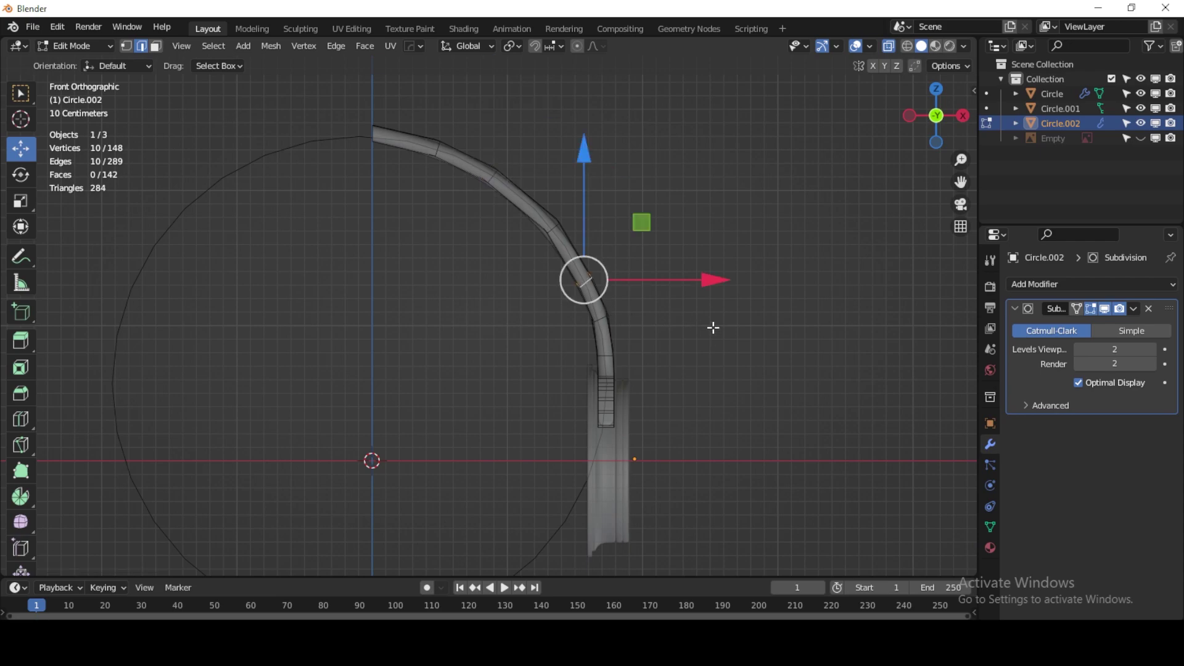
{"action": "key", "text": "g"}
{"action": "key", "text": "Escape"}
Step: Return to Object Mode, deselect the arm, and orbit to a perspective view
{"action": "key", "text": "Tab"}
{"action": "left_click", "coordinate": [768, 228]}
{"action": "scroll", "coordinate": [768, 228], "scroll_direction": "down", "scroll_amount": 2}
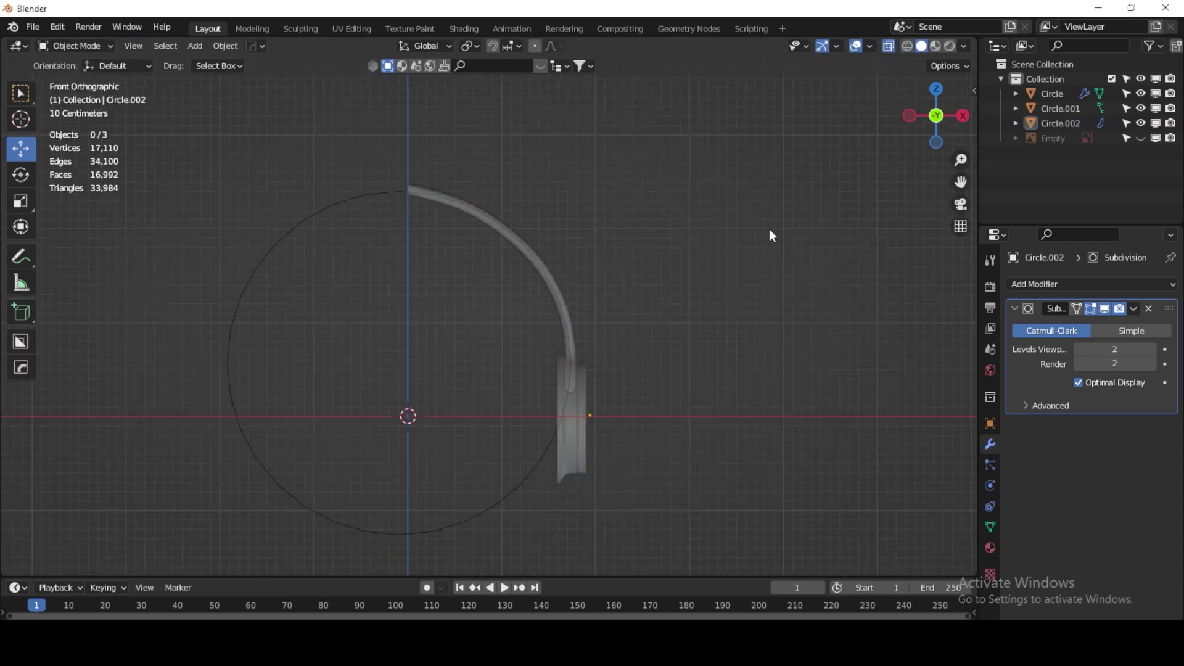
{"action": "mouse_move", "coordinate": [768, 228]}
{"action": "middle_mouse_down"}
{"action": "mouse_move", "coordinate": [608, 320]}
{"action": "mouse_move", "coordinate": [585, 269]}
{"action": "middle_mouse_up"}
Step: Add a Mirror modifier to Circle.002, test the X/Y/Z and Bisect toggles, and leave all axes off
{"action": "left_click", "coordinate": [585, 270]}
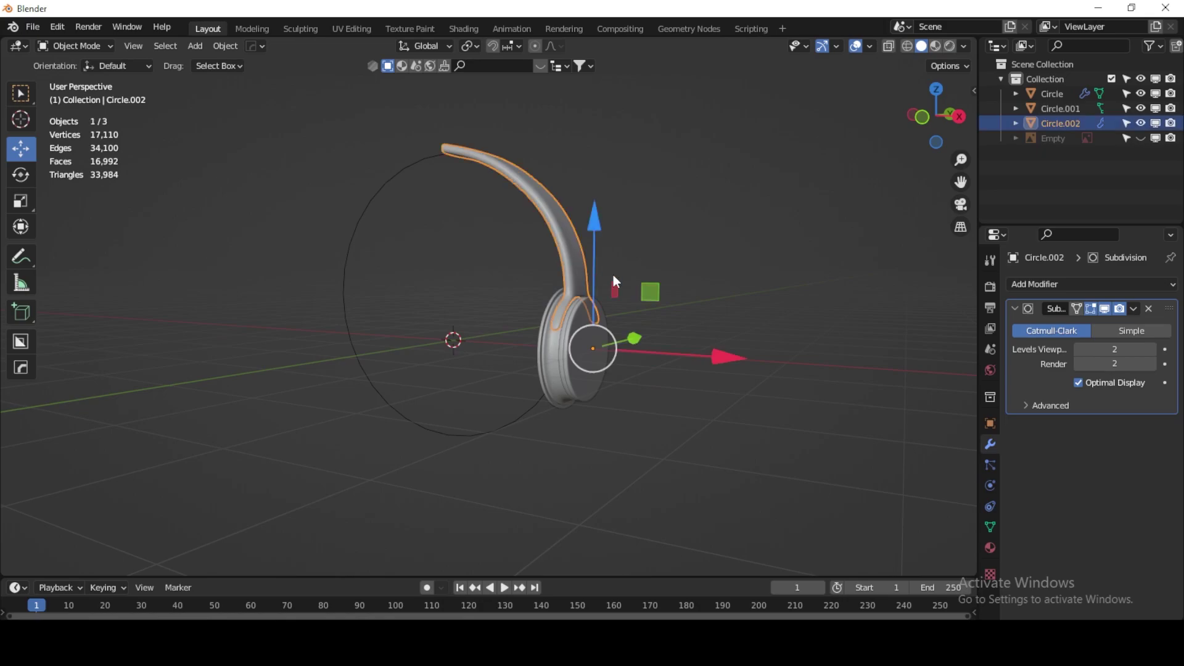
{"action": "left_click", "coordinate": [1074, 287]}
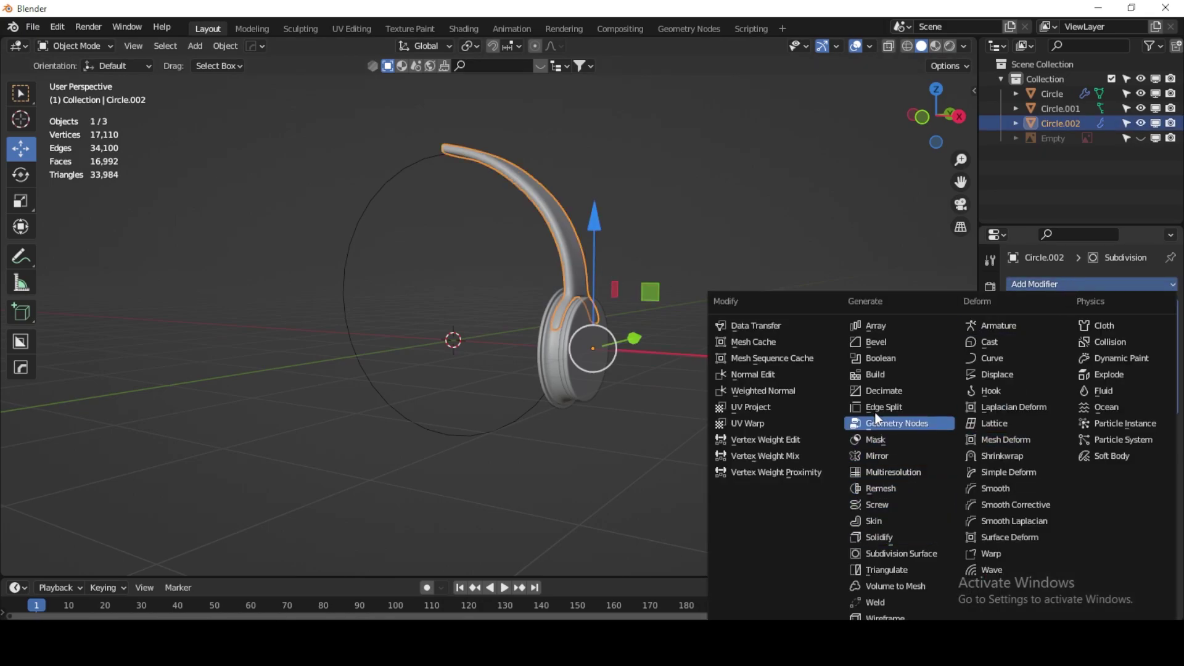
{"action": "left_click", "coordinate": [883, 456]}
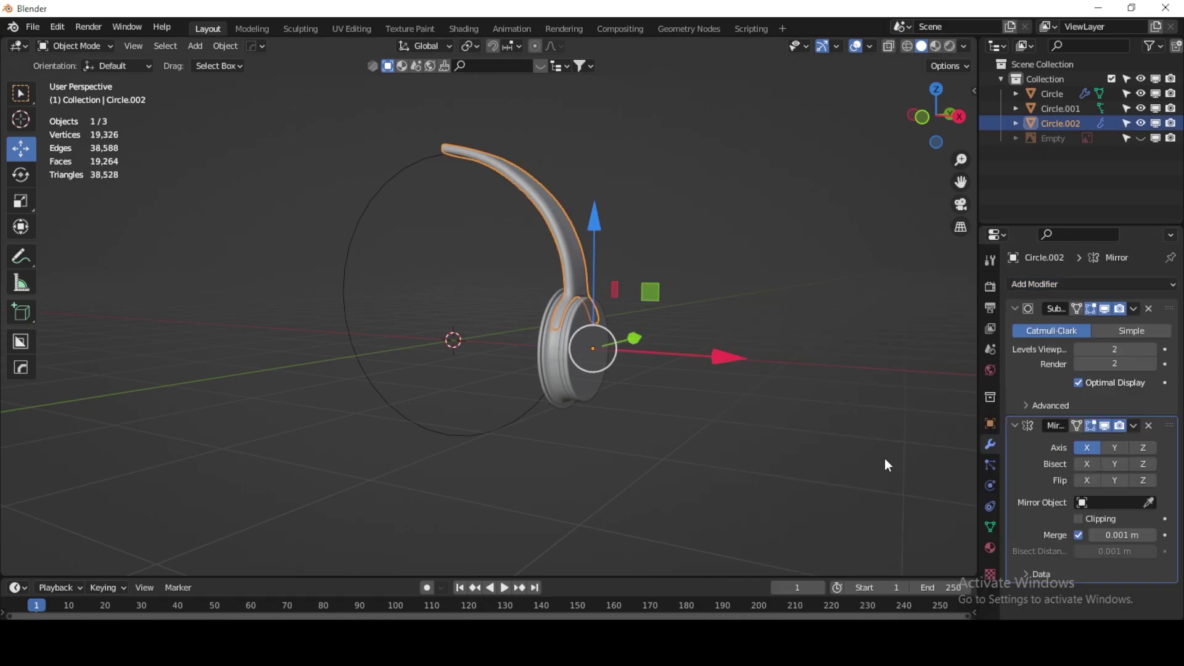
{"action": "left_click", "coordinate": [1090, 463]}
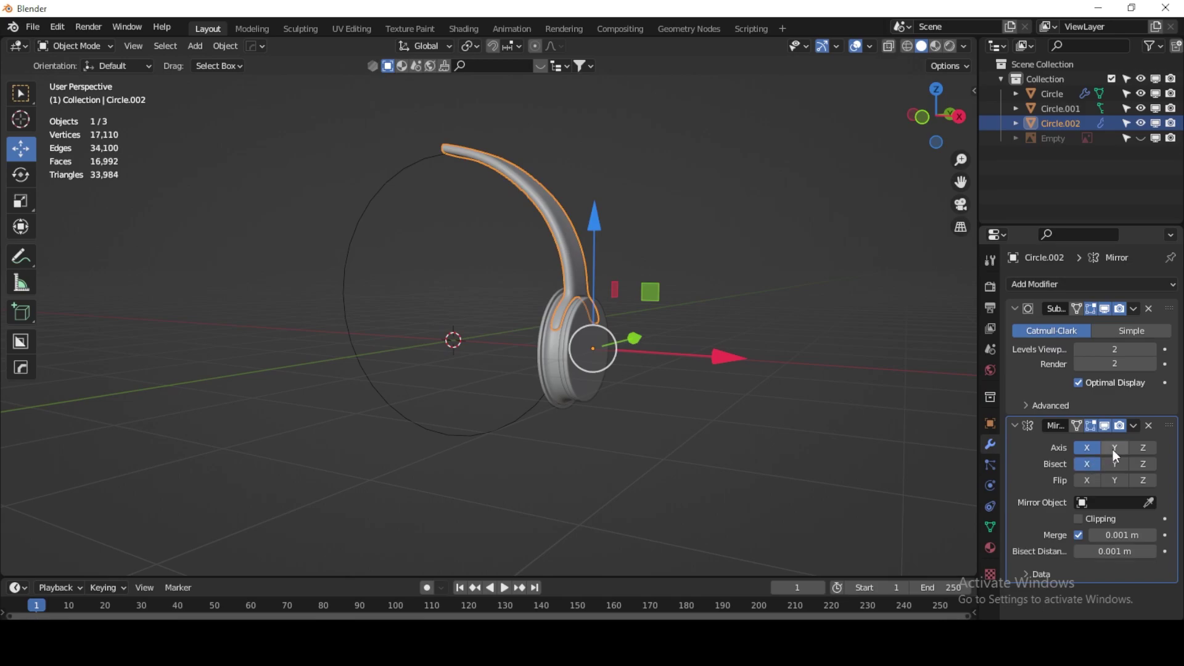
{"action": "left_click", "coordinate": [1115, 449]}
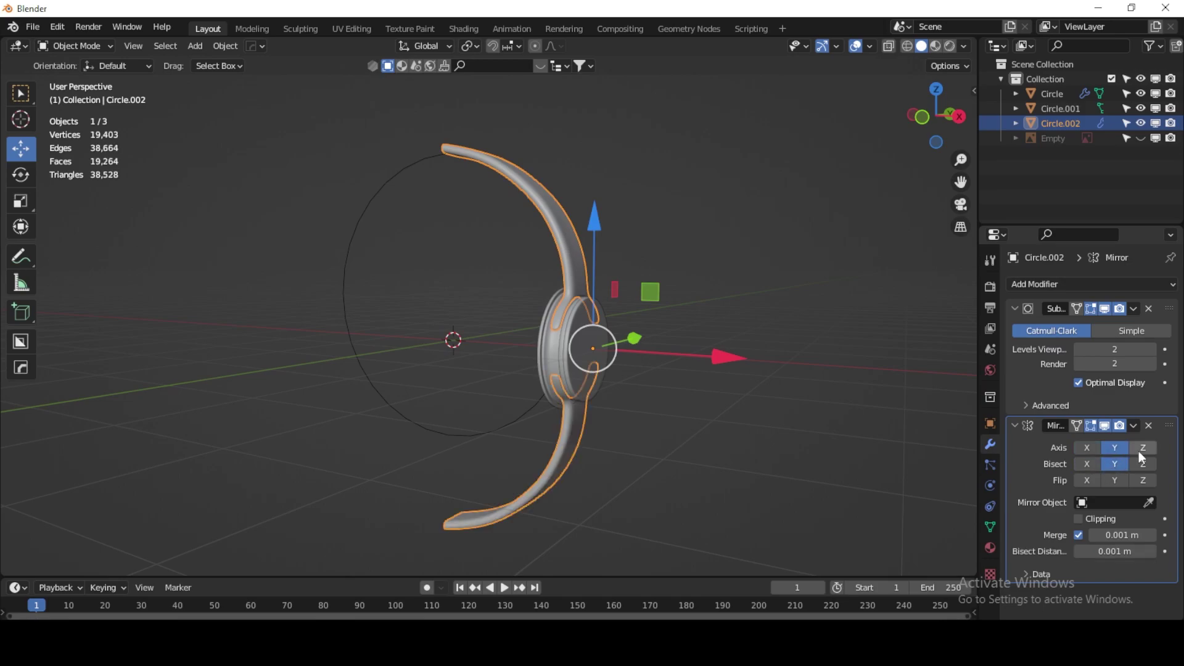
{"action": "left_click", "coordinate": [1141, 450]}
{"action": "left_click", "coordinate": [1123, 453]}
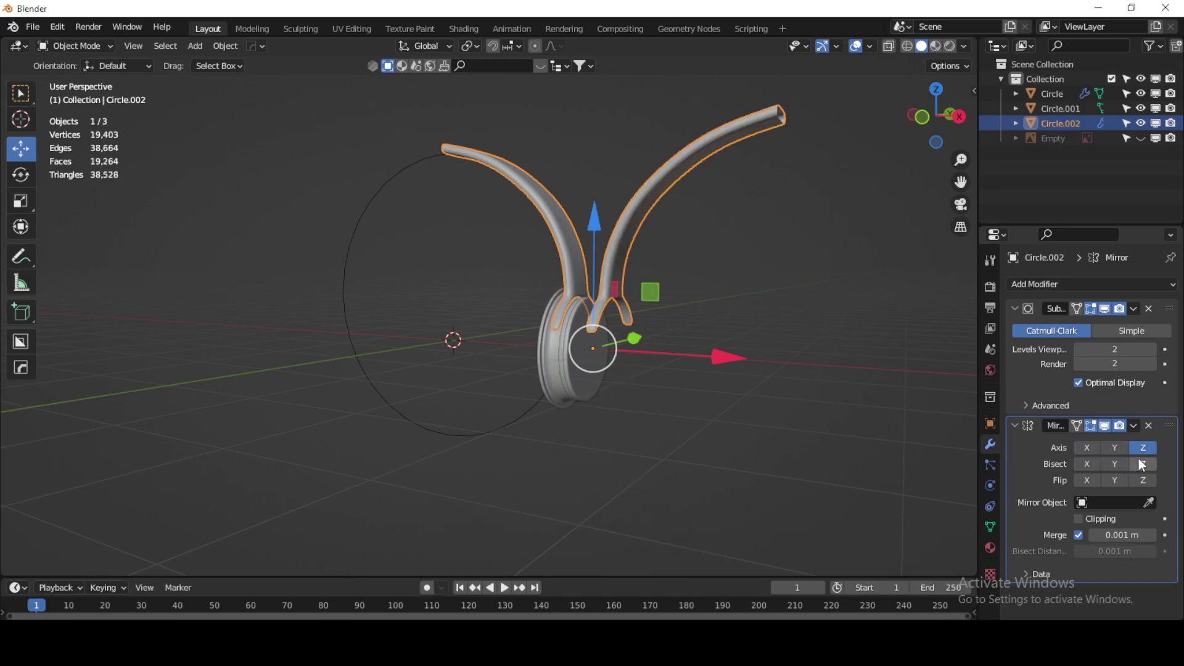
{"action": "left_click", "coordinate": [1138, 455]}
{"action": "left_click", "coordinate": [1119, 447]}
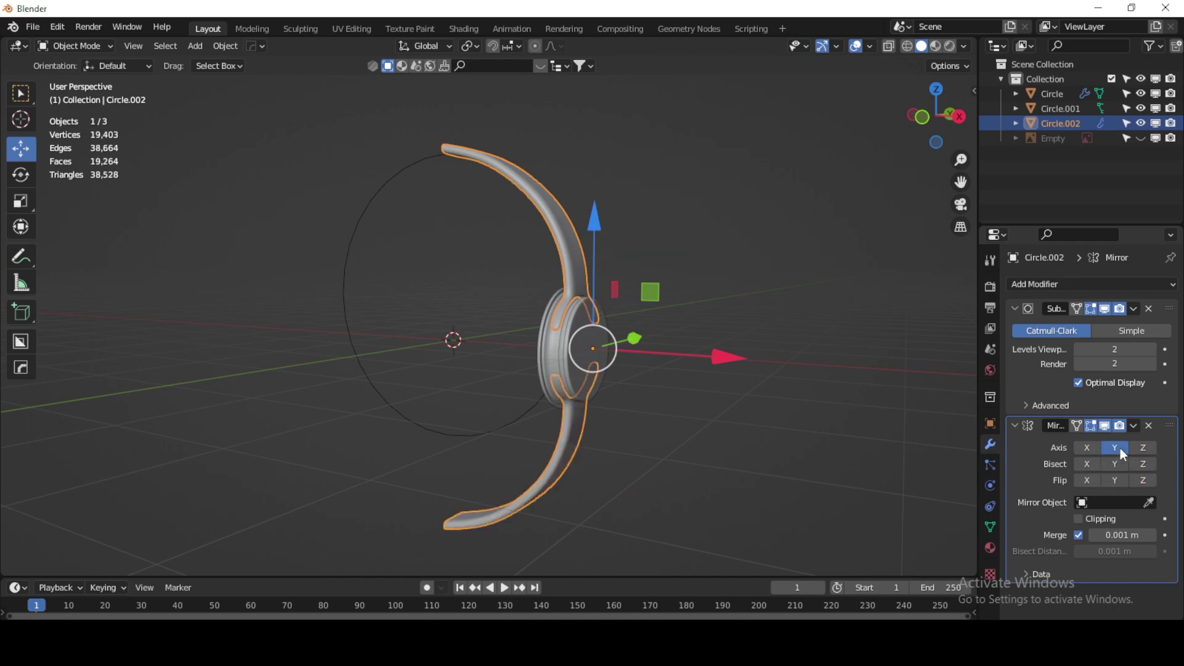
{"action": "left_click", "coordinate": [921, 116]}
Step: Turn on Affect Only Origins and move the arm's origin toward the arc's top end
{"action": "left_click", "coordinate": [966, 68]}
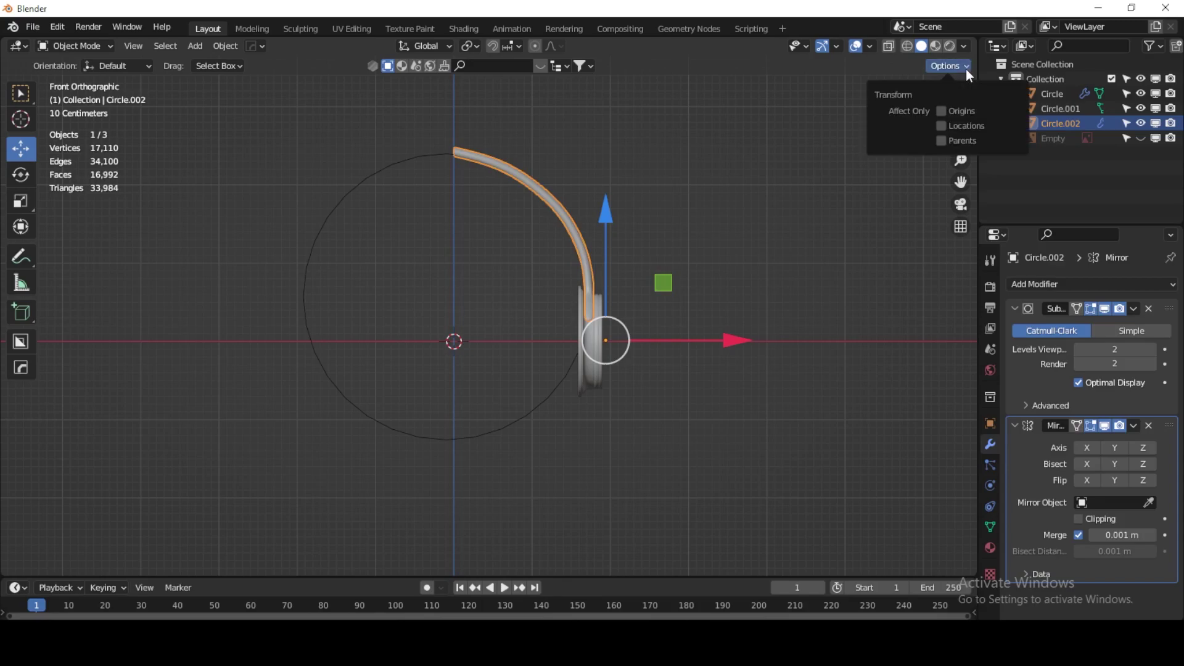
{"action": "left_click_drag", "start_coordinate": [666, 284], "coordinate": [512, 96]}
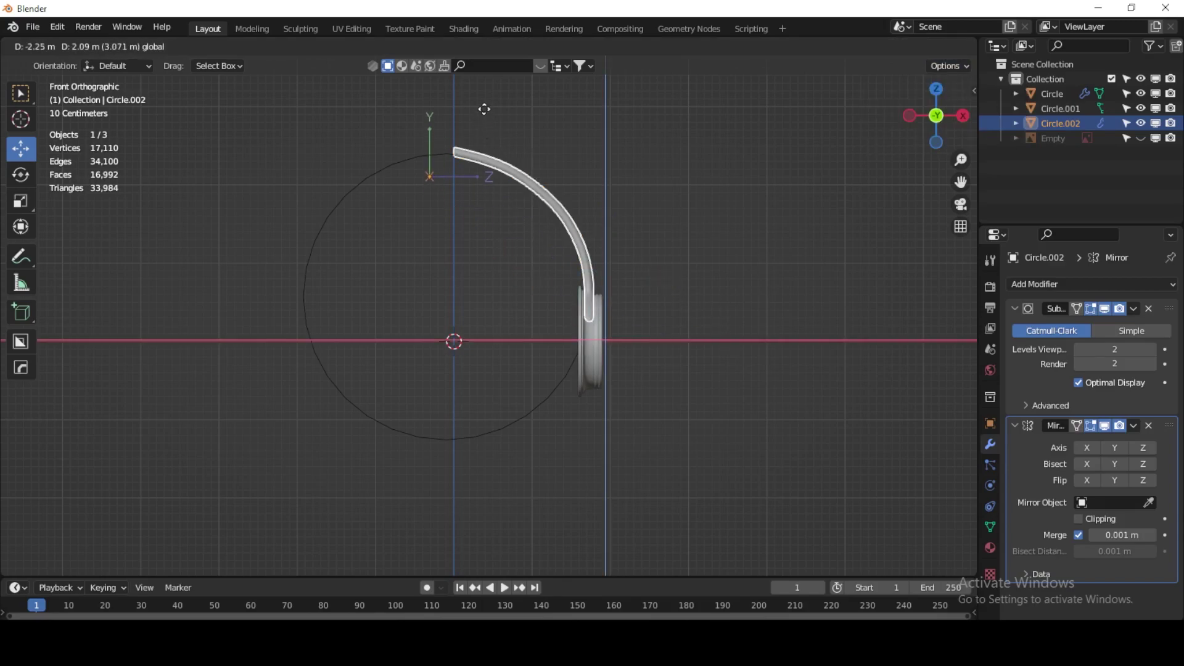
{"action": "scroll", "coordinate": [460, 239], "scroll_direction": "up", "scroll_amount": 5}
{"action": "scroll", "coordinate": [459, 231], "scroll_direction": "down", "scroll_amount": 5}
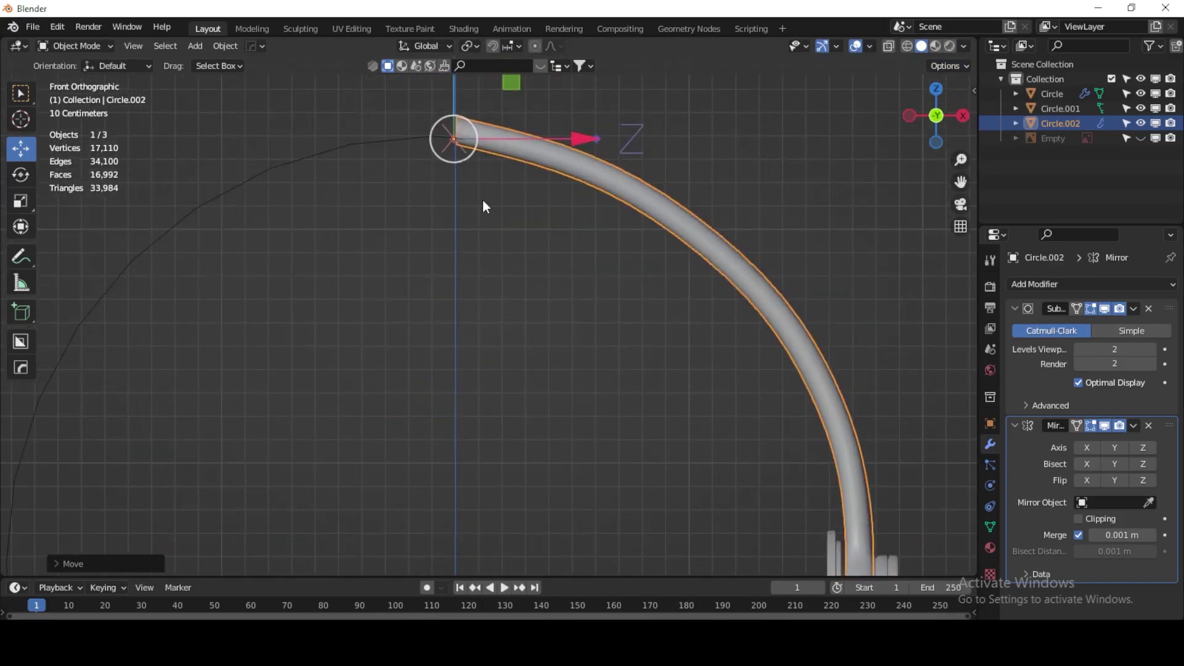
{"action": "middle_click_drag", "start_coordinate": [482, 198], "coordinate": [486, 289], "text": "shift"}
{"action": "scroll", "coordinate": [486, 290], "scroll_direction": "up", "scroll_amount": 3}
{"action": "middle_click_drag", "start_coordinate": [443, 220], "coordinate": [486, 398], "text": "shift"}
{"action": "scroll", "coordinate": [487, 402], "scroll_direction": "up", "scroll_amount": 5}
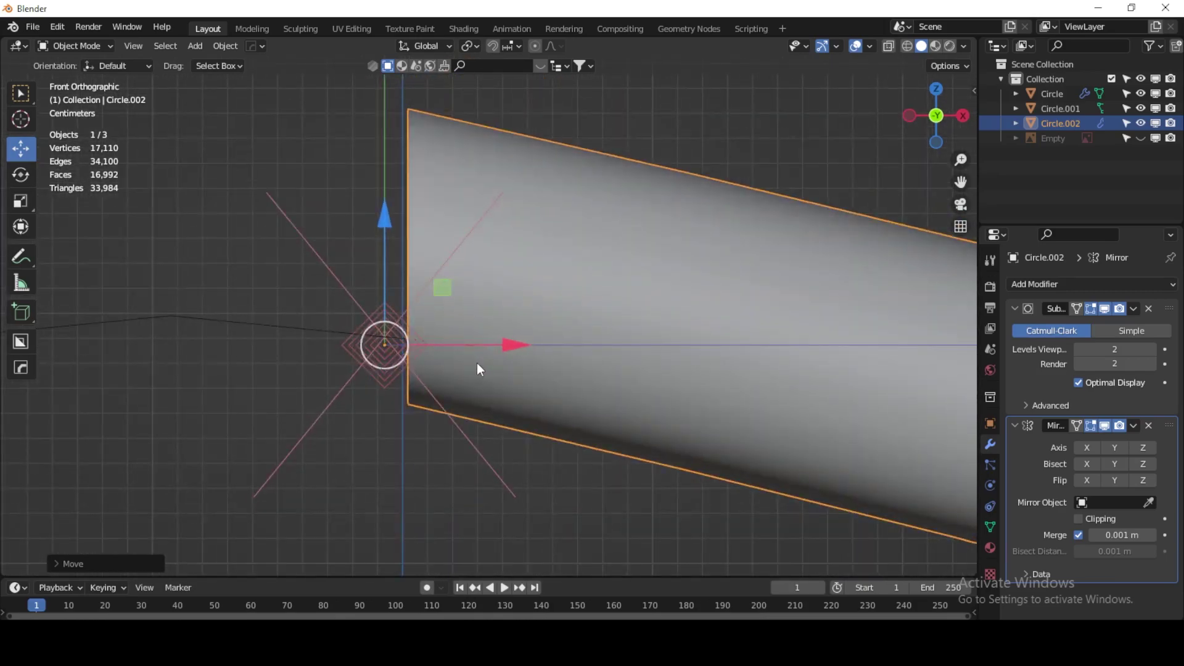
{"action": "left_click_drag", "start_coordinate": [442, 285], "coordinate": [464, 225]}
Step: Fine-tune the origin onto the arm's end edge on the centre line, then disable Affect Only Origins
{"action": "scroll", "coordinate": [439, 273], "scroll_direction": "up", "scroll_amount": 5}
{"action": "middle_click_drag", "start_coordinate": [439, 272], "coordinate": [413, 360], "text": "shift"}
{"action": "scroll", "coordinate": [372, 300], "scroll_direction": "up", "scroll_amount": 5}
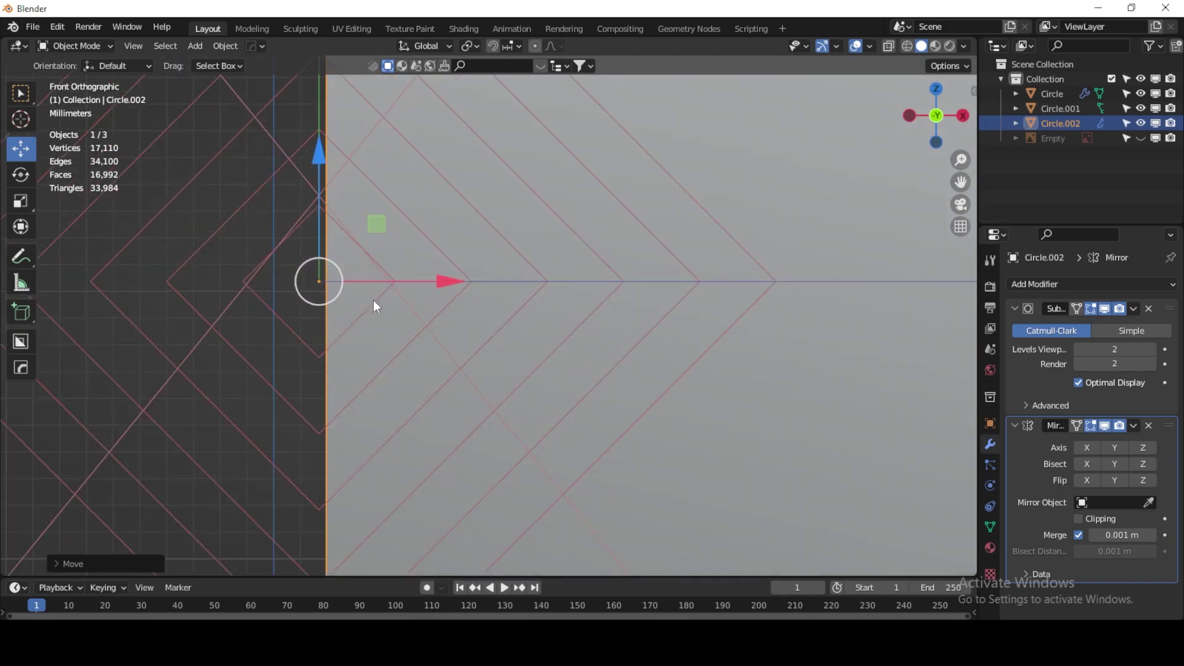
{"action": "middle_click_drag", "start_coordinate": [372, 300], "coordinate": [523, 341], "text": "shift"}
{"action": "scroll", "coordinate": [523, 338], "scroll_direction": "up", "scroll_amount": 3}
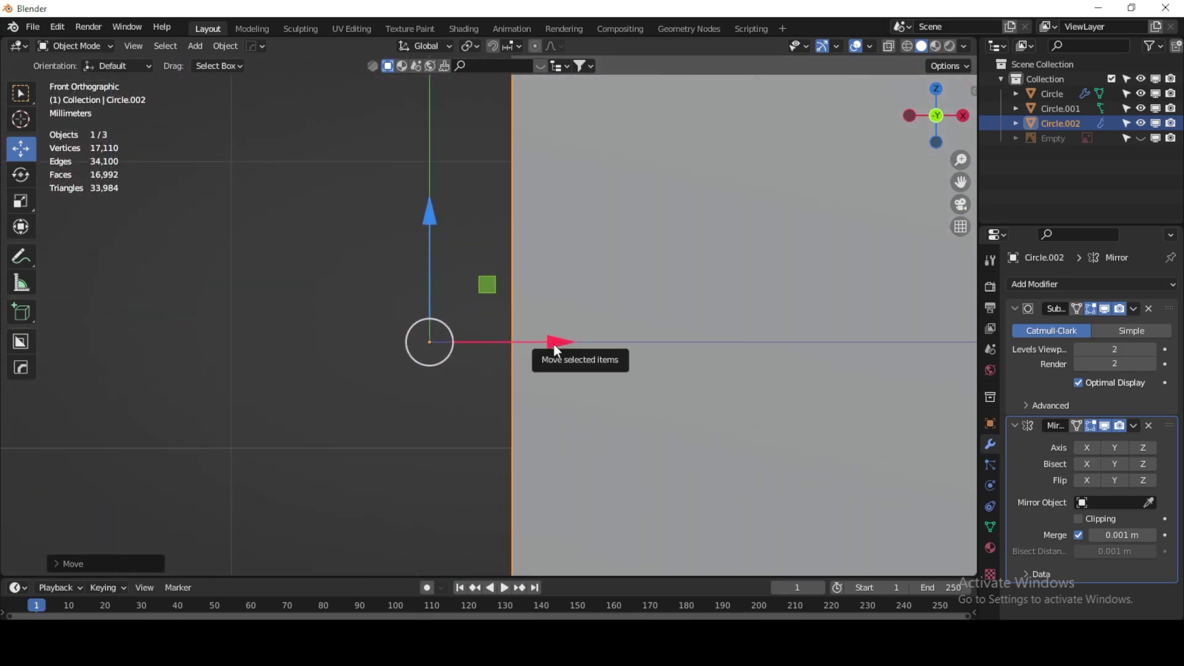
{"action": "left_click_drag", "start_coordinate": [554, 344], "coordinate": [636, 344]}
{"action": "mouse_move", "coordinate": [542, 361]}
{"action": "middle_mouse_down", "text": "shift"}
{"action": "mouse_move", "coordinate": [594, 449]}
{"action": "mouse_move", "coordinate": [491, 372]}
{"action": "middle_mouse_up", "text": "shift"}
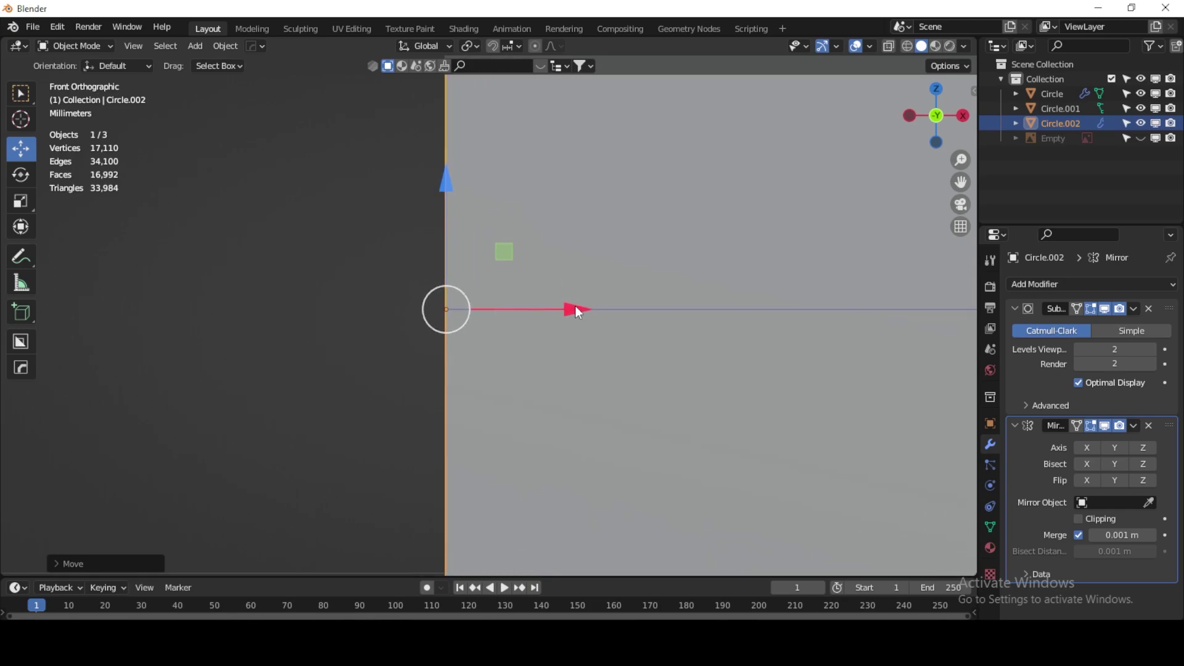
{"action": "left_click_drag", "start_coordinate": [578, 312], "coordinate": [562, 299]}
{"action": "scroll", "coordinate": [469, 318], "scroll_direction": "down", "scroll_amount": 3}
{"action": "scroll", "coordinate": [432, 277], "scroll_direction": "down", "scroll_amount": 3}
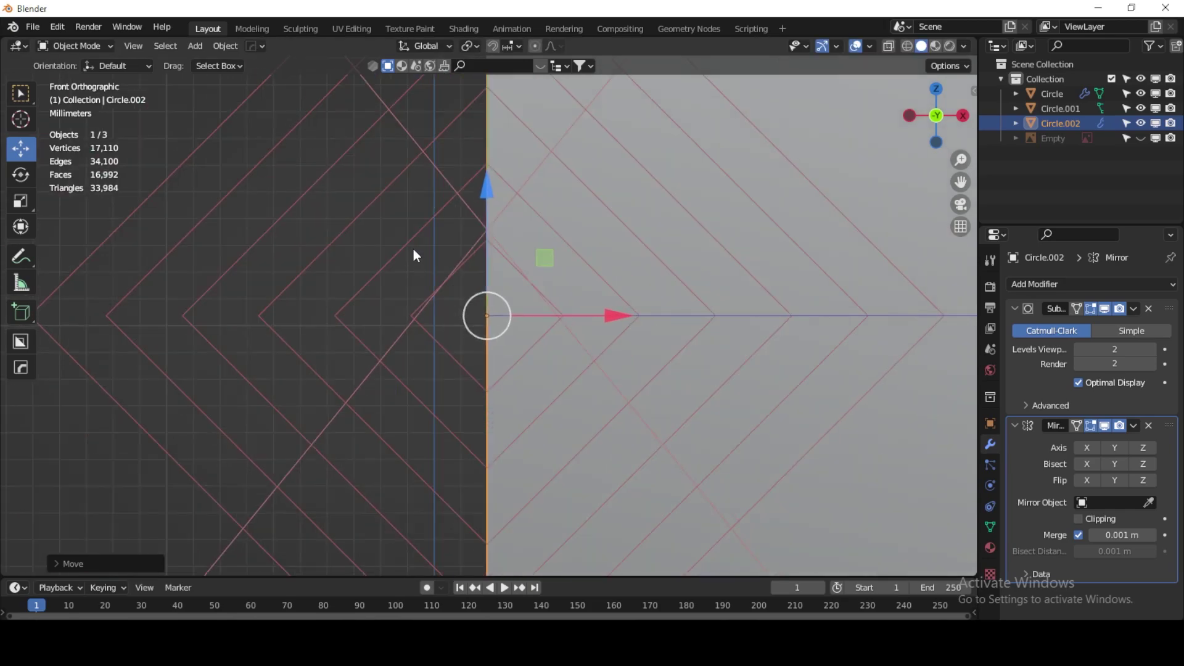
{"action": "scroll", "coordinate": [412, 248], "scroll_direction": "down", "scroll_amount": 4}
{"action": "scroll", "coordinate": [432, 274], "scroll_direction": "down", "scroll_amount": 3}
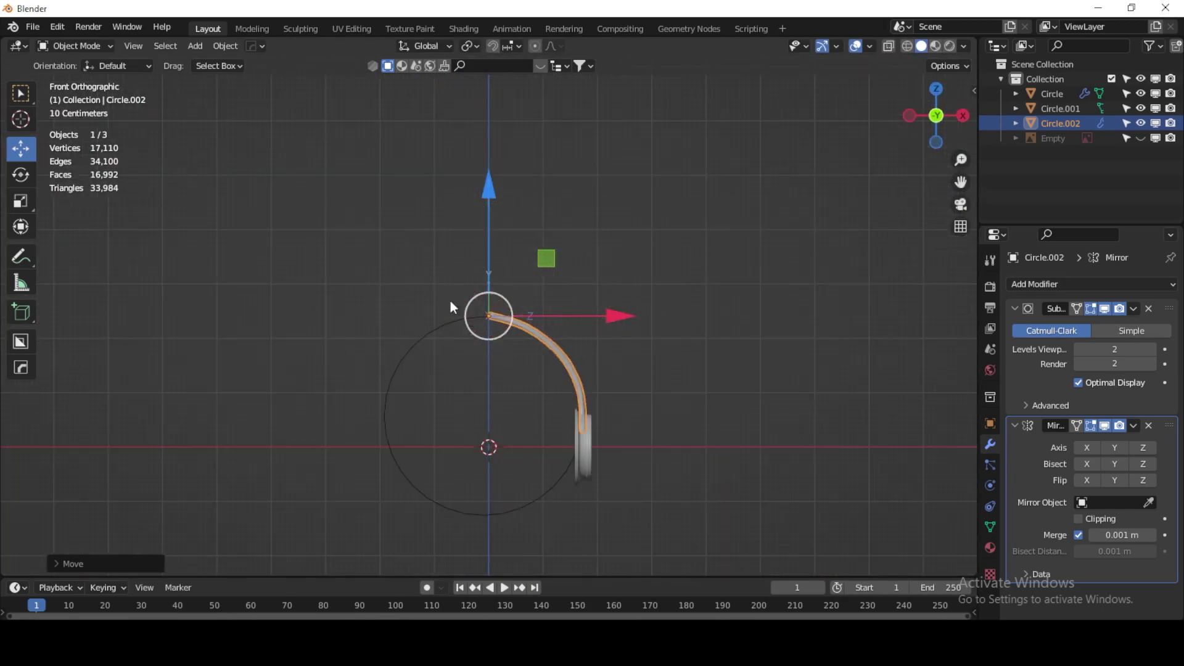
{"action": "left_click", "coordinate": [950, 66]}
{"action": "mouse_move", "coordinate": [574, 420]}
{"action": "middle_mouse_down"}
{"action": "mouse_move", "coordinate": [500, 313]}
{"action": "mouse_move", "coordinate": [502, 364]}
{"action": "mouse_move", "coordinate": [531, 351]}
{"action": "mouse_move", "coordinate": [515, 375]}
{"action": "middle_mouse_up"}
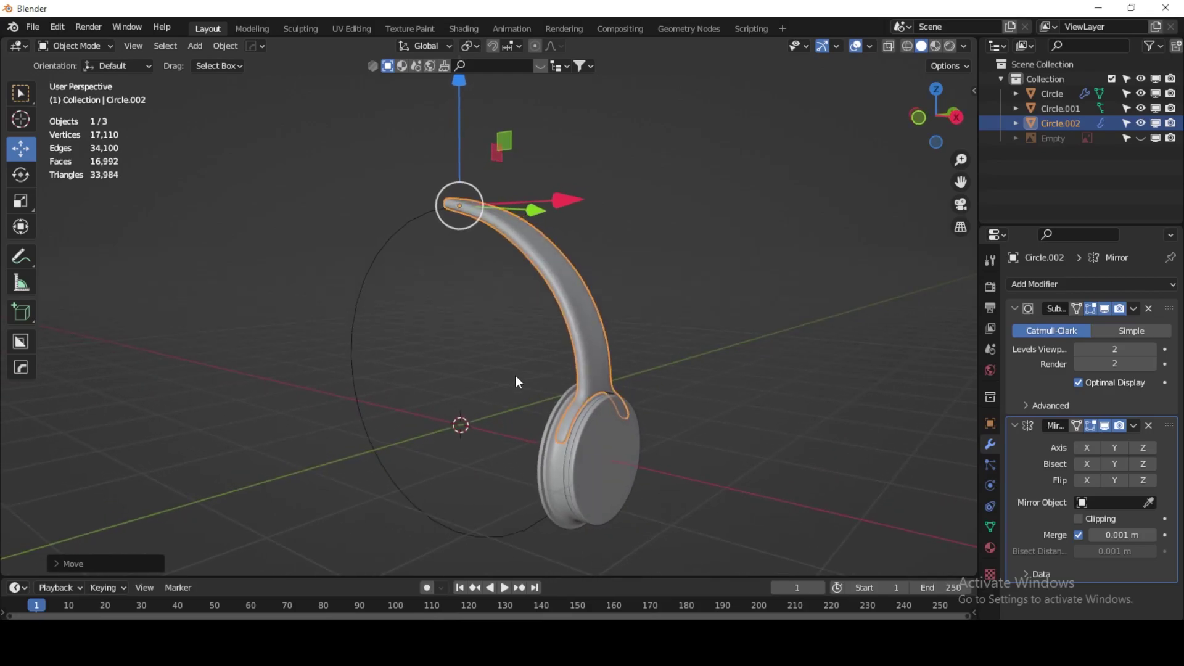
Step: Enable Z-axis mirroring on the arm so it forms a full headband, viewed from the front
{"action": "left_click", "coordinate": [1148, 453]}
{"action": "middle_click_drag", "start_coordinate": [870, 440], "coordinate": [557, 323]}
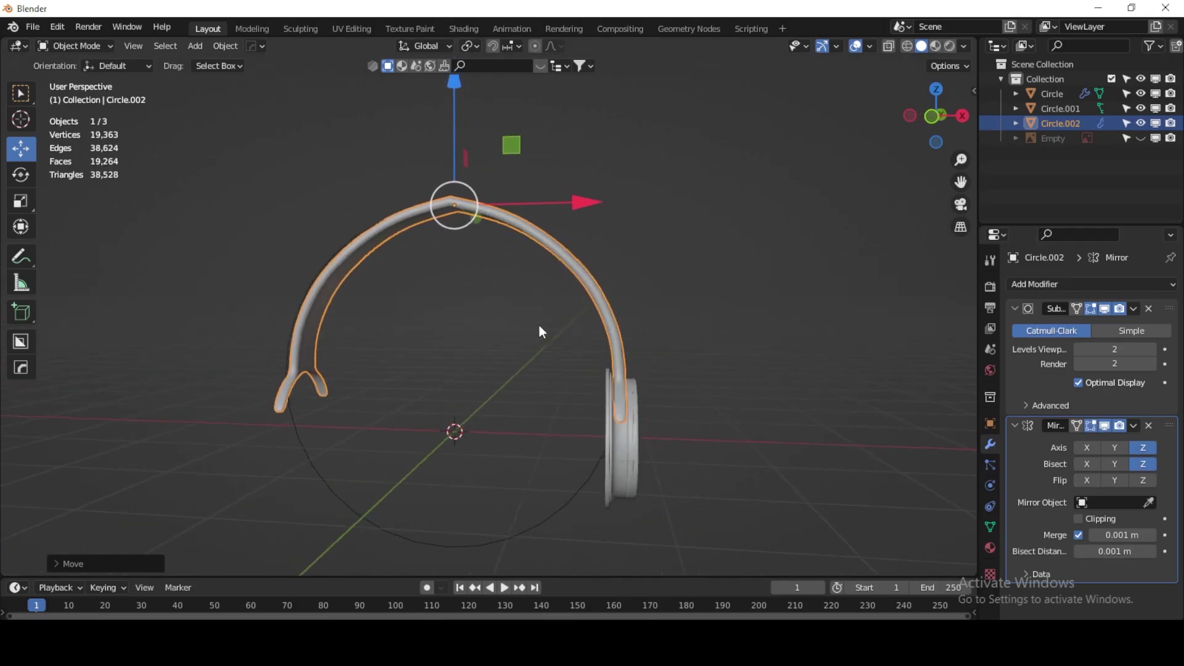
{"action": "left_click", "coordinate": [936, 115]}
{"action": "left_click_drag", "start_coordinate": [935, 115], "coordinate": [903, 127]}
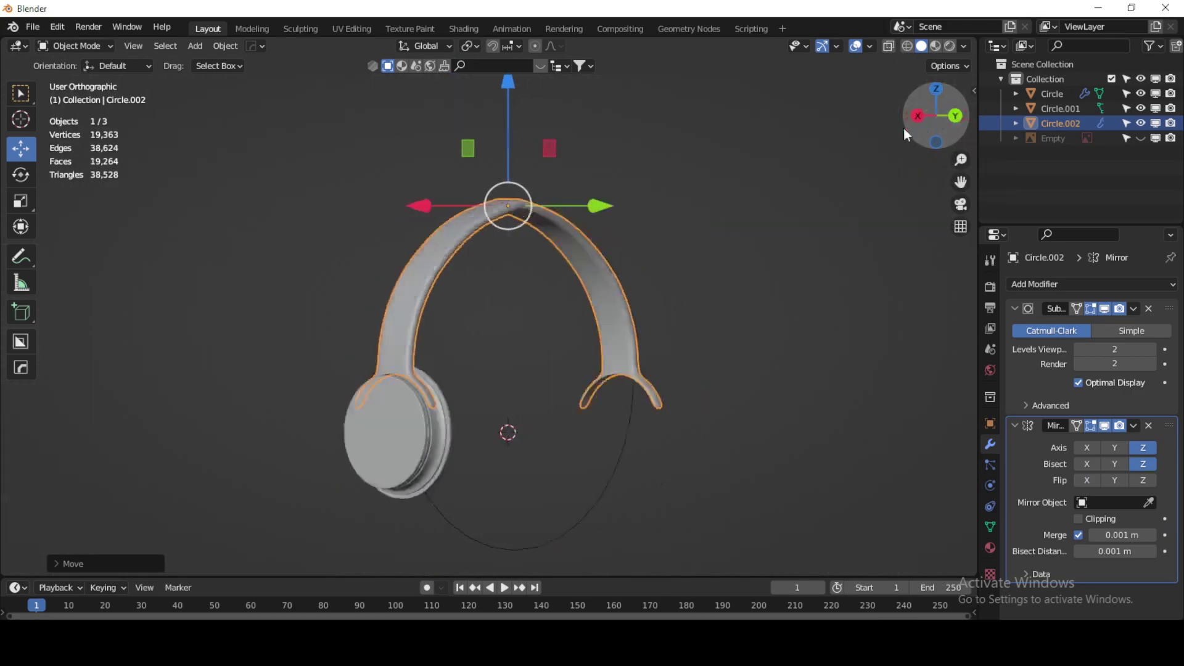
{"action": "key", "text": "KP_1"}
{"action": "scroll", "coordinate": [487, 247], "scroll_direction": "up", "scroll_amount": 5}
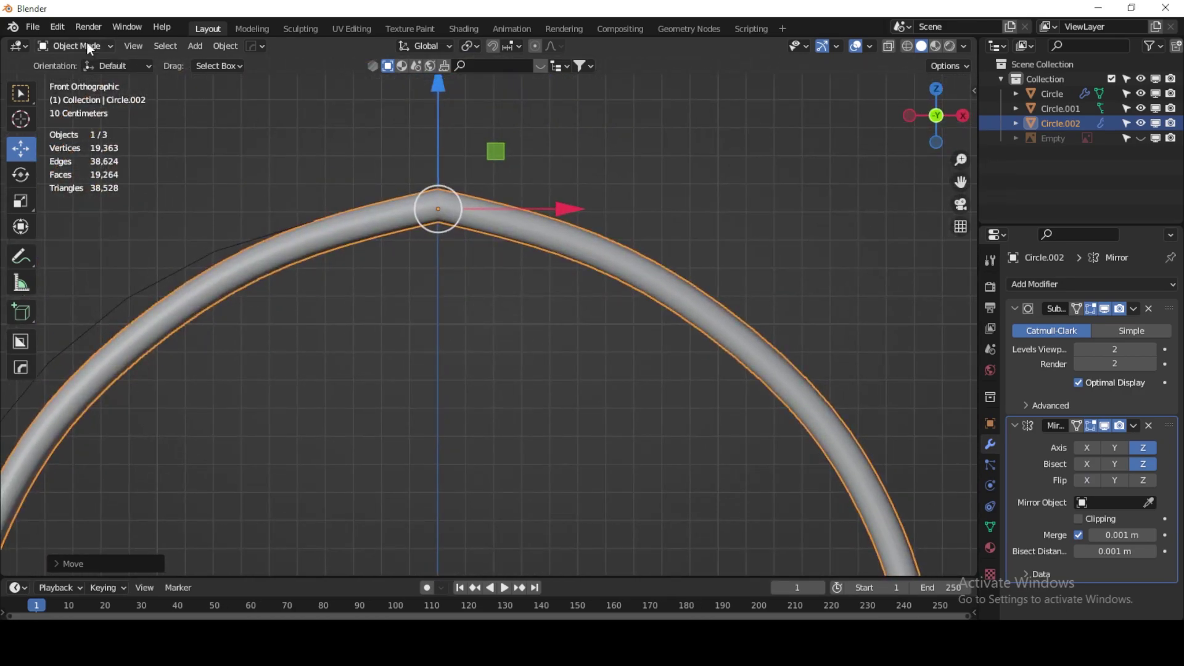
Step: In Edit Mode, select all the headband's peak vertices, using X-ray to include the back ones
{"action": "left_click", "coordinate": [90, 46]}
{"action": "left_click", "coordinate": [99, 79]}
{"action": "left_click_drag", "start_coordinate": [402, 139], "coordinate": [491, 257]}
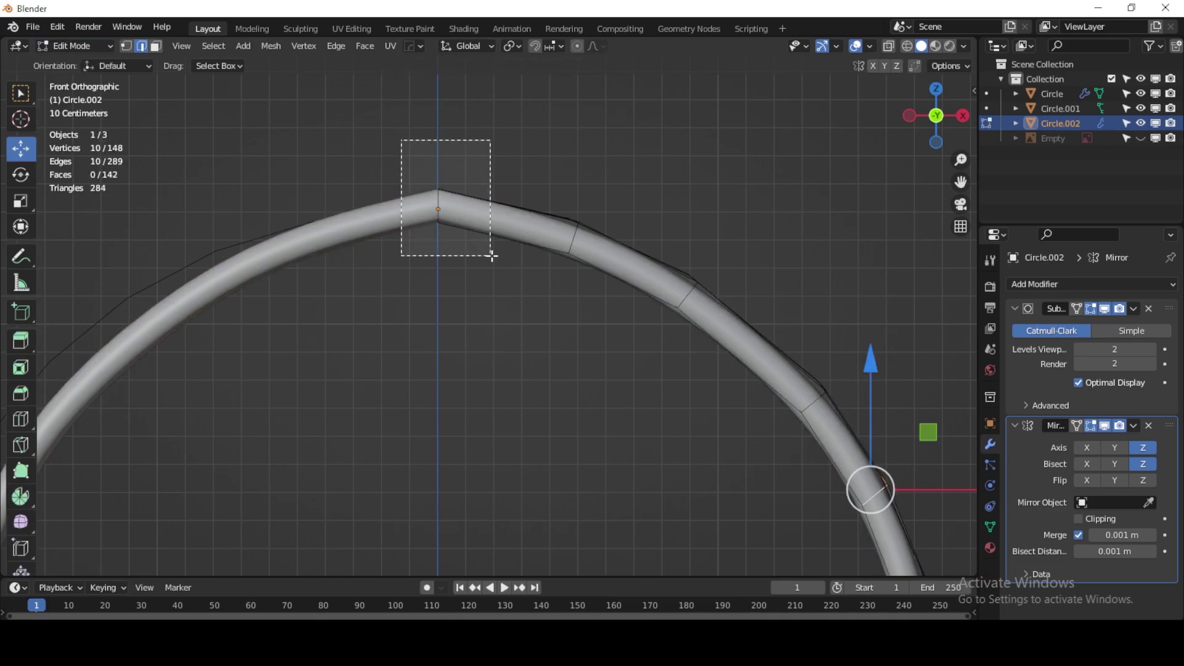
{"action": "left_click_drag", "start_coordinate": [442, 121], "coordinate": [441, 137]}
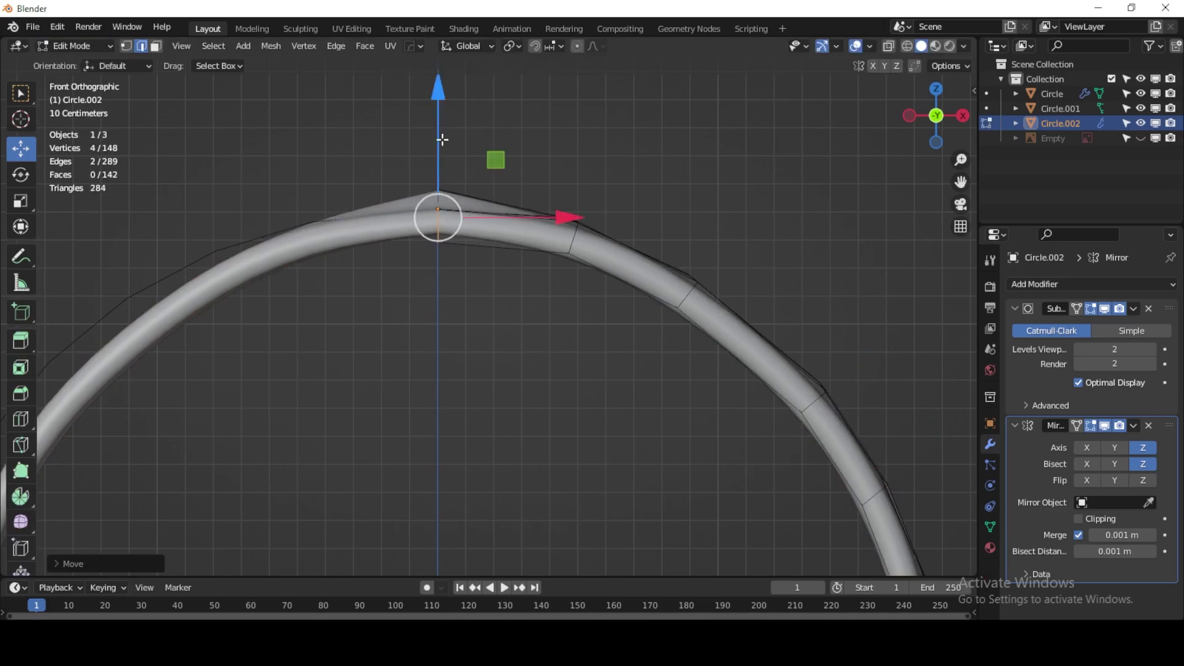
{"action": "key", "text": "ctrl+z"}
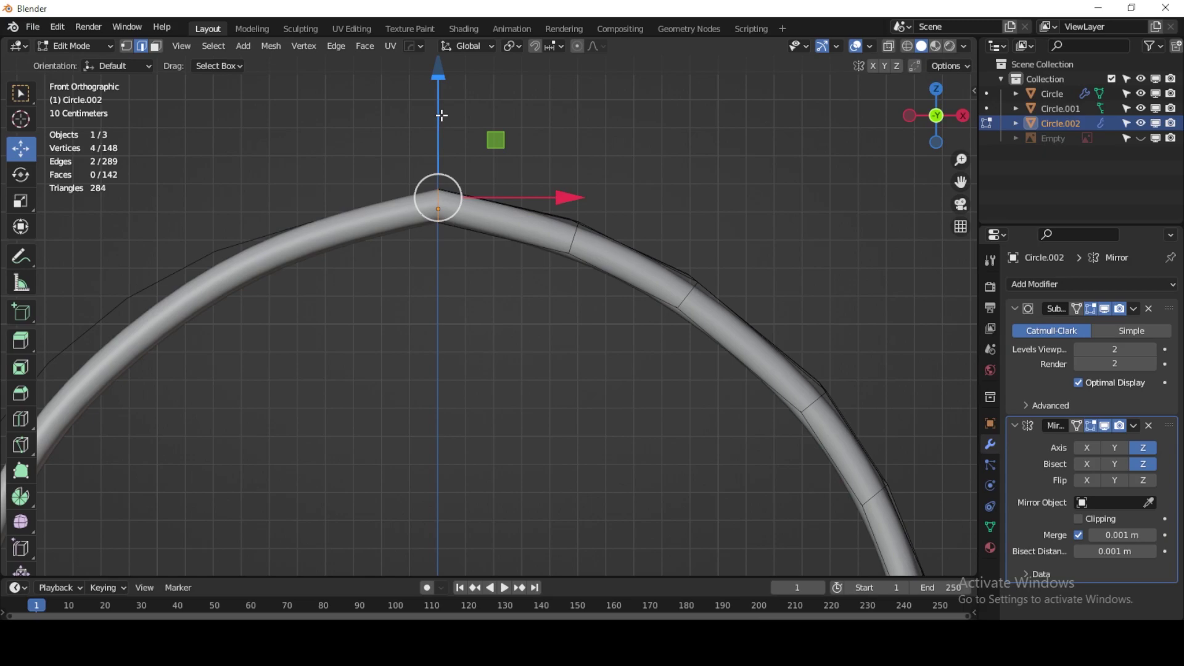
{"action": "key", "text": "alt+z"}
{"action": "mouse_move", "coordinate": [492, 285]}
{"action": "left_mouse_down"}
{"action": "mouse_move", "coordinate": [393, 100]}
{"action": "mouse_move", "coordinate": [444, 121]}
{"action": "left_mouse_up"}
{"action": "key", "text": "alt+z"}
Step: Return to Object Mode and select the headband together with the earcup
{"action": "scroll", "coordinate": [444, 121], "scroll_direction": "down", "scroll_amount": 4}
{"action": "scroll", "coordinate": [502, 336], "scroll_direction": "down", "scroll_amount": 2}
{"action": "mouse_move", "coordinate": [502, 335]}
{"action": "middle_mouse_down", "text": "shift"}
{"action": "mouse_move", "coordinate": [468, 222]}
{"action": "mouse_move", "coordinate": [601, 256]}
{"action": "middle_mouse_up", "text": "shift"}
{"action": "key", "text": "Tab"}
{"action": "left_click", "coordinate": [599, 252]}
{"action": "left_click", "coordinate": [605, 373], "text": "shift"}
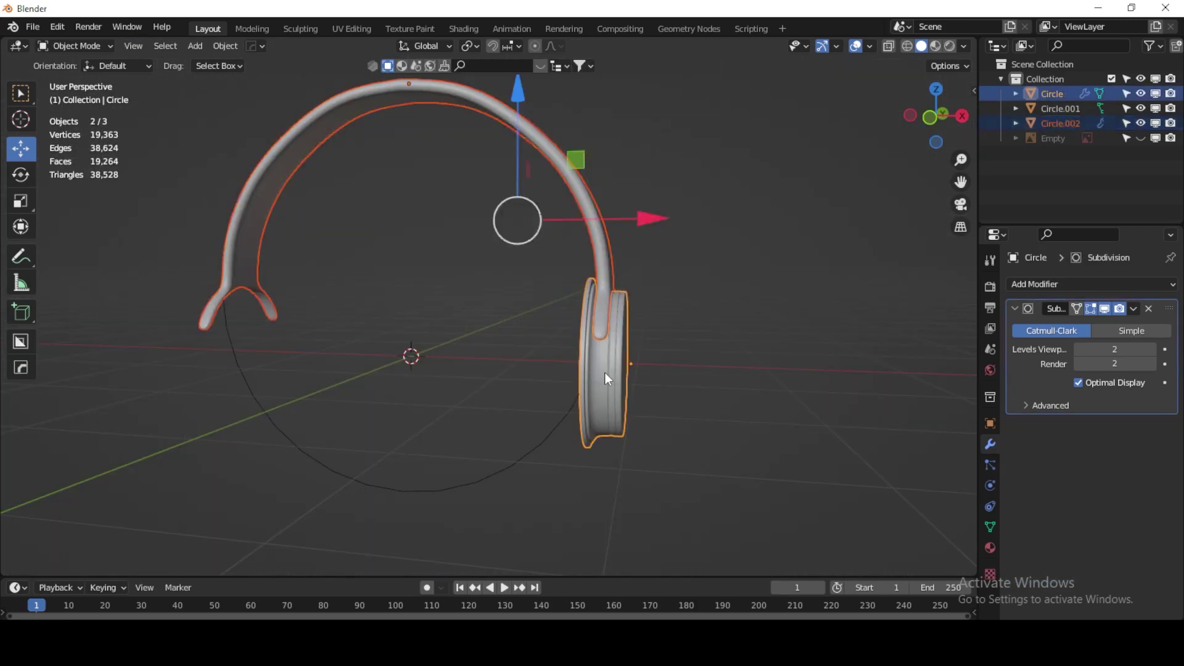
Step: Parent the headband to the earcup and confirm the earcup's rotation
{"action": "key", "text": "ctrl+p"}
{"action": "left_click", "coordinate": [605, 372]}
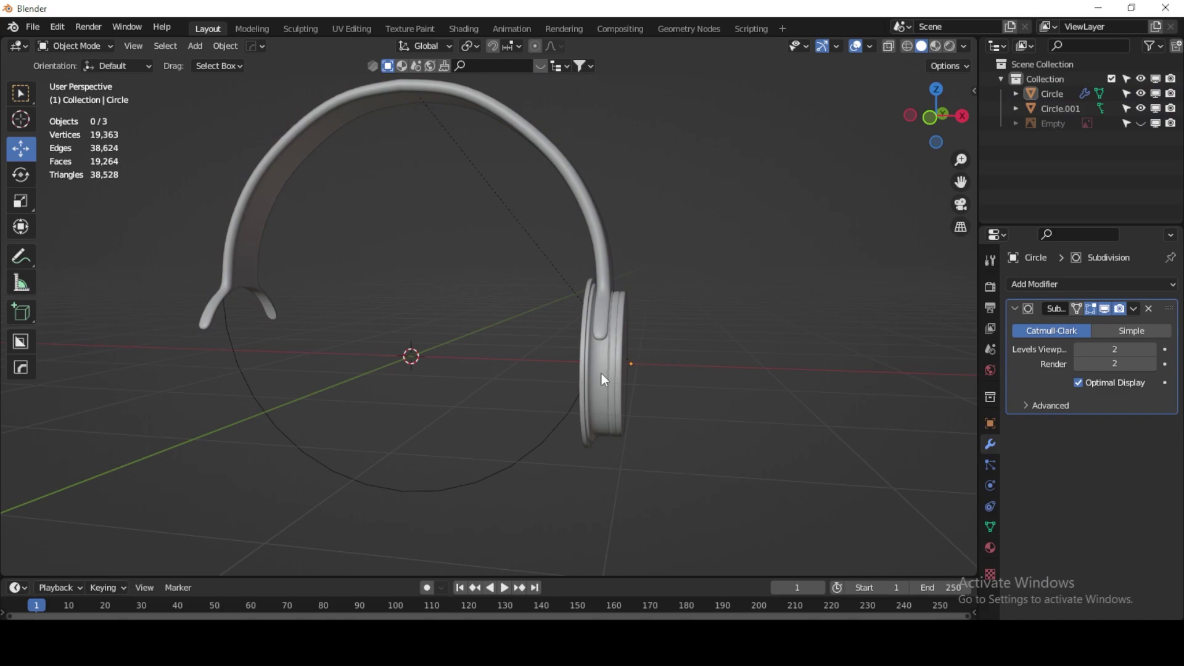
{"action": "left_click", "coordinate": [790, 339]}
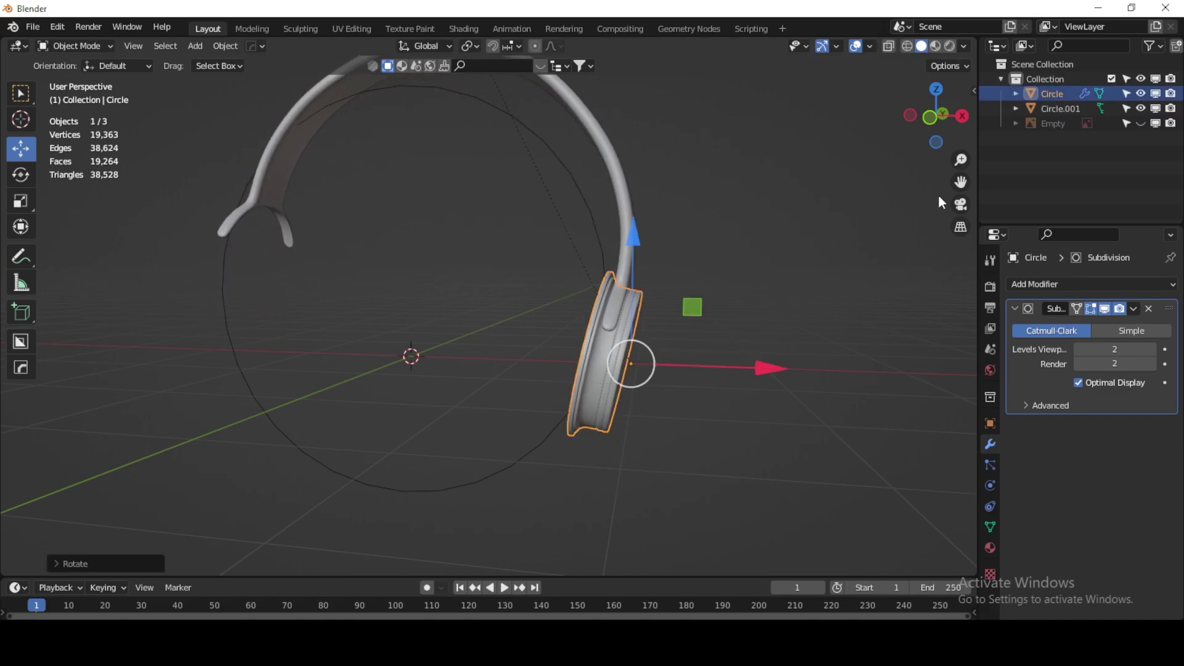
Step: In front view, shift the earcup slightly left along X
{"action": "left_click", "coordinate": [935, 129]}
{"action": "middle_click_drag", "start_coordinate": [691, 339], "coordinate": [674, 387], "text": "shift"}
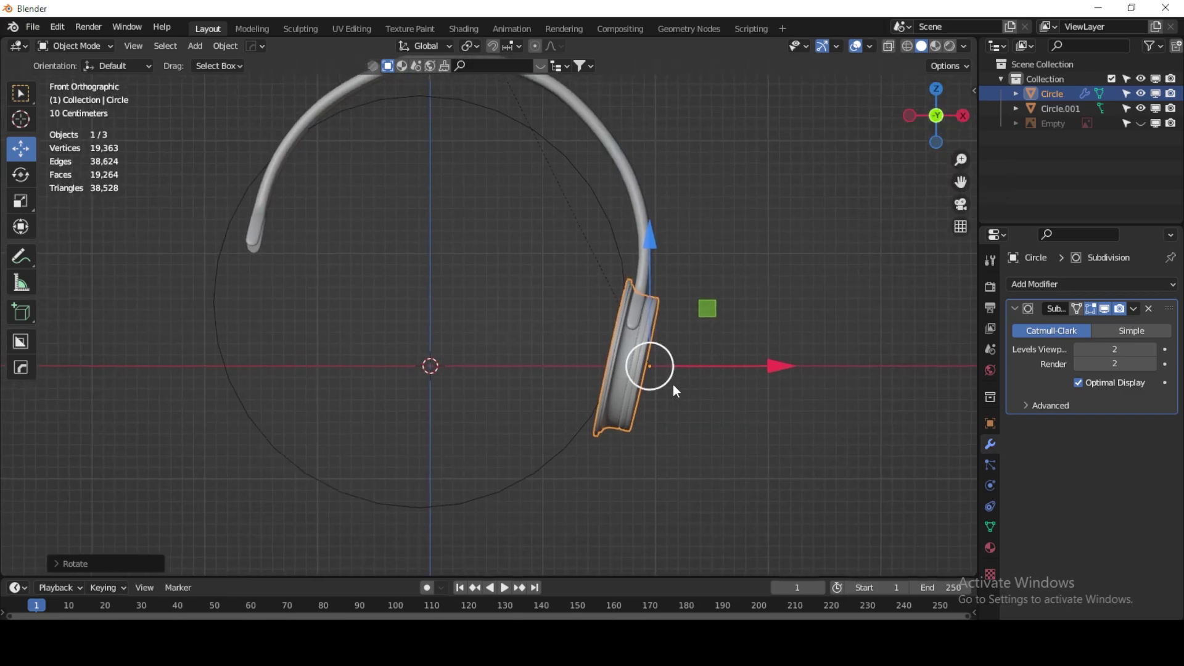
{"action": "scroll", "coordinate": [675, 388], "scroll_direction": "down", "scroll_amount": 2}
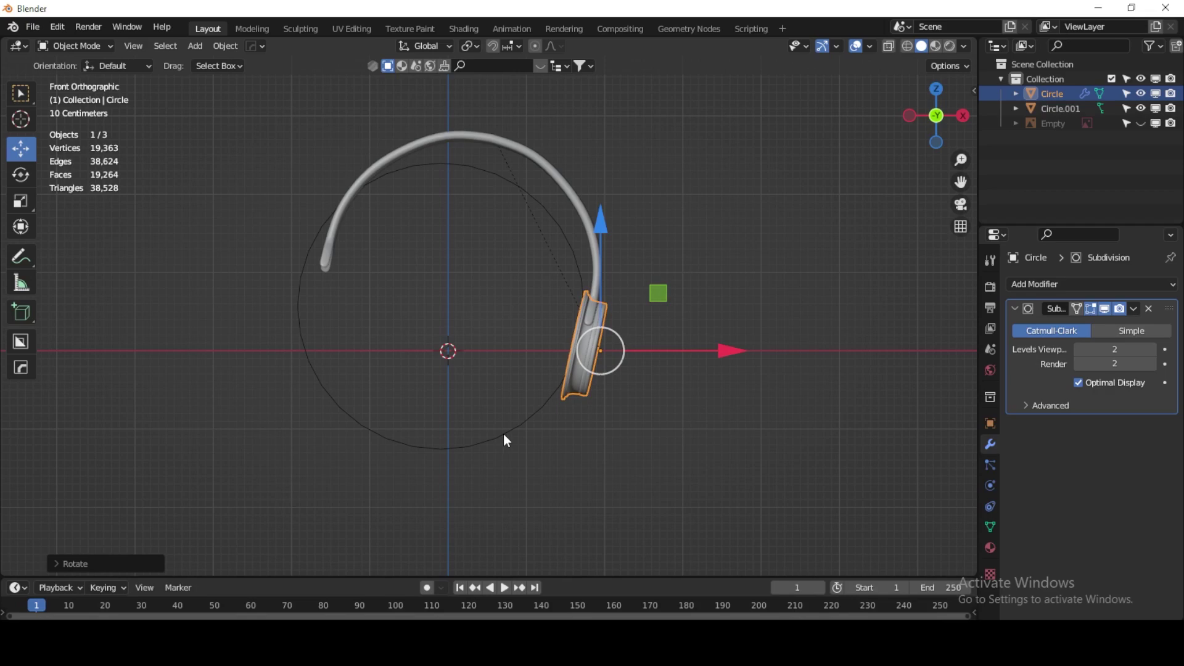
{"action": "left_click", "coordinate": [505, 435]}
{"action": "left_click", "coordinate": [590, 349]}
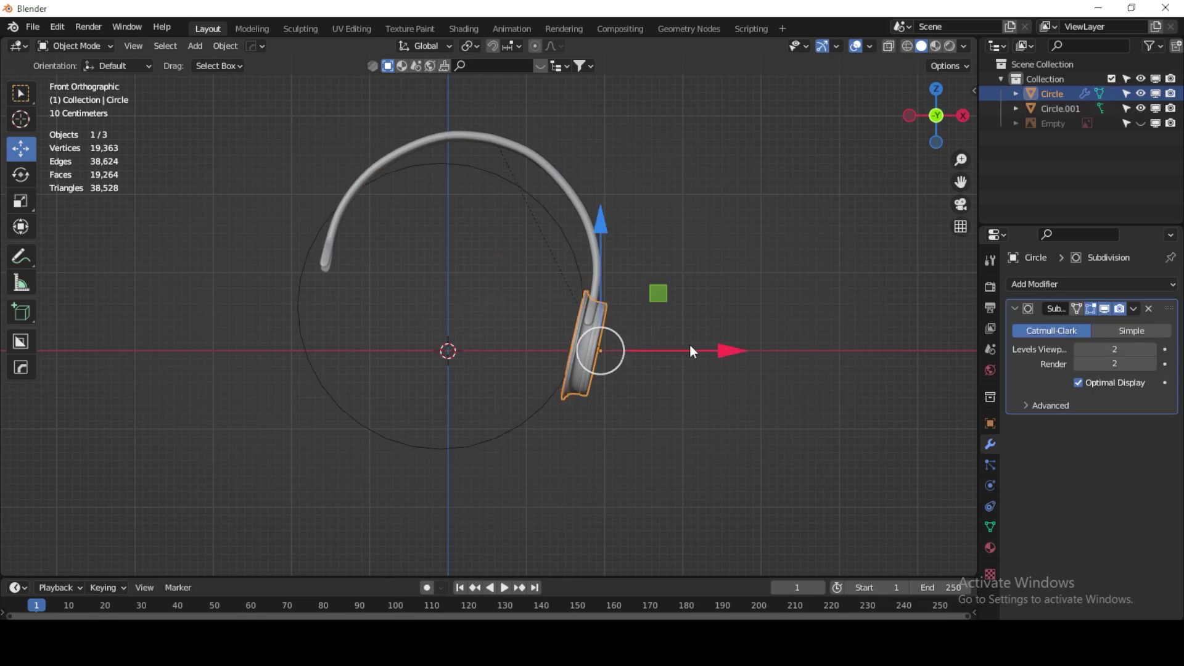
{"action": "left_click_drag", "start_coordinate": [707, 354], "coordinate": [691, 354]}
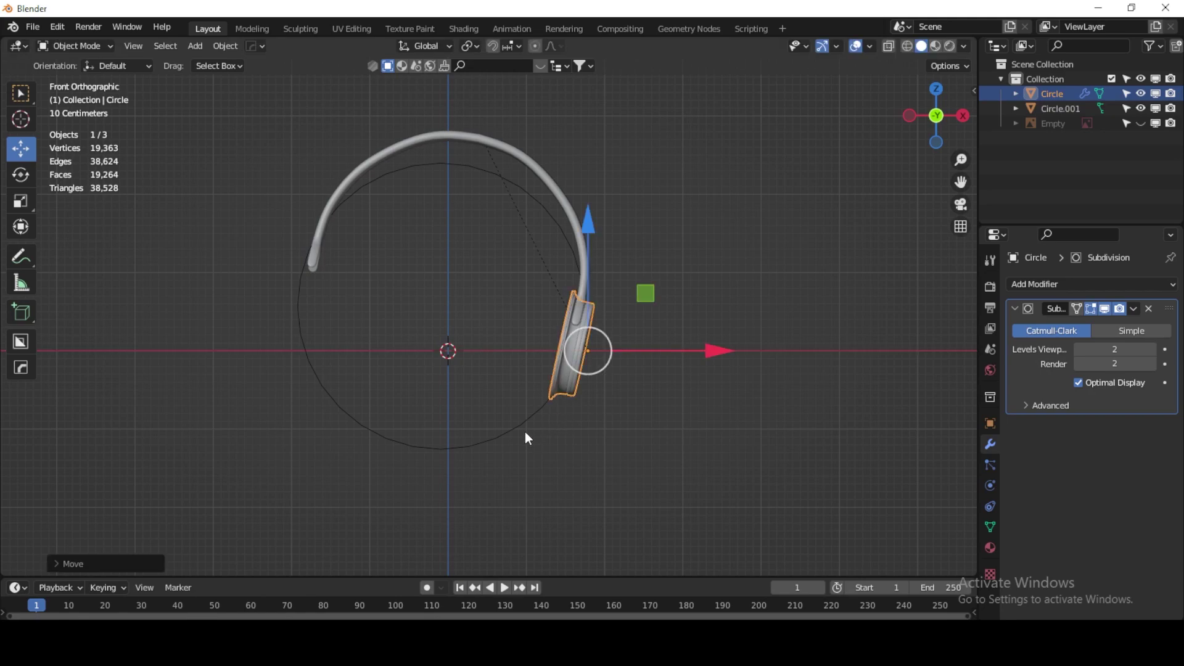
Step: Enlarge the guide circle and raise it up under the headband arc
{"action": "left_click", "coordinate": [524, 421]}
{"action": "key", "text": "s"}
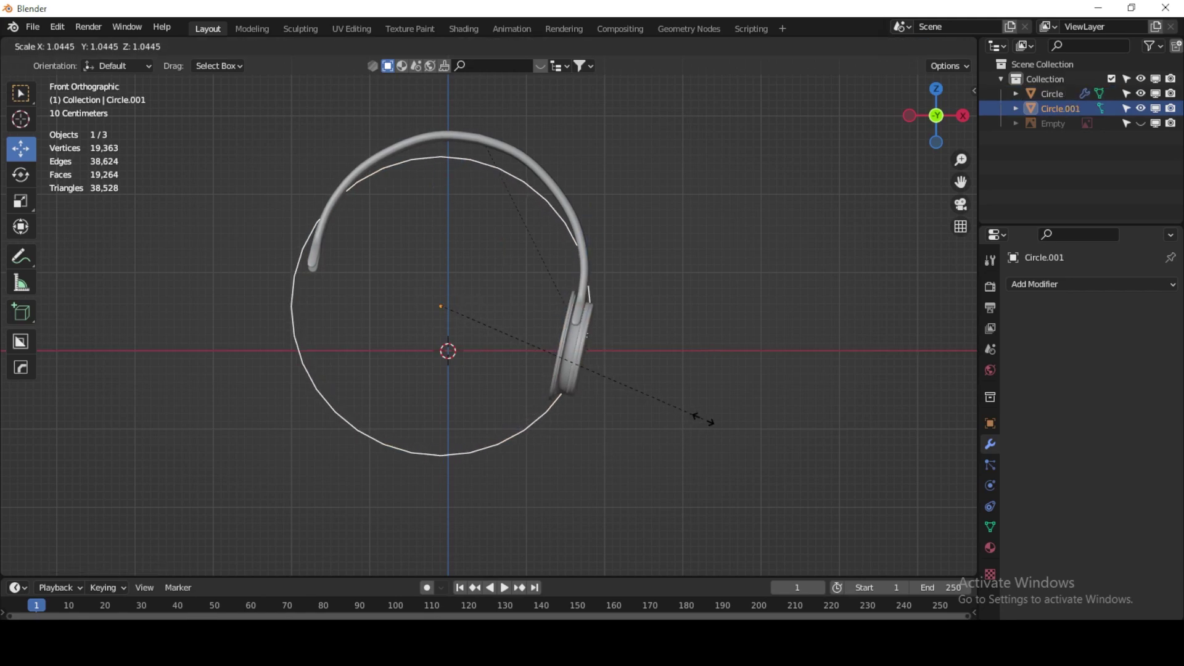
{"action": "left_click", "coordinate": [696, 416]}
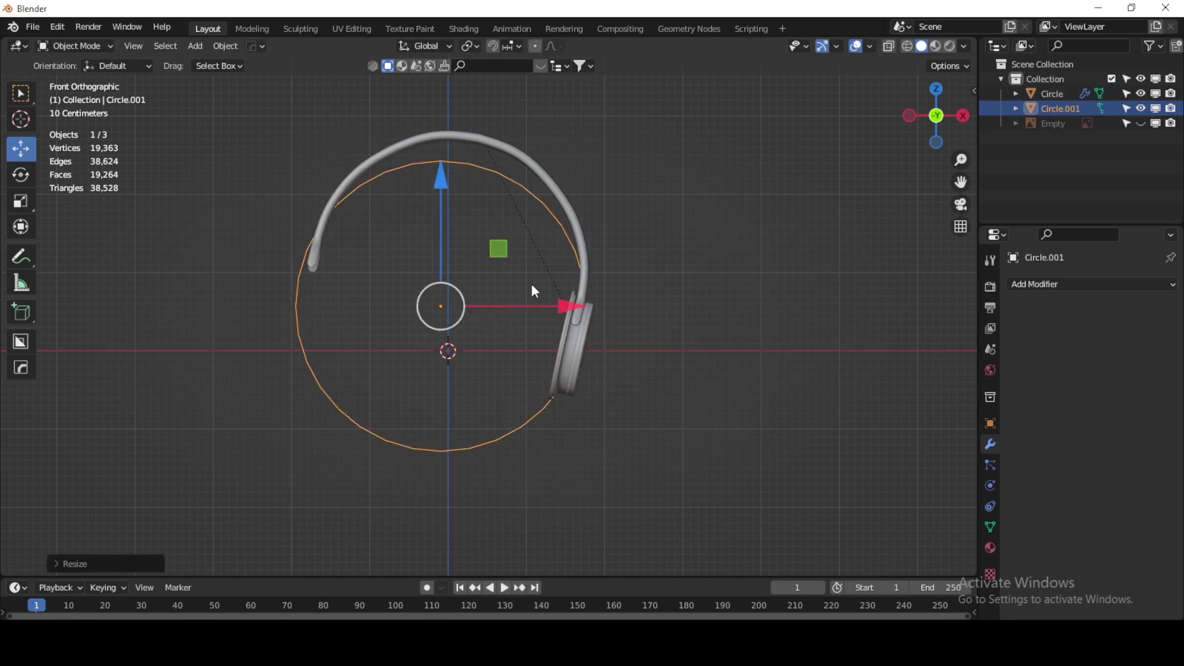
{"action": "scroll", "coordinate": [531, 283], "scroll_direction": "up", "scroll_amount": 2}
{"action": "middle_click_drag", "start_coordinate": [509, 184], "coordinate": [521, 284], "text": "shift"}
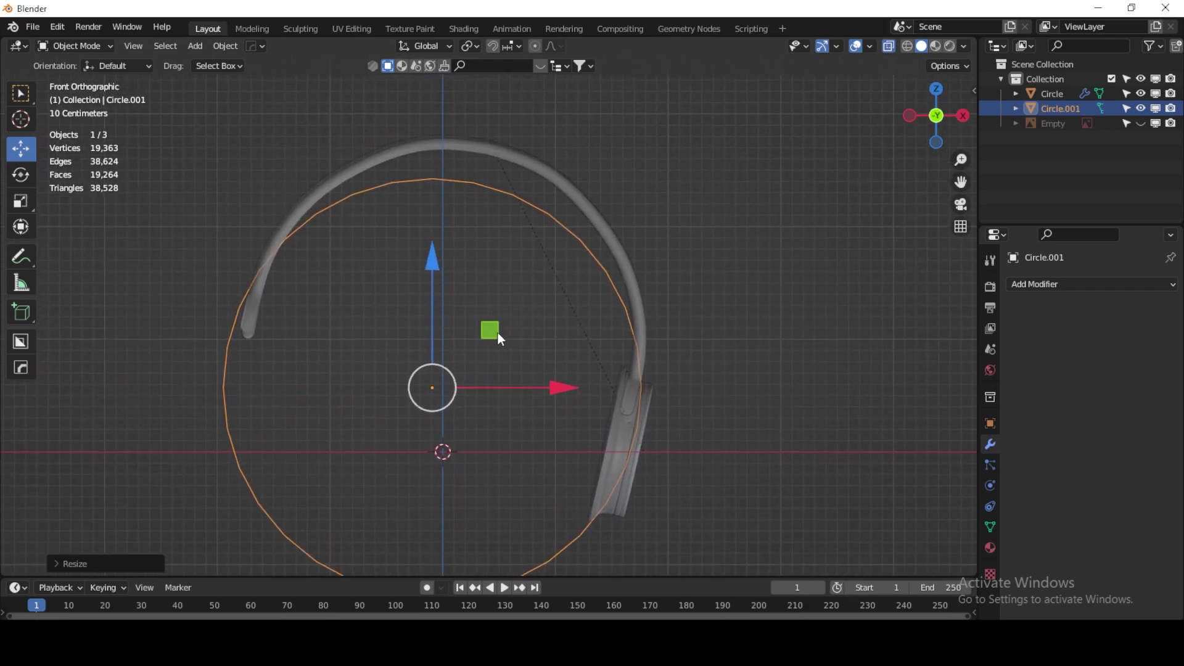
{"action": "left_click_drag", "start_coordinate": [498, 331], "coordinate": [493, 275]}
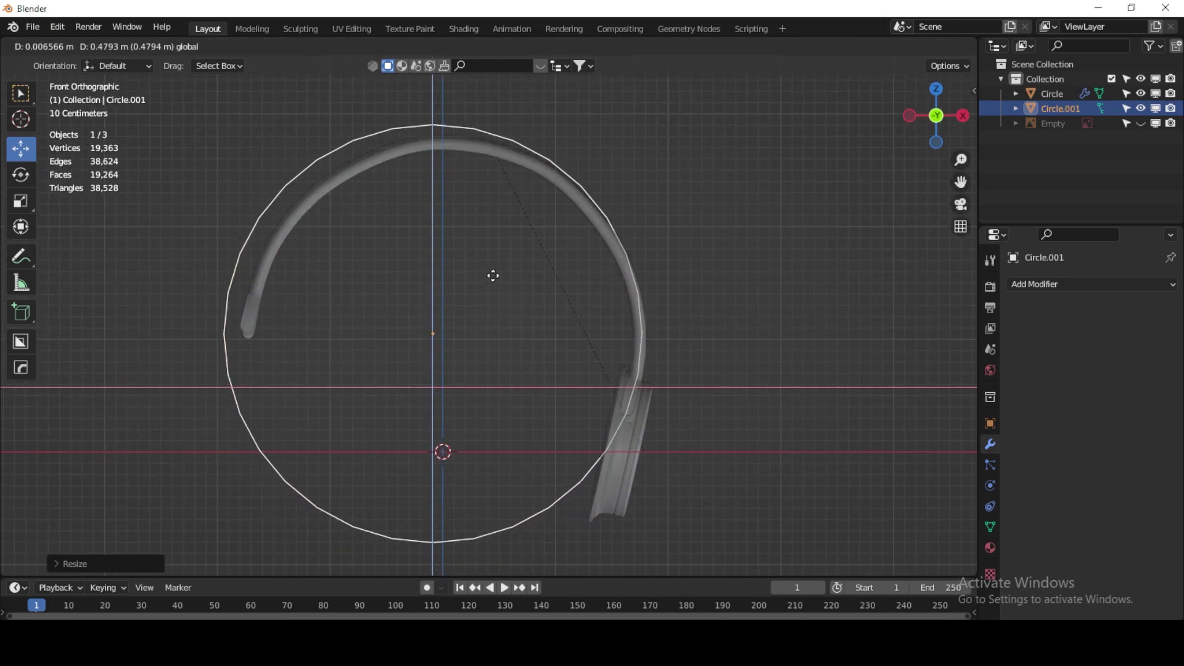
Step: Place the guide circle, then in Edit Mode move the arm's top end loop upward
{"action": "left_click", "coordinate": [492, 276]}
{"action": "left_click", "coordinate": [538, 166]}
{"action": "left_click", "coordinate": [71, 46]}
{"action": "left_click", "coordinate": [77, 79]}
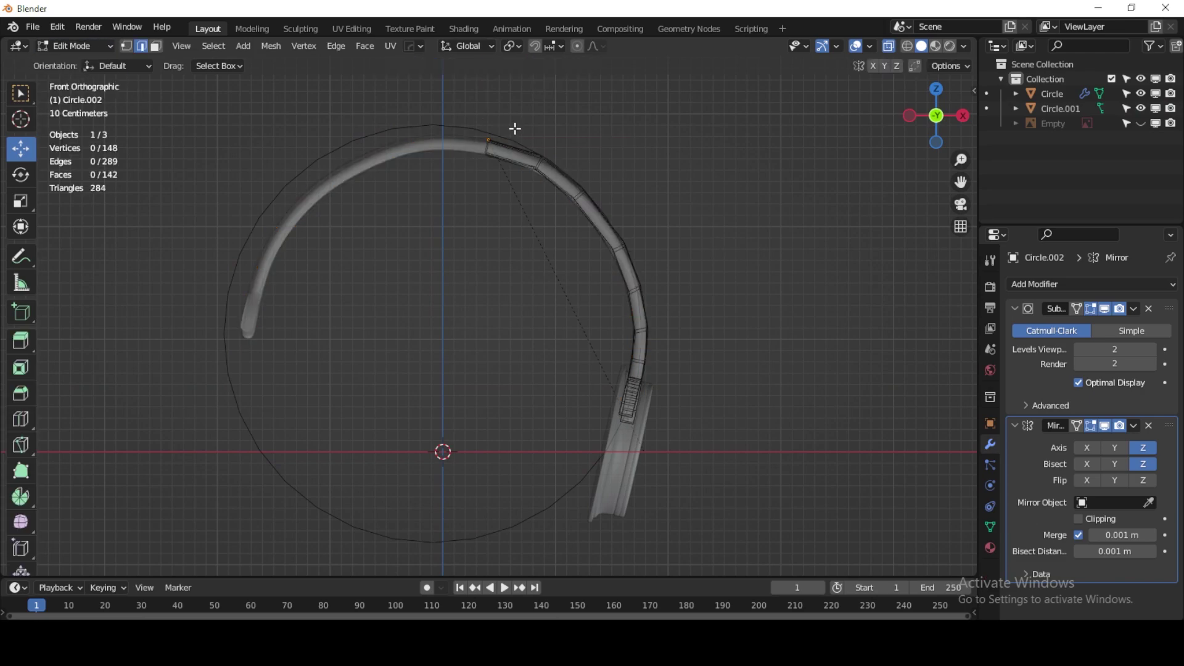
{"action": "mouse_move", "coordinate": [515, 128]}
{"action": "left_mouse_down"}
{"action": "mouse_move", "coordinate": [484, 162]}
{"action": "mouse_move", "coordinate": [435, 161]}
{"action": "left_mouse_up"}
{"action": "scroll", "coordinate": [491, 175], "scroll_direction": "up", "scroll_amount": 3}
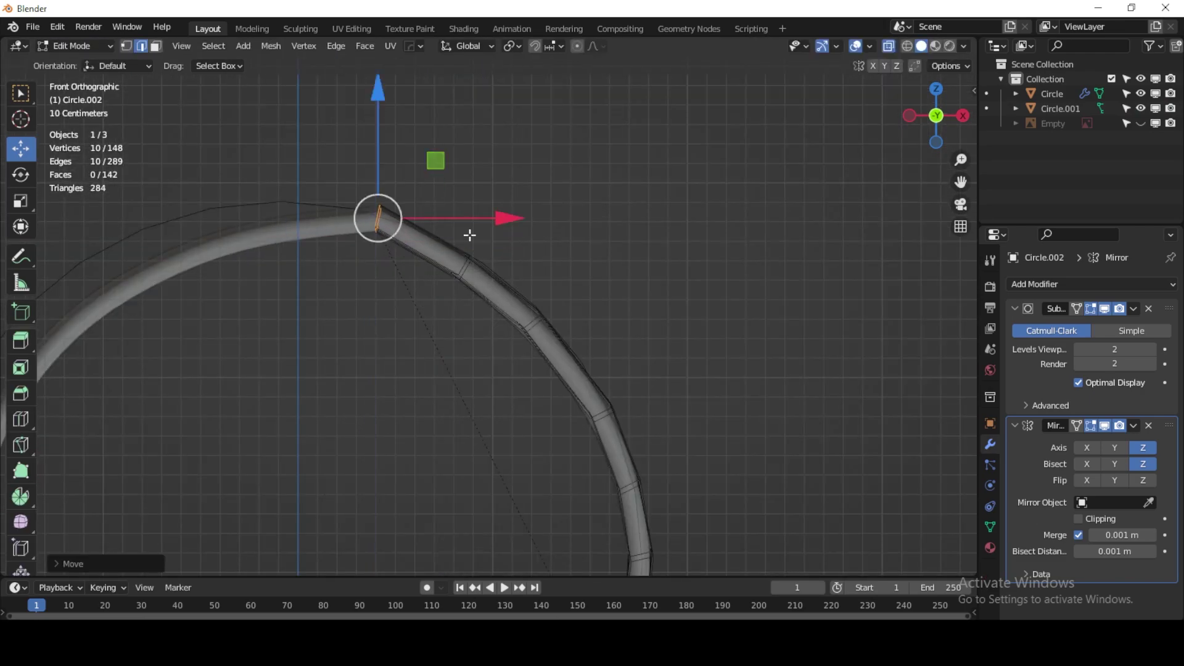
{"action": "key", "text": "g"}
{"action": "key", "text": "shift+y"}
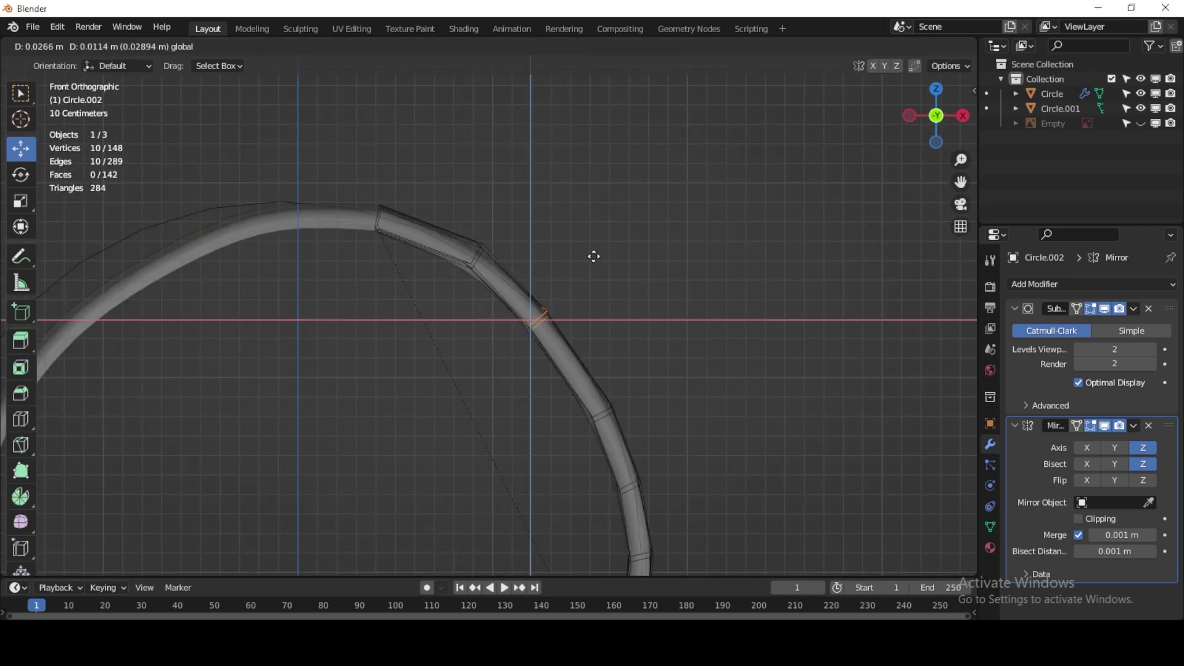
{"action": "left_click", "coordinate": [593, 257]}
{"action": "middle_click_drag", "start_coordinate": [560, 450], "coordinate": [622, 548], "text": "shift"}
Step: Slide an edge loop lower on the arm above the earcup, nudging it along X
{"action": "key", "text": "g"}
{"action": "left_click", "coordinate": [516, 151]}
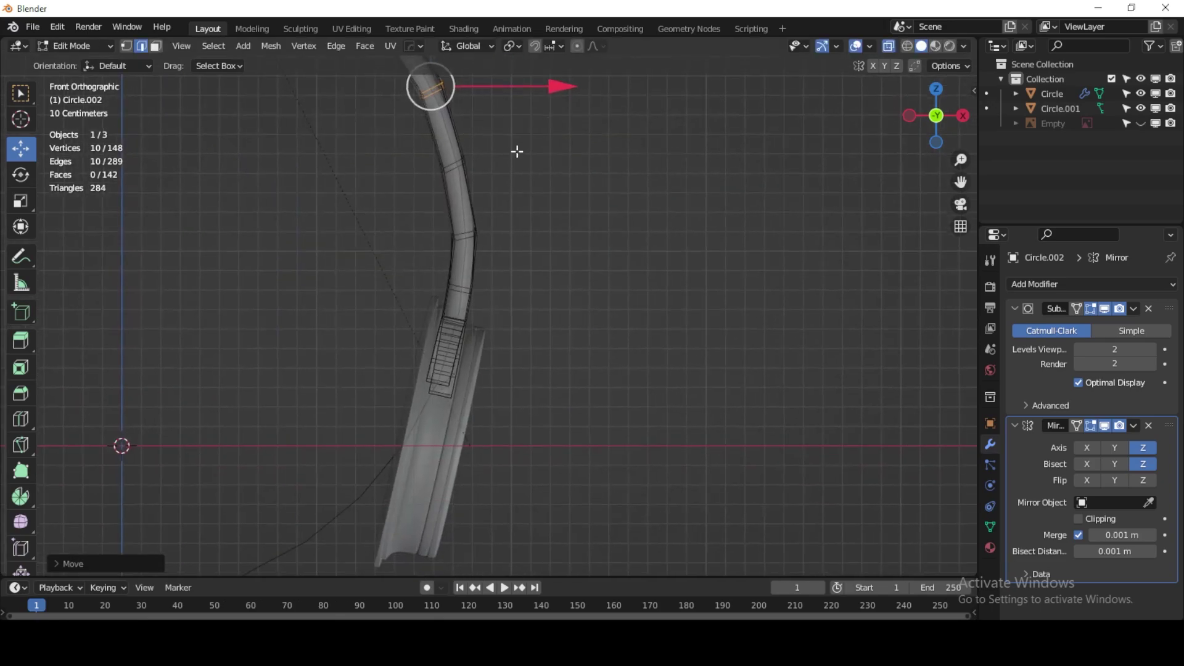
{"action": "key", "text": "g"}
{"action": "key", "text": "g"}
{"action": "left_click", "coordinate": [528, 132]}
{"action": "key", "text": "g"}
{"action": "key", "text": "g"}
{"action": "left_click", "coordinate": [491, 209]}
{"action": "key", "text": "g"}
{"action": "key", "text": "g"}
{"action": "left_click", "coordinate": [576, 234]}
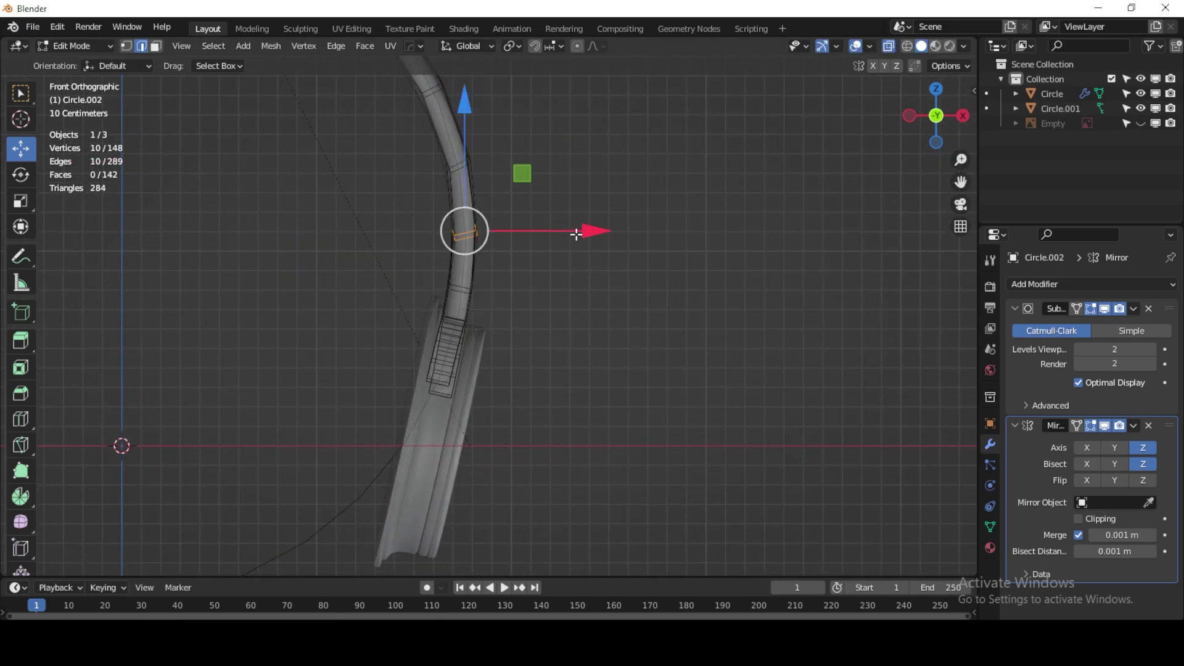
{"action": "left_click_drag", "start_coordinate": [576, 234], "coordinate": [578, 233]}
{"action": "mouse_move", "coordinate": [578, 232]}
{"action": "middle_mouse_down"}
{"action": "mouse_move", "coordinate": [557, 335]}
{"action": "mouse_move", "coordinate": [530, 345]}
{"action": "middle_mouse_up"}
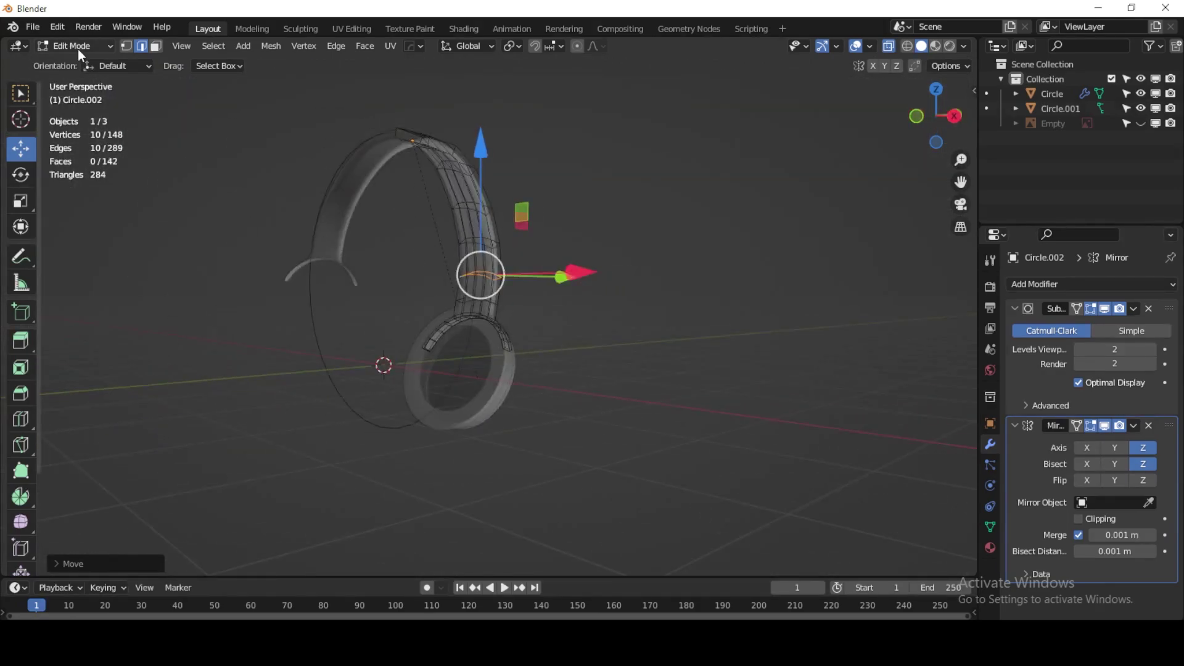
Step: In Object Mode, turn off the Mirror modifier's viewport display to hide the mirrored half
{"action": "key", "text": "Tab"}
{"action": "middle_click_drag", "start_coordinate": [679, 342], "coordinate": [588, 252]}
{"action": "left_click", "coordinate": [588, 251]}
{"action": "left_click", "coordinate": [940, 117]}
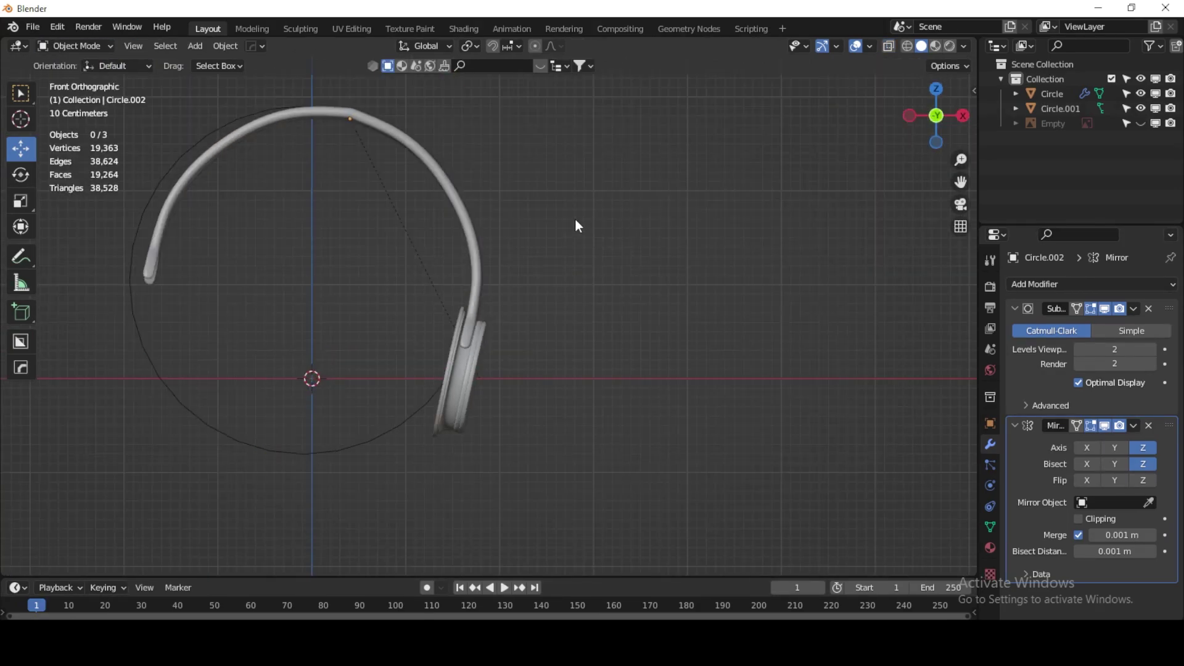
{"action": "left_click", "coordinate": [302, 122]}
{"action": "left_click_drag", "start_coordinate": [1119, 425], "coordinate": [1104, 425]}
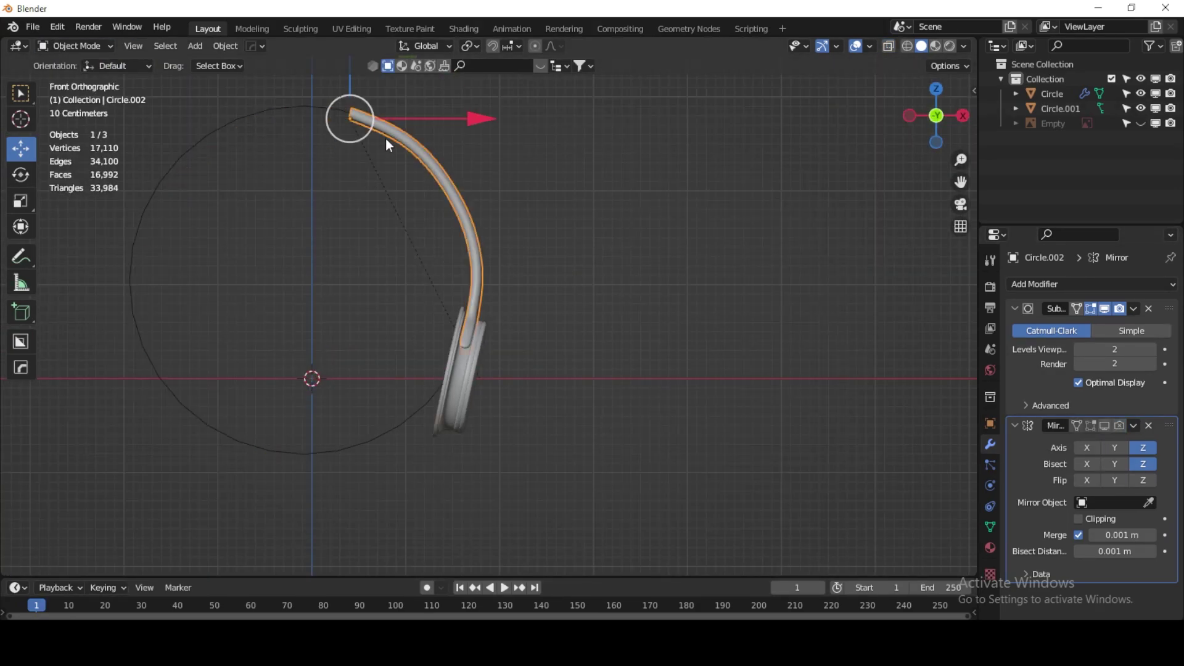
Step: Re-enter Edit Mode in front view and select the ring at the arm's top end
{"action": "mouse_move", "coordinate": [464, 143]}
{"action": "middle_mouse_down"}
{"action": "mouse_move", "coordinate": [462, 264]}
{"action": "mouse_move", "coordinate": [354, 263]}
{"action": "mouse_move", "coordinate": [516, 269]}
{"action": "mouse_move", "coordinate": [487, 228]}
{"action": "middle_mouse_up"}
{"action": "left_click", "coordinate": [936, 116]}
{"action": "scroll", "coordinate": [487, 246], "scroll_direction": "up", "scroll_amount": 4}
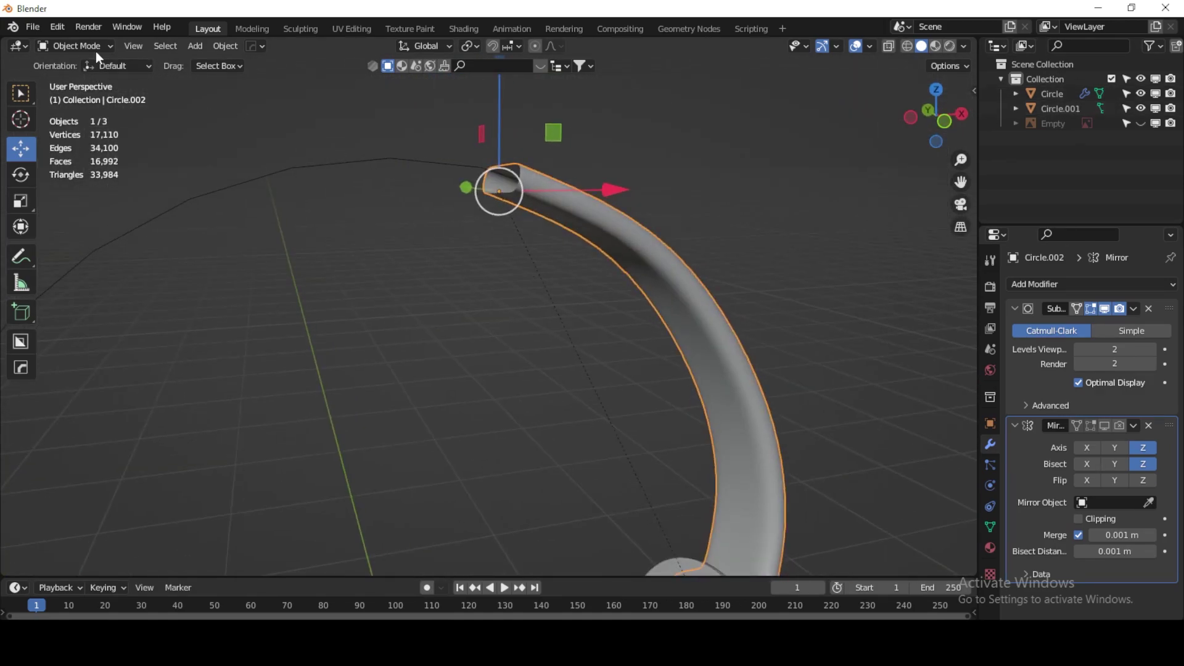
{"action": "key", "text": "Tab"}
{"action": "left_click_drag", "start_coordinate": [430, 135], "coordinate": [487, 216]}
Step: Extrude the arm's end ring into a new segment and tilt it about Y
{"action": "left_click", "coordinate": [936, 116]}
{"action": "key", "text": "g"}
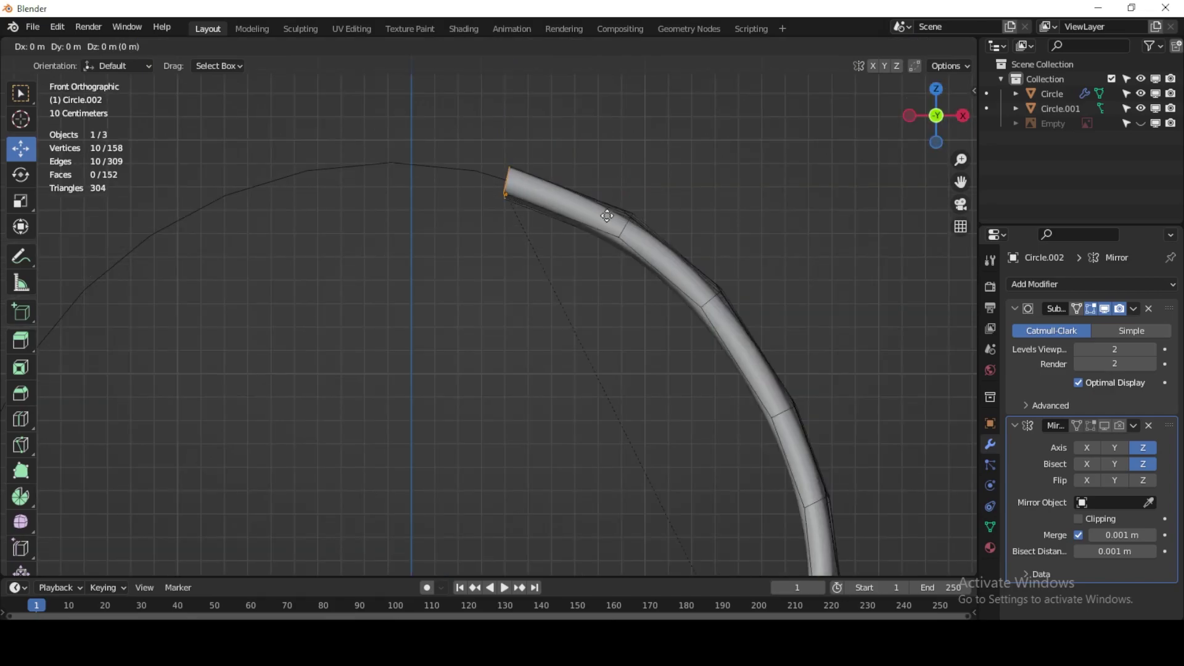
{"action": "left_click", "coordinate": [511, 199]}
{"action": "scroll", "coordinate": [487, 259], "scroll_direction": "up", "scroll_amount": 3}
{"action": "key", "text": "shift+space"}
{"action": "key", "text": "r"}
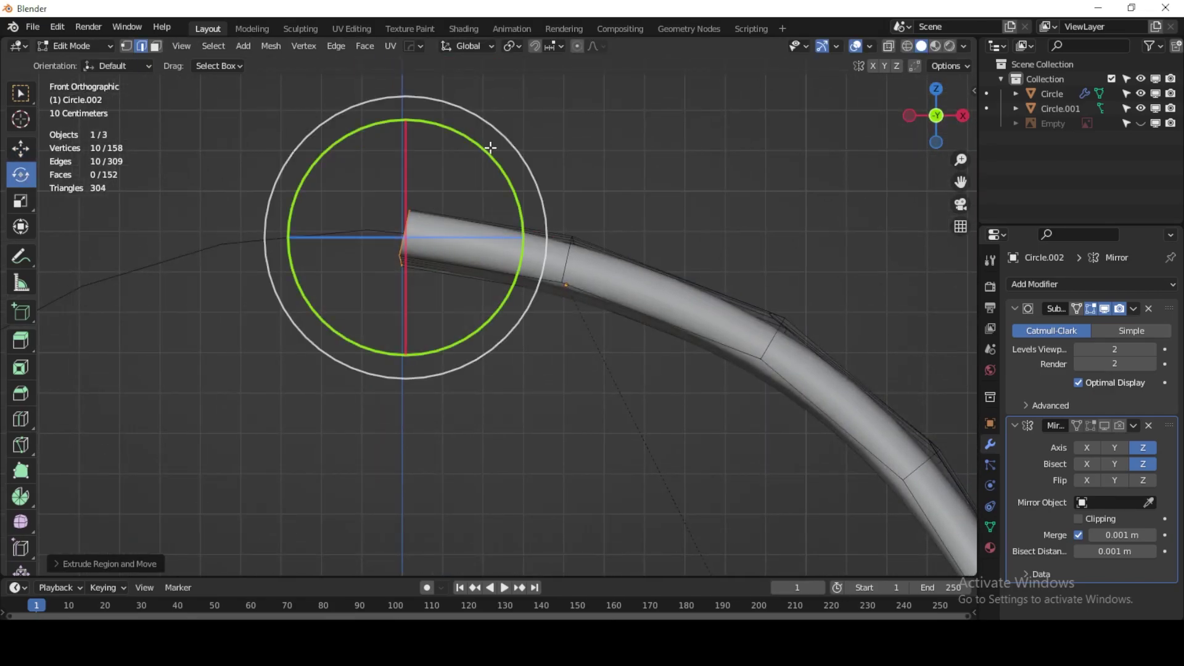
{"action": "left_click_drag", "start_coordinate": [490, 148], "coordinate": [472, 125]}
Step: From the top view, turn the end ring to face straight across
{"action": "left_click", "coordinate": [936, 89]}
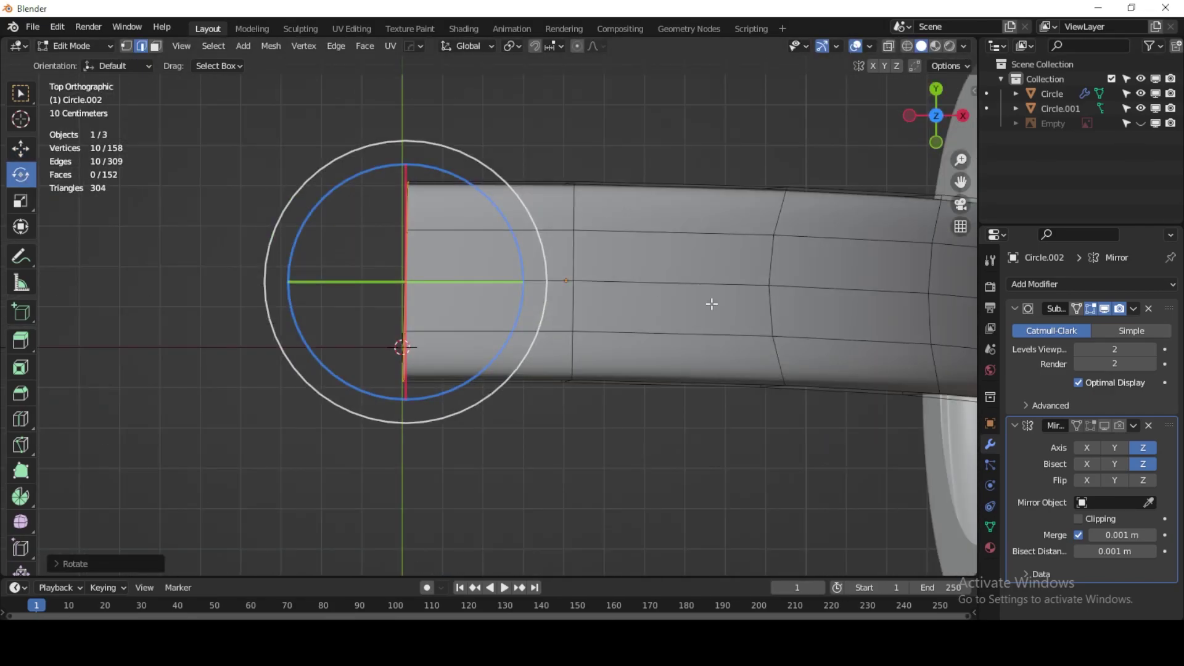
{"action": "key", "text": "r"}
{"action": "key", "text": "x"}
{"action": "key", "text": "Escape"}
{"action": "scroll", "coordinate": [441, 175], "scroll_direction": "up", "scroll_amount": 3}
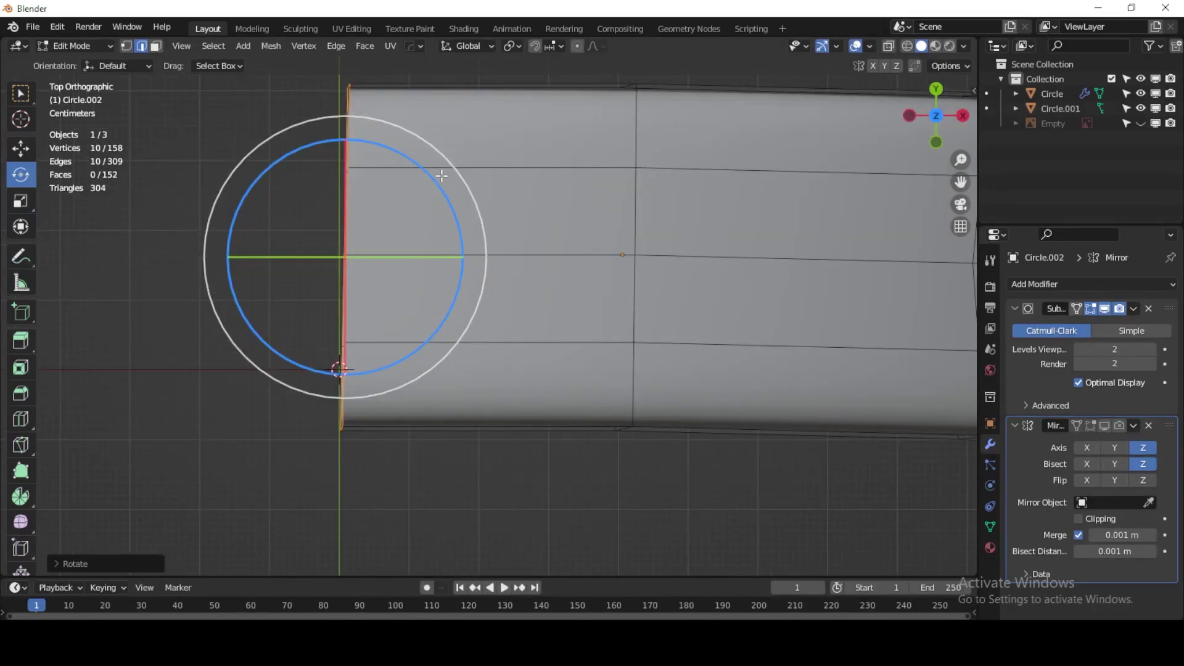
{"action": "left_click_drag", "start_coordinate": [442, 176], "coordinate": [423, 166]}
{"action": "middle_click_drag", "start_coordinate": [423, 166], "coordinate": [1037, 384]}
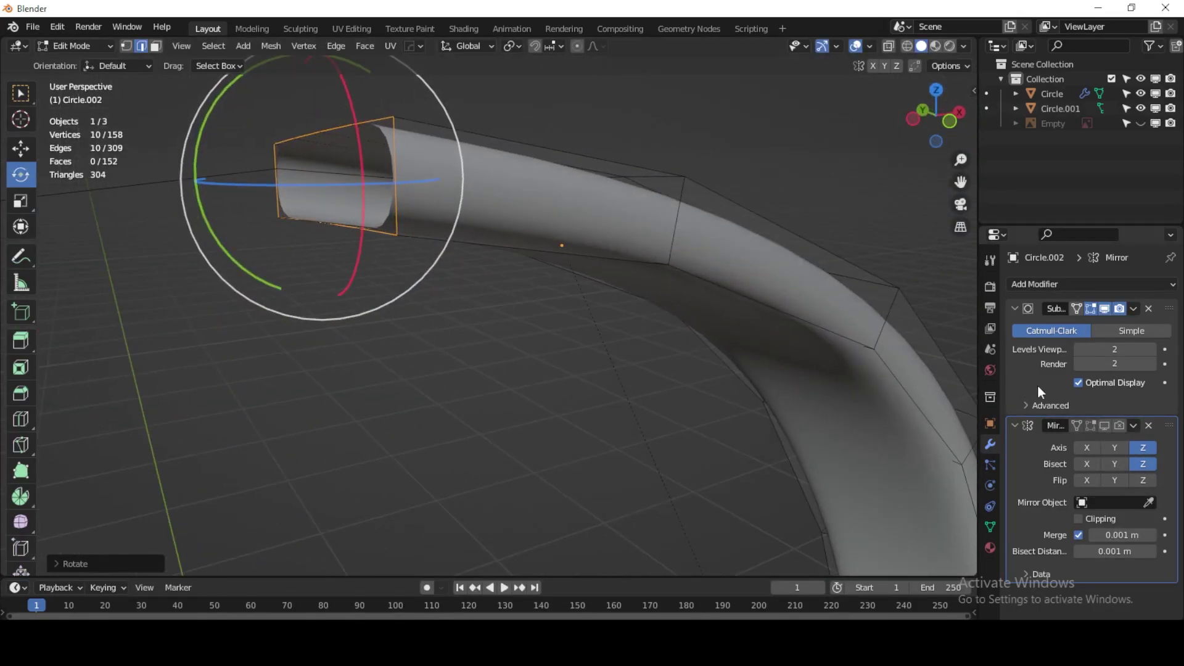
{"action": "middle_click_drag", "start_coordinate": [863, 370], "coordinate": [711, 198]}
{"action": "left_click", "coordinate": [952, 121]}
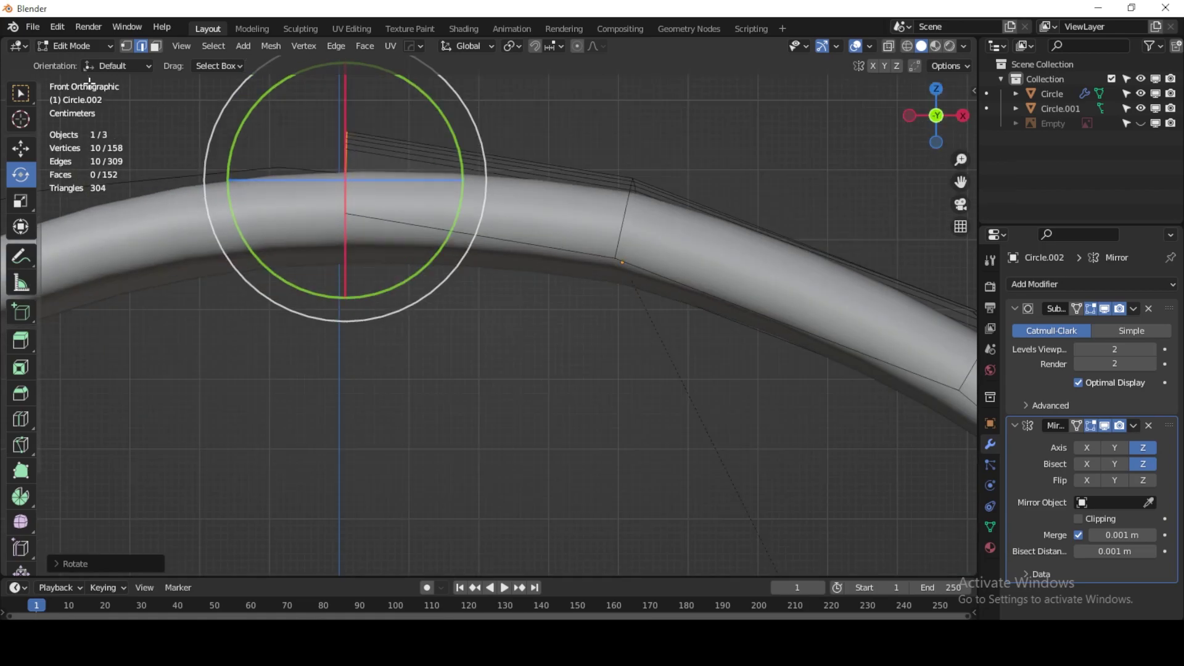
Step: Move the extruded end ring along the X axis to its new position
{"action": "left_click", "coordinate": [20, 148]}
{"action": "key", "text": "g"}
{"action": "key", "text": "shift+y"}
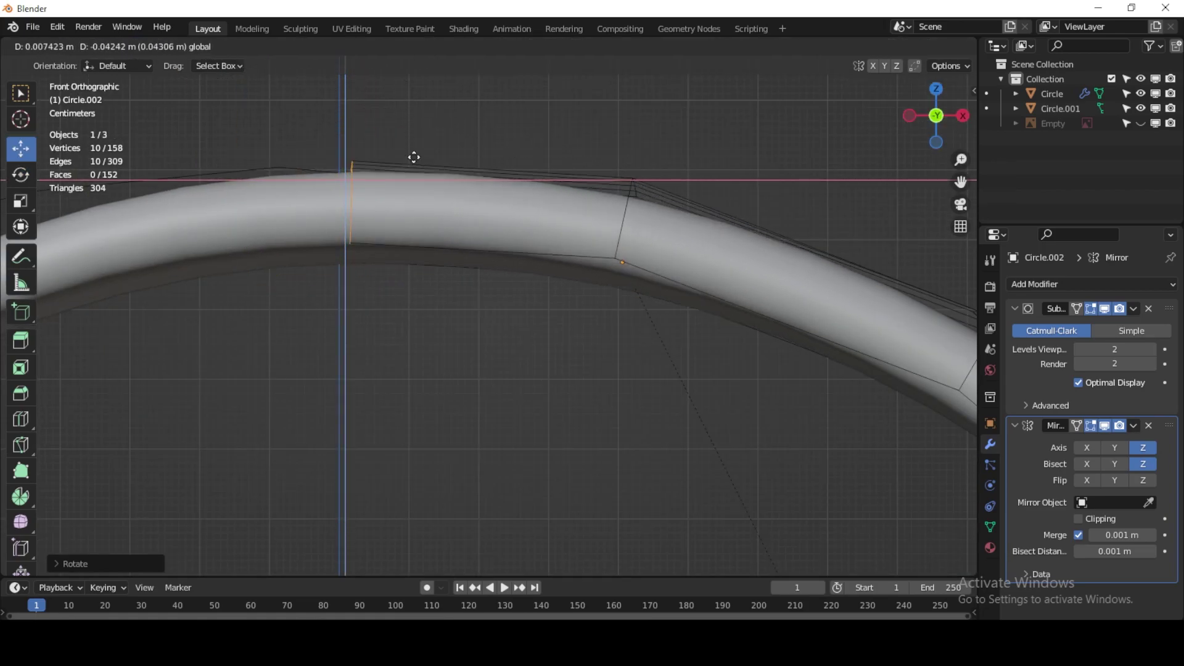
{"action": "left_click", "coordinate": [409, 160]}
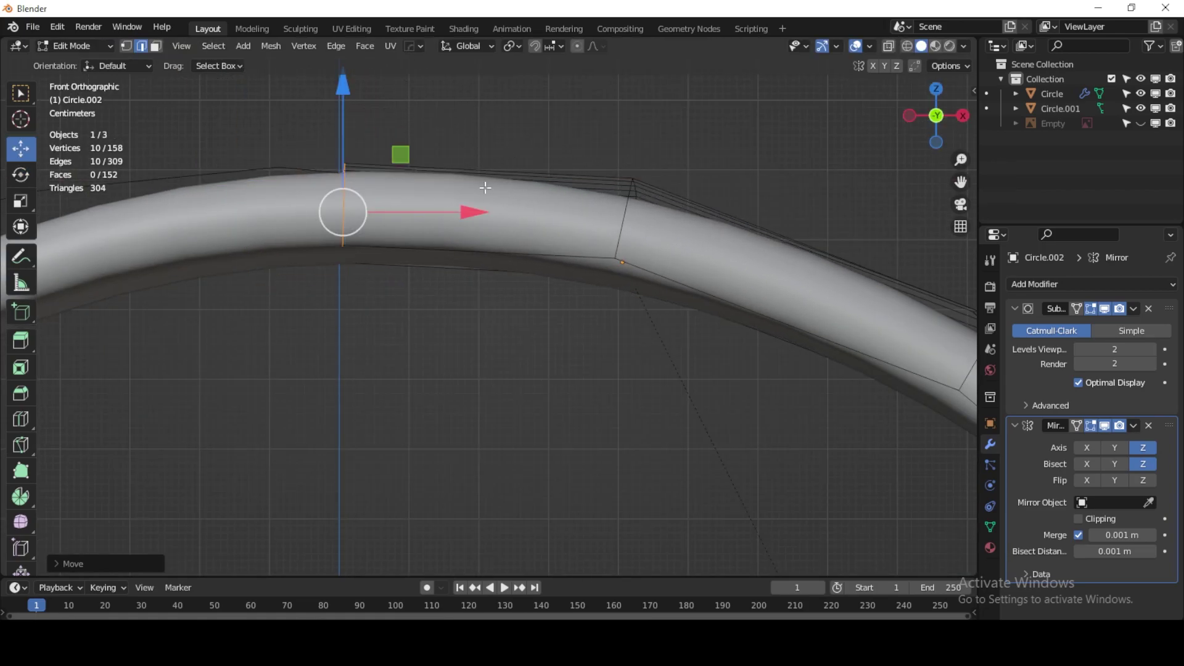
Step: In Object Mode, shift the headband left along X and tilt it about 10 degrees
{"action": "left_click", "coordinate": [77, 45]}
{"action": "key", "text": "g"}
{"action": "key", "text": "x"}
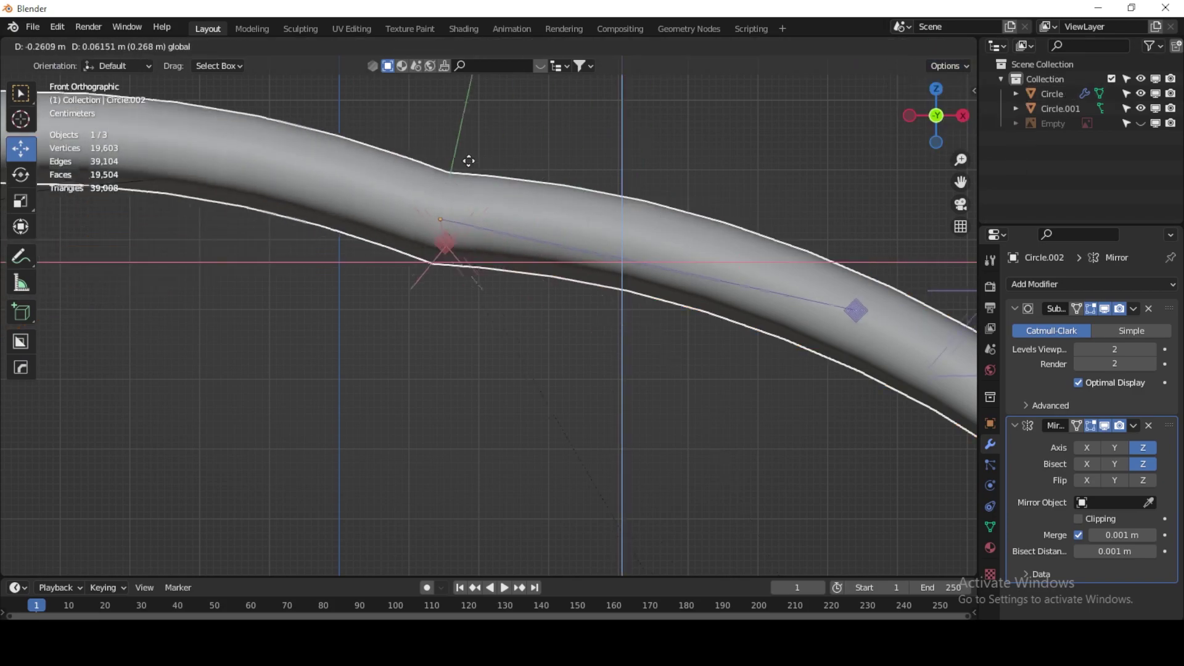
{"action": "left_click", "coordinate": [390, 160]}
{"action": "scroll", "coordinate": [392, 159], "scroll_direction": "down", "scroll_amount": 6}
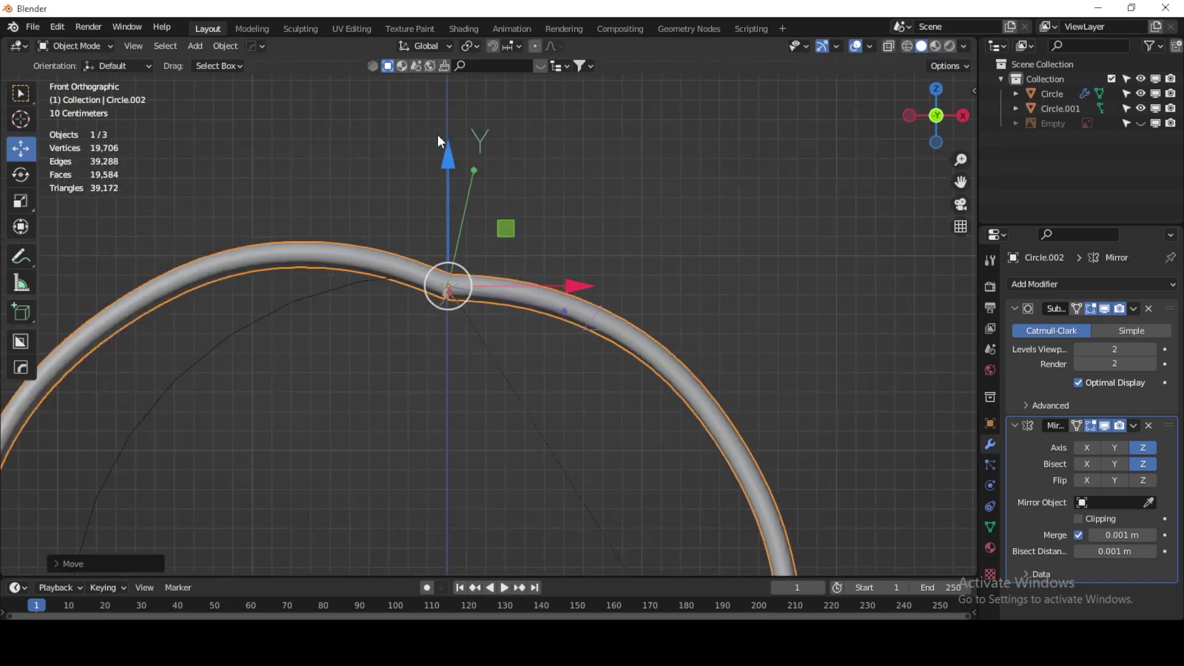
{"action": "scroll", "coordinate": [439, 143], "scroll_direction": "down", "scroll_amount": 4}
{"action": "key", "text": "shift+space"}
{"action": "key", "text": "r"}
{"action": "left_click_drag", "start_coordinate": [516, 230], "coordinate": [529, 194]}
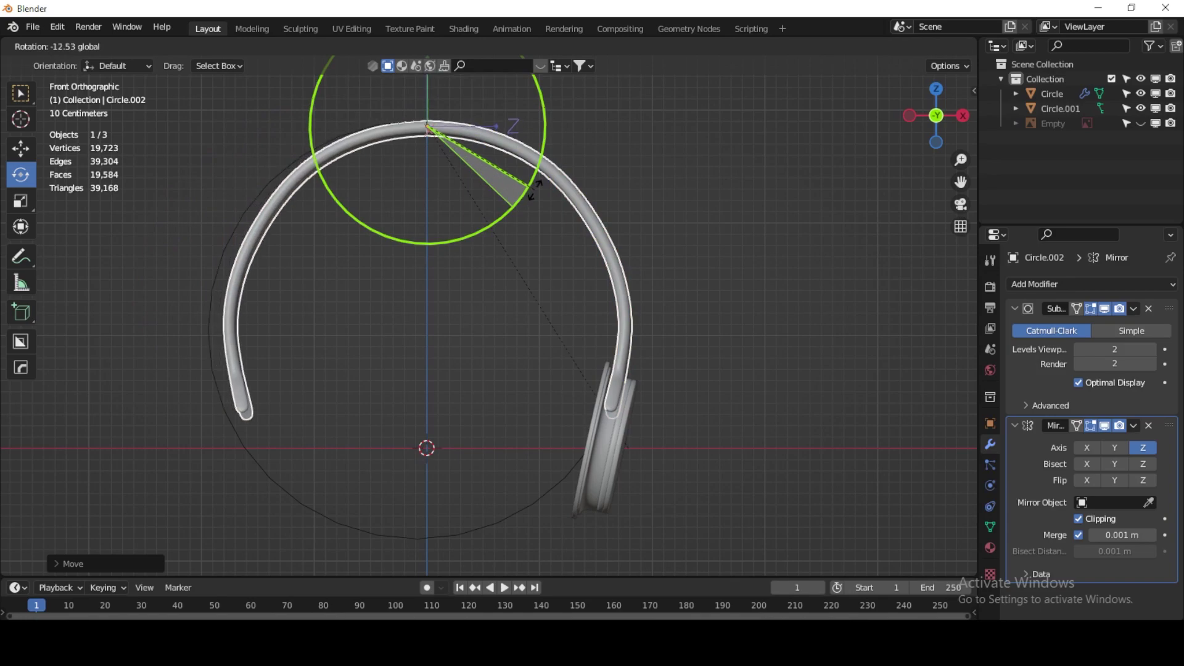
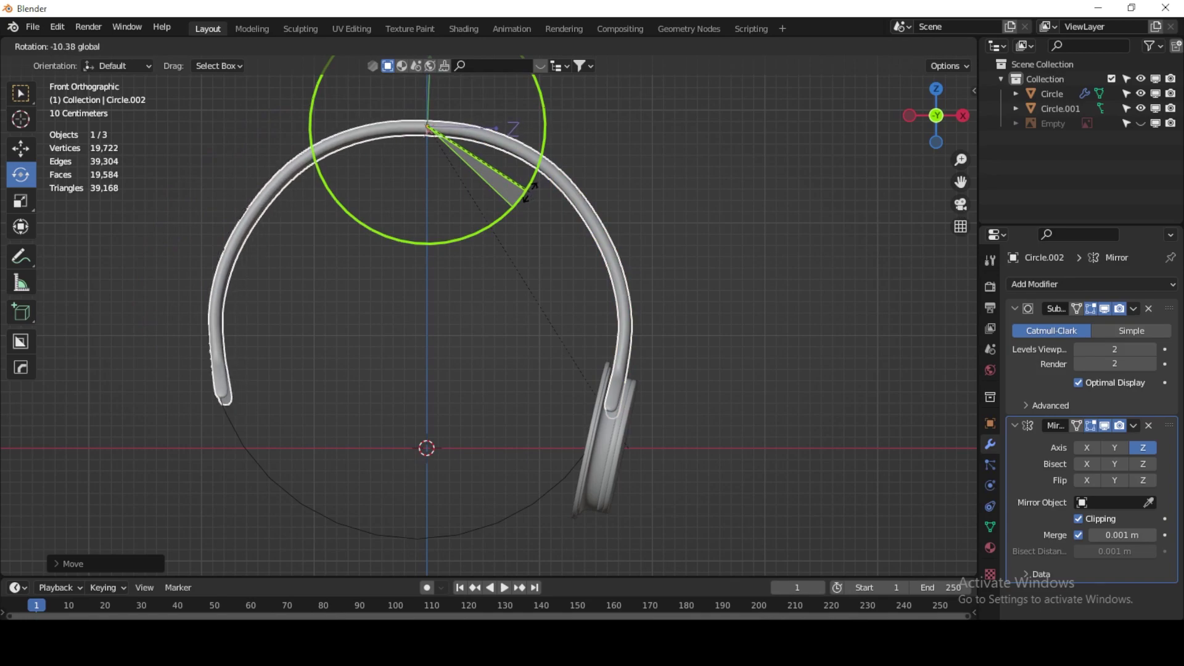
Step: Add a Mirror modifier to the ear cup with Circle.001 as the mirror object
{"action": "left_click_drag", "start_coordinate": [532, 197], "coordinate": [530, 196]}
{"action": "left_click", "coordinate": [801, 296]}
{"action": "left_click", "coordinate": [608, 463]}
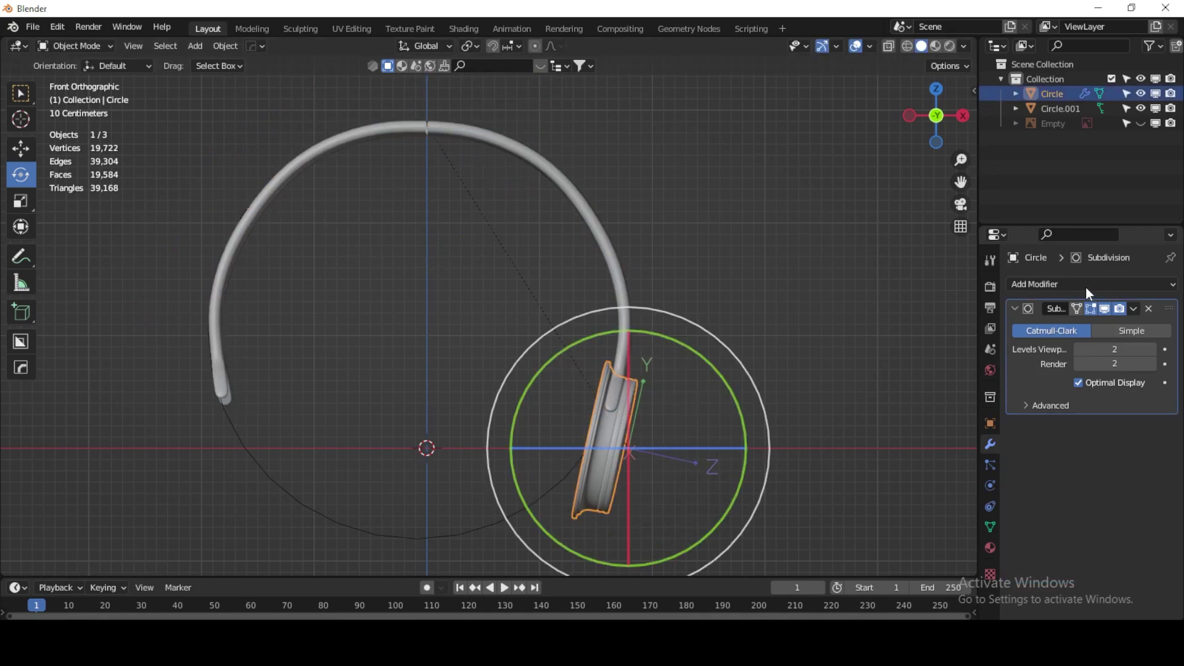
{"action": "left_click", "coordinate": [1086, 285]}
{"action": "left_click", "coordinate": [880, 455]}
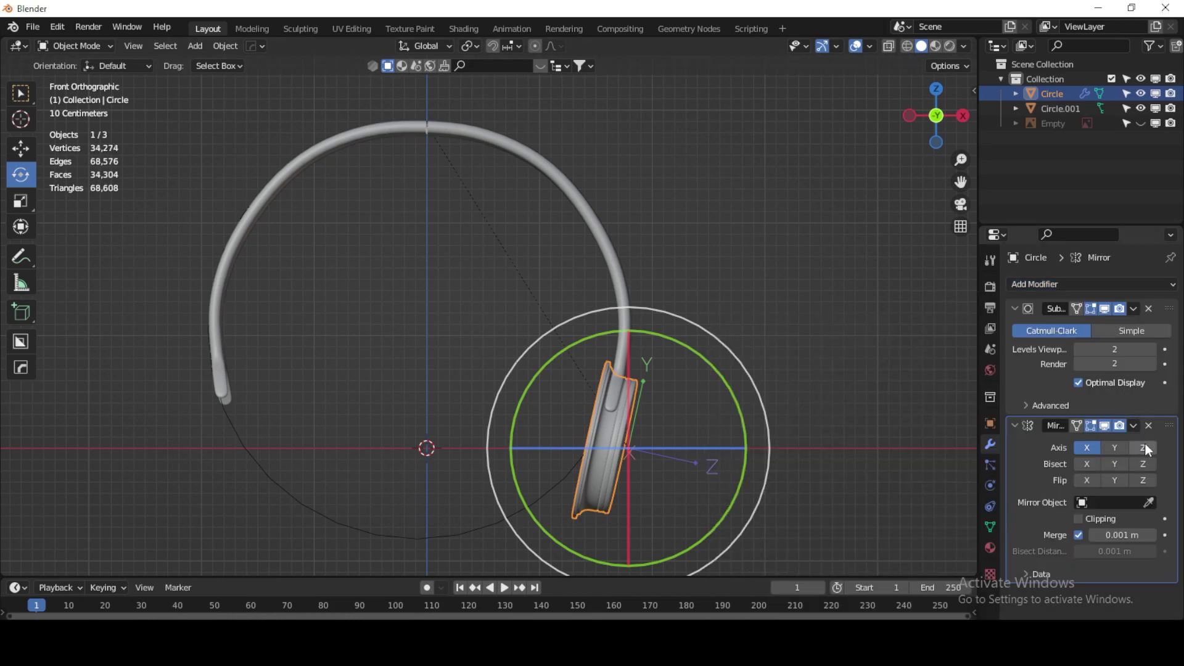
{"action": "left_click", "coordinate": [374, 534]}
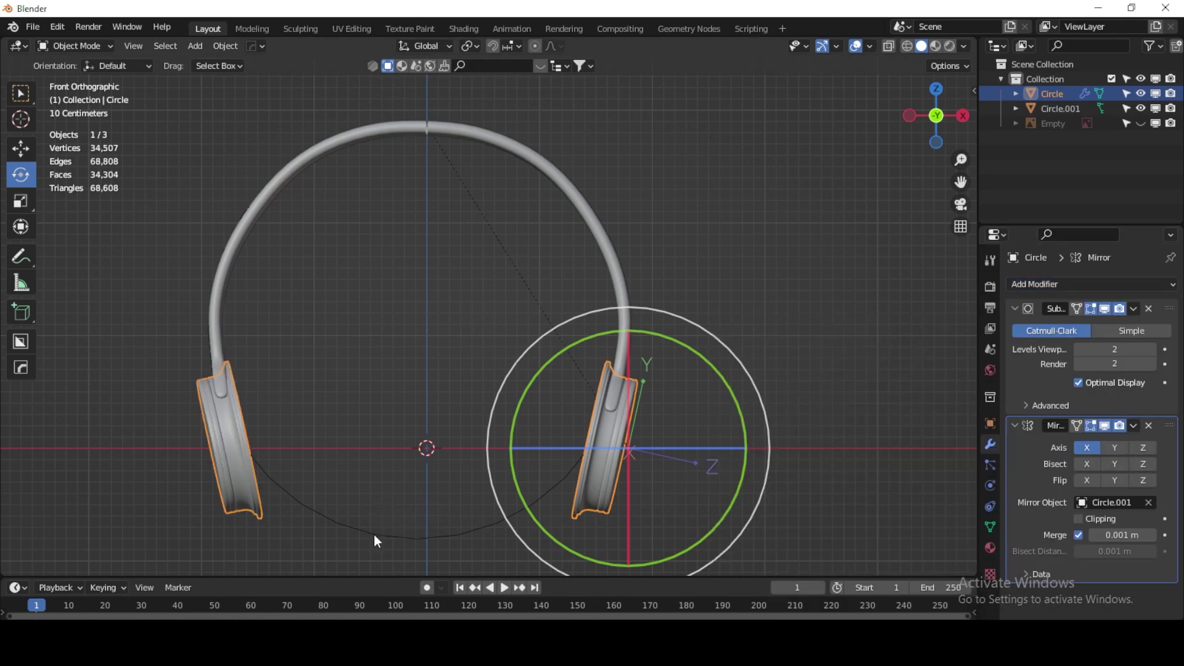
Step: Rotate the headband slightly into line, then start tilting the mirrored ear cups
{"action": "left_click", "coordinate": [757, 182]}
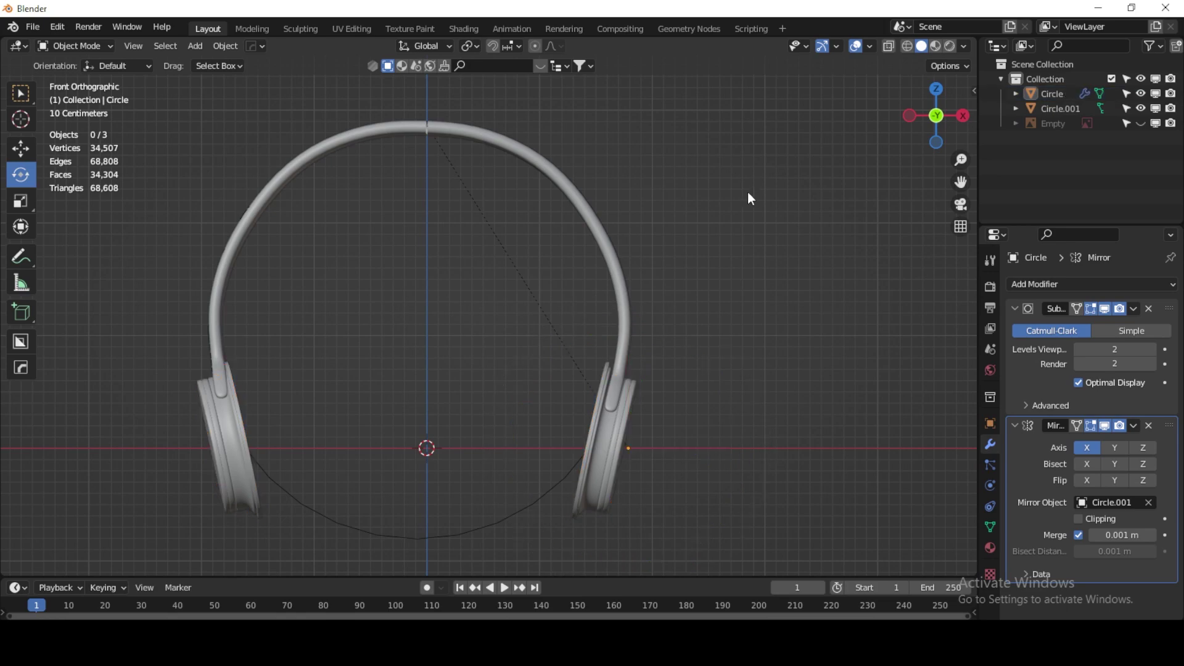
{"action": "left_click", "coordinate": [217, 335]}
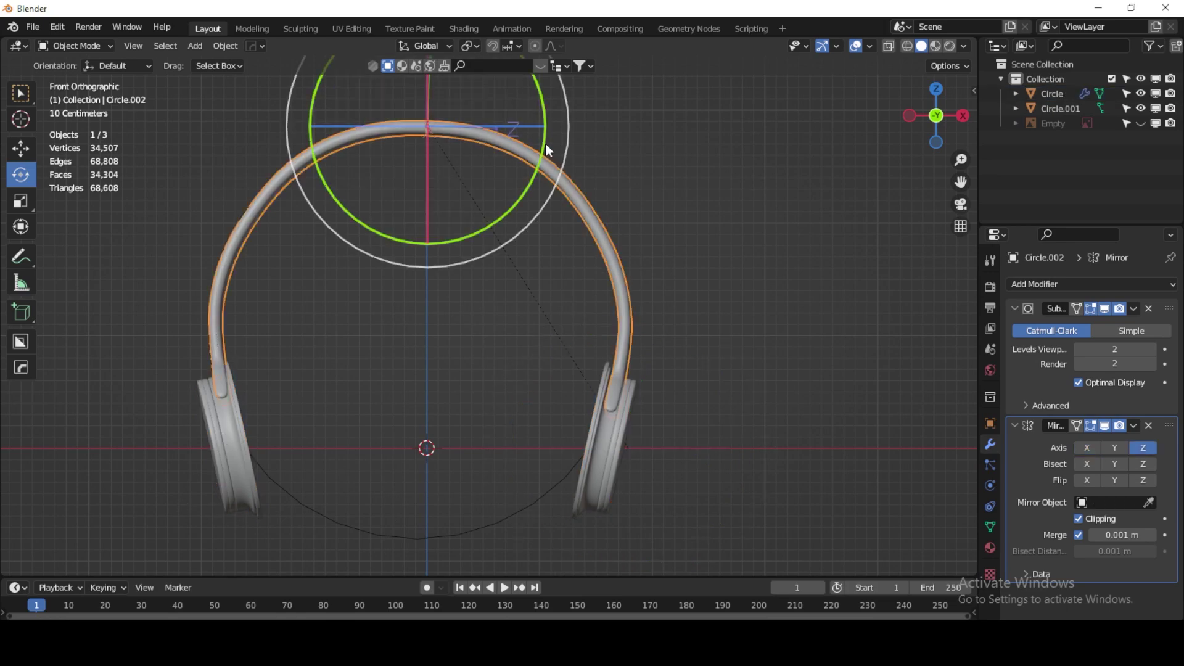
{"action": "left_click_drag", "start_coordinate": [547, 153], "coordinate": [545, 133]}
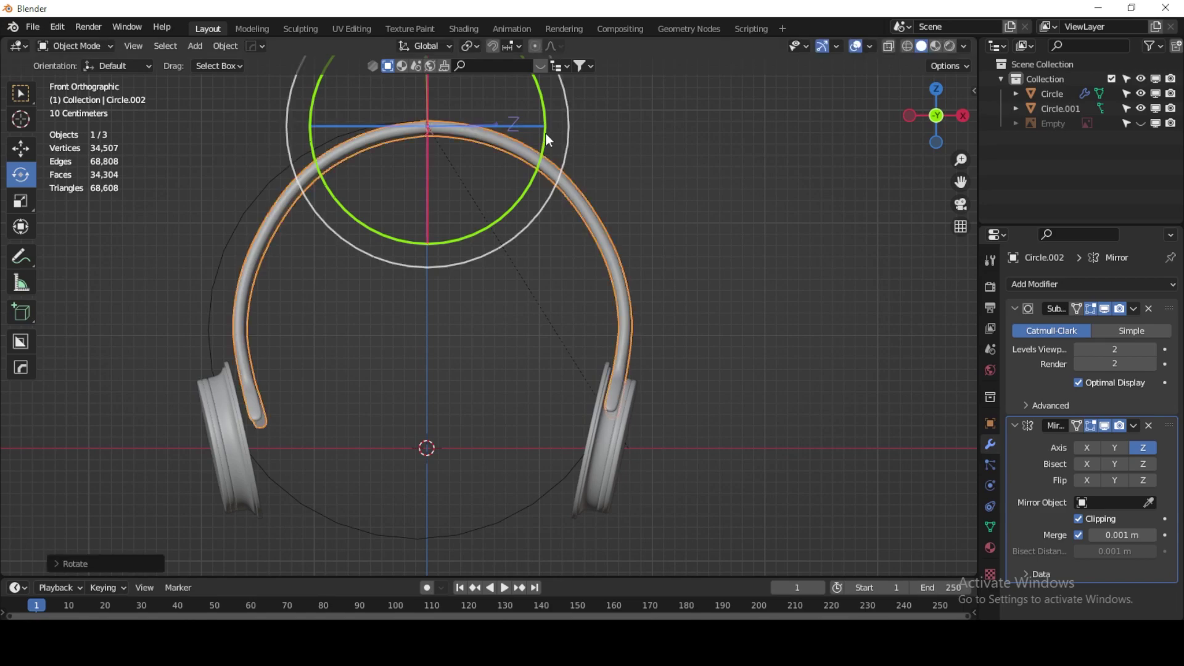
{"action": "left_click_drag", "start_coordinate": [546, 133], "coordinate": [550, 96]}
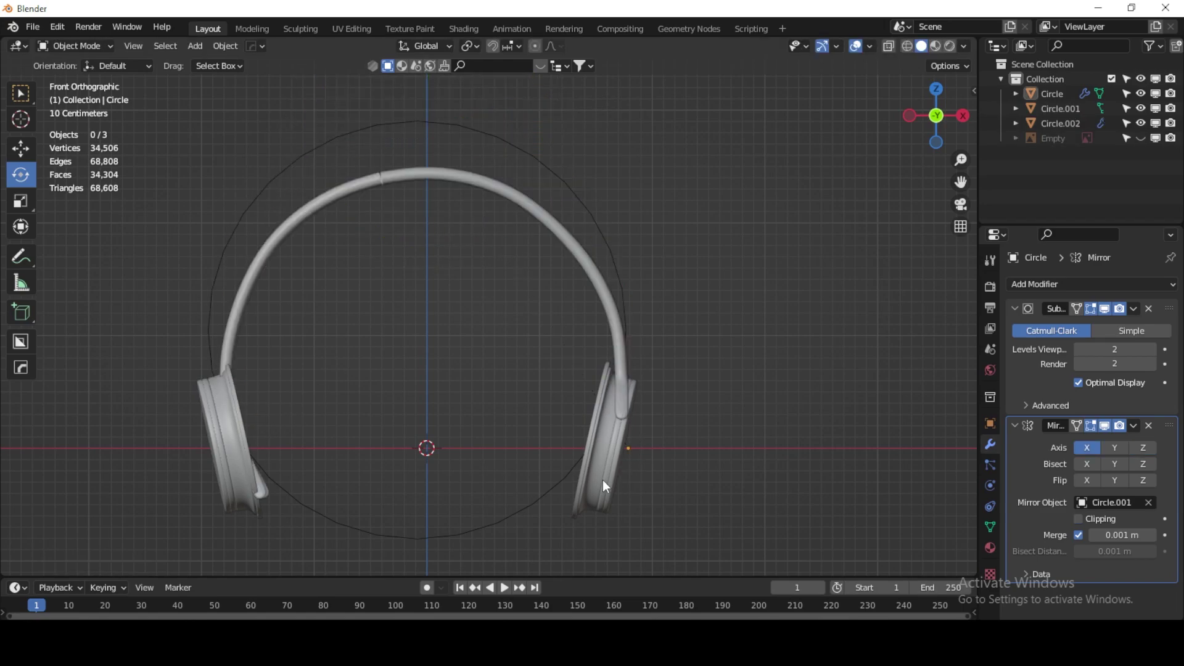
{"action": "left_click", "coordinate": [602, 480]}
{"action": "key", "text": "r"}
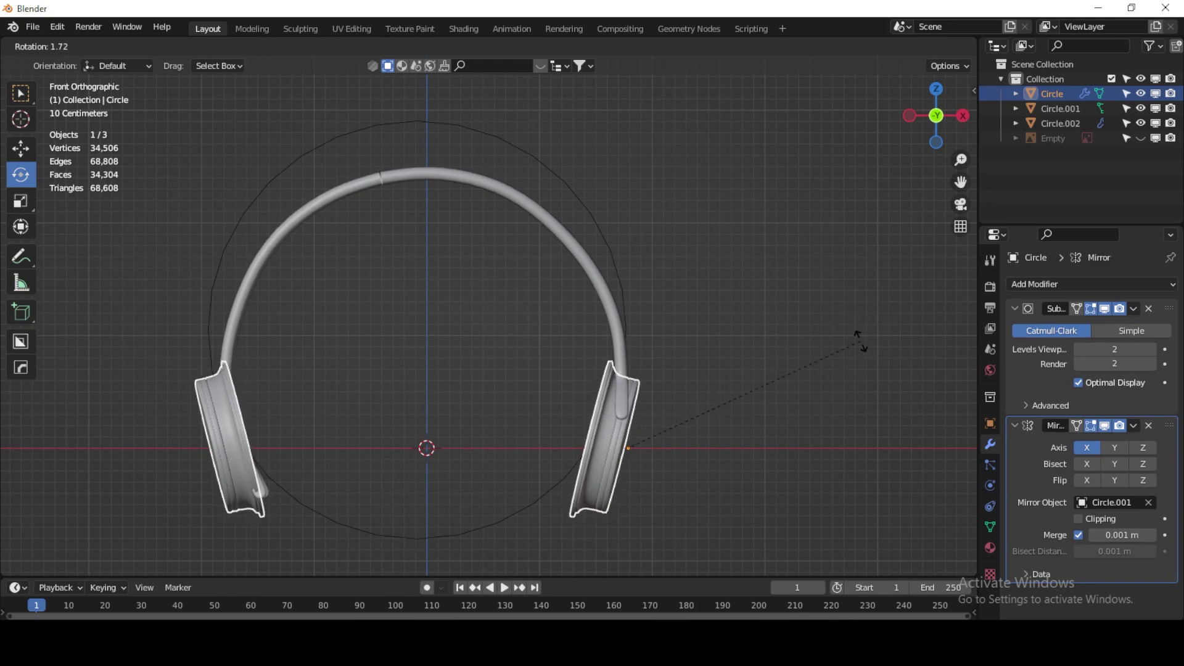
Step: Confirm the ear cup tilt, hide the headband's mirrored half, and rotate the arc
{"action": "left_click", "coordinate": [648, 278]}
{"action": "left_click", "coordinate": [572, 269]}
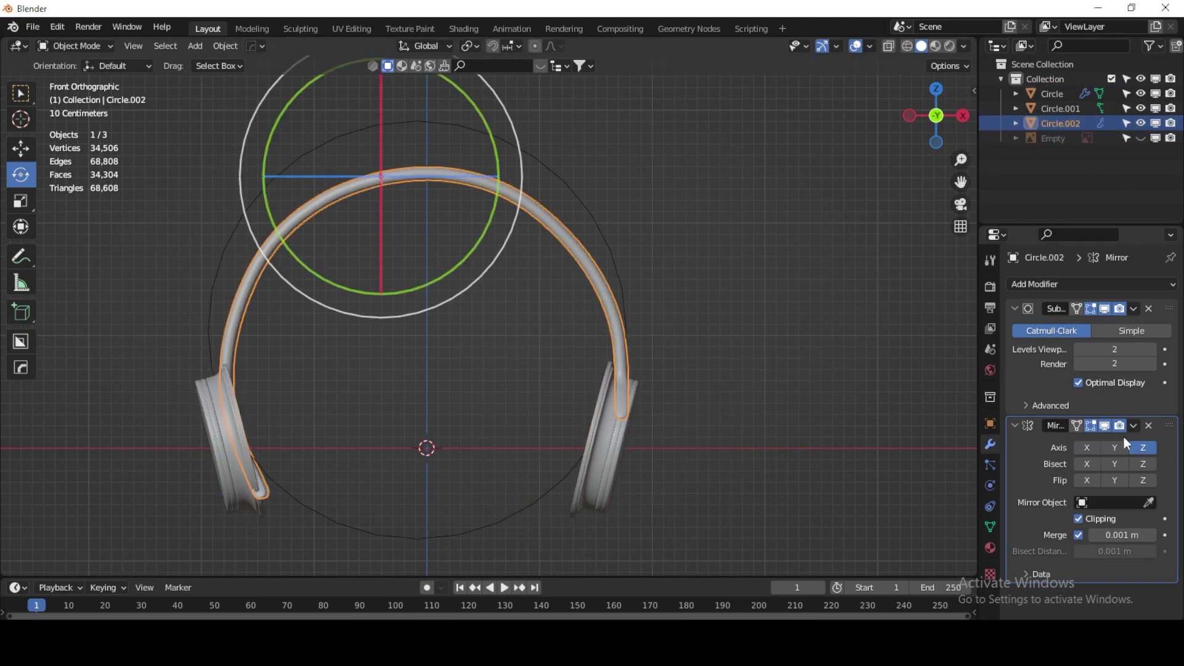
{"action": "left_click", "coordinate": [1104, 425]}
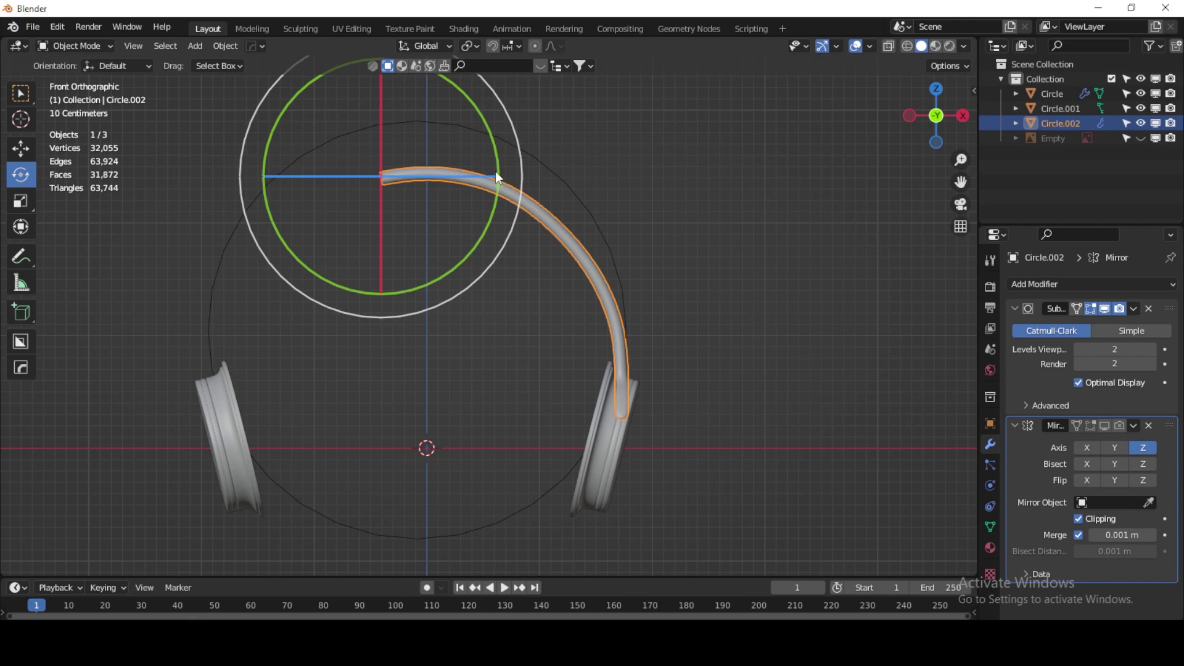
{"action": "left_click_drag", "start_coordinate": [490, 129], "coordinate": [513, 128]}
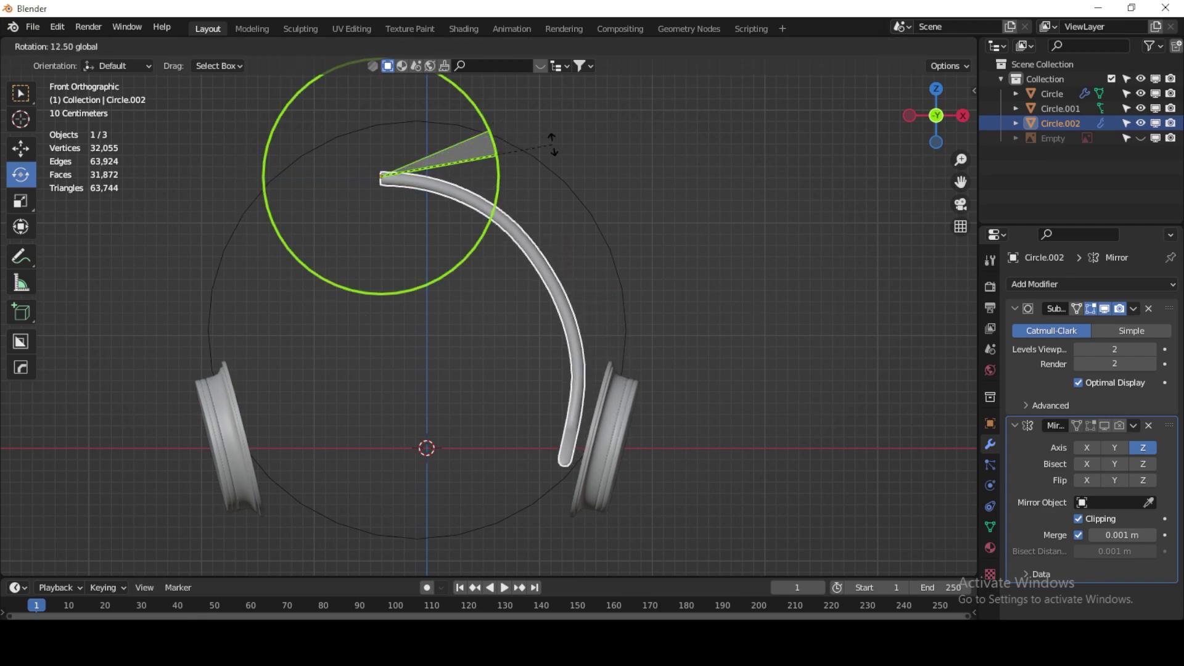
{"action": "left_click", "coordinate": [548, 140]}
Step: Move and slightly re-rotate the headband arc so its end meets the top centre
{"action": "left_click", "coordinate": [20, 148]}
{"action": "mouse_move", "coordinate": [435, 117]}
{"action": "left_mouse_down"}
{"action": "mouse_move", "coordinate": [481, 67]}
{"action": "mouse_move", "coordinate": [535, 100]}
{"action": "left_mouse_up"}
{"action": "scroll", "coordinate": [685, 224], "scroll_direction": "up", "scroll_amount": 2}
{"action": "scroll", "coordinate": [619, 261], "scroll_direction": "down", "scroll_amount": 2}
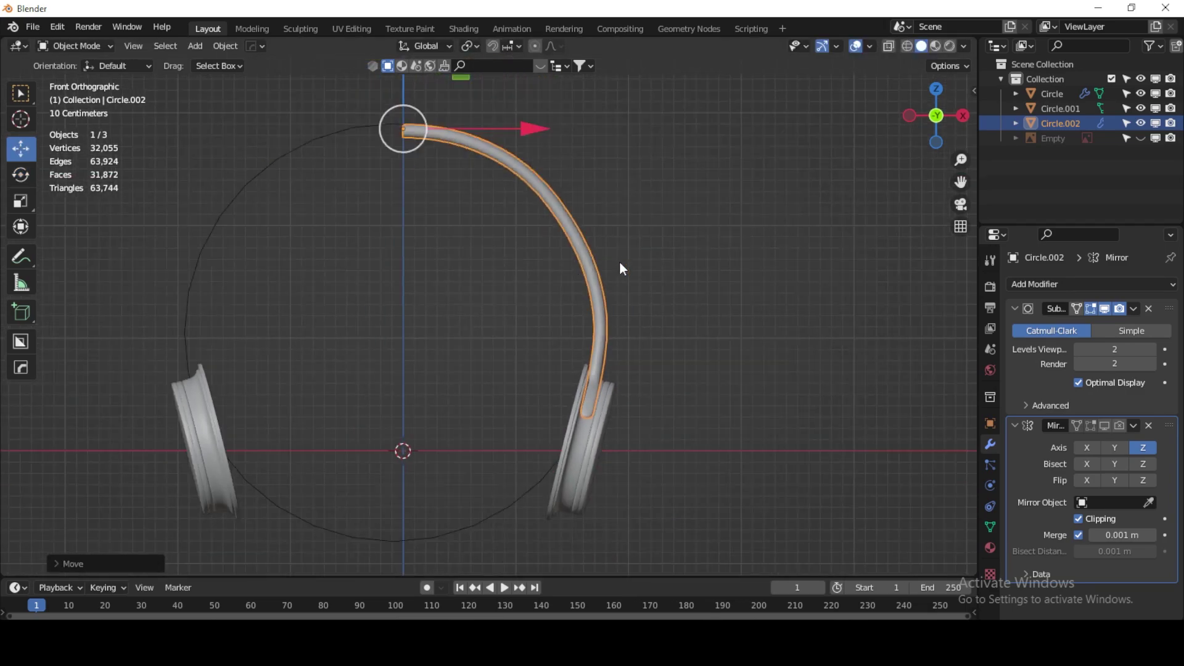
{"action": "key", "text": "r"}
{"action": "left_click", "coordinate": [787, 256]}
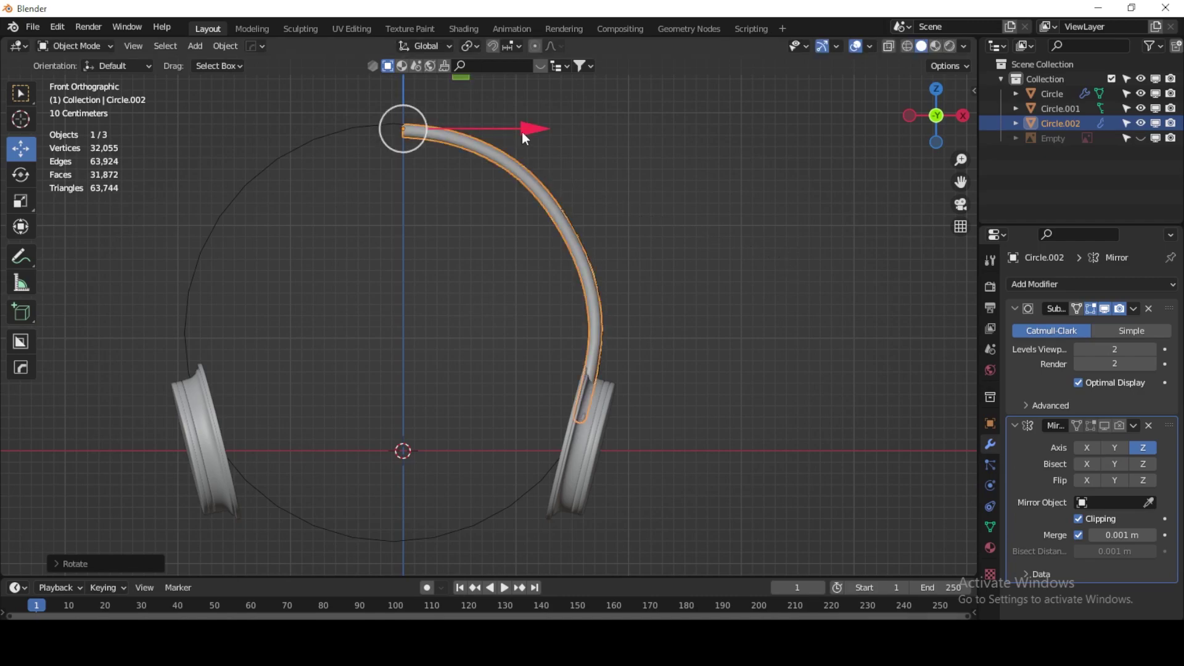
{"action": "left_click_drag", "start_coordinate": [484, 121], "coordinate": [491, 112]}
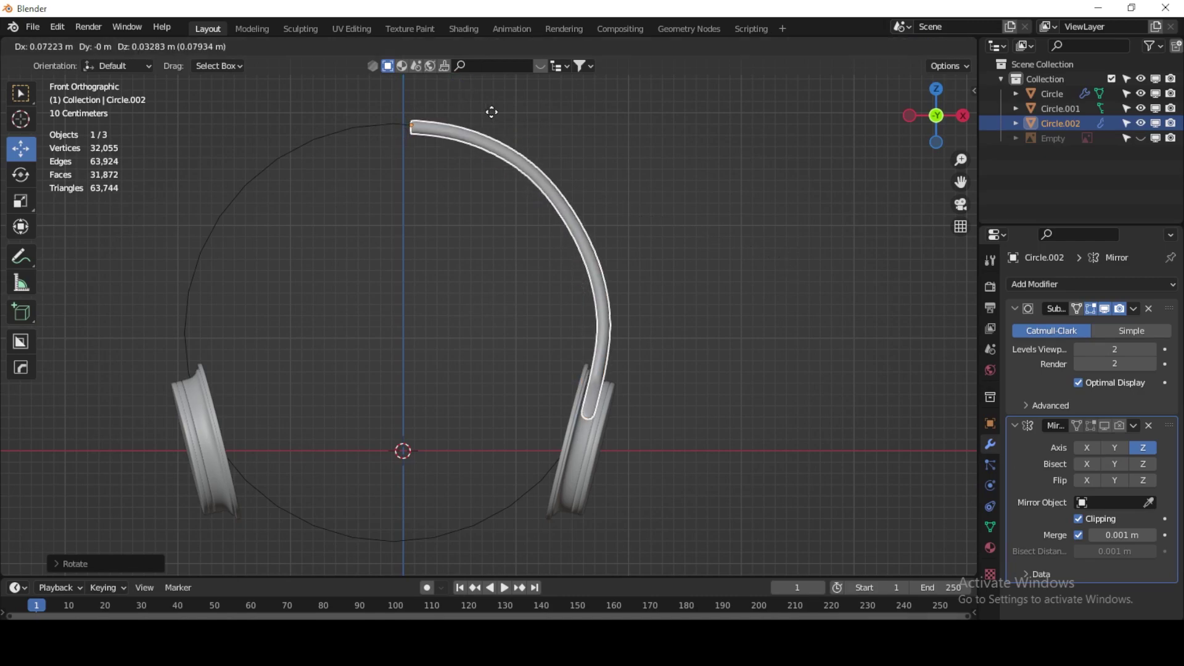
Step: Orbit around an ear cup to inspect it, then return to the front orthographic view
{"action": "mouse_move", "coordinate": [557, 283]}
{"action": "middle_mouse_down"}
{"action": "mouse_move", "coordinate": [442, 267]}
{"action": "mouse_move", "coordinate": [529, 439]}
{"action": "middle_mouse_up"}
{"action": "key", "text": "alt+a"}
{"action": "scroll", "coordinate": [536, 264], "scroll_direction": "up", "scroll_amount": 5}
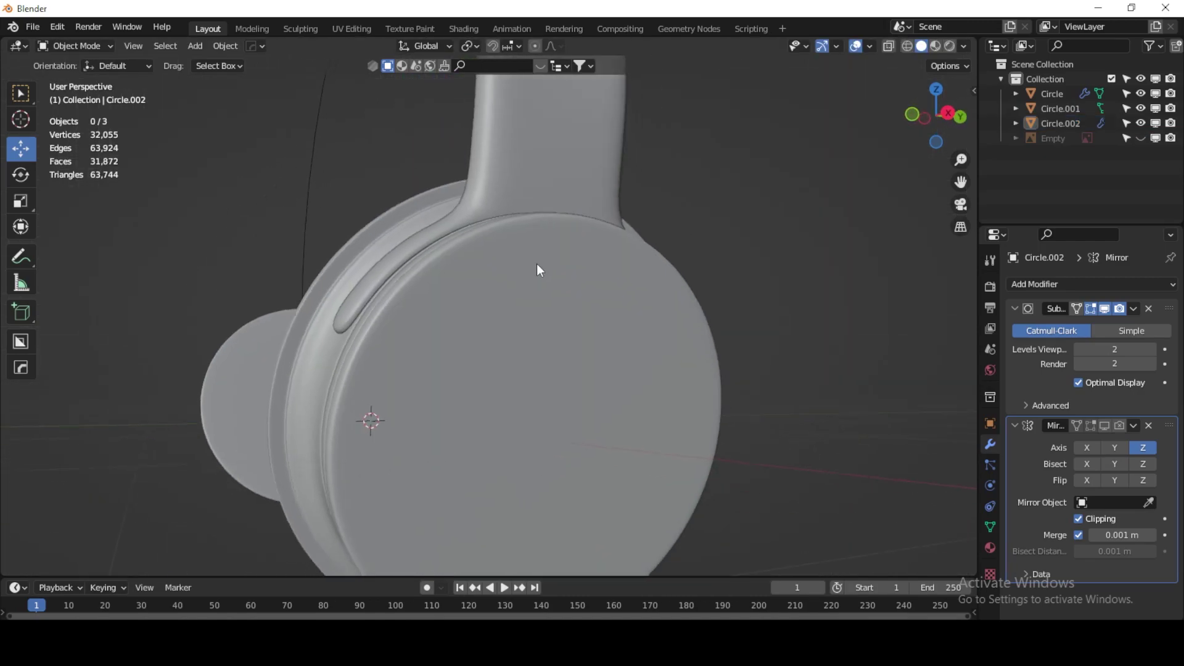
{"action": "scroll", "coordinate": [497, 290], "scroll_direction": "up", "scroll_amount": 2}
{"action": "mouse_move", "coordinate": [497, 290]}
{"action": "middle_mouse_down"}
{"action": "mouse_move", "coordinate": [328, 310]}
{"action": "mouse_move", "coordinate": [371, 275]}
{"action": "mouse_move", "coordinate": [478, 295]}
{"action": "middle_mouse_up"}
{"action": "scroll", "coordinate": [328, 310], "scroll_direction": "up", "scroll_amount": 3}
{"action": "scroll", "coordinate": [479, 295], "scroll_direction": "down", "scroll_amount": 5}
{"action": "mouse_move", "coordinate": [552, 317]}
{"action": "middle_mouse_down"}
{"action": "mouse_move", "coordinate": [447, 336]}
{"action": "mouse_move", "coordinate": [505, 326]}
{"action": "middle_mouse_up"}
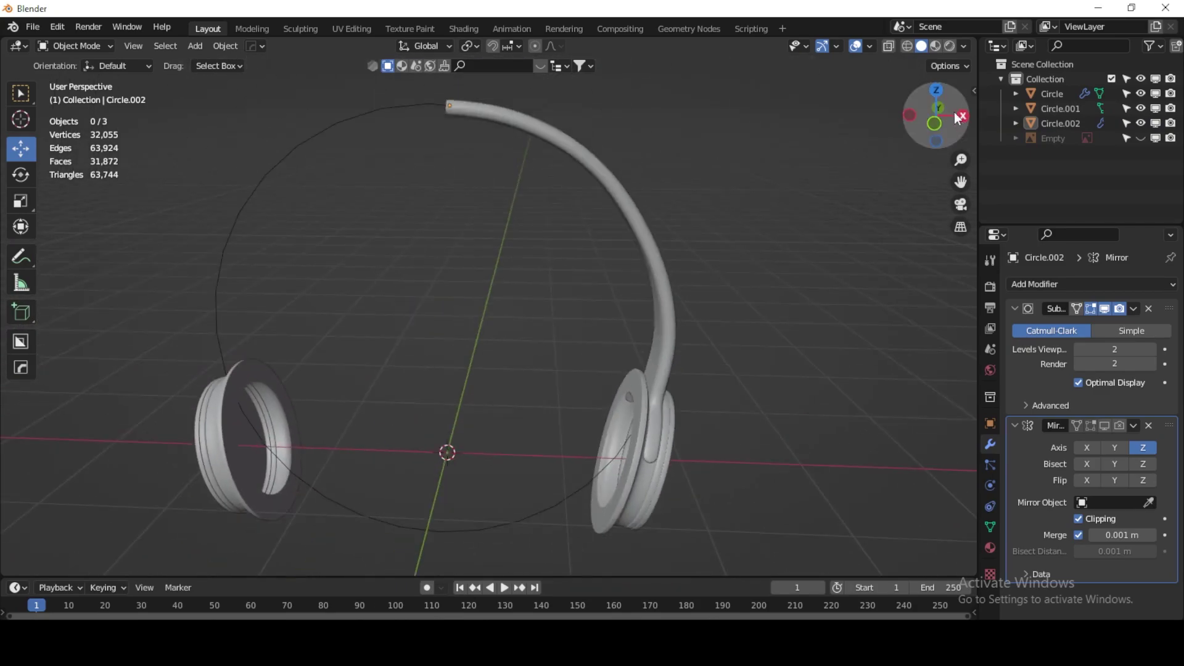
{"action": "left_click", "coordinate": [931, 106]}
Step: Enter Edit Mode on headband Circle.002 and move the tube-end vertices left
{"action": "left_click", "coordinate": [480, 120]}
{"action": "left_click", "coordinate": [75, 46]}
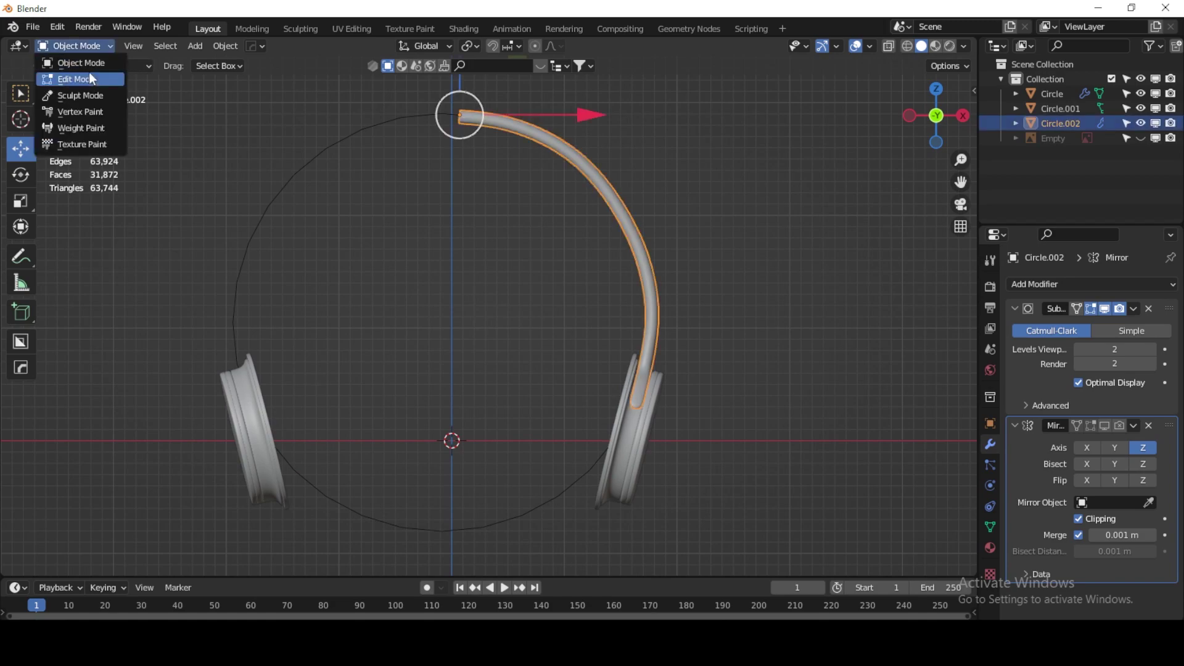
{"action": "left_click", "coordinate": [86, 74]}
{"action": "scroll", "coordinate": [455, 232], "scroll_direction": "up", "scroll_amount": 3}
{"action": "left_click_drag", "start_coordinate": [538, 224], "coordinate": [519, 222]}
{"action": "scroll", "coordinate": [464, 135], "scroll_direction": "down", "scroll_amount": 3}
{"action": "middle_click_drag", "start_coordinate": [502, 350], "coordinate": [484, 217], "text": "shift"}
{"action": "scroll", "coordinate": [538, 285], "scroll_direction": "up", "scroll_amount": 2}
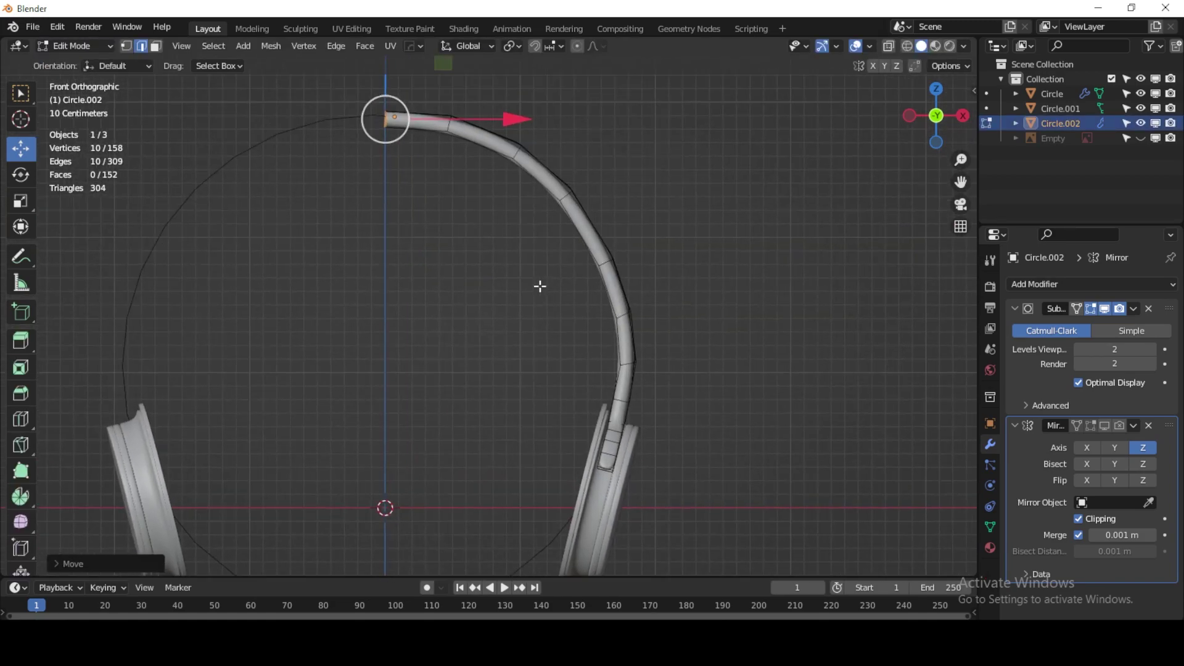
Step: Reposition an upper edge loop of the headband
{"action": "left_click", "coordinate": [523, 162], "text": "alt"}
{"action": "mouse_move", "coordinate": [512, 178]}
{"action": "middle_mouse_down"}
{"action": "mouse_move", "coordinate": [618, 201]}
{"action": "mouse_move", "coordinate": [813, 174]}
{"action": "middle_mouse_up"}
{"action": "scroll", "coordinate": [472, 313], "scroll_direction": "up", "scroll_amount": 3}
{"action": "key", "text": "g"}
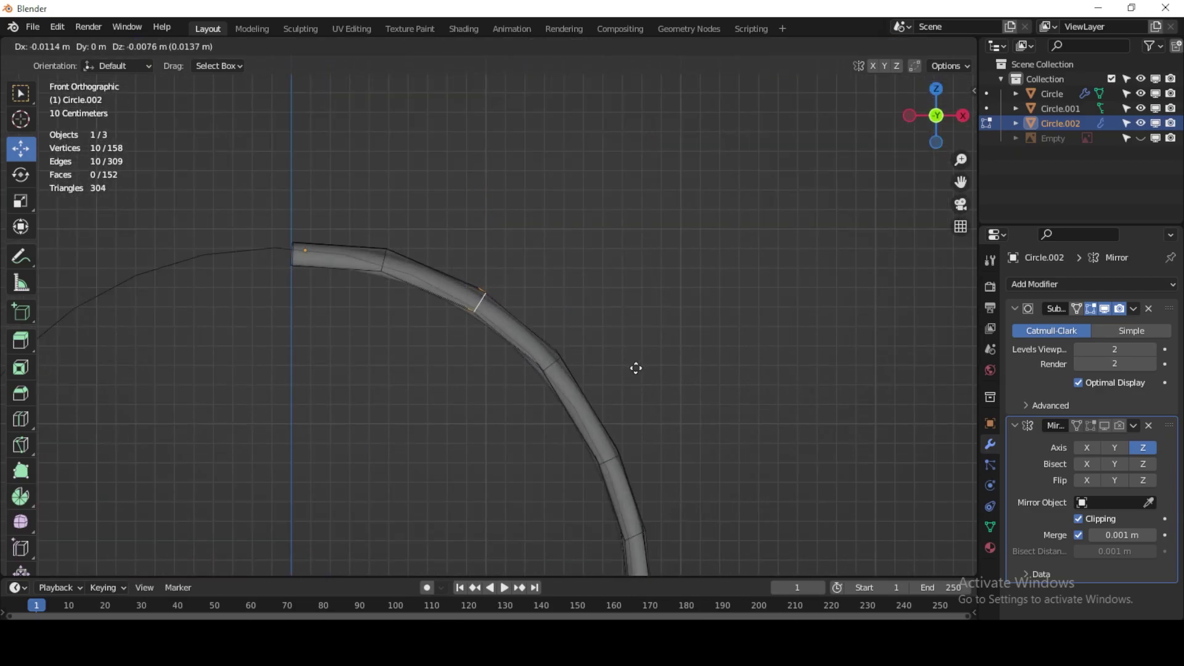
{"action": "key", "text": "Escape"}
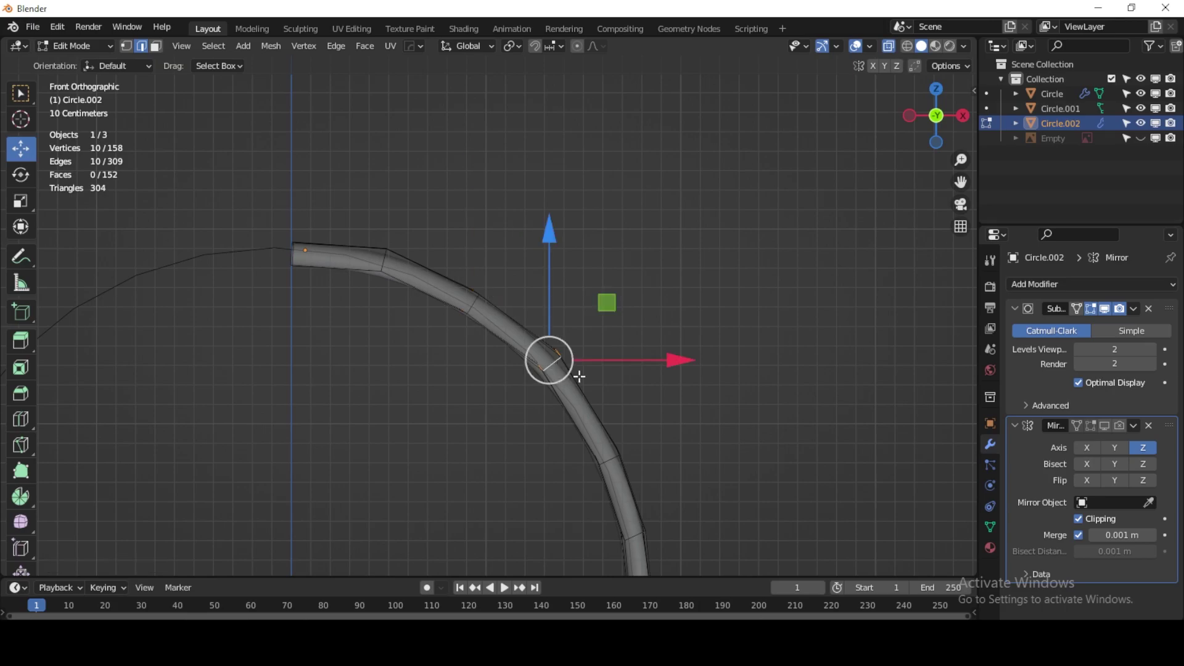
{"action": "key", "text": "g"}
{"action": "left_click", "coordinate": [715, 381]}
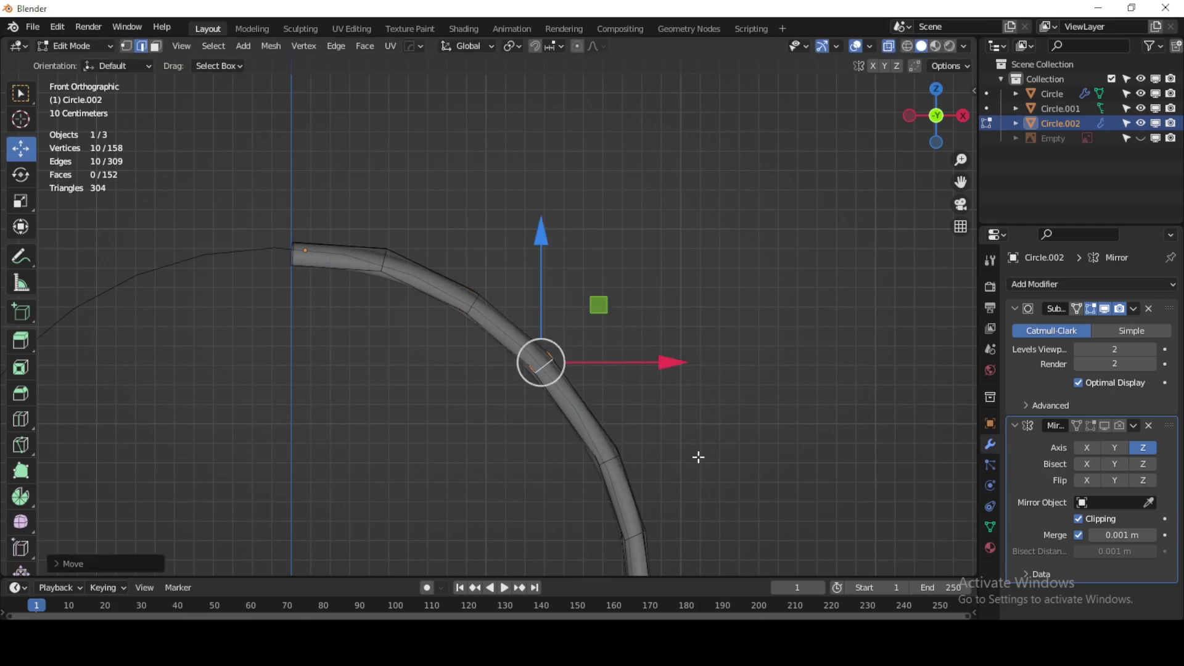
Step: Move three more headband edge loops up and left to smooth the curve
{"action": "middle_click_drag", "start_coordinate": [697, 457], "coordinate": [620, 330], "text": "shift"}
{"action": "left_click", "coordinate": [585, 349], "text": "alt"}
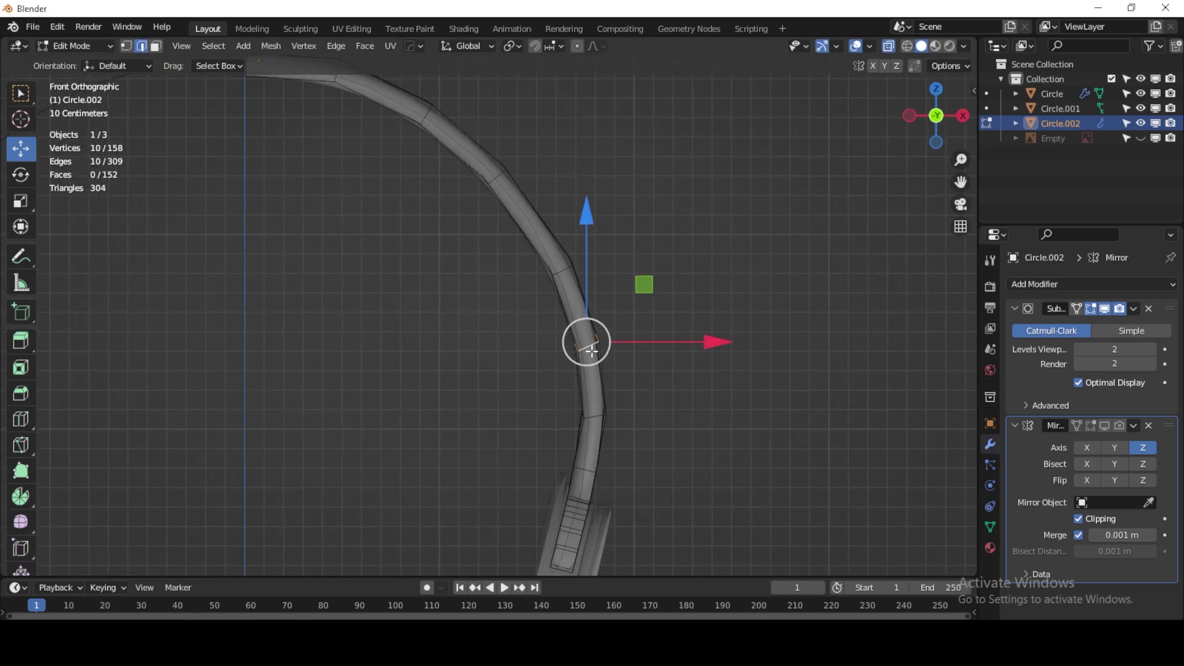
{"action": "key", "text": "g"}
{"action": "left_click", "coordinate": [721, 394]}
{"action": "left_click", "coordinate": [597, 413], "text": "alt"}
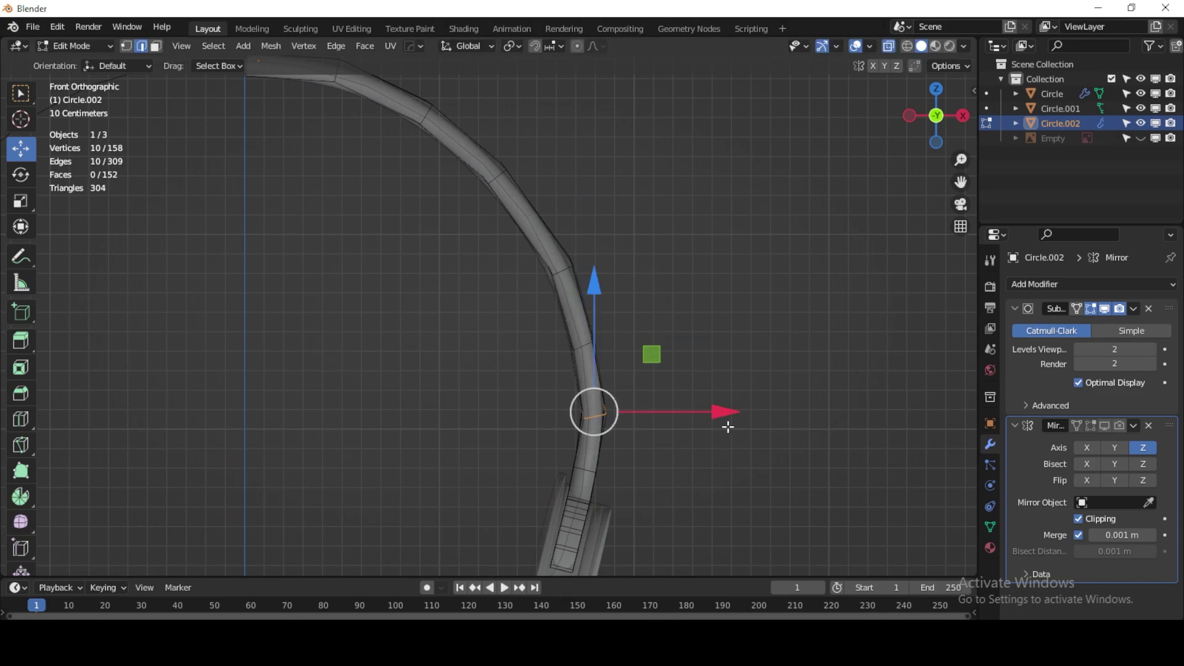
{"action": "key", "text": "g"}
{"action": "left_click", "coordinate": [772, 424]}
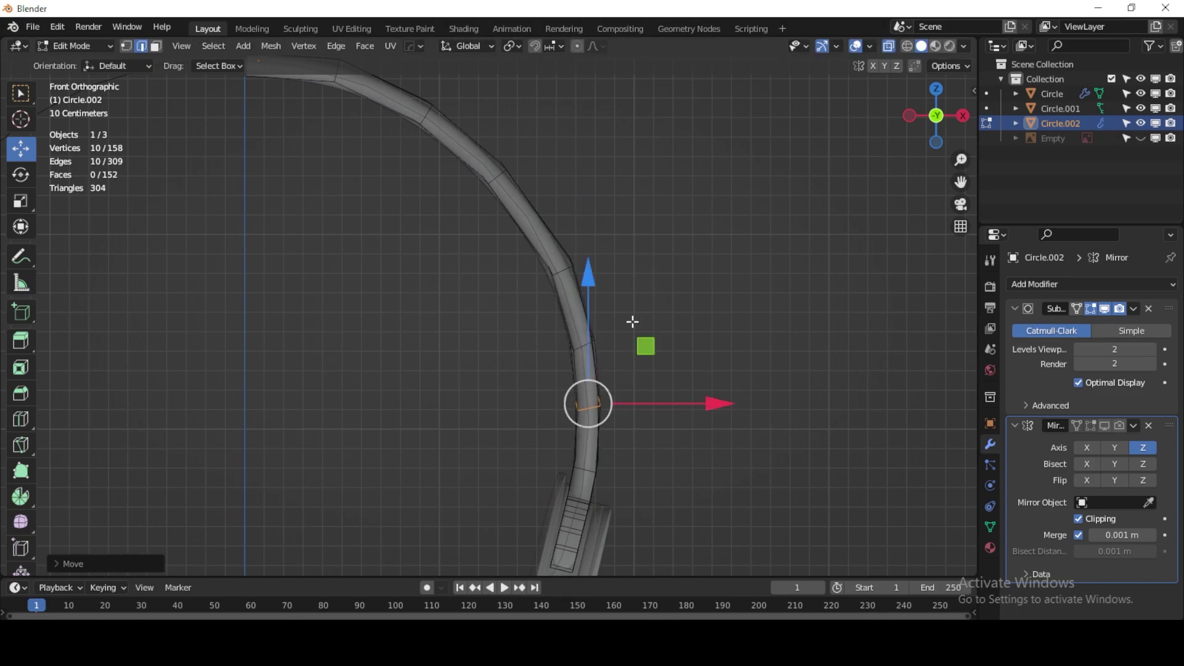
{"action": "left_click", "coordinate": [566, 271], "text": "alt"}
{"action": "key", "text": "g"}
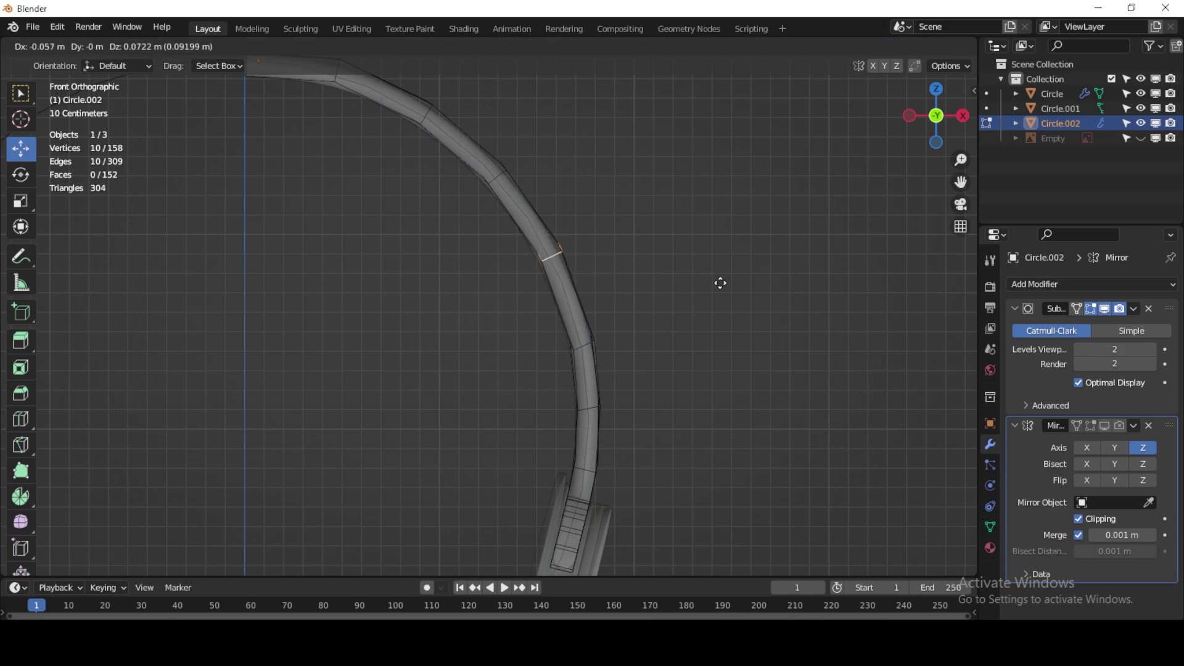
{"action": "left_click", "coordinate": [717, 282]}
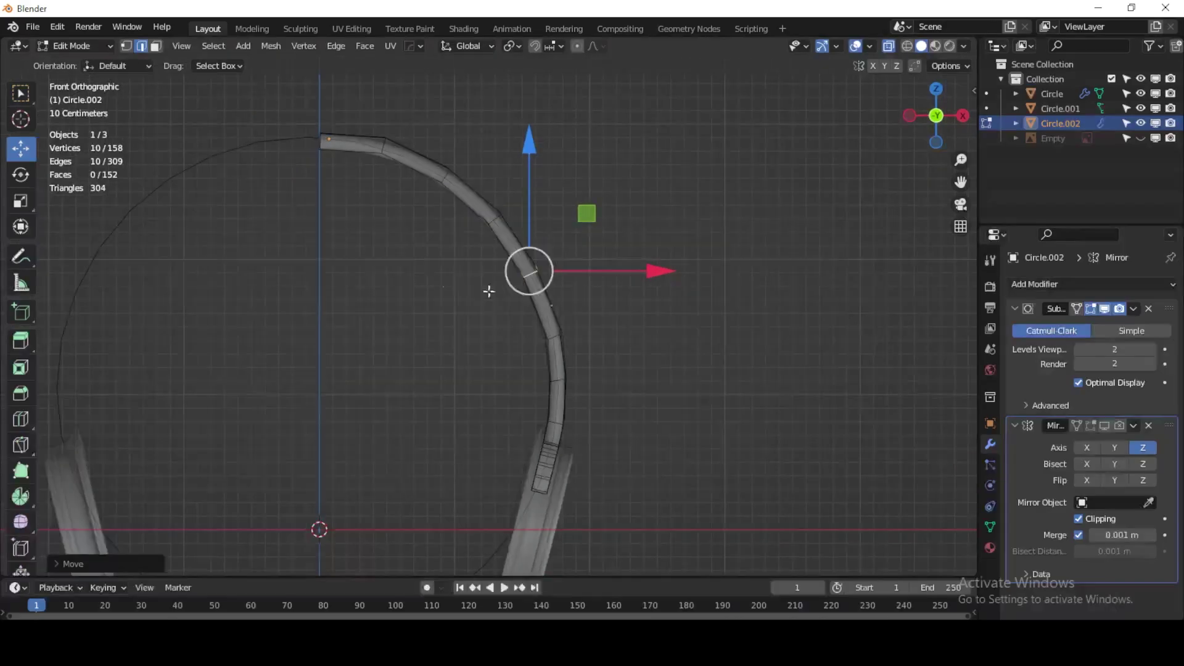
Step: Scale the headband's end ring along X to narrow it
{"action": "scroll", "coordinate": [489, 288], "scroll_direction": "up", "scroll_amount": 5, "text": "shift"}
{"action": "scroll", "coordinate": [465, 225], "scroll_direction": "up", "scroll_amount": 5, "text": "ctrl"}
{"action": "scroll", "coordinate": [487, 283], "scroll_direction": "down", "scroll_amount": 3, "text": "shift"}
{"action": "scroll", "coordinate": [481, 274], "scroll_direction": "up", "scroll_amount": 4}
{"action": "left_click", "coordinate": [402, 204], "text": "alt"}
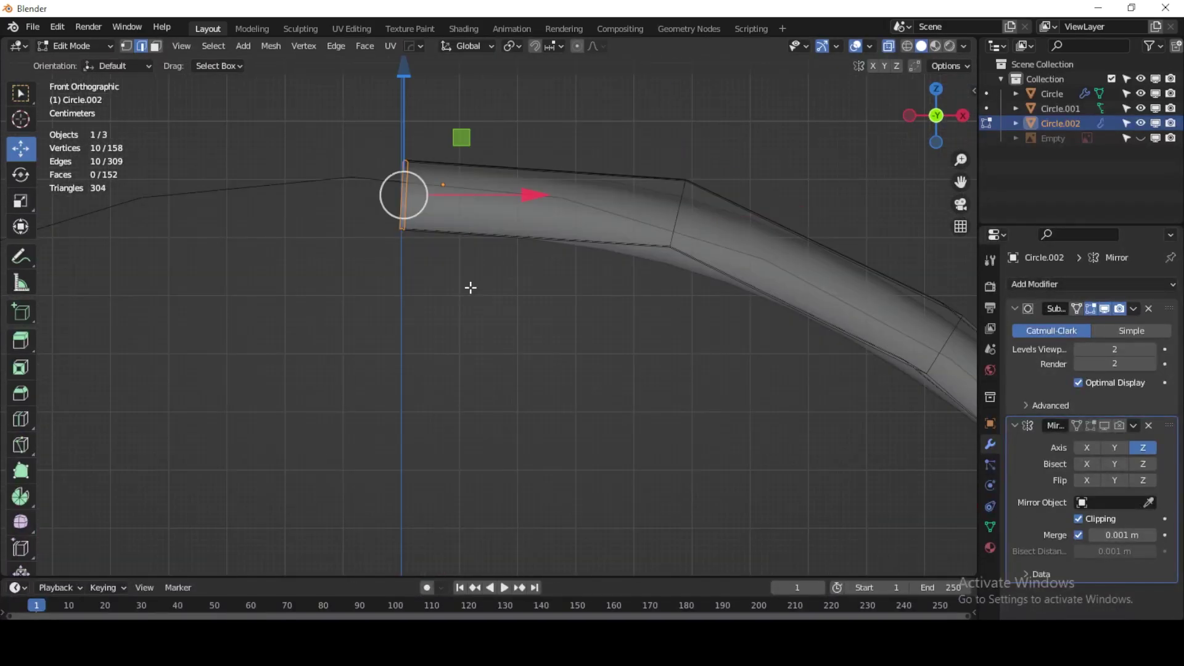
{"action": "left_click_drag", "start_coordinate": [529, 194], "coordinate": [472, 182]}
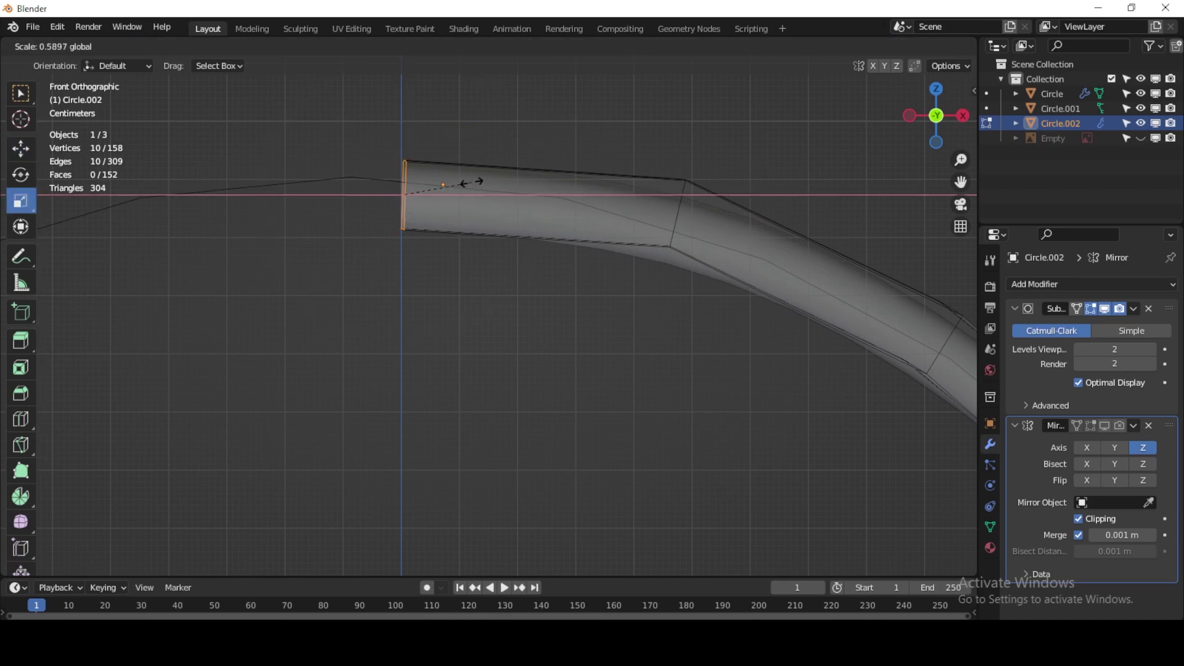
{"action": "left_click", "coordinate": [432, 178]}
{"action": "key", "text": "s"}
{"action": "key", "text": "x"}
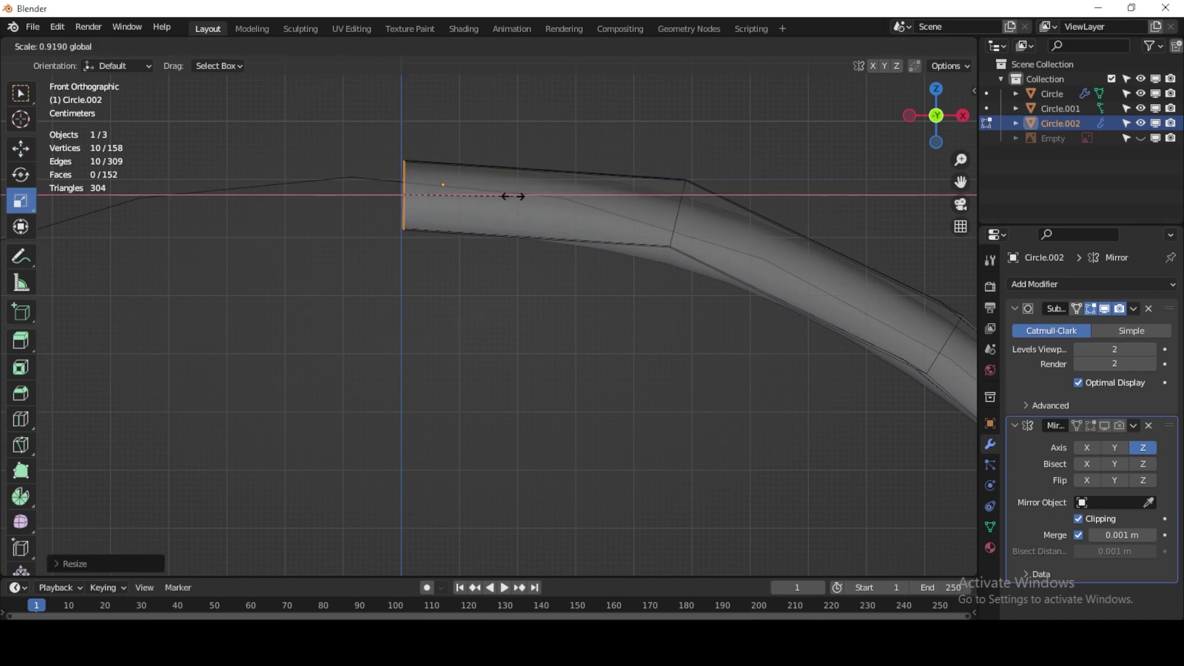
{"action": "key", "text": "o"}
{"action": "key", "text": "o"}
{"action": "left_click", "coordinate": [417, 189]}
Step: Enable the Mirror modifier's On Cage / Edit Mode display to show the mirrored half
{"action": "left_click", "coordinate": [20, 148]}
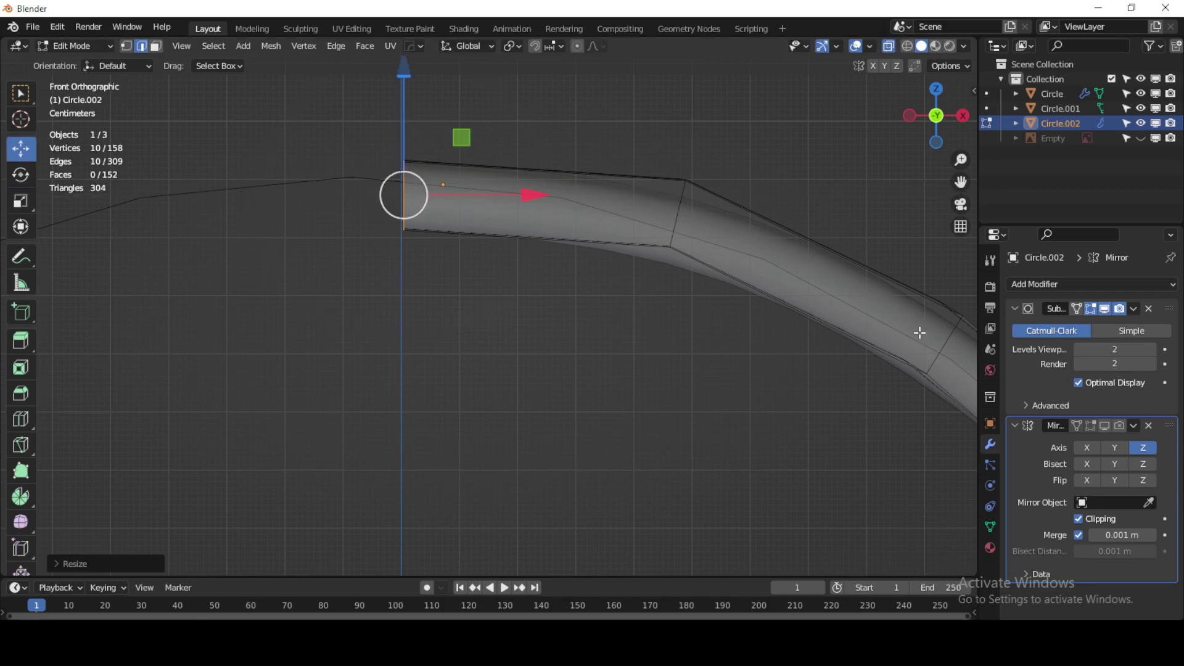
{"action": "left_click", "coordinate": [1089, 426]}
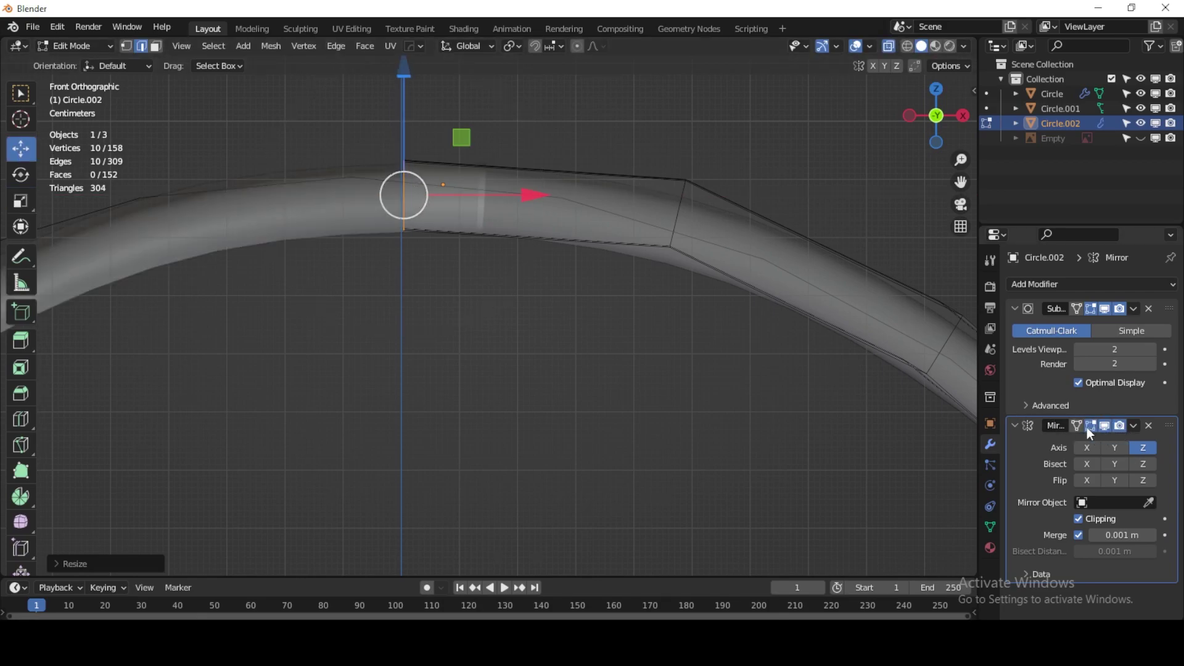
{"action": "scroll", "coordinate": [415, 185], "scroll_direction": "up", "scroll_amount": 3}
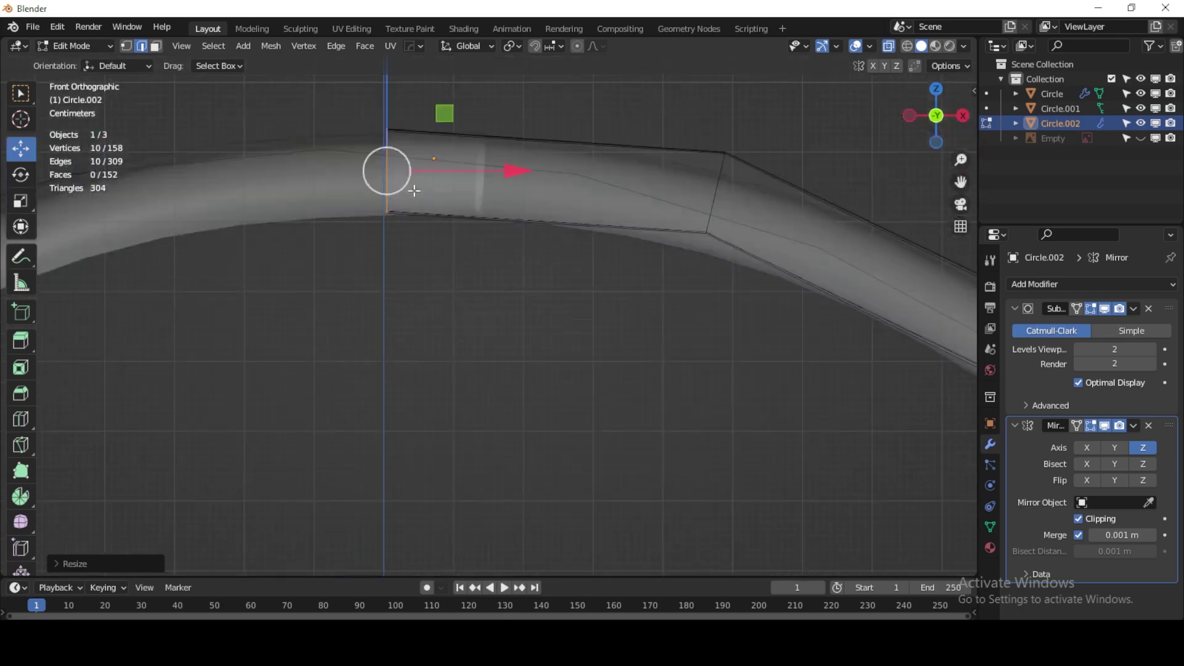
{"action": "scroll", "coordinate": [449, 257], "scroll_direction": "up", "scroll_amount": 1}
{"action": "left_click", "coordinate": [953, 67]}
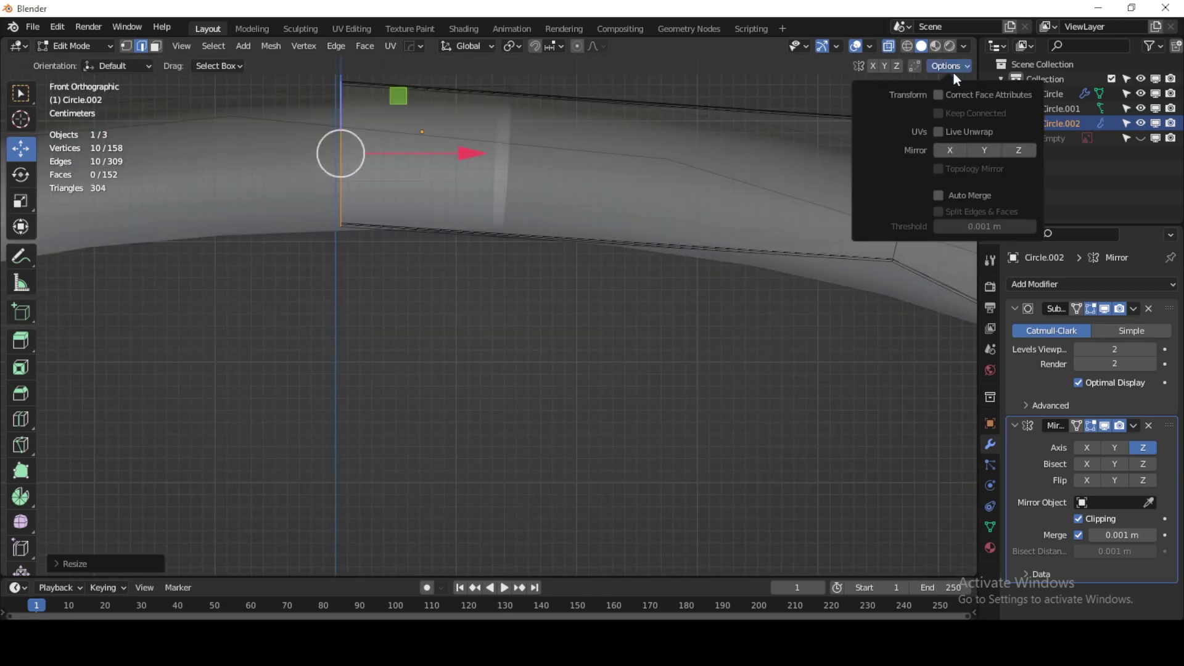
Step: Return Circle.002 to Object Mode and slide it along X
{"action": "left_click", "coordinate": [74, 46]}
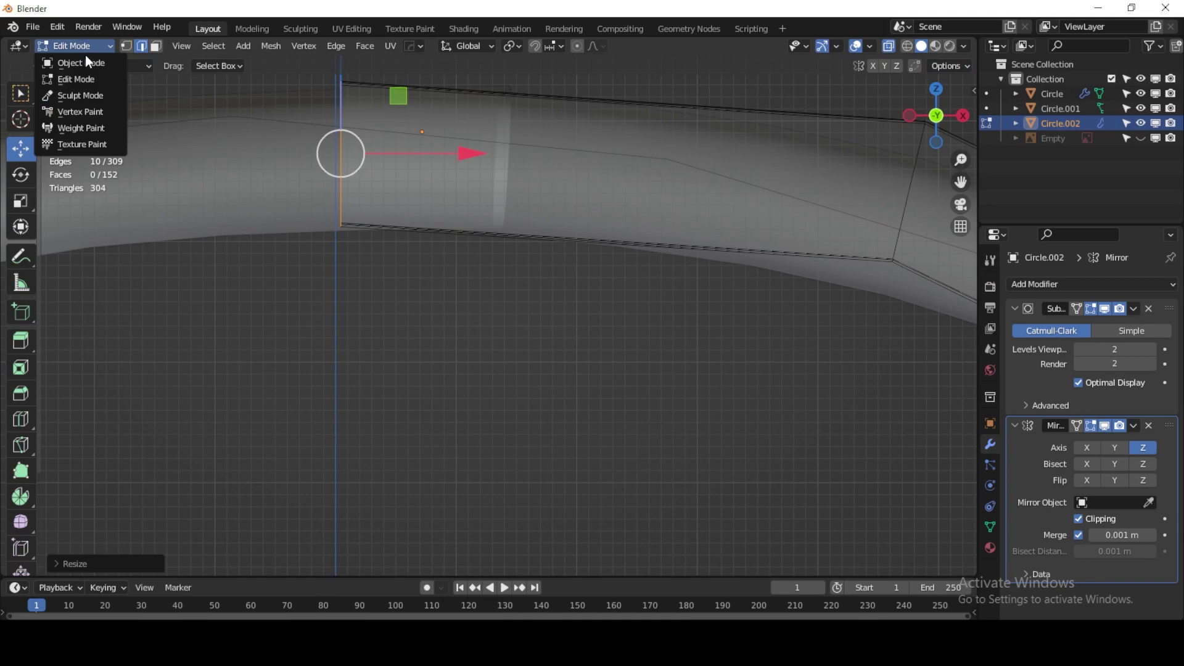
{"action": "left_click", "coordinate": [956, 67]}
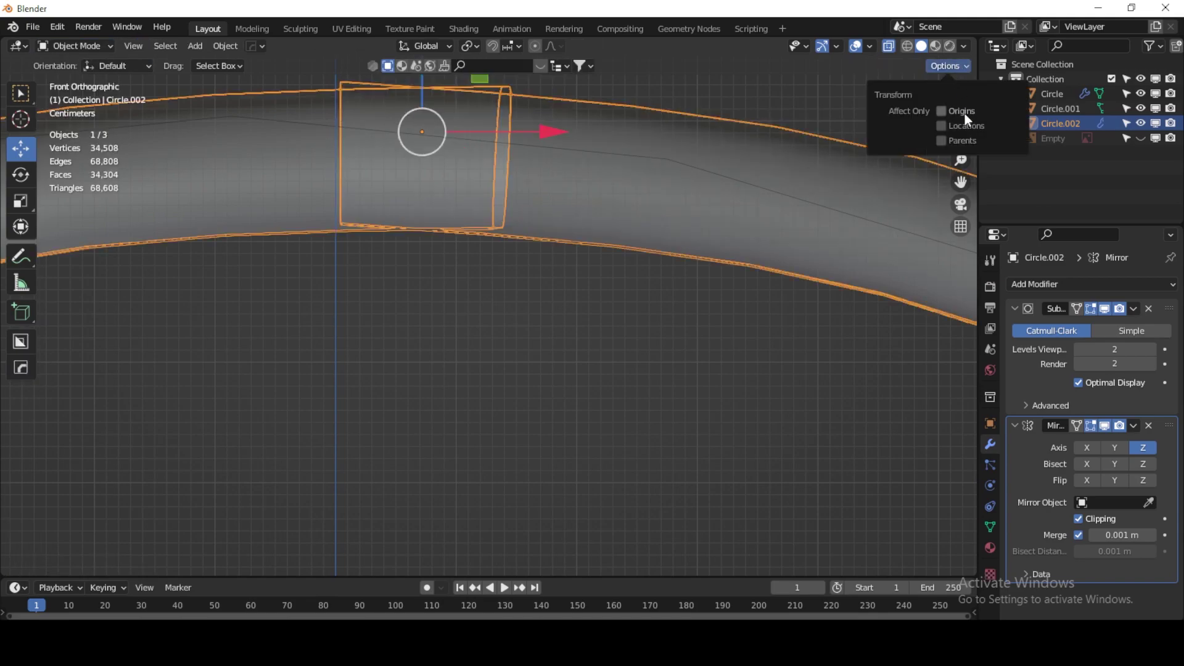
{"action": "left_click", "coordinate": [964, 113]}
{"action": "left_click_drag", "start_coordinate": [545, 132], "coordinate": [461, 133]}
Step: From top view, set Circle.002's rotation to 90°, 0°, 90° in the N panel
{"action": "left_click", "coordinate": [931, 93]}
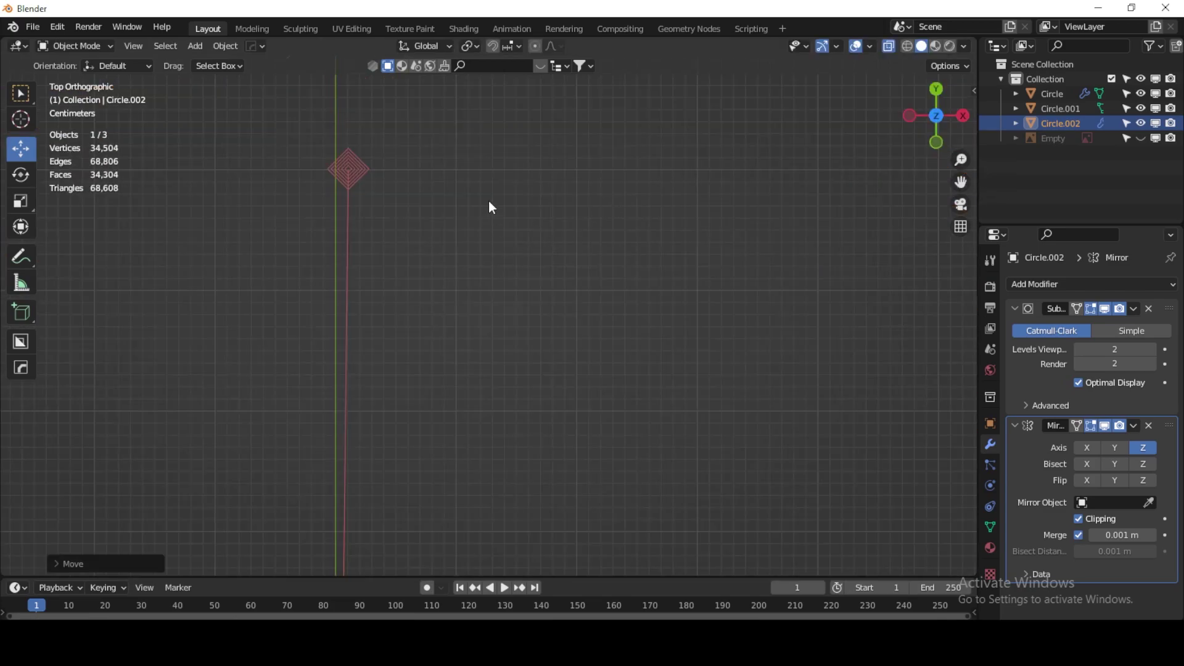
{"action": "scroll", "coordinate": [490, 203], "scroll_direction": "down", "scroll_amount": 4}
{"action": "middle_click_drag", "start_coordinate": [519, 335], "coordinate": [423, 219], "text": "shift"}
{"action": "scroll", "coordinate": [423, 220], "scroll_direction": "up", "scroll_amount": 3}
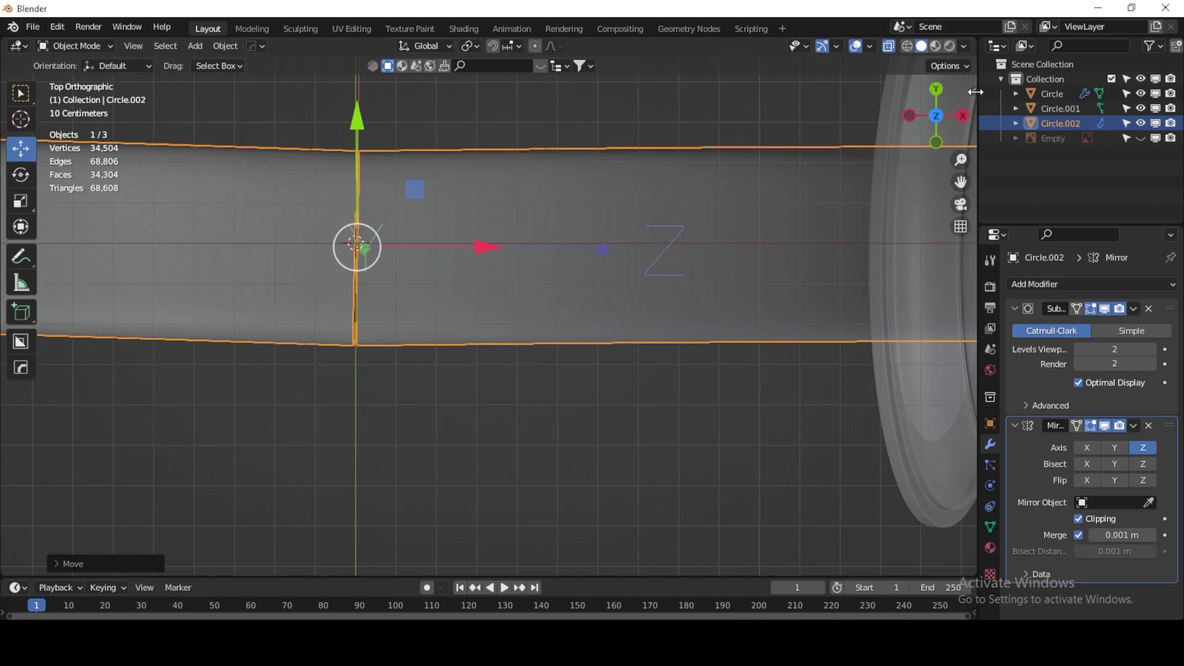
{"action": "key", "text": "n"}
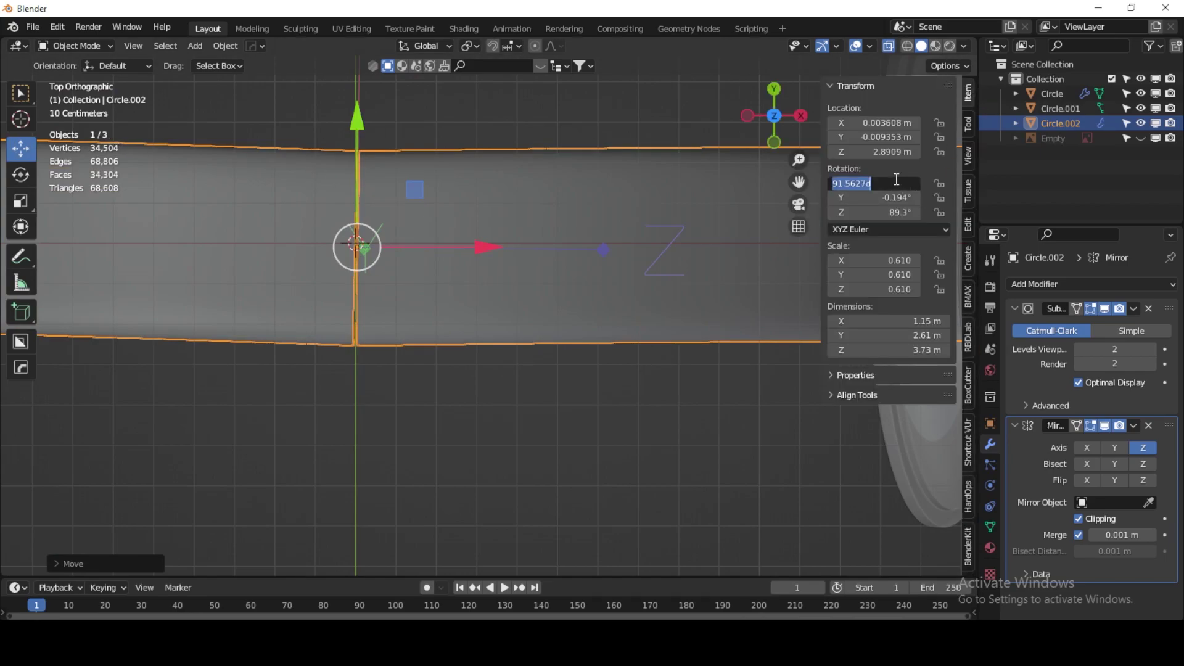
{"action": "key", "text": "Return"}
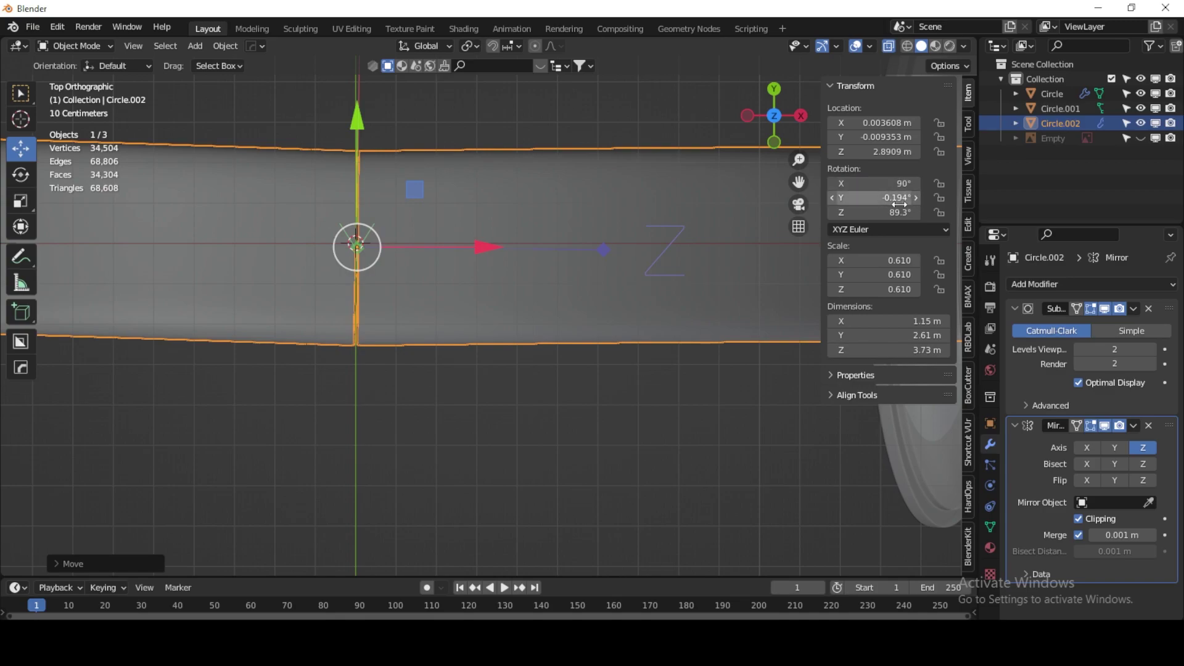
{"action": "type", "text": "0"}
{"action": "key", "text": "Return"}
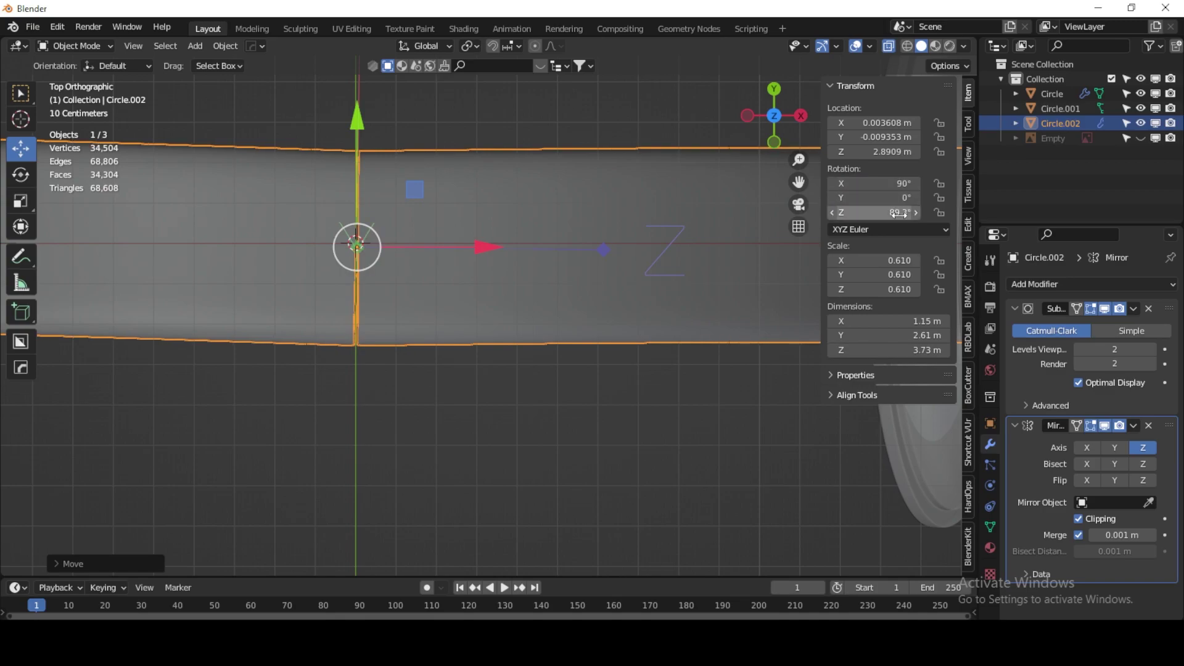
{"action": "type", "text": "90"}
{"action": "key", "text": "Return"}
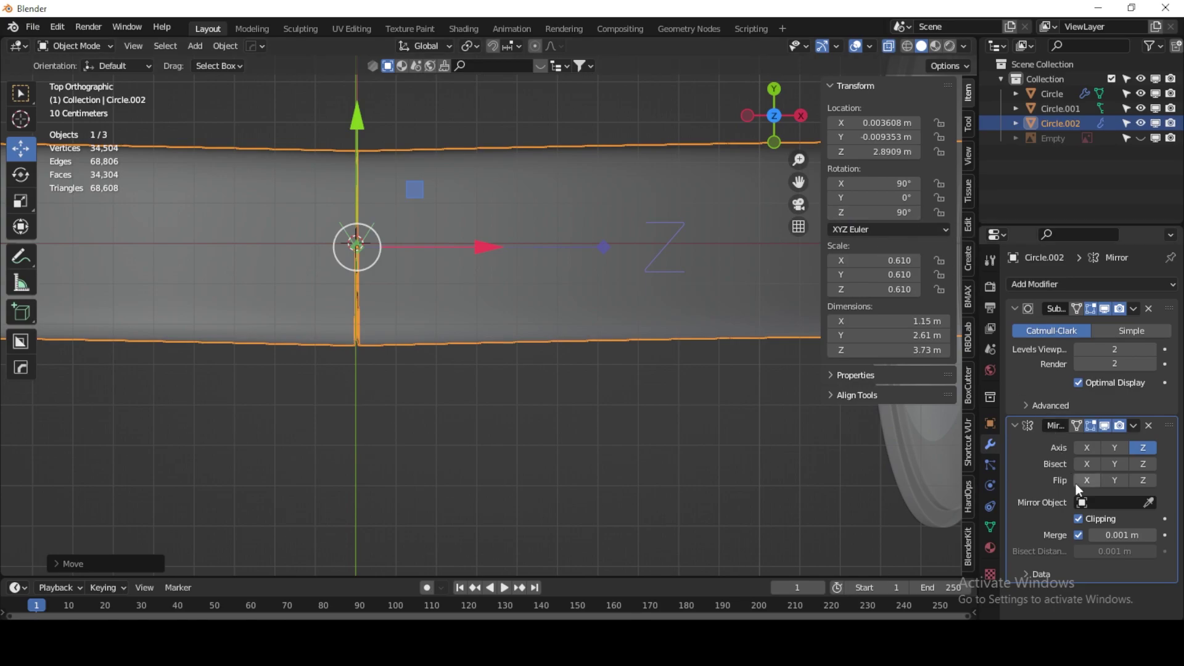
Step: Rotate Circle.002 to 90.7° on Z and nudge it to X −0.000531 m
{"action": "left_click", "coordinate": [30, 174]}
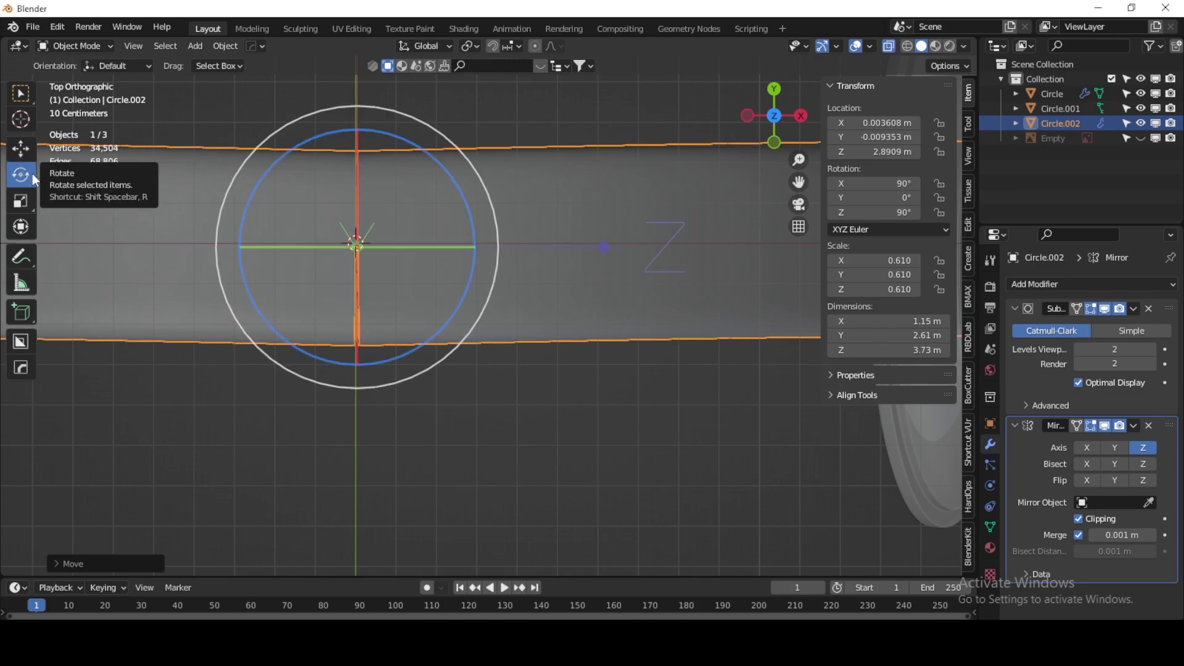
{"action": "mouse_move", "coordinate": [414, 145]}
{"action": "left_mouse_down"}
{"action": "mouse_move", "coordinate": [397, 136]}
{"action": "mouse_move", "coordinate": [414, 132]}
{"action": "left_mouse_up"}
{"action": "scroll", "coordinate": [350, 259], "scroll_direction": "up", "scroll_amount": 4}
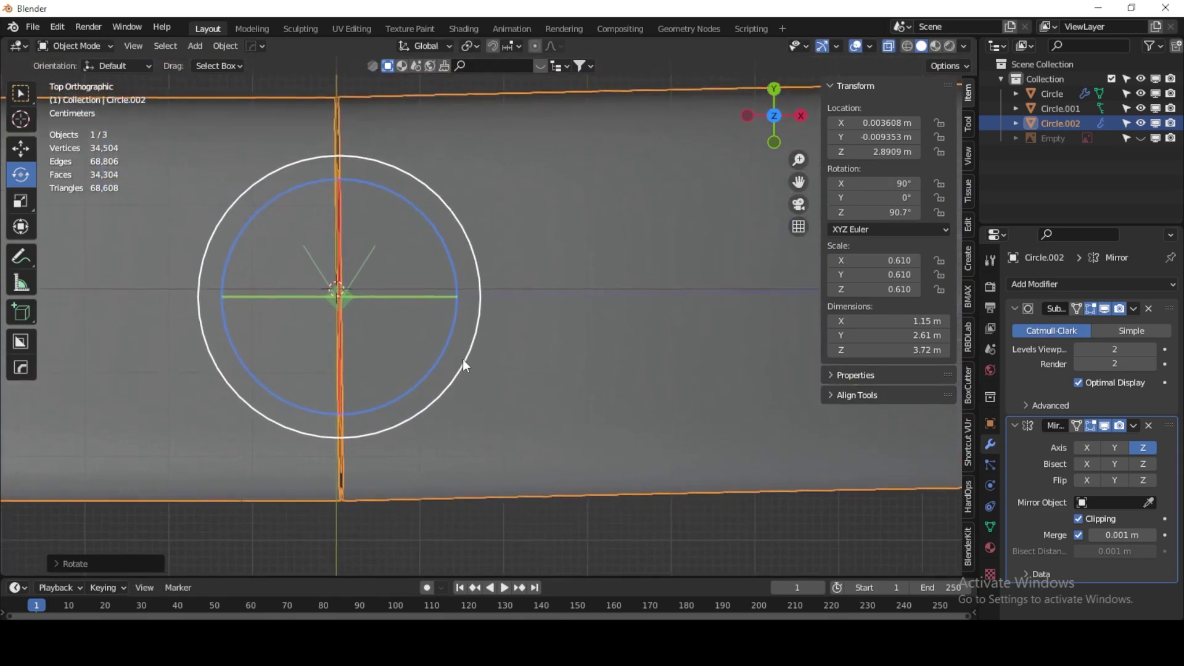
{"action": "mouse_move", "coordinate": [464, 364]}
{"action": "middle_mouse_down", "text": "shift"}
{"action": "mouse_move", "coordinate": [370, 312]}
{"action": "mouse_move", "coordinate": [185, 312]}
{"action": "mouse_move", "coordinate": [364, 308]}
{"action": "mouse_move", "coordinate": [172, 262]}
{"action": "mouse_move", "coordinate": [535, 298]}
{"action": "middle_mouse_up", "text": "shift"}
{"action": "scroll", "coordinate": [361, 303], "scroll_direction": "up", "scroll_amount": 2}
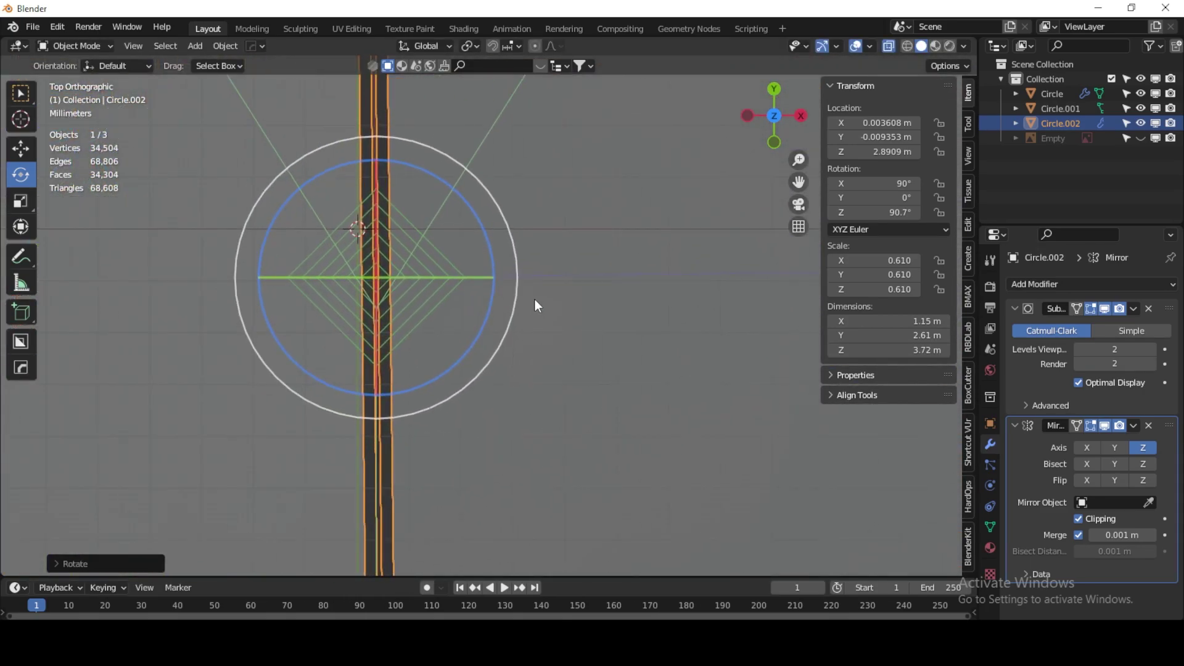
{"action": "left_click", "coordinate": [21, 149]}
{"action": "left_click", "coordinate": [947, 66]}
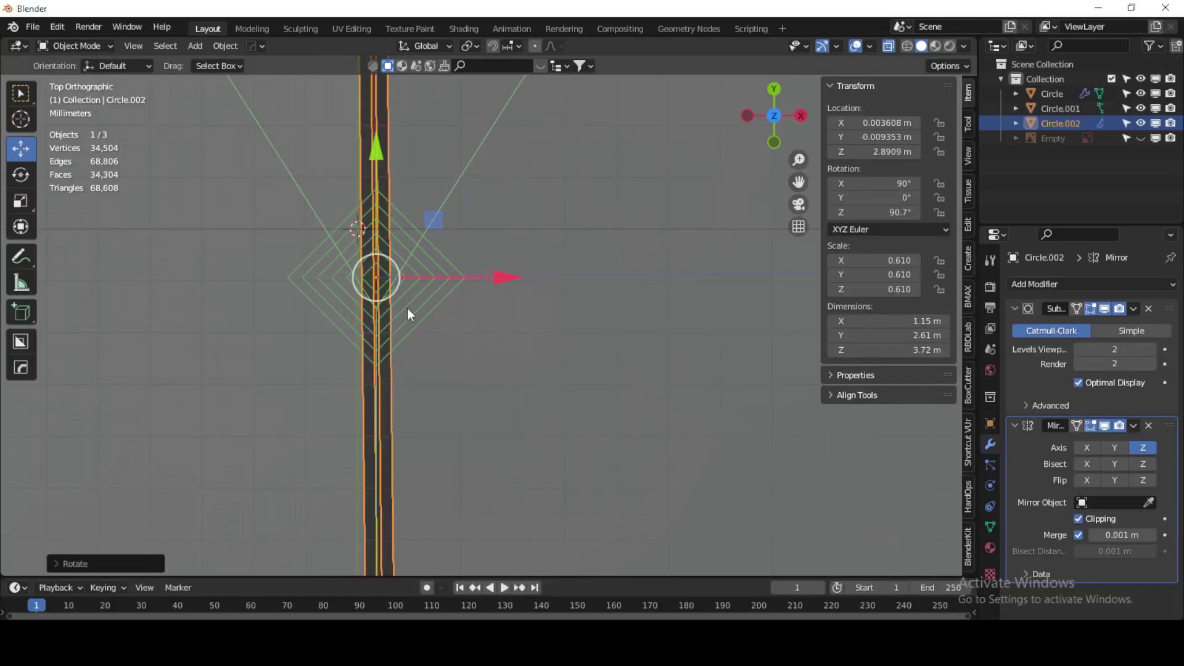
{"action": "mouse_move", "coordinate": [499, 279]}
{"action": "left_mouse_down"}
{"action": "mouse_move", "coordinate": [501, 267]}
{"action": "mouse_move", "coordinate": [439, 271]}
{"action": "left_mouse_up"}
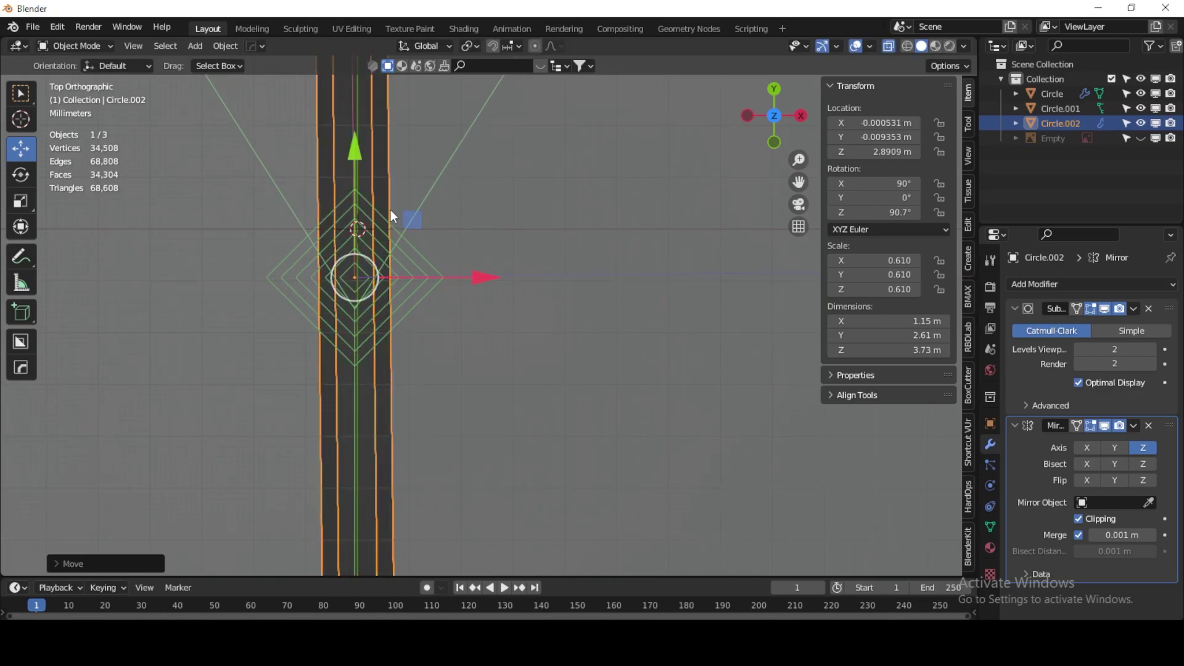
Step: In Edit Mode, scale the ten selected end vertices along X by roughly 0.79
{"action": "left_click", "coordinate": [85, 49]}
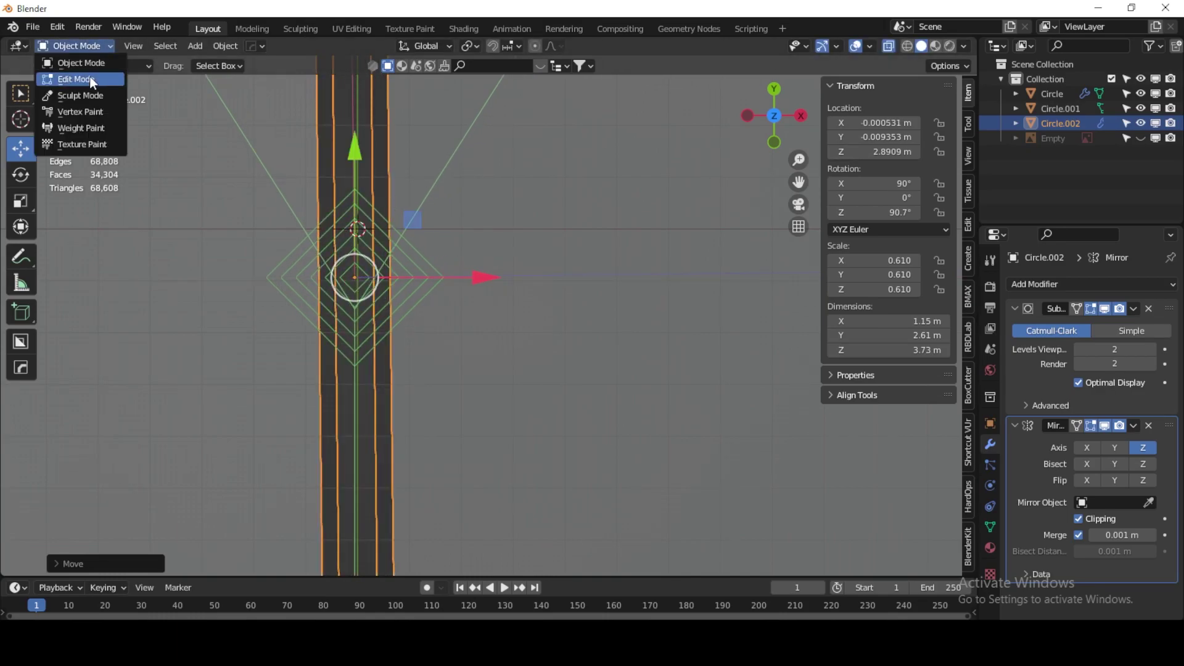
{"action": "left_click", "coordinate": [90, 80]}
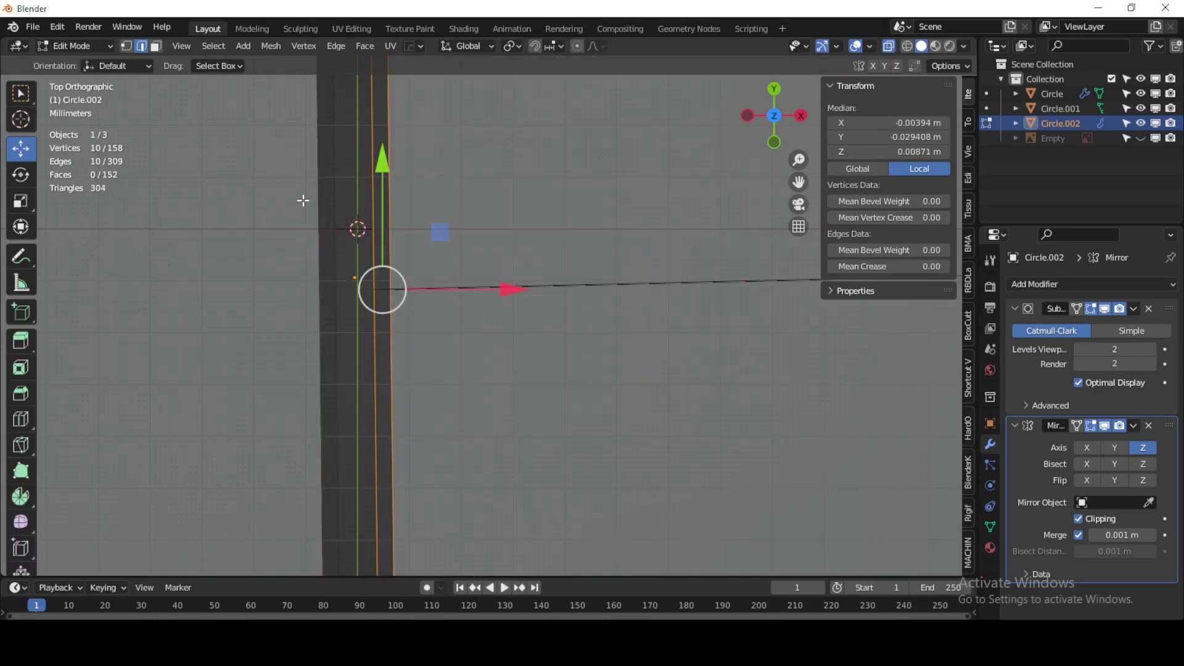
{"action": "left_click", "coordinate": [20, 200]}
{"action": "mouse_move", "coordinate": [506, 289]}
{"action": "left_mouse_down"}
{"action": "mouse_move", "coordinate": [418, 289]}
{"action": "mouse_move", "coordinate": [471, 290]}
{"action": "mouse_move", "coordinate": [410, 278]}
{"action": "mouse_move", "coordinate": [477, 293]}
{"action": "left_mouse_up"}
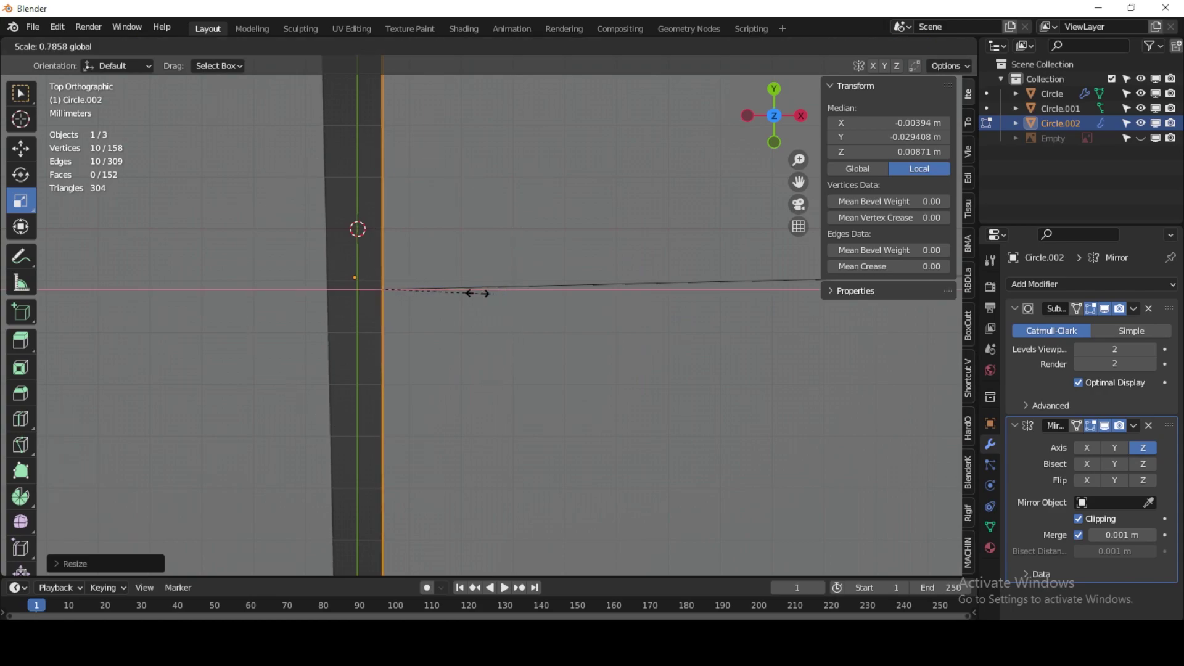
{"action": "left_click_drag", "start_coordinate": [397, 291], "coordinate": [395, 290]}
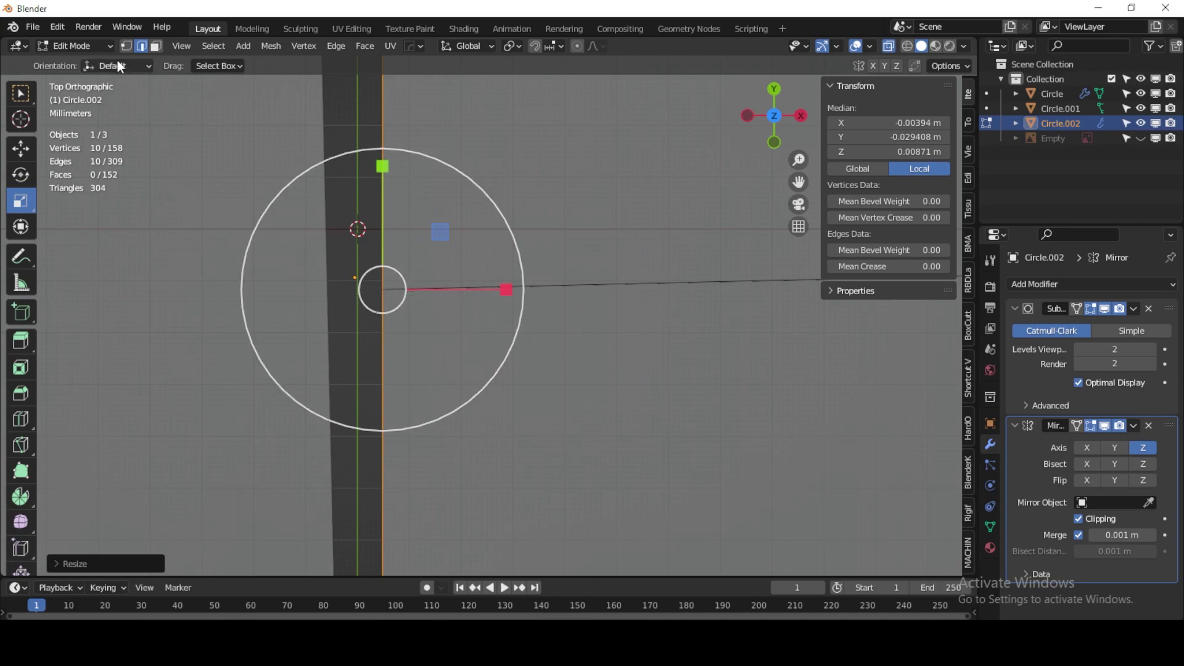
{"action": "left_click", "coordinate": [948, 65]}
{"action": "left_click", "coordinate": [88, 43]}
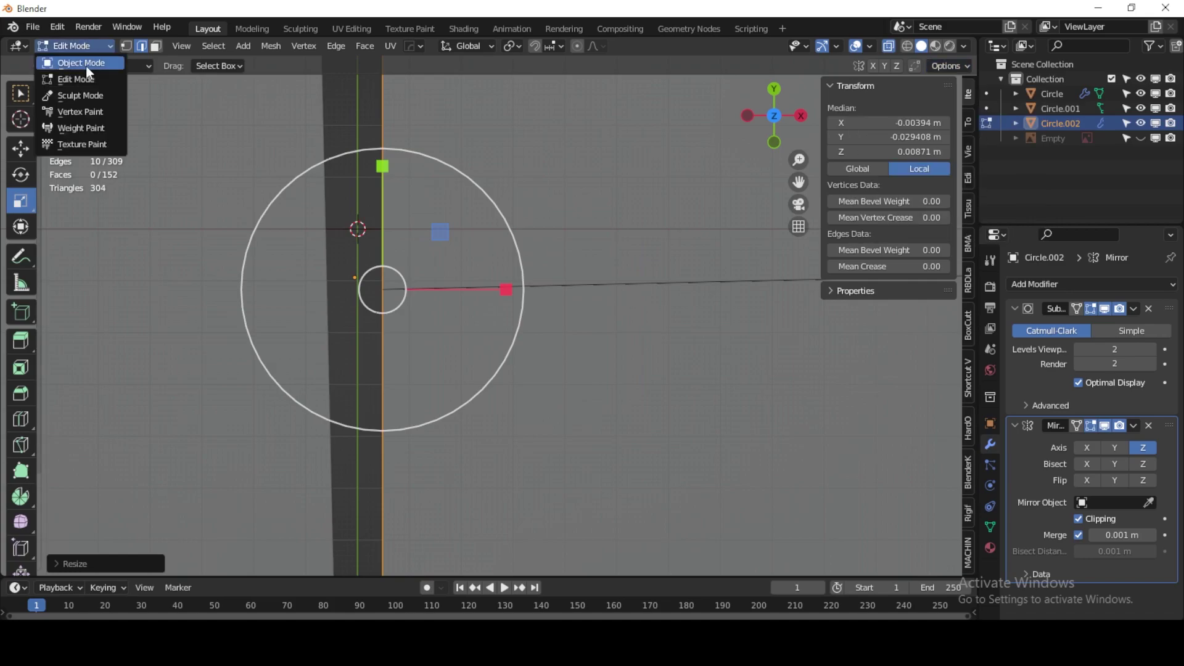
Step: Shift Circle.002's origin along X to about 0.00475 m and frame it
{"action": "left_click", "coordinate": [957, 66]}
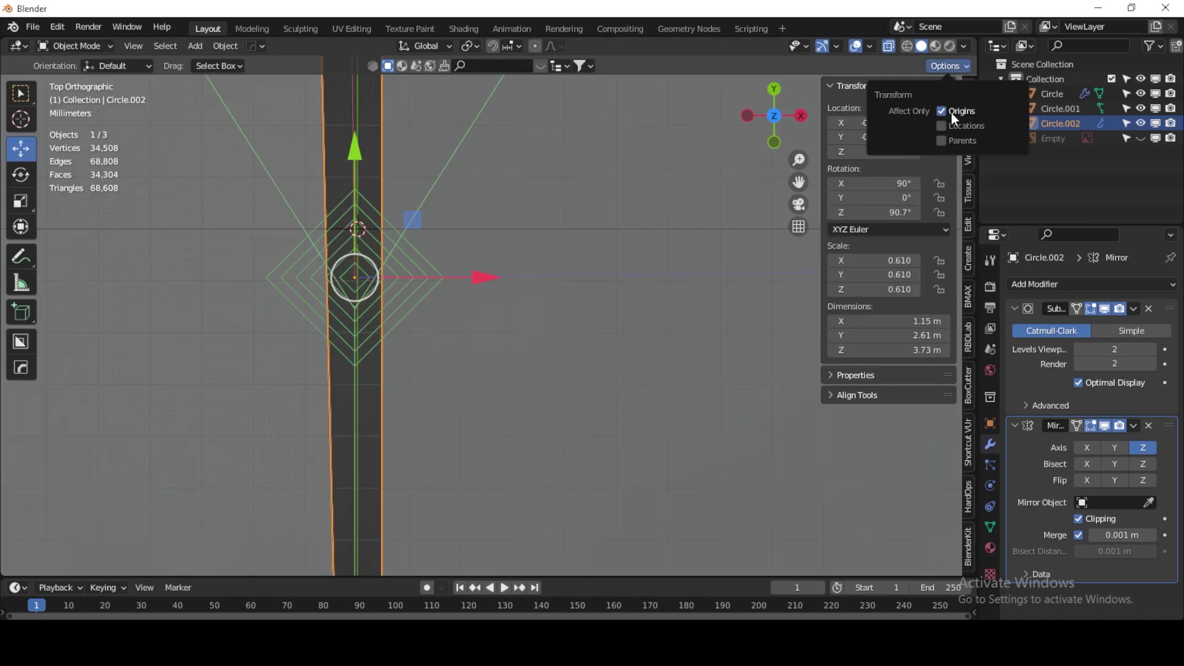
{"action": "left_click_drag", "start_coordinate": [475, 281], "coordinate": [500, 270]}
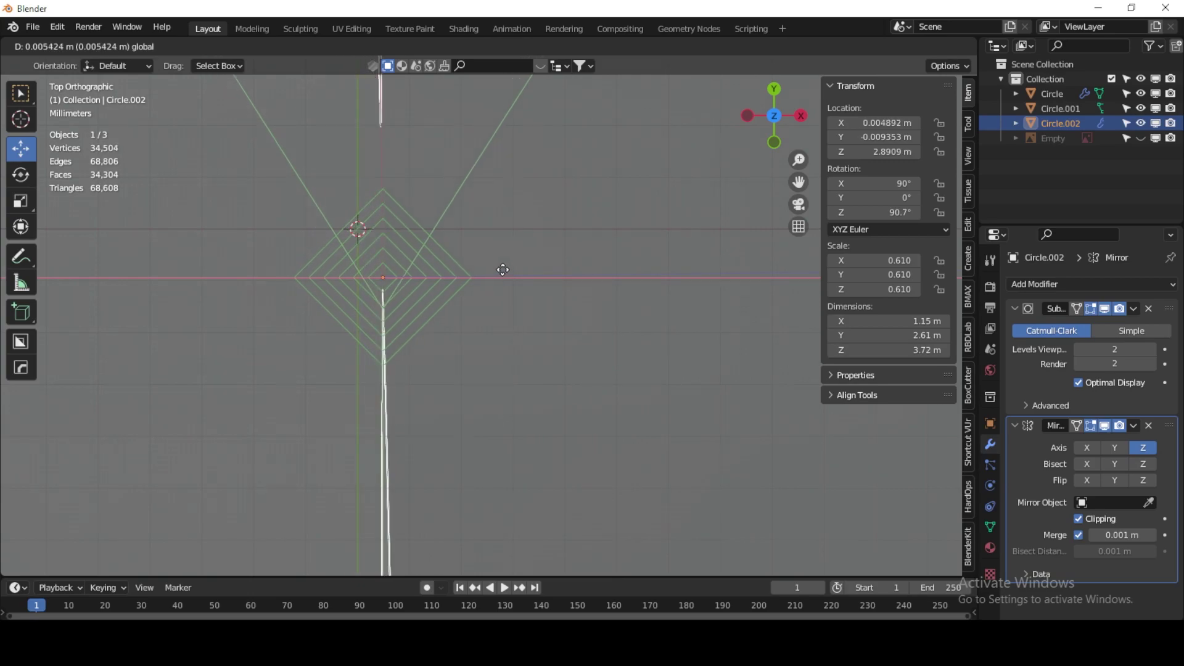
{"action": "left_click_drag", "start_coordinate": [500, 270], "coordinate": [486, 280]}
{"action": "key", "text": "KP_Decimal"}
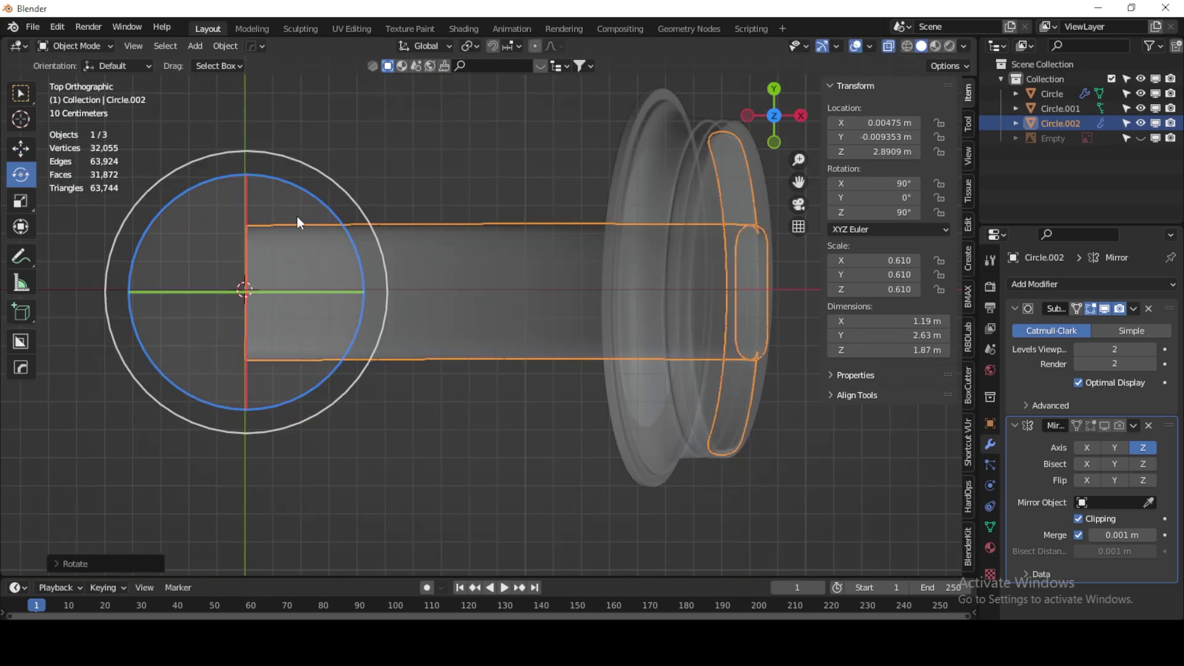
Step: In Edit Mode, shrink the tube's end ring toward a point, cancelling the final scale
{"action": "left_click", "coordinate": [74, 46]}
{"action": "left_click", "coordinate": [99, 68]}
{"action": "scroll", "coordinate": [190, 204], "scroll_direction": "up", "scroll_amount": 4}
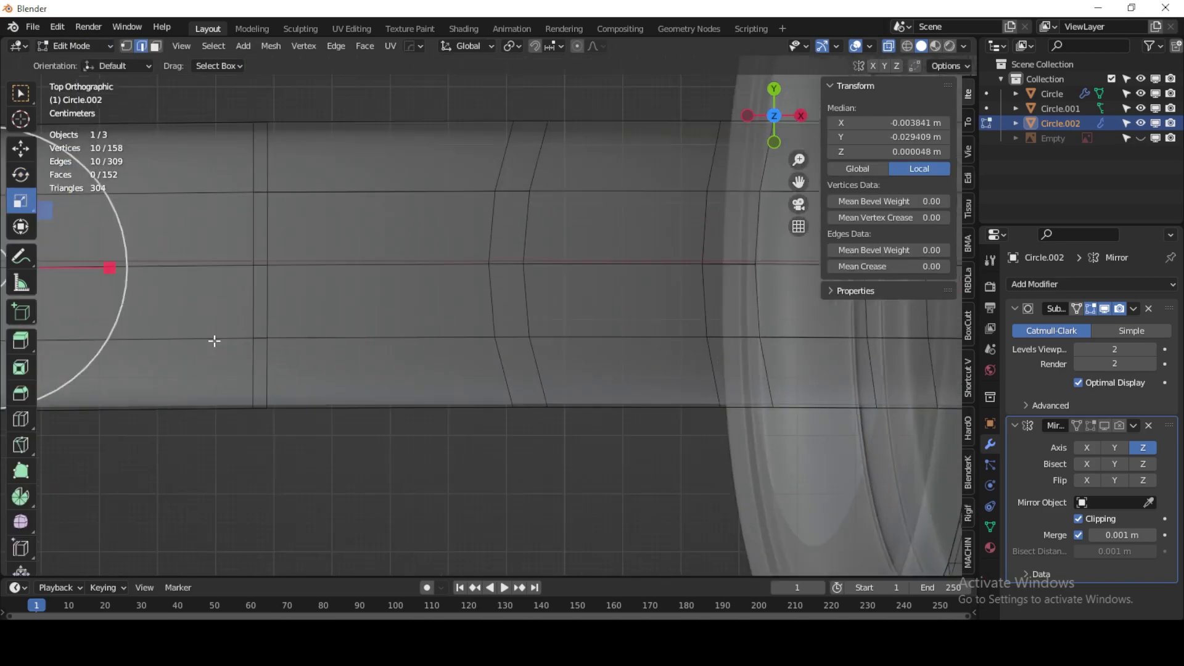
{"action": "middle_click_drag", "start_coordinate": [216, 338], "coordinate": [692, 344], "text": "shift"}
{"action": "left_click_drag", "start_coordinate": [584, 273], "coordinate": [471, 271]}
{"action": "left_click_drag", "start_coordinate": [580, 278], "coordinate": [461, 273]}
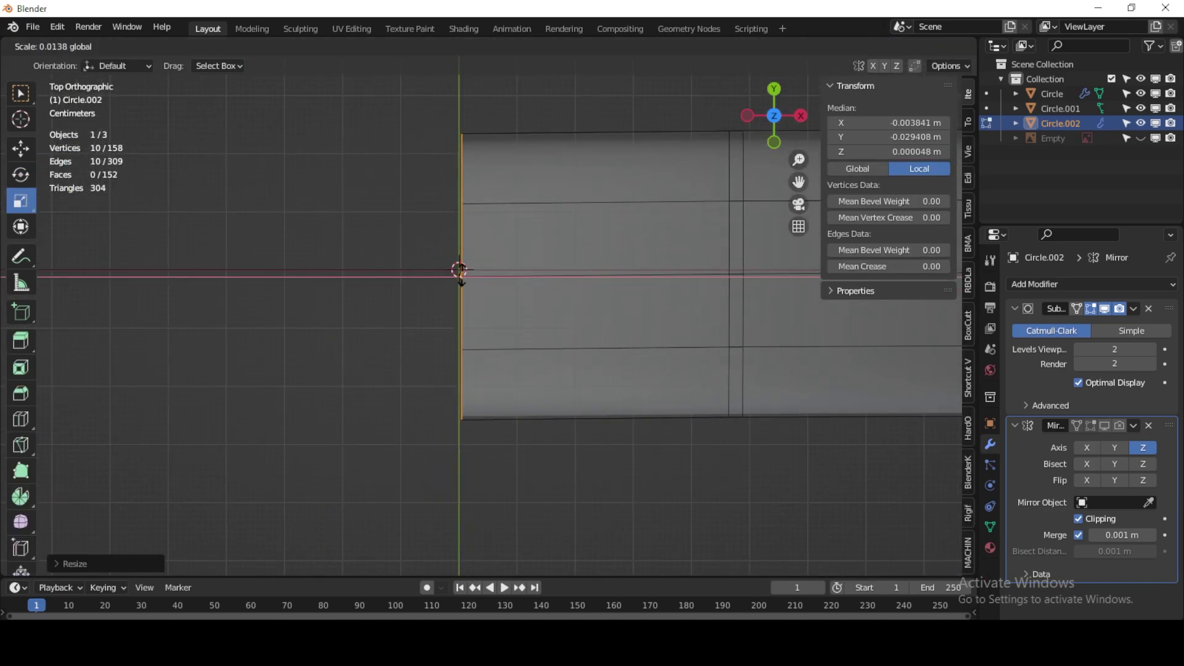
{"action": "right_click", "coordinate": [462, 273]}
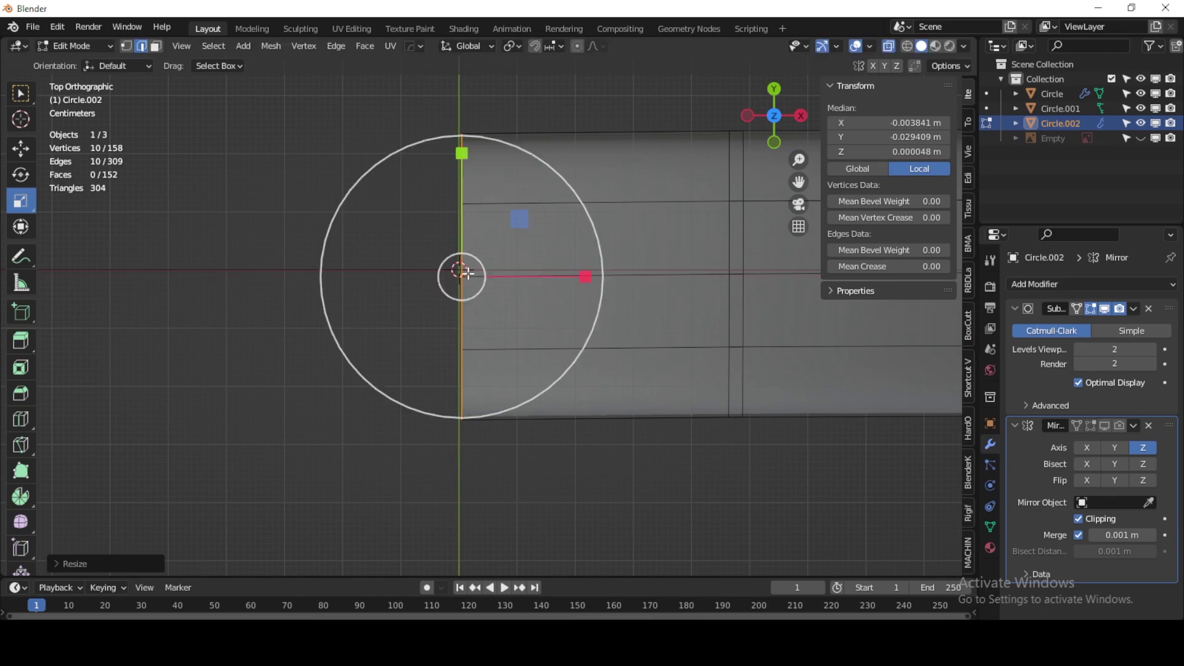
Step: Mirror the headband half across Z with clipping and return to Object Mode
{"action": "left_click", "coordinate": [1090, 426]}
{"action": "middle_click_drag", "start_coordinate": [539, 290], "coordinate": [124, 78]}
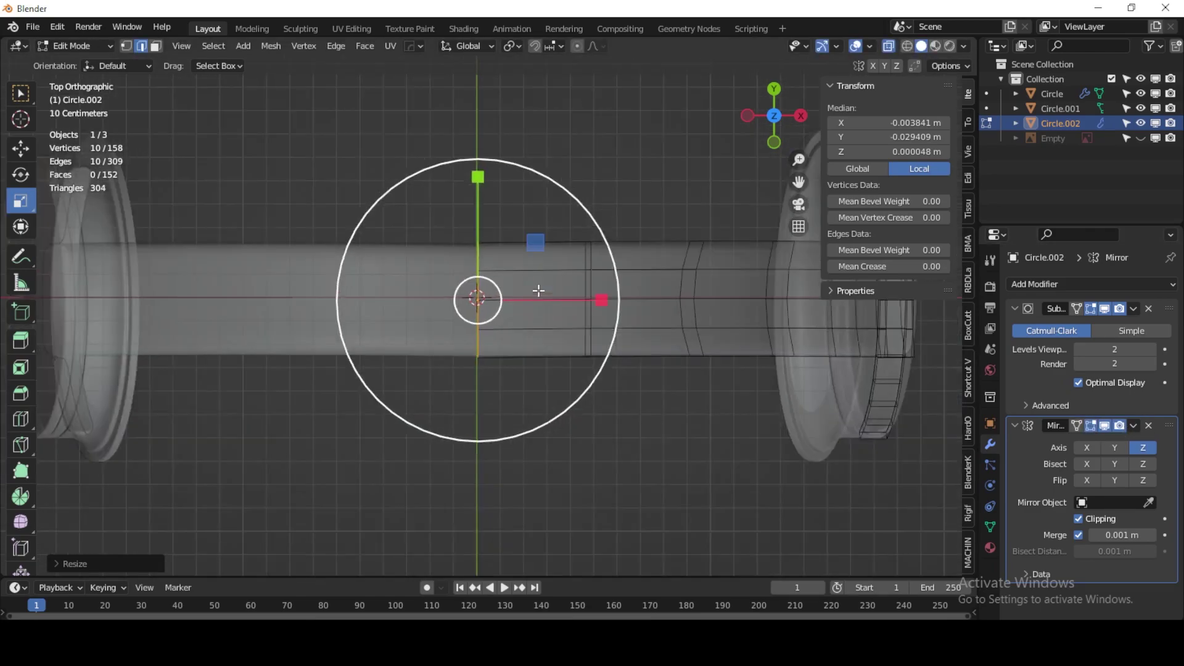
{"action": "left_click", "coordinate": [74, 46]}
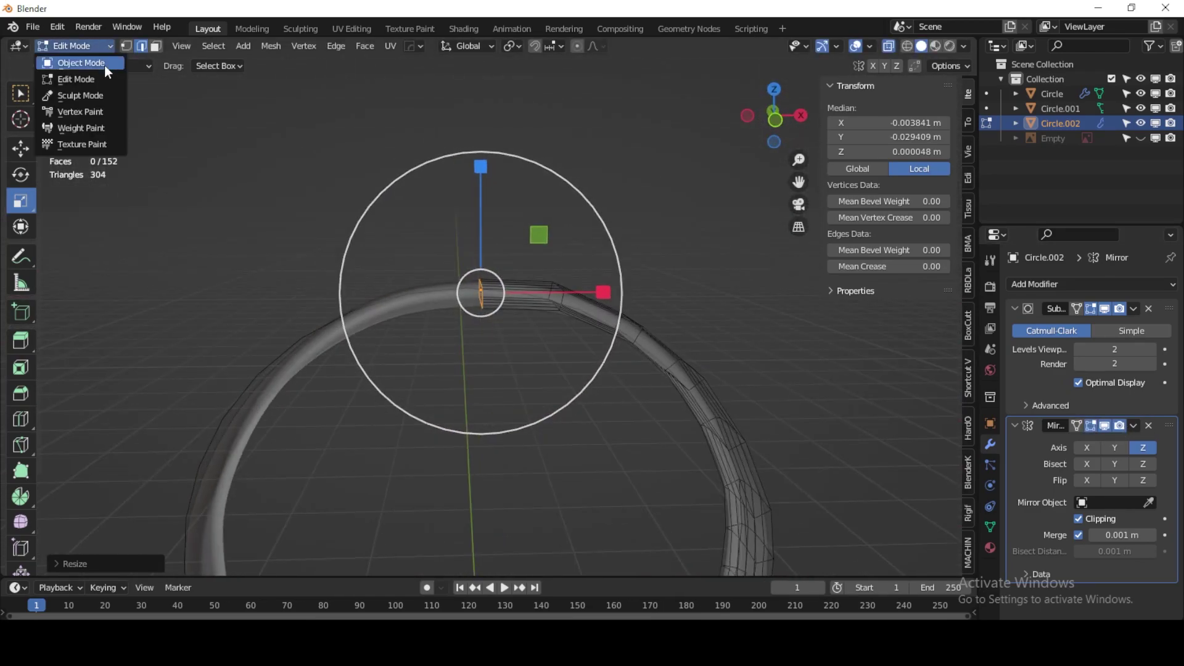
{"action": "left_click", "coordinate": [104, 65]}
Step: Select the headband Circle.002 and shift it slightly along X with the Move tool
{"action": "scroll", "coordinate": [535, 343], "scroll_direction": "down", "scroll_amount": 3}
{"action": "left_click", "coordinate": [489, 309]}
{"action": "scroll", "coordinate": [493, 318], "scroll_direction": "up", "scroll_amount": 3}
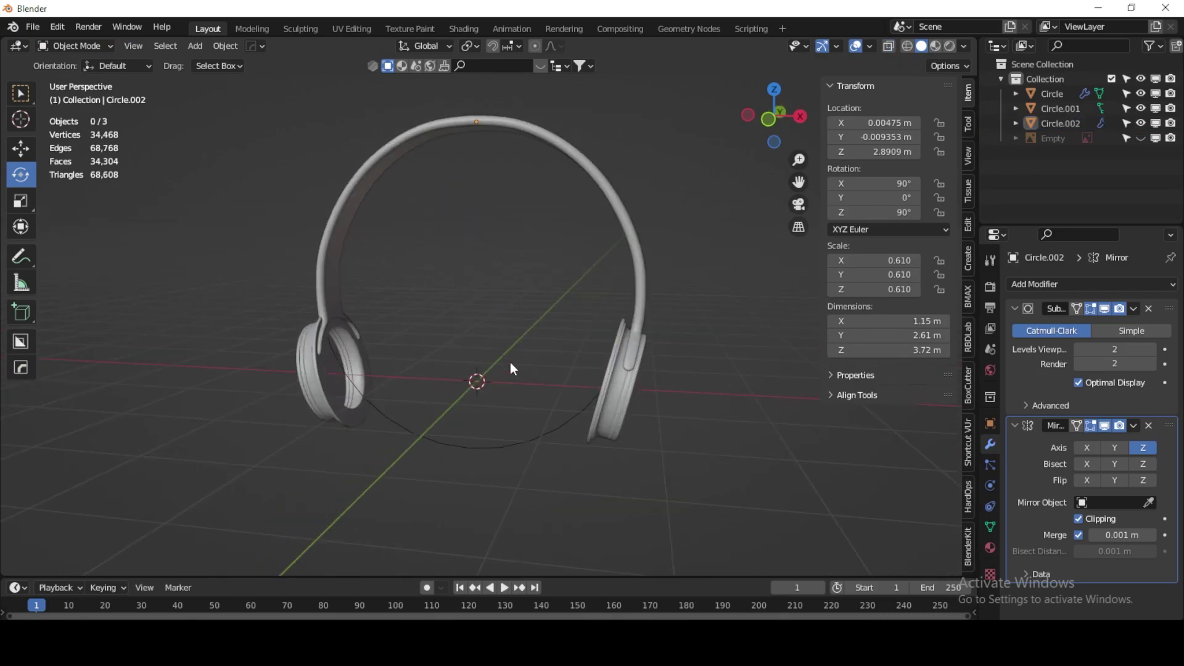
{"action": "scroll", "coordinate": [494, 333], "scroll_direction": "up", "scroll_amount": 3}
{"action": "scroll", "coordinate": [518, 334], "scroll_direction": "up", "scroll_amount": 3}
{"action": "left_click", "coordinate": [638, 263]}
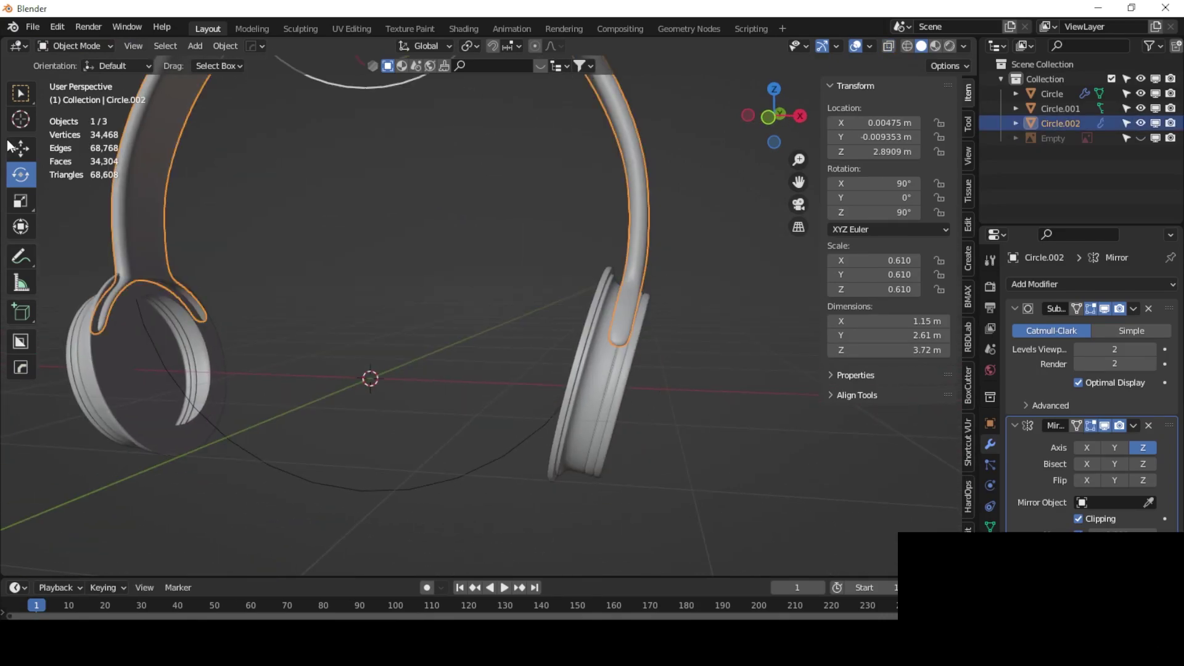
{"action": "left_click", "coordinate": [20, 148]}
{"action": "mouse_move", "coordinate": [487, 293]}
{"action": "middle_mouse_down"}
{"action": "mouse_move", "coordinate": [422, 386]}
{"action": "mouse_move", "coordinate": [472, 263]}
{"action": "mouse_move", "coordinate": [491, 153]}
{"action": "middle_mouse_up"}
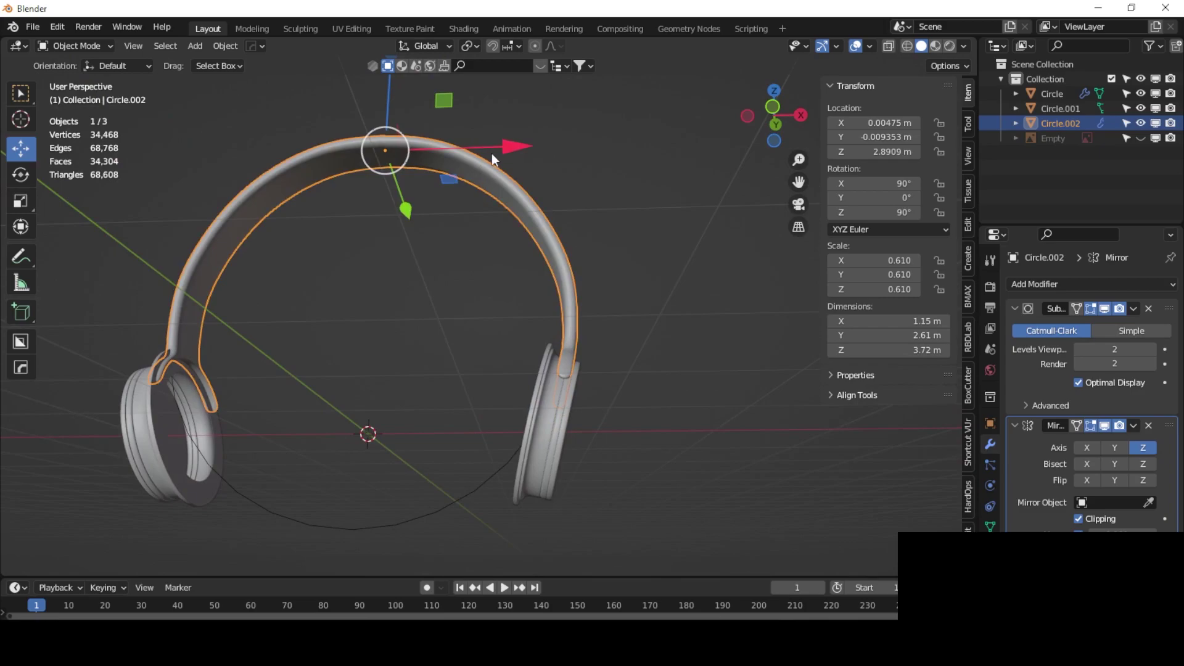
{"action": "left_click_drag", "start_coordinate": [491, 154], "coordinate": [495, 144]}
{"action": "left_click", "coordinate": [494, 144]}
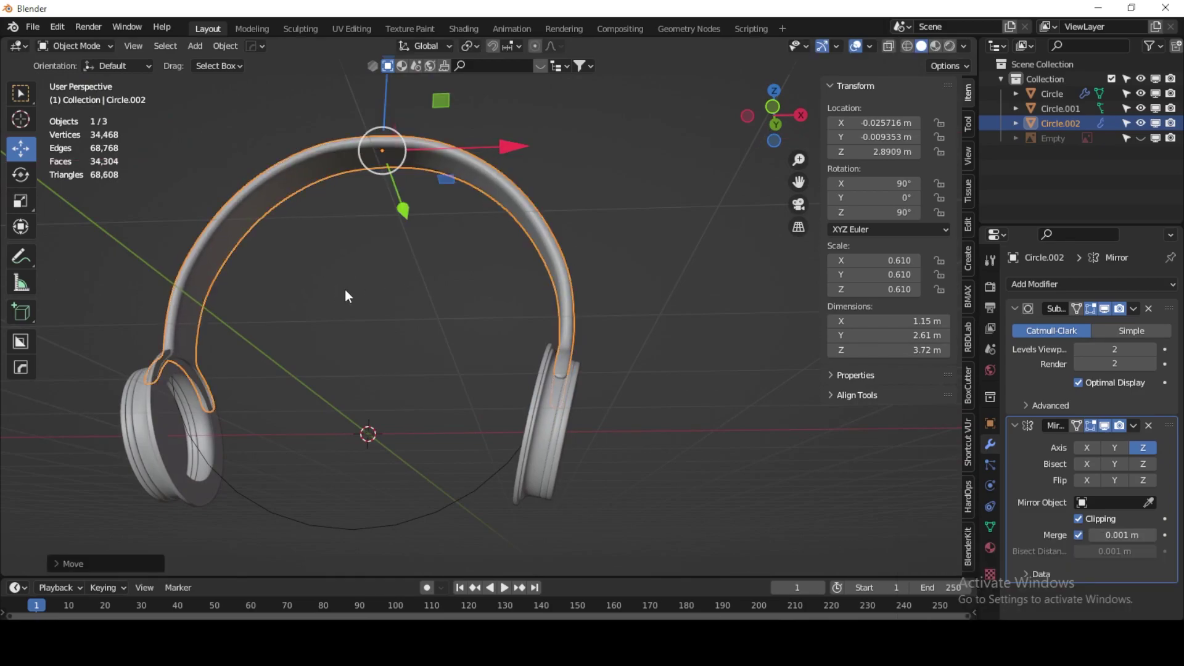
Step: From the front view, select Circle.001, reselect the headband, and cancel a trial X move
{"action": "mouse_move", "coordinate": [384, 290]}
{"action": "middle_mouse_down"}
{"action": "mouse_move", "coordinate": [386, 320]}
{"action": "mouse_move", "coordinate": [402, 285]}
{"action": "mouse_move", "coordinate": [319, 316]}
{"action": "middle_mouse_up"}
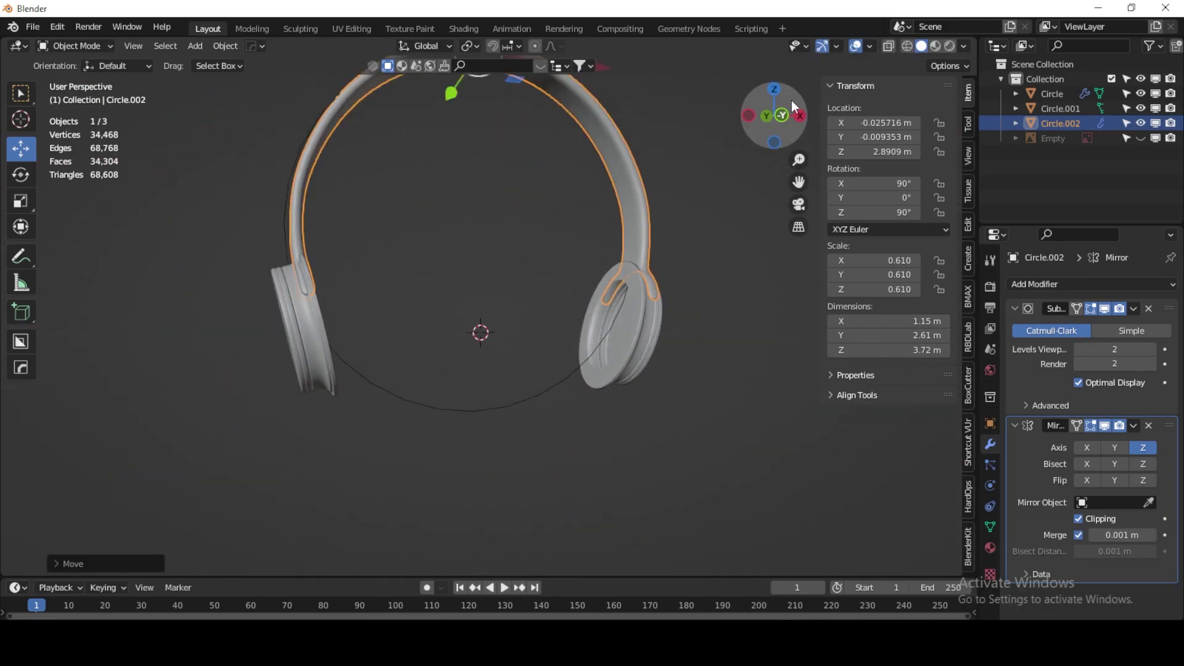
{"action": "left_click", "coordinate": [782, 115]}
{"action": "scroll", "coordinate": [457, 234], "scroll_direction": "up", "scroll_amount": 2}
{"action": "left_click", "coordinate": [374, 133]}
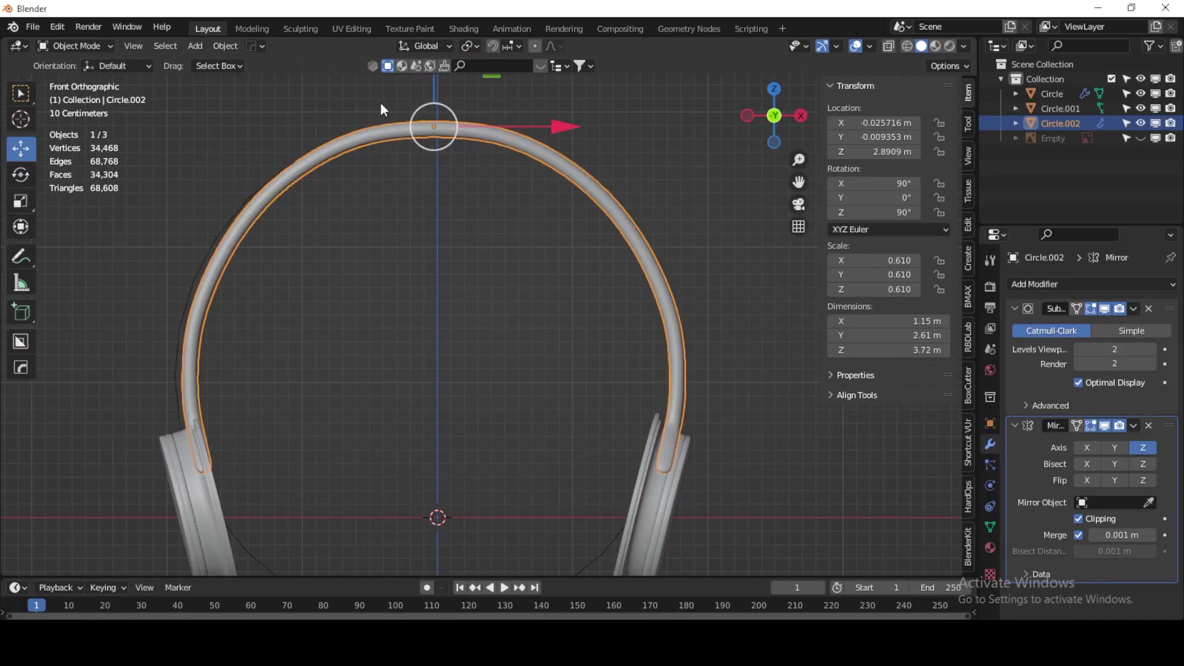
{"action": "scroll", "coordinate": [527, 439], "scroll_direction": "down", "scroll_amount": 2}
{"action": "left_click", "coordinate": [506, 523]}
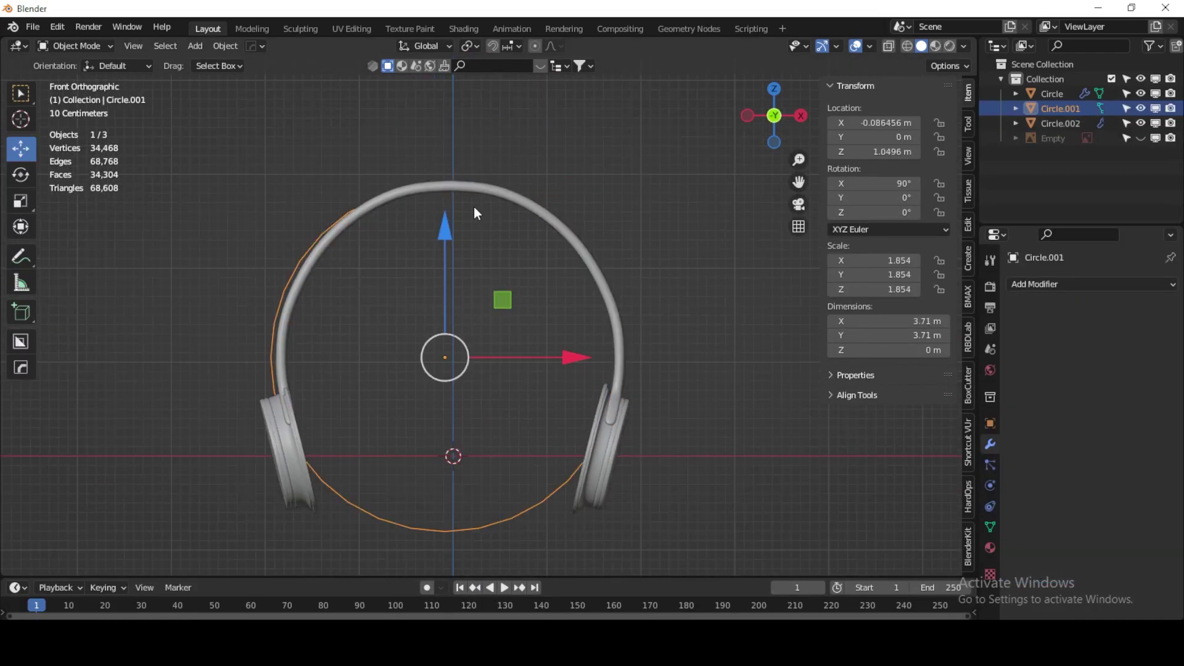
{"action": "left_click", "coordinate": [471, 187]}
{"action": "left_click_drag", "start_coordinate": [543, 184], "coordinate": [540, 185]}
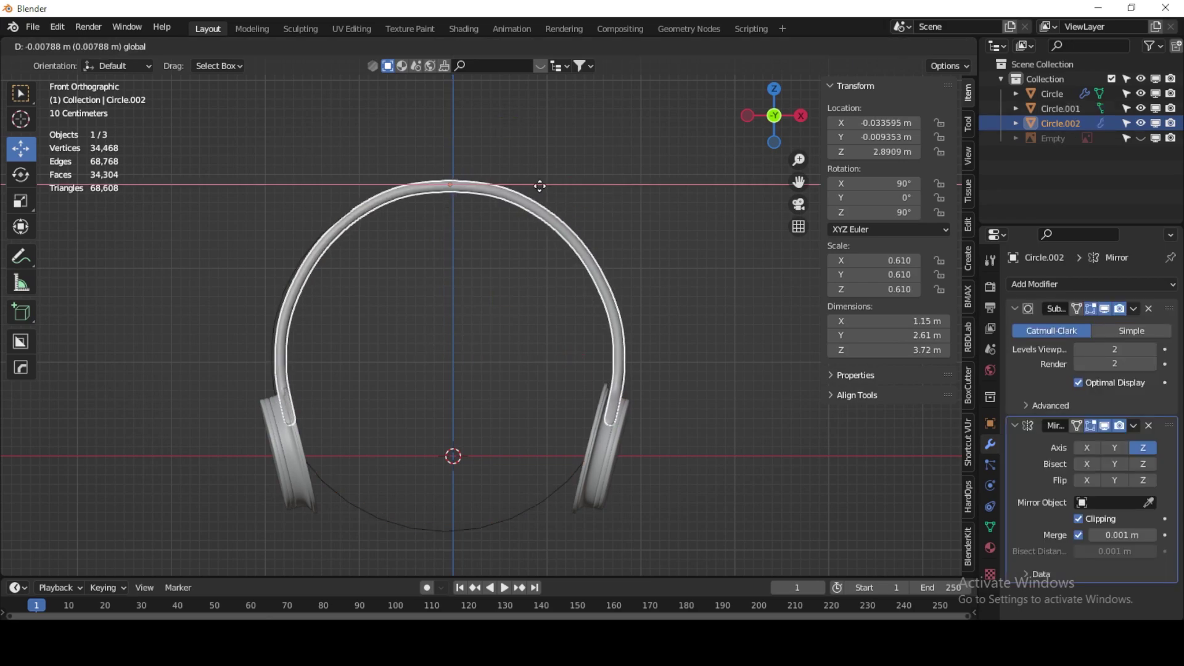
{"action": "key", "text": "Escape"}
Step: Enter Edit Mode on the headband, cancel a vertex move, and return to Object Mode
{"action": "left_click", "coordinate": [74, 46]}
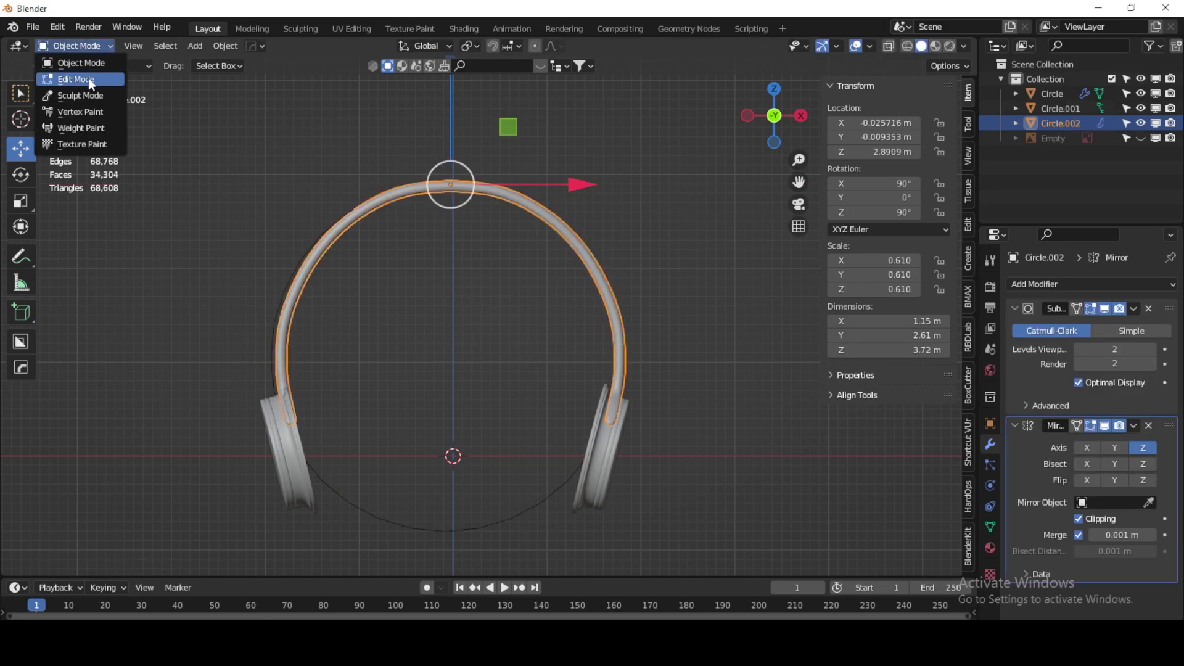
{"action": "left_click", "coordinate": [88, 78]}
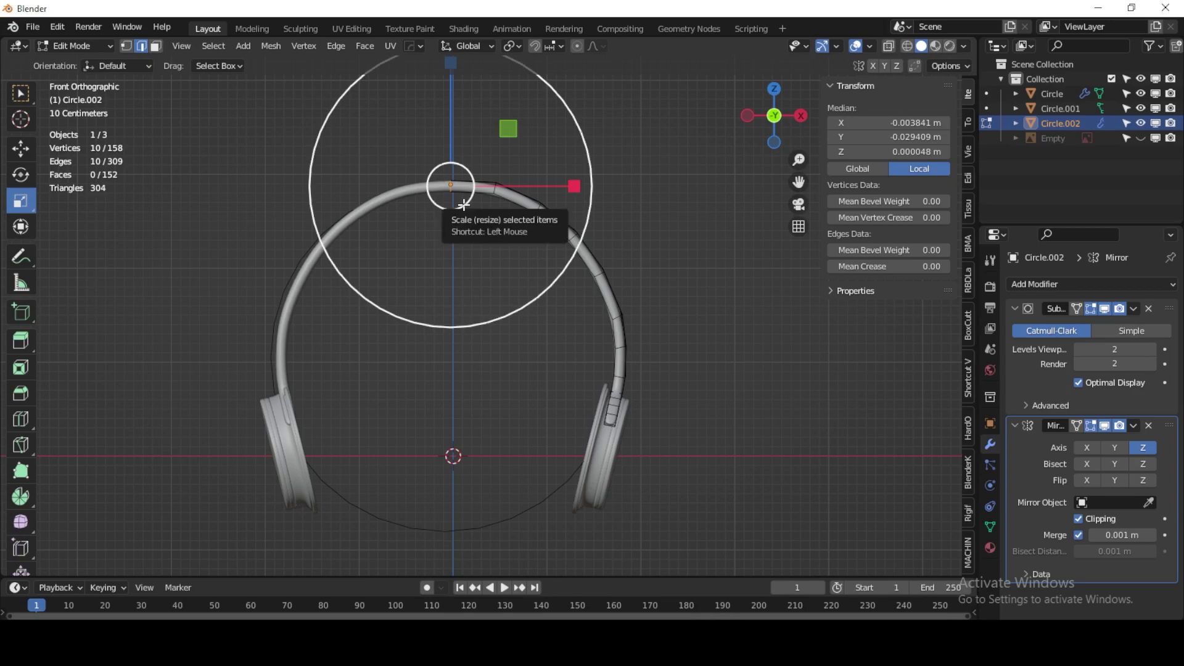
{"action": "key", "text": "shift+space"}
{"action": "key", "text": "g"}
{"action": "left_click_drag", "start_coordinate": [580, 189], "coordinate": [615, 185]}
{"action": "key", "text": "Escape"}
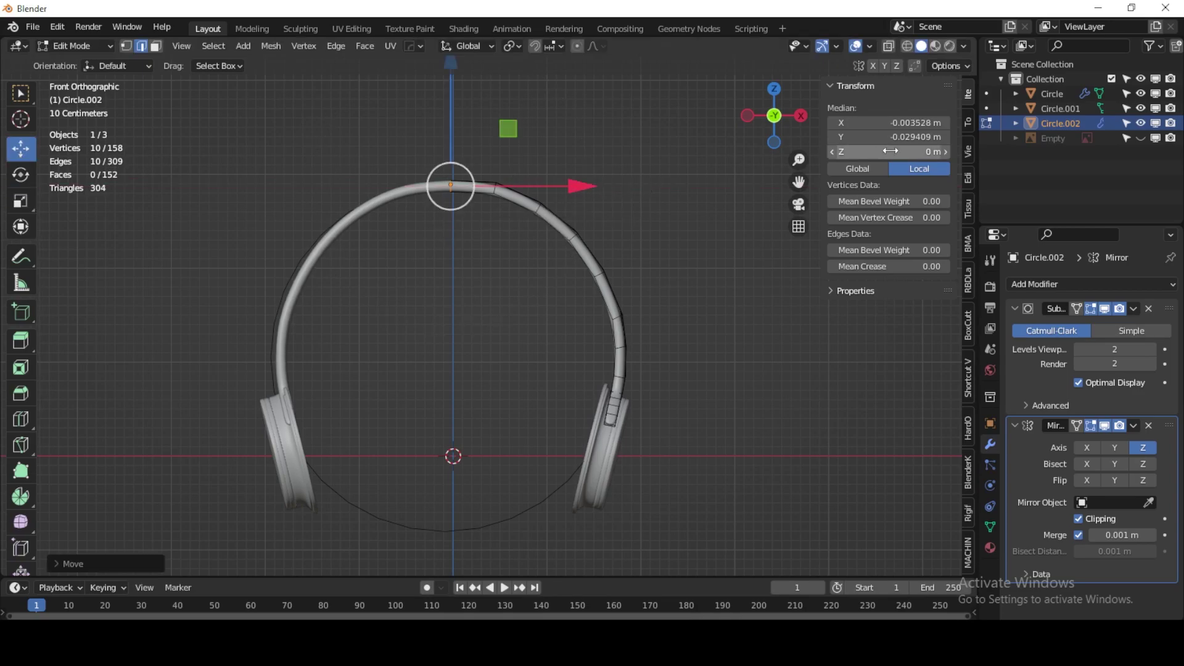
{"action": "left_click", "coordinate": [949, 66]}
{"action": "left_click", "coordinate": [74, 46]}
{"action": "left_click", "coordinate": [104, 65]}
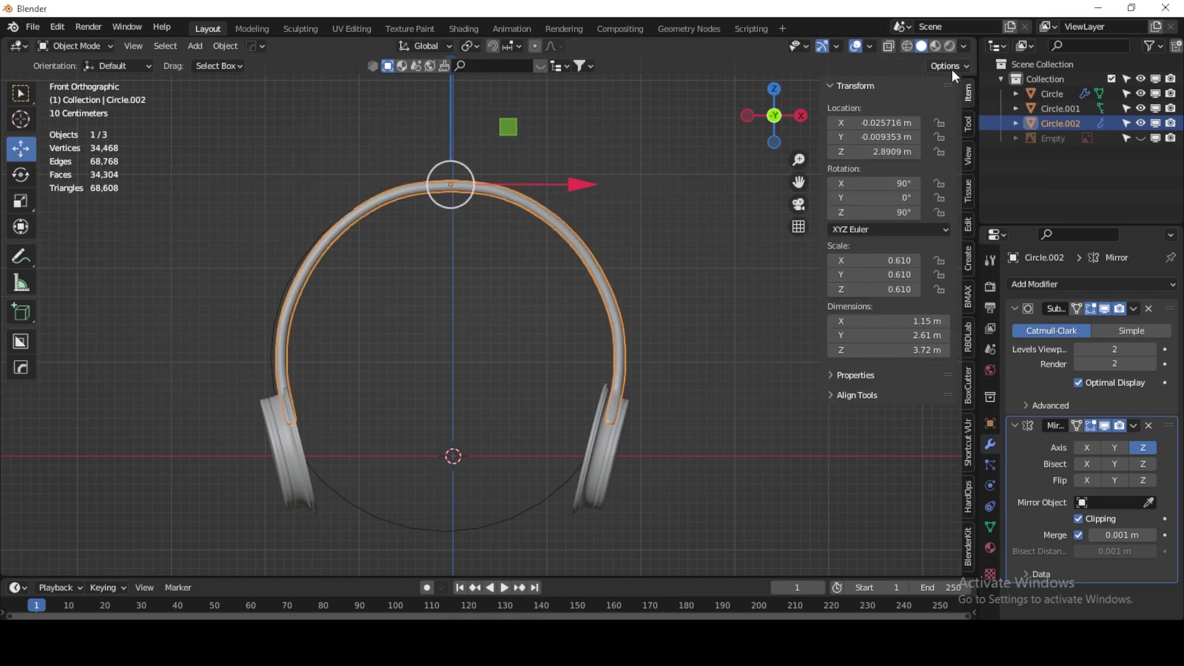
{"action": "left_click", "coordinate": [951, 66]}
Step: Move the headband to X −0.080537 m and lower it to Z 2.8727 m
{"action": "left_click_drag", "start_coordinate": [570, 184], "coordinate": [588, 174]}
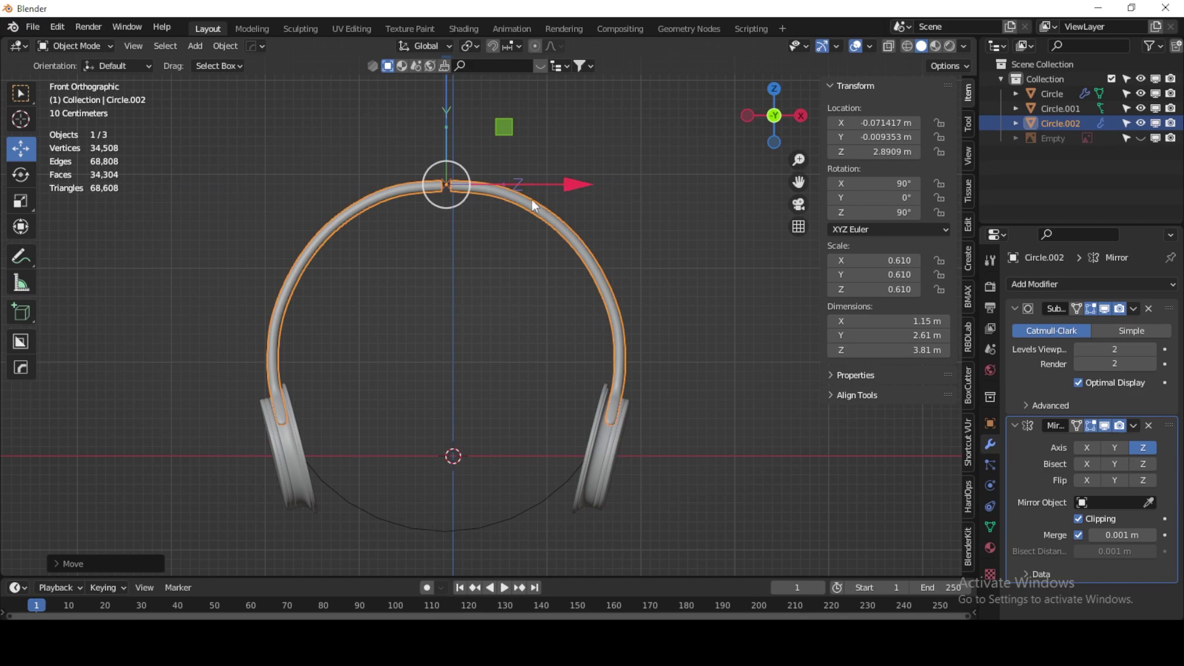
{"action": "scroll", "coordinate": [331, 357], "scroll_direction": "up", "scroll_amount": 3}
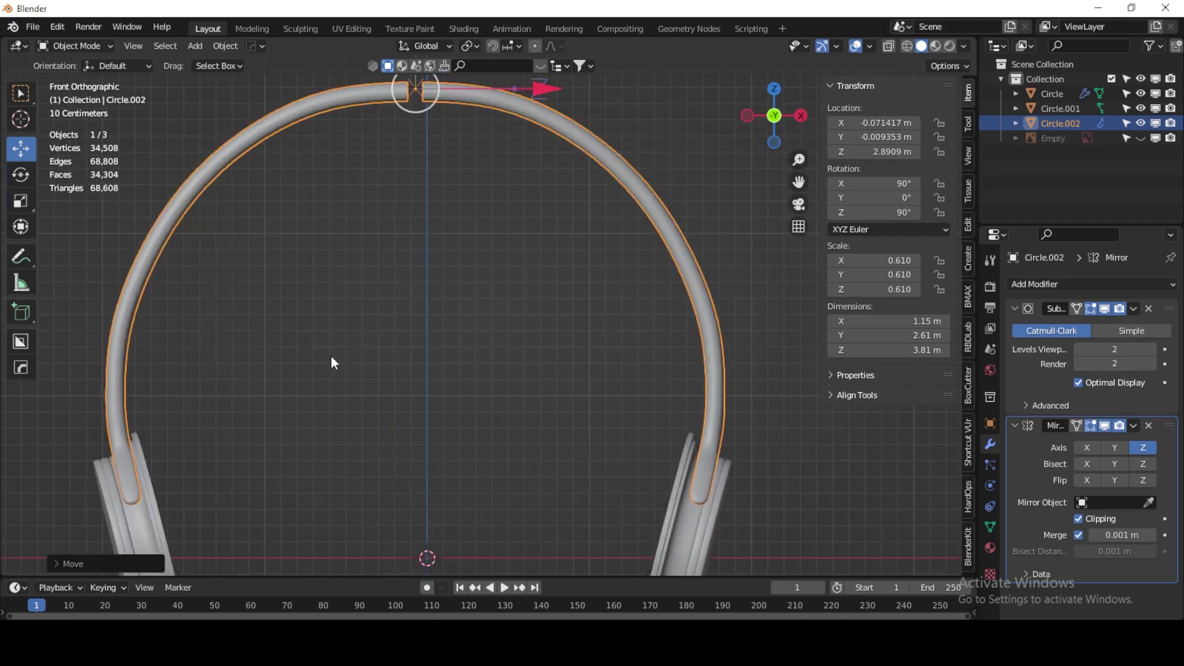
{"action": "scroll", "coordinate": [330, 354], "scroll_direction": "up", "scroll_amount": 2}
{"action": "left_click_drag", "start_coordinate": [505, 178], "coordinate": [506, 168]}
{"action": "left_click", "coordinate": [506, 168]}
{"action": "scroll", "coordinate": [465, 224], "scroll_direction": "down", "scroll_amount": 3}
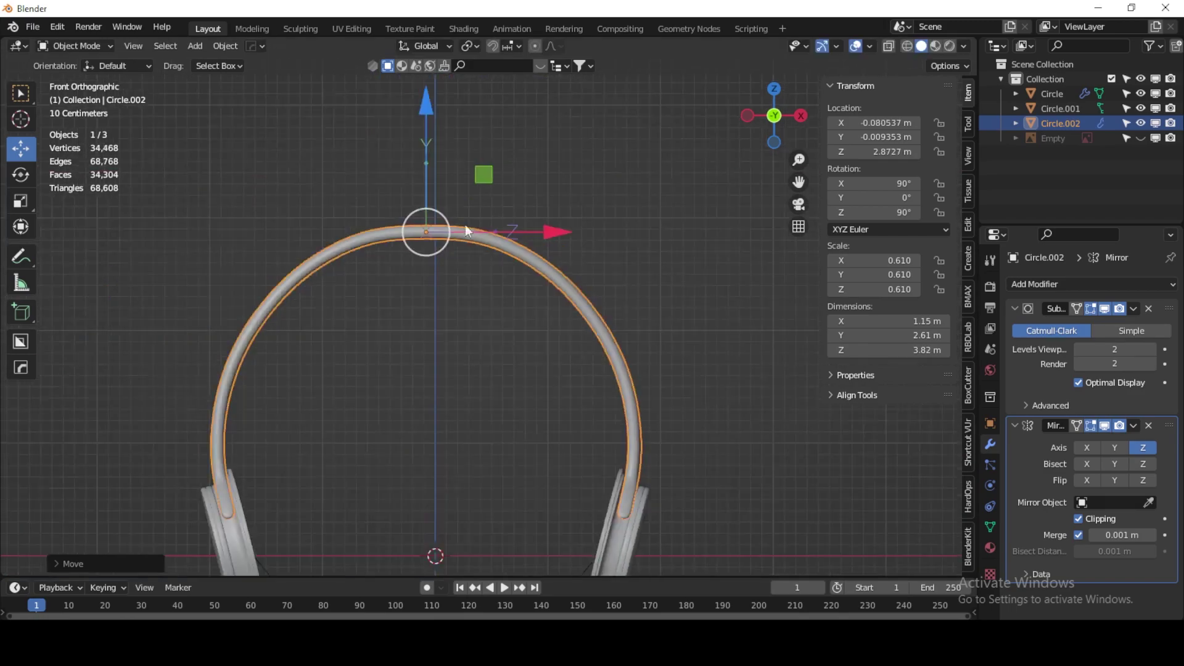
Step: In Edit Mode on the headband, move the selected vertex loop within the front plane
{"action": "left_click", "coordinate": [73, 45]}
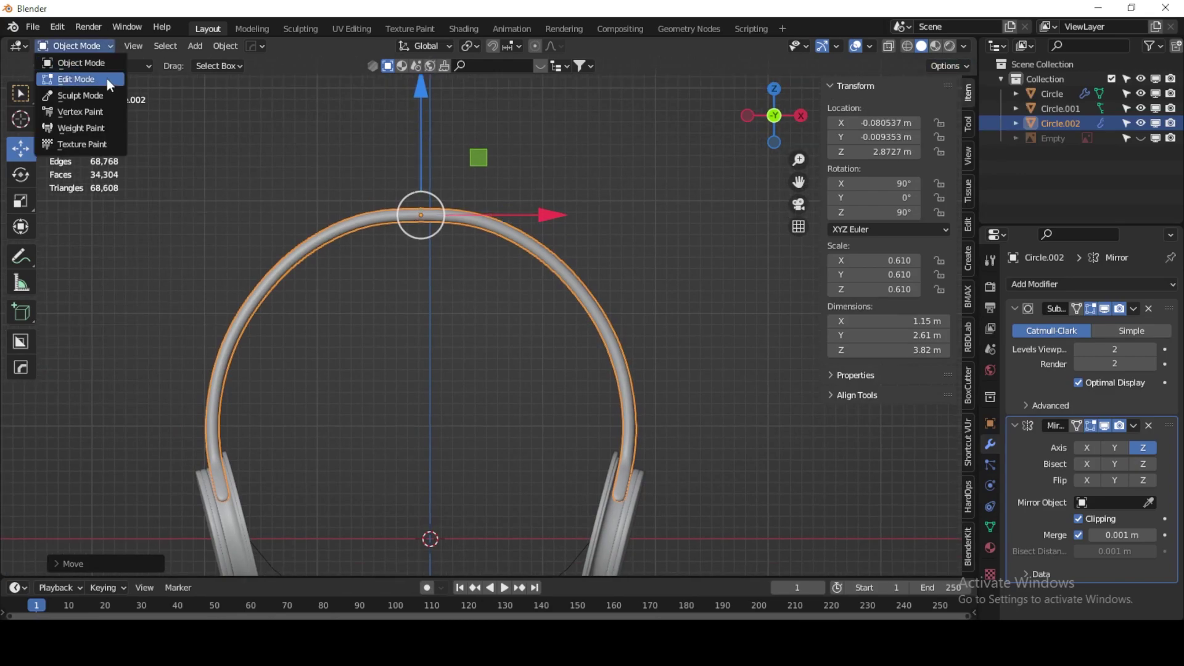
{"action": "left_click", "coordinate": [106, 79]}
{"action": "scroll", "coordinate": [472, 219], "scroll_direction": "up", "scroll_amount": 2}
{"action": "scroll", "coordinate": [465, 180], "scroll_direction": "up", "scroll_amount": 2}
{"action": "middle_click_drag", "start_coordinate": [465, 201], "coordinate": [603, 161], "text": "shift"}
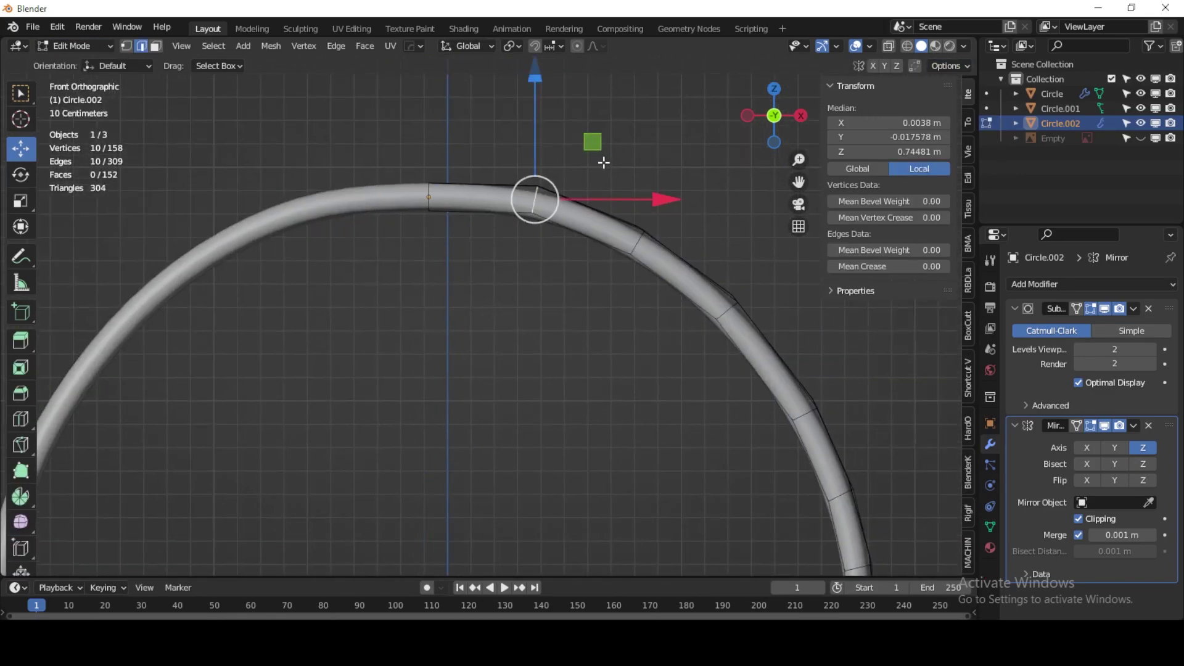
{"action": "key", "text": "g"}
{"action": "key", "text": "shift+y"}
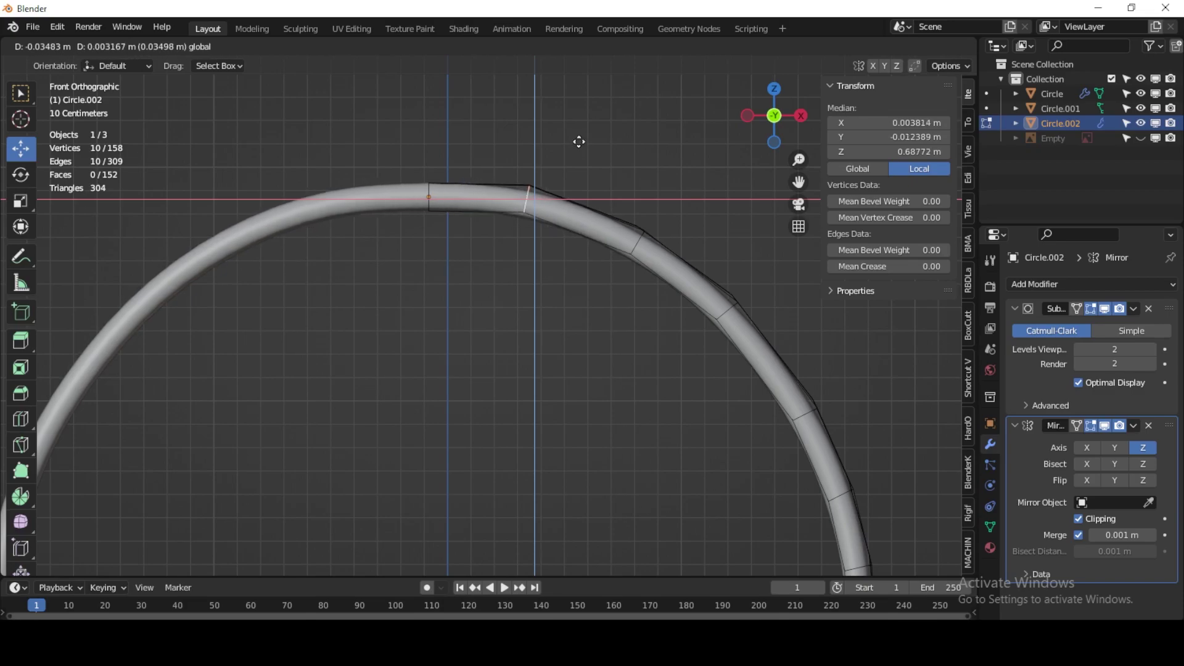
{"action": "left_click", "coordinate": [574, 144]}
Step: Undo that move, then slide the loop down the band's right arc in several nudges
{"action": "key", "text": "ctrl+z"}
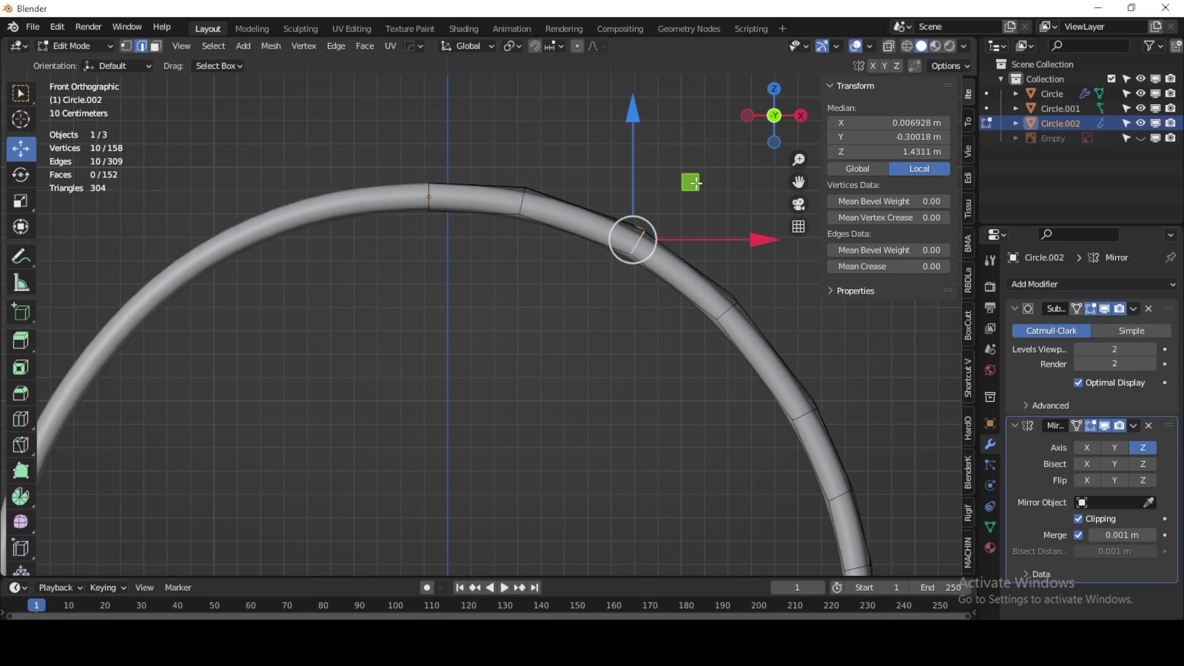
{"action": "left_click_drag", "start_coordinate": [690, 184], "coordinate": [767, 260]}
{"action": "key", "text": "g"}
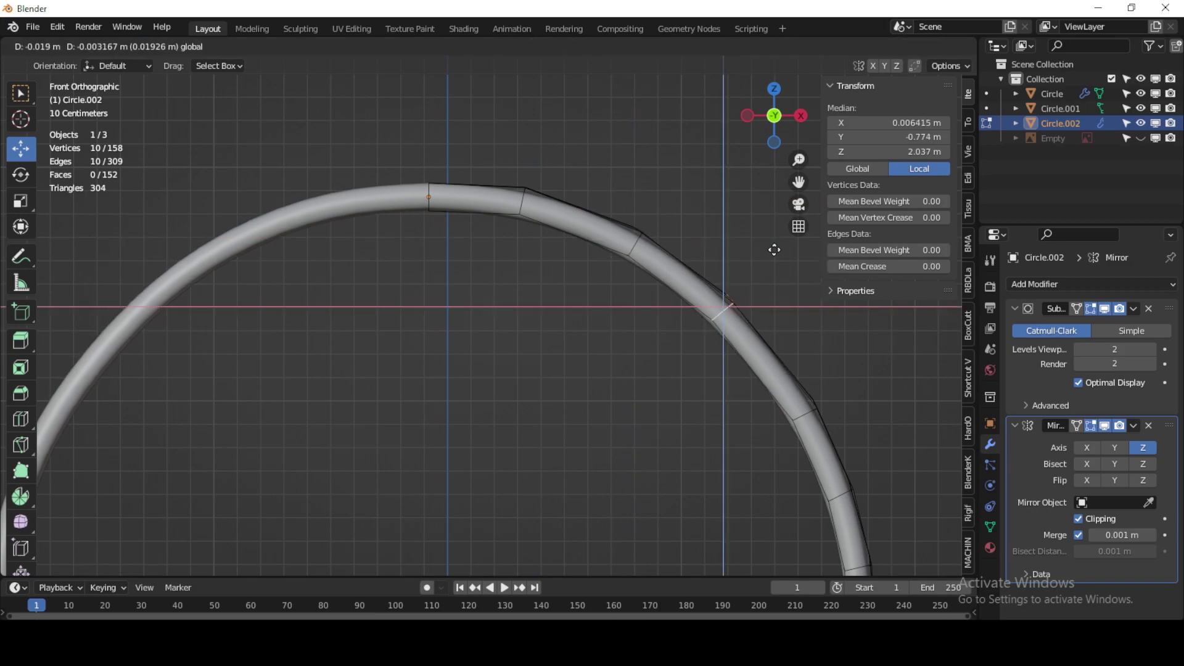
{"action": "left_click", "coordinate": [775, 249]}
{"action": "scroll", "coordinate": [484, 220], "scroll_direction": "down", "scroll_amount": 3}
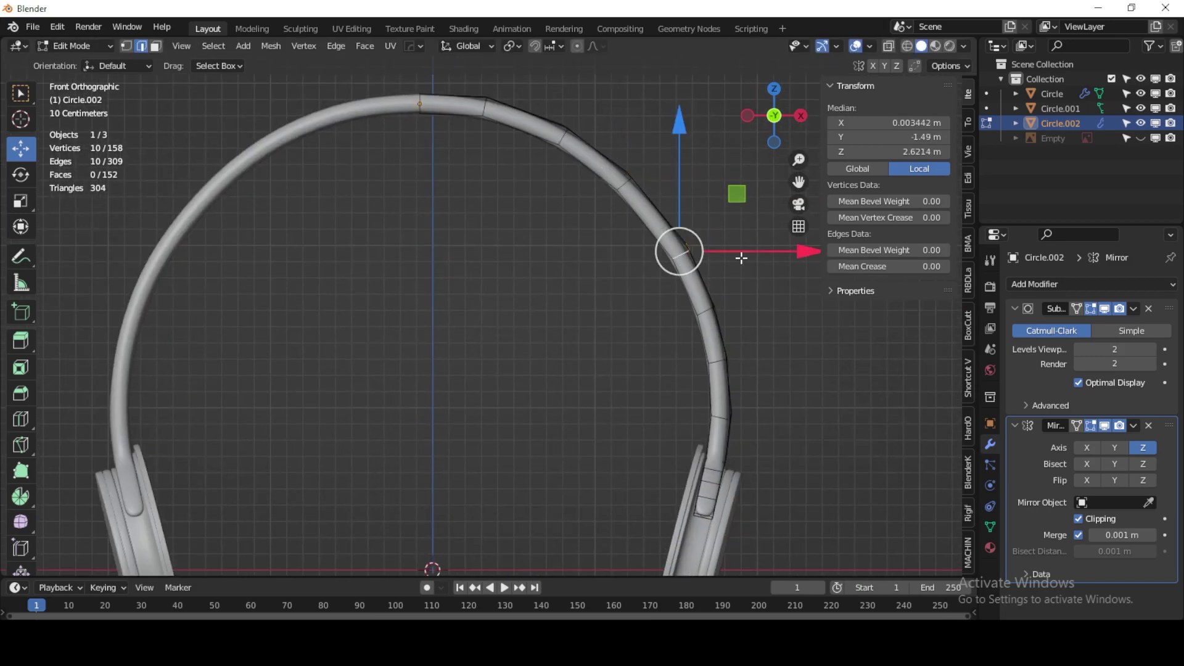
{"action": "key", "text": "g"}
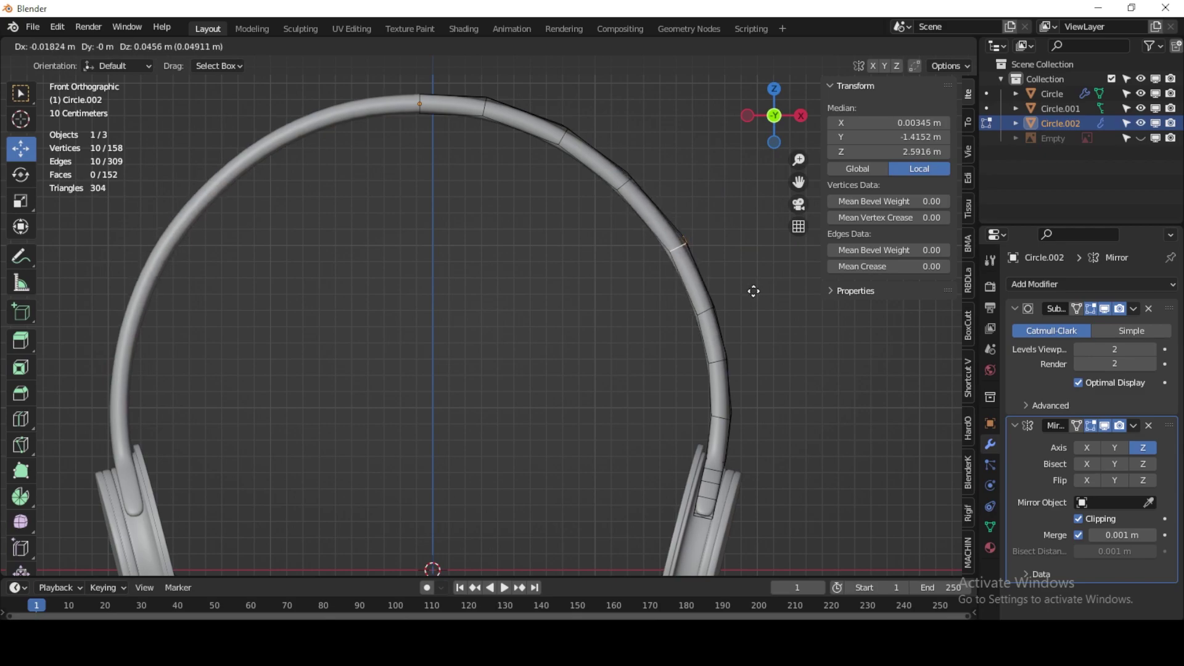
{"action": "left_click", "coordinate": [725, 314]}
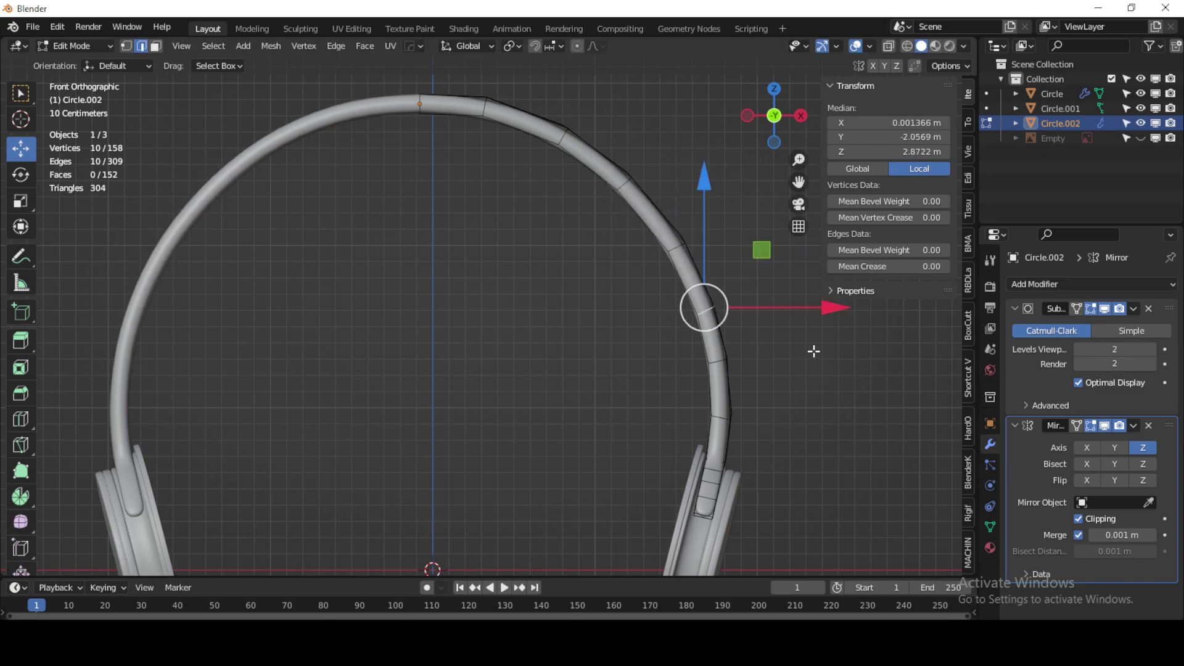
{"action": "key", "text": "g"}
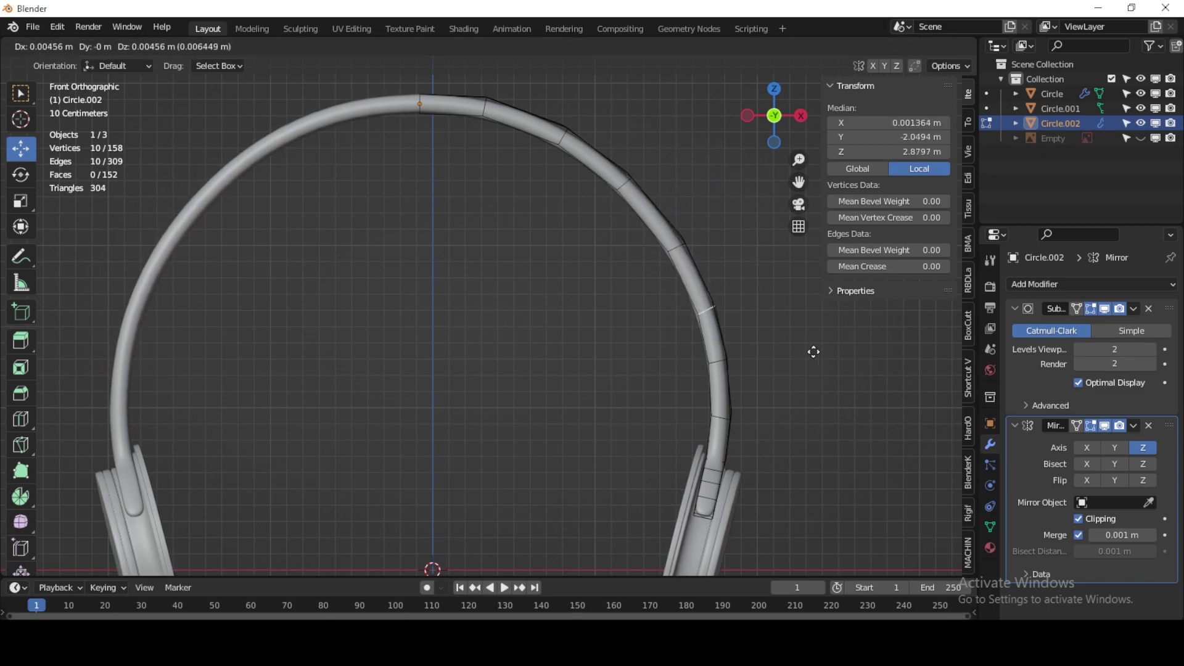
{"action": "left_click", "coordinate": [818, 353]}
{"action": "scroll", "coordinate": [818, 352], "scroll_direction": "down", "scroll_amount": 2}
{"action": "left_click", "coordinate": [77, 45]}
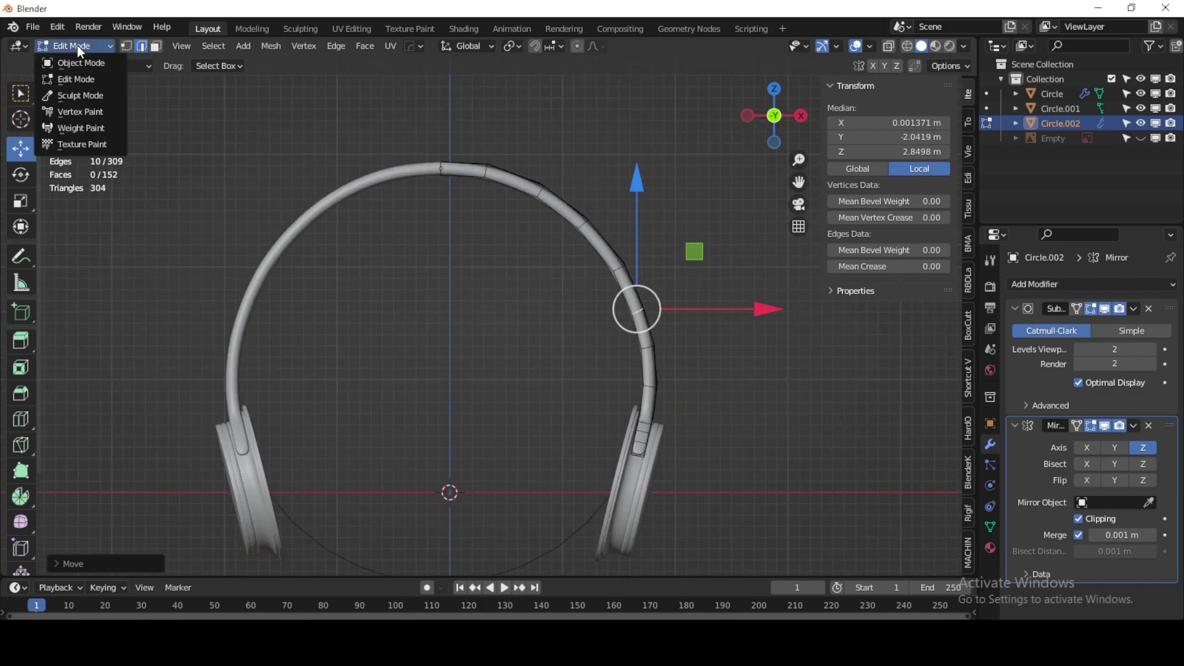
Step: Select the ear cup ring object Circle and enter Edit Mode
{"action": "left_click", "coordinate": [562, 331]}
{"action": "mouse_move", "coordinate": [563, 330]}
{"action": "middle_mouse_down"}
{"action": "mouse_move", "coordinate": [414, 354]}
{"action": "mouse_move", "coordinate": [430, 340]}
{"action": "mouse_move", "coordinate": [498, 339]}
{"action": "middle_mouse_up"}
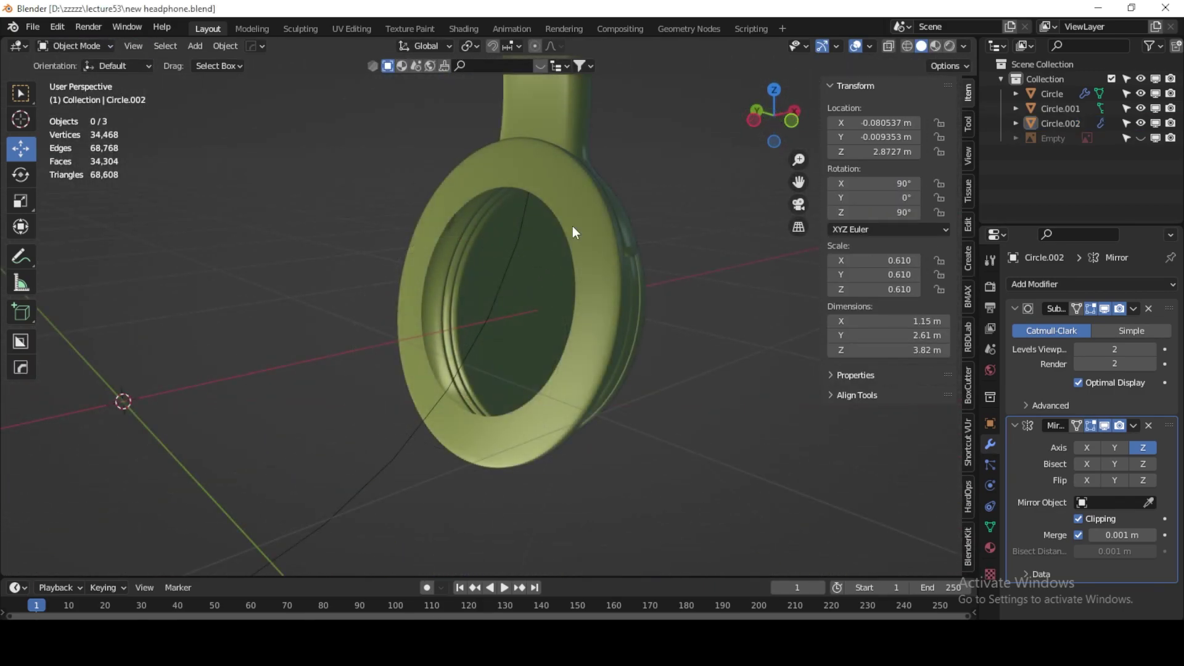
{"action": "left_click", "coordinate": [526, 222]}
{"action": "left_click", "coordinate": [94, 46]}
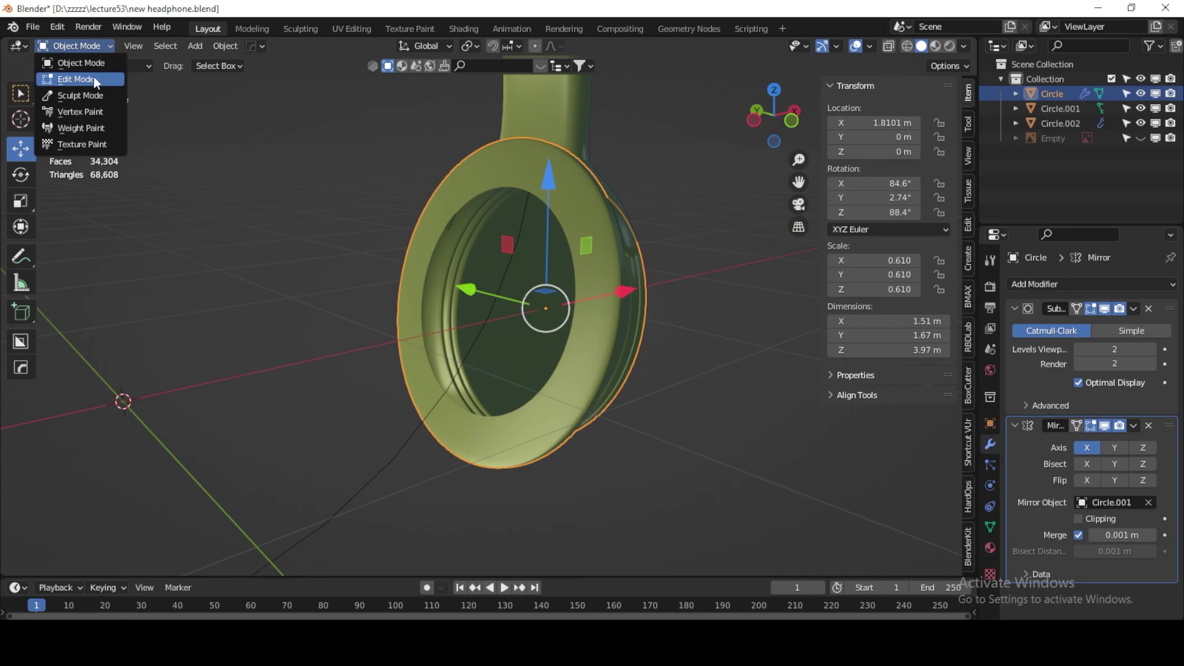
{"action": "left_click", "coordinate": [95, 80]}
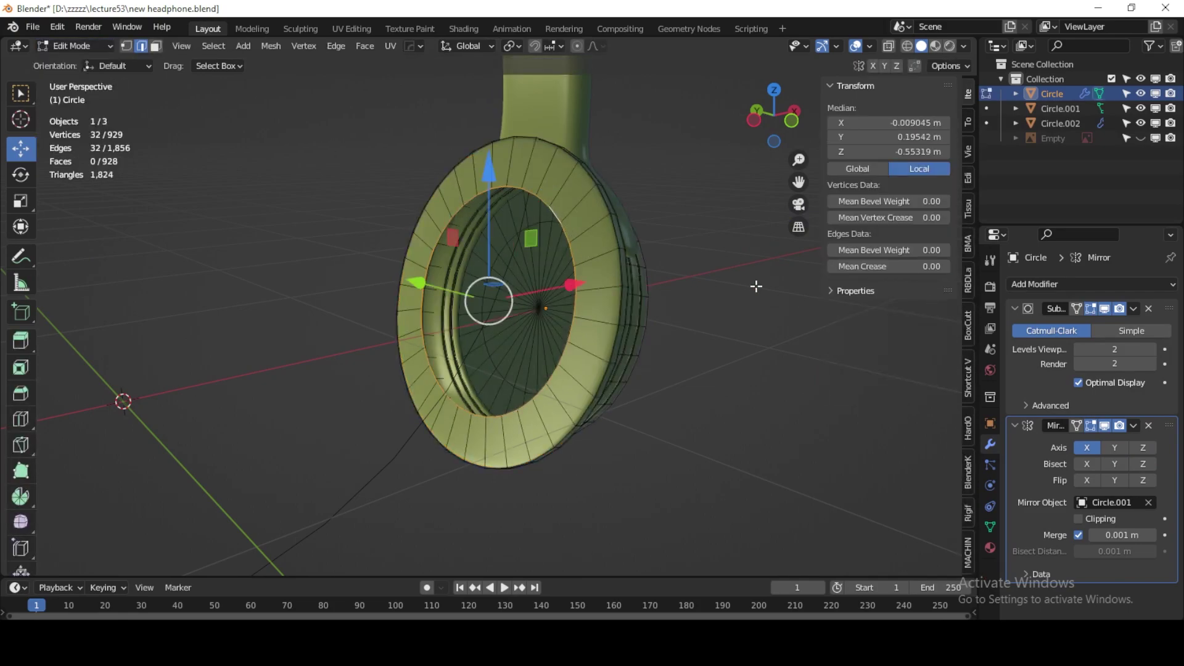
Step: Extrude the inner loop, scale it inward, and merge it at the centre
{"action": "key", "text": "e"}
{"action": "key", "text": "s"}
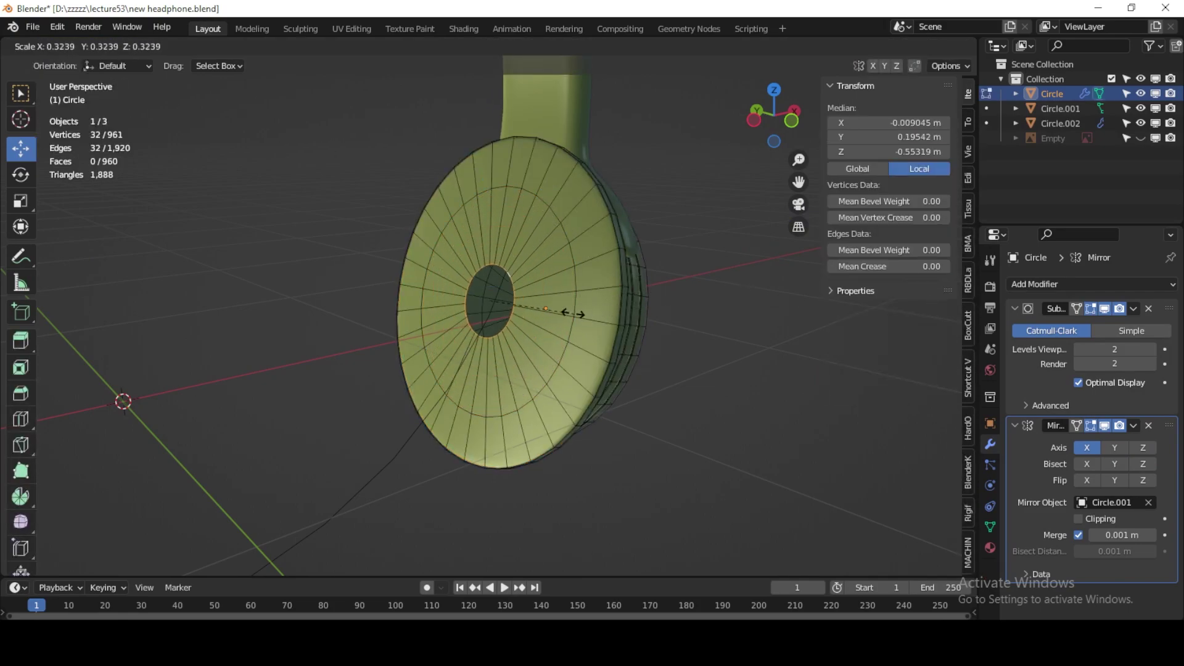
{"action": "left_click", "coordinate": [548, 311]}
{"action": "key", "text": "m"}
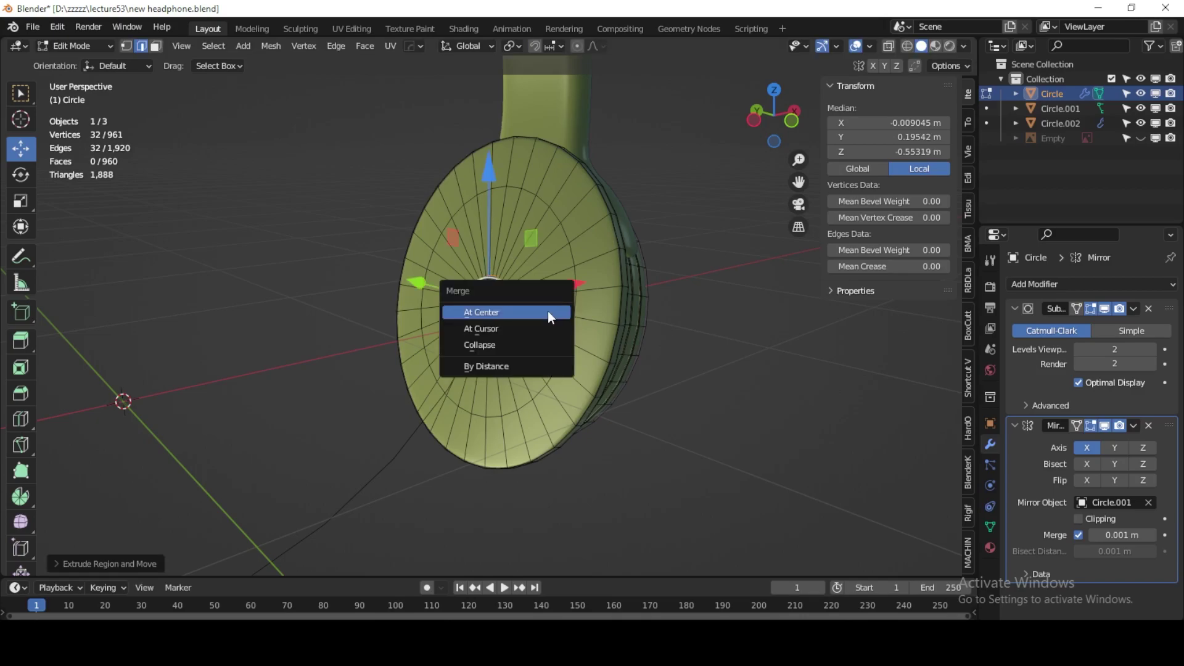
{"action": "left_click", "coordinate": [548, 311]}
Step: Switch to edge select and select the ear cup's outer rim loop
{"action": "middle_click_drag", "start_coordinate": [568, 317], "coordinate": [503, 332]}
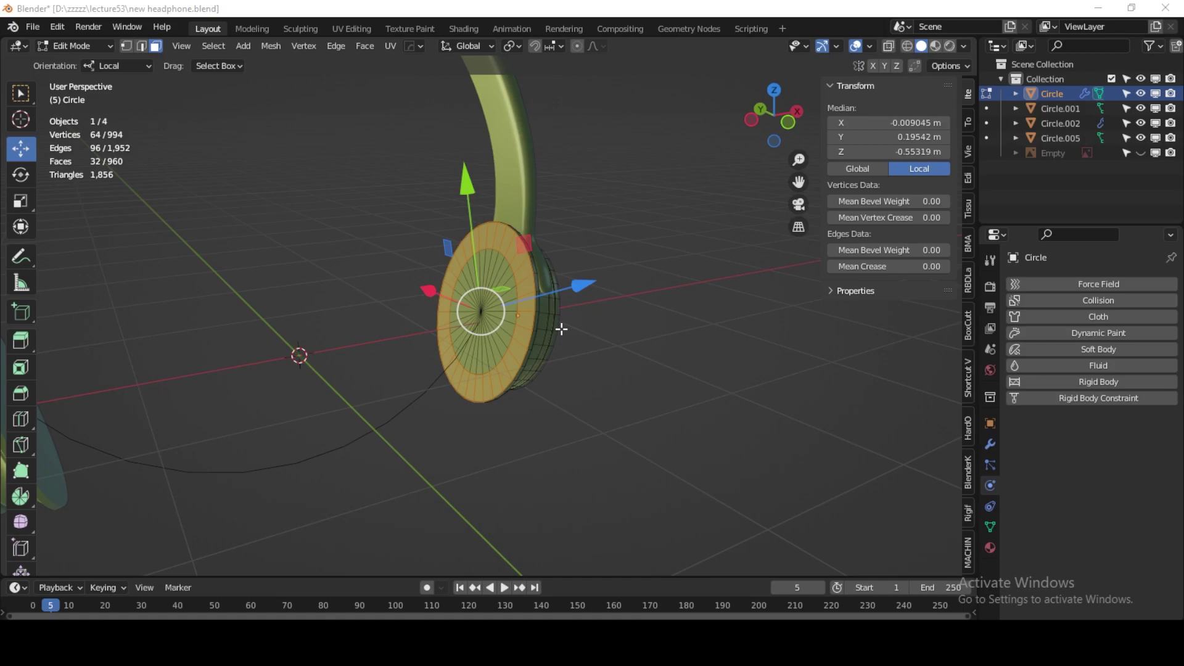
{"action": "scroll", "coordinate": [515, 328], "scroll_direction": "up", "scroll_amount": 3}
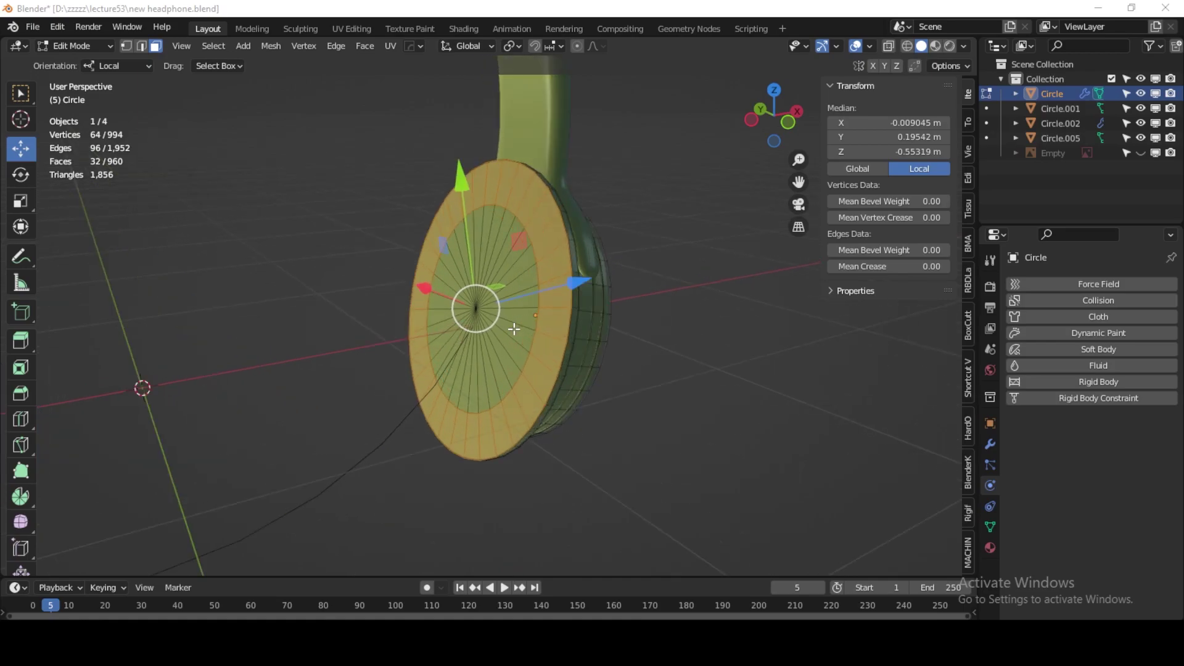
{"action": "left_click", "coordinate": [140, 48]}
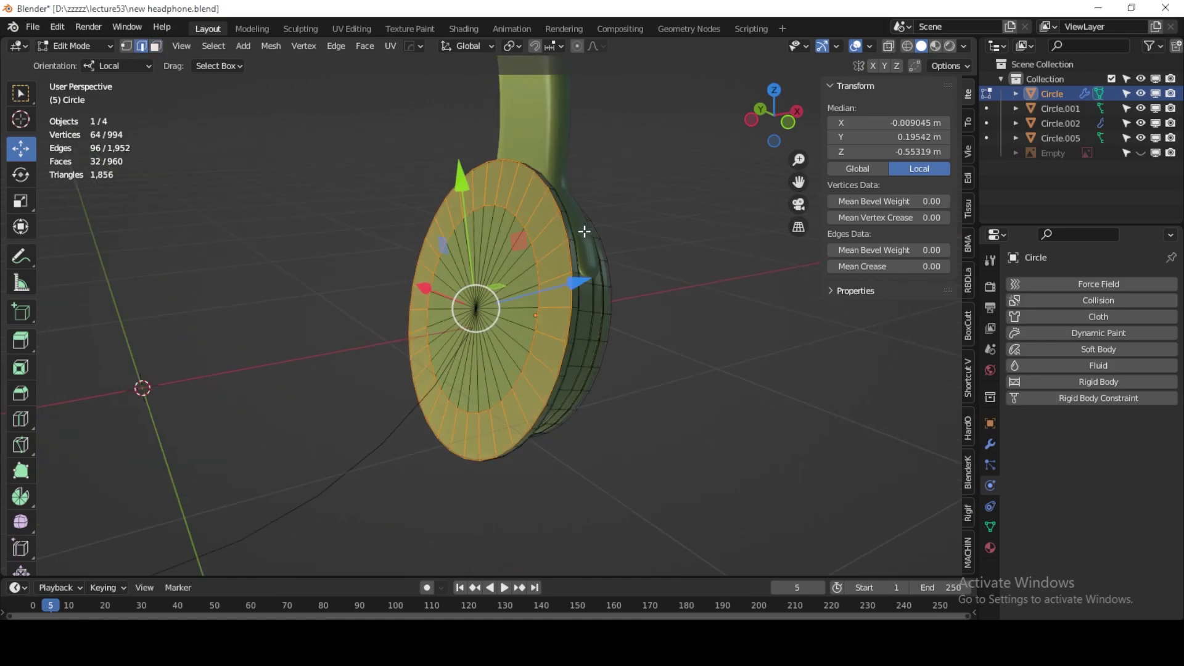
{"action": "left_click", "coordinate": [562, 225], "text": "alt"}
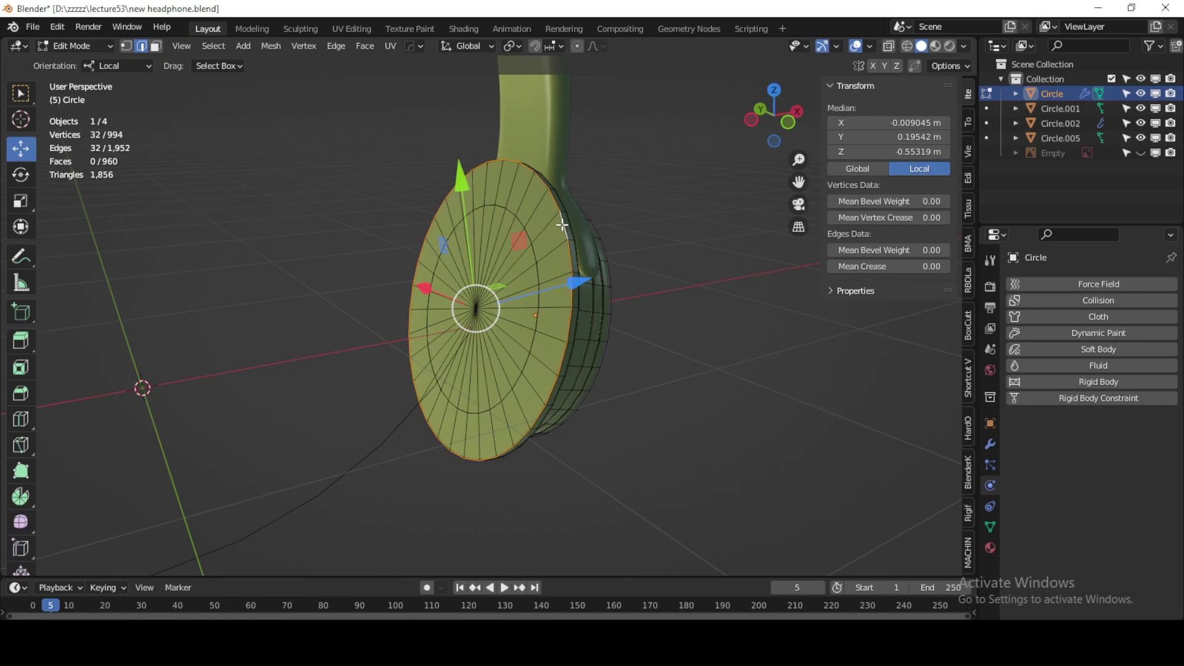
Step: Separate the rim loop into Circle.003 and nudge it slightly along local Z in Object Mode
{"action": "right_click", "coordinate": [561, 225]}
{"action": "mouse_move", "coordinate": [518, 514]}
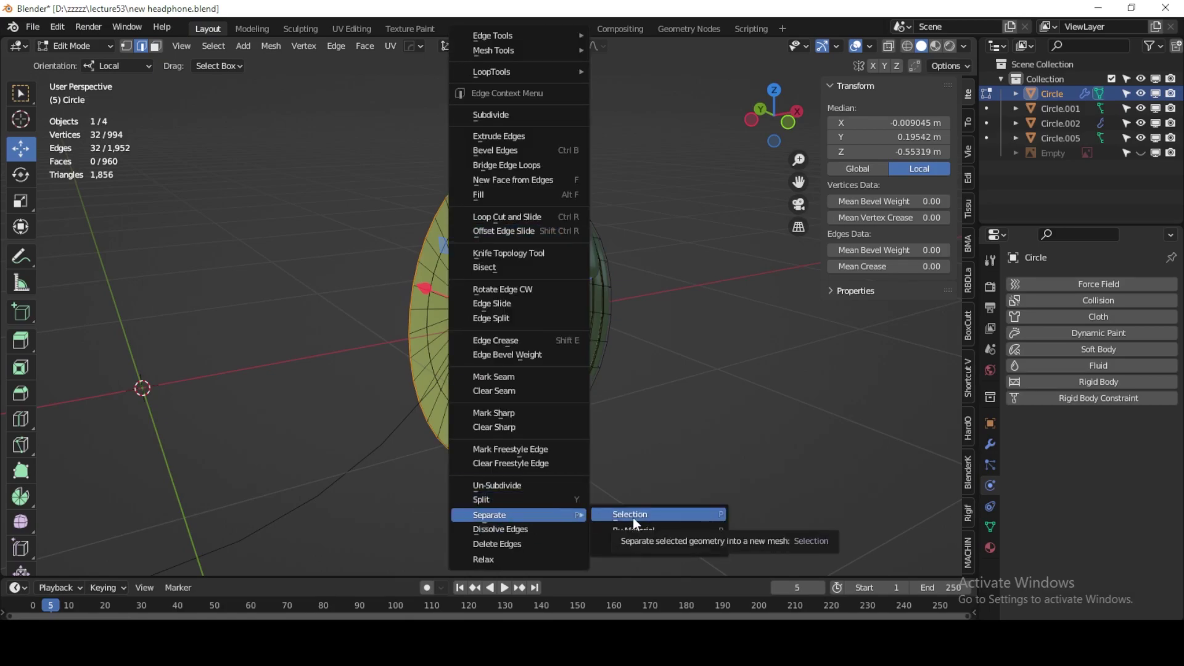
{"action": "left_click", "coordinate": [632, 516]}
{"action": "left_click", "coordinate": [89, 44]}
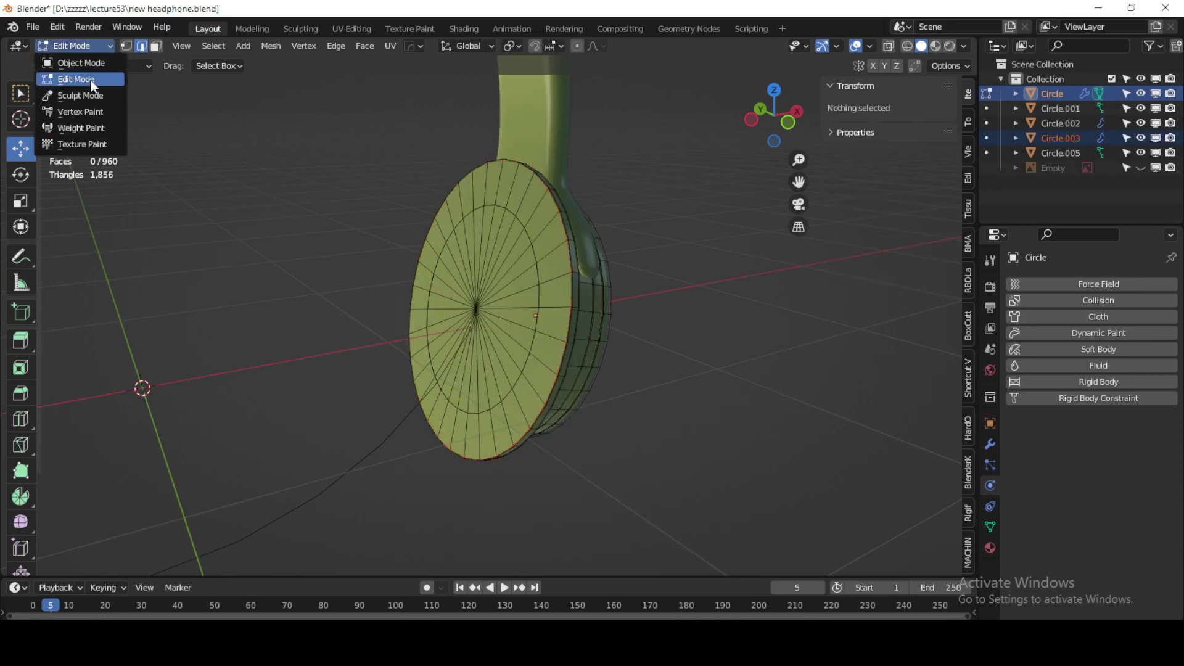
{"action": "left_click", "coordinate": [86, 61]}
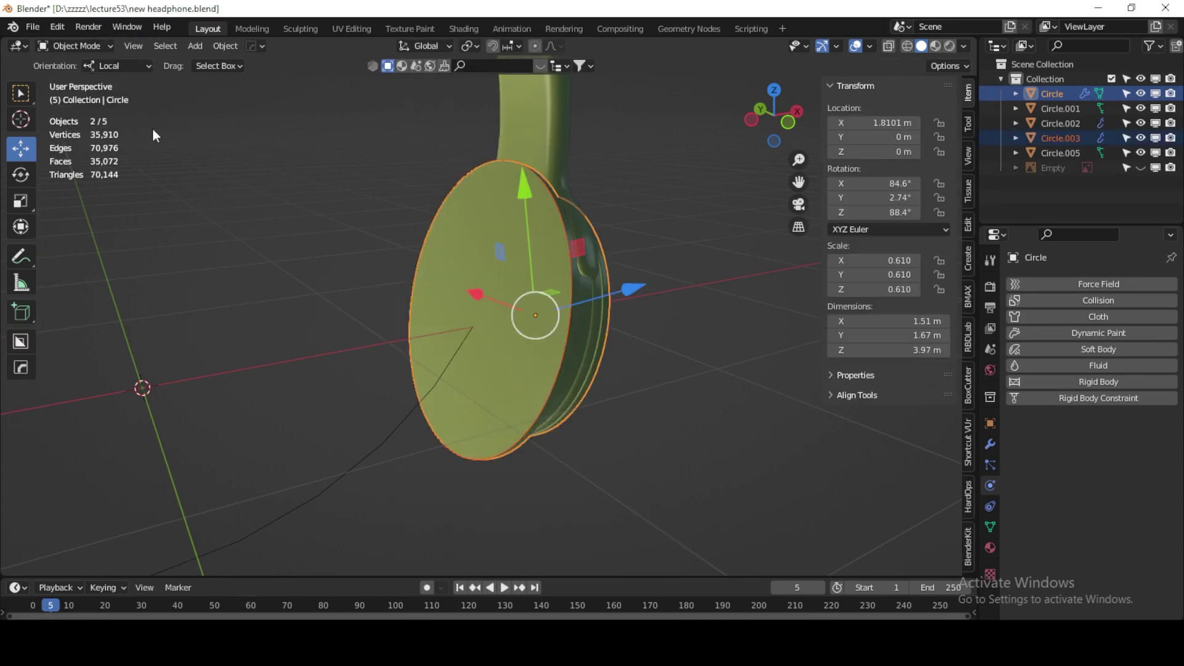
{"action": "left_click", "coordinate": [1061, 142]}
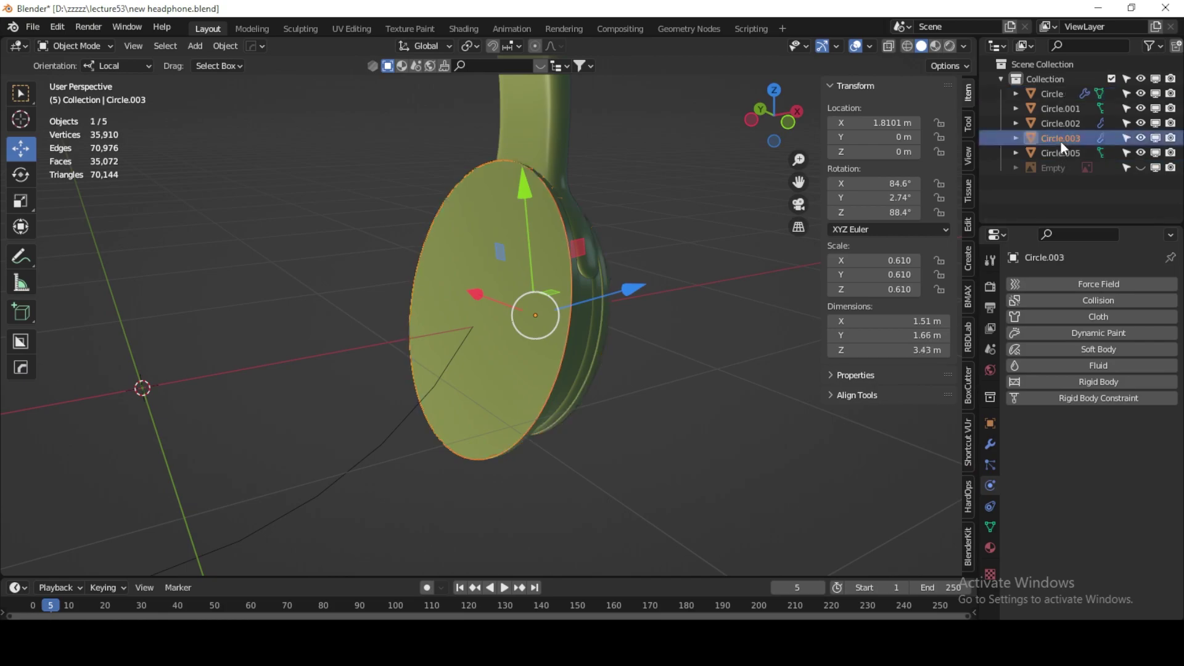
{"action": "left_click_drag", "start_coordinate": [628, 293], "coordinate": [619, 291]}
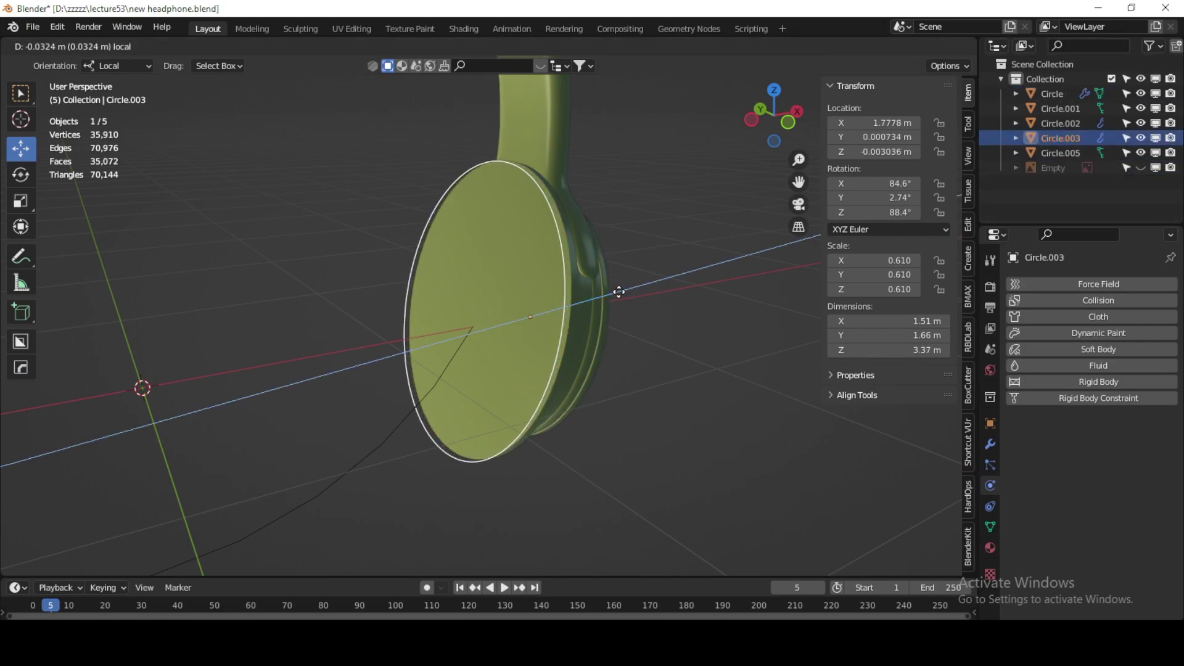
Step: In Edit Mode, select all of Circle.003's rim loop and move it outward along Z
{"action": "left_click", "coordinate": [101, 44]}
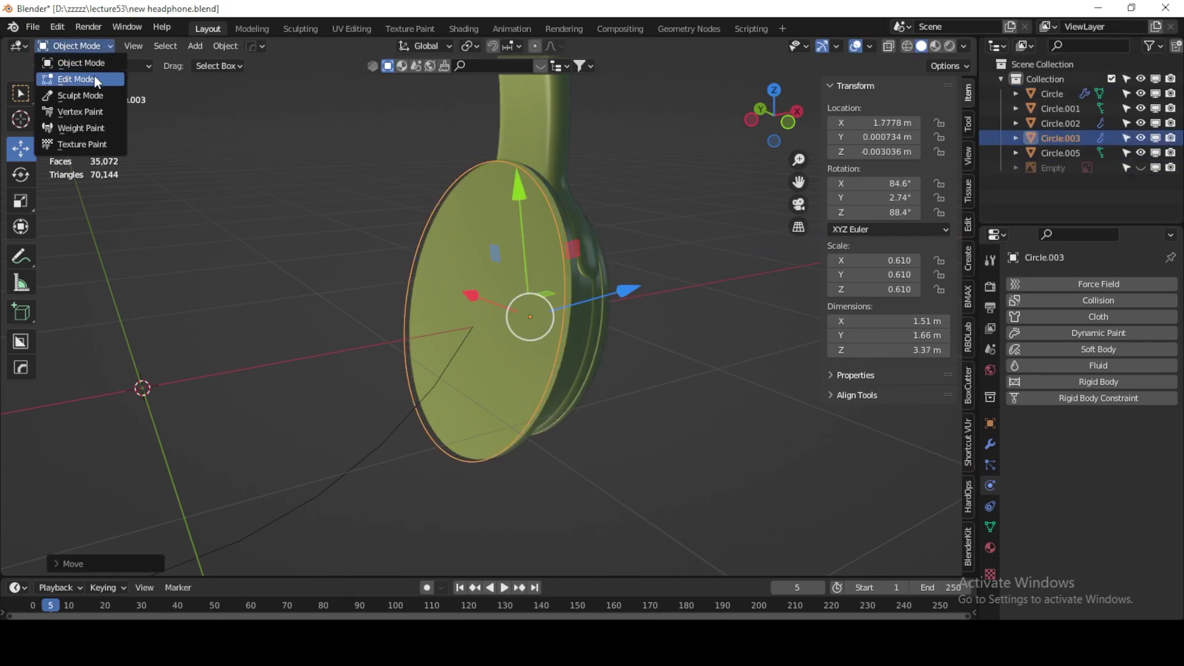
{"action": "left_click", "coordinate": [67, 79]}
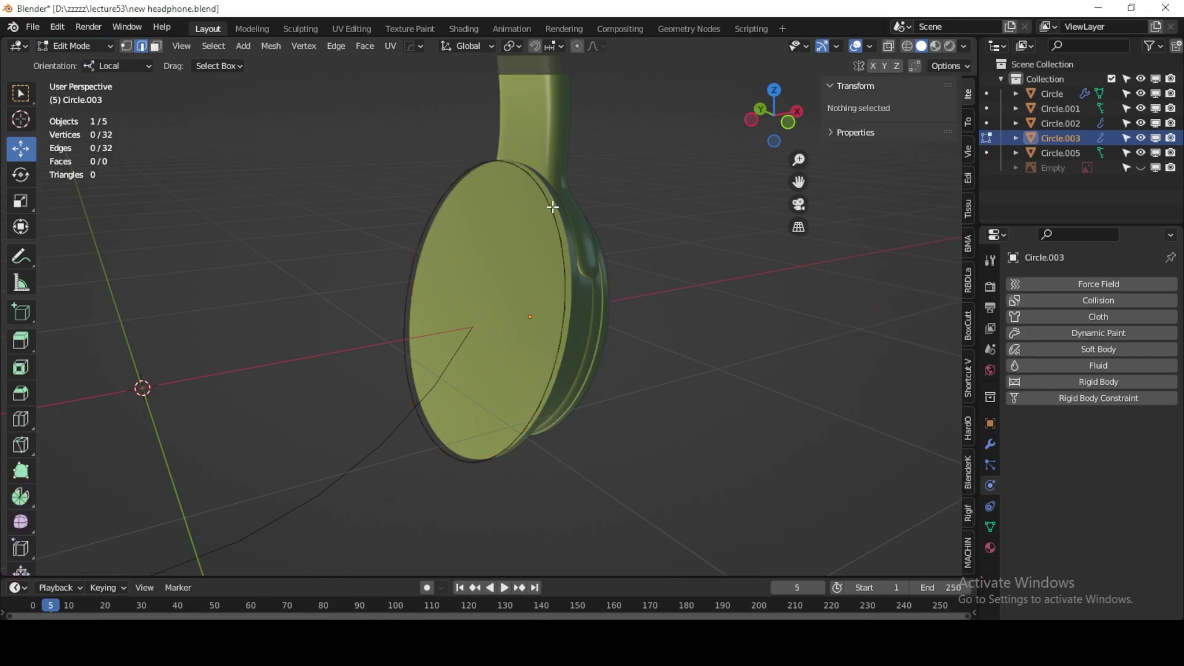
{"action": "key", "text": "a"}
{"action": "scroll", "coordinate": [550, 227], "scroll_direction": "up", "scroll_amount": 2}
{"action": "middle_click_drag", "start_coordinate": [564, 246], "coordinate": [543, 199]}
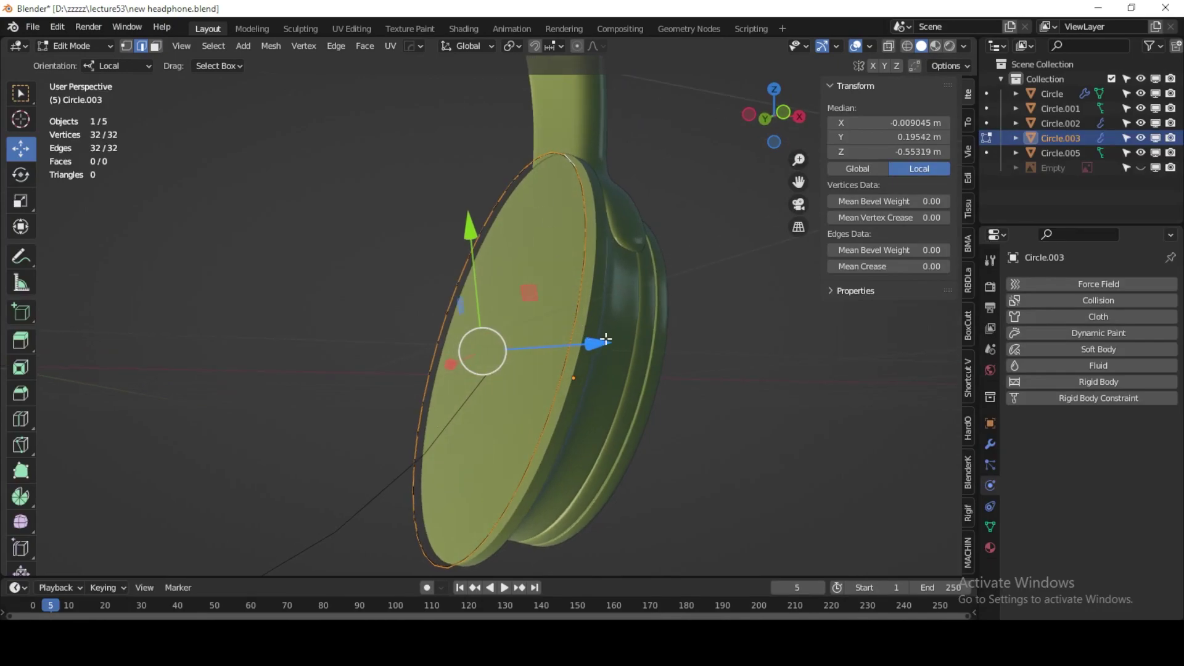
{"action": "left_click_drag", "start_coordinate": [586, 347], "coordinate": [587, 339]}
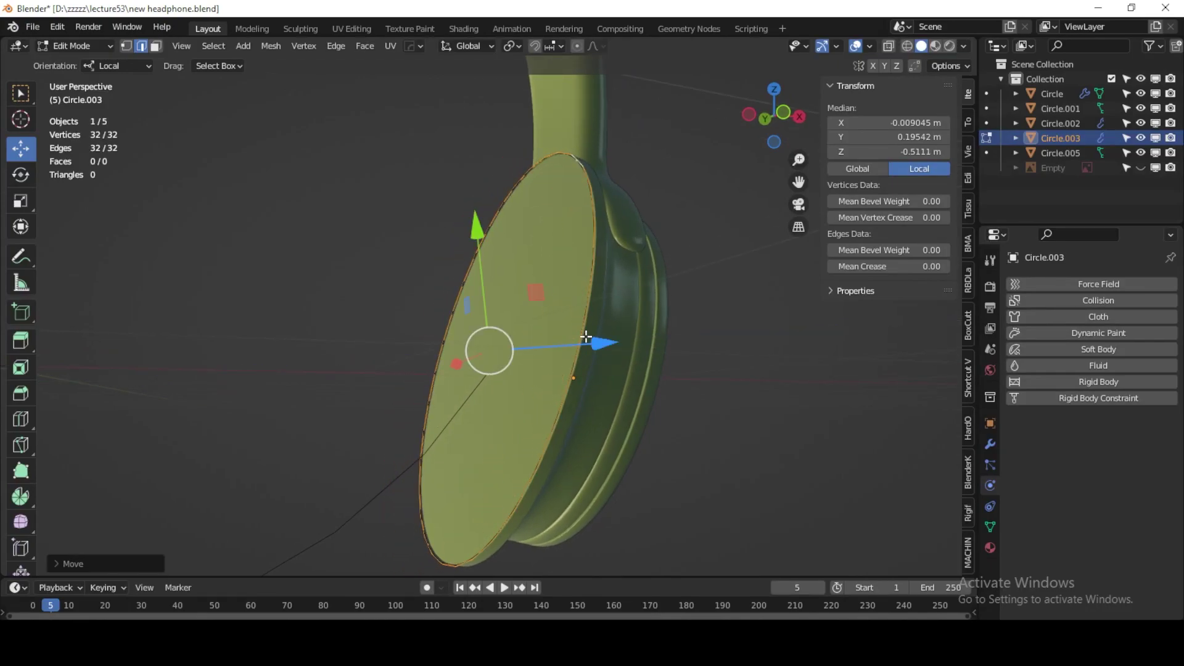
{"action": "middle_click_drag", "start_coordinate": [577, 340], "coordinate": [691, 382]}
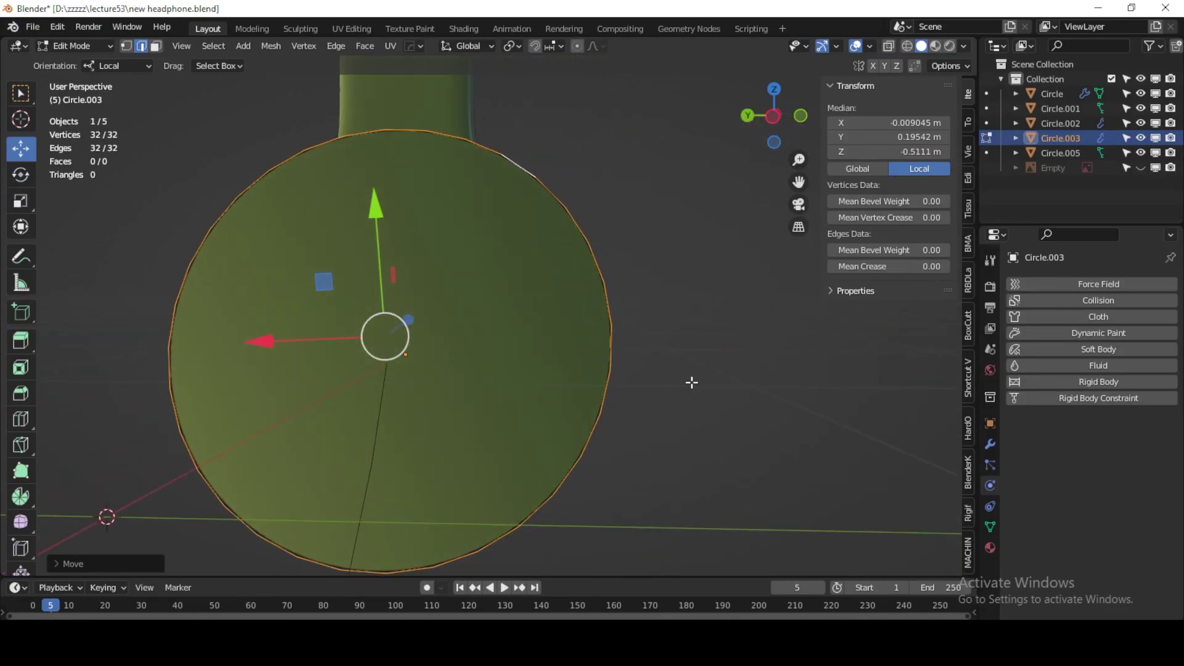
Step: Extrude the rim loop and scale it inward into a ring, then select all its faces
{"action": "key", "text": "e"}
{"action": "key", "text": "s"}
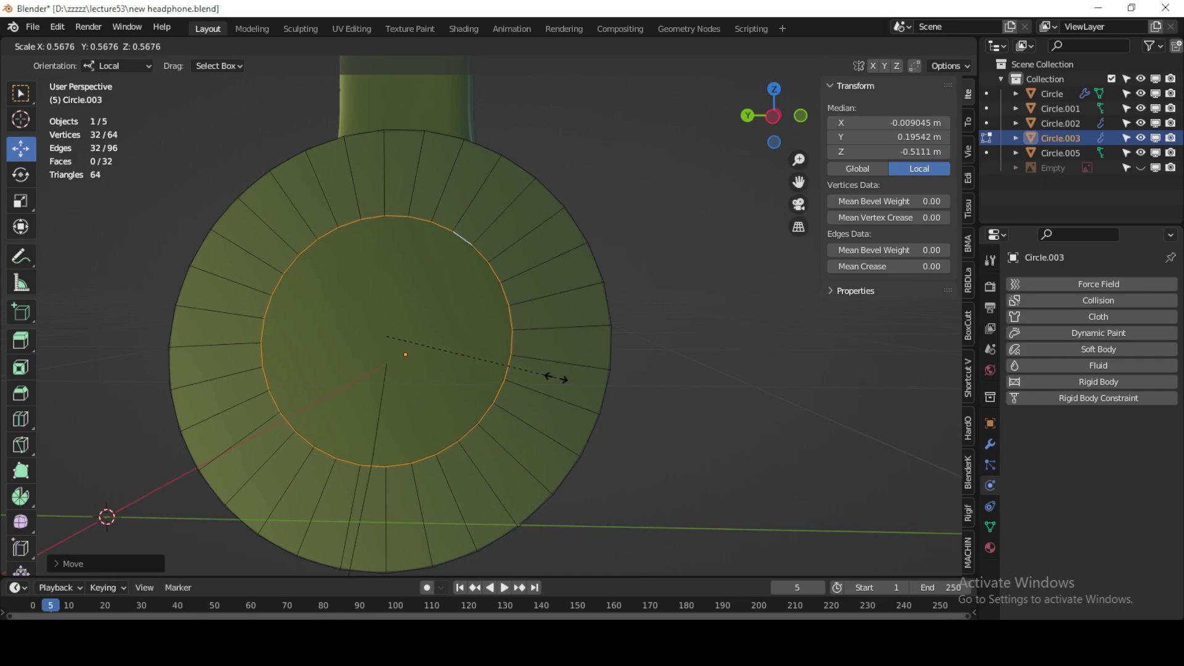
{"action": "left_click", "coordinate": [550, 321]}
{"action": "left_click", "coordinate": [501, 220]}
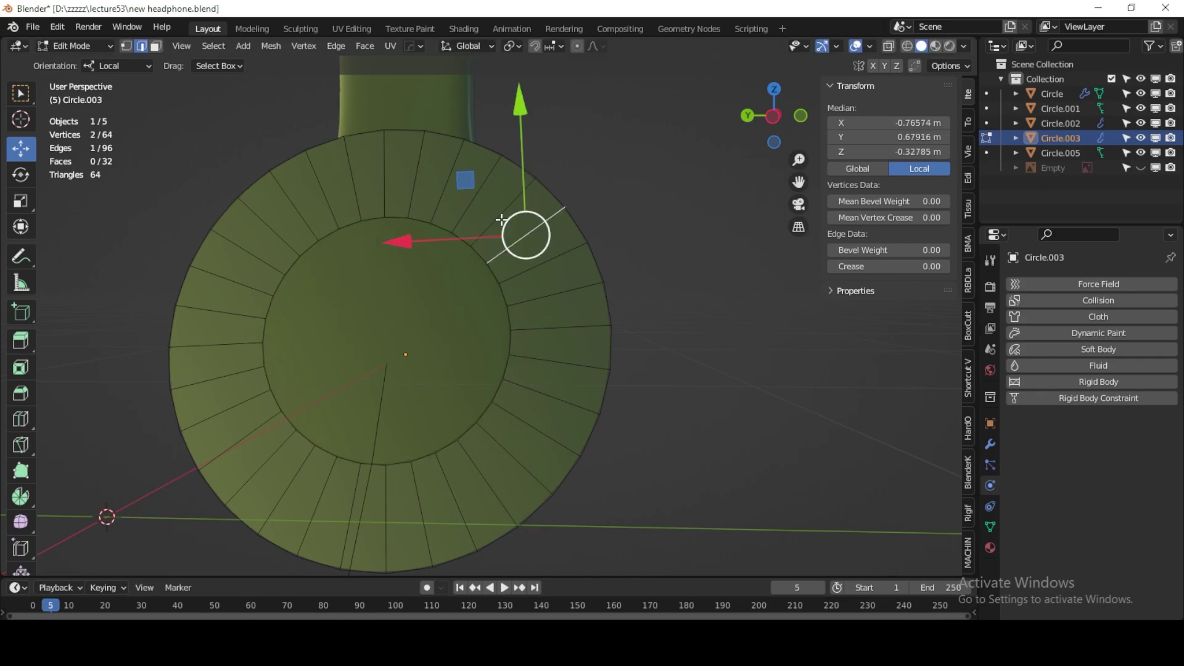
{"action": "left_click", "coordinate": [154, 46]}
{"action": "key", "text": "a"}
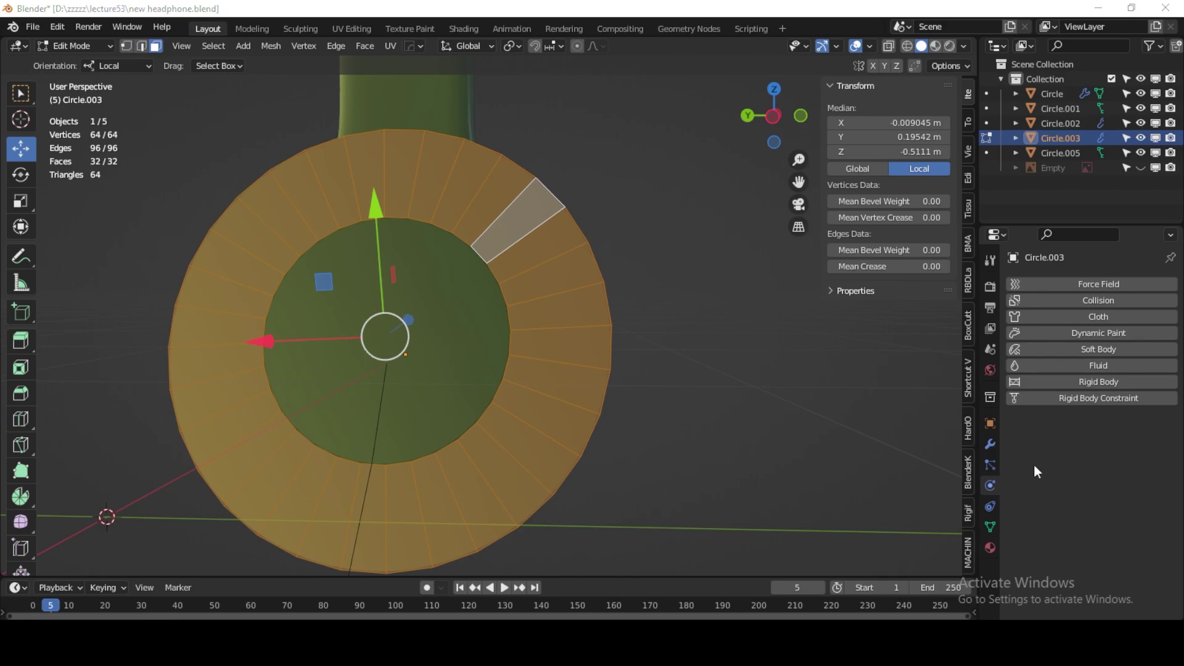
Step: In front orthographic view, extrude the ring faces along their normals, then return to Object Mode
{"action": "middle_click_drag", "start_coordinate": [497, 370], "coordinate": [758, 213]}
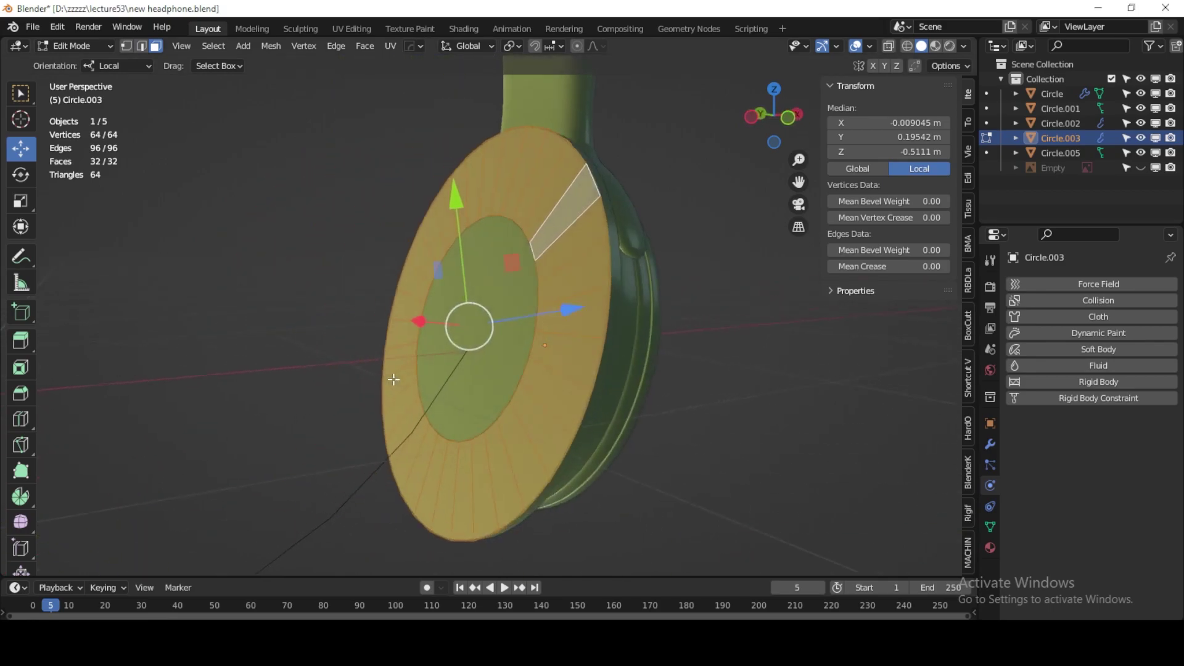
{"action": "left_click", "coordinate": [787, 123]}
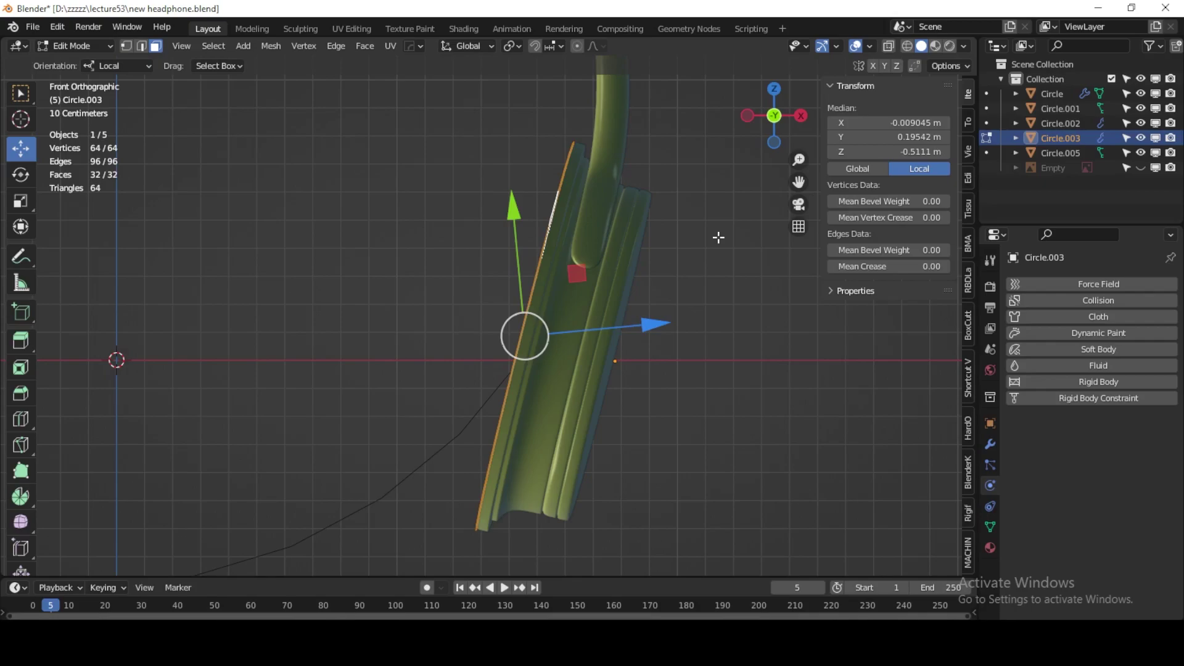
{"action": "key", "text": "e"}
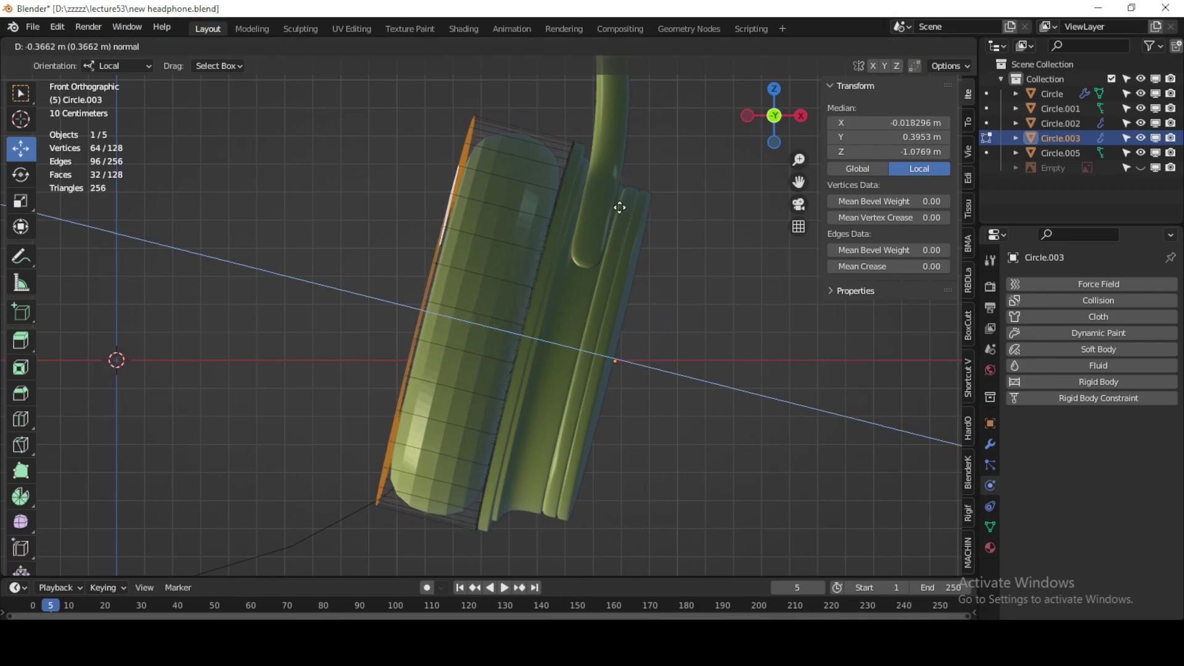
{"action": "left_click", "coordinate": [620, 207]}
{"action": "mouse_move", "coordinate": [560, 248]}
{"action": "middle_mouse_down"}
{"action": "mouse_move", "coordinate": [684, 282]}
{"action": "mouse_move", "coordinate": [584, 267]}
{"action": "middle_mouse_up"}
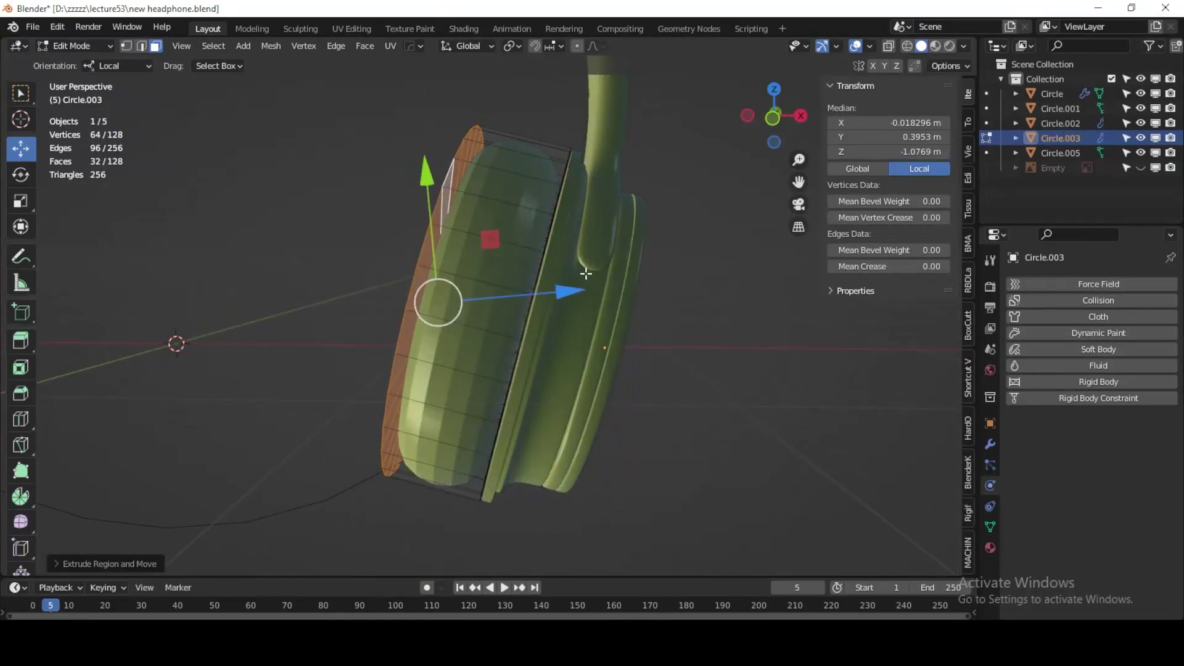
{"action": "left_click", "coordinate": [95, 46]}
{"action": "left_click", "coordinate": [94, 80]}
{"action": "left_click", "coordinate": [102, 48]}
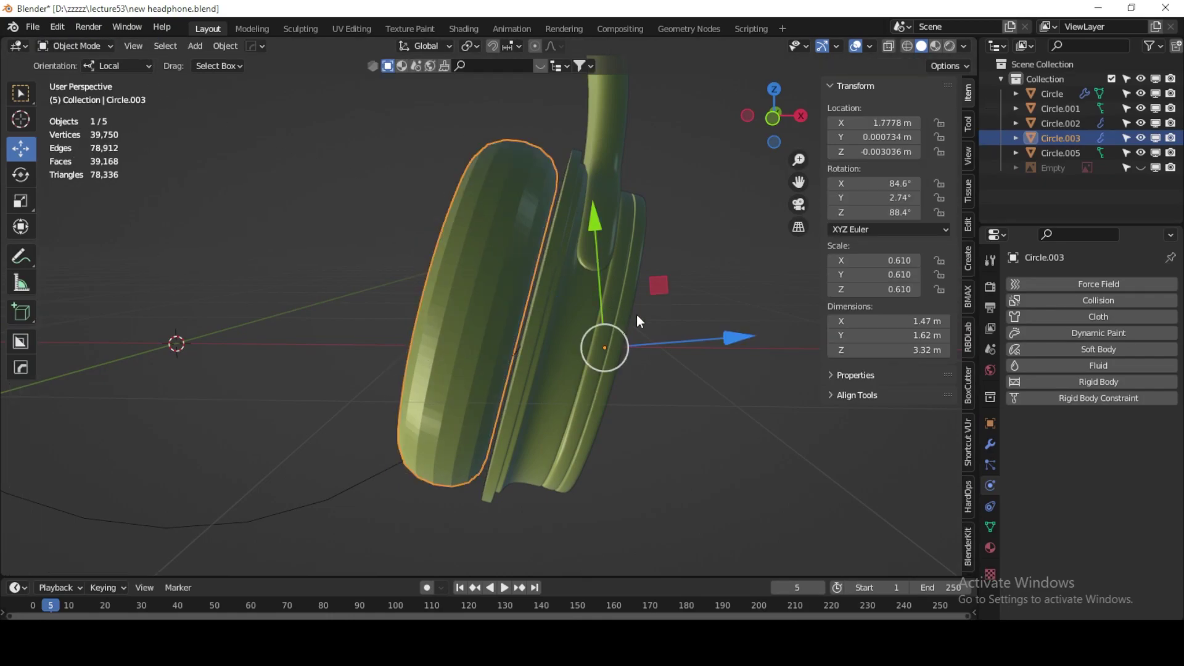
Step: Scale the Circle.003 cushion to 0.738 and move it to X ≈ 1.892 m against the ear cup
{"action": "key", "text": "s"}
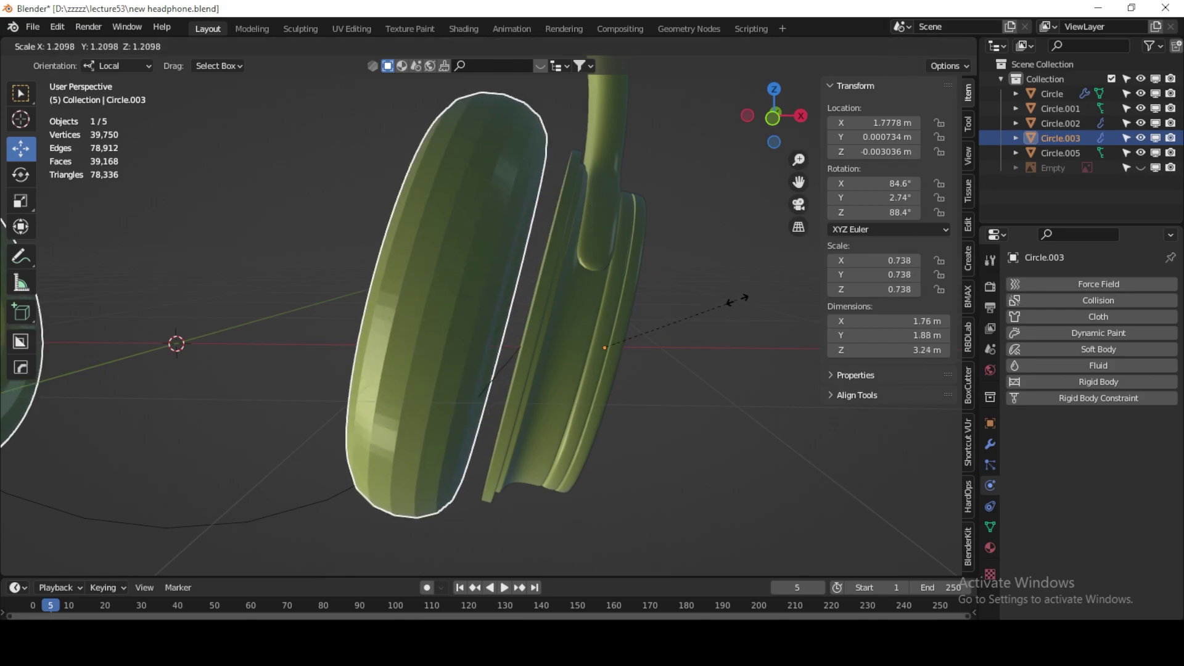
{"action": "left_click", "coordinate": [729, 308]}
{"action": "left_click_drag", "start_coordinate": [705, 343], "coordinate": [734, 335]}
{"action": "middle_click_drag", "start_coordinate": [701, 198], "coordinate": [537, 345]}
{"action": "mouse_move", "coordinate": [475, 310]}
{"action": "middle_mouse_down"}
{"action": "mouse_move", "coordinate": [634, 343]}
{"action": "mouse_move", "coordinate": [602, 325]}
{"action": "mouse_move", "coordinate": [563, 322]}
{"action": "mouse_move", "coordinate": [609, 335]}
{"action": "mouse_move", "coordinate": [401, 284]}
{"action": "mouse_move", "coordinate": [571, 325]}
{"action": "middle_mouse_up"}
{"action": "scroll", "coordinate": [571, 324], "scroll_direction": "up", "scroll_amount": 2}
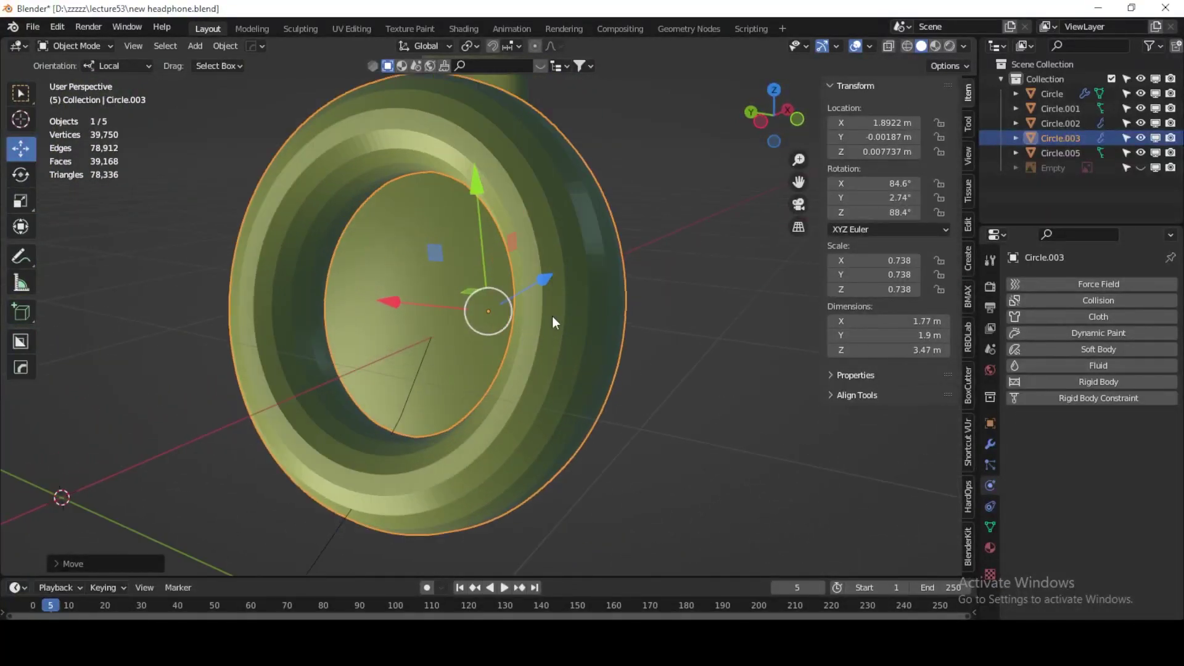
Step: In Edit Mode, scale the cushion's inner face loop down slightly
{"action": "left_click", "coordinate": [75, 47]}
{"action": "left_click", "coordinate": [80, 80]}
{"action": "left_click", "coordinate": [337, 208], "text": "alt"}
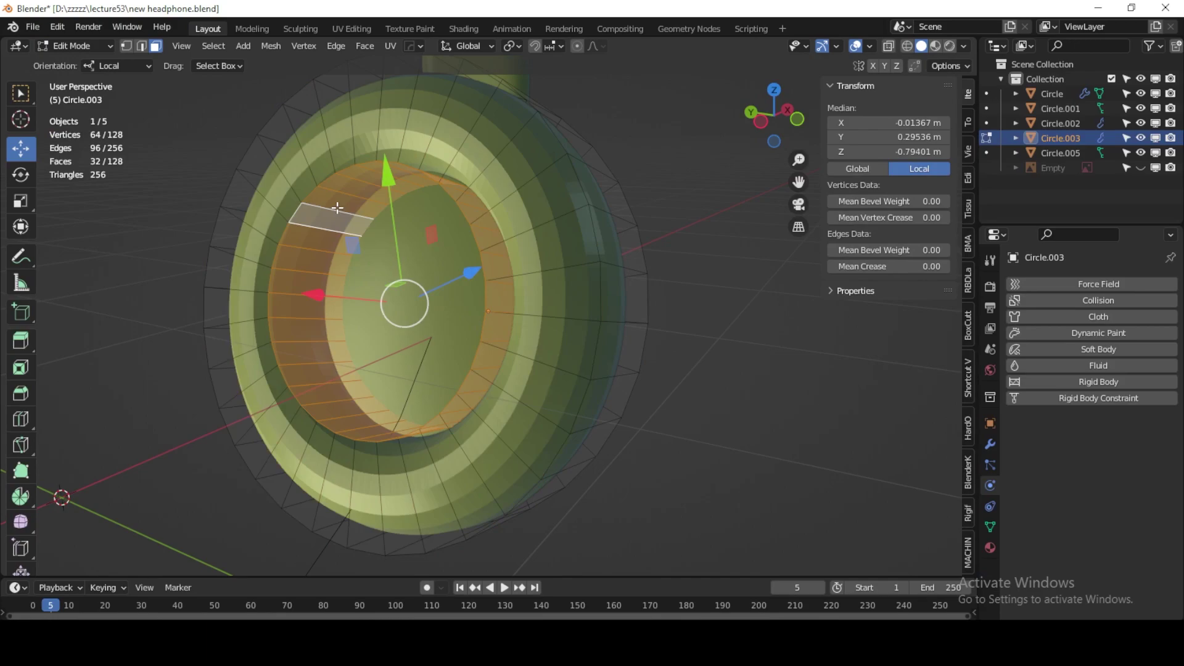
{"action": "key", "text": "s"}
{"action": "left_click", "coordinate": [538, 319]}
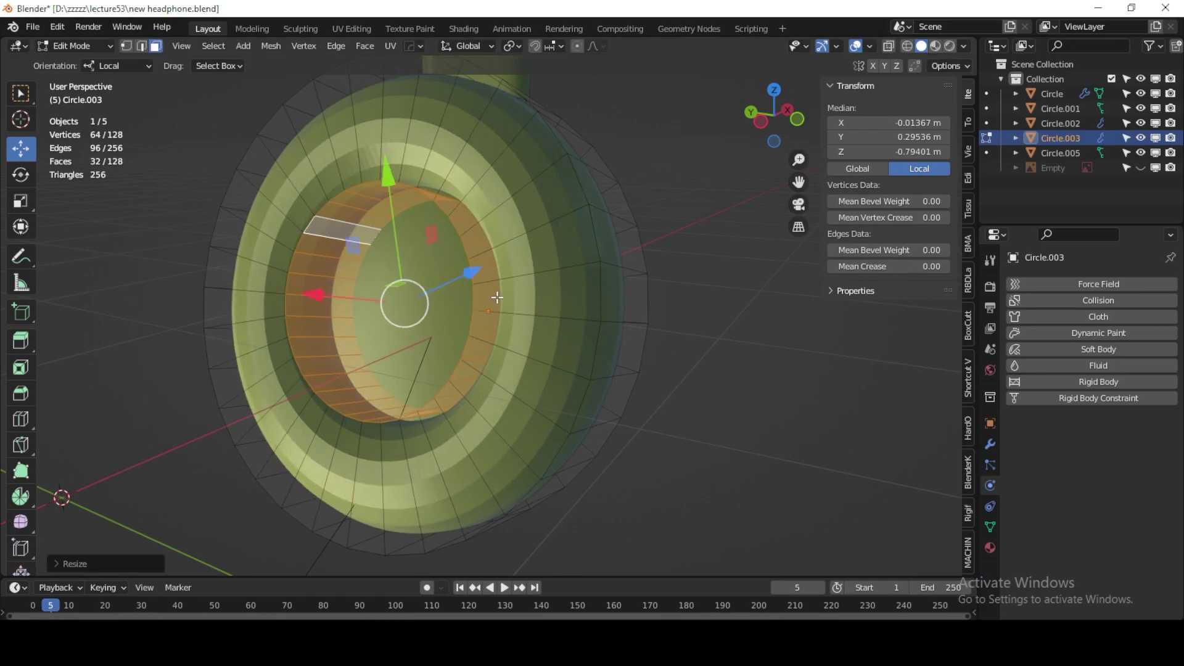
{"action": "mouse_move", "coordinate": [497, 297]}
{"action": "middle_mouse_down"}
{"action": "mouse_move", "coordinate": [391, 290]}
{"action": "mouse_move", "coordinate": [506, 296]}
{"action": "middle_mouse_up"}
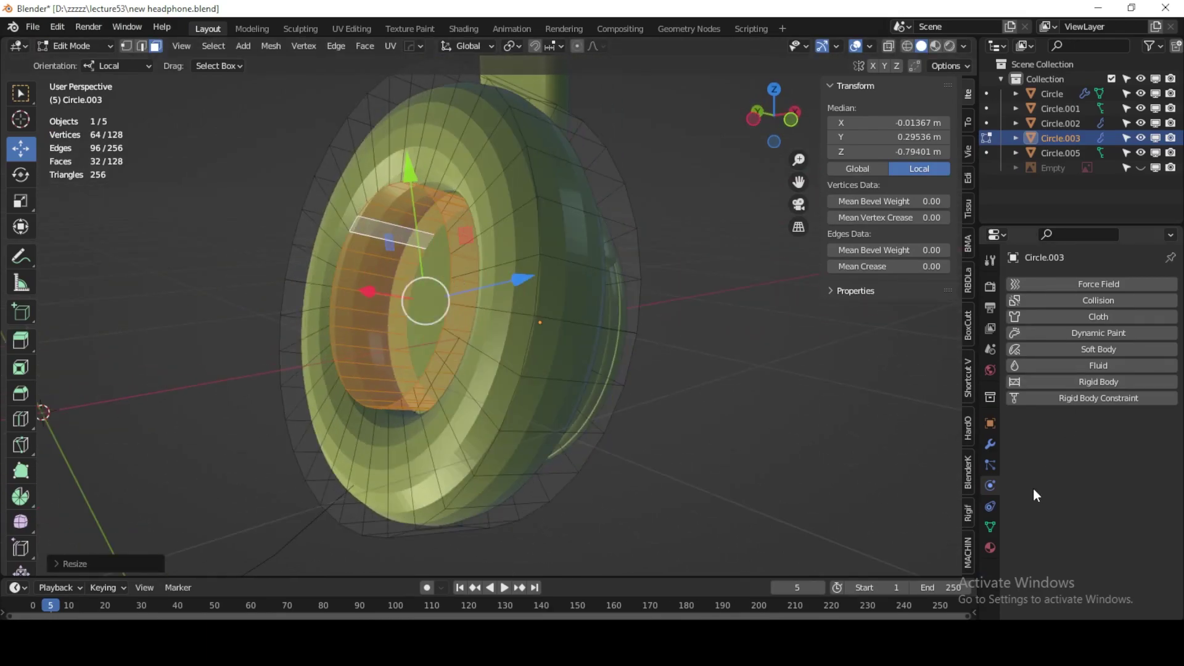
Step: In the Modifier tab, collapse the Mirror modifier and apply the Subdivision modifier
{"action": "left_click", "coordinate": [990, 445]}
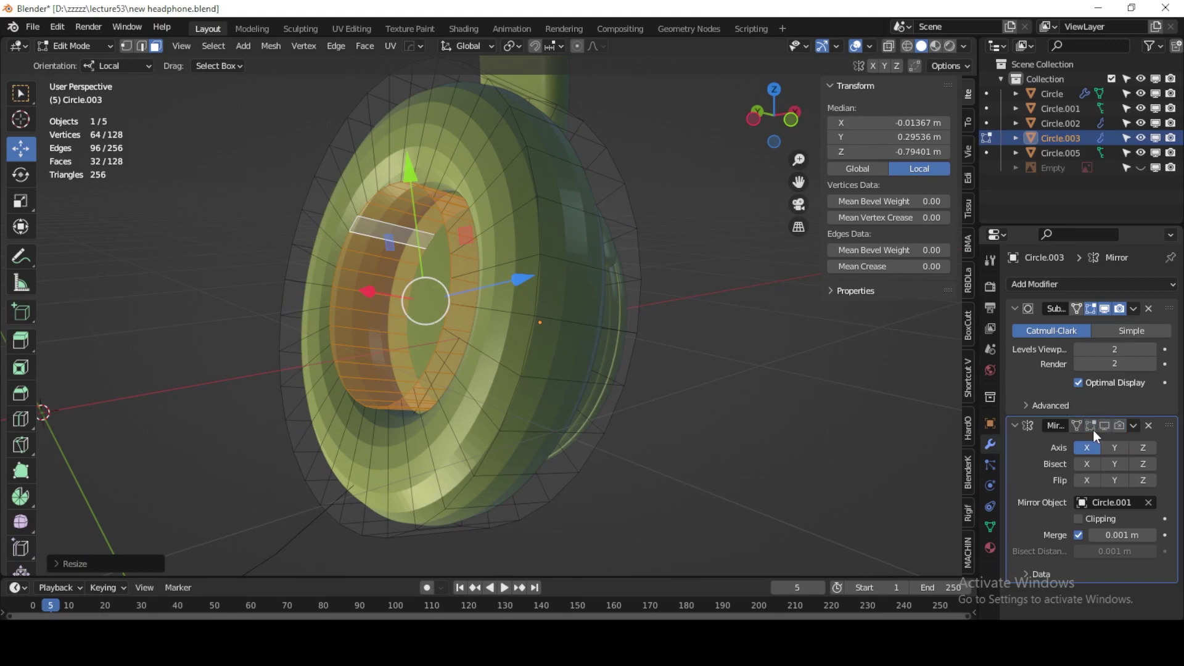
{"action": "left_click", "coordinate": [1015, 425]}
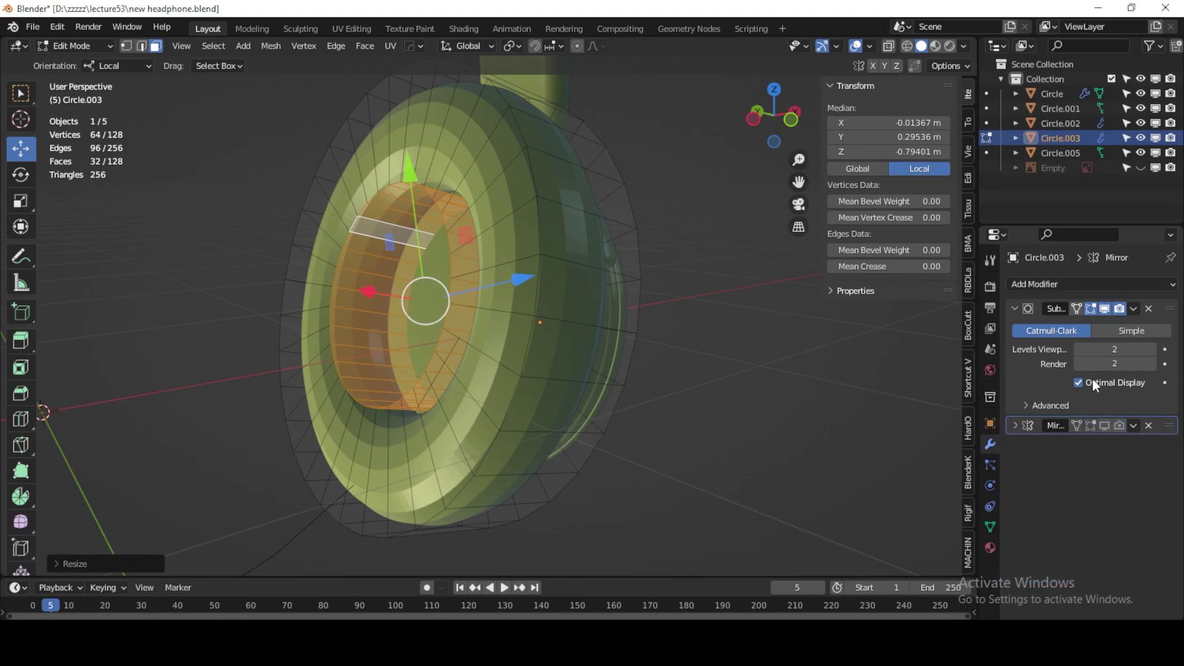
{"action": "middle_click_drag", "start_coordinate": [531, 278], "coordinate": [556, 274]}
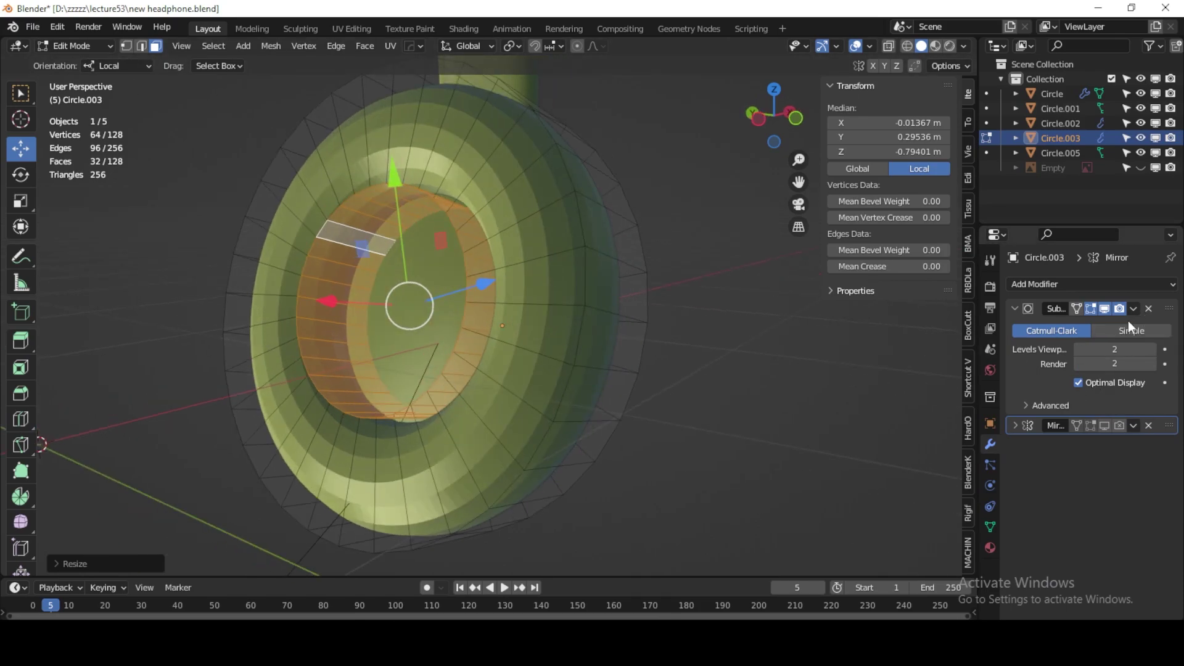
{"action": "left_click", "coordinate": [1132, 309]}
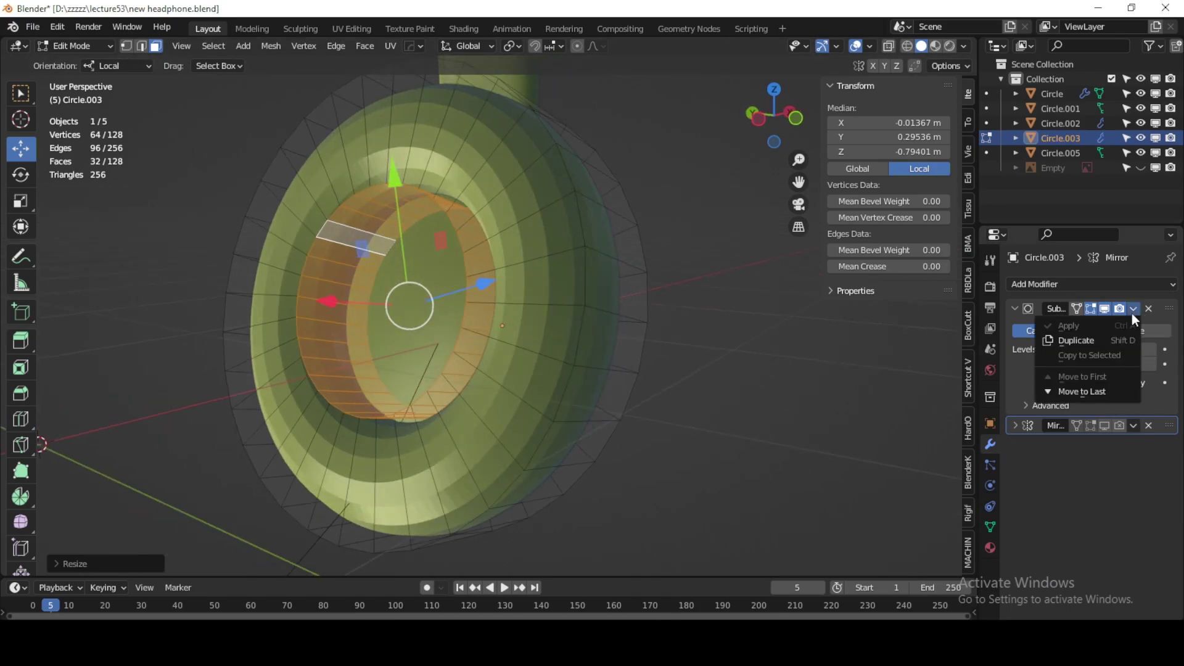
{"action": "left_click", "coordinate": [101, 44]}
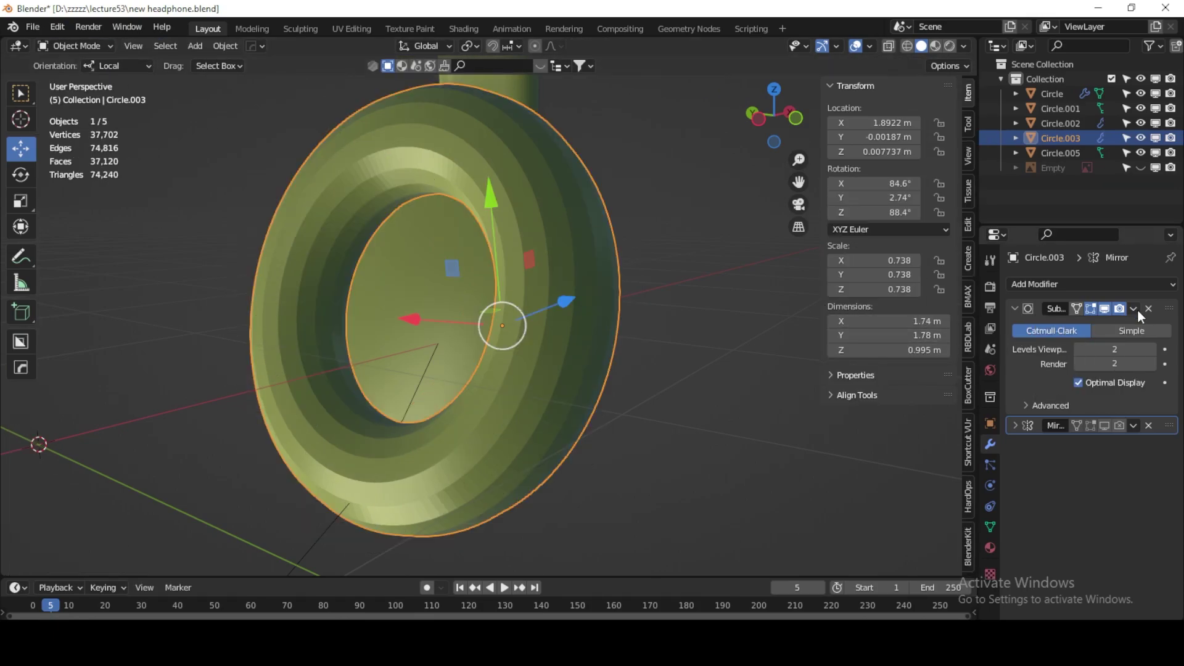
{"action": "left_click", "coordinate": [1134, 309]}
{"action": "left_click", "coordinate": [1116, 327]}
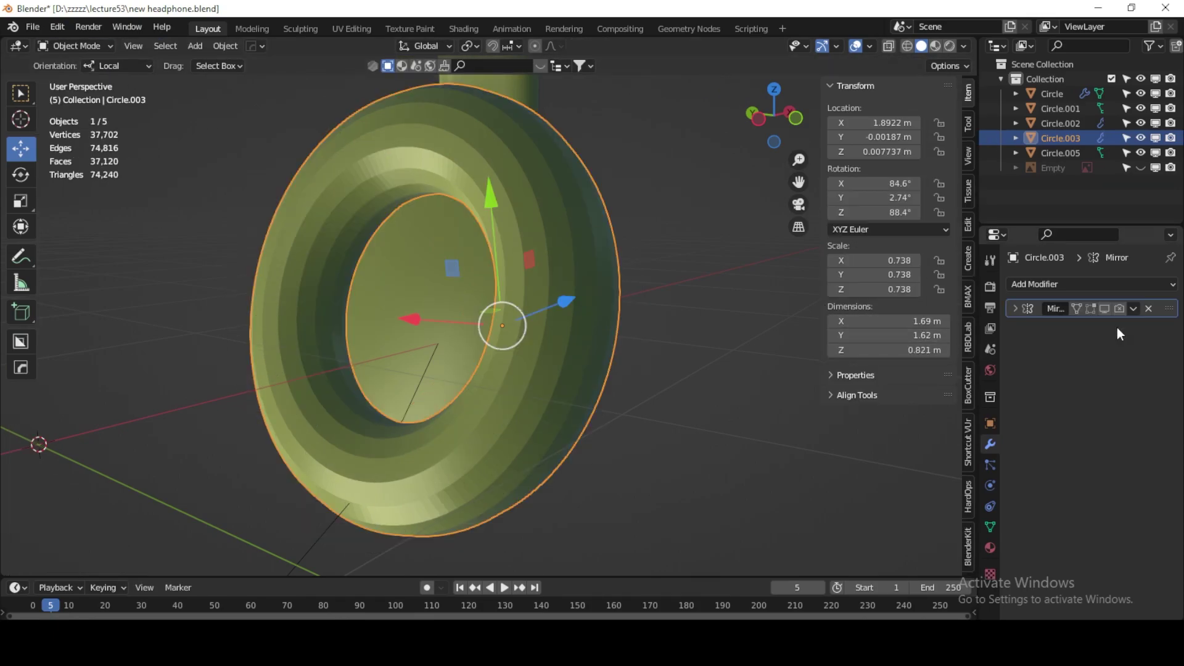
Step: Undo the Subdivision apply and put the ear pad back in Edit Mode
{"action": "left_click", "coordinate": [85, 48]}
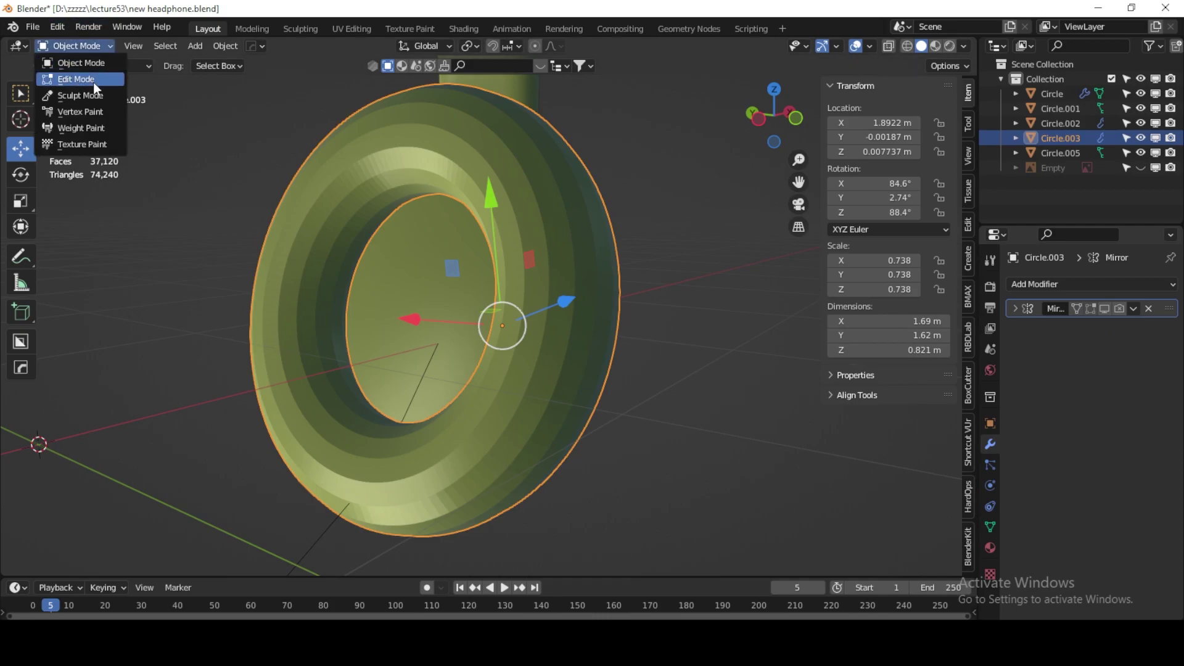
{"action": "left_click", "coordinate": [94, 80]}
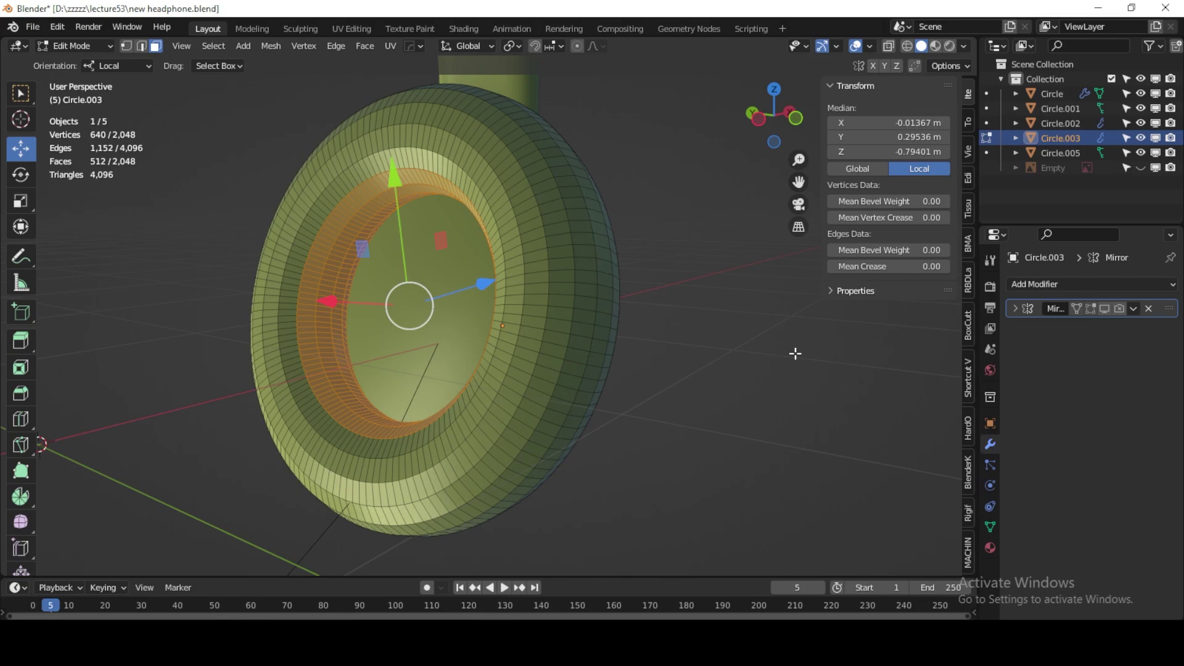
{"action": "key", "text": "Tab"}
{"action": "key", "text": "ctrl+2"}
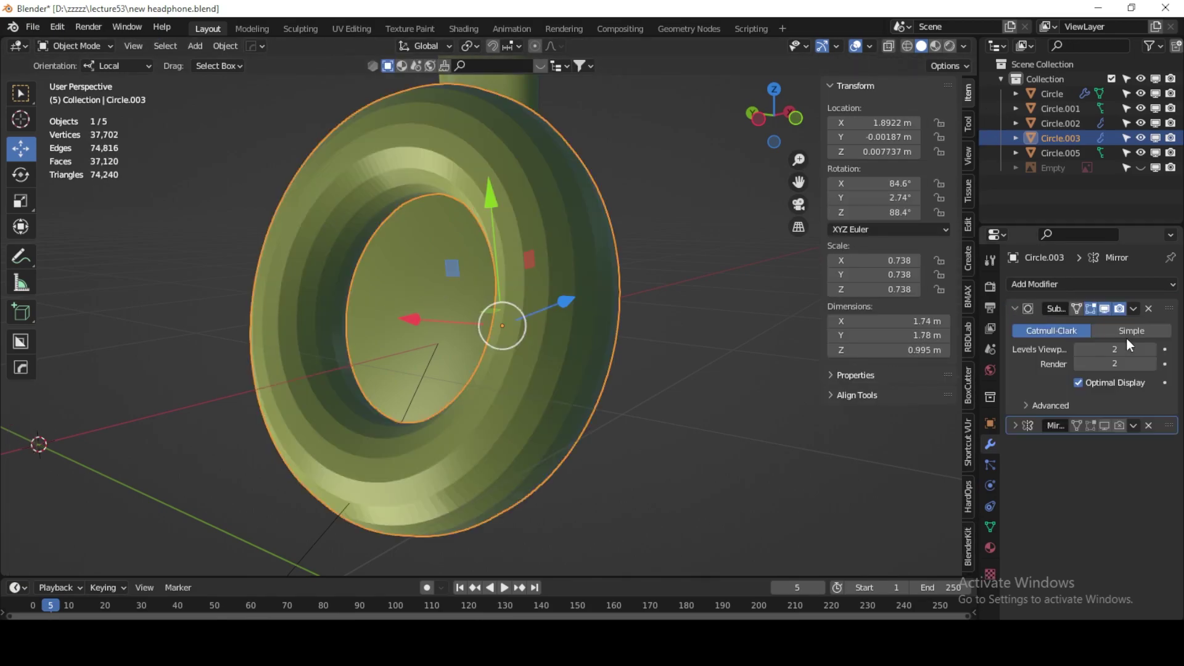
{"action": "left_click", "coordinate": [91, 44]}
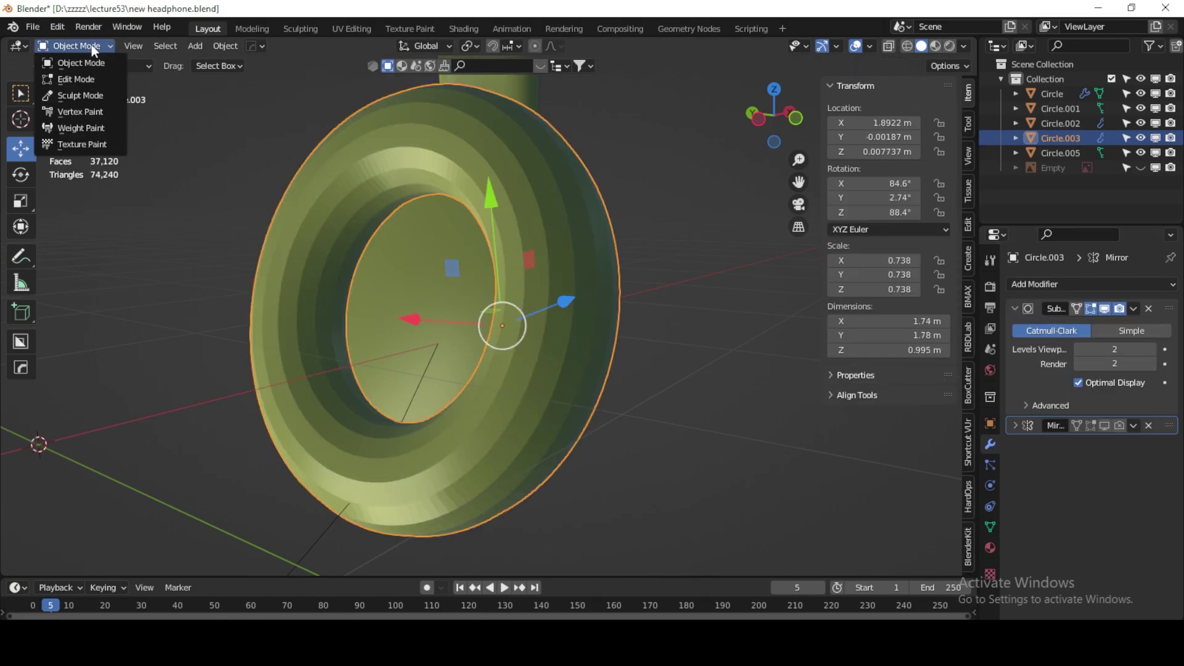
{"action": "left_click", "coordinate": [96, 79]}
{"action": "middle_click_drag", "start_coordinate": [565, 242], "coordinate": [595, 246]}
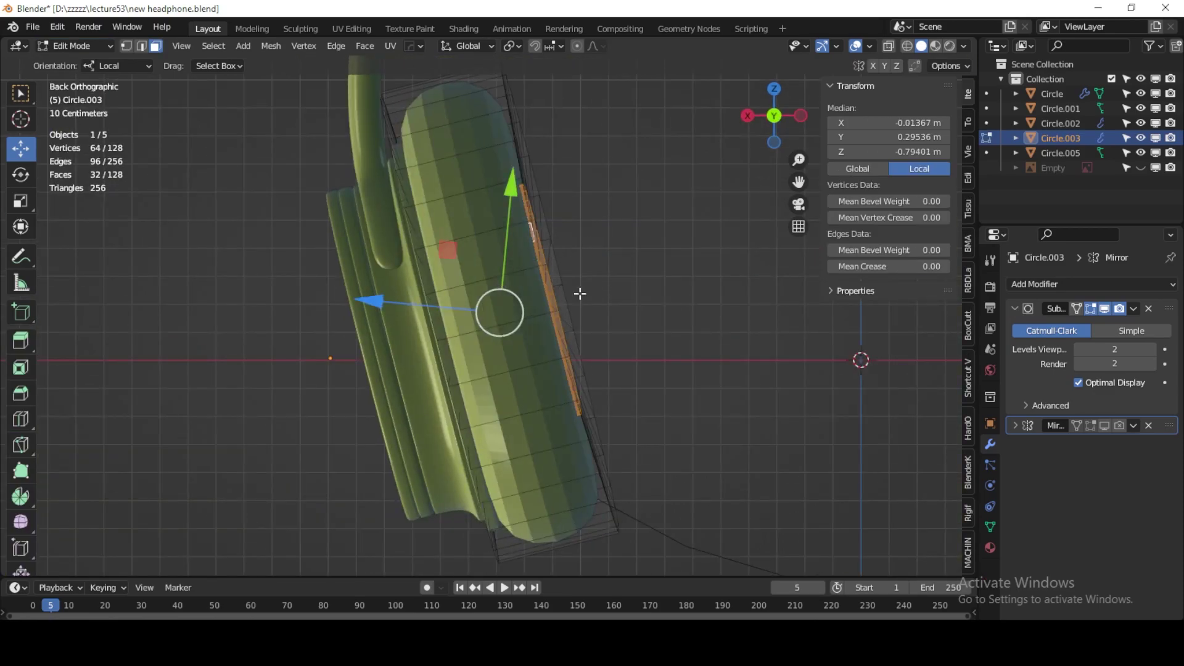
{"action": "key", "text": "Left"}
{"action": "middle_click_drag", "start_coordinate": [533, 336], "coordinate": [506, 254]}
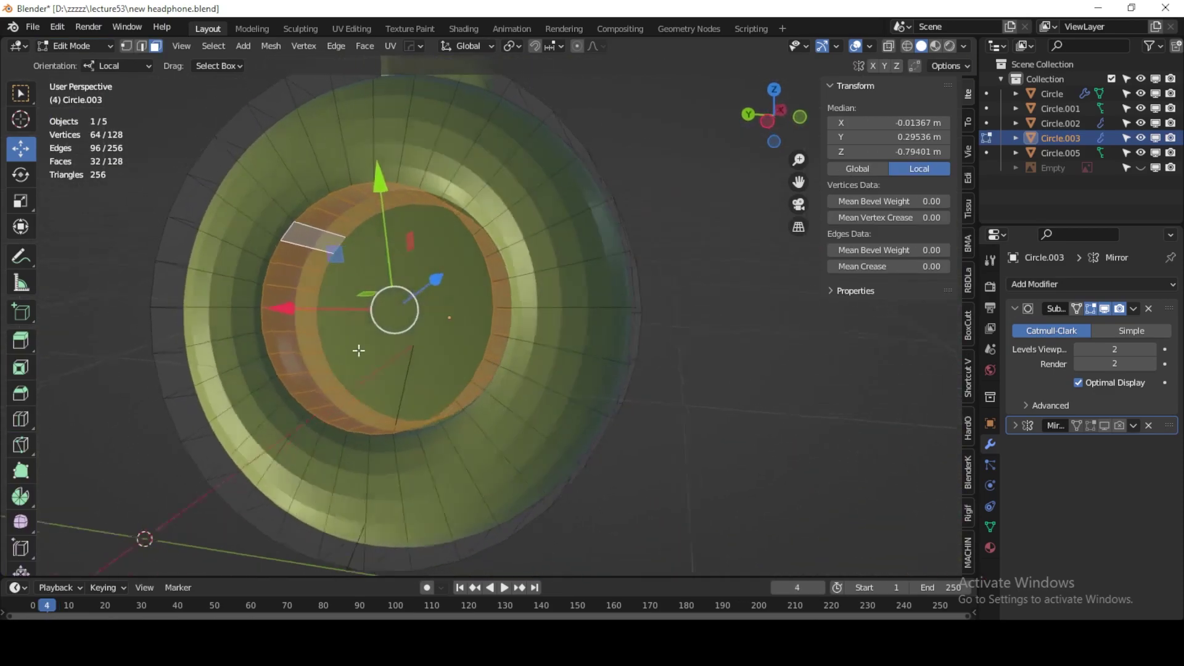
{"action": "key", "text": "ctrl+r"}
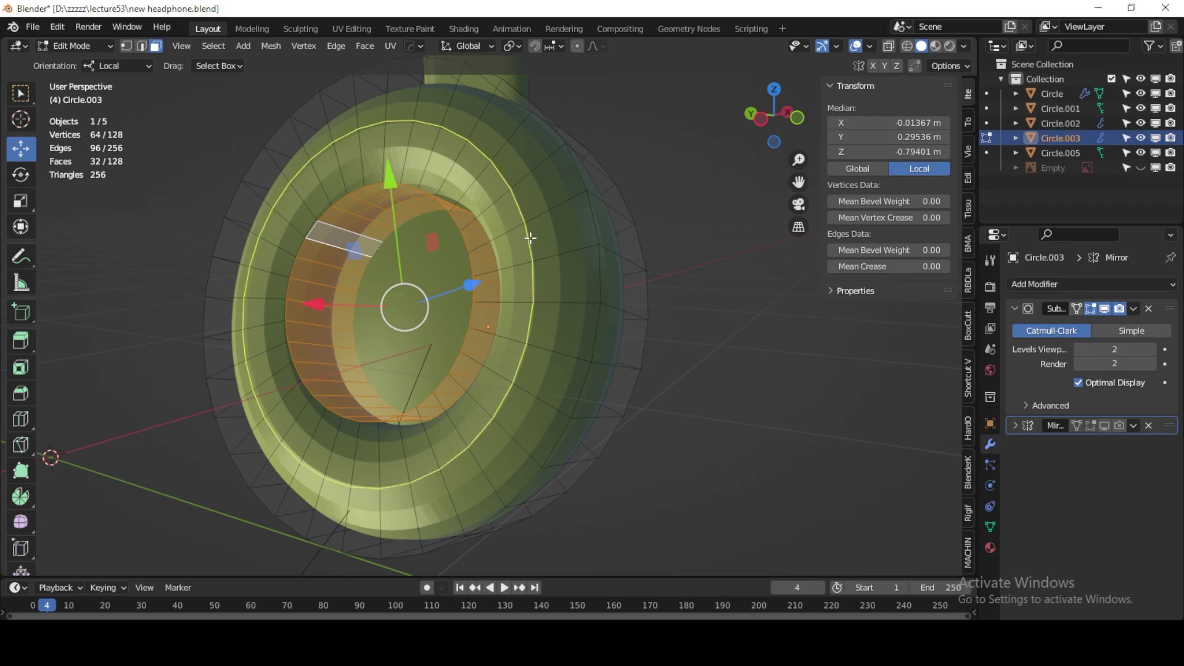
Step: Add an edge loop on the ring, then extrude and scale it into a new face ring
{"action": "left_click", "coordinate": [529, 236]}
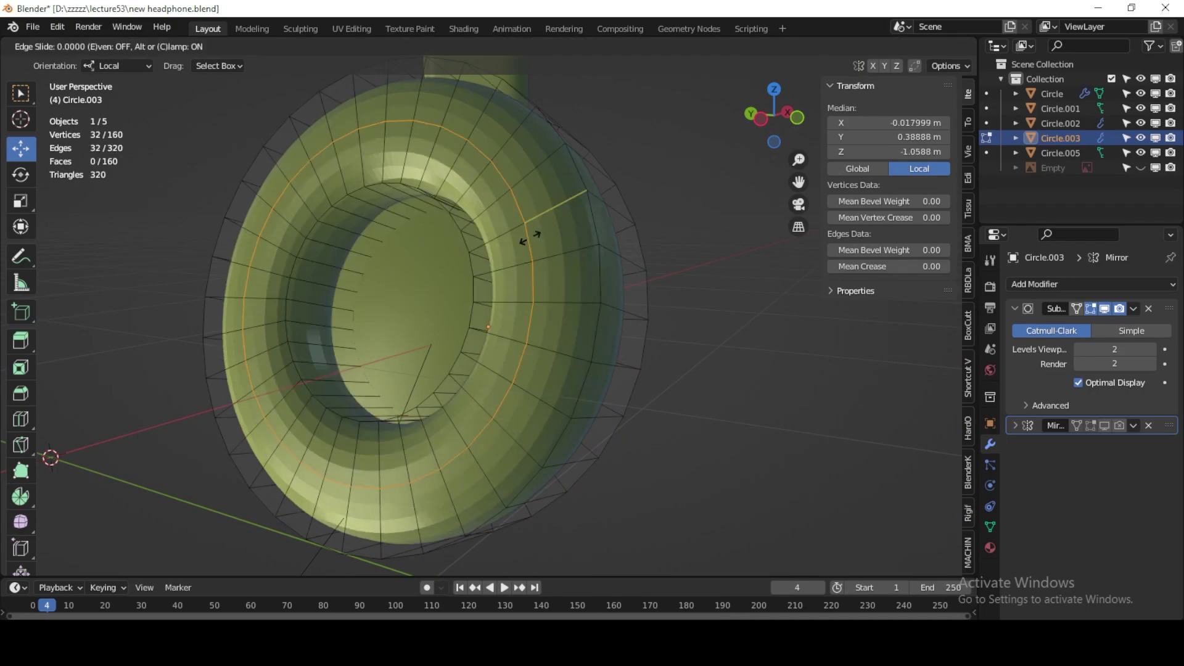
{"action": "right_click", "coordinate": [528, 237]}
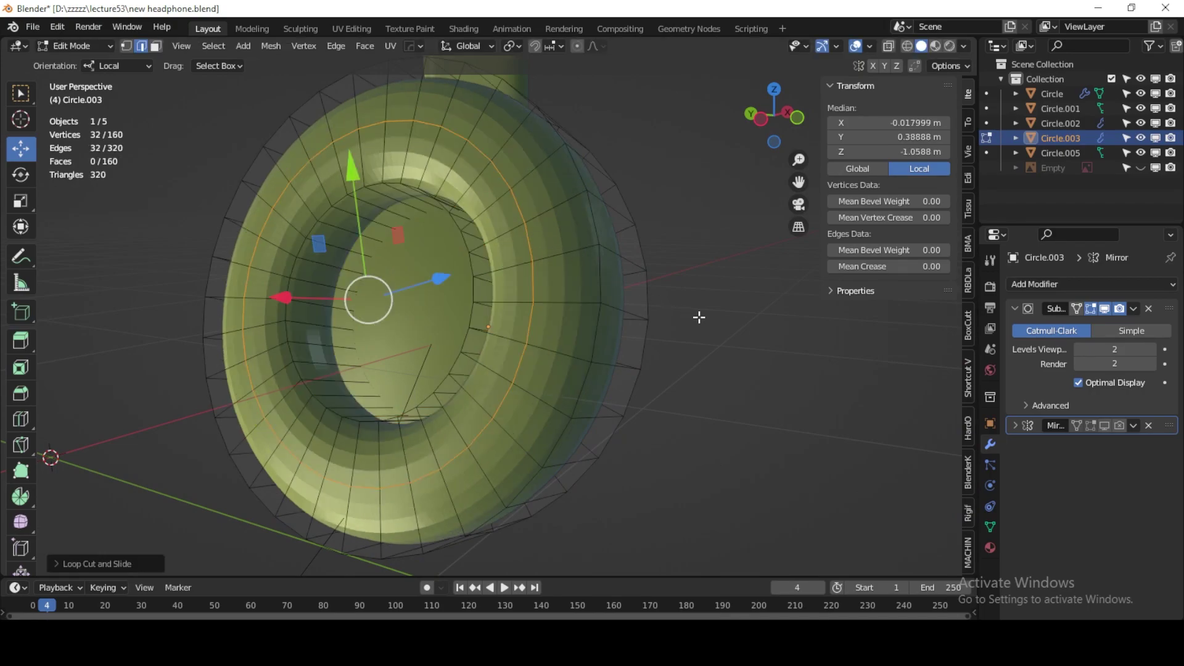
{"action": "key", "text": "e"}
{"action": "key", "text": "s"}
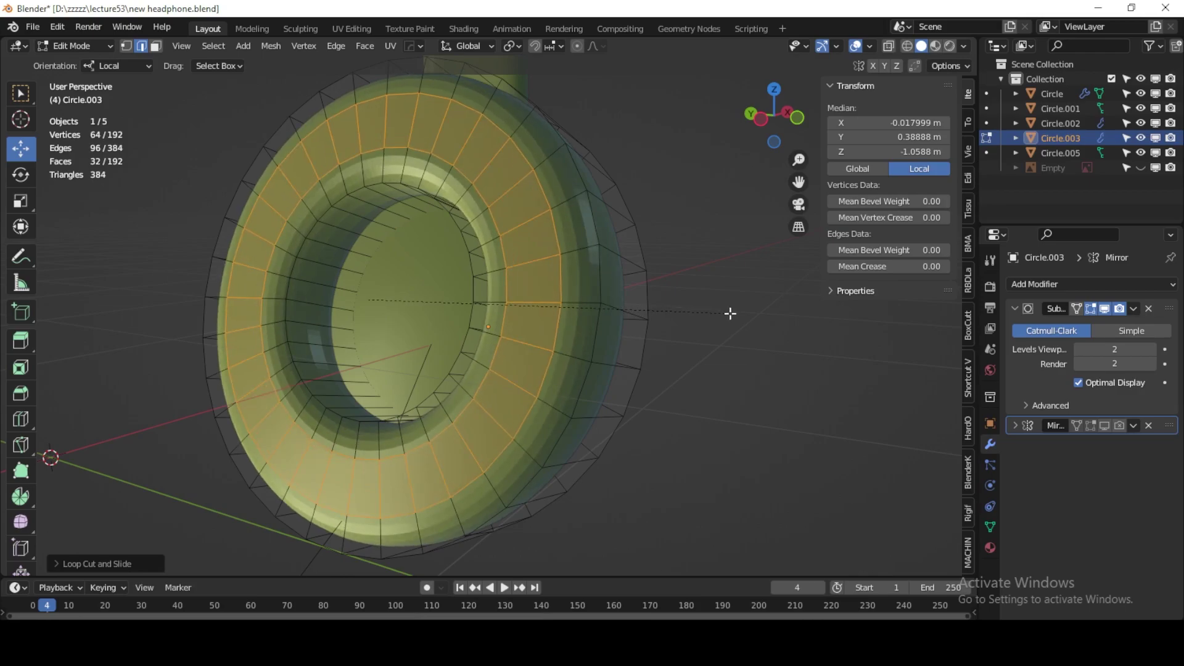
{"action": "left_click", "coordinate": [730, 313]}
{"action": "middle_click_drag", "start_coordinate": [650, 304], "coordinate": [486, 307]}
Step: Loop-cut the pad's side with Even spacing and 2 cuts, then return to Object Mode
{"action": "key", "text": "ctrl+r"}
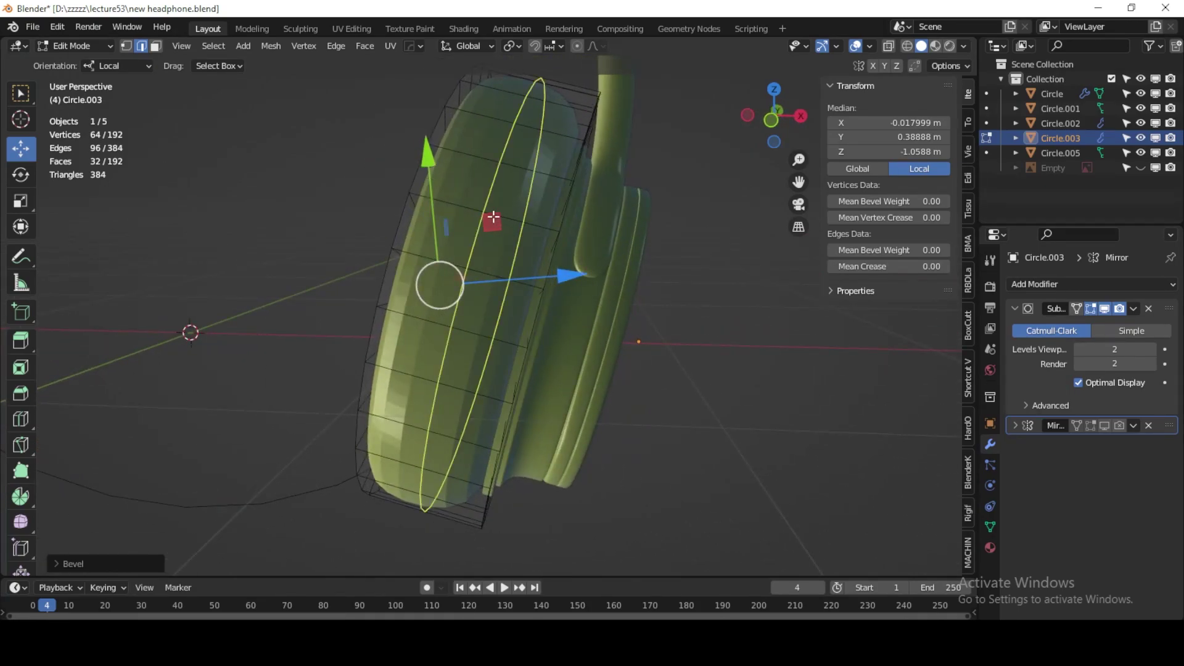
{"action": "left_click", "coordinate": [490, 217]}
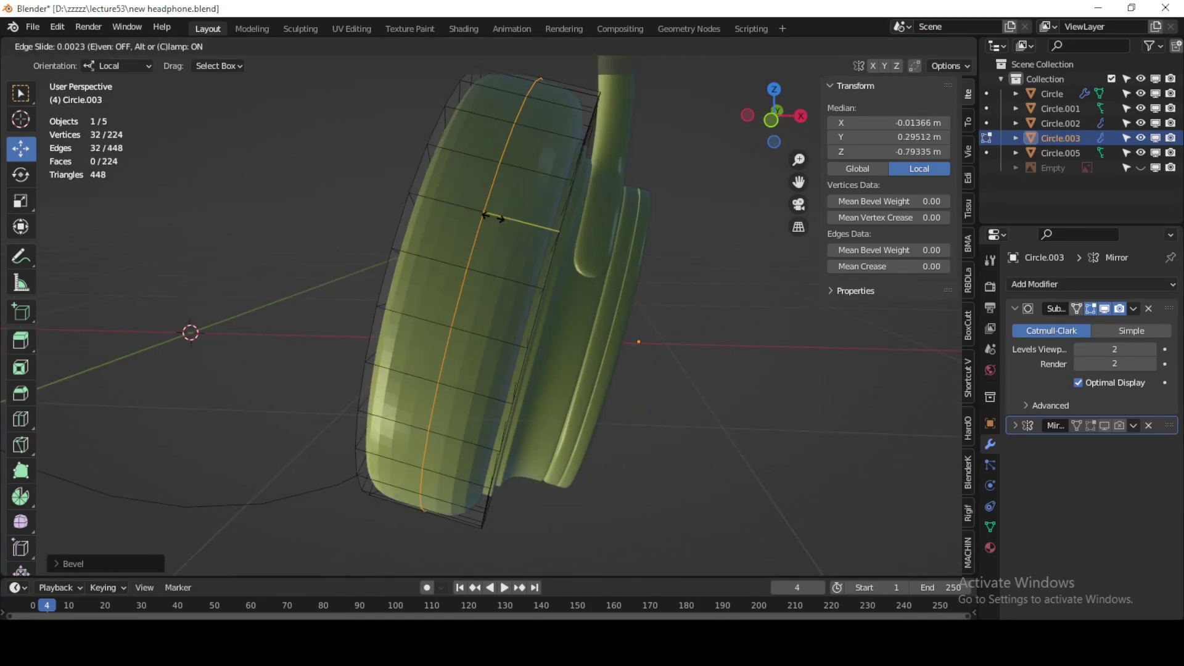
{"action": "left_click", "coordinate": [481, 257]}
{"action": "left_click", "coordinate": [93, 563]}
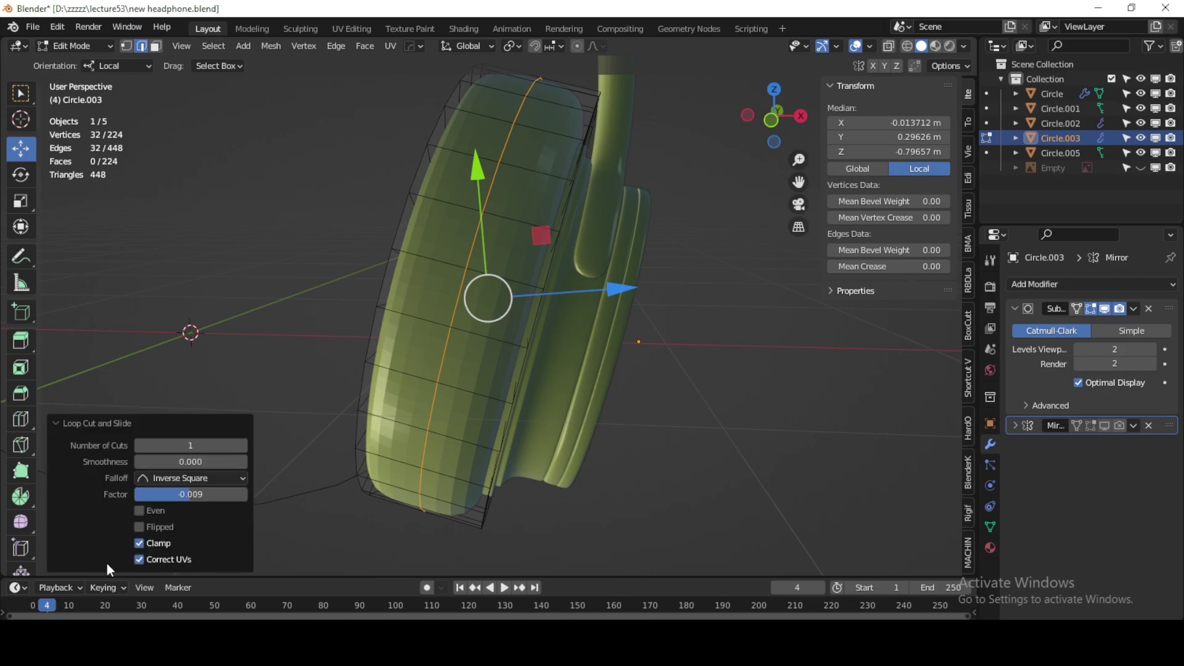
{"action": "left_click", "coordinate": [147, 508]}
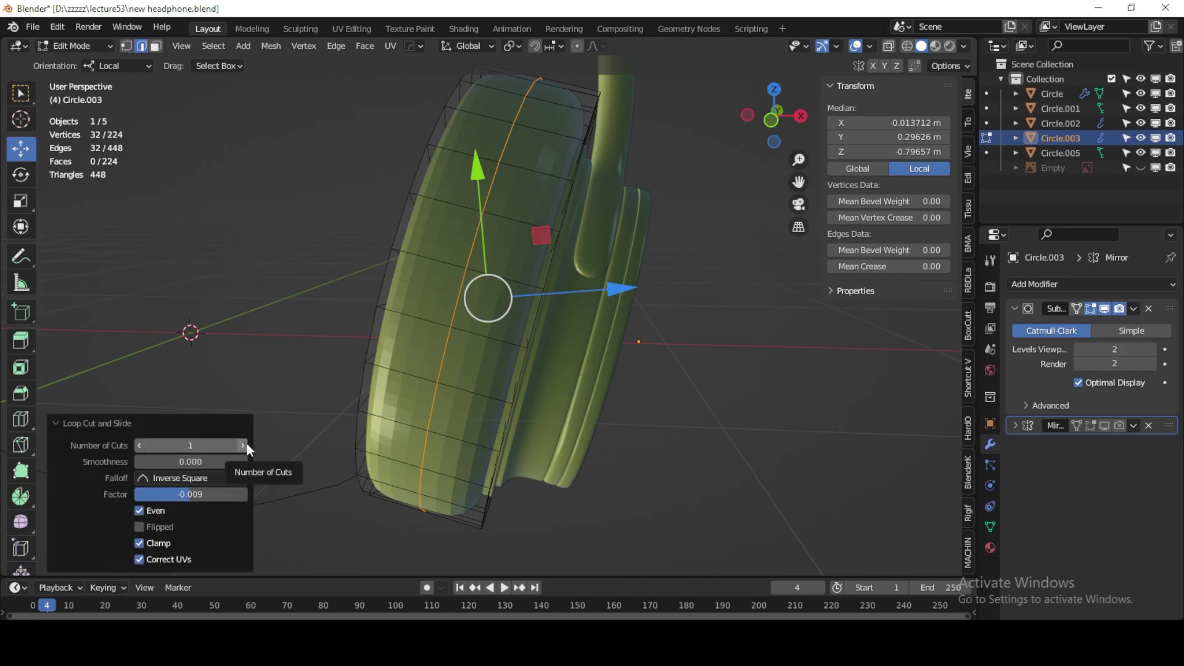
{"action": "left_click", "coordinate": [242, 445]}
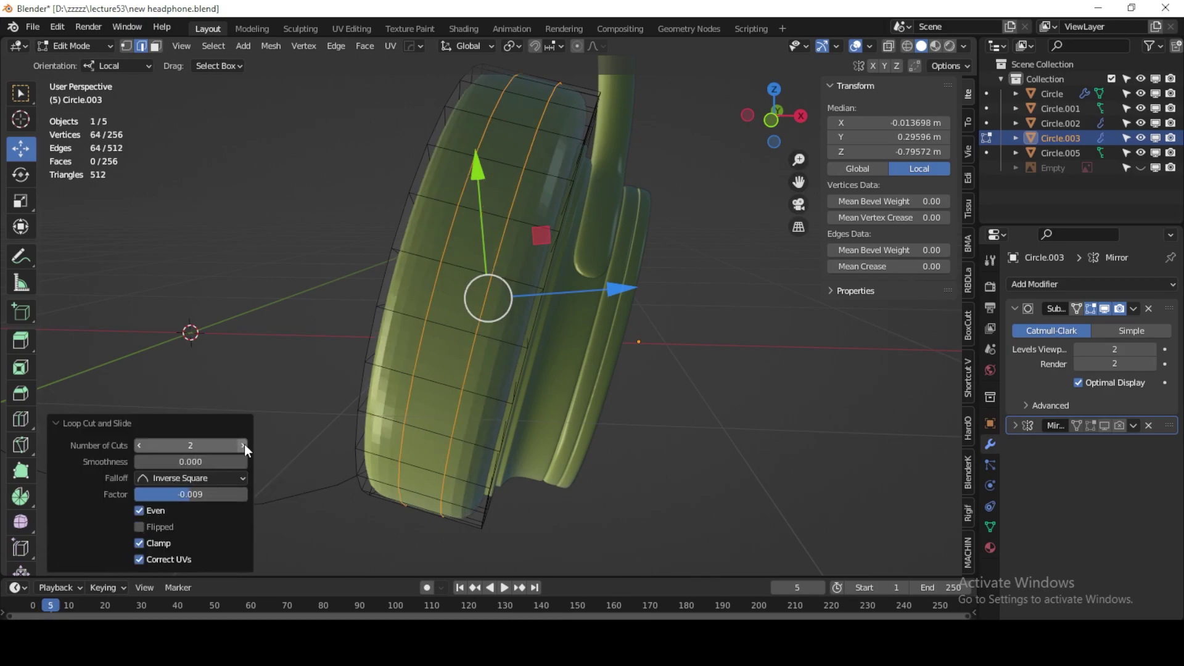
{"action": "left_click", "coordinate": [86, 49]}
{"action": "mouse_move", "coordinate": [487, 349]}
{"action": "middle_mouse_down"}
{"action": "mouse_move", "coordinate": [400, 325]}
{"action": "mouse_move", "coordinate": [610, 345]}
{"action": "mouse_move", "coordinate": [458, 354]}
{"action": "mouse_move", "coordinate": [370, 338]}
{"action": "mouse_move", "coordinate": [421, 323]}
{"action": "mouse_move", "coordinate": [504, 328]}
{"action": "middle_mouse_up"}
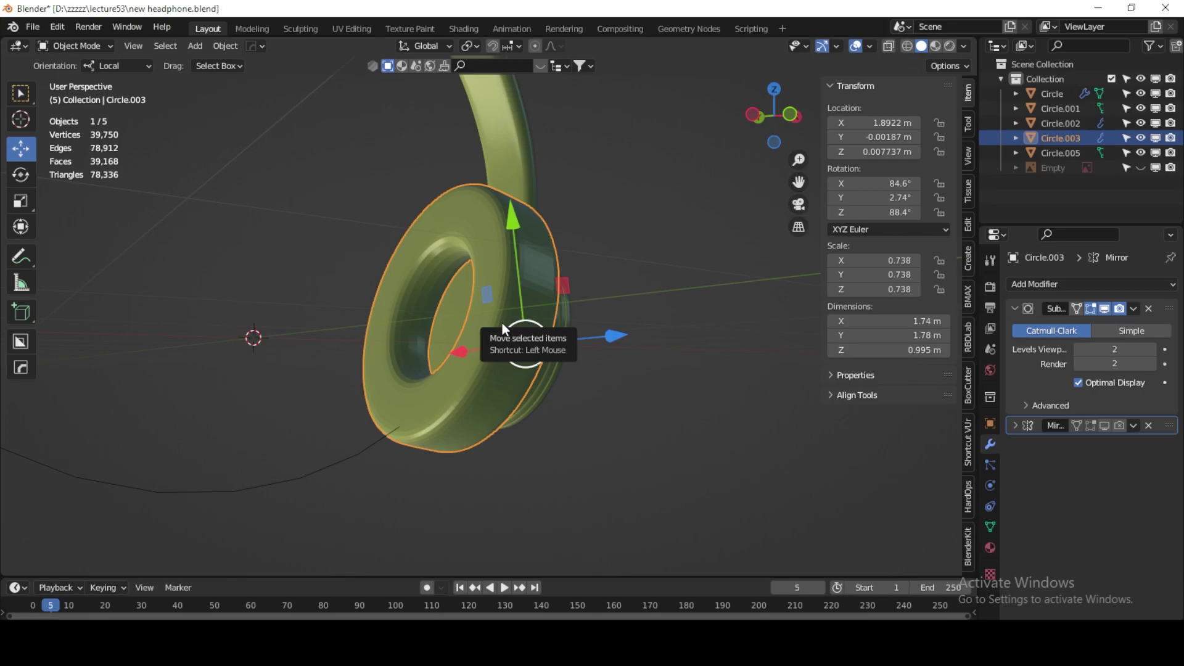
Step: Delete the ear pad's selected front ring of faces in Edit Mode
{"action": "key", "text": "Tab"}
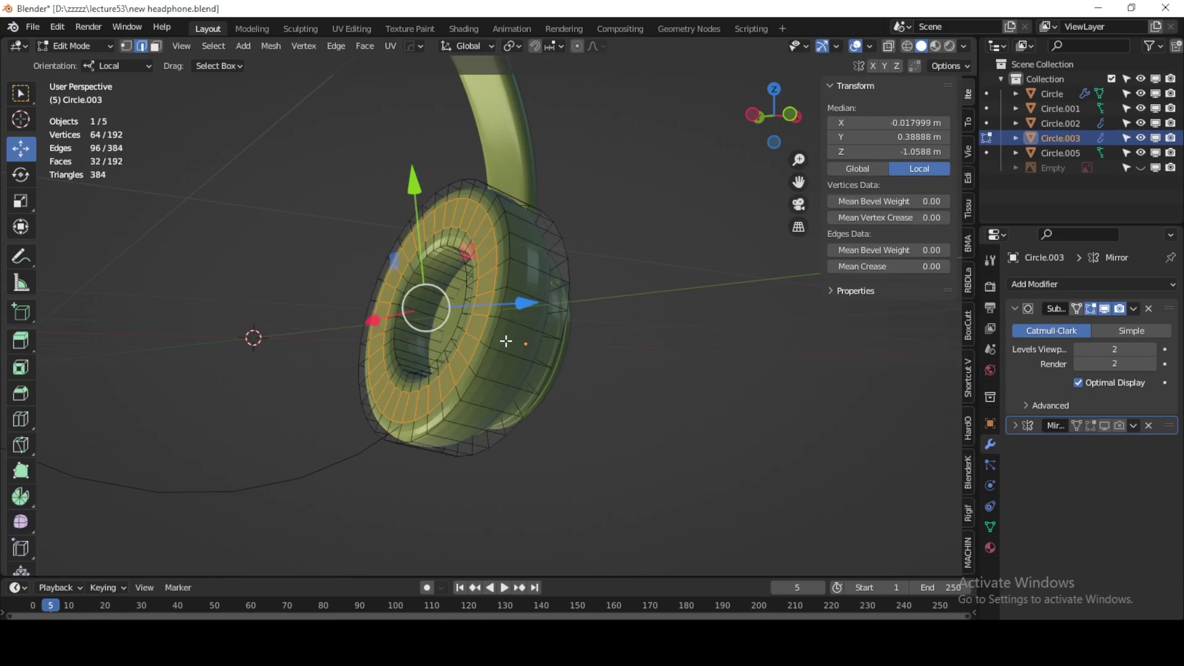
{"action": "key", "text": "ctrl+x"}
{"action": "mouse_move", "coordinate": [505, 341]}
{"action": "middle_mouse_down"}
{"action": "mouse_move", "coordinate": [571, 341]}
{"action": "mouse_move", "coordinate": [484, 351]}
{"action": "mouse_move", "coordinate": [514, 353]}
{"action": "mouse_move", "coordinate": [475, 344]}
{"action": "mouse_move", "coordinate": [560, 338]}
{"action": "mouse_move", "coordinate": [532, 338]}
{"action": "middle_mouse_up"}
{"action": "scroll", "coordinate": [560, 338], "scroll_direction": "up", "scroll_amount": 2}
{"action": "scroll", "coordinate": [554, 341], "scroll_direction": "up", "scroll_amount": 3}
Step: Raise the ear pad's Subdivision to level 3, apply it, and re-enter Edit Mode
{"action": "left_click", "coordinate": [74, 46]}
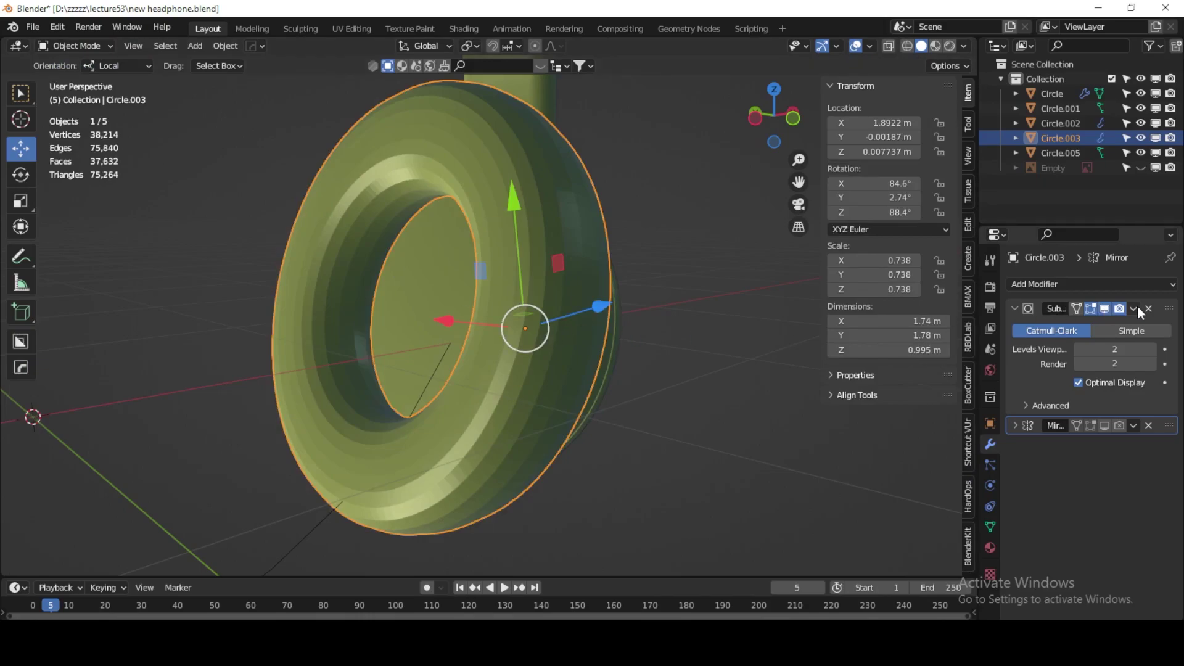
{"action": "left_click", "coordinate": [1151, 349]}
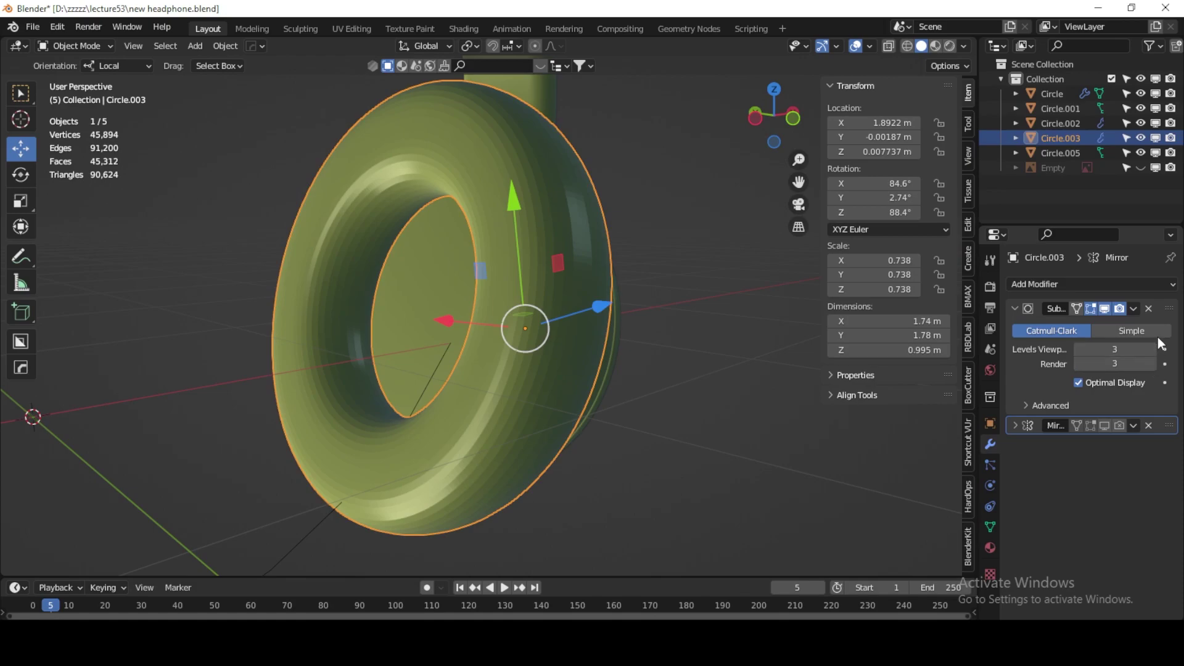
{"action": "left_click", "coordinate": [1133, 310]}
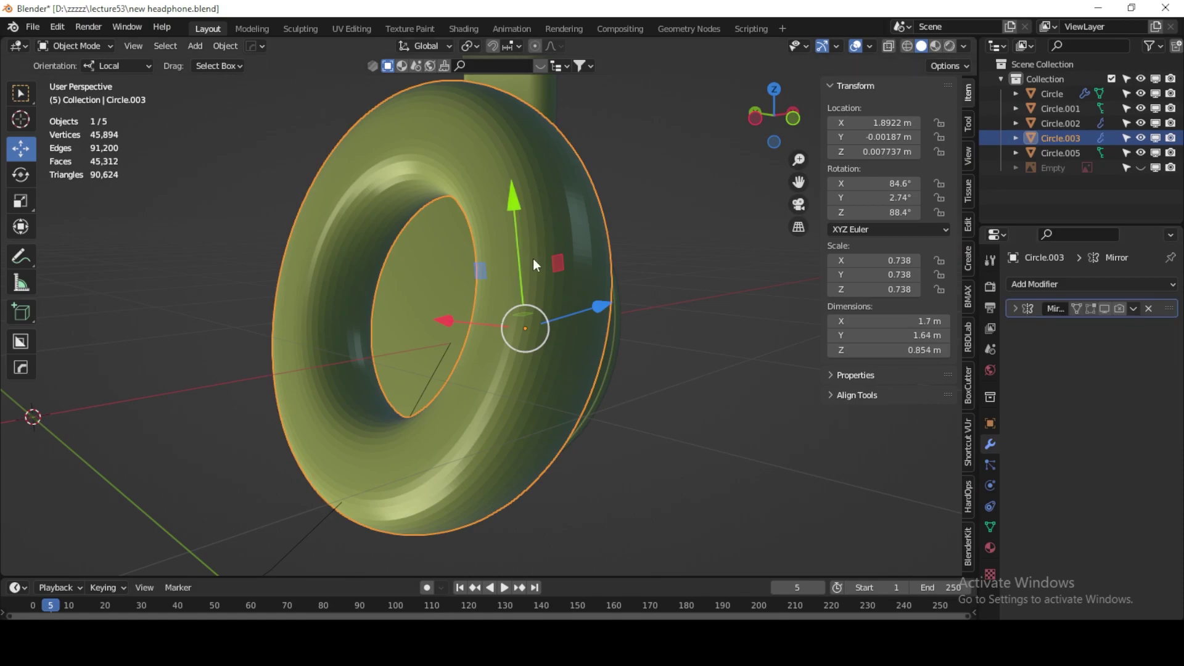
{"action": "middle_click_drag", "start_coordinate": [534, 265], "coordinate": [437, 265]}
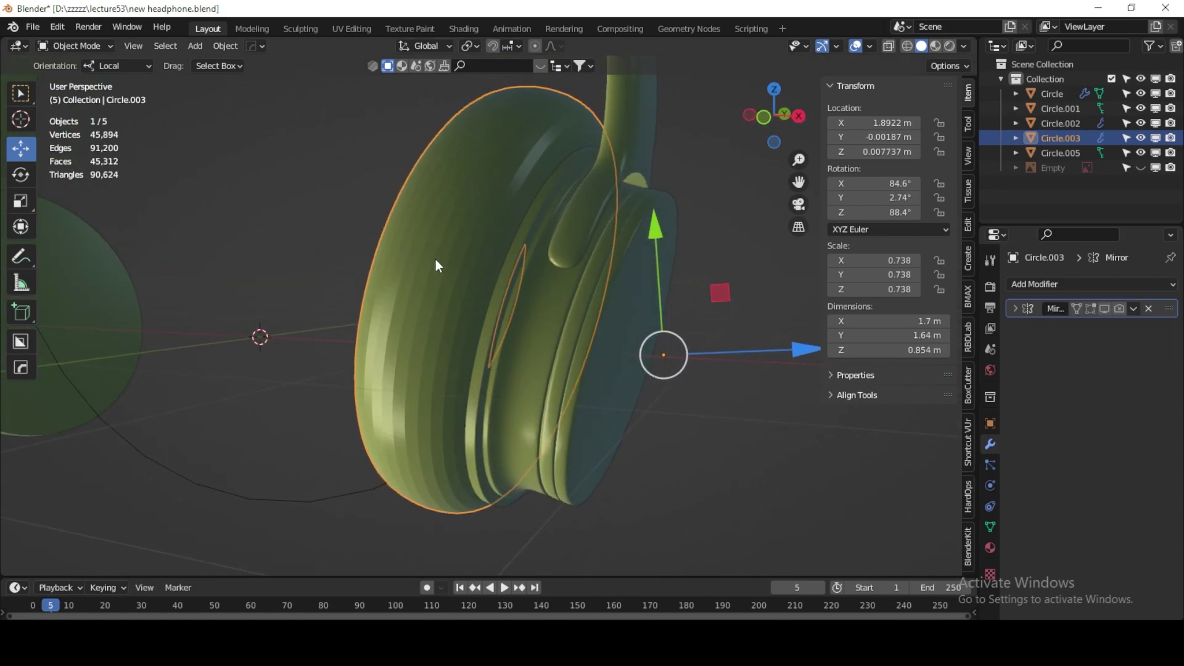
{"action": "left_click", "coordinate": [82, 50]}
{"action": "left_click", "coordinate": [83, 72]}
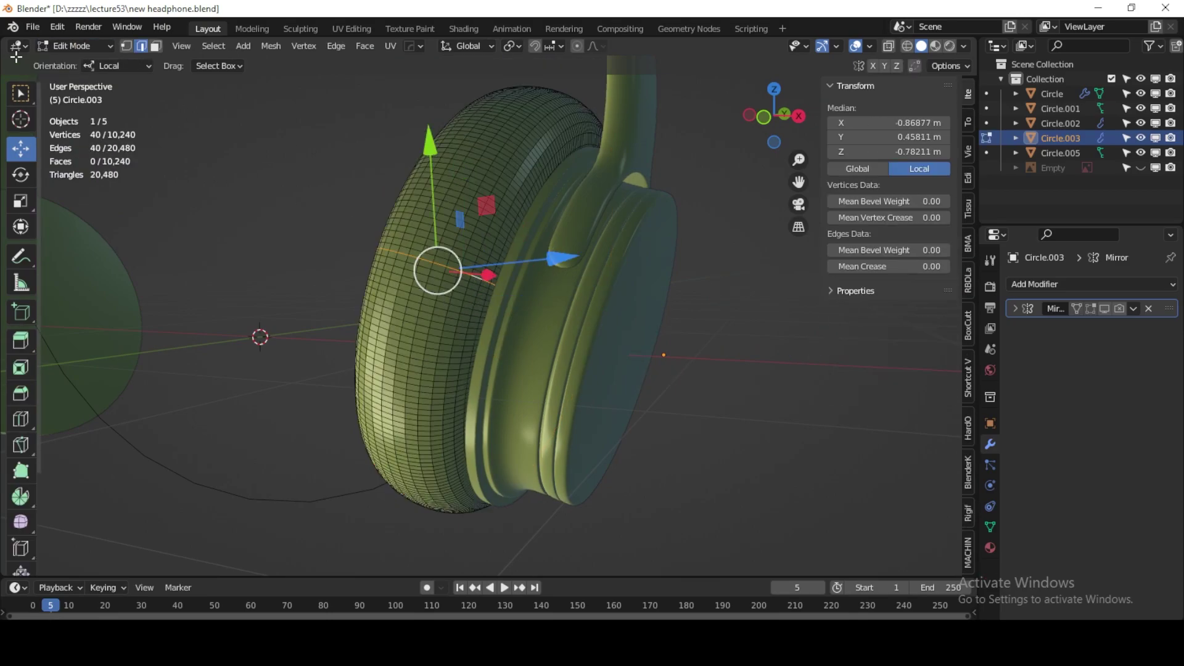
Step: Select two face loops on the cushion in face mode and delete only those faces
{"action": "left_click", "coordinate": [156, 47]}
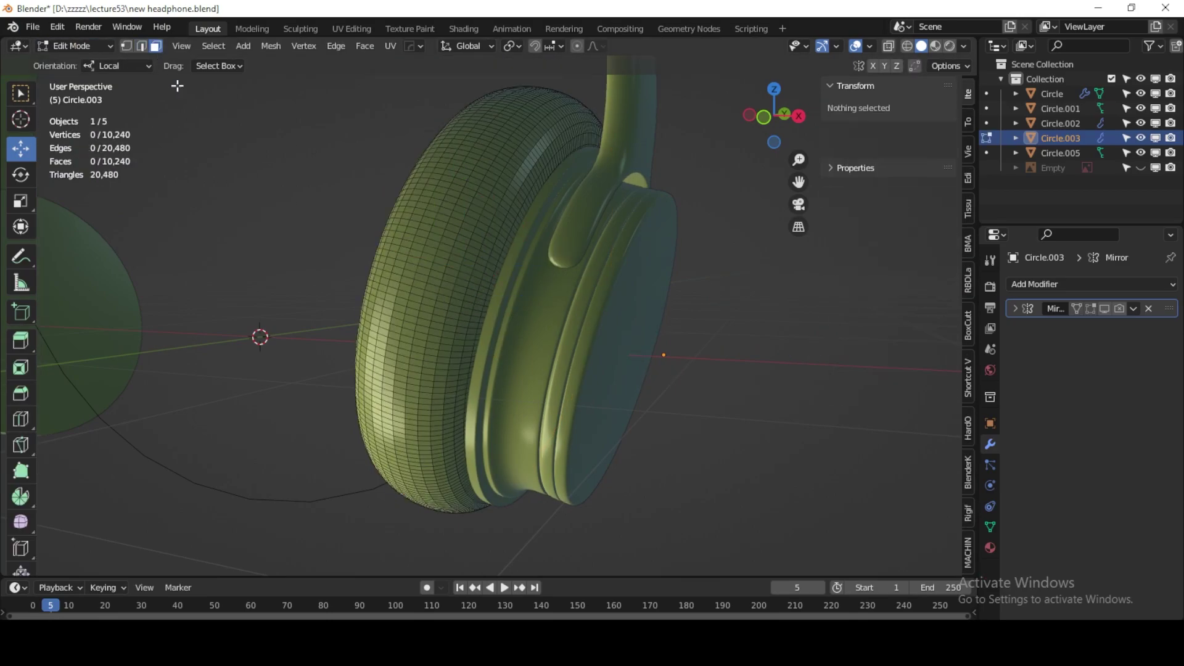
{"action": "left_click", "coordinate": [456, 306], "text": "alt"}
{"action": "mouse_move", "coordinate": [454, 309]}
{"action": "middle_mouse_down"}
{"action": "mouse_move", "coordinate": [468, 311]}
{"action": "mouse_move", "coordinate": [417, 309]}
{"action": "mouse_move", "coordinate": [513, 315]}
{"action": "middle_mouse_up"}
{"action": "left_click", "coordinate": [449, 320], "text": "alt"}
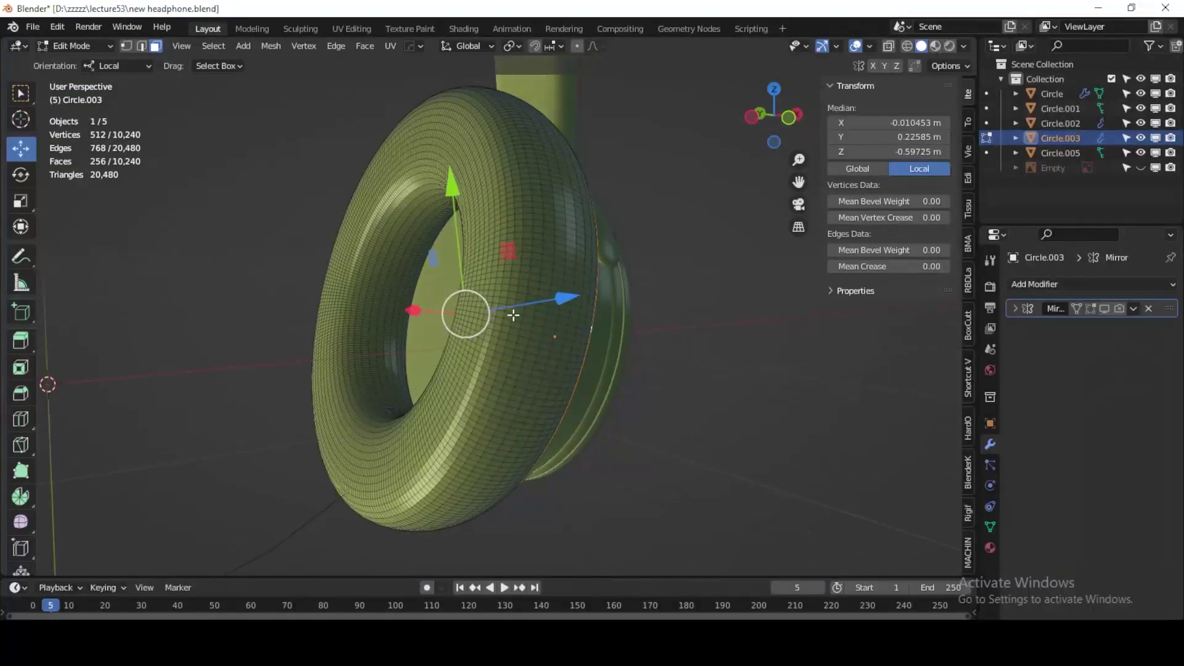
{"action": "left_click", "coordinate": [510, 340], "text": "alt"}
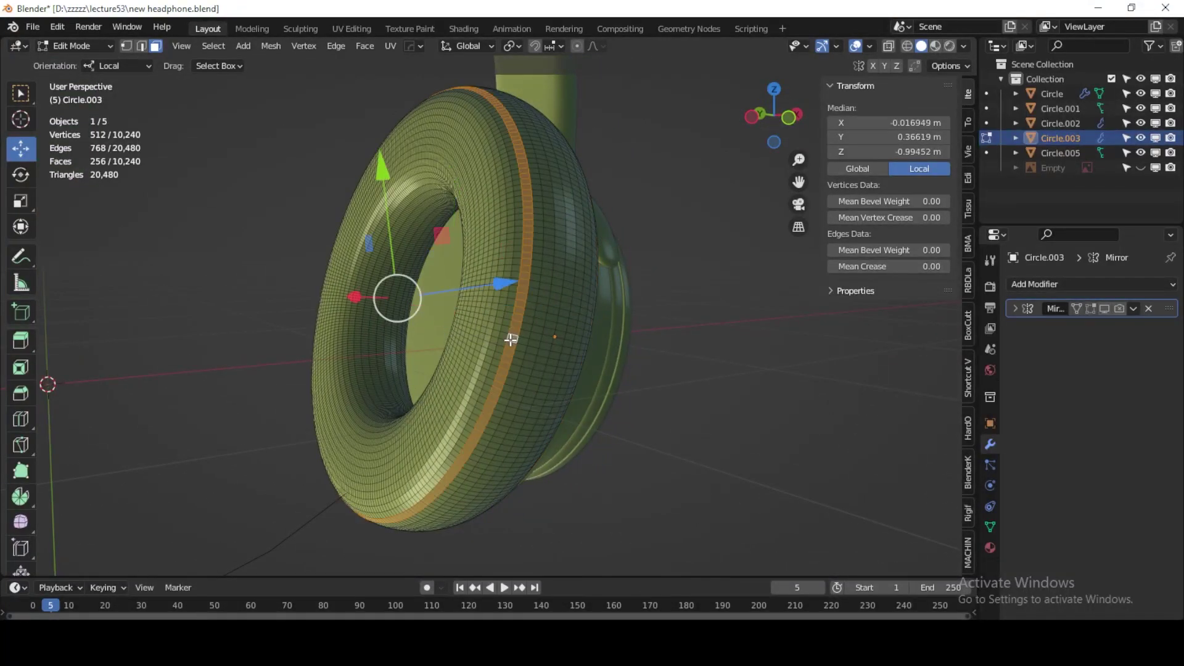
{"action": "mouse_move", "coordinate": [515, 339]}
{"action": "middle_mouse_down"}
{"action": "mouse_move", "coordinate": [428, 331]}
{"action": "mouse_move", "coordinate": [454, 369]}
{"action": "middle_mouse_up"}
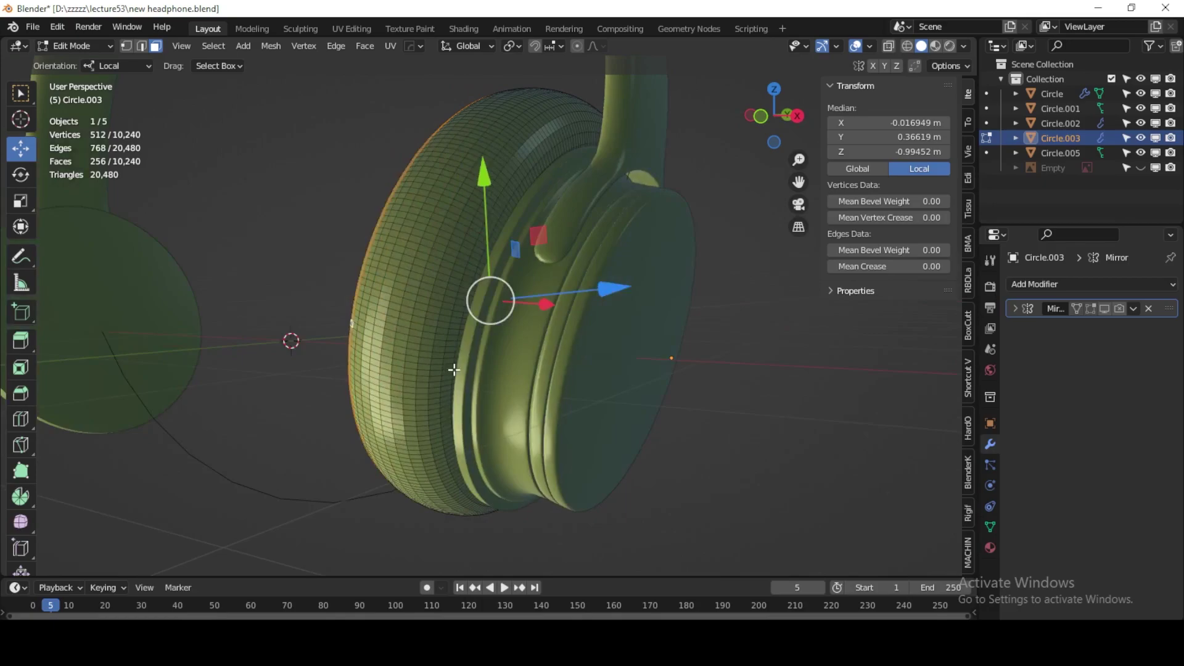
{"action": "left_click", "coordinate": [443, 336], "text": "alt+shift"}
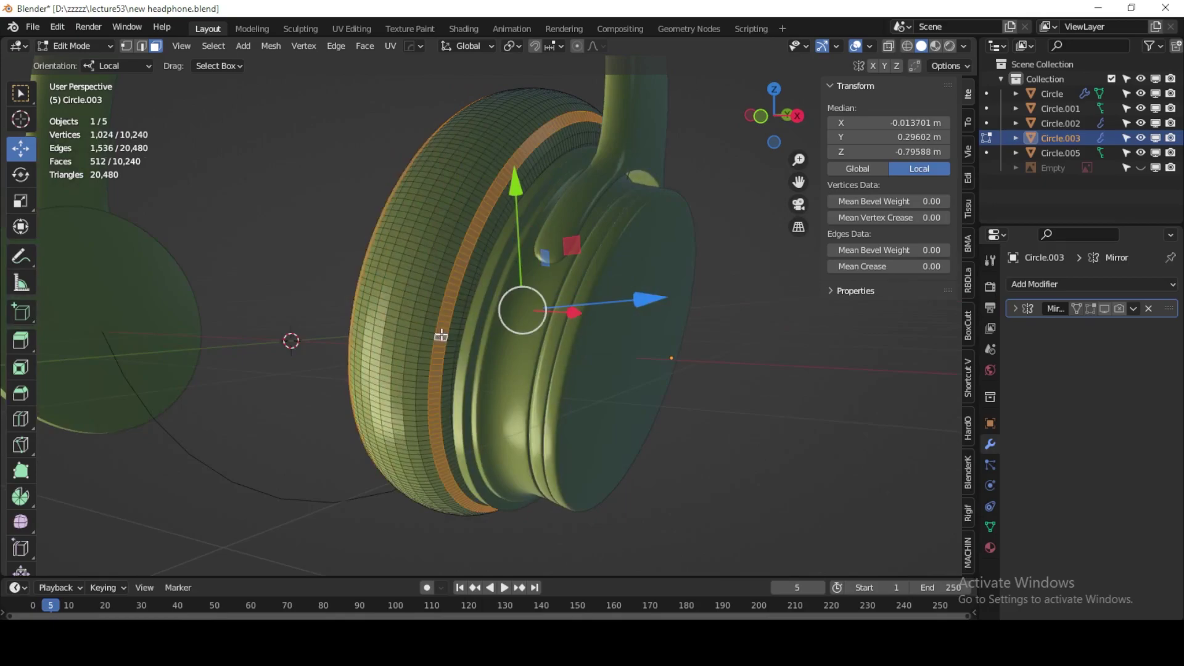
{"action": "middle_click_drag", "start_coordinate": [416, 326], "coordinate": [491, 334]}
{"action": "key", "text": "x"}
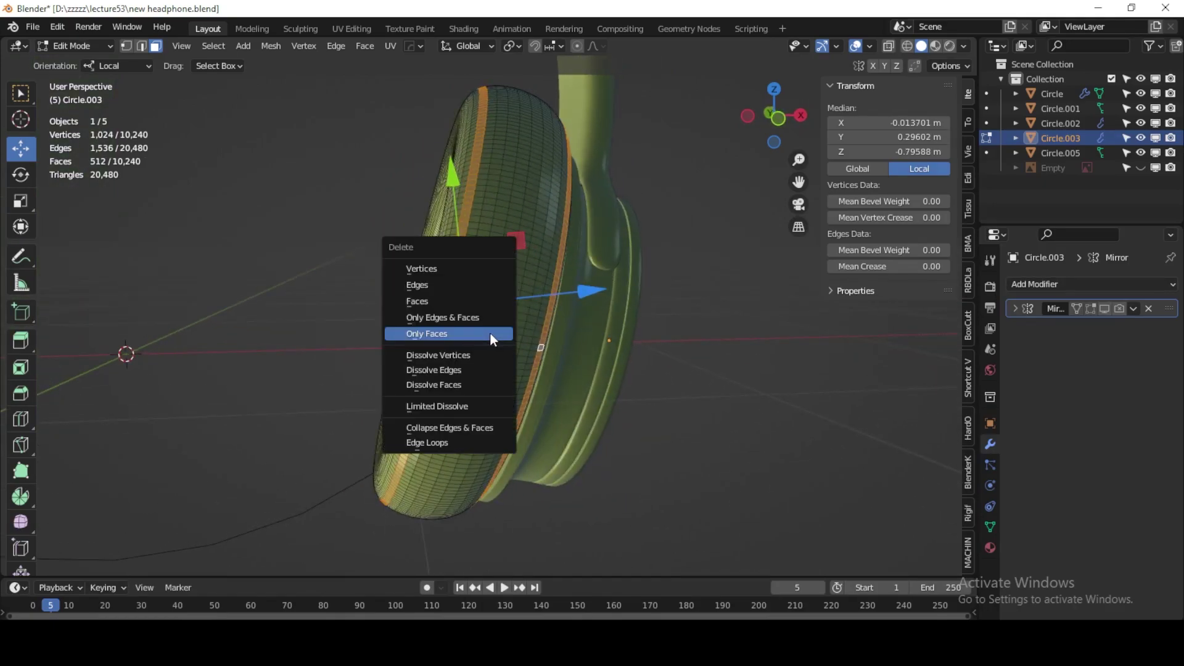
{"action": "left_click", "coordinate": [492, 339]}
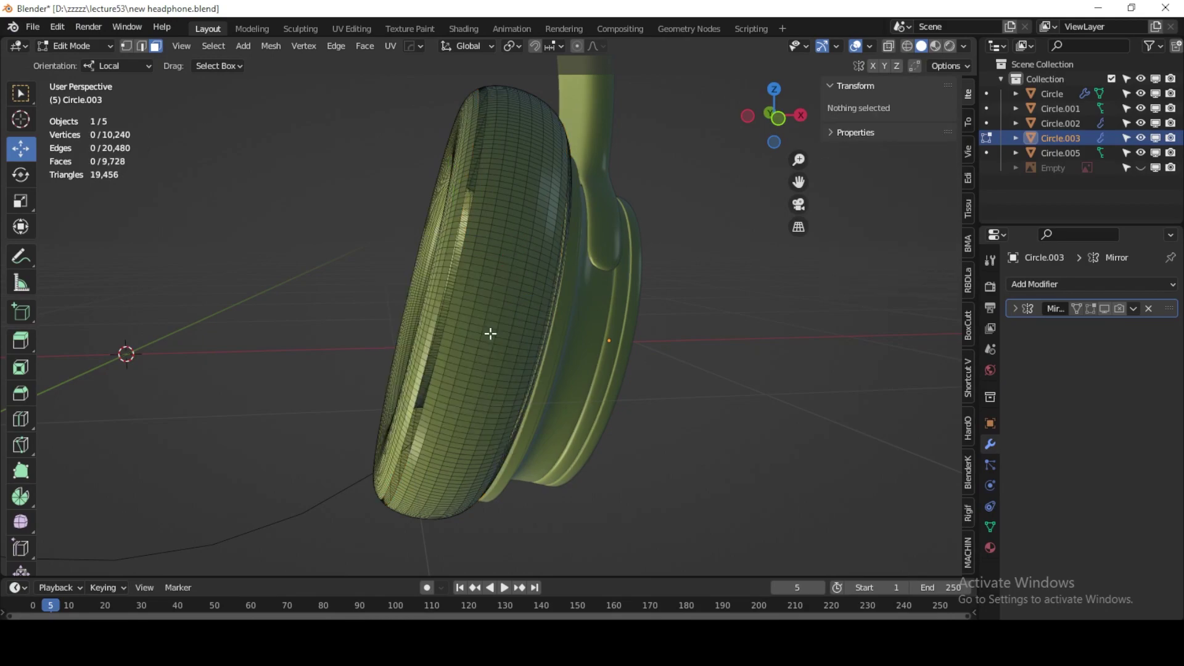
{"action": "mouse_move", "coordinate": [490, 334]}
{"action": "middle_mouse_down"}
{"action": "mouse_move", "coordinate": [510, 364]}
{"action": "mouse_move", "coordinate": [417, 327]}
{"action": "mouse_move", "coordinate": [533, 228]}
{"action": "middle_mouse_up"}
Step: Select a face loop on the cushion and hide the outer Circle object
{"action": "left_click", "coordinate": [482, 267], "text": "alt"}
{"action": "left_click", "coordinate": [1140, 94]}
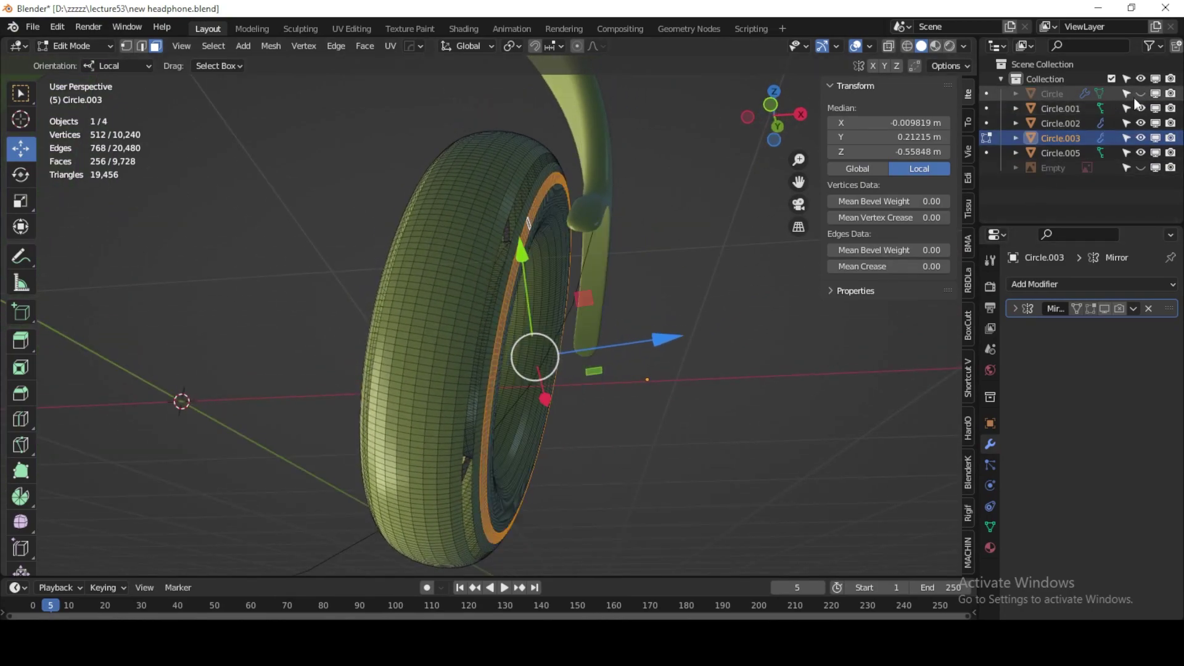
{"action": "middle_click_drag", "start_coordinate": [482, 385], "coordinate": [412, 378]}
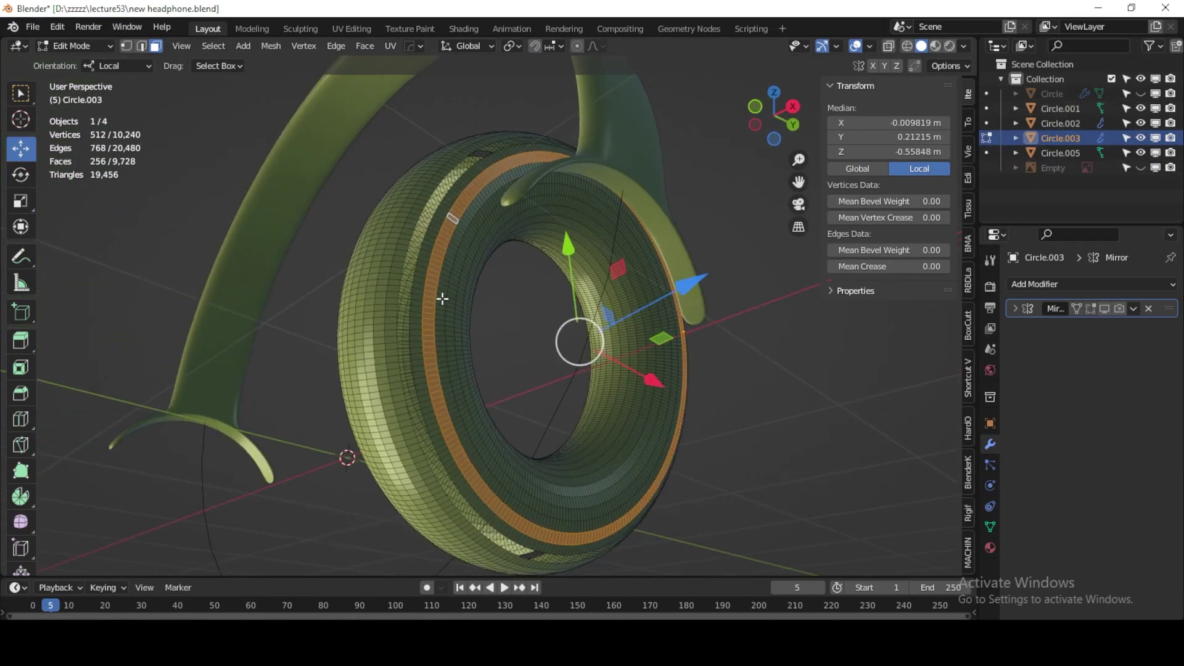
{"action": "mouse_move", "coordinate": [442, 299]}
{"action": "middle_mouse_down"}
{"action": "mouse_move", "coordinate": [460, 333]}
{"action": "mouse_move", "coordinate": [1034, 502]}
{"action": "middle_mouse_up"}
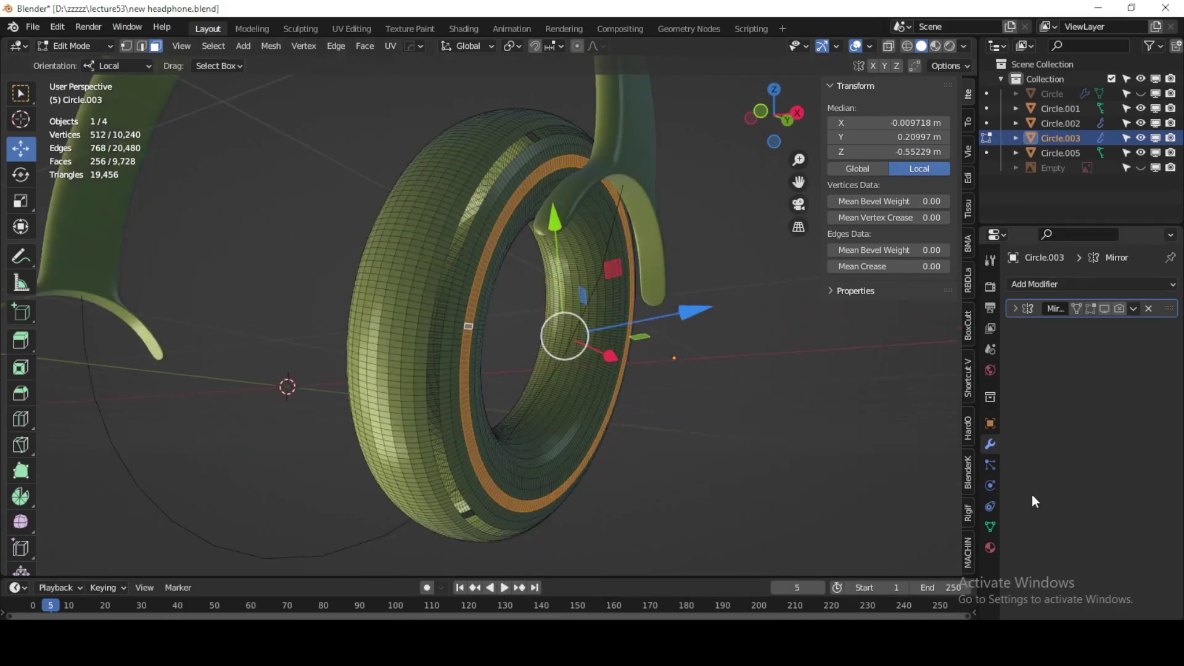
Step: Assign the selected loop to a new vertex group 'Group' and return to Object Mode
{"action": "left_click", "coordinate": [989, 527]}
{"action": "left_click", "coordinate": [1164, 331]}
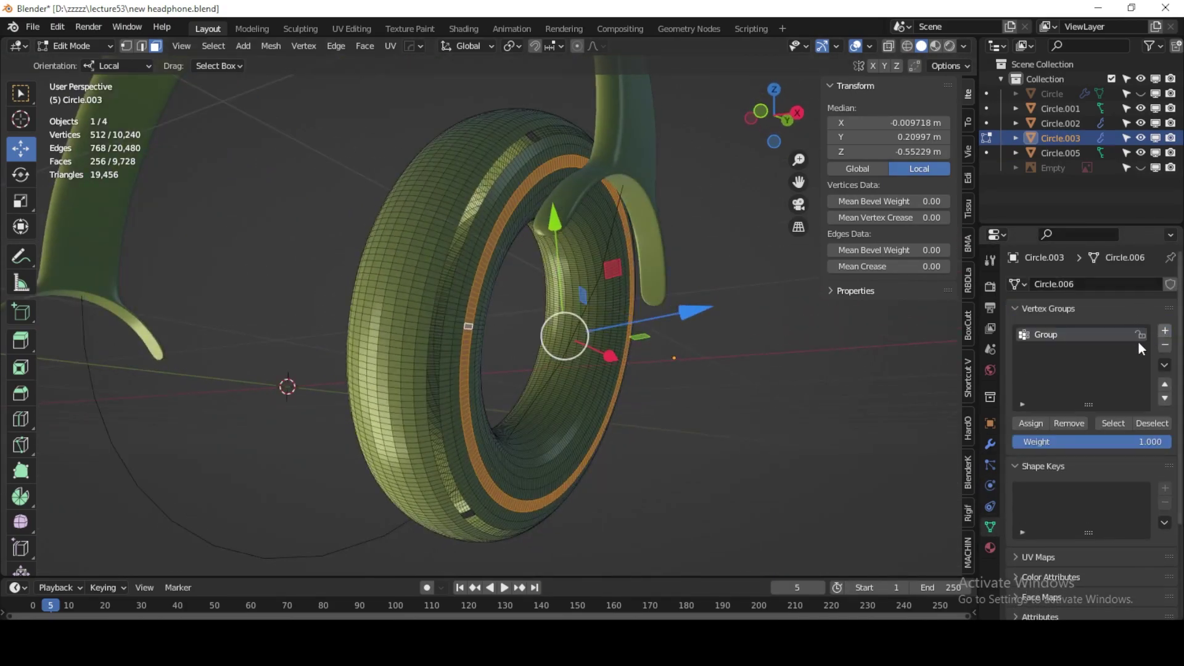
{"action": "left_click", "coordinate": [1034, 426]}
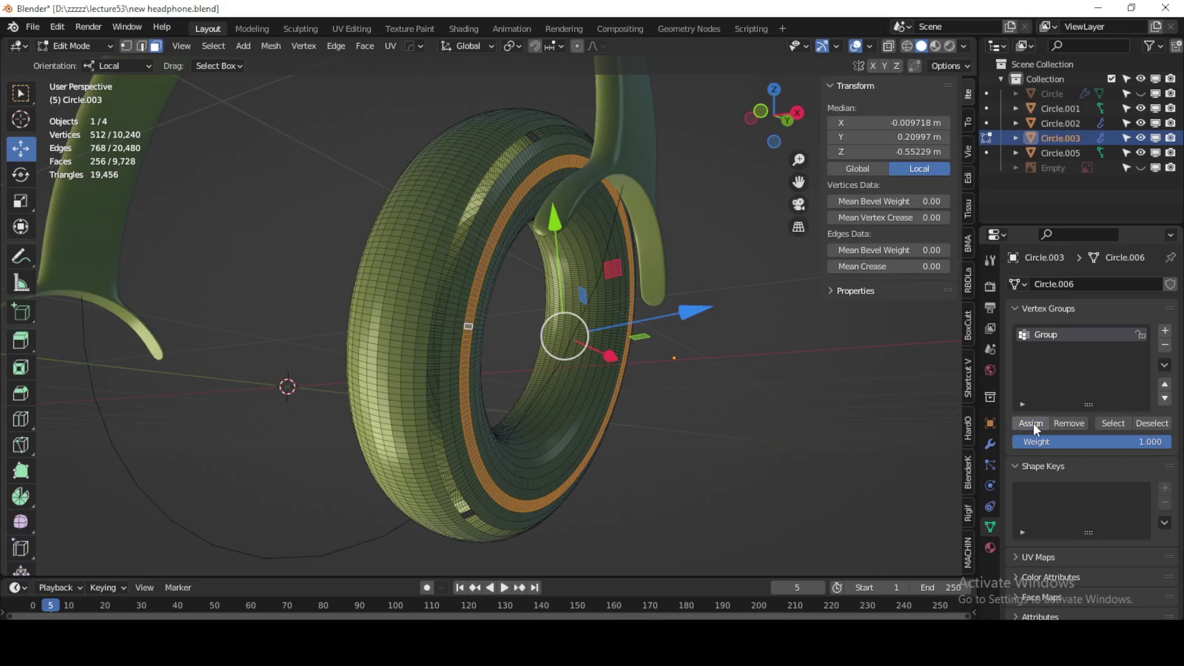
{"action": "left_click", "coordinate": [97, 46]}
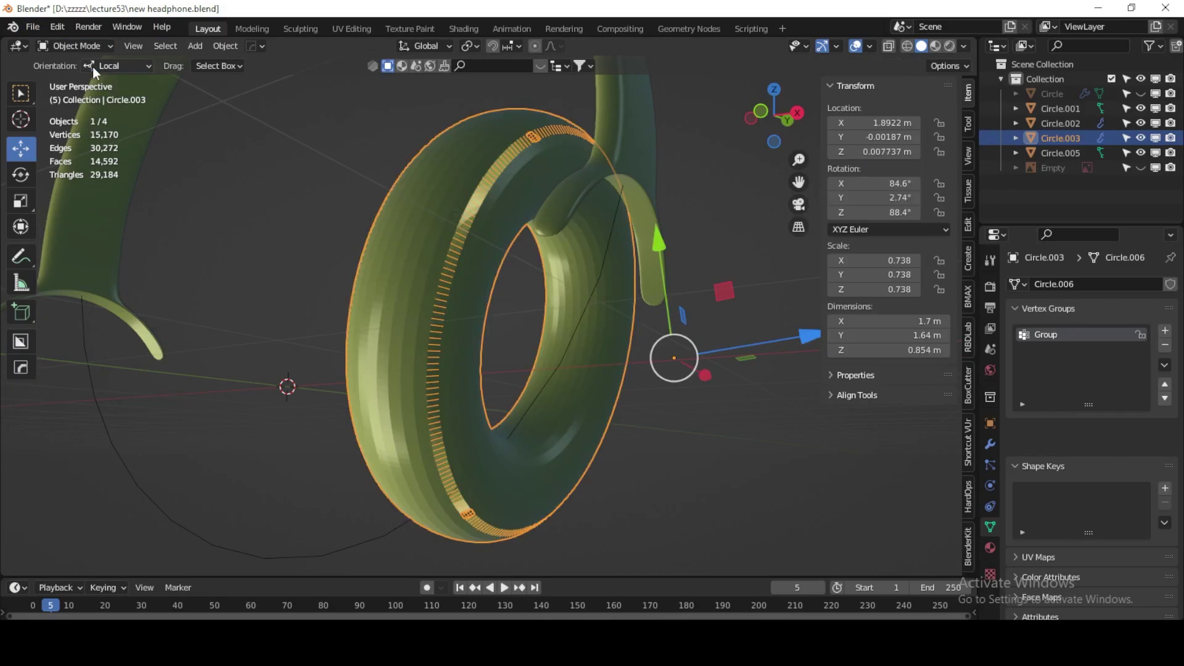
{"action": "middle_click_drag", "start_coordinate": [459, 330], "coordinate": [580, 340]}
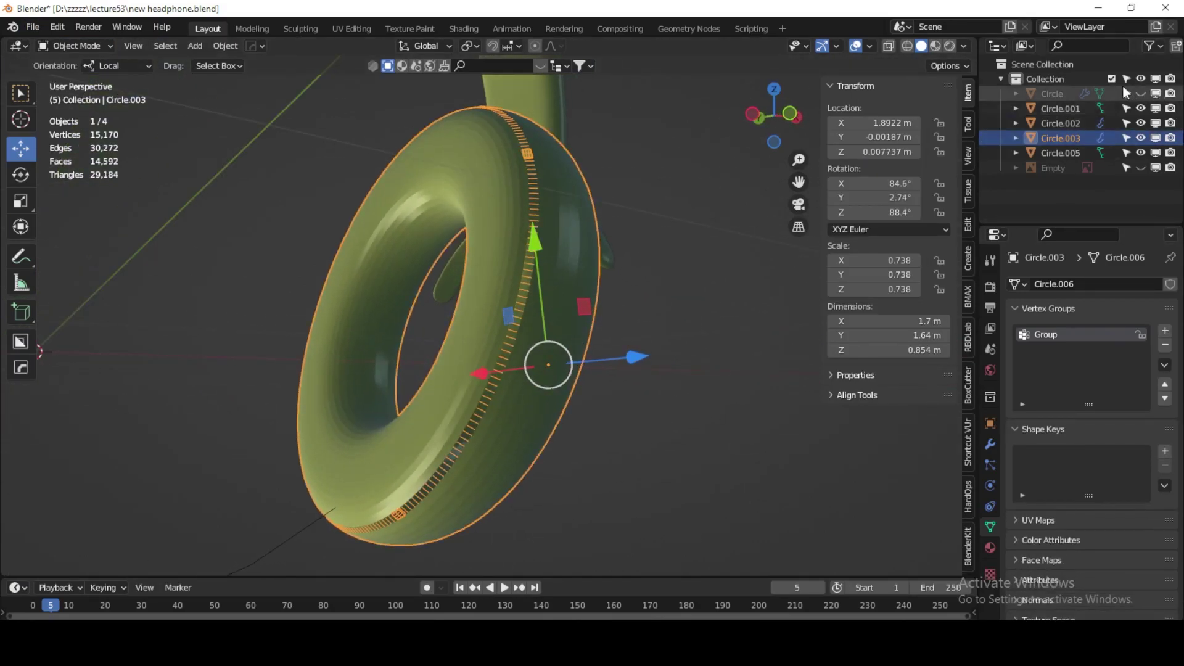
Step: Add a Cloth modifier to the ear cushion
{"action": "left_click", "coordinate": [990, 445]}
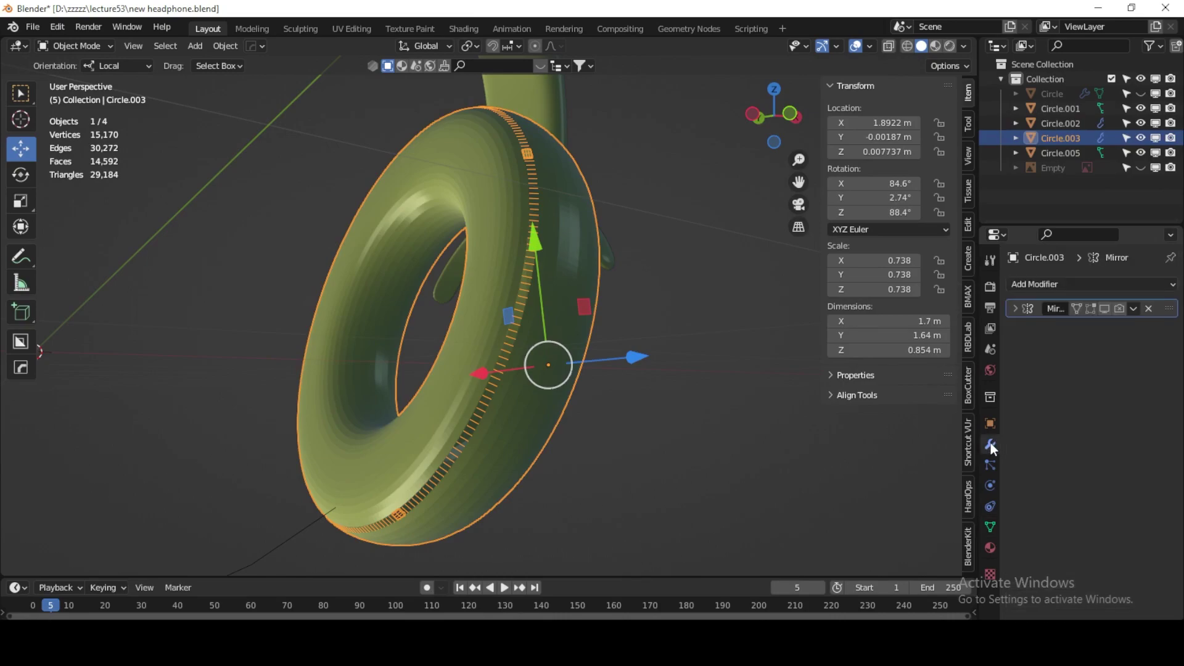
{"action": "left_click", "coordinate": [1145, 285]}
{"action": "left_click", "coordinate": [1114, 326]}
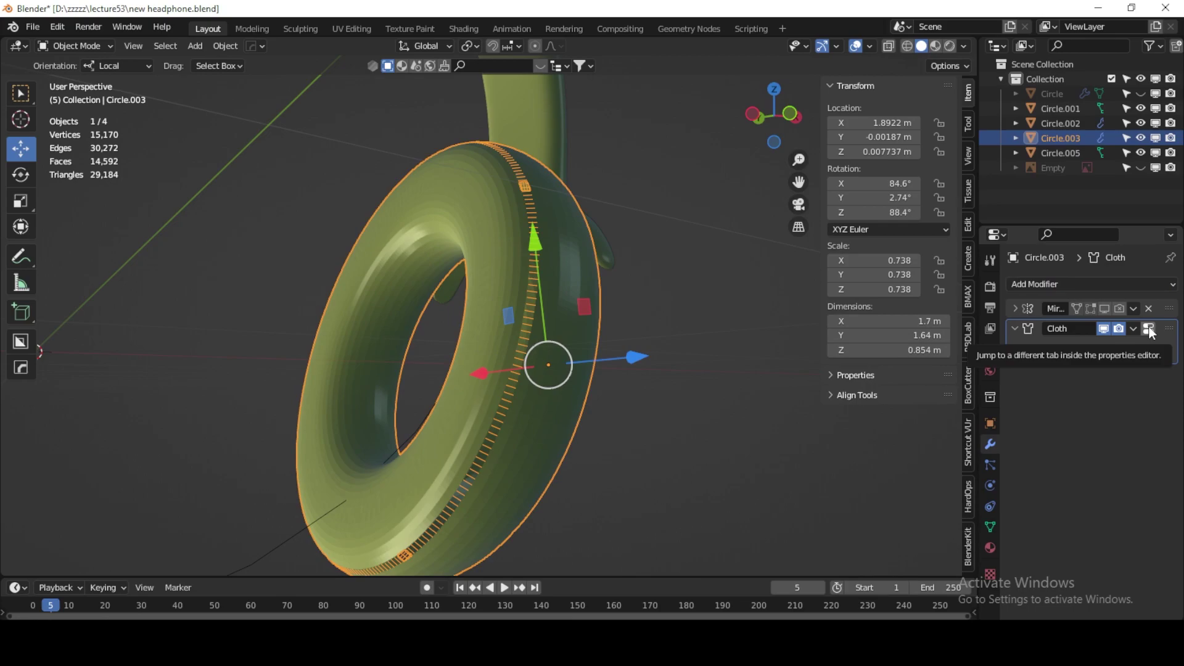
{"action": "left_click", "coordinate": [1149, 330]}
{"action": "scroll", "coordinate": [1034, 464], "scroll_direction": "down", "scroll_amount": 5}
{"action": "scroll", "coordinate": [1035, 460], "scroll_direction": "down", "scroll_amount": 3}
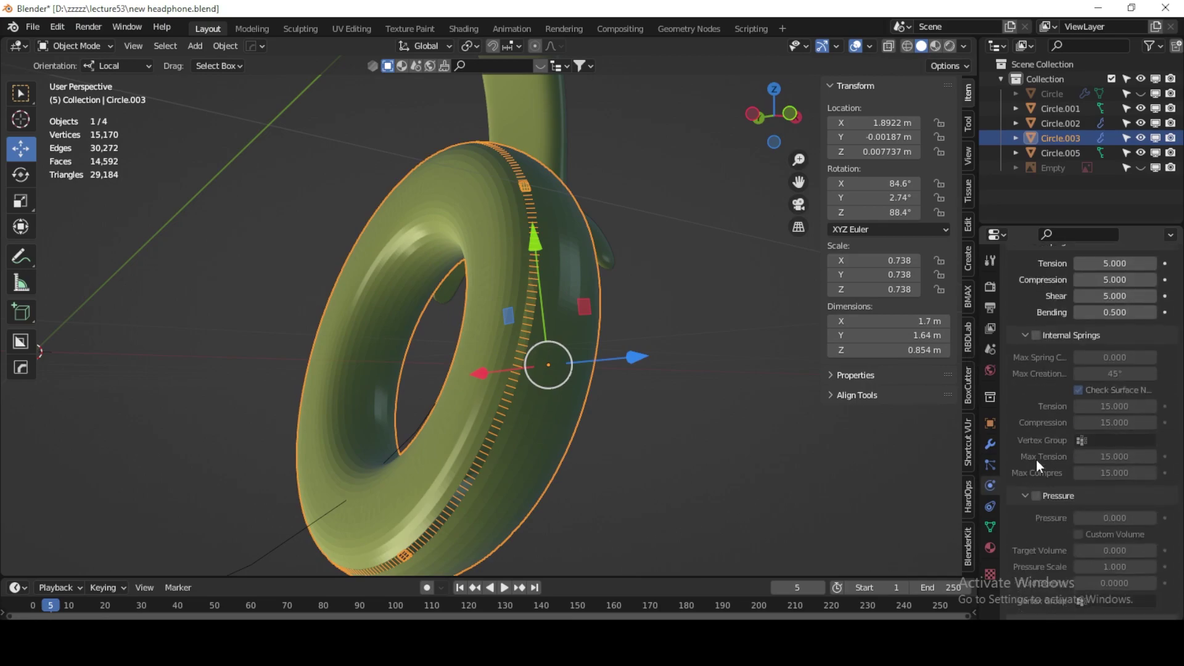
{"action": "scroll", "coordinate": [1036, 460], "scroll_direction": "down", "scroll_amount": 7}
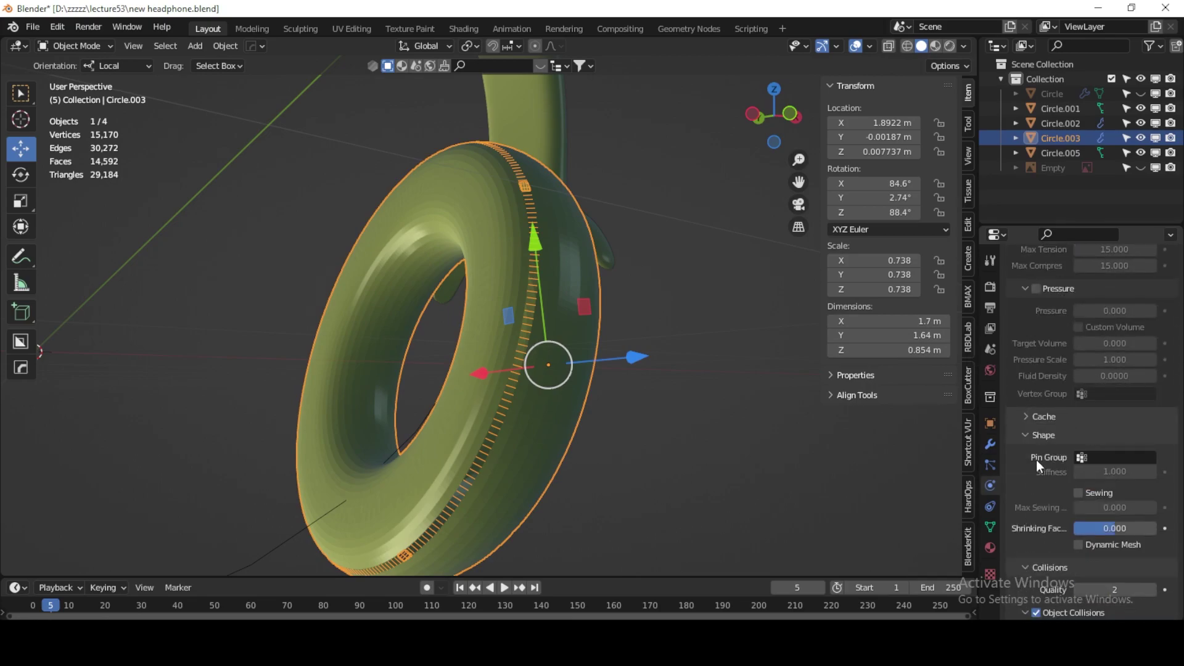
Step: Enable cloth Pressure and set it to 8.7
{"action": "left_click", "coordinate": [1037, 289]}
{"action": "scroll", "coordinate": [1048, 434], "scroll_direction": "down", "scroll_amount": 5}
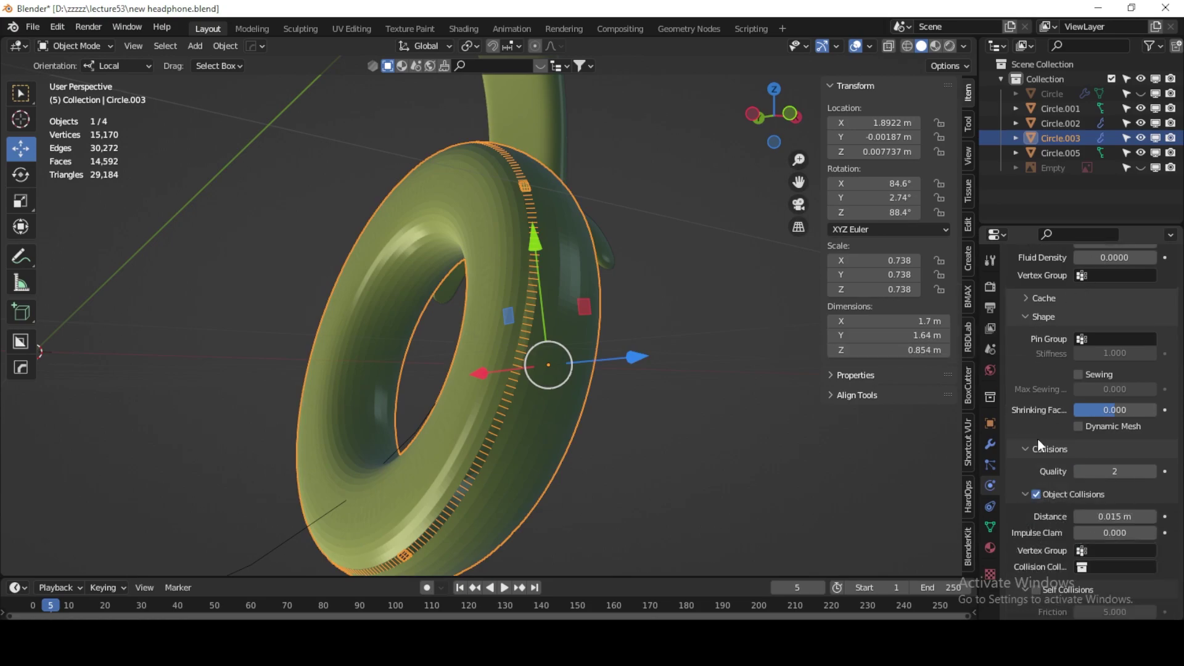
{"action": "scroll", "coordinate": [1041, 440], "scroll_direction": "up", "scroll_amount": 8}
{"action": "left_click", "coordinate": [1118, 399]}
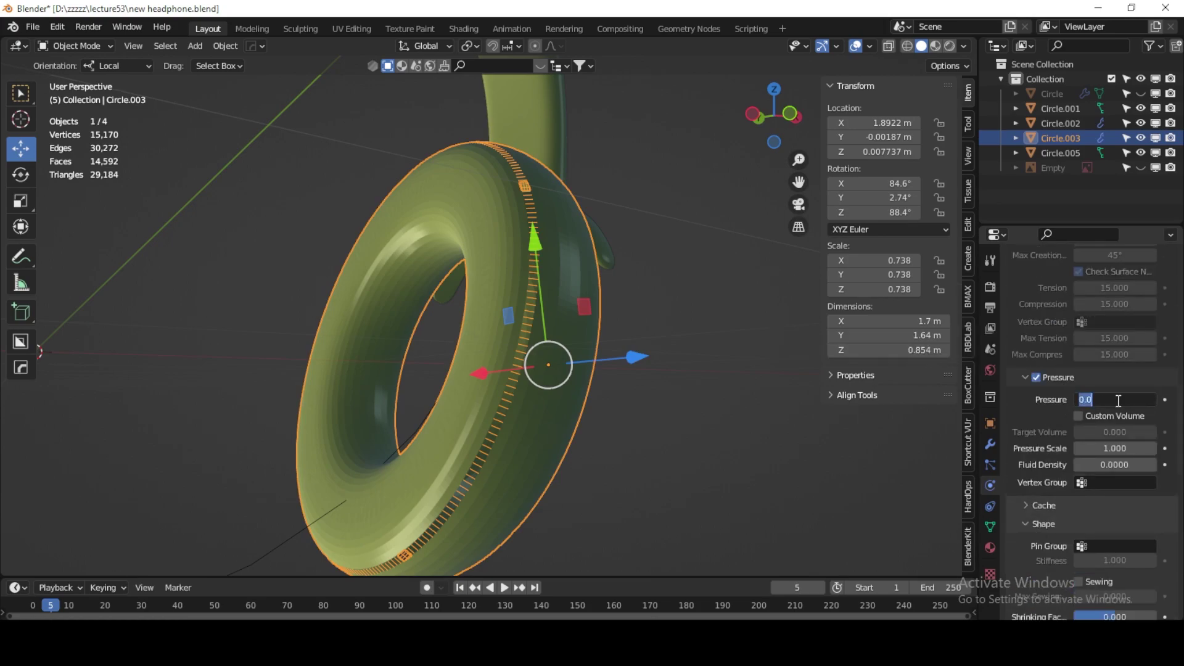
{"action": "type", "text": ".7"}
{"action": "key", "text": "Return"}
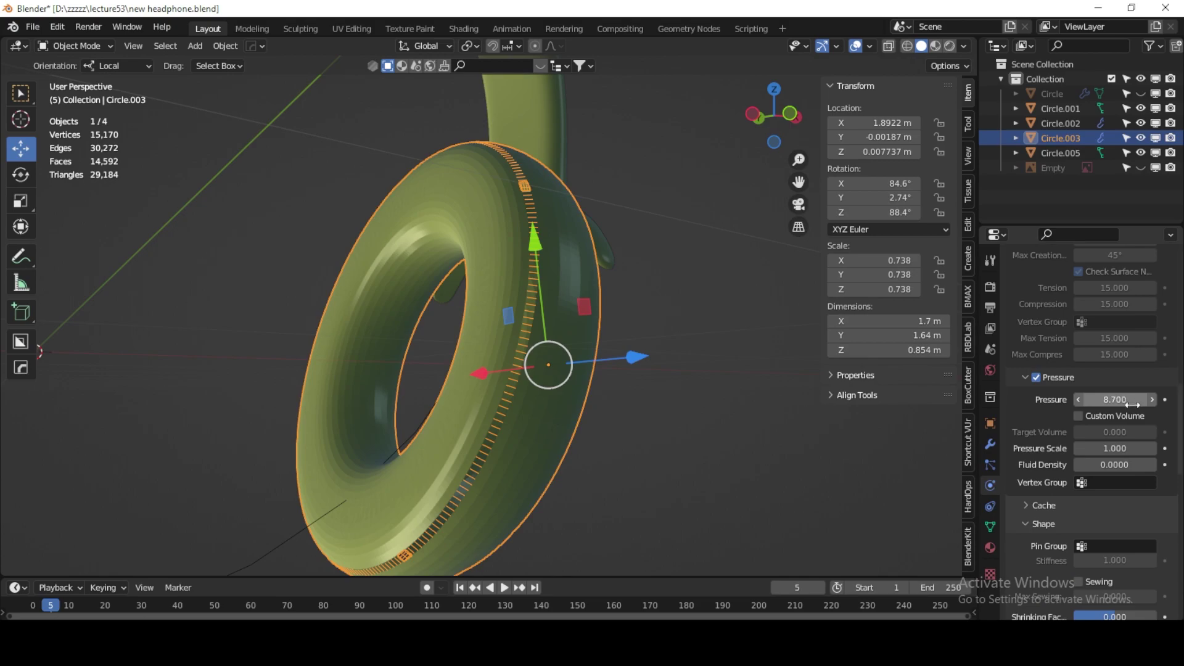
Step: Set the cloth Pin Group to the 'Group' vertex group
{"action": "scroll", "coordinate": [1110, 419], "scroll_direction": "down", "scroll_amount": 3}
{"action": "scroll", "coordinate": [1098, 426], "scroll_direction": "down", "scroll_amount": 2}
{"action": "scroll", "coordinate": [1086, 430], "scroll_direction": "down", "scroll_amount": 1}
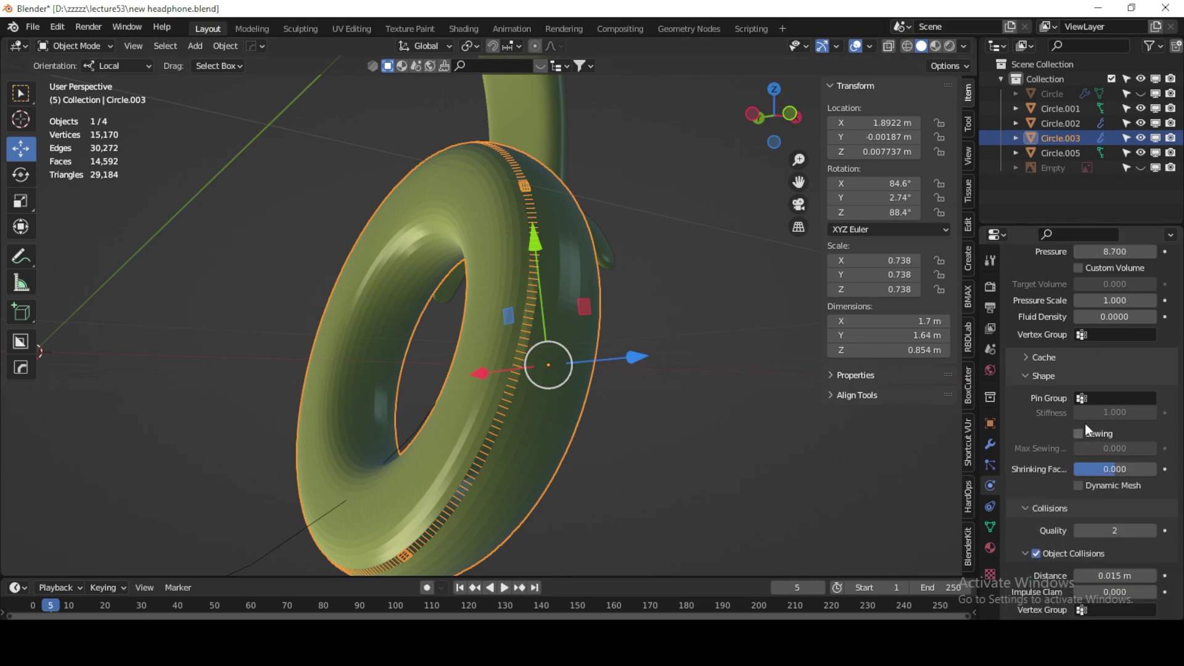
{"action": "left_click", "coordinate": [1103, 399]}
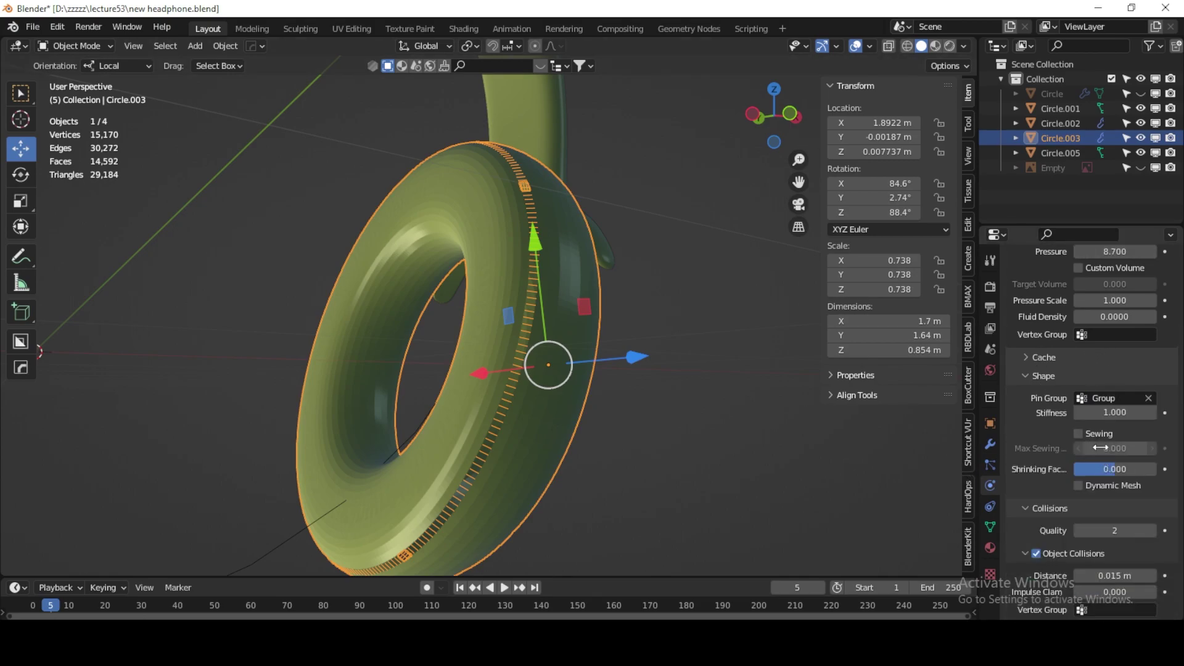
Step: Set the cloth Gravity field weight to 0
{"action": "scroll", "coordinate": [1101, 447], "scroll_direction": "down", "scroll_amount": 2}
{"action": "scroll", "coordinate": [1053, 457], "scroll_direction": "down", "scroll_amount": 4}
{"action": "scroll", "coordinate": [1049, 474], "scroll_direction": "down", "scroll_amount": 5}
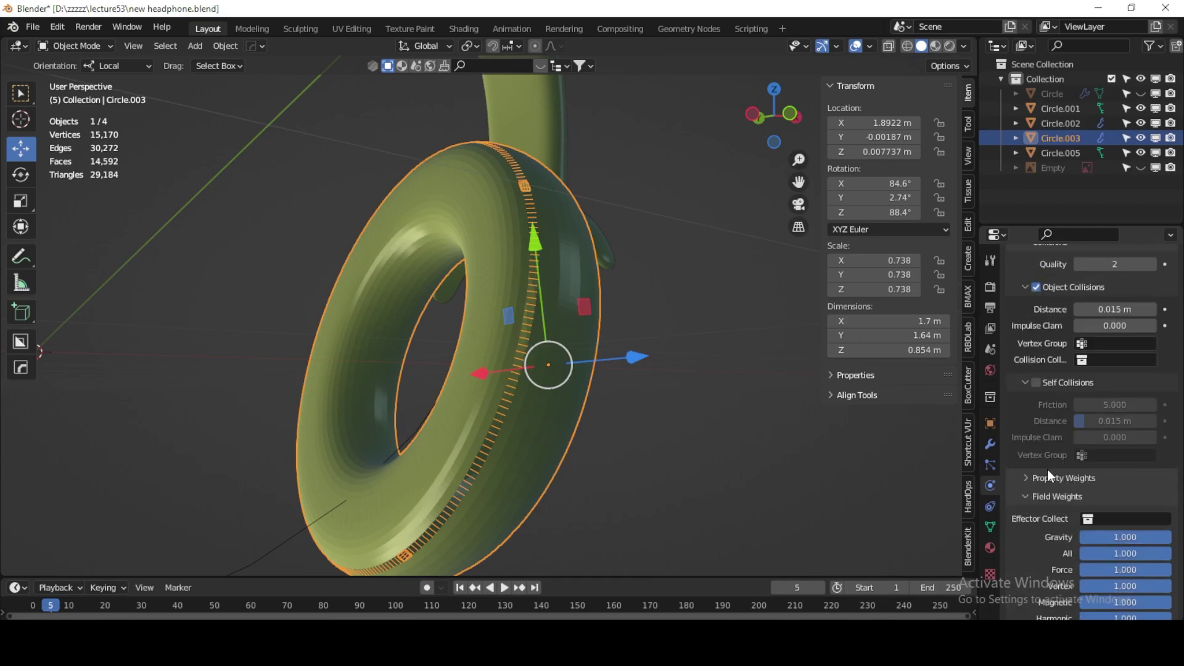
{"action": "double_click", "coordinate": [1117, 537]}
{"action": "type", "text": "0"}
{"action": "key", "text": "Return"}
Step: Test-play the cloth simulation, then stop and rewind to frame 1
{"action": "middle_click_drag", "start_coordinate": [626, 466], "coordinate": [651, 502]}
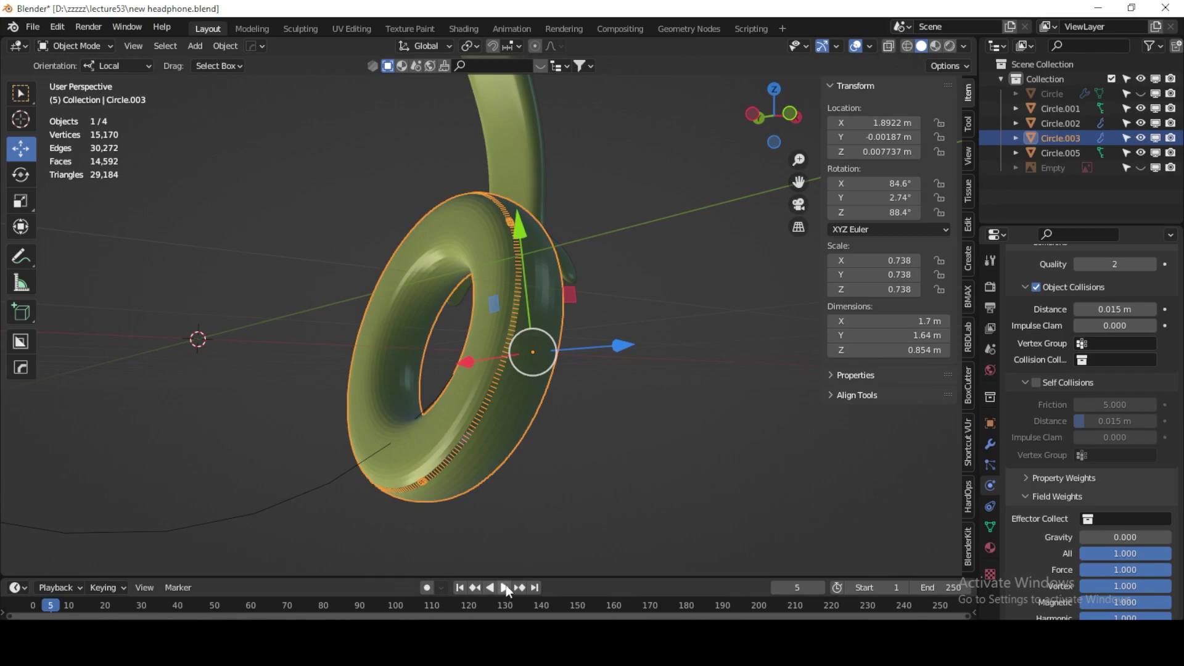
{"action": "left_click", "coordinate": [460, 588]}
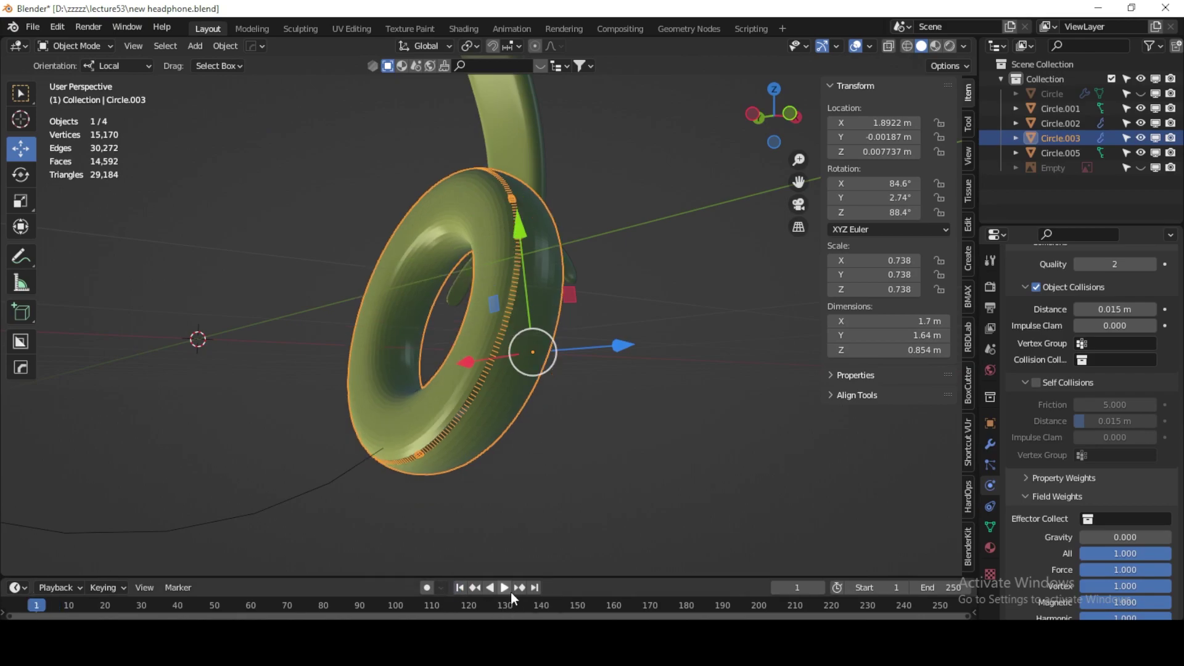
{"action": "left_click", "coordinate": [505, 587]}
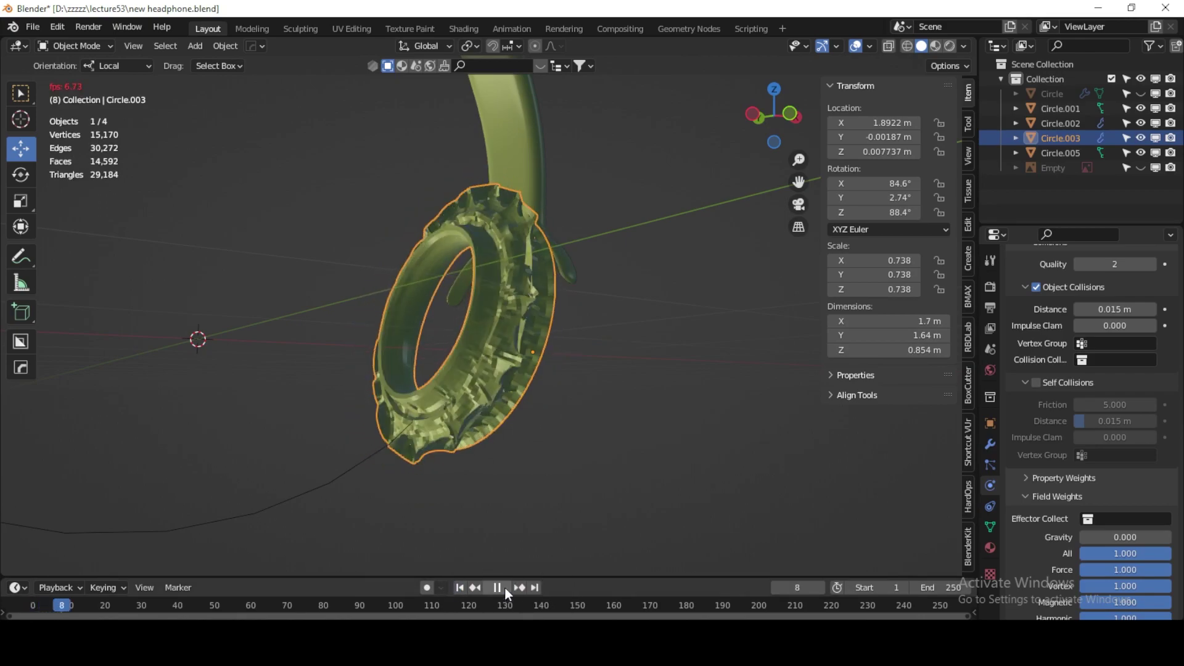
{"action": "left_click", "coordinate": [504, 587]}
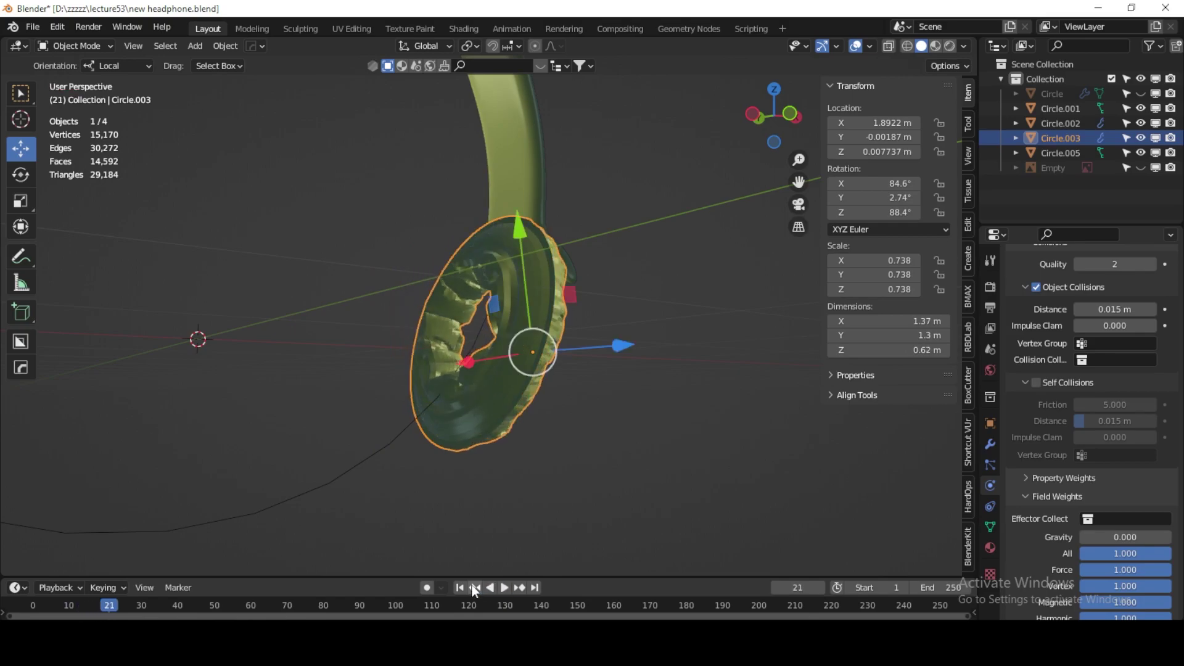
{"action": "left_click", "coordinate": [458, 587]}
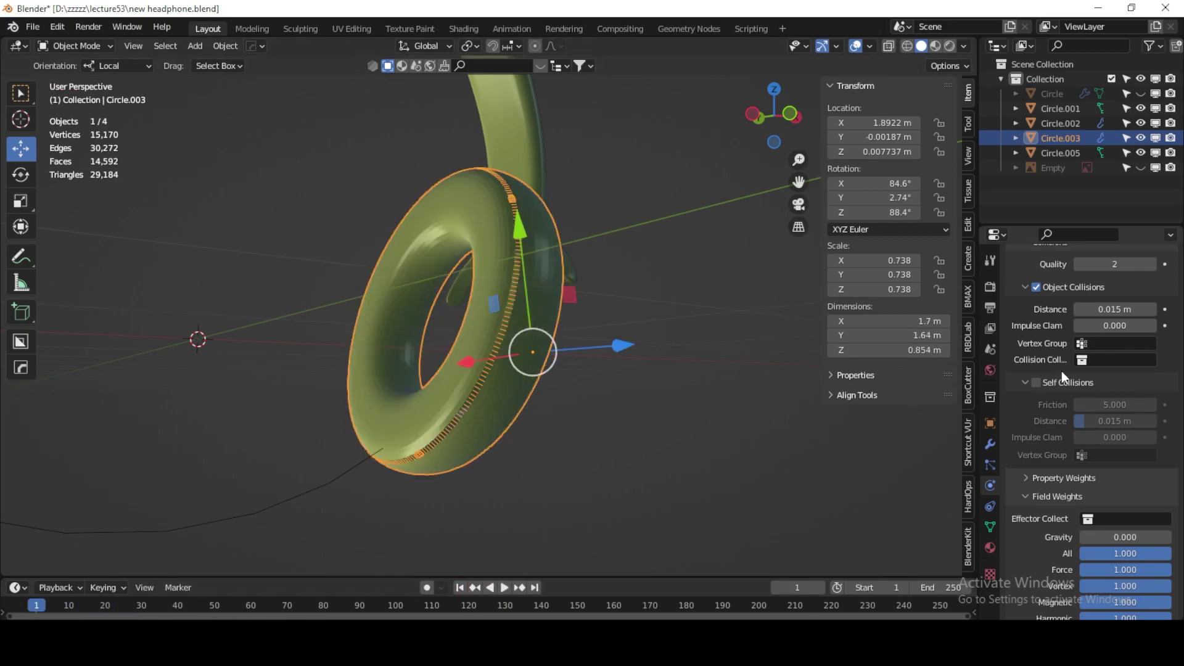
Step: Toggle cloth Pressure off and on, then replay the simulation to inflate the pad
{"action": "scroll", "coordinate": [1060, 371], "scroll_direction": "up", "scroll_amount": 4}
{"action": "scroll", "coordinate": [1049, 379], "scroll_direction": "up", "scroll_amount": 1}
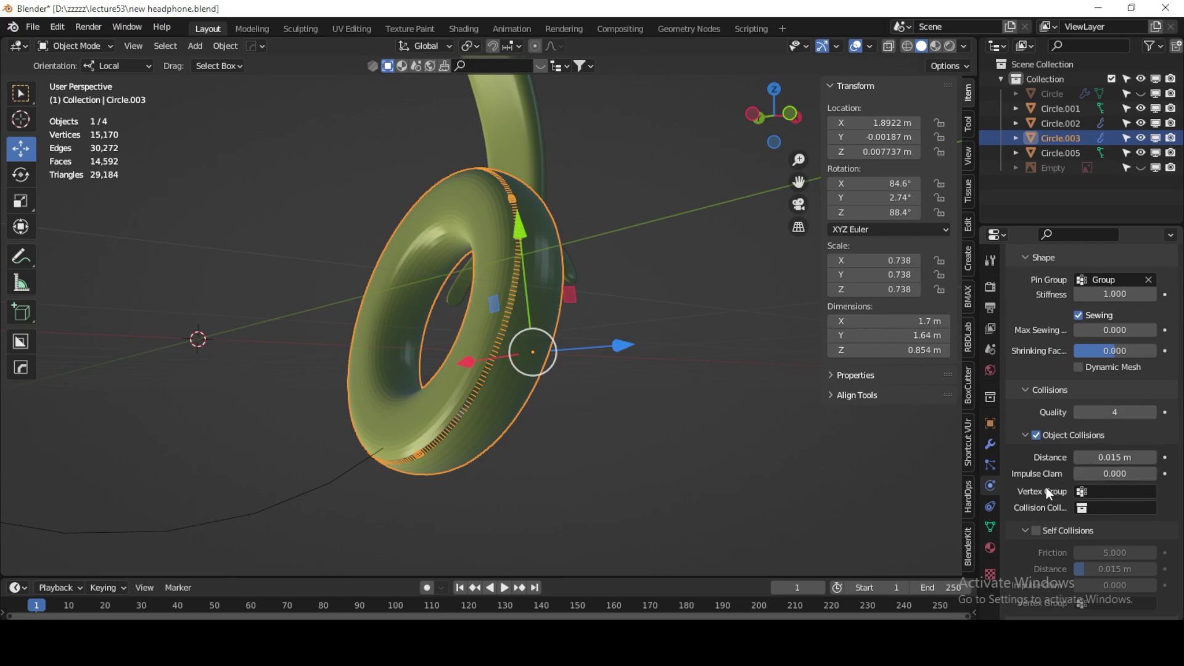
{"action": "scroll", "coordinate": [1048, 493], "scroll_direction": "up", "scroll_amount": 1}
{"action": "scroll", "coordinate": [1048, 493], "scroll_direction": "up", "scroll_amount": 4}
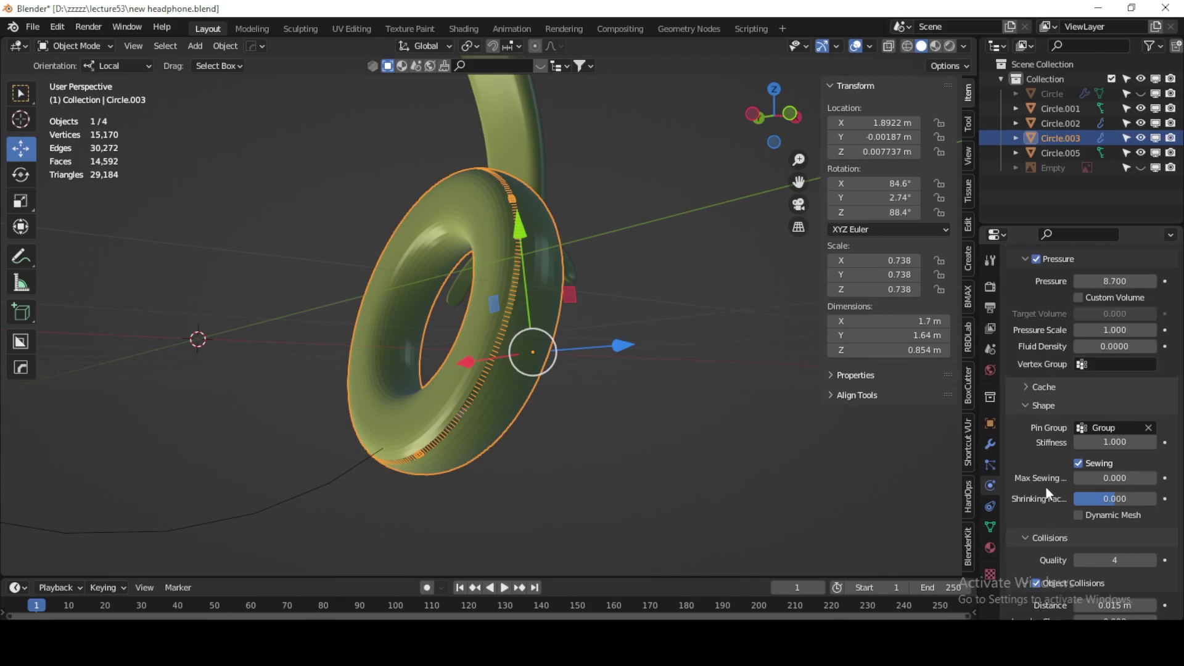
{"action": "scroll", "coordinate": [1048, 494], "scroll_direction": "up", "scroll_amount": 2}
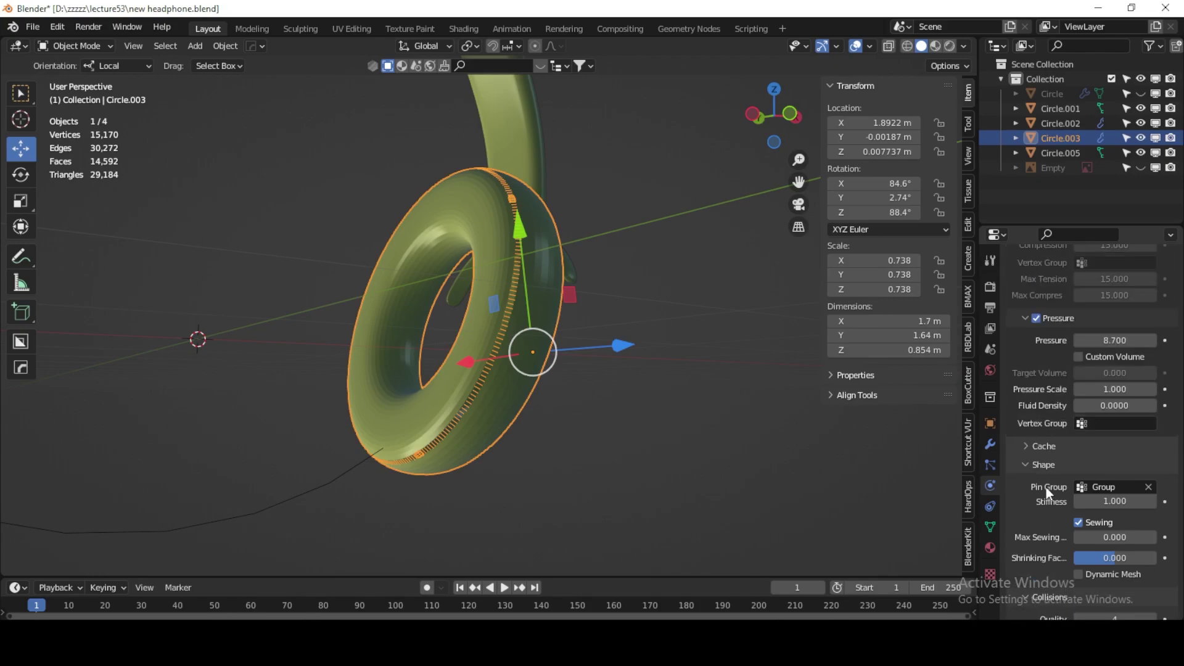
{"action": "left_click", "coordinate": [1038, 320]}
{"action": "scroll", "coordinate": [1113, 566], "scroll_direction": "down", "scroll_amount": 1}
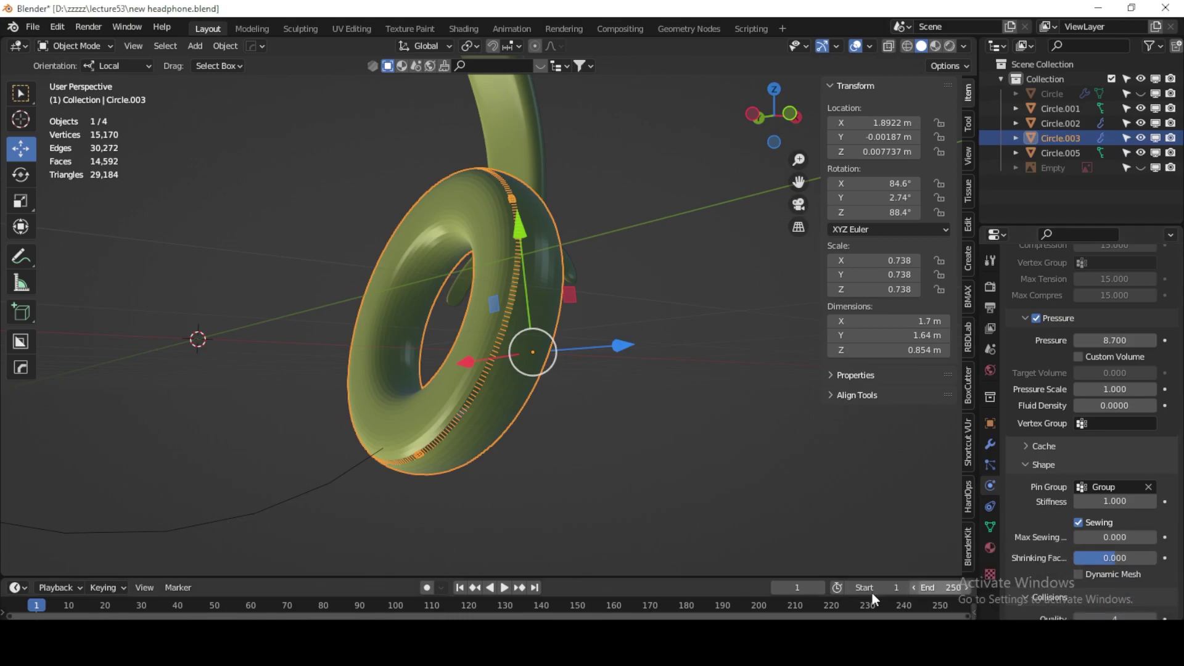
{"action": "left_click", "coordinate": [503, 587]}
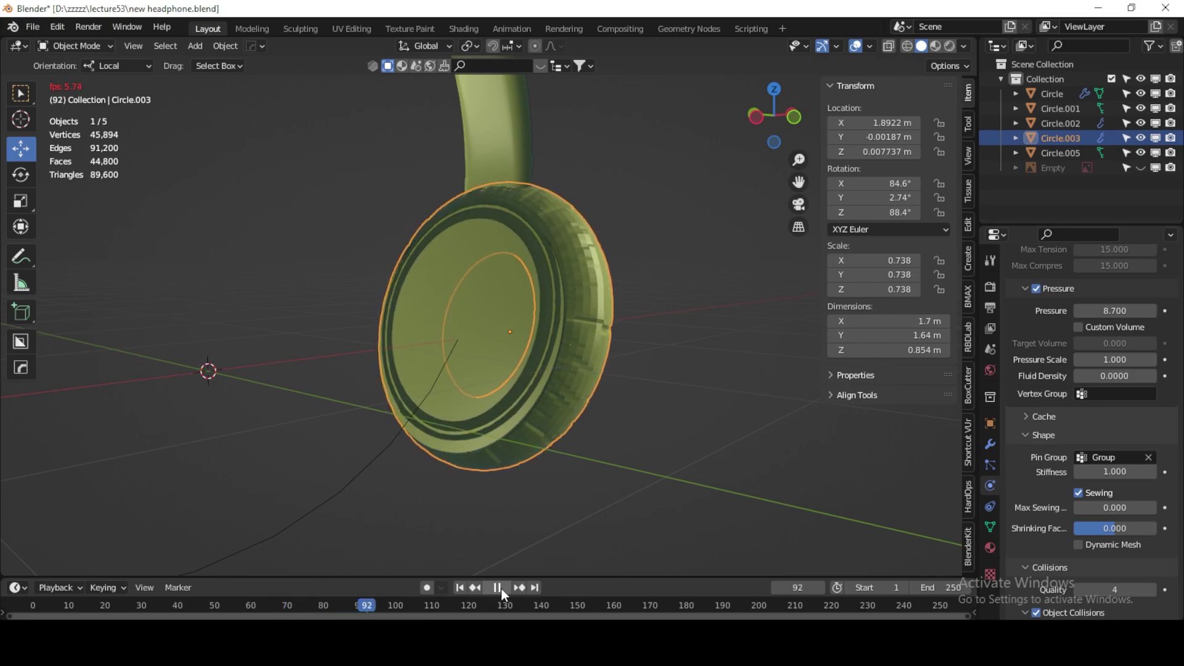
Step: Stop playback at the inflated pose and add a Solidify modifier (0.01 m thickness)
{"action": "left_click", "coordinate": [500, 587]}
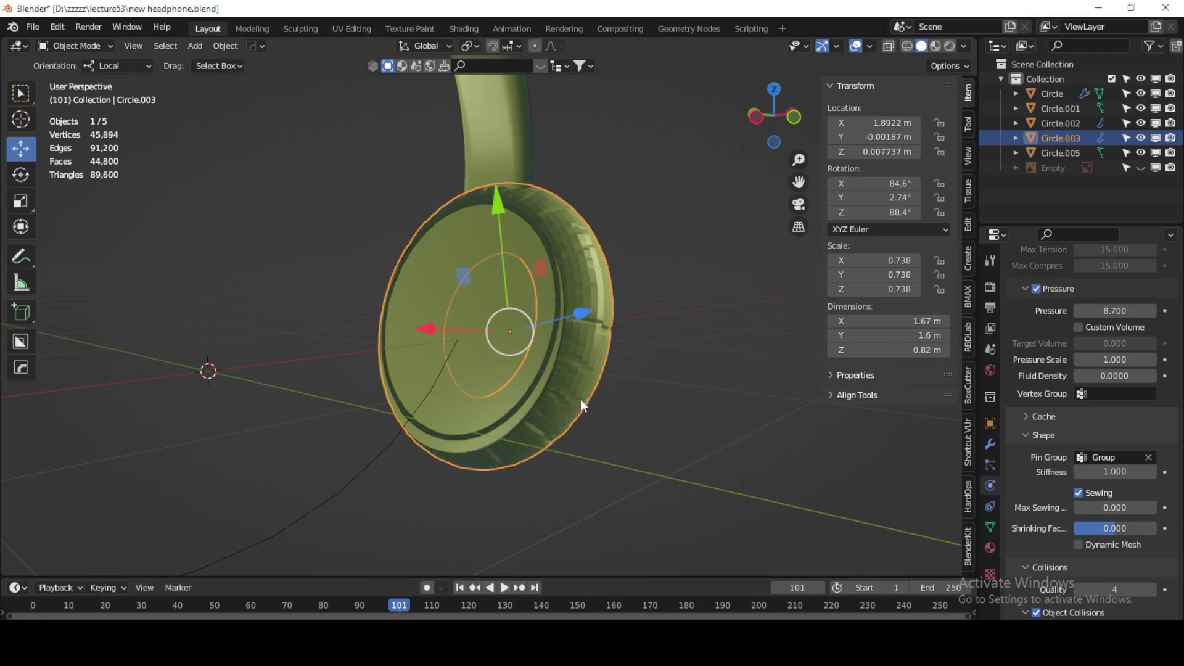
{"action": "middle_click_drag", "start_coordinate": [579, 398], "coordinate": [397, 369]}
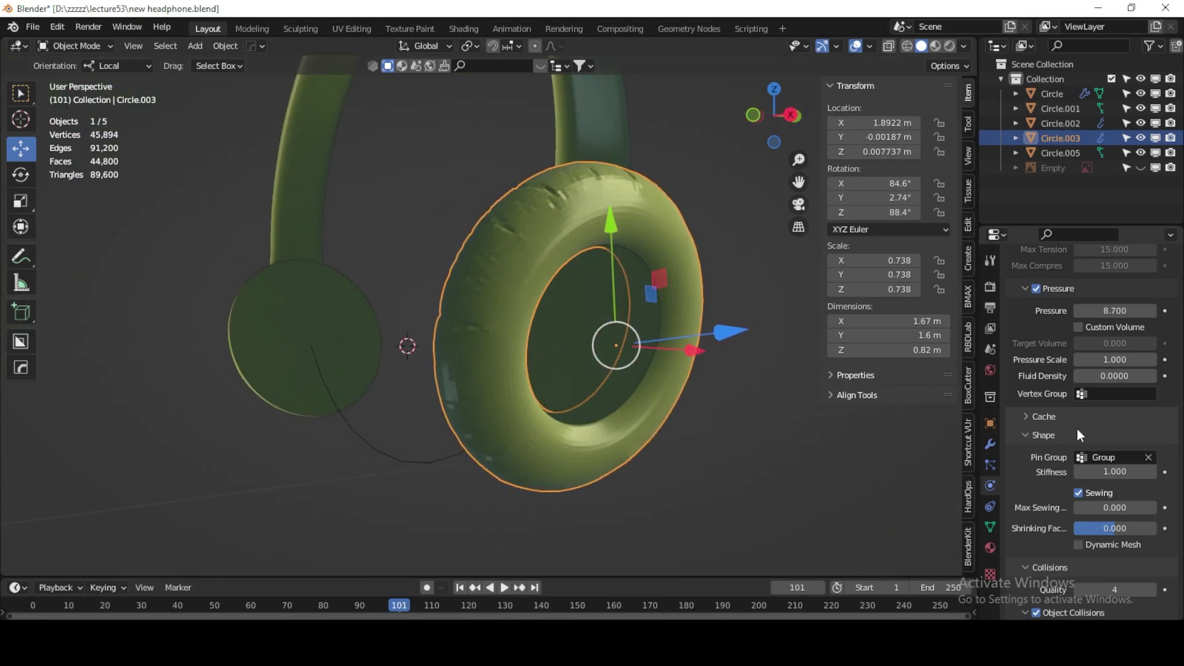
{"action": "scroll", "coordinate": [1023, 308], "scroll_direction": "up", "scroll_amount": 5}
{"action": "scroll", "coordinate": [1021, 317], "scroll_direction": "up", "scroll_amount": 5}
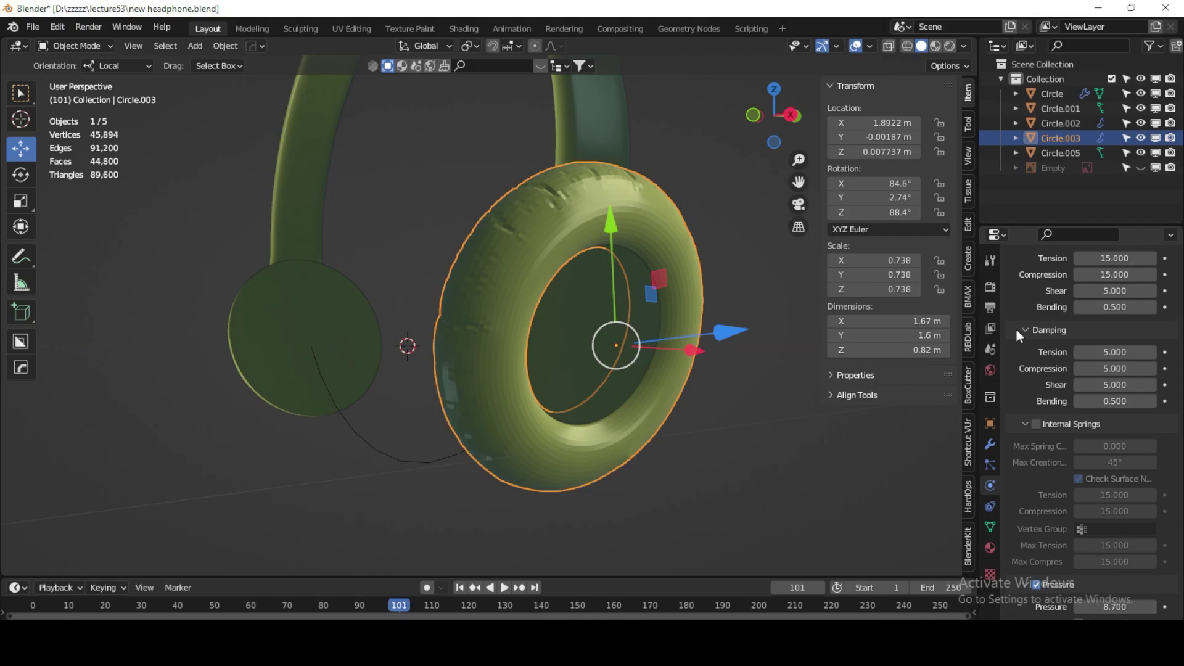
{"action": "left_click", "coordinate": [990, 444]}
{"action": "left_click", "coordinate": [1108, 283]}
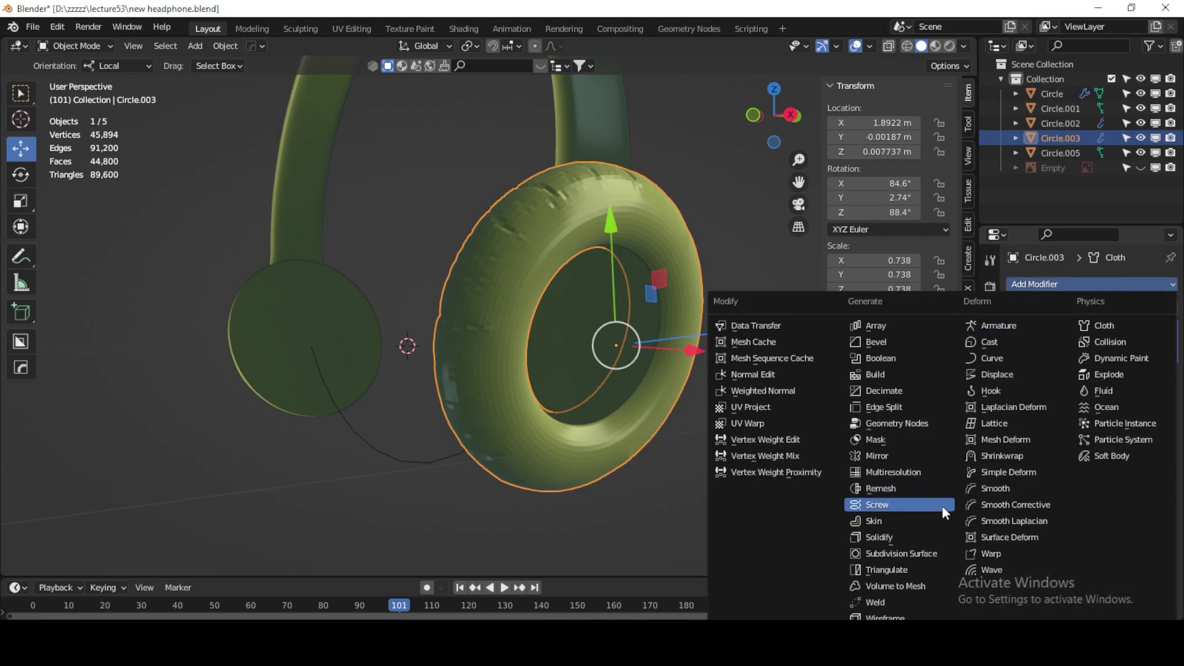
{"action": "left_click", "coordinate": [899, 541]}
Step: Slide the ear pad along its local Z axis to sit against the ear cup
{"action": "mouse_move", "coordinate": [781, 457]}
{"action": "middle_mouse_down"}
{"action": "mouse_move", "coordinate": [594, 268]}
{"action": "mouse_move", "coordinate": [731, 276]}
{"action": "mouse_move", "coordinate": [617, 278]}
{"action": "middle_mouse_up"}
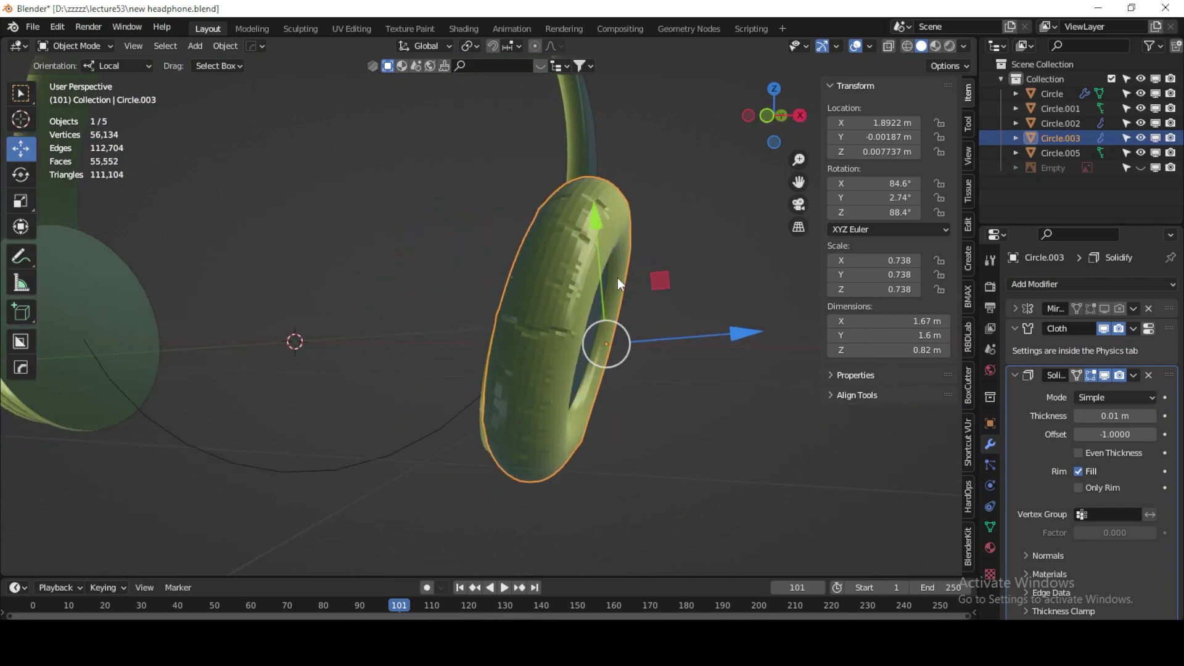
{"action": "mouse_move", "coordinate": [698, 343]}
{"action": "left_mouse_down"}
{"action": "mouse_move", "coordinate": [661, 326]}
{"action": "mouse_move", "coordinate": [652, 336]}
{"action": "left_mouse_up"}
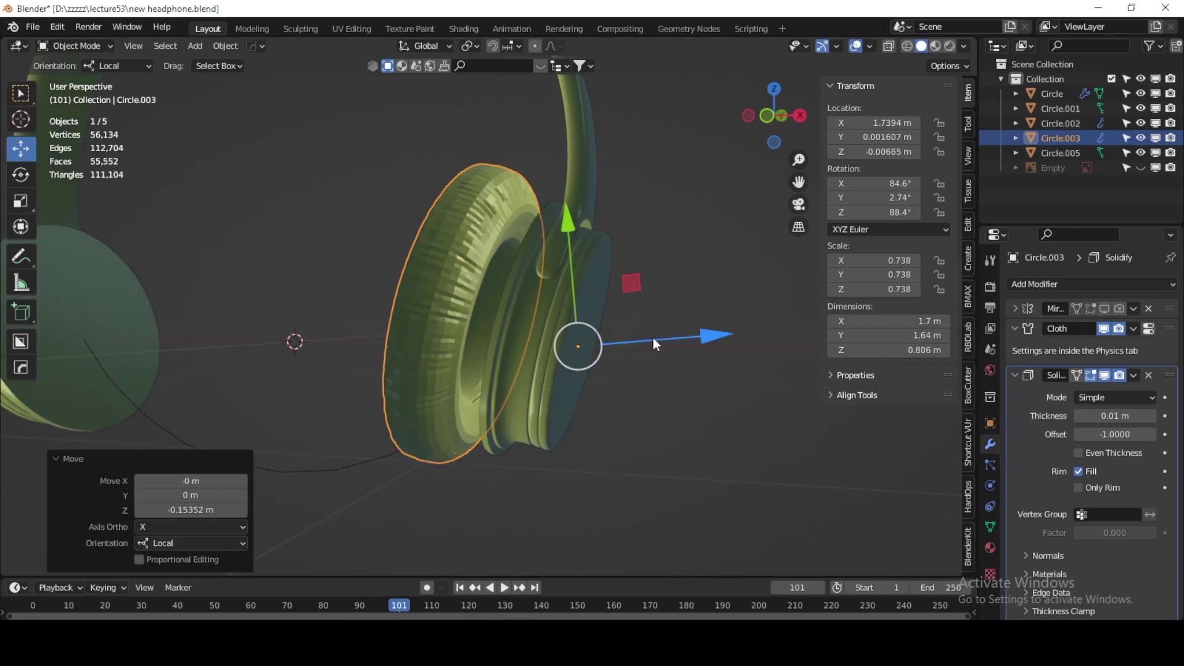
{"action": "middle_click_drag", "start_coordinate": [652, 335], "coordinate": [679, 332]}
{"action": "mouse_move", "coordinate": [680, 332]}
{"action": "left_mouse_down"}
{"action": "mouse_move", "coordinate": [731, 332]}
{"action": "mouse_move", "coordinate": [693, 329]}
{"action": "left_mouse_up"}
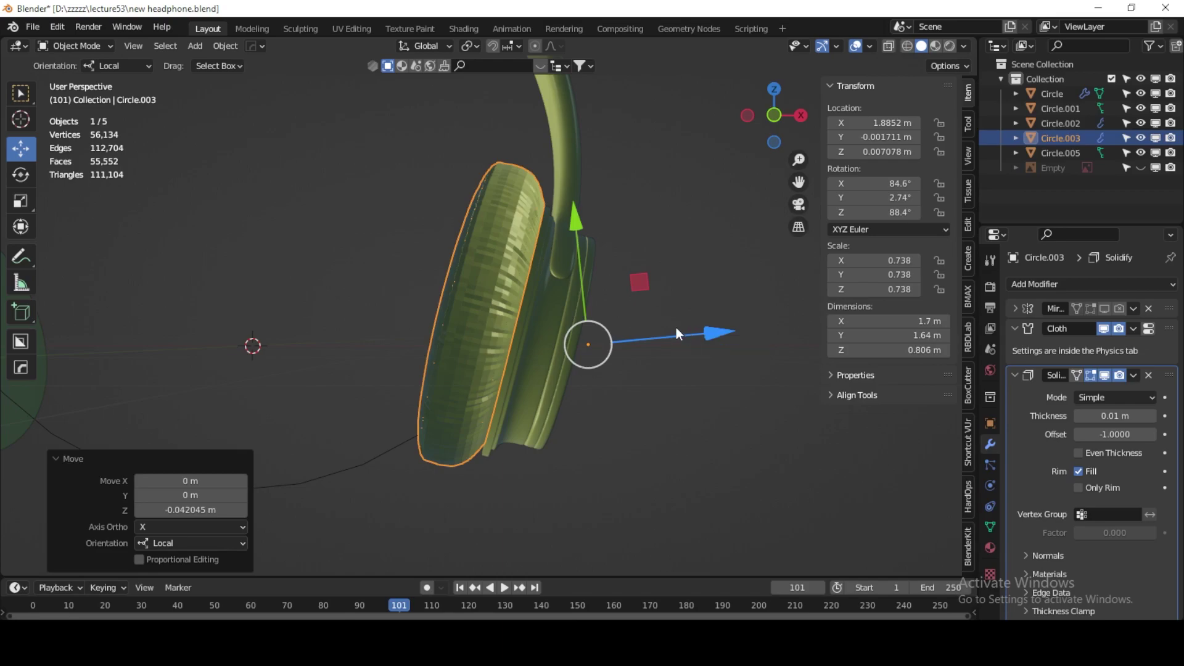
{"action": "mouse_move", "coordinate": [675, 328]}
{"action": "middle_mouse_down"}
{"action": "mouse_move", "coordinate": [495, 323]}
{"action": "mouse_move", "coordinate": [673, 331]}
{"action": "middle_mouse_up"}
{"action": "scroll", "coordinate": [743, 335], "scroll_direction": "up", "scroll_amount": 5}
{"action": "scroll", "coordinate": [717, 367], "scroll_direction": "down", "scroll_amount": 4}
{"action": "mouse_move", "coordinate": [717, 368]}
{"action": "middle_mouse_down"}
{"action": "mouse_move", "coordinate": [586, 335]}
{"action": "mouse_move", "coordinate": [637, 331]}
{"action": "middle_mouse_up"}
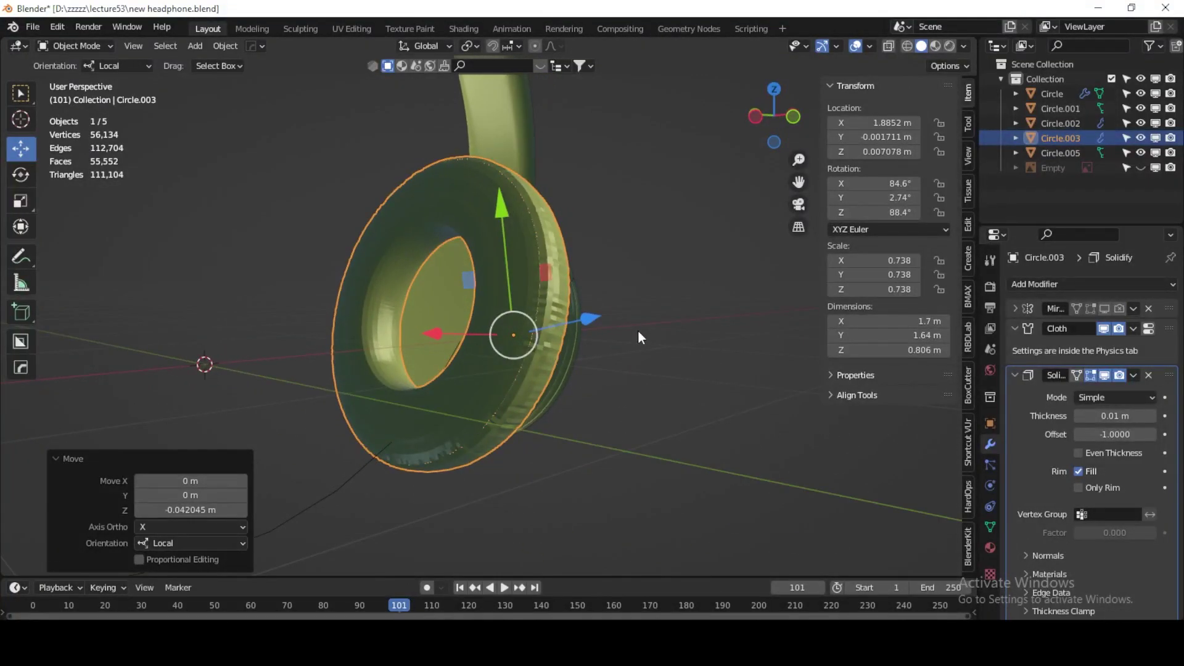
{"action": "scroll", "coordinate": [572, 348], "scroll_direction": "up", "scroll_amount": 2}
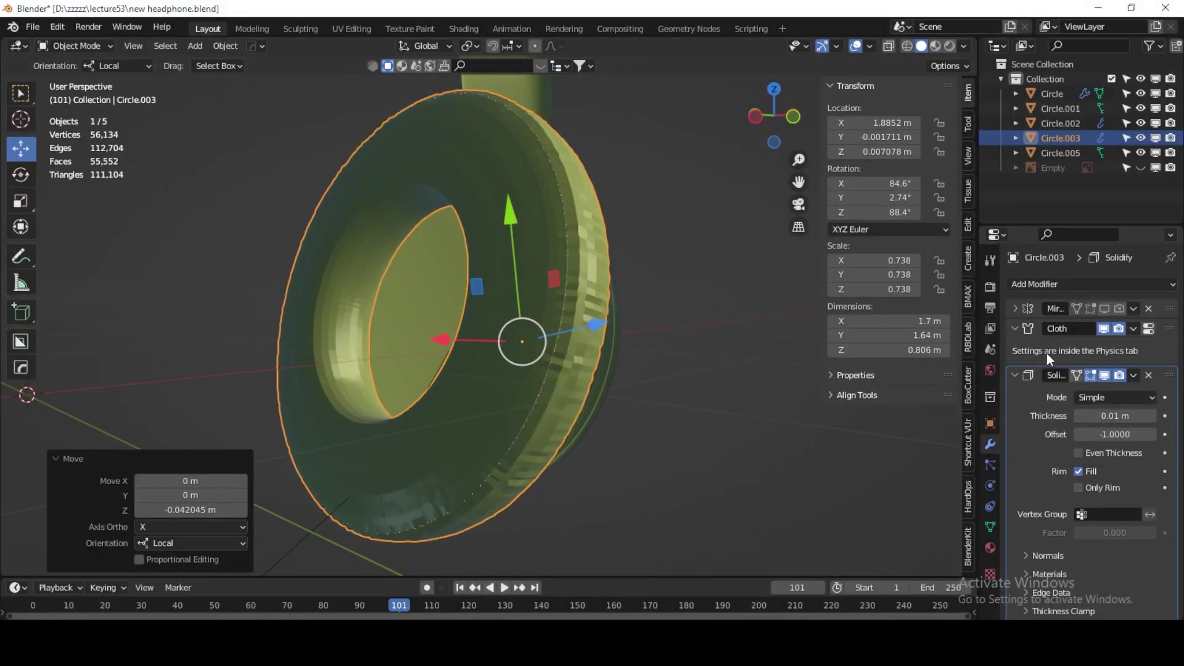
{"action": "left_click", "coordinate": [1014, 375]}
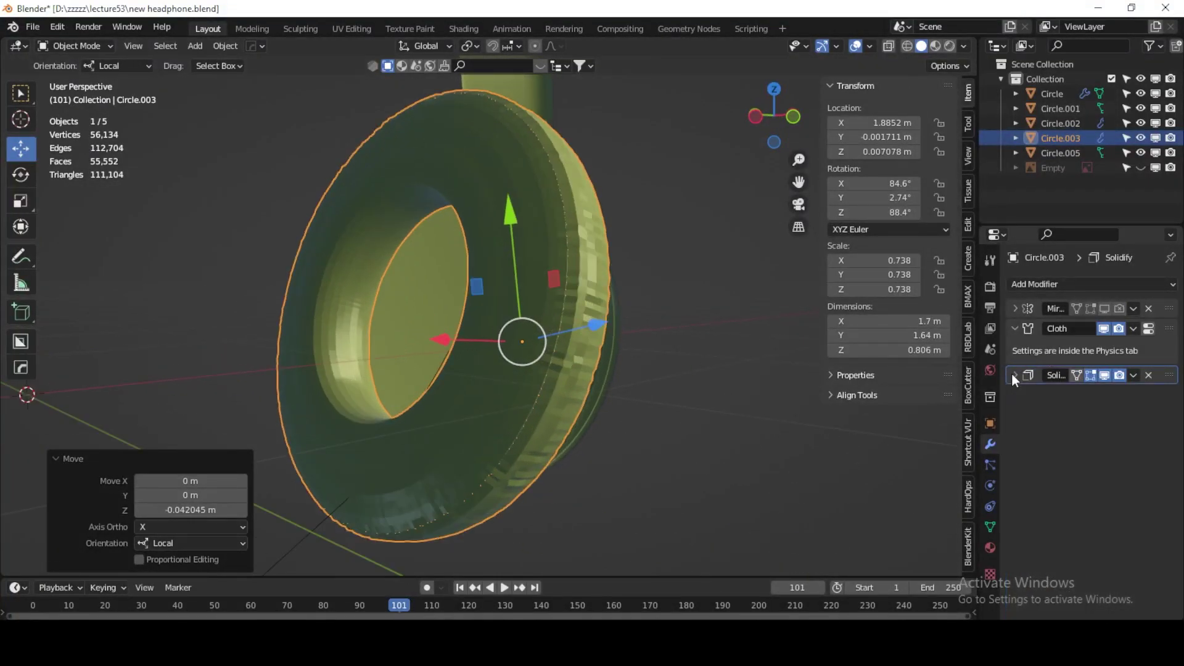
Step: Add a Subdivision Surface modifier to the pad with viewport level 2
{"action": "left_click", "coordinate": [1088, 284]}
{"action": "left_click", "coordinate": [915, 552]}
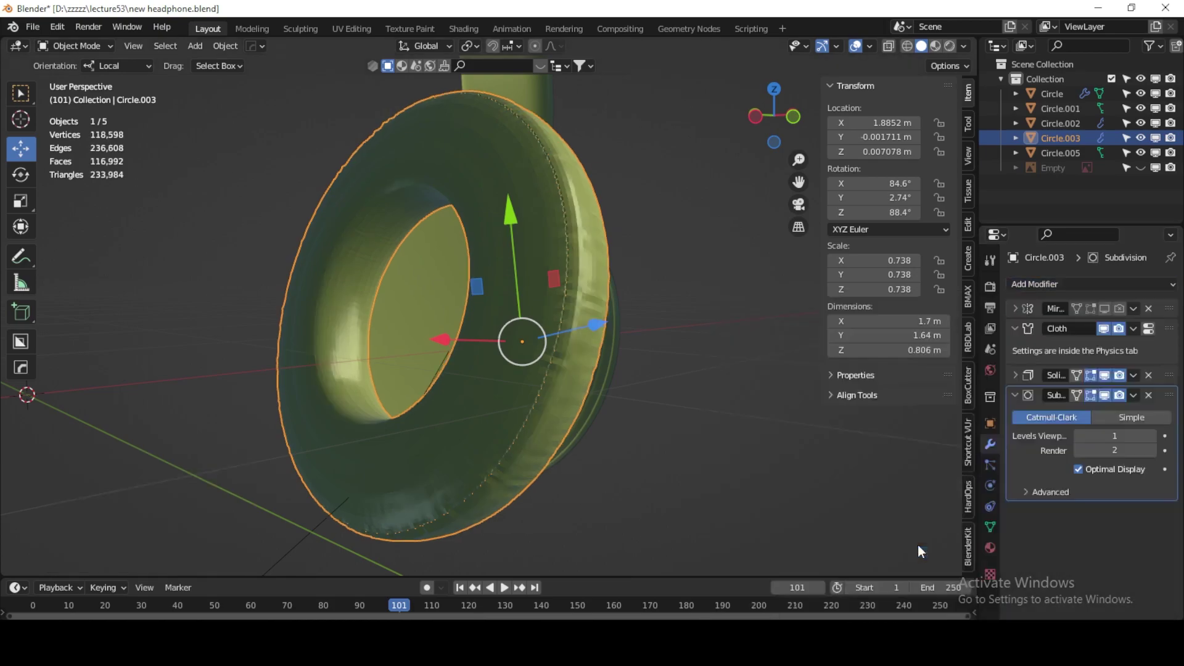
{"action": "left_click", "coordinate": [1152, 435]}
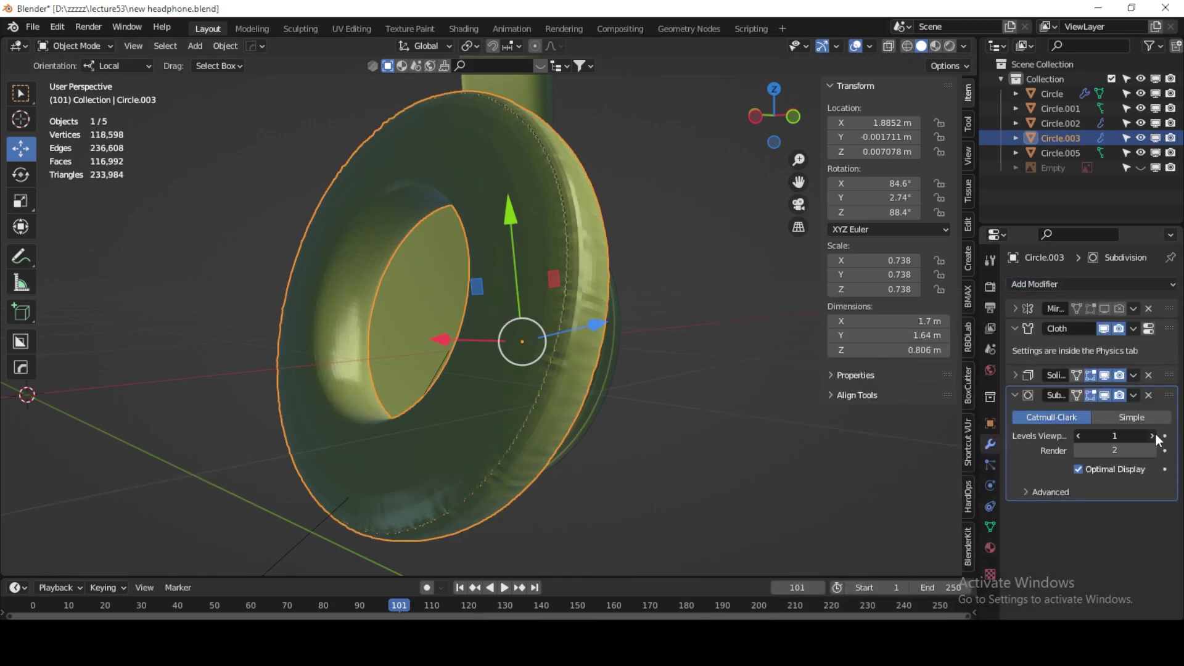
{"action": "left_click", "coordinate": [739, 372]}
{"action": "mouse_move", "coordinate": [739, 372]}
{"action": "middle_mouse_down"}
{"action": "mouse_move", "coordinate": [429, 371]}
{"action": "mouse_move", "coordinate": [827, 377]}
{"action": "mouse_move", "coordinate": [554, 402]}
{"action": "mouse_move", "coordinate": [462, 384]}
{"action": "mouse_move", "coordinate": [674, 389]}
{"action": "mouse_move", "coordinate": [652, 431]}
{"action": "mouse_move", "coordinate": [576, 404]}
{"action": "mouse_move", "coordinate": [722, 415]}
{"action": "middle_mouse_up"}
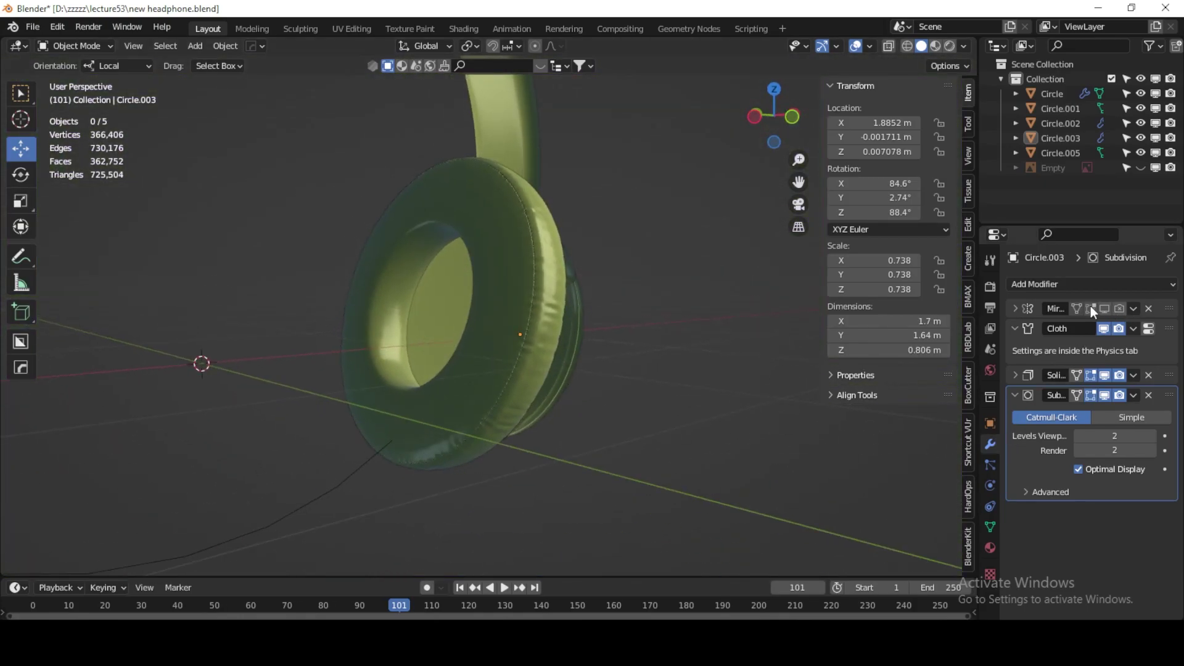
Step: Move the Mirror modifier below Subdivision and show it in the viewport
{"action": "left_click_drag", "start_coordinate": [1168, 309], "coordinate": [1174, 511]}
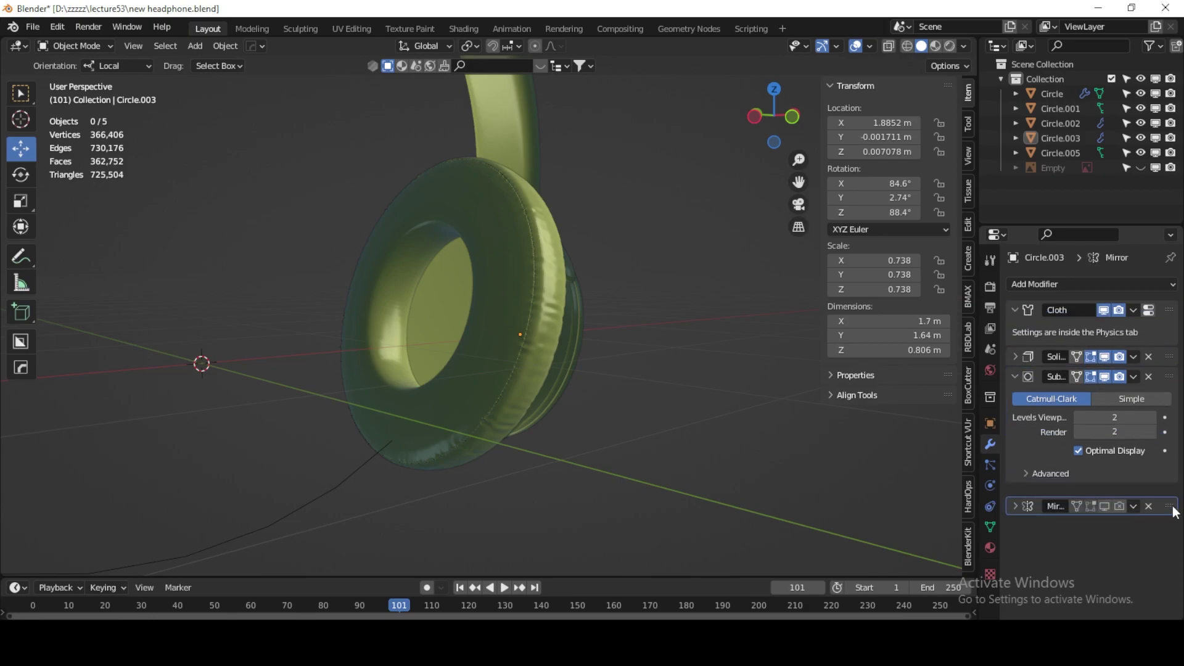
{"action": "left_click", "coordinate": [1116, 491]}
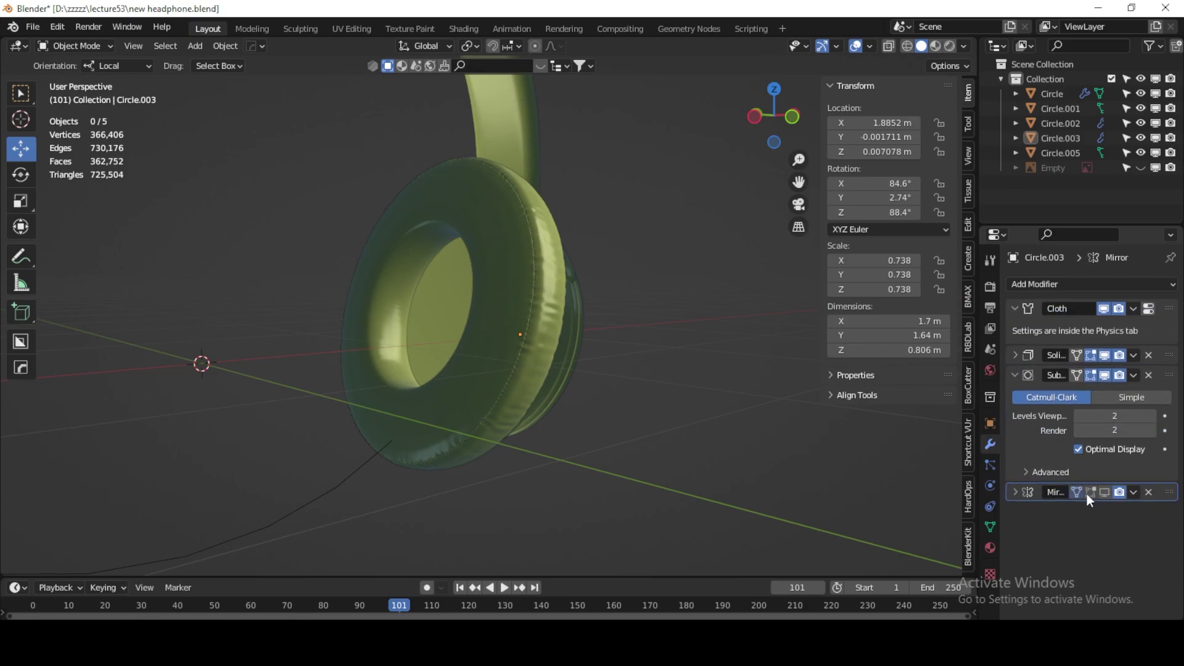
{"action": "left_click", "coordinate": [1089, 494]}
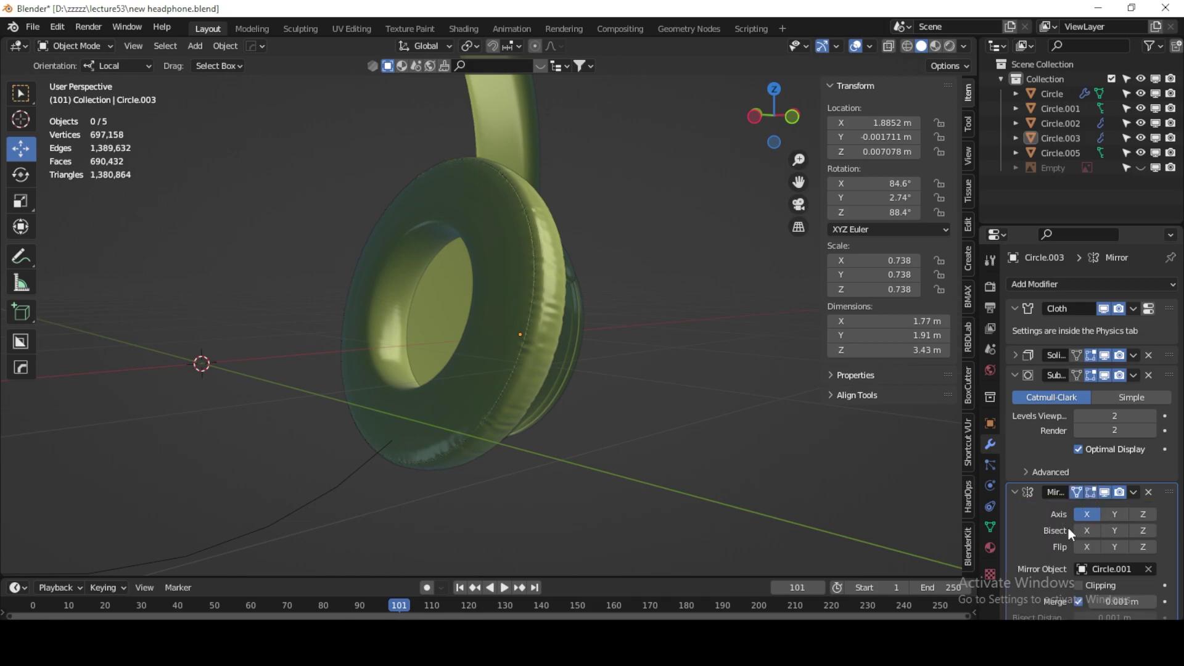
{"action": "scroll", "coordinate": [733, 373], "scroll_direction": "down", "scroll_amount": 5}
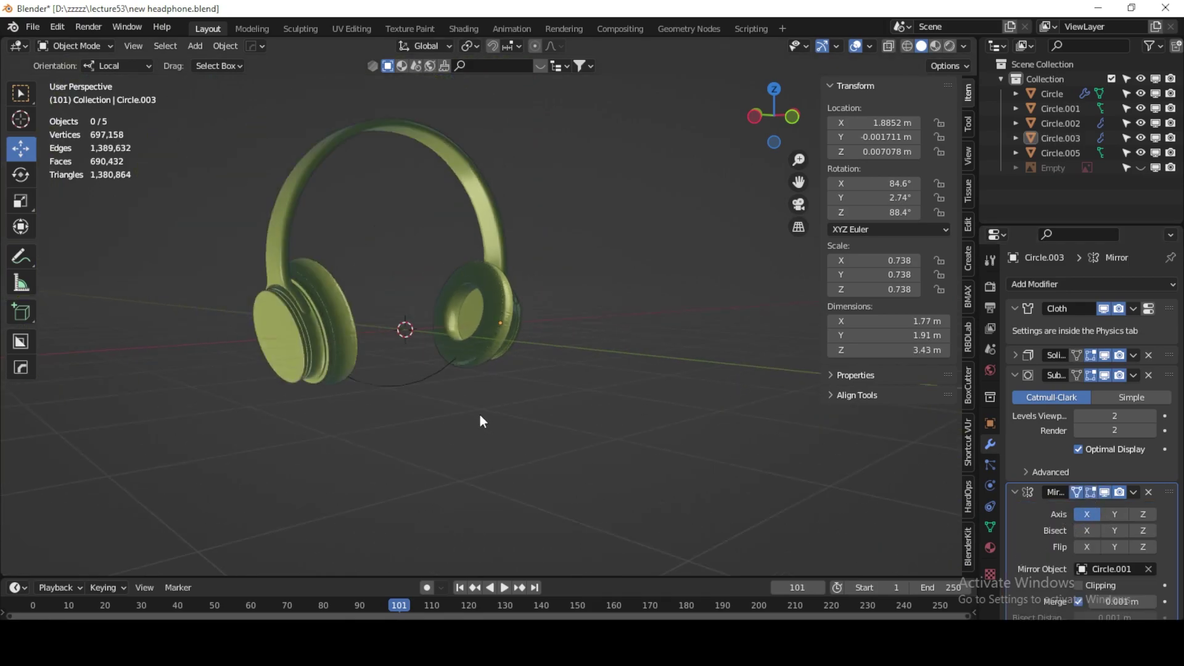
{"action": "mouse_move", "coordinate": [480, 414]}
{"action": "middle_mouse_down"}
{"action": "mouse_move", "coordinate": [419, 411]}
{"action": "mouse_move", "coordinate": [356, 373]}
{"action": "mouse_move", "coordinate": [489, 436]}
{"action": "mouse_move", "coordinate": [436, 369]}
{"action": "mouse_move", "coordinate": [456, 389]}
{"action": "mouse_move", "coordinate": [468, 370]}
{"action": "mouse_move", "coordinate": [490, 406]}
{"action": "middle_mouse_up"}
Step: Inspect the puffy cushion on both ear cups, then right-click the ear pad
{"action": "scroll", "coordinate": [355, 373], "scroll_direction": "up", "scroll_amount": 3}
{"action": "scroll", "coordinate": [500, 420], "scroll_direction": "down", "scroll_amount": 2}
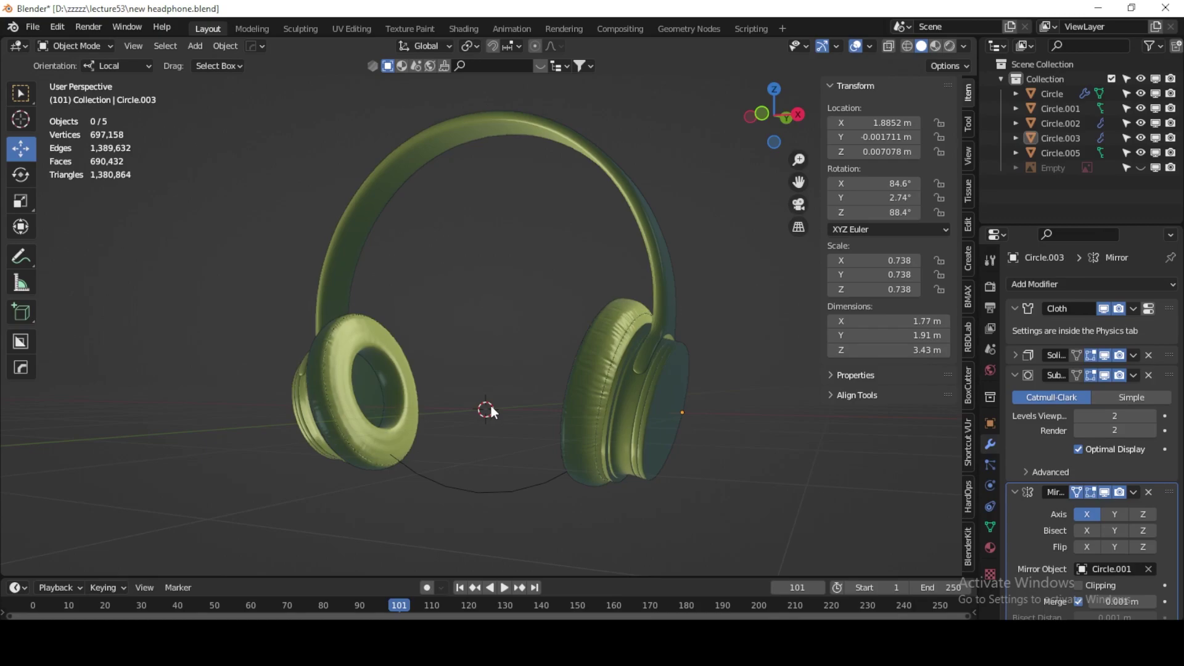
{"action": "scroll", "coordinate": [493, 421], "scroll_direction": "up", "scroll_amount": 1}
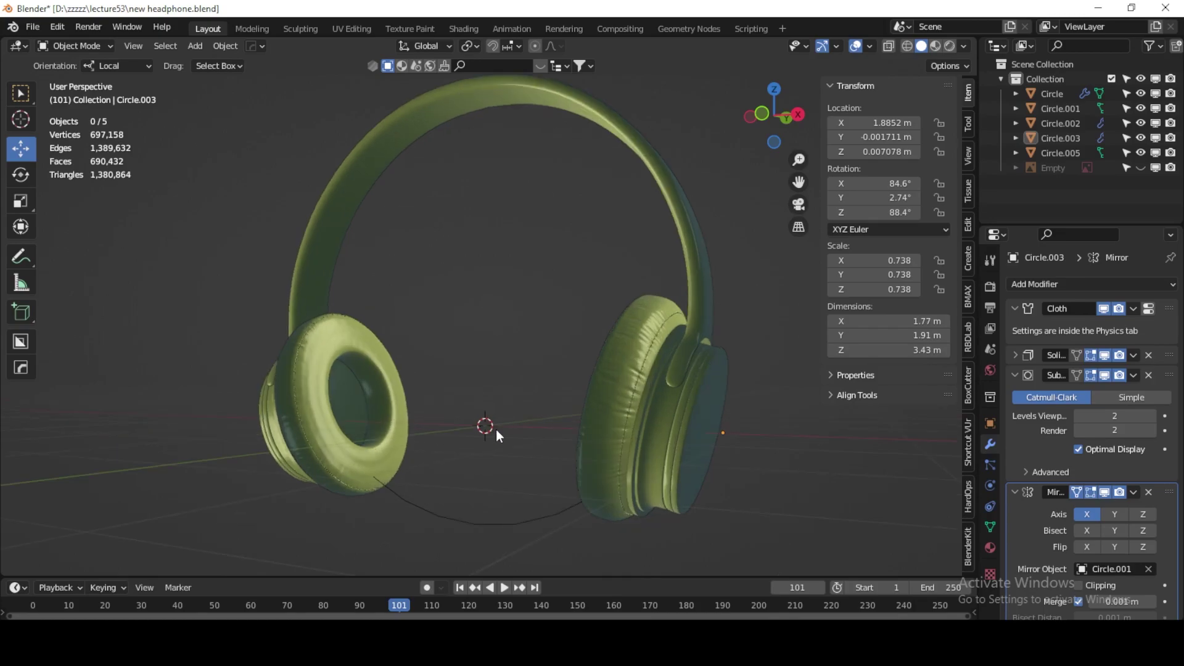
{"action": "scroll", "coordinate": [497, 438], "scroll_direction": "up", "scroll_amount": 1}
{"action": "scroll", "coordinate": [499, 441], "scroll_direction": "up", "scroll_amount": 1}
{"action": "scroll", "coordinate": [512, 437], "scroll_direction": "up", "scroll_amount": 1}
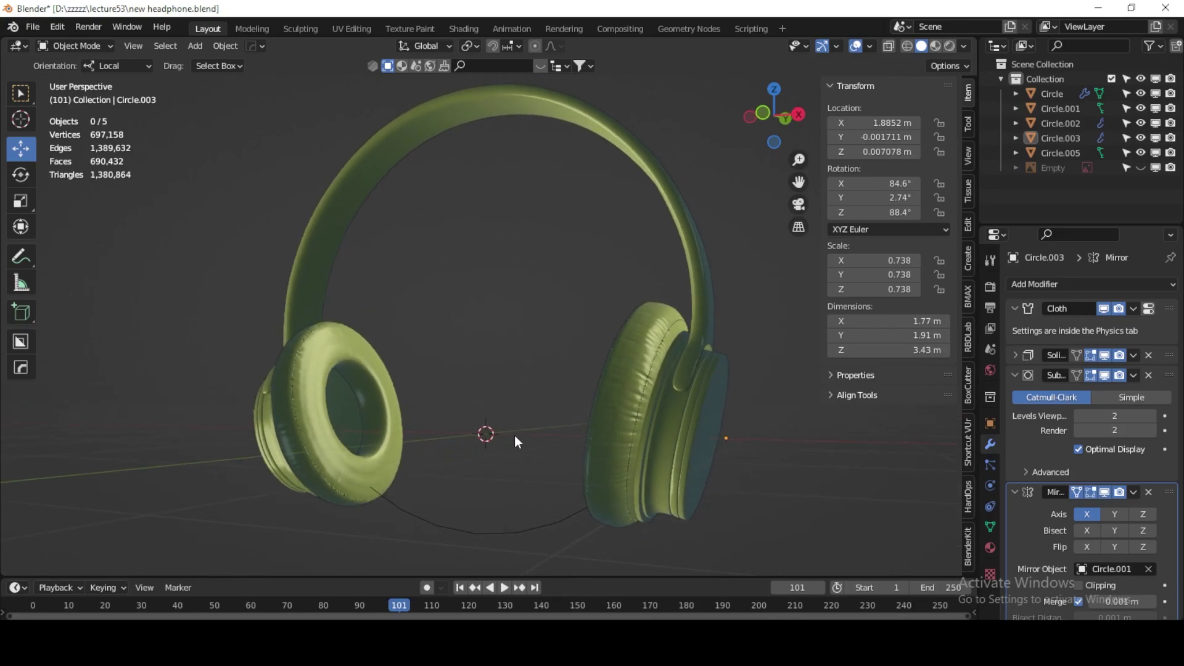
{"action": "mouse_move", "coordinate": [517, 434]}
{"action": "middle_mouse_down"}
{"action": "mouse_move", "coordinate": [493, 372]}
{"action": "mouse_move", "coordinate": [584, 374]}
{"action": "mouse_move", "coordinate": [571, 367]}
{"action": "mouse_move", "coordinate": [632, 416]}
{"action": "mouse_move", "coordinate": [604, 354]}
{"action": "mouse_move", "coordinate": [629, 389]}
{"action": "middle_mouse_up"}
{"action": "scroll", "coordinate": [633, 416], "scroll_direction": "up", "scroll_amount": 4}
{"action": "scroll", "coordinate": [681, 443], "scroll_direction": "up", "scroll_amount": 3}
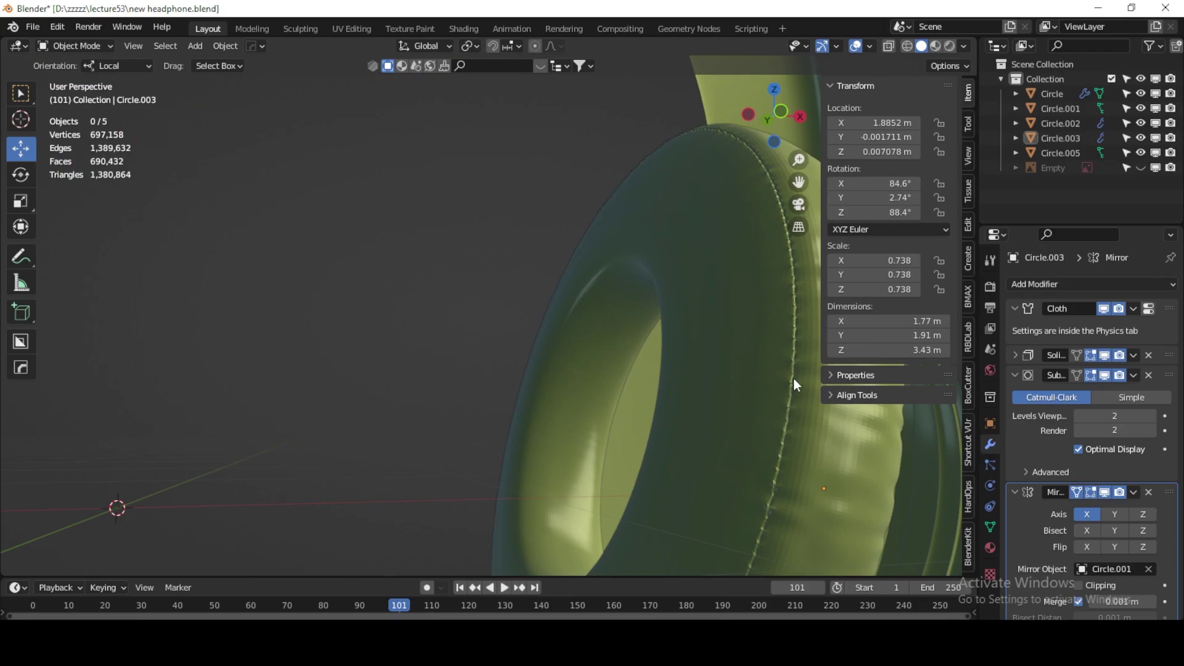
{"action": "scroll", "coordinate": [675, 393], "scroll_direction": "down", "scroll_amount": 2}
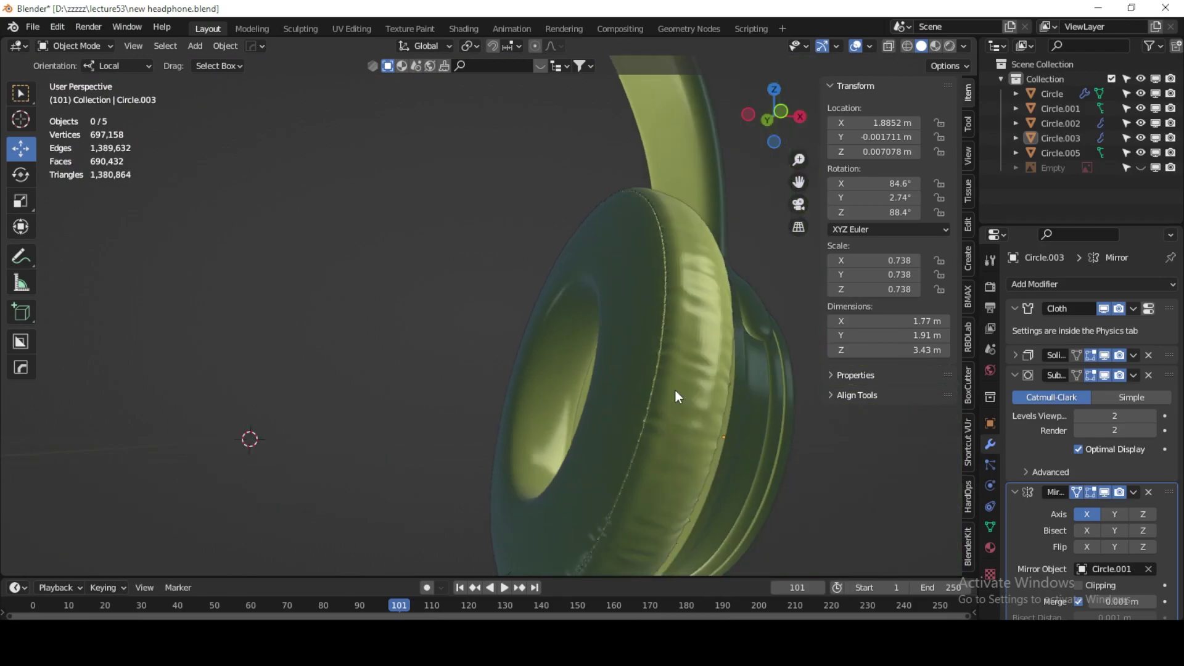
{"action": "left_click", "coordinate": [683, 418]}
{"action": "right_click", "coordinate": [683, 418]}
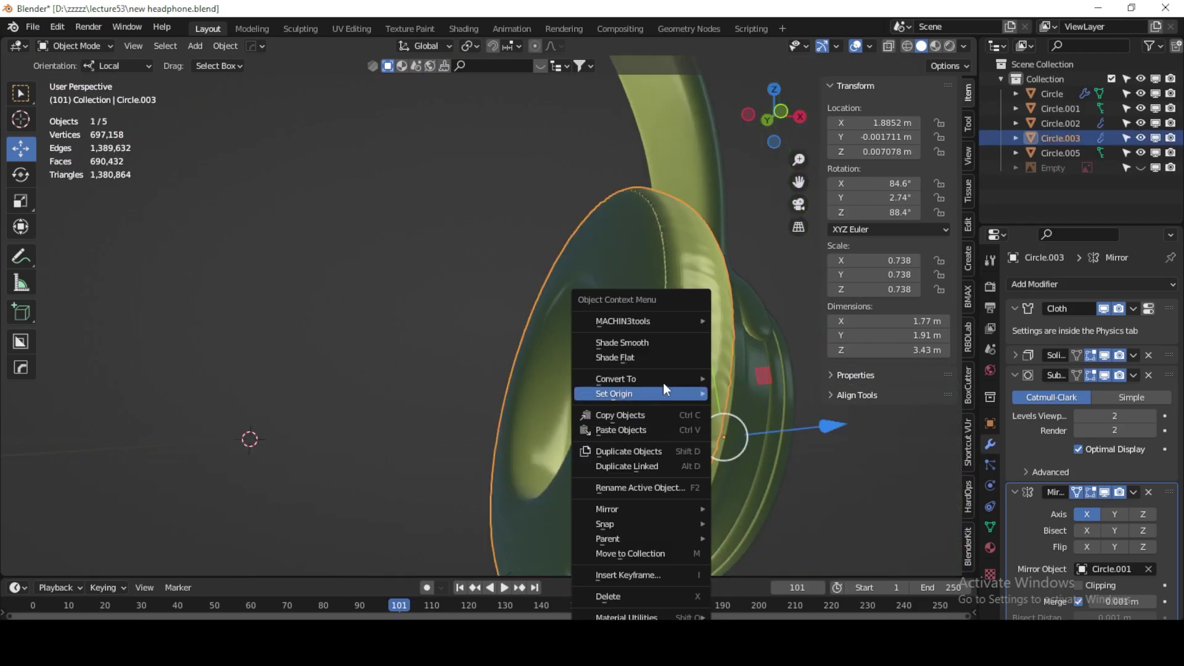